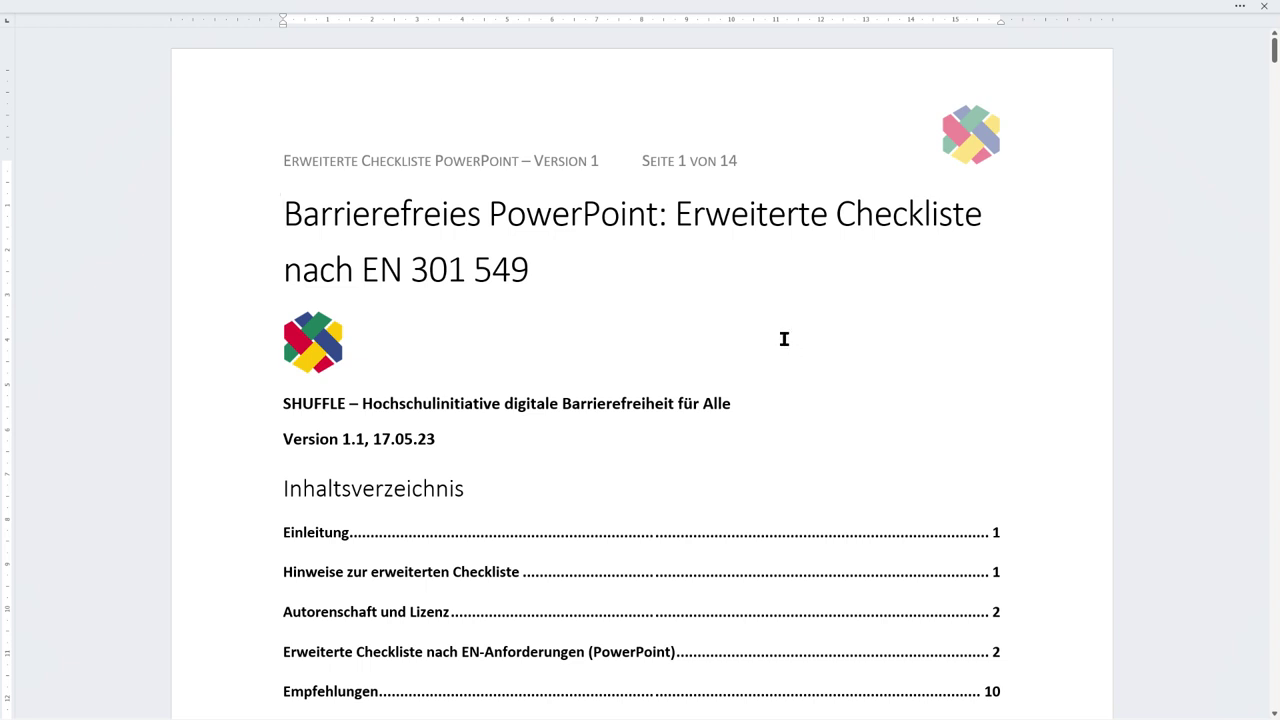
Step: Review the table of contents of the Word checklist
scroll(783, 340, "down", 1)
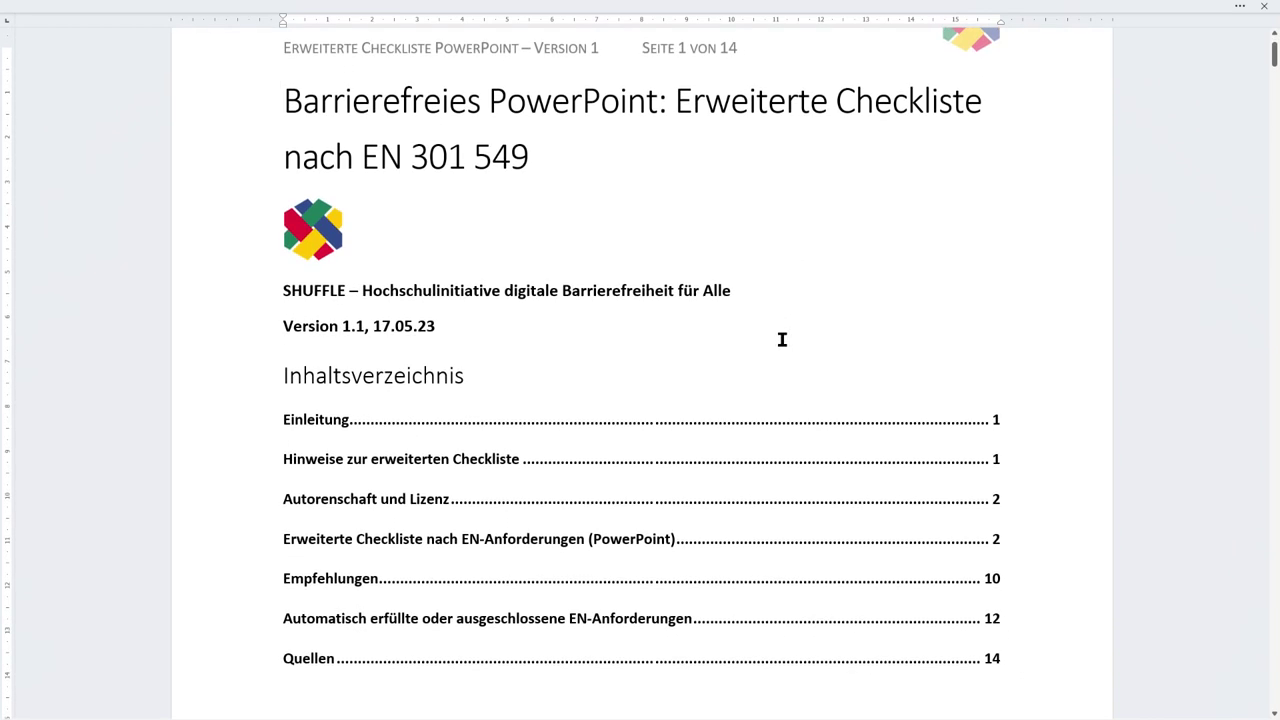
scroll(782, 340, "down", 2)
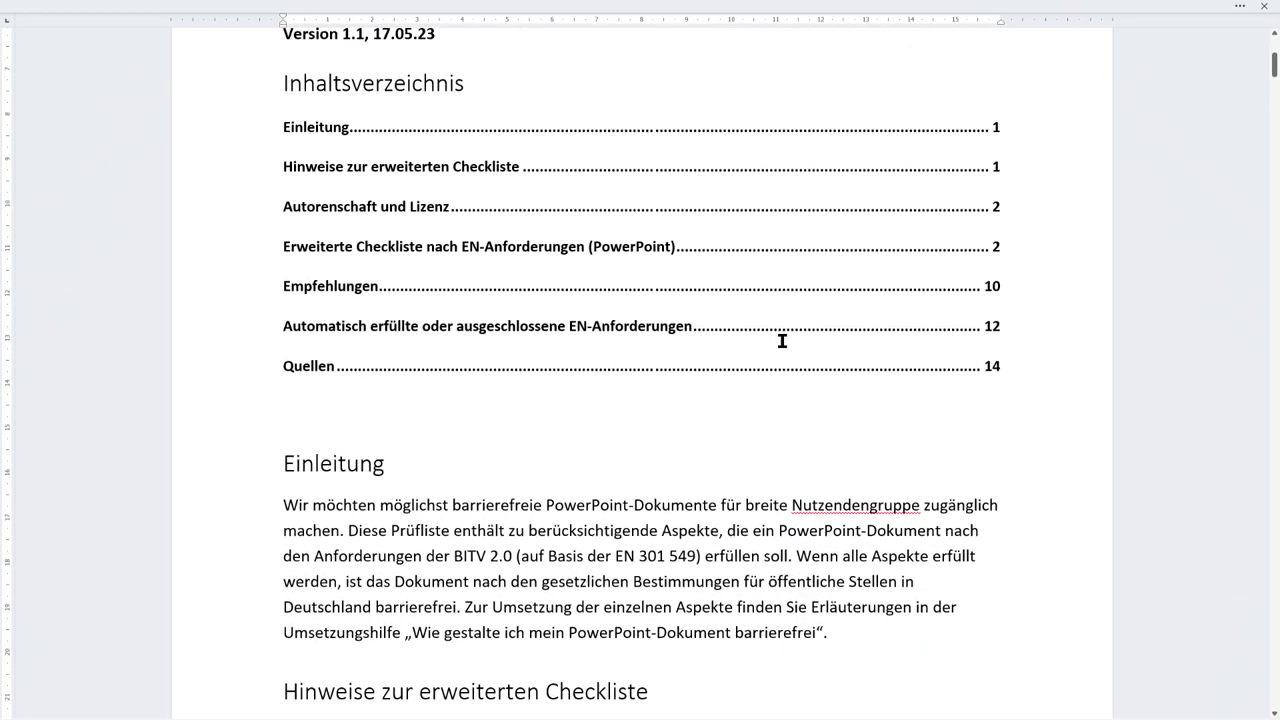
left_click(782, 340)
left_click(781, 436)
Step: Read the checklist's introduction, then bring up the Testfolien presentation at slide 3 'Text'
scroll(776, 458, "down", 1)
scroll(773, 456, "down", 1)
scroll(773, 456, "down", 2)
scroll(773, 456, "down", 4)
scroll(775, 463, "down", 1)
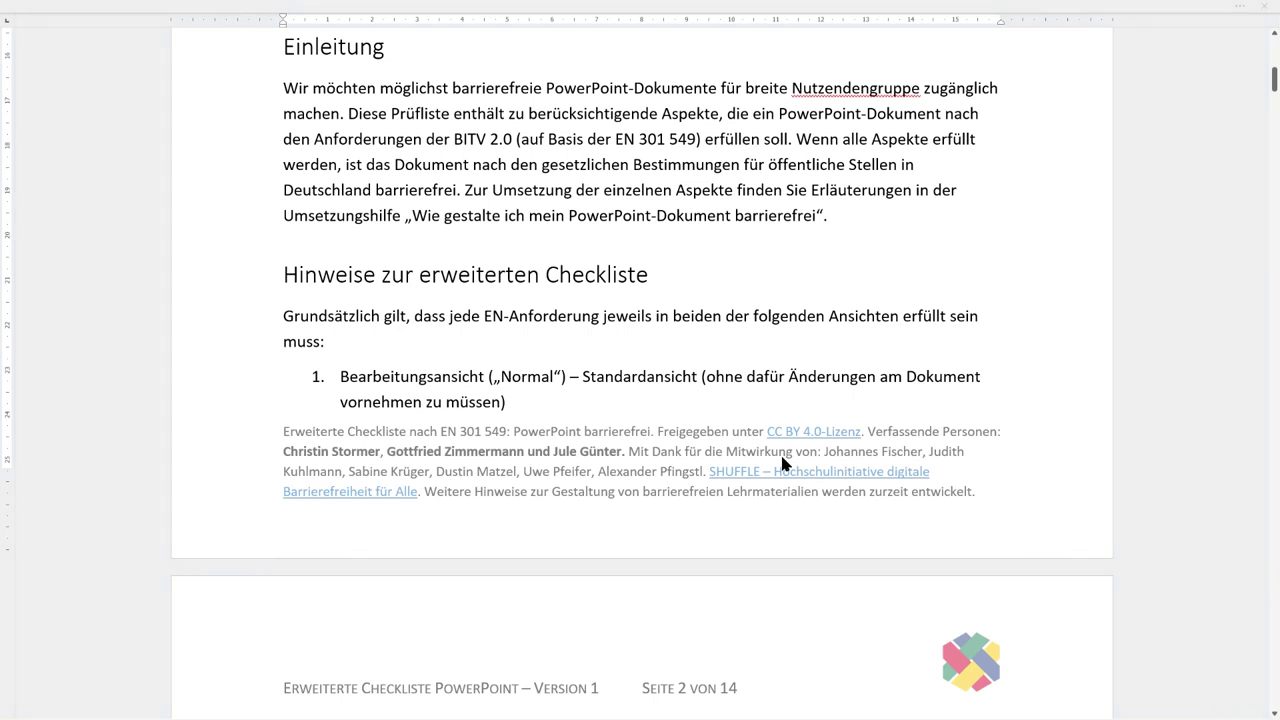
key("alt+Tab")
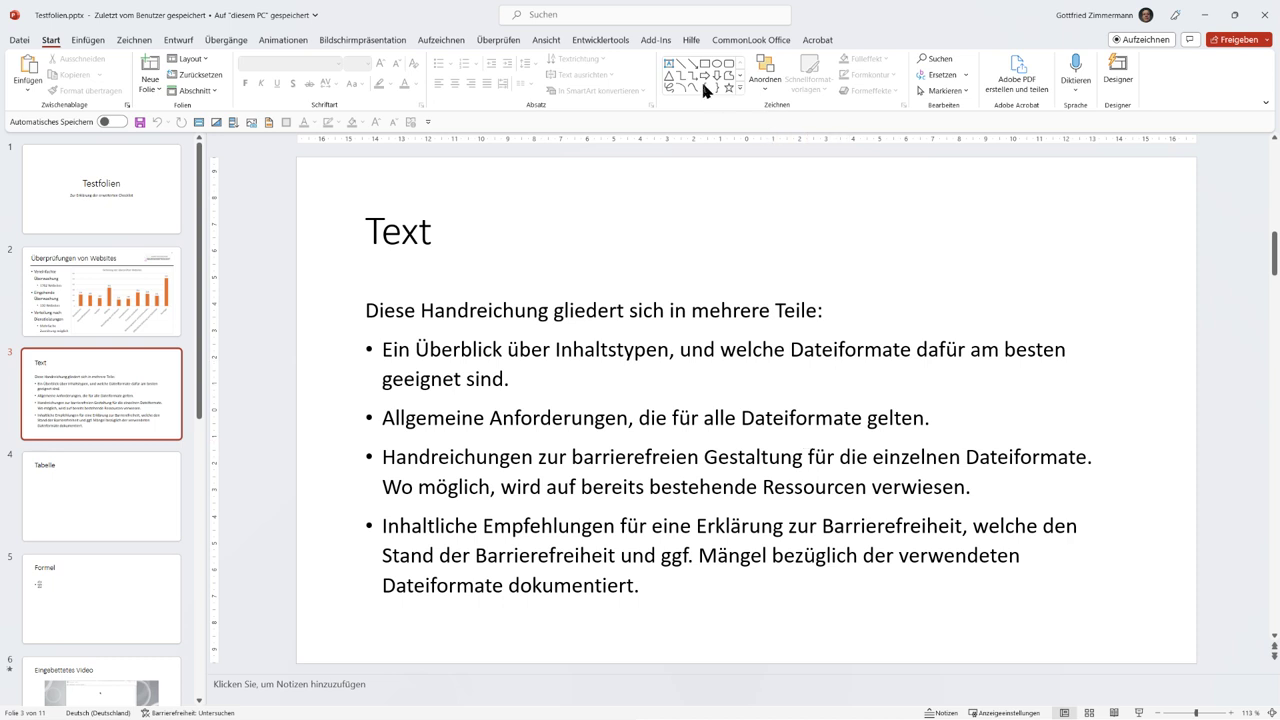
Step: Preview the presentation as a slideshow from the current slide, then end it
left_click(559, 41)
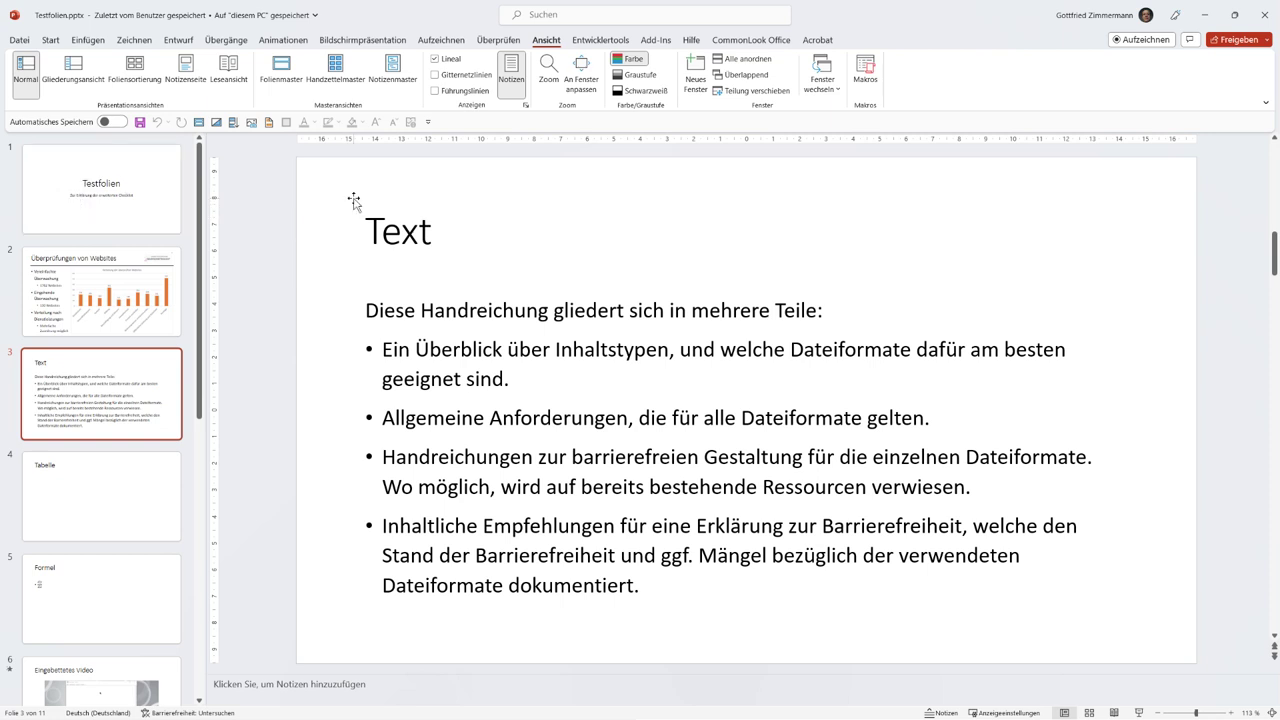
left_click(370, 41)
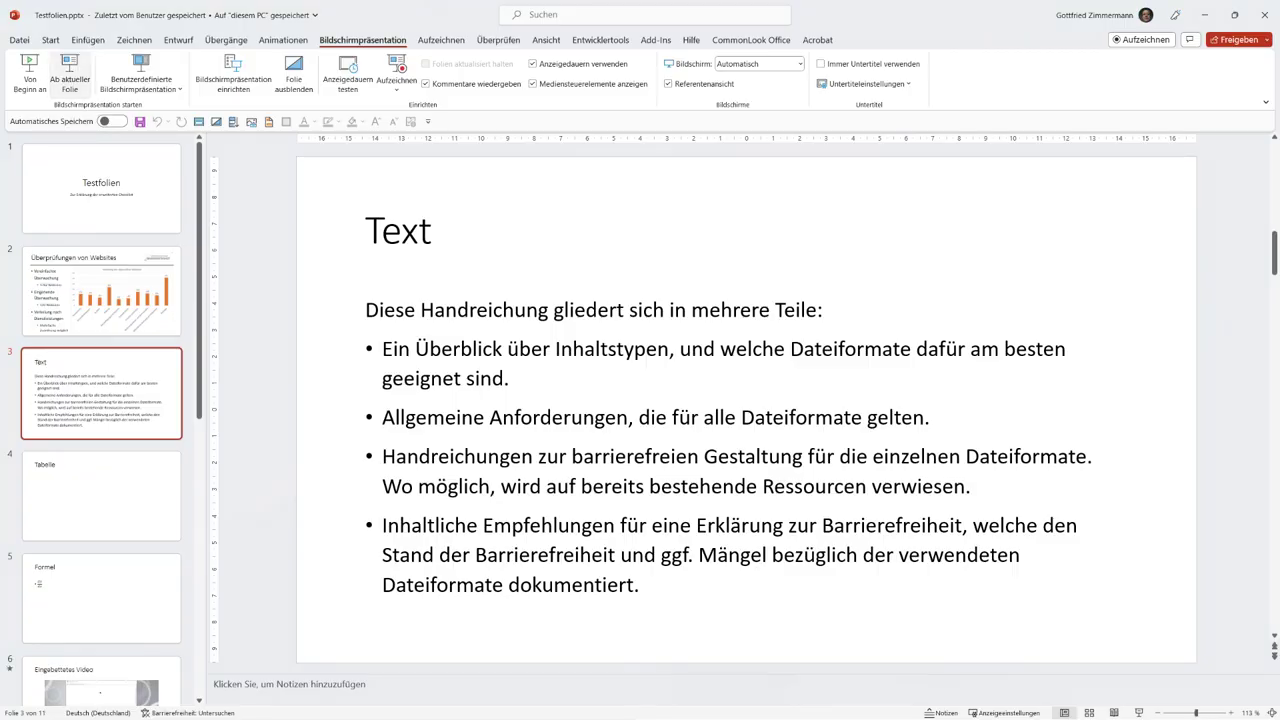
left_click(70, 72)
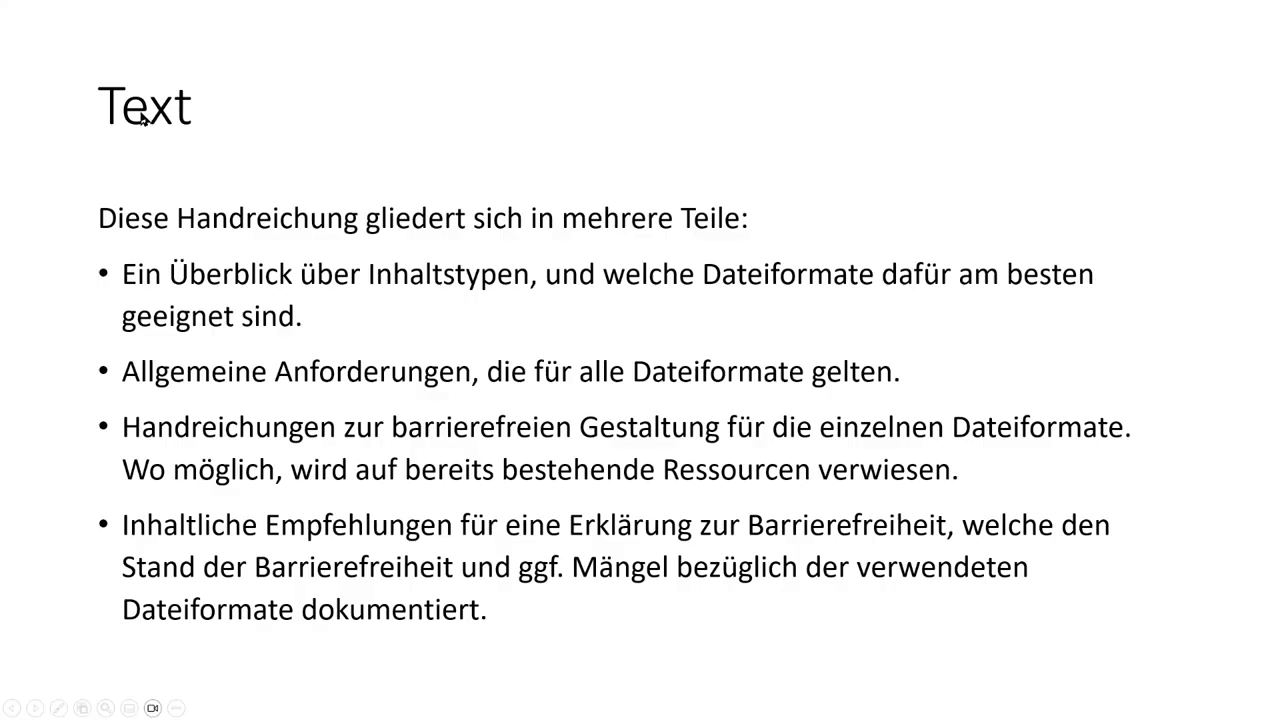
key("Escape")
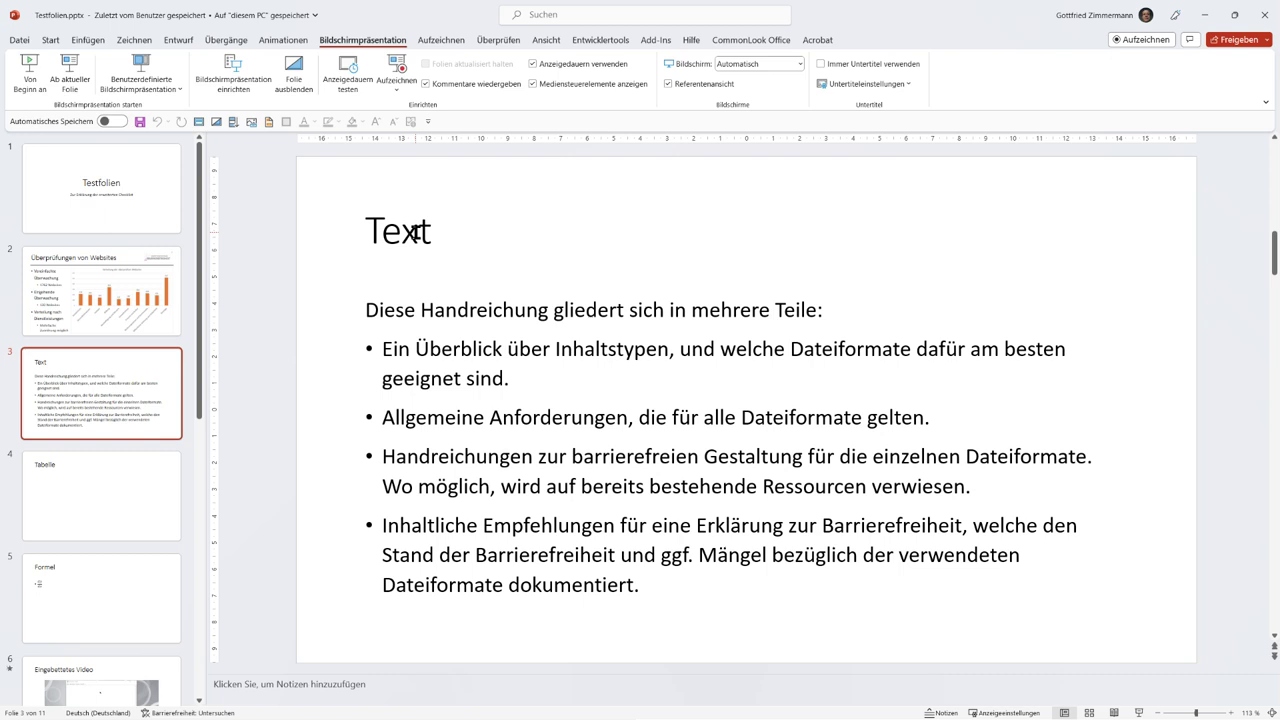
Step: View the presentation in reading view through the chart slide, then edit title slide Testfolien
left_click(546, 40)
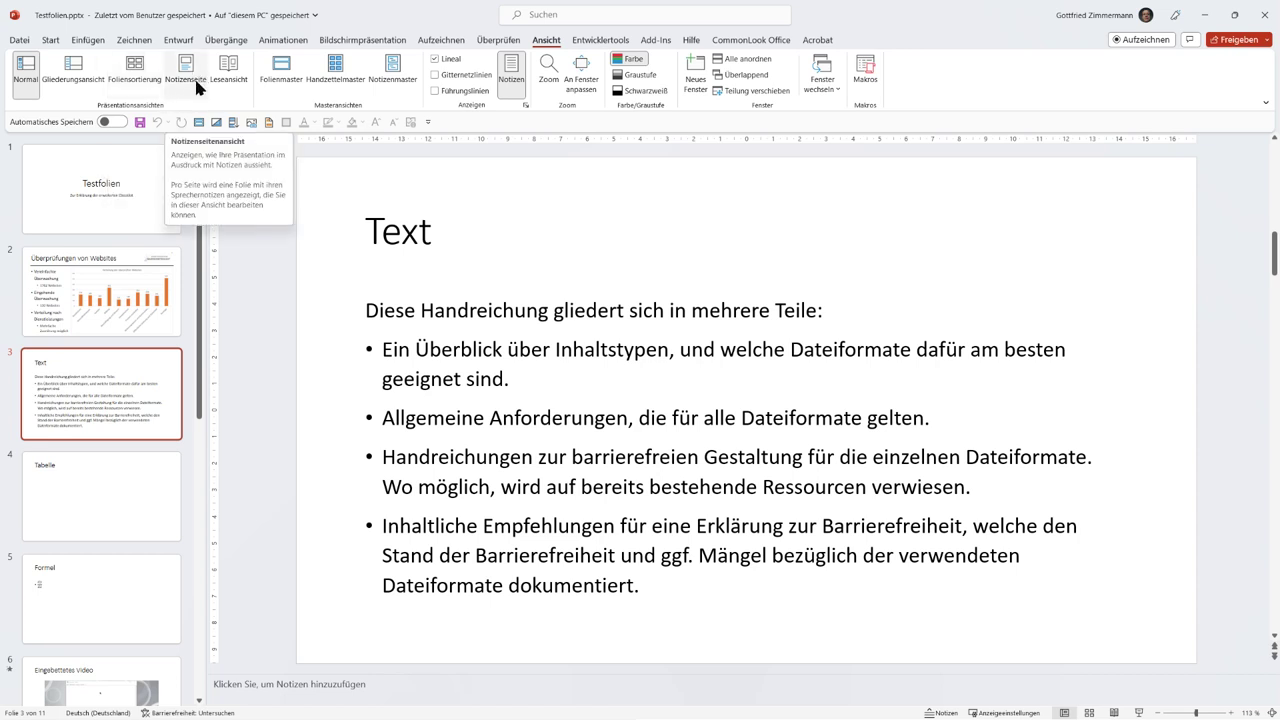
left_click(230, 78)
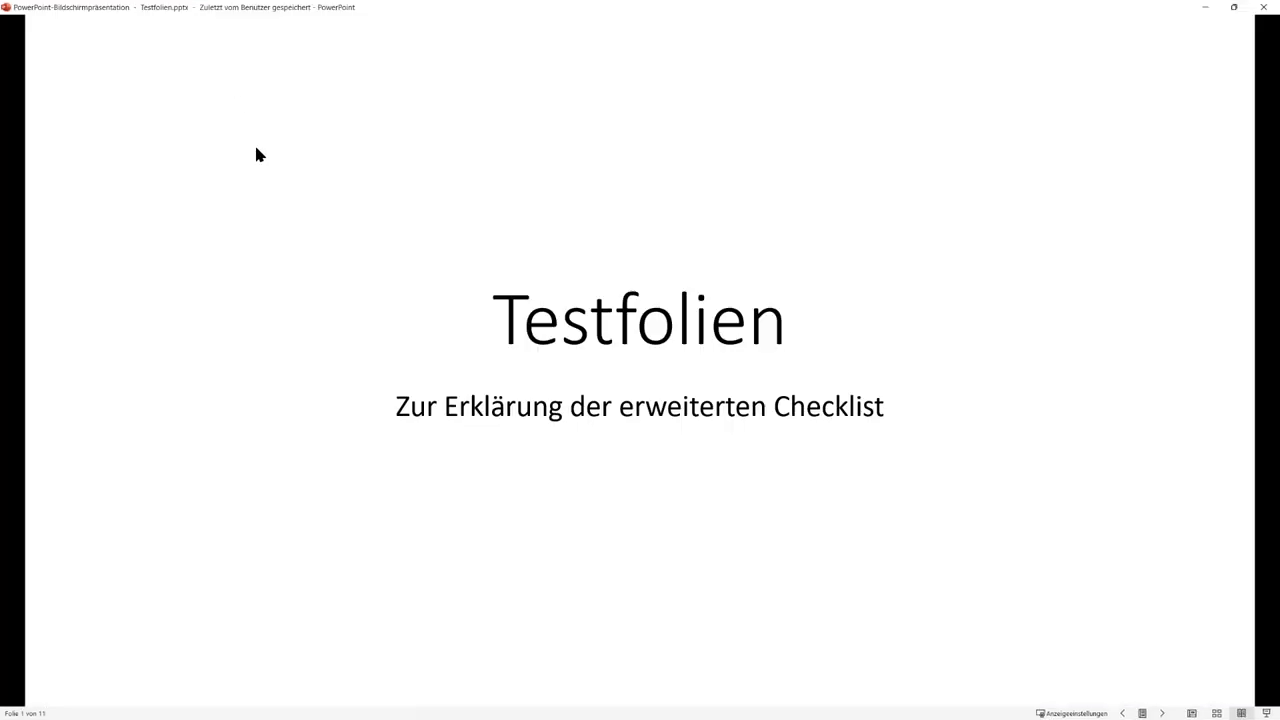
left_click(291, 166)
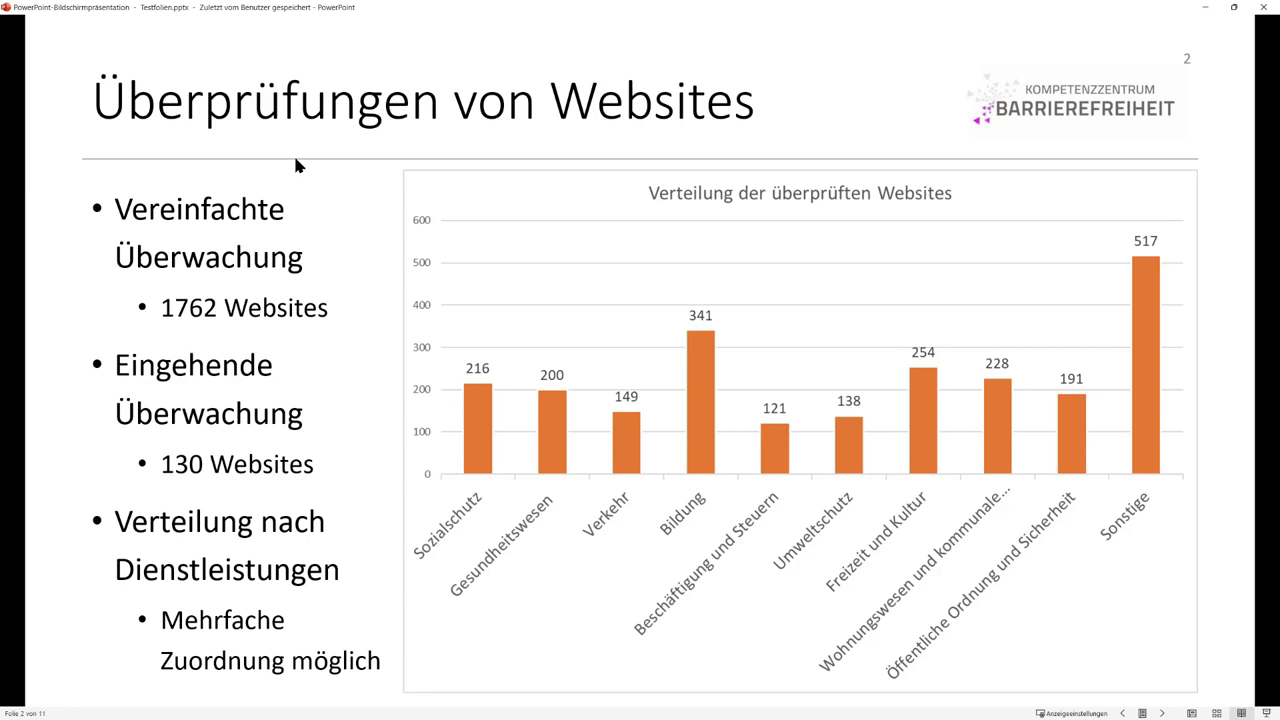
left_click(295, 163)
key("Escape")
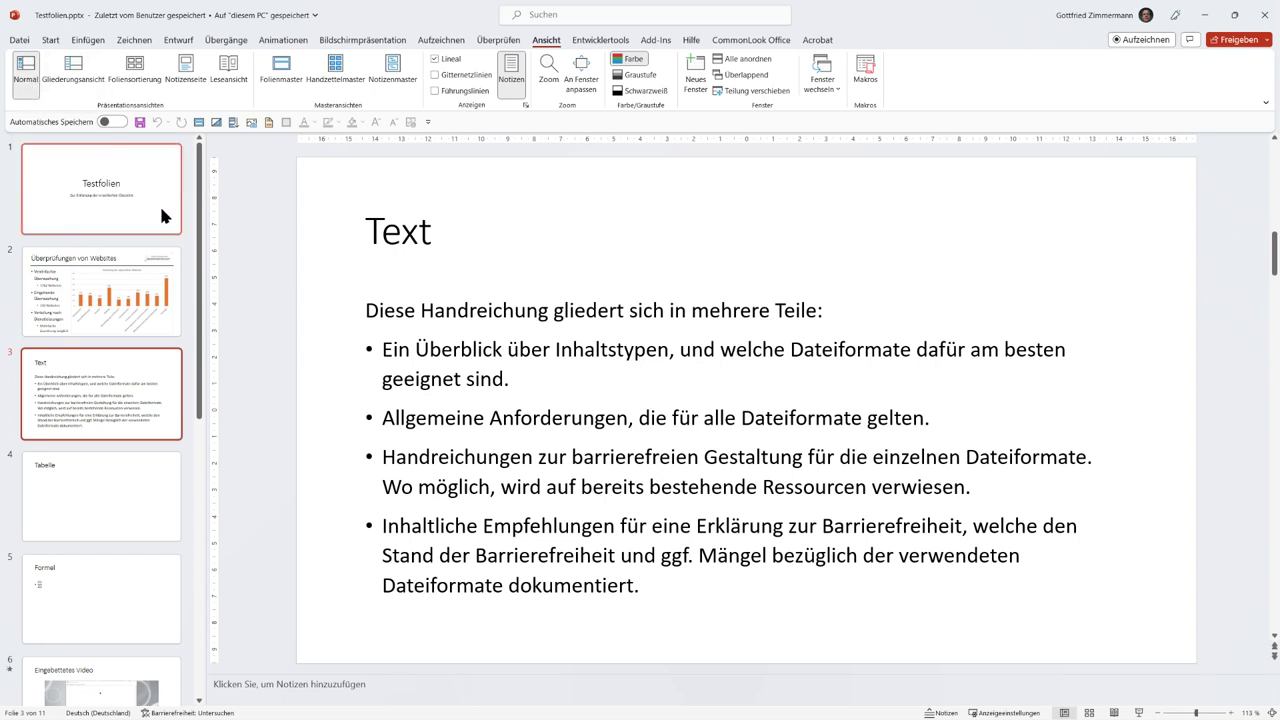
left_click(159, 203)
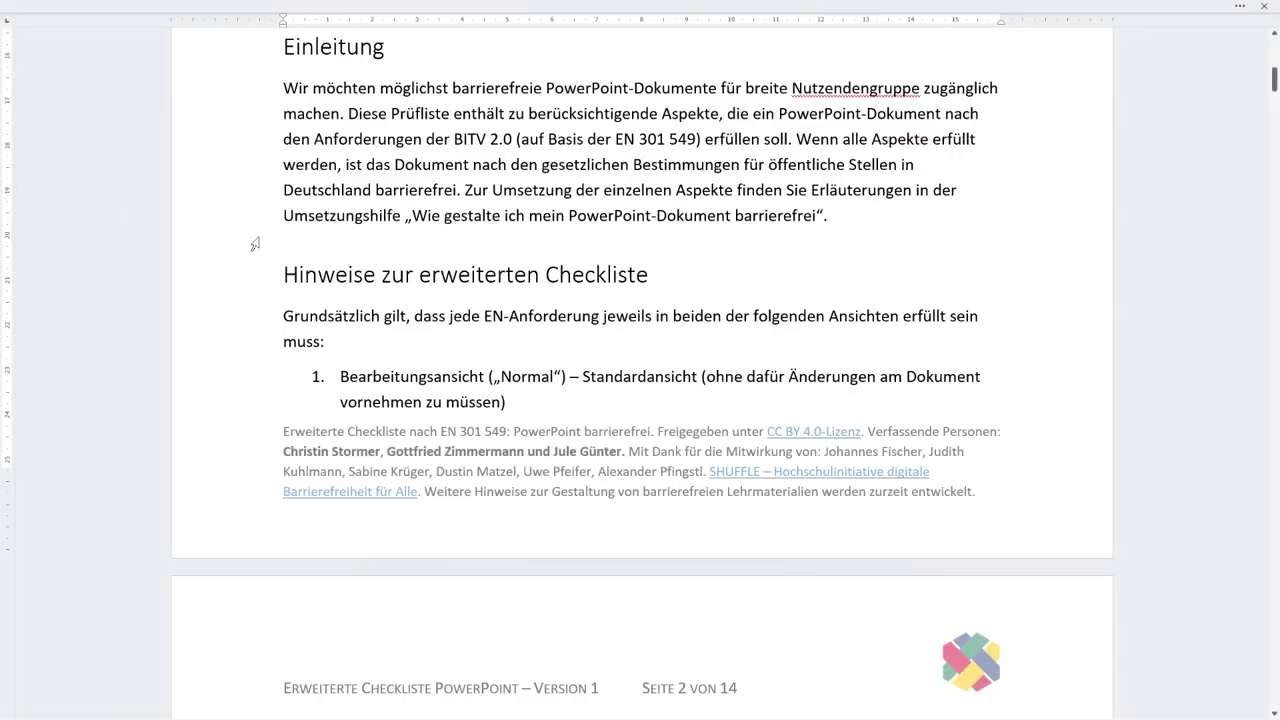
scroll(325, 362, "down", 3)
Step: Scroll to the 'Erweiterte Checkliste nach EN-Anforderungen (PowerPoint)' table showing checks D1 and D2
scroll(325, 362, "down", 2)
scroll(325, 362, "down", 1)
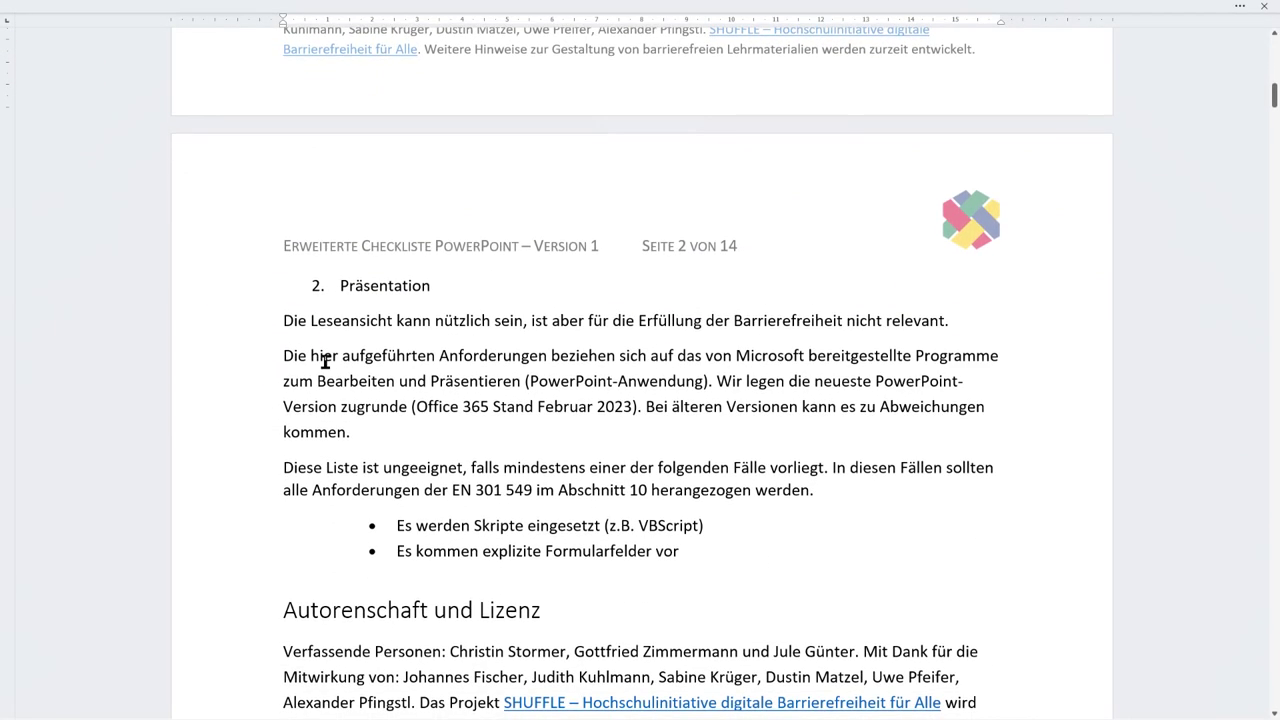
scroll(325, 362, "up", 1)
scroll(325, 362, "up", 1)
scroll(325, 362, "down", 1)
scroll(325, 362, "down", 1)
scroll(323, 358, "down", 2)
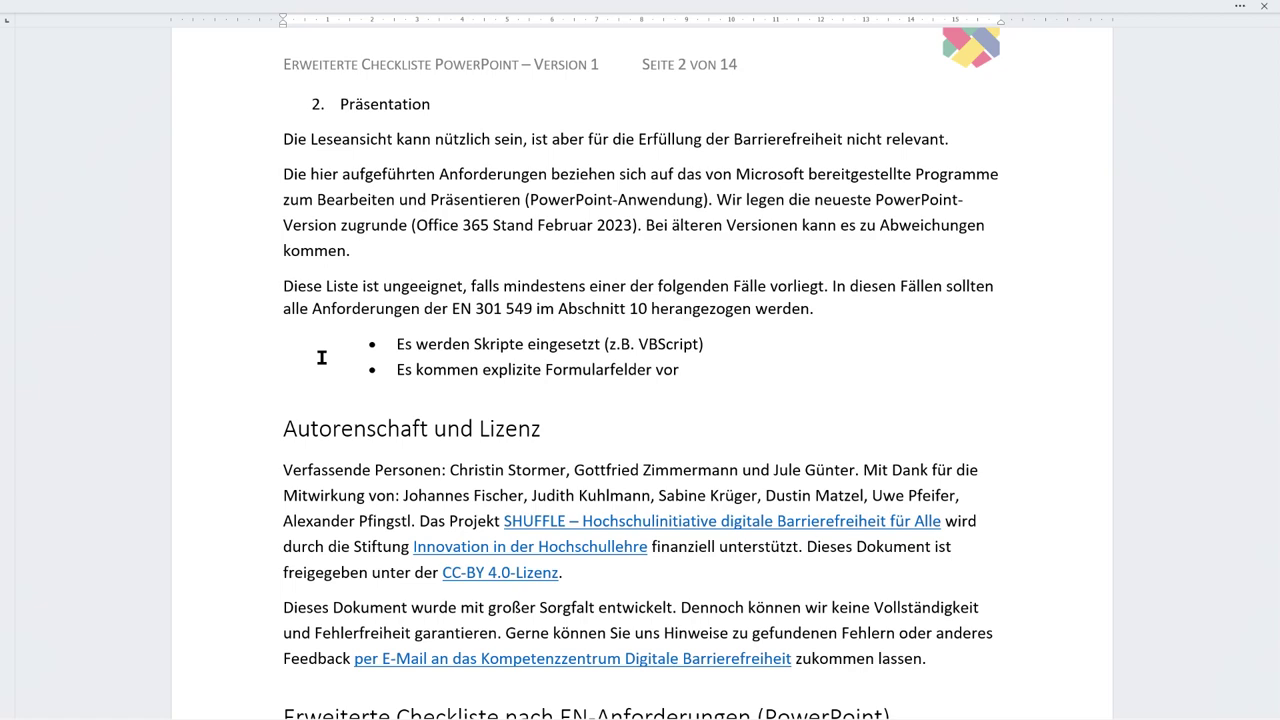
scroll(321, 357, "down", 6)
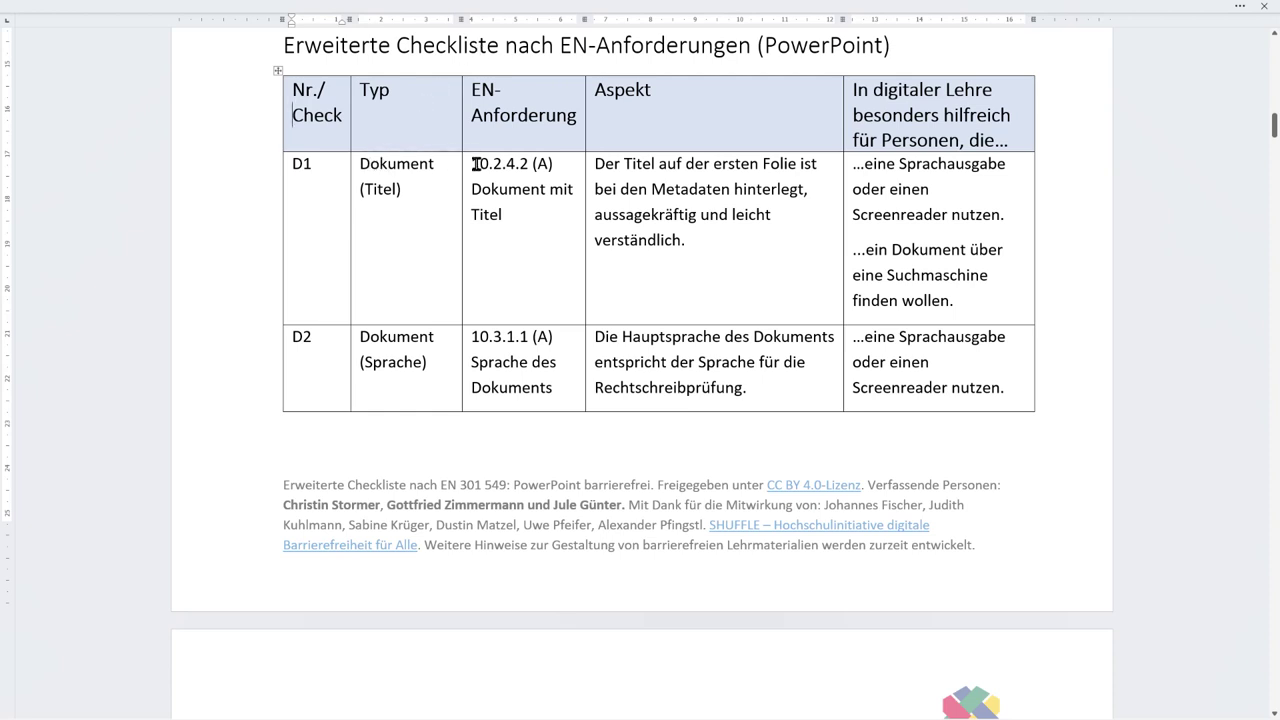
Step: Highlight the D1 requirement '10.2.4.2 (A) Dokument mit Titel', then snap Word to the left half
left_click_drag(472, 163, 513, 220)
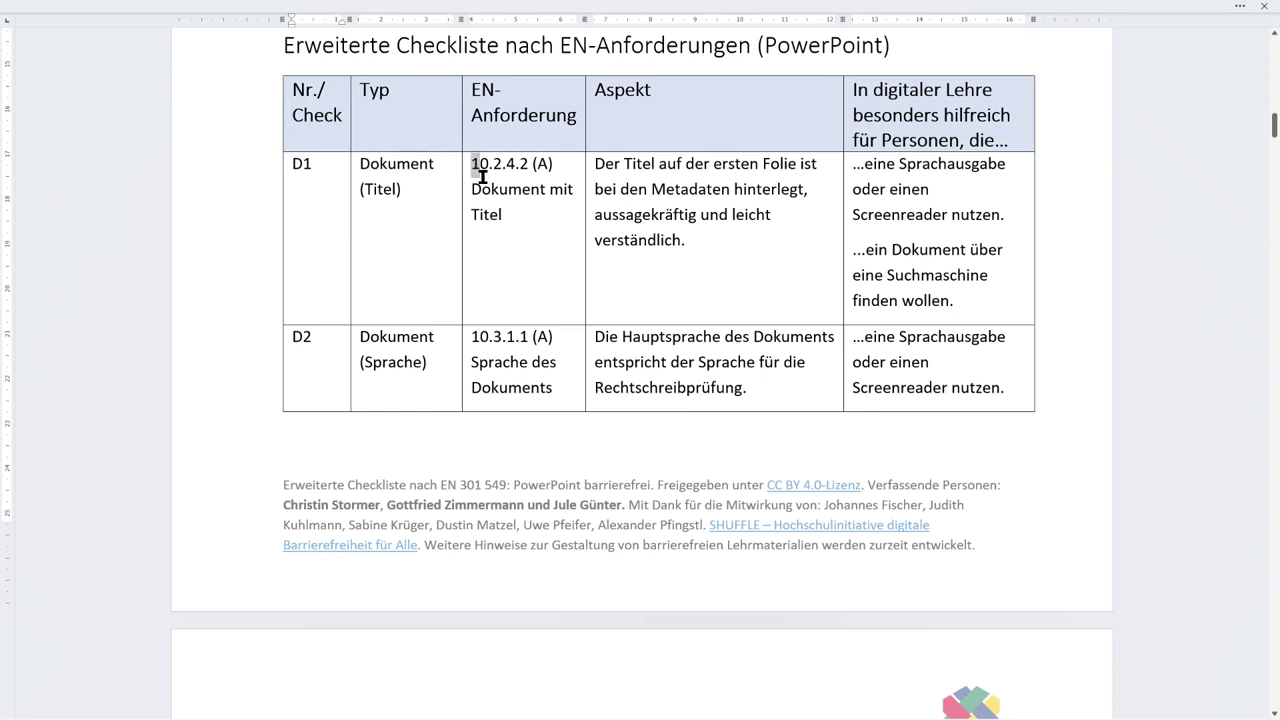
left_click(515, 214)
key("super+Left")
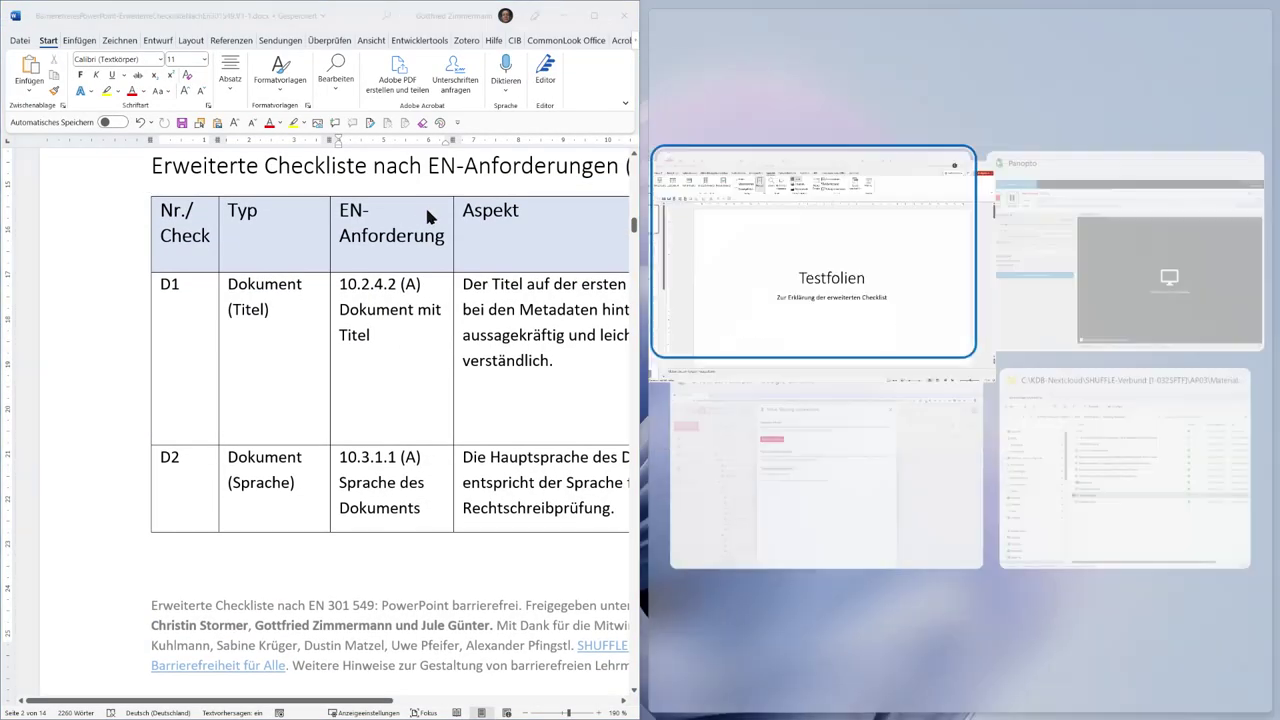
Step: Put Testfolien on the right half of the screen and zoom the Word checklist to 130%
key("Return")
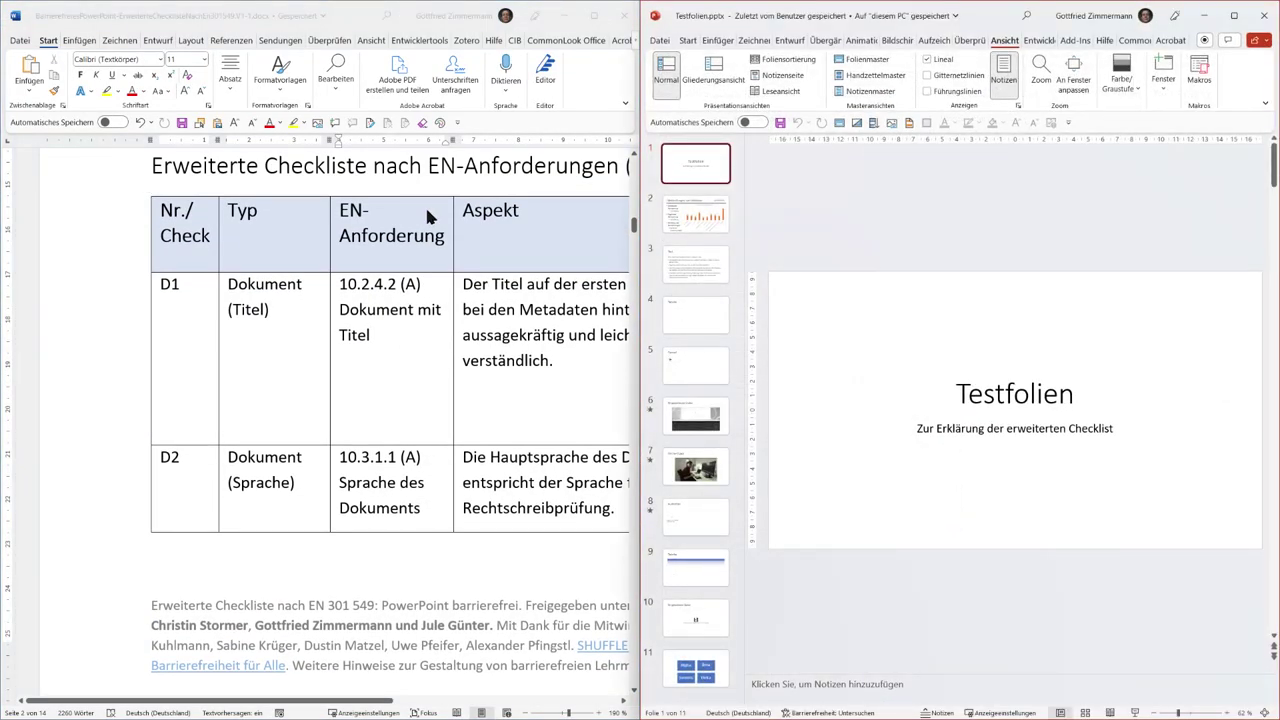
key("alt+Tab")
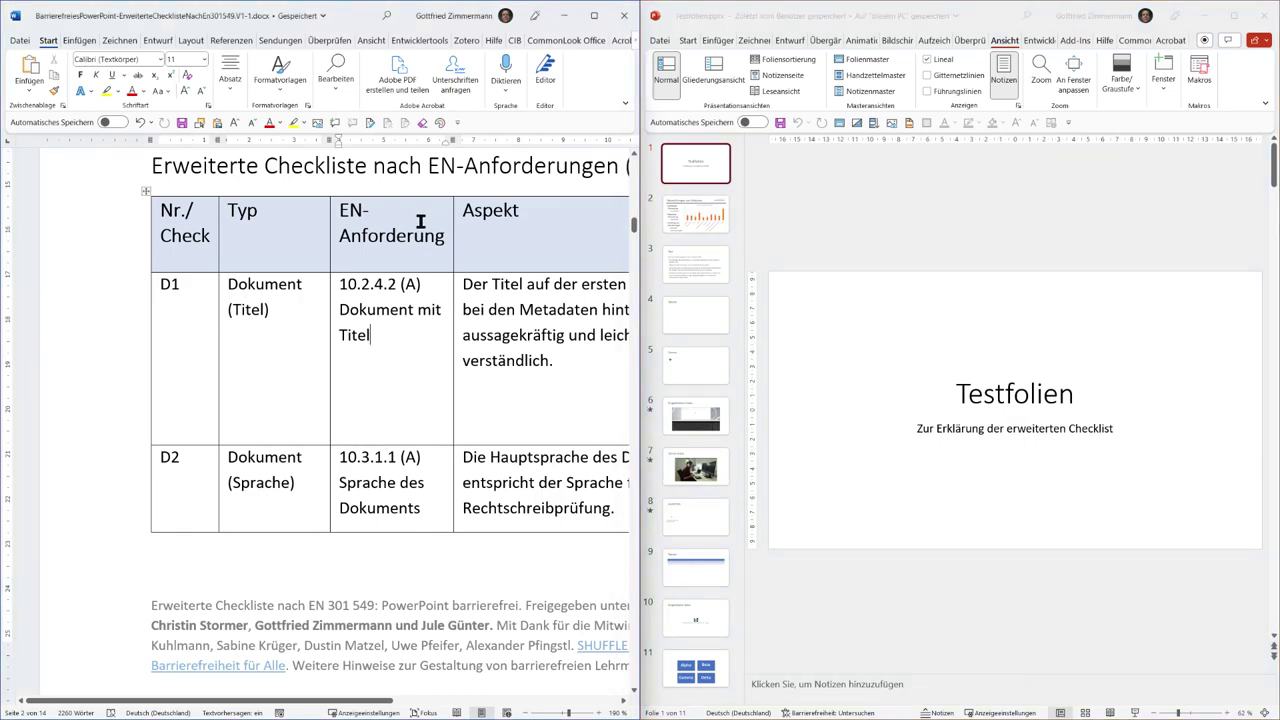
scroll(415, 224, "down", 2, "ctrl")
scroll(405, 225, "down", 1, "ctrl")
scroll(395, 228, "down", 1, "ctrl")
scroll(388, 232, "down", 1, "ctrl")
scroll(388, 232, "down", 1, "ctrl")
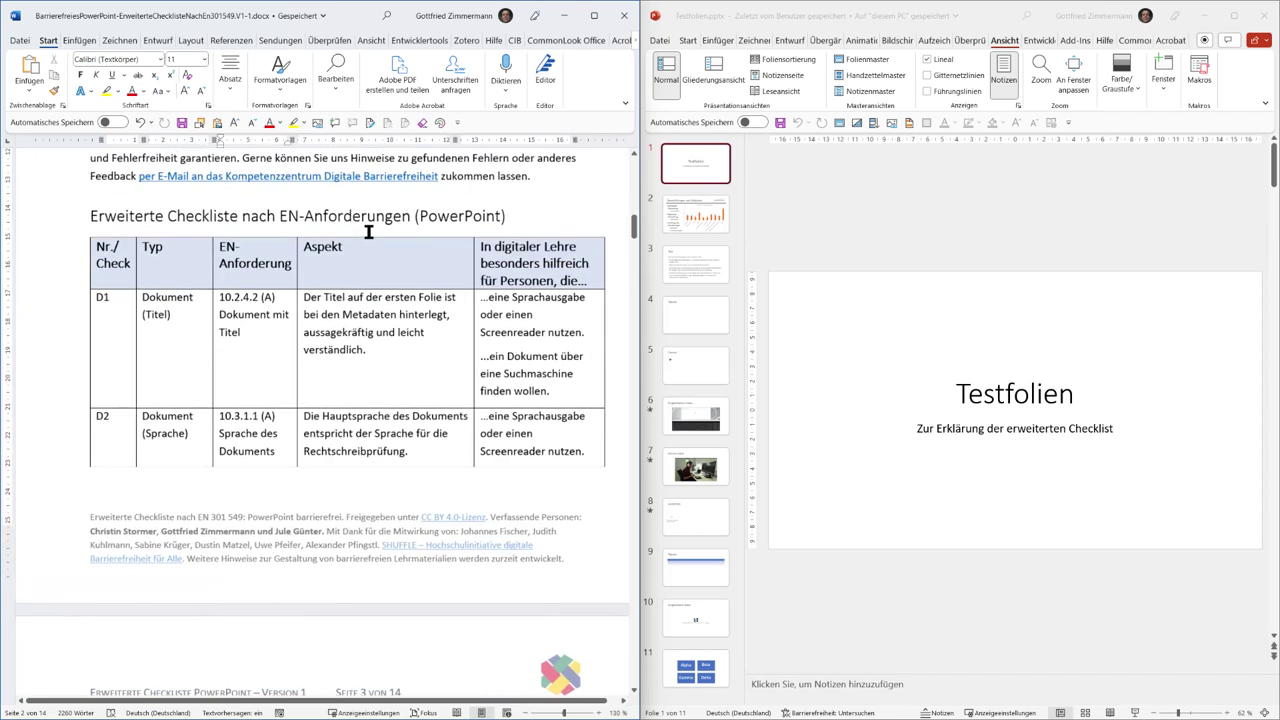
Step: Highlight checklist row D1, then bring the PowerPoint presentation into focus
left_click(60, 324)
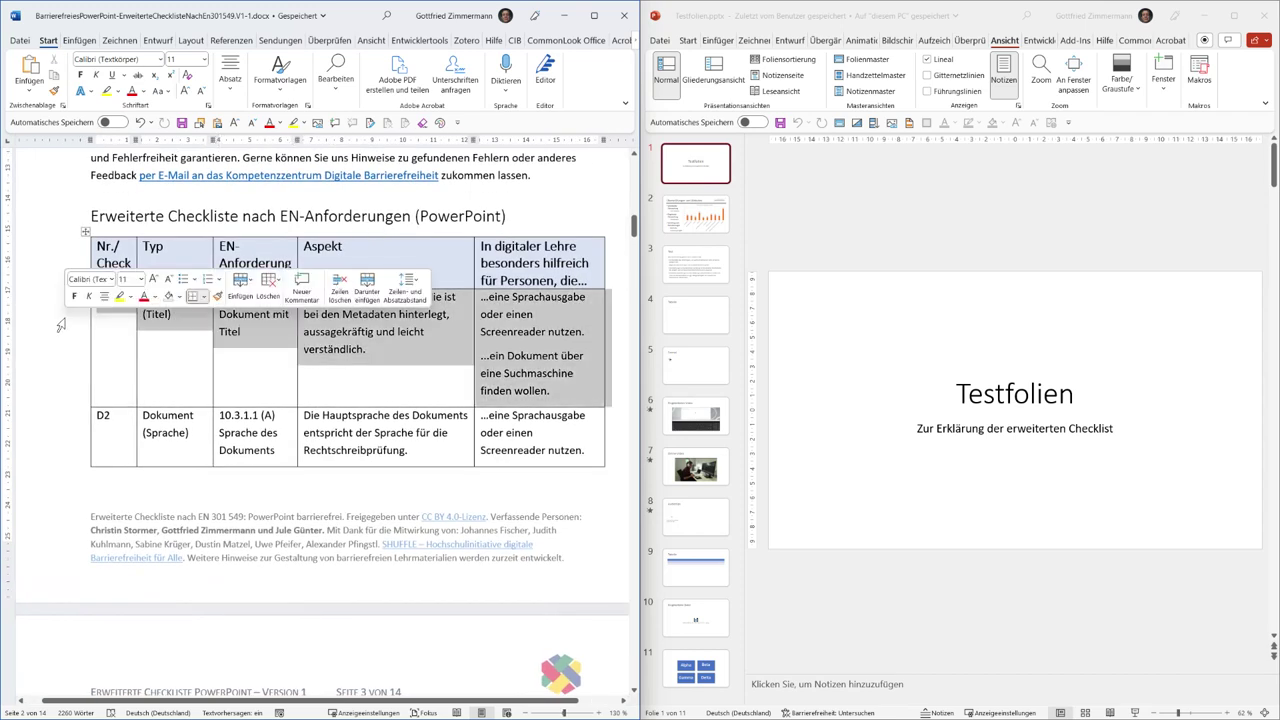
left_click(245, 316)
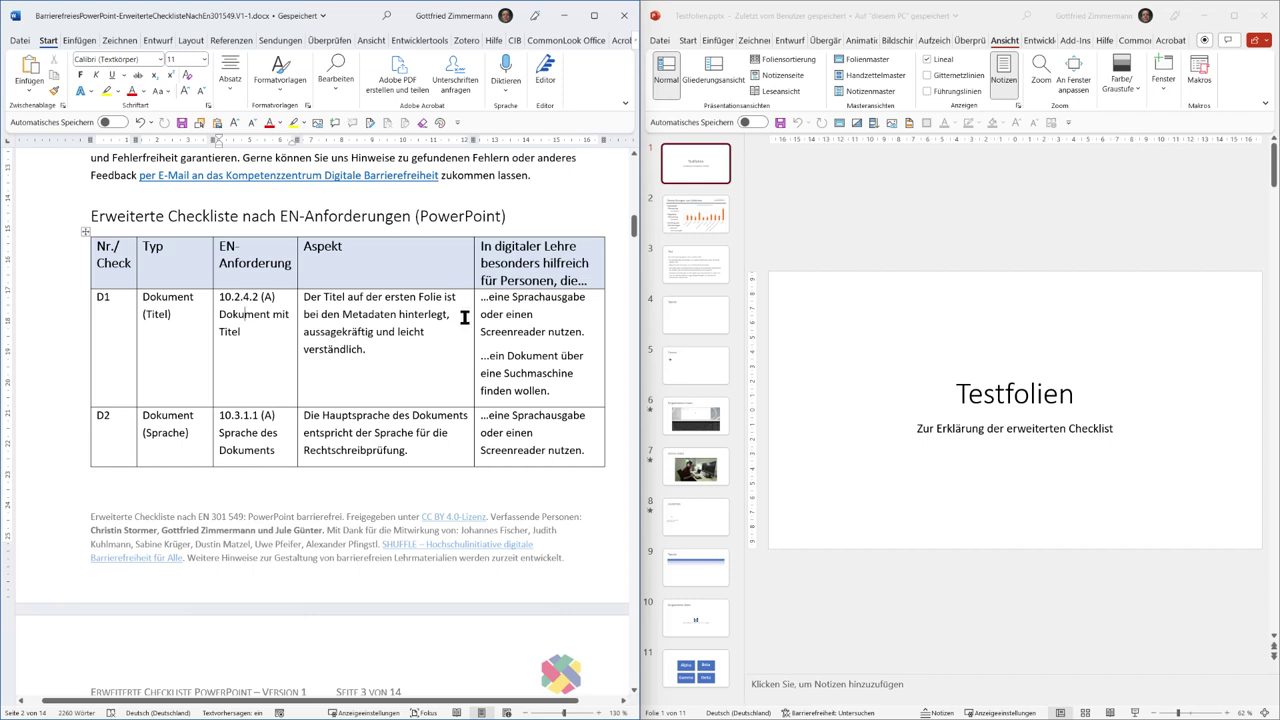
left_click(851, 251)
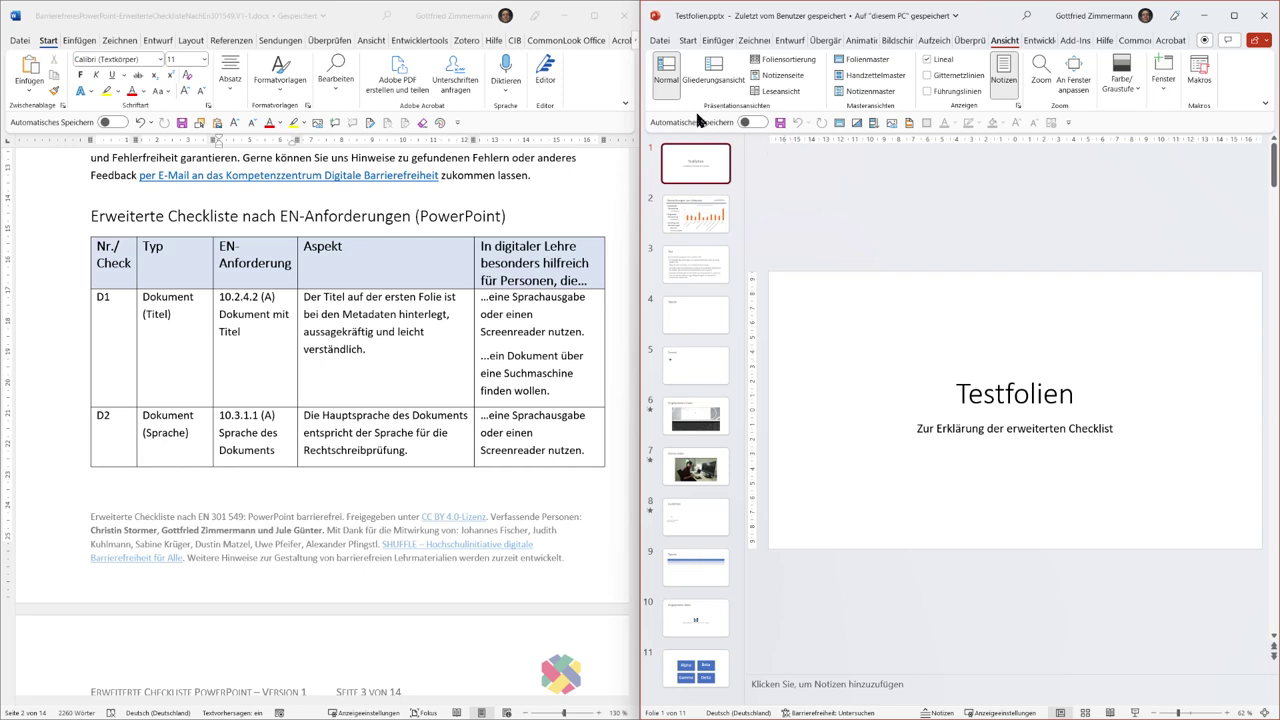
left_click(660, 41)
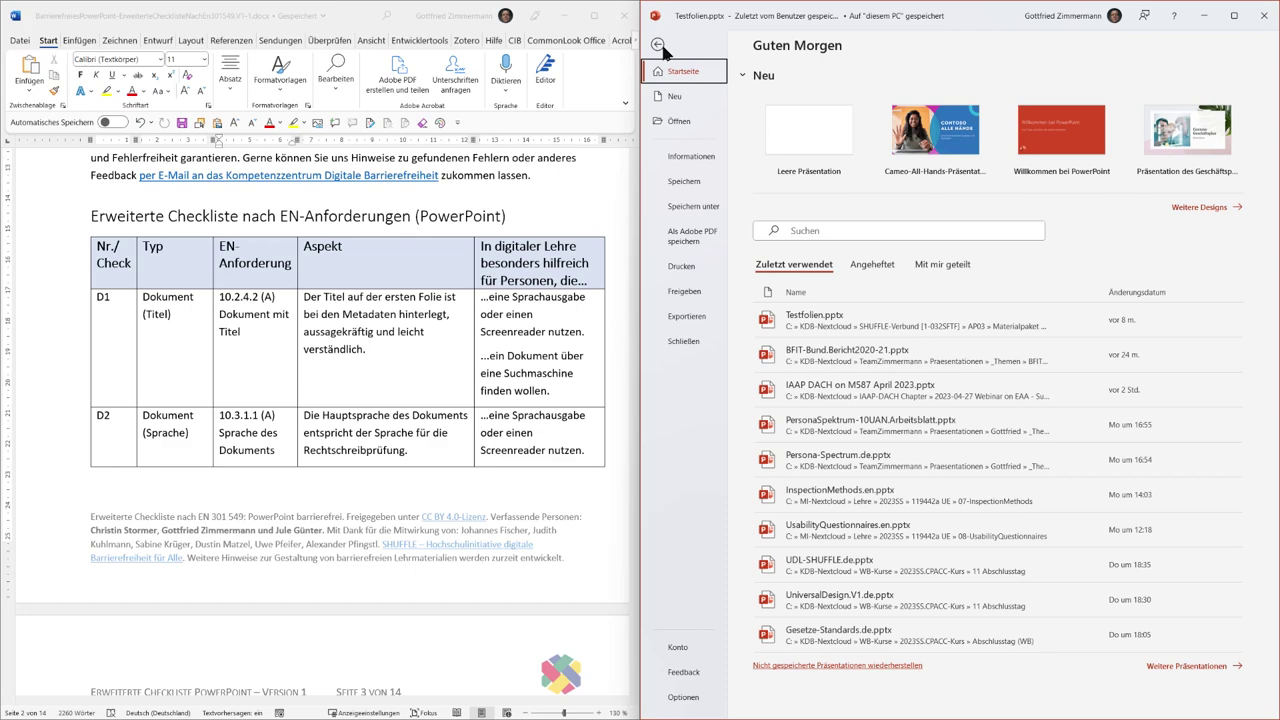
left_click(682, 157)
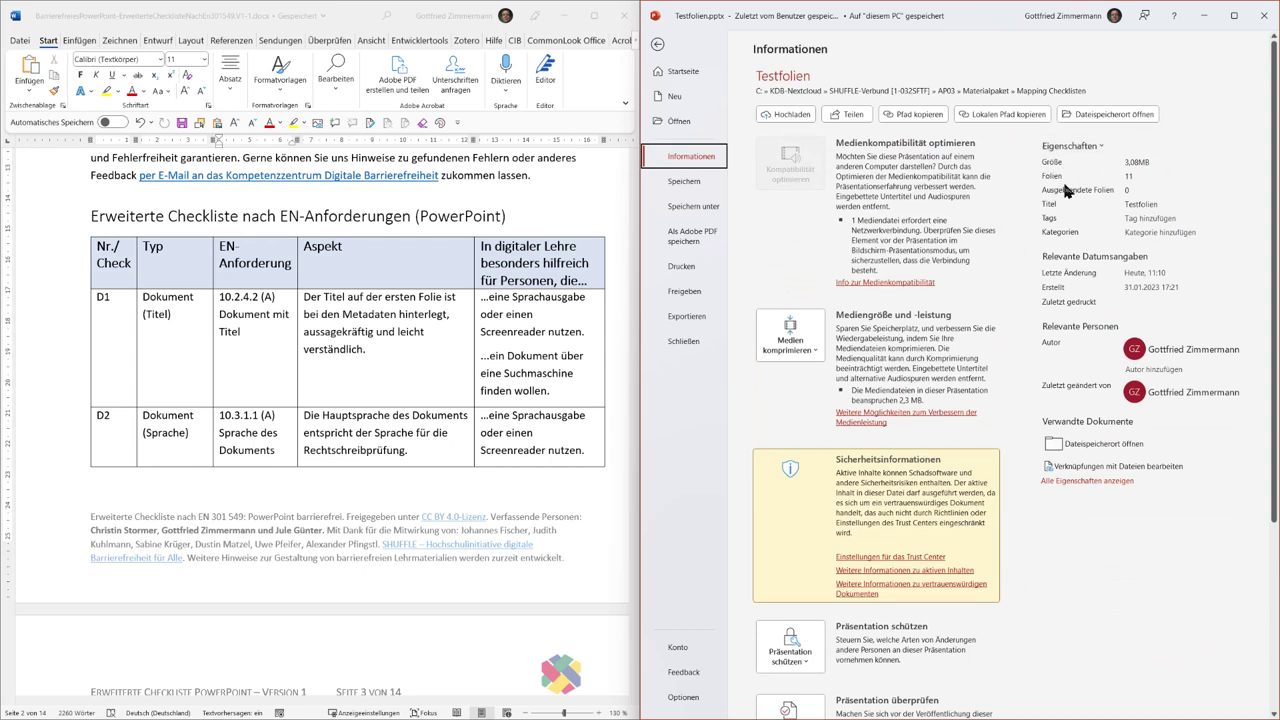
left_click(1133, 203)
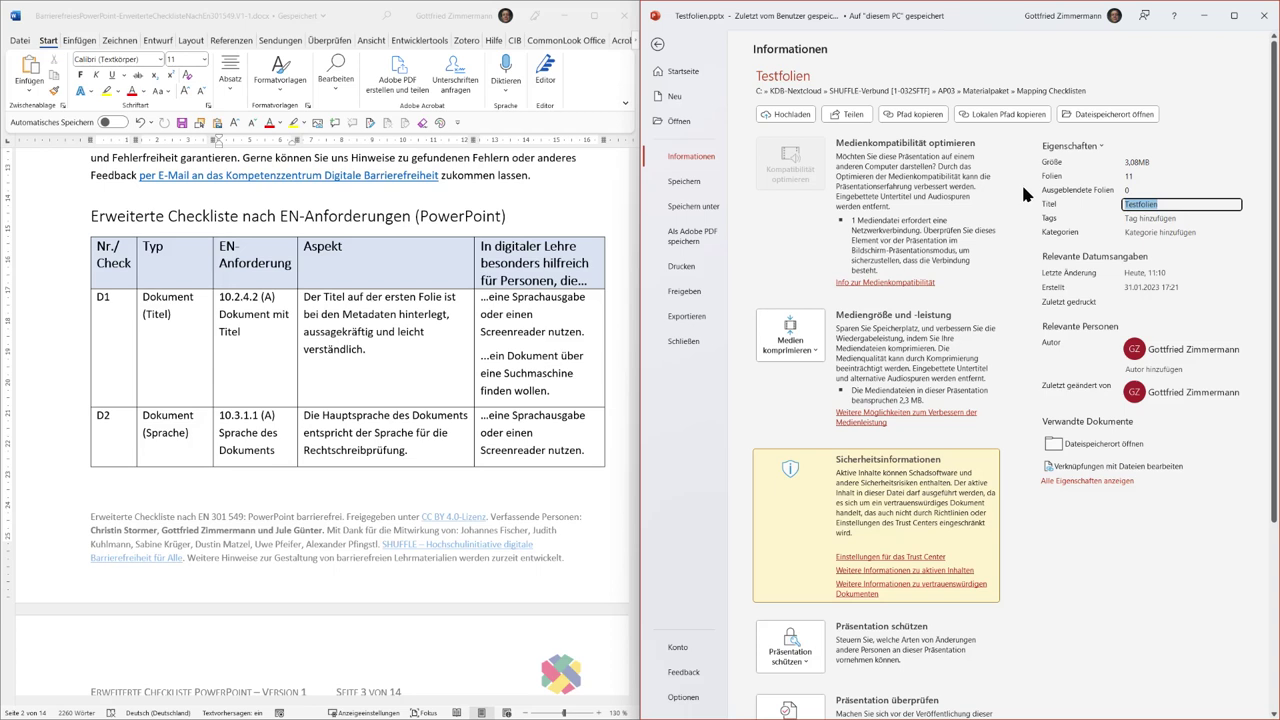
key("Tab")
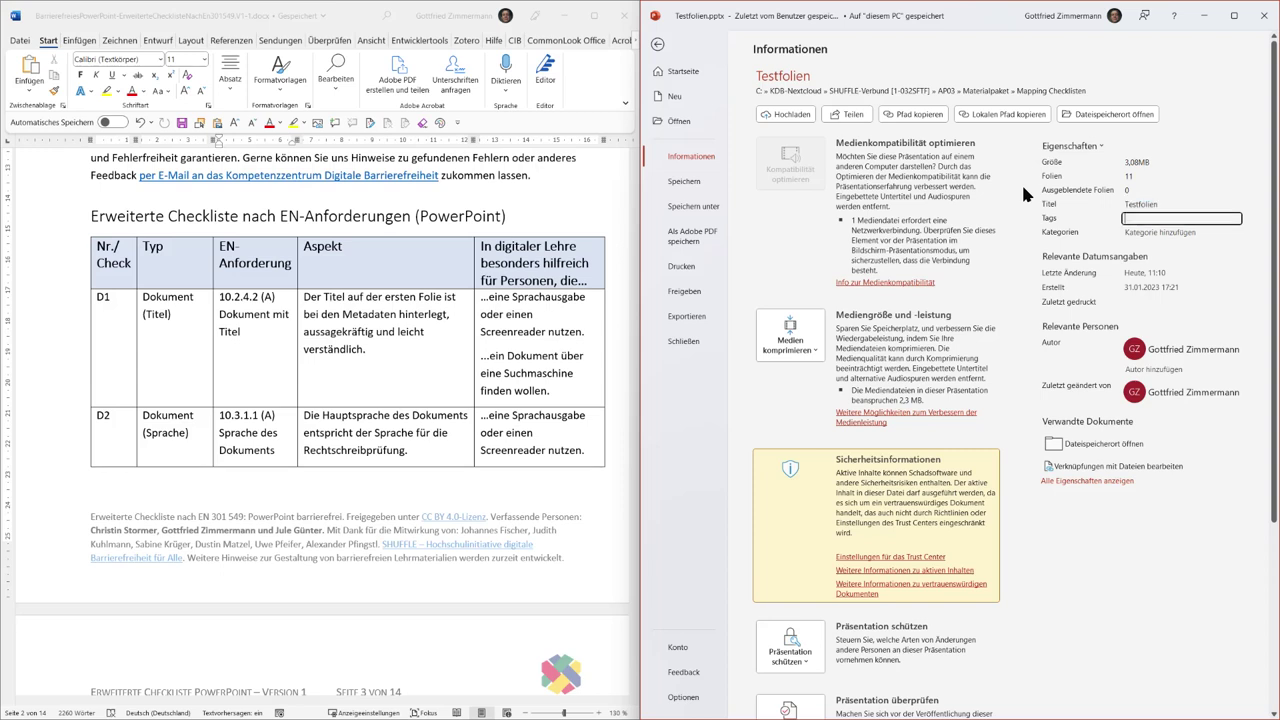
key("Tab")
key("shift+Tab")
key("shift+Tab")
key("shift+Tab")
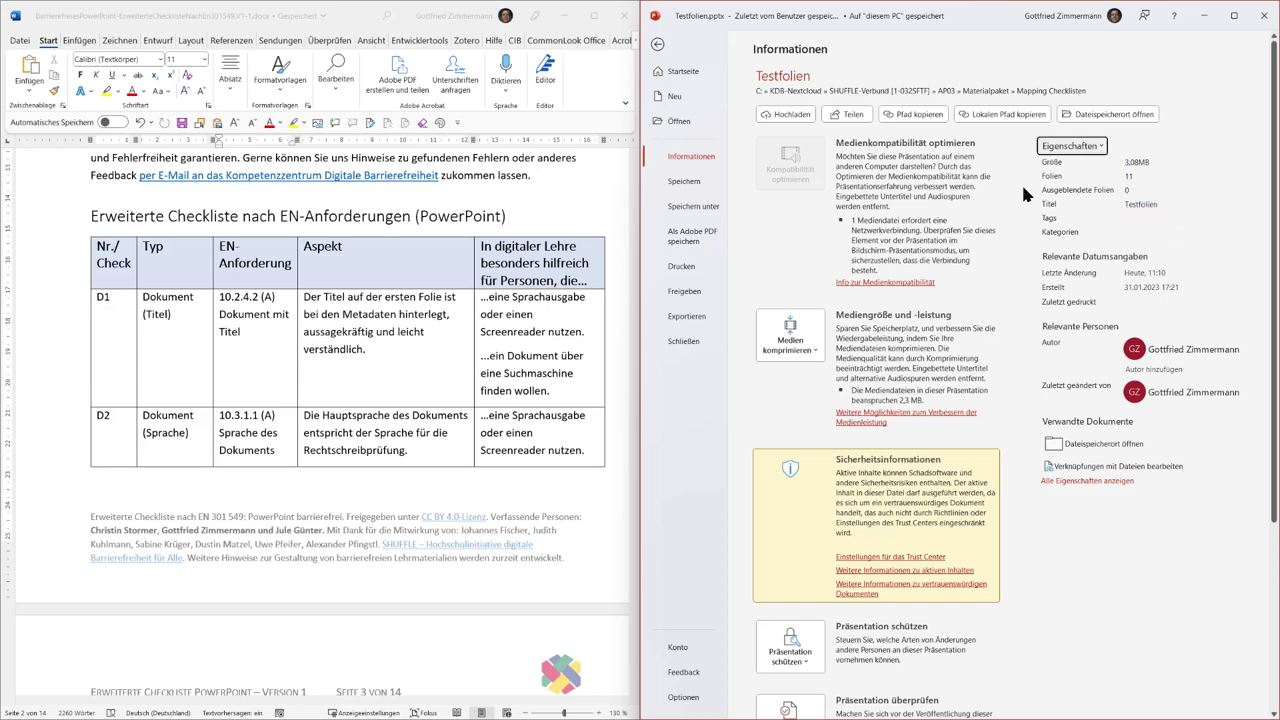
key("Escape")
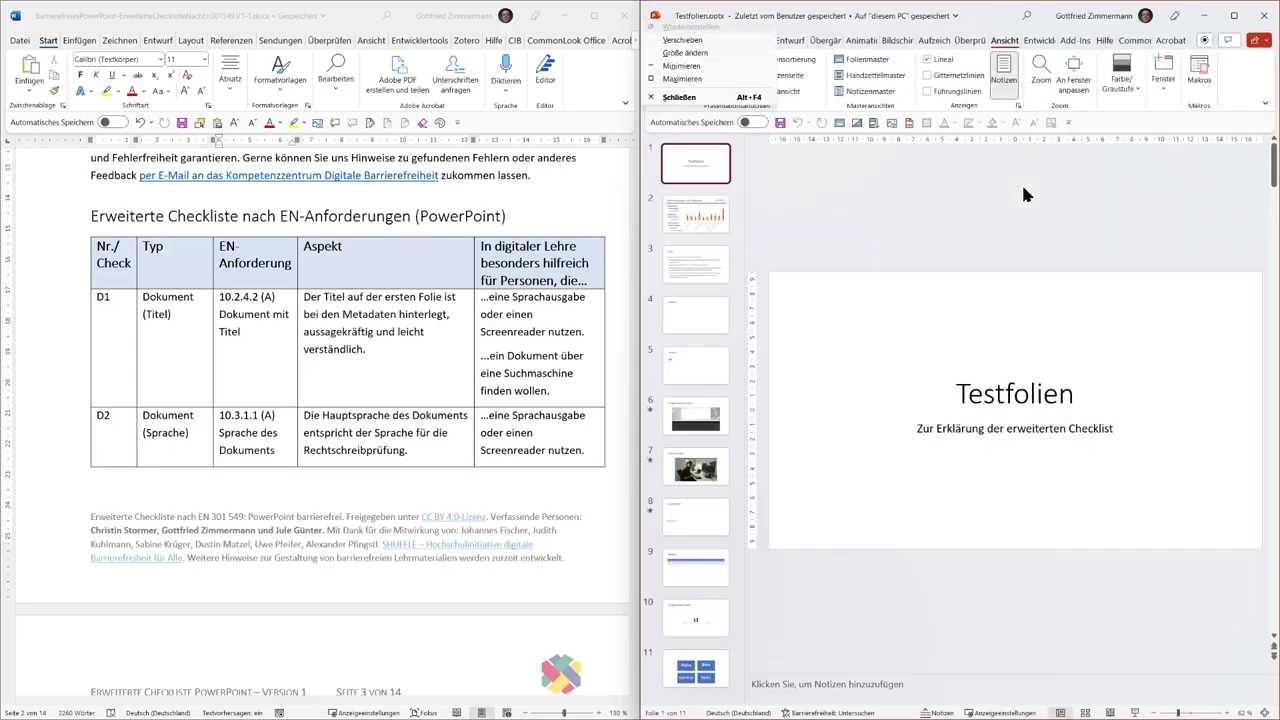
Step: Maximise PowerPoint and open the Datei start page using the Alt, D KeyTips
key("super+Up")
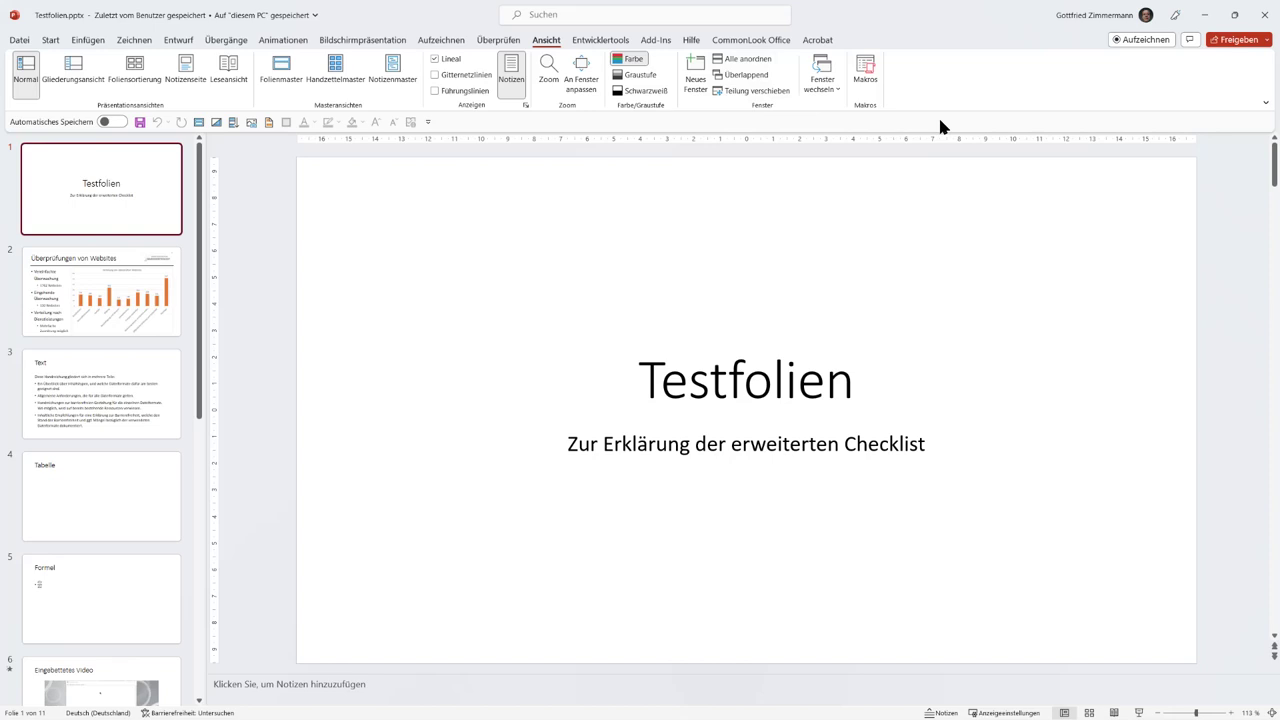
key("alt")
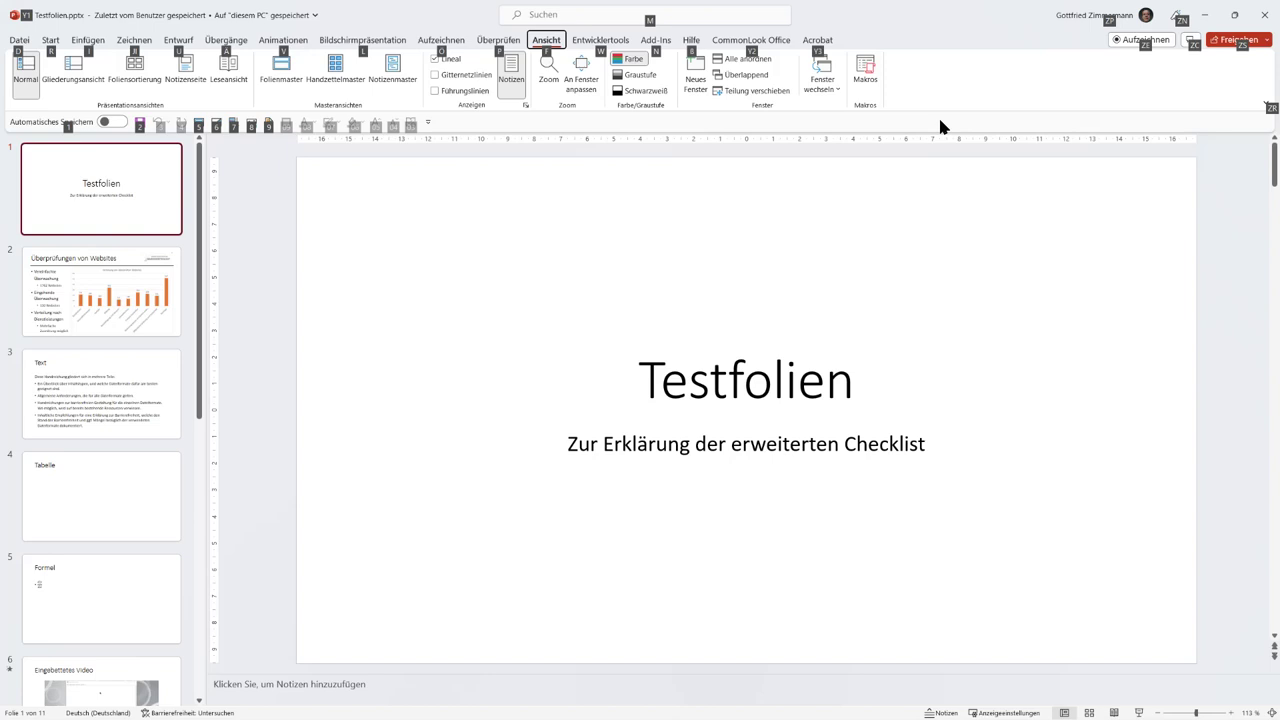
key("d")
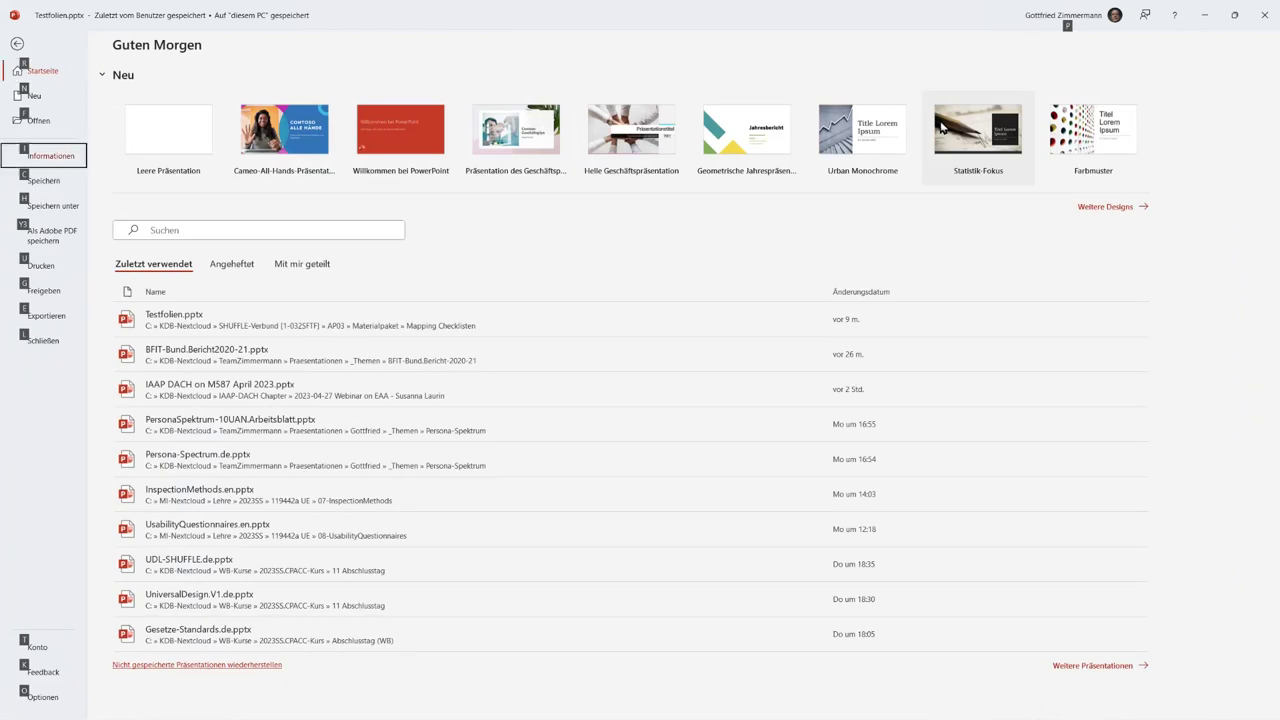
Step: Open the file information and view the extended document properties
key("i")
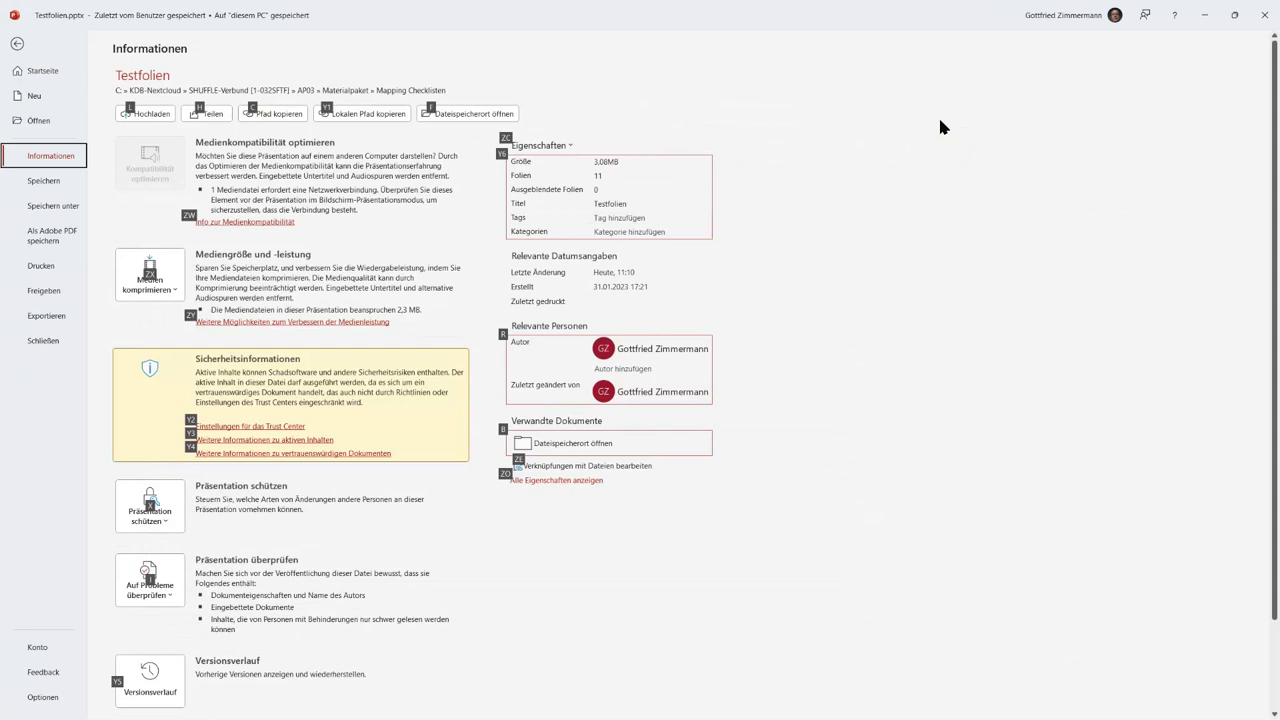
key("z")
key("c")
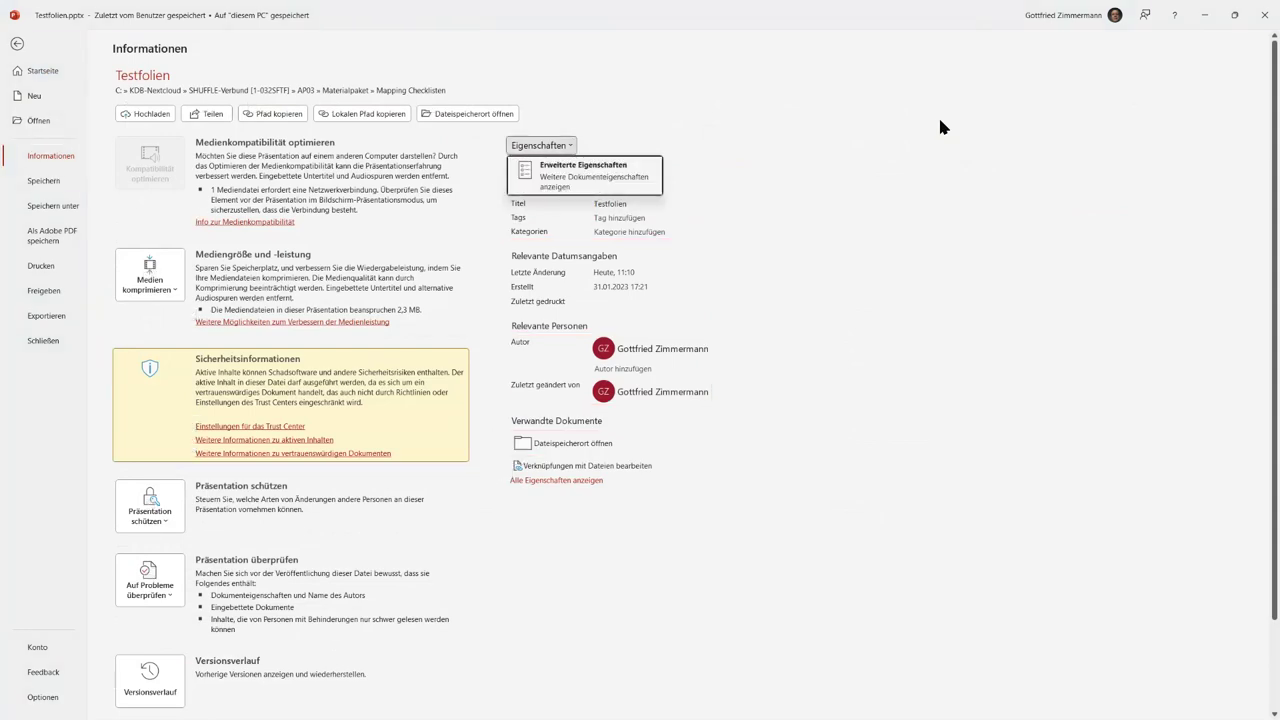
key("Return")
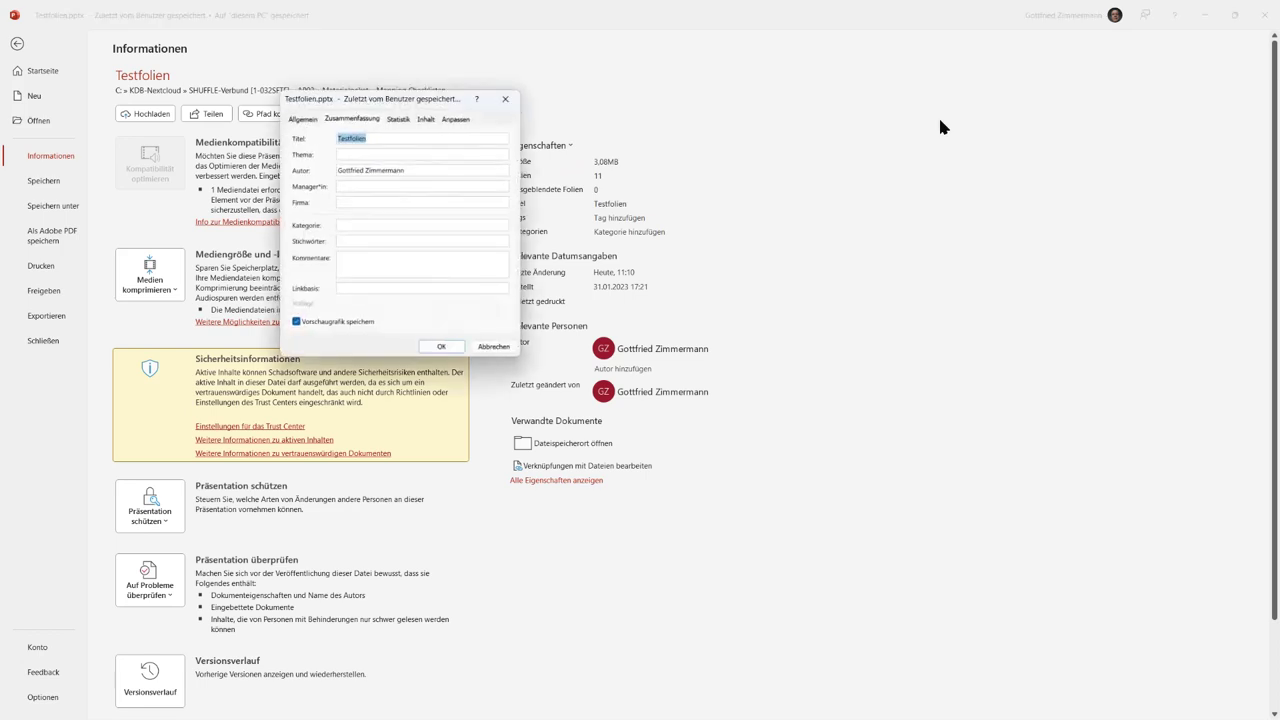
key("Escape")
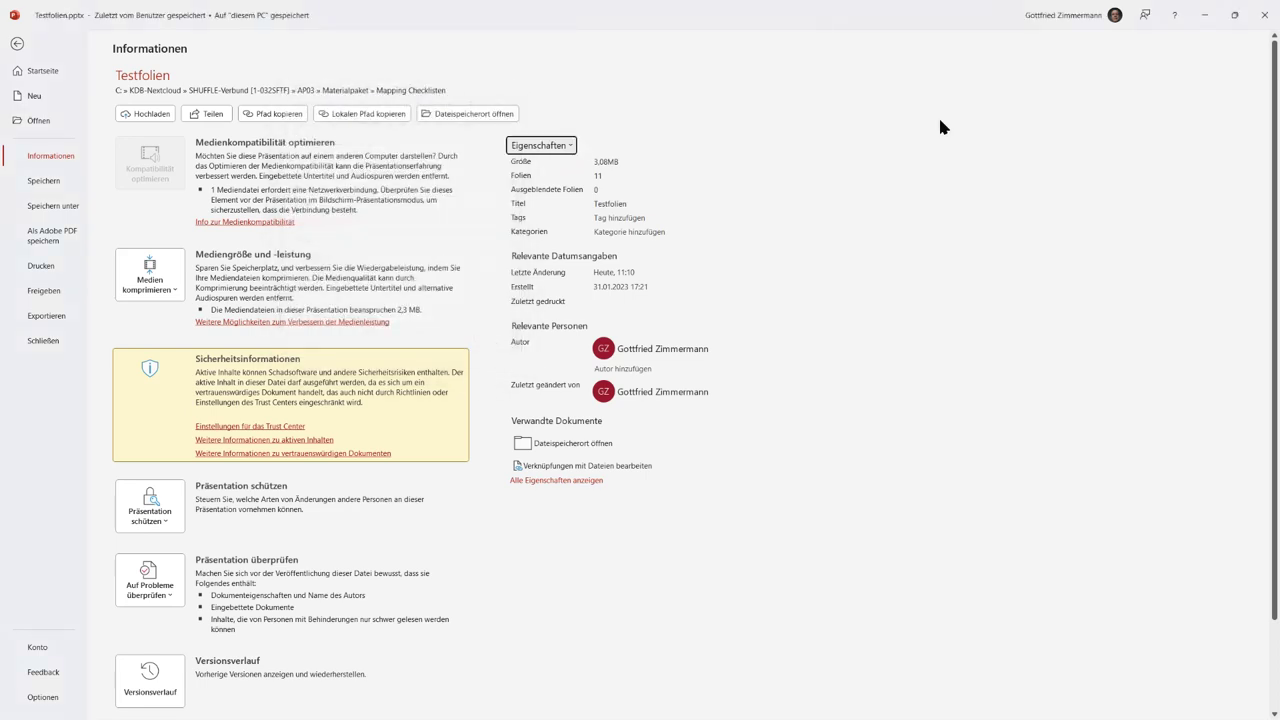
Step: Confirm the Title property reads Testfolien, then return to the slides beside the Word checklist
key("Tab")
key("Tab")
key("Tab")
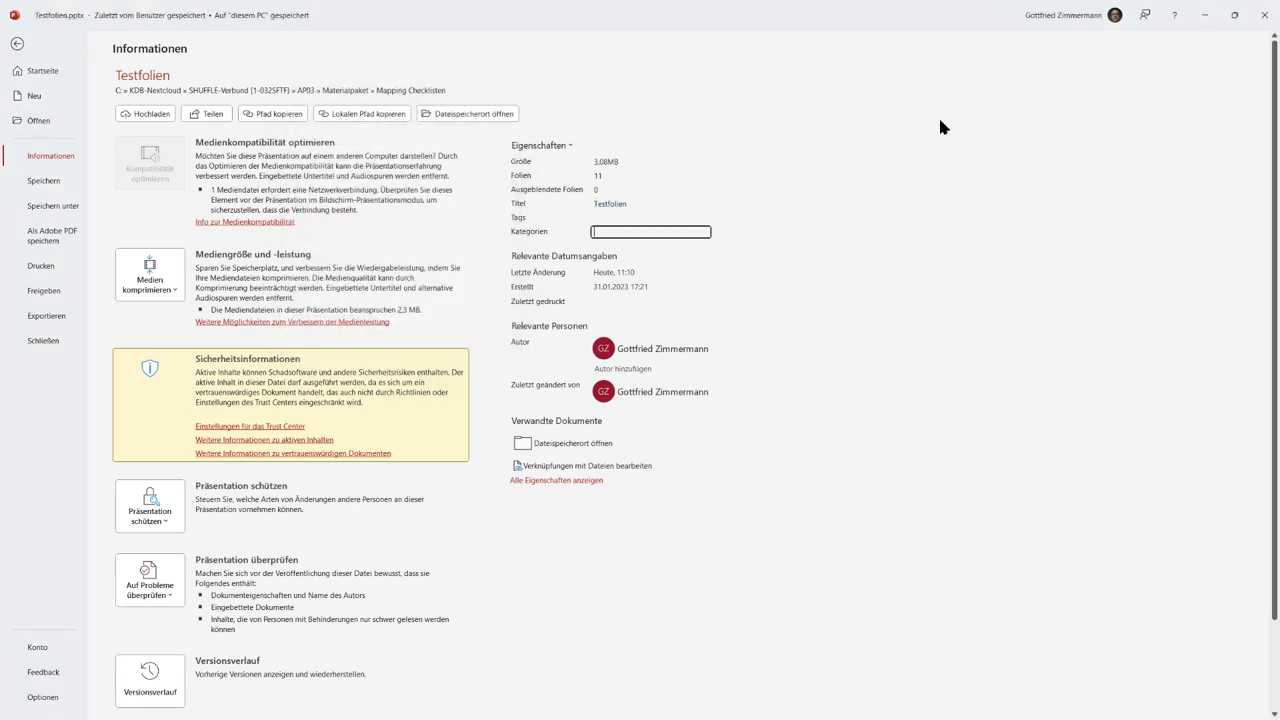
key("Tab")
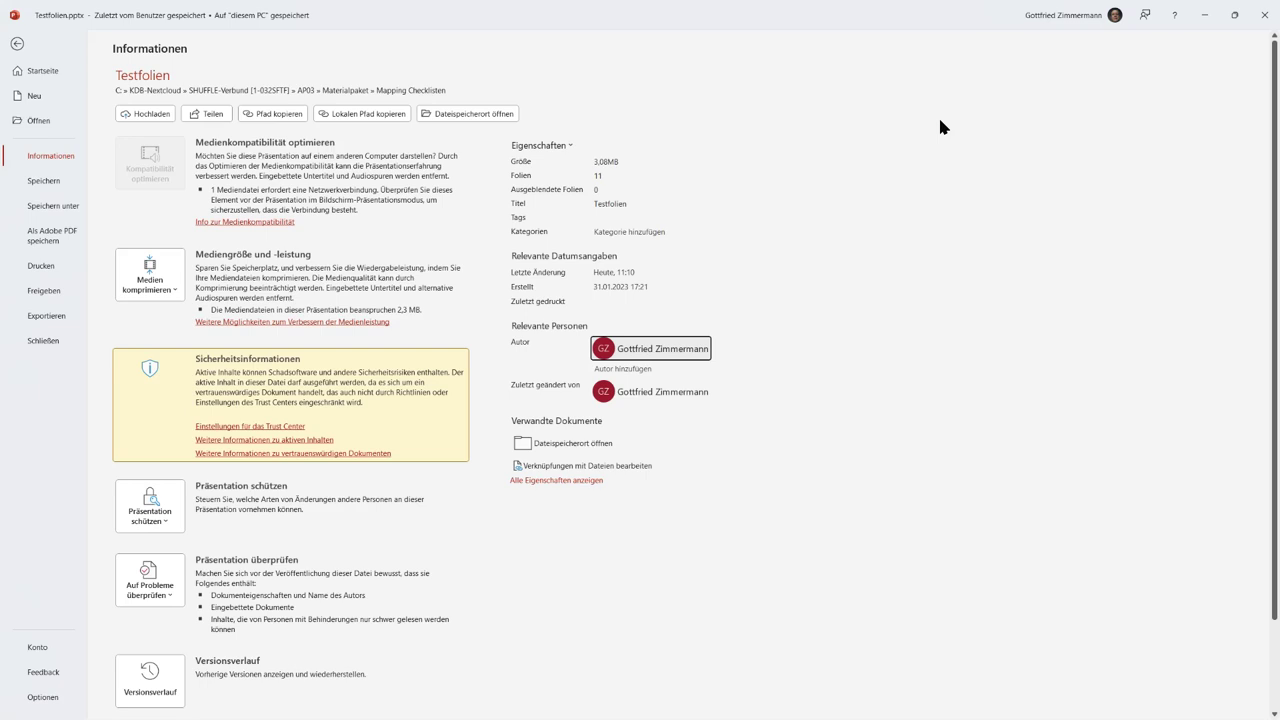
key("Escape")
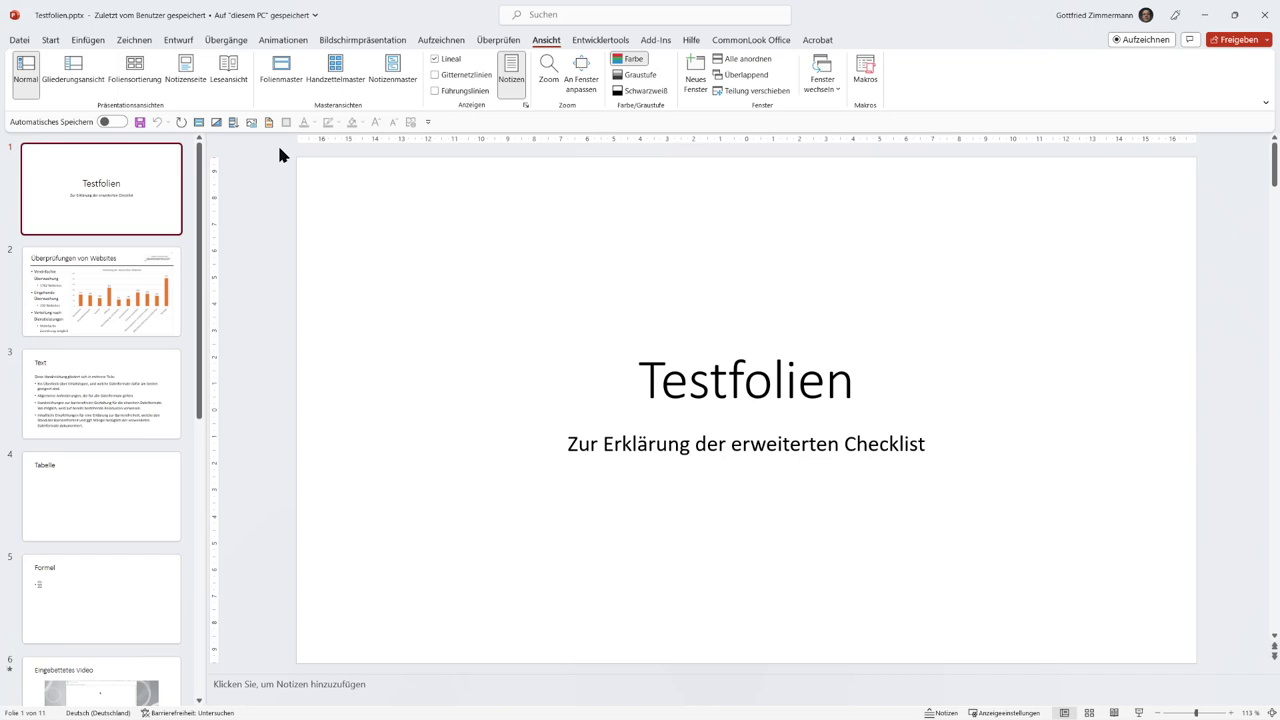
key("super+Right")
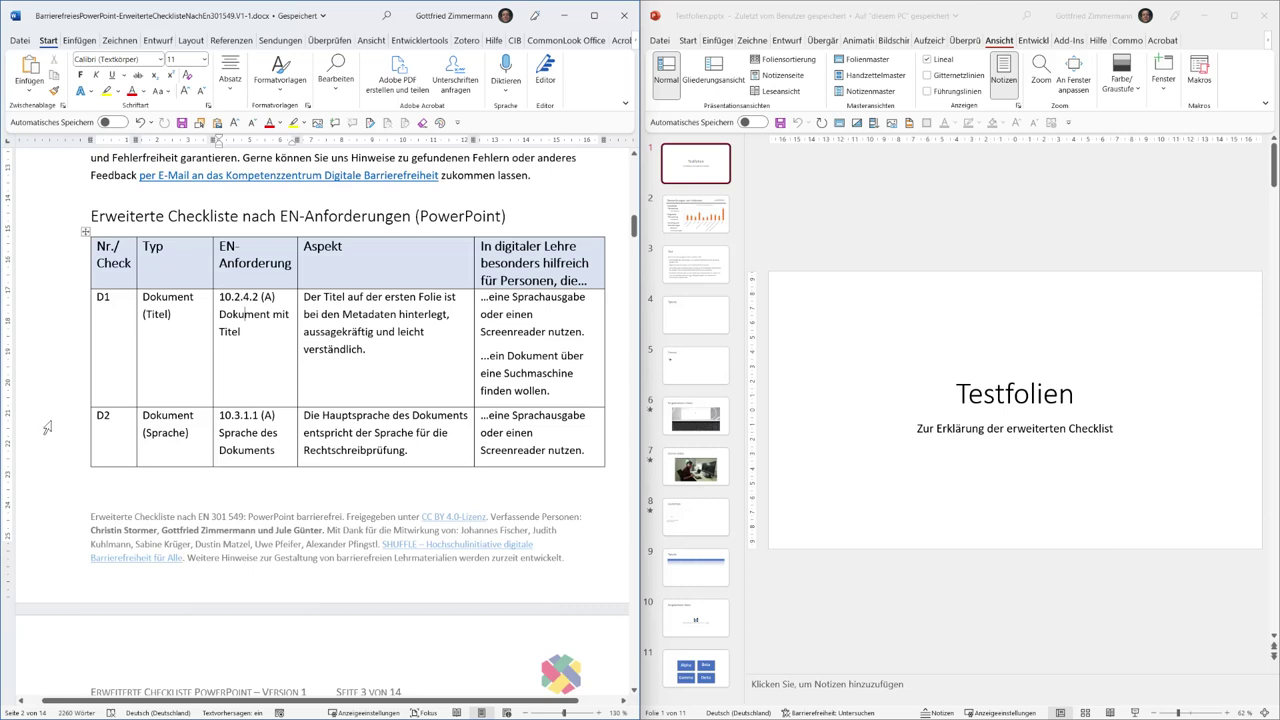
Step: Highlight checklist row D2 on document language, then open PowerPoint's file start page
left_click(47, 427)
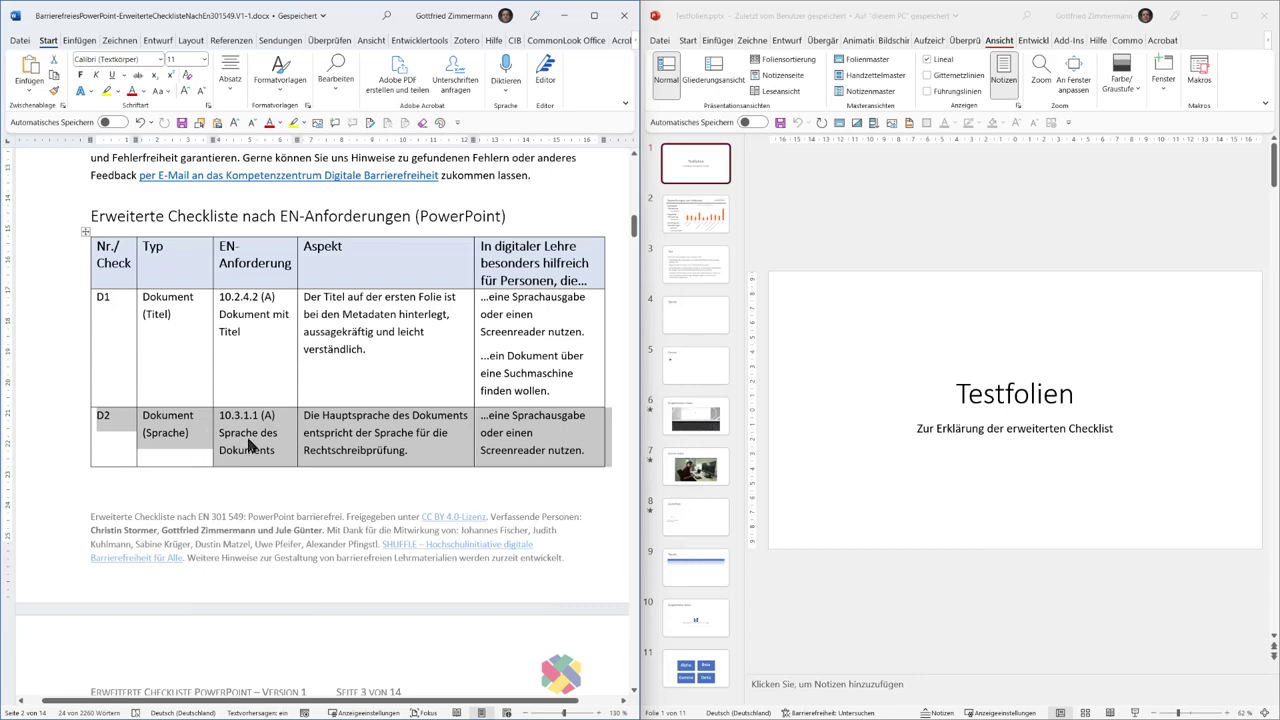
left_click(347, 443)
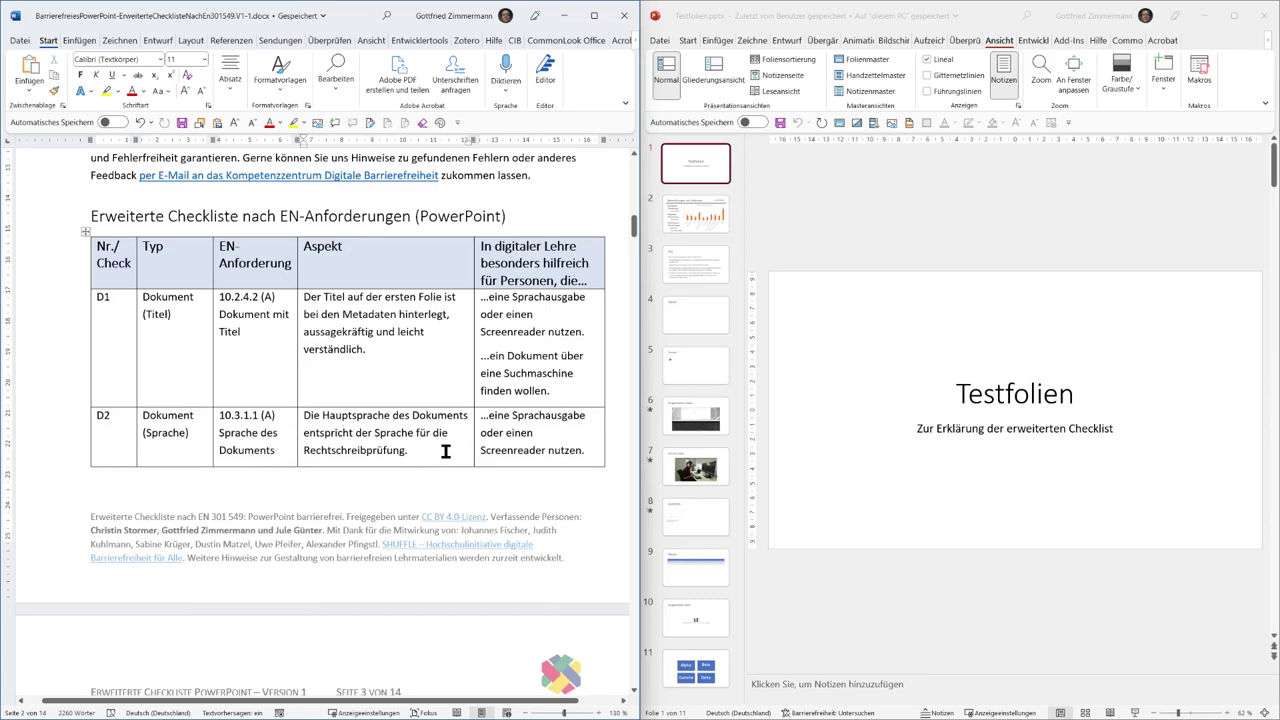
left_click(653, 50)
left_click(658, 42)
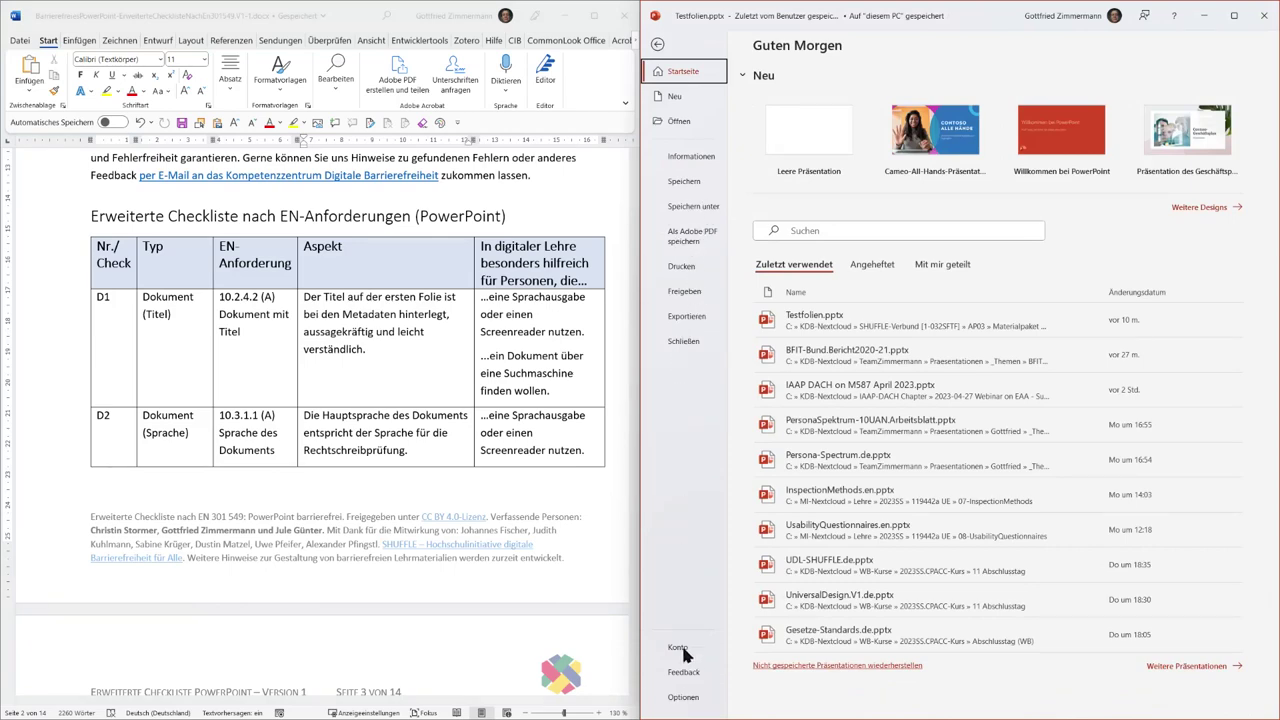
Step: Check that Deutsch is the preferred display and authoring language in PowerPoint Options, then cancel
left_click(684, 698)
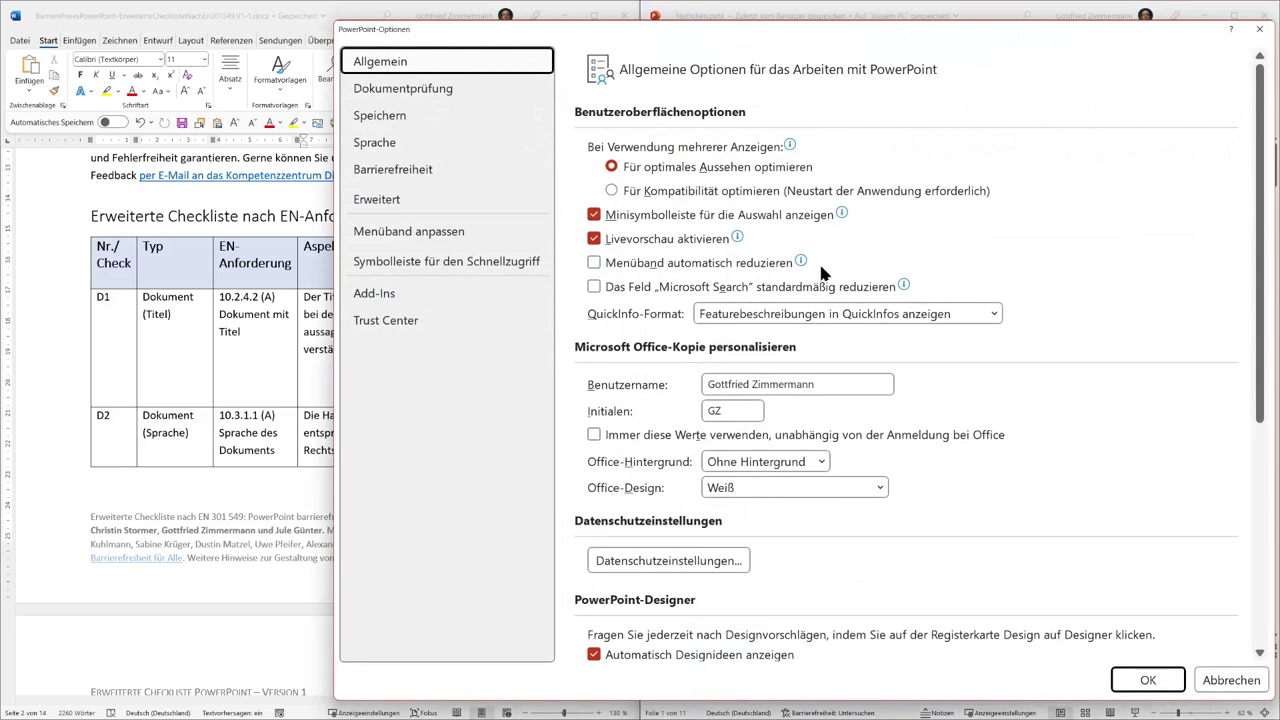
left_click(388, 148)
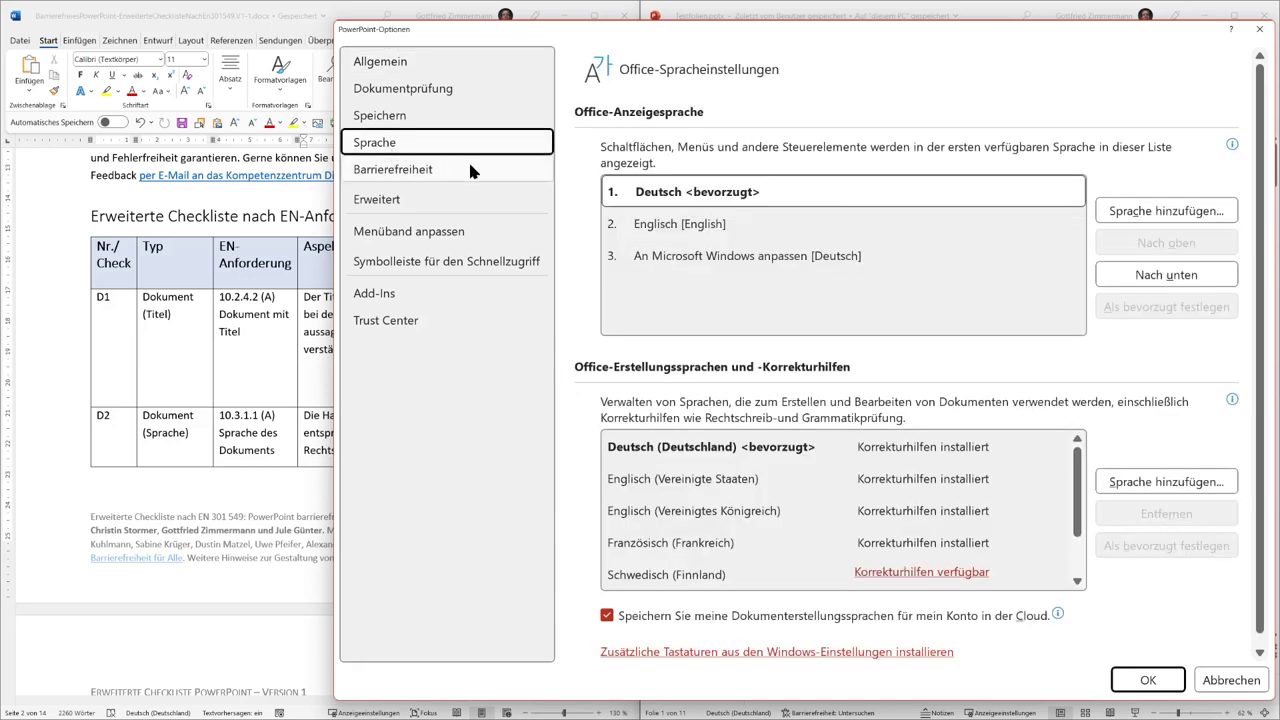
left_click(690, 182)
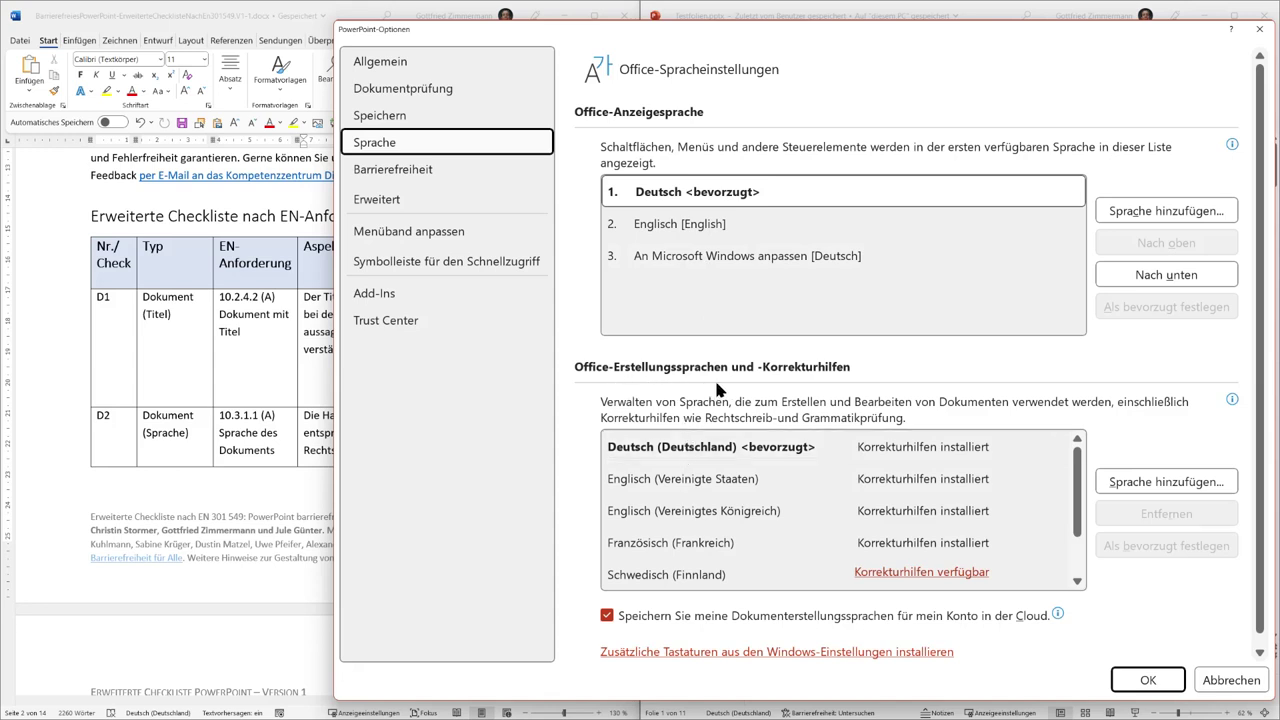
left_click(657, 446)
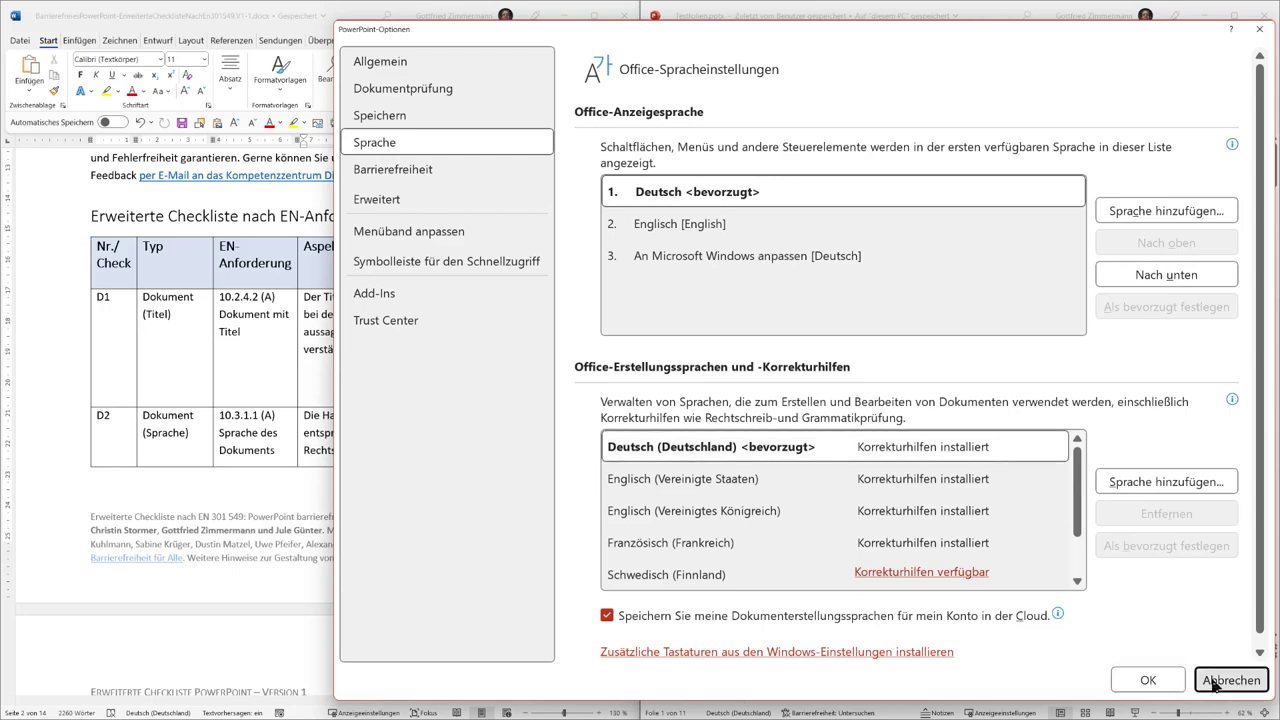
left_click(1214, 682)
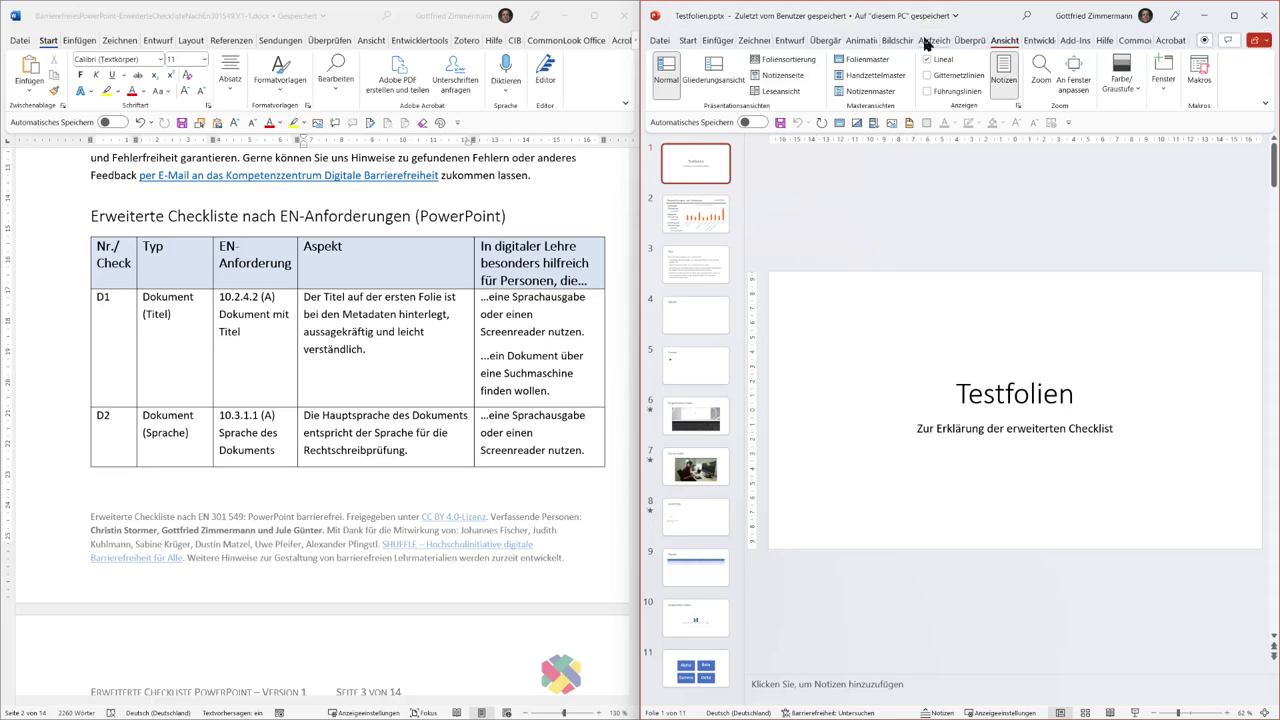
Step: Look through the language menu on the Überprüfen tab, then dismiss it
left_click(966, 41)
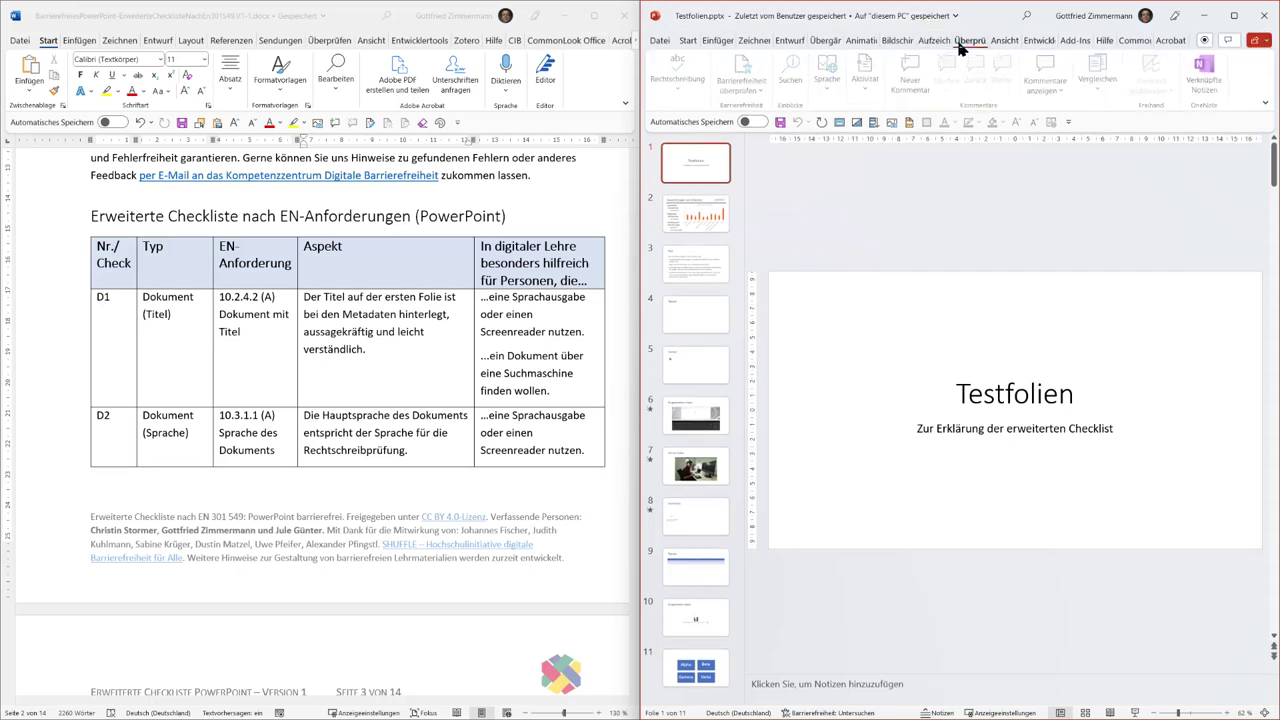
left_click(828, 85)
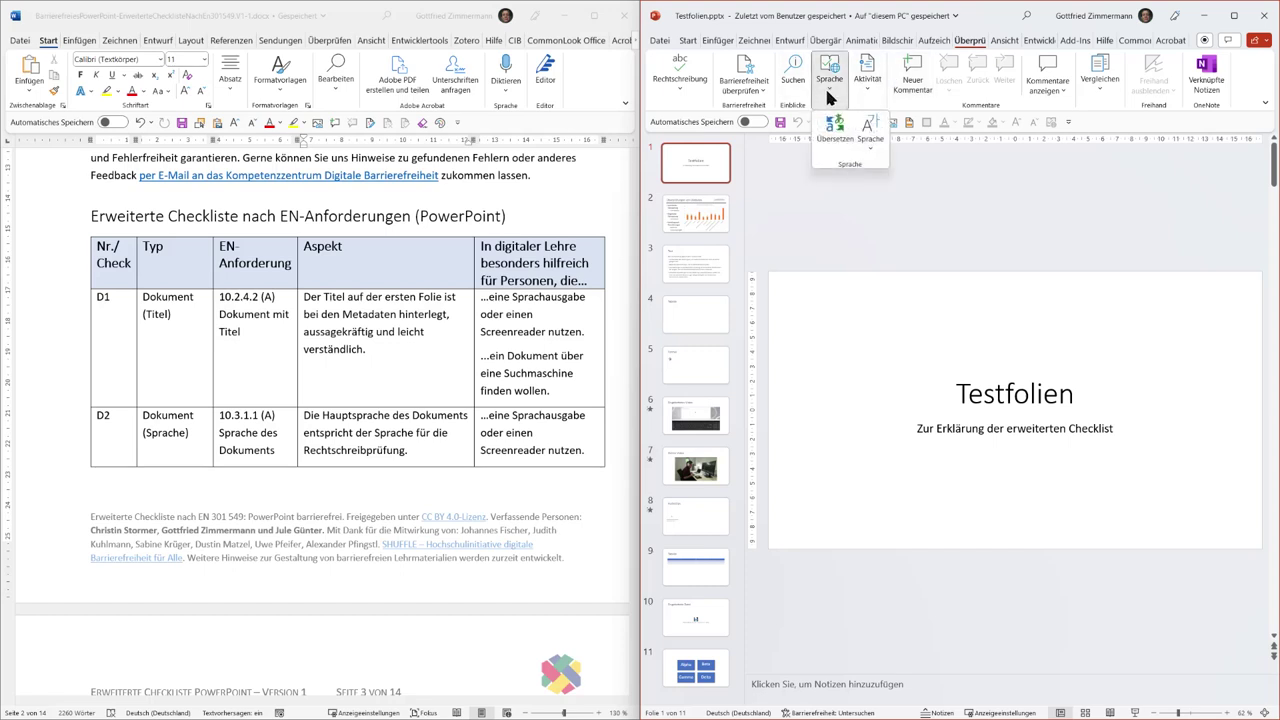
left_click(873, 150)
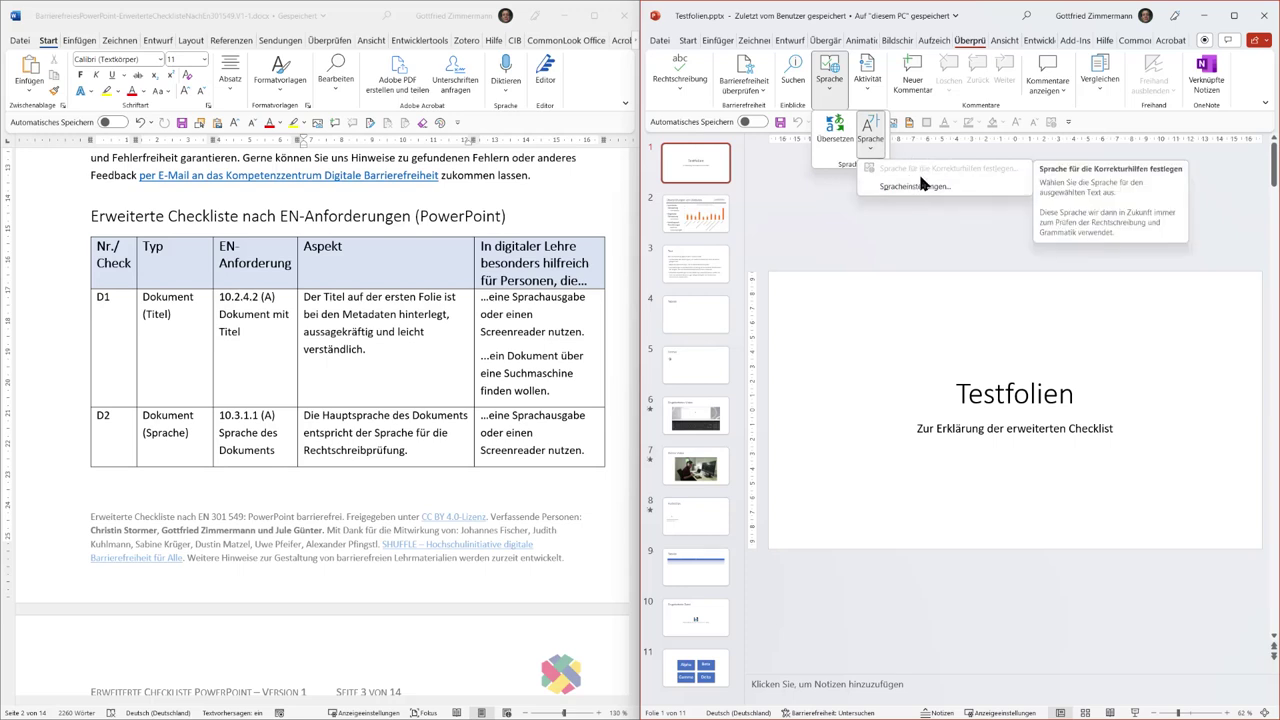
left_click(914, 280)
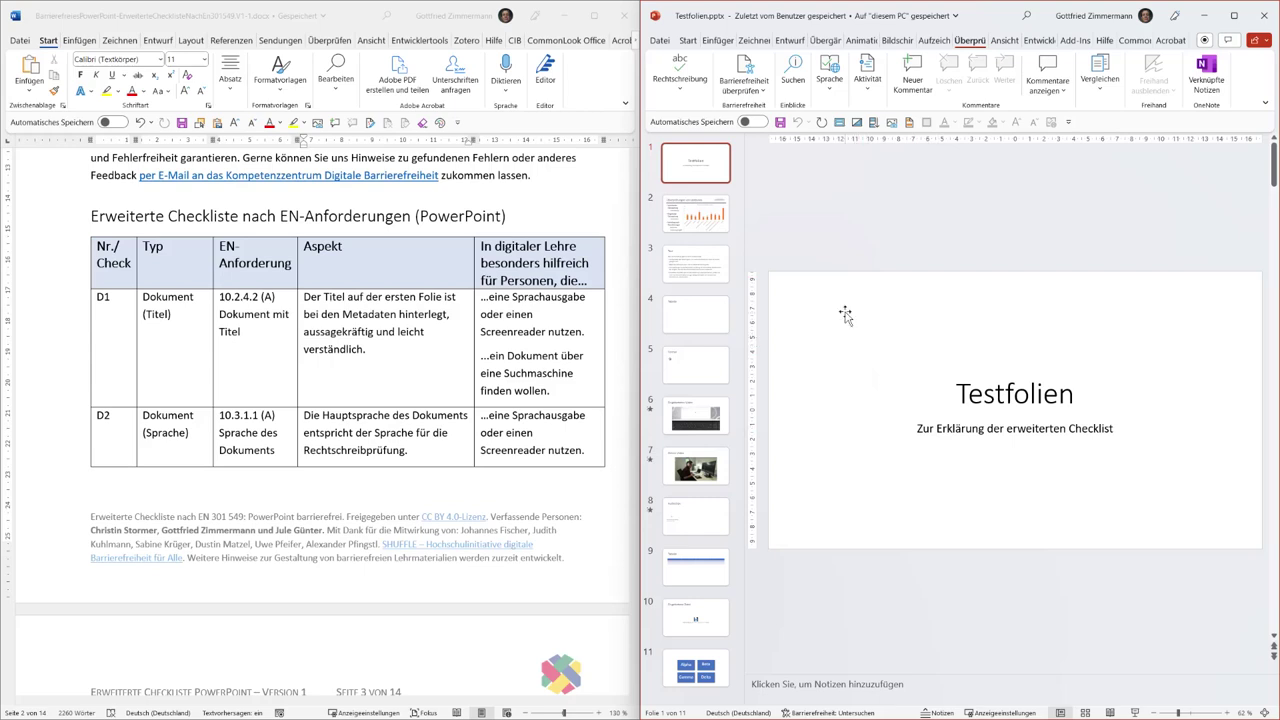
Step: Confirm slide 1's text is marked Deutsch (Deutschland), then go to slide 2
left_click_drag(845, 318, 1264, 546)
key("ctrl+a")
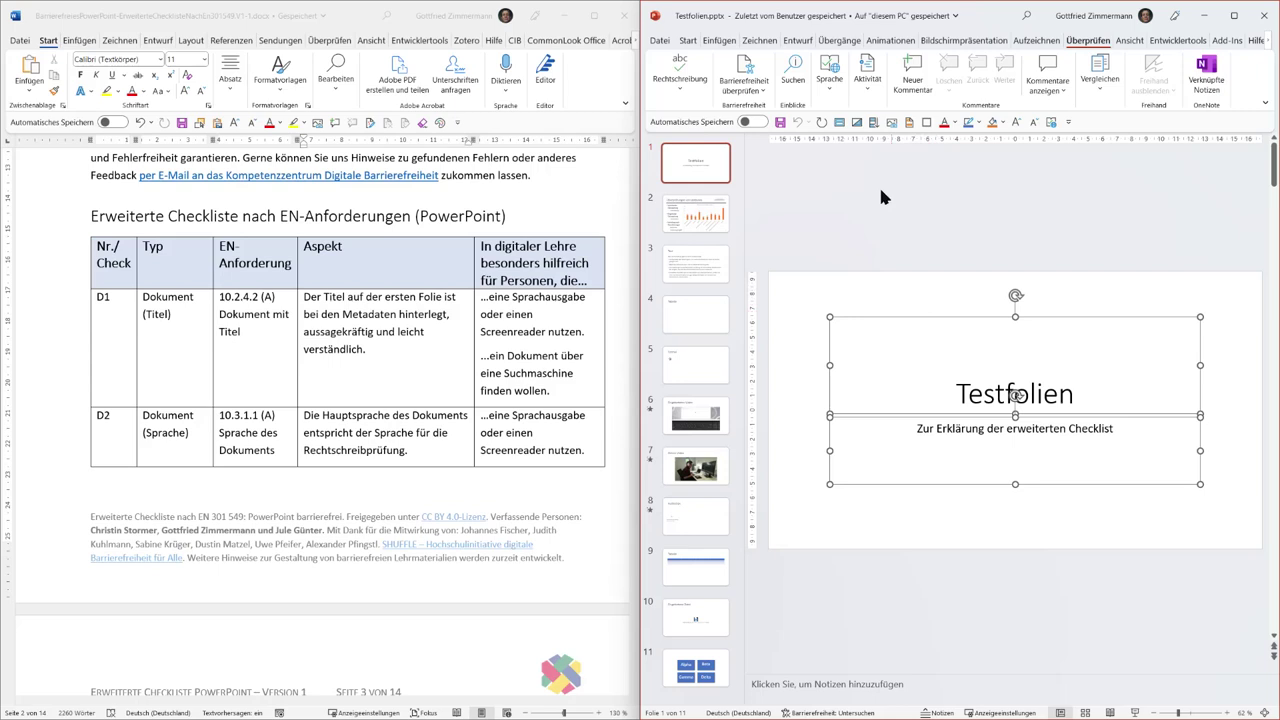
left_click(828, 92)
left_click(870, 132)
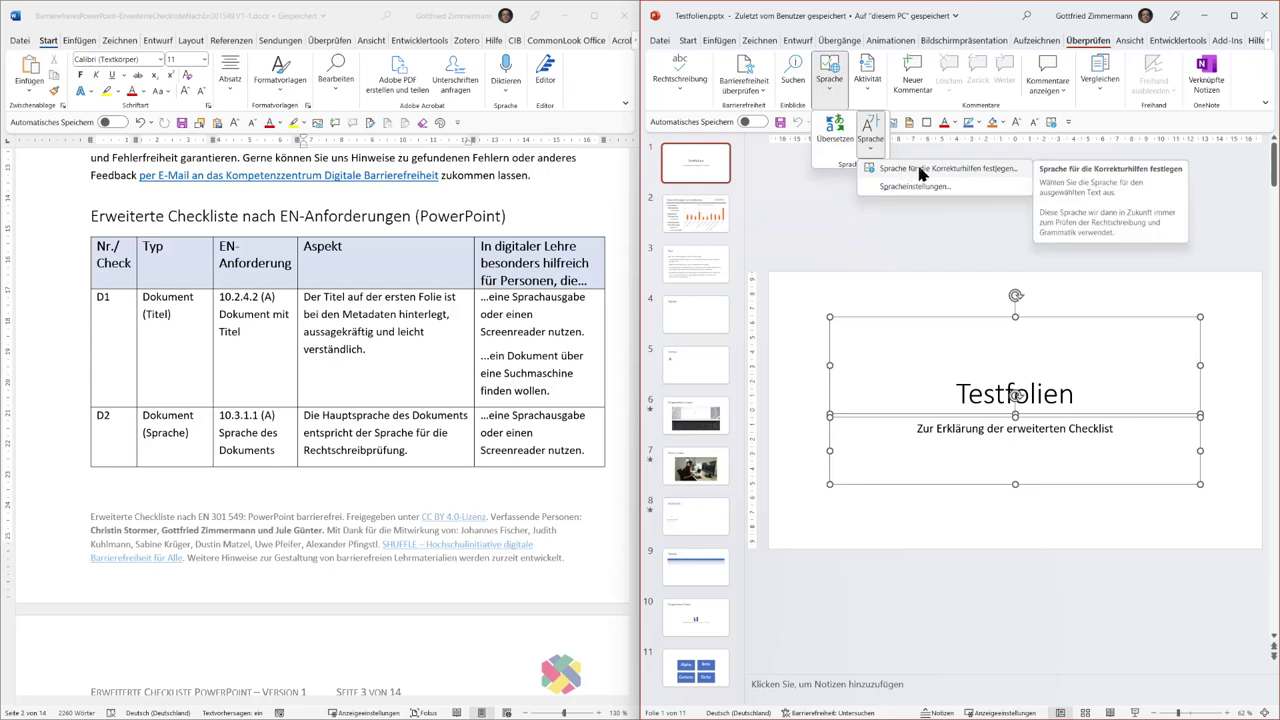
left_click(913, 170)
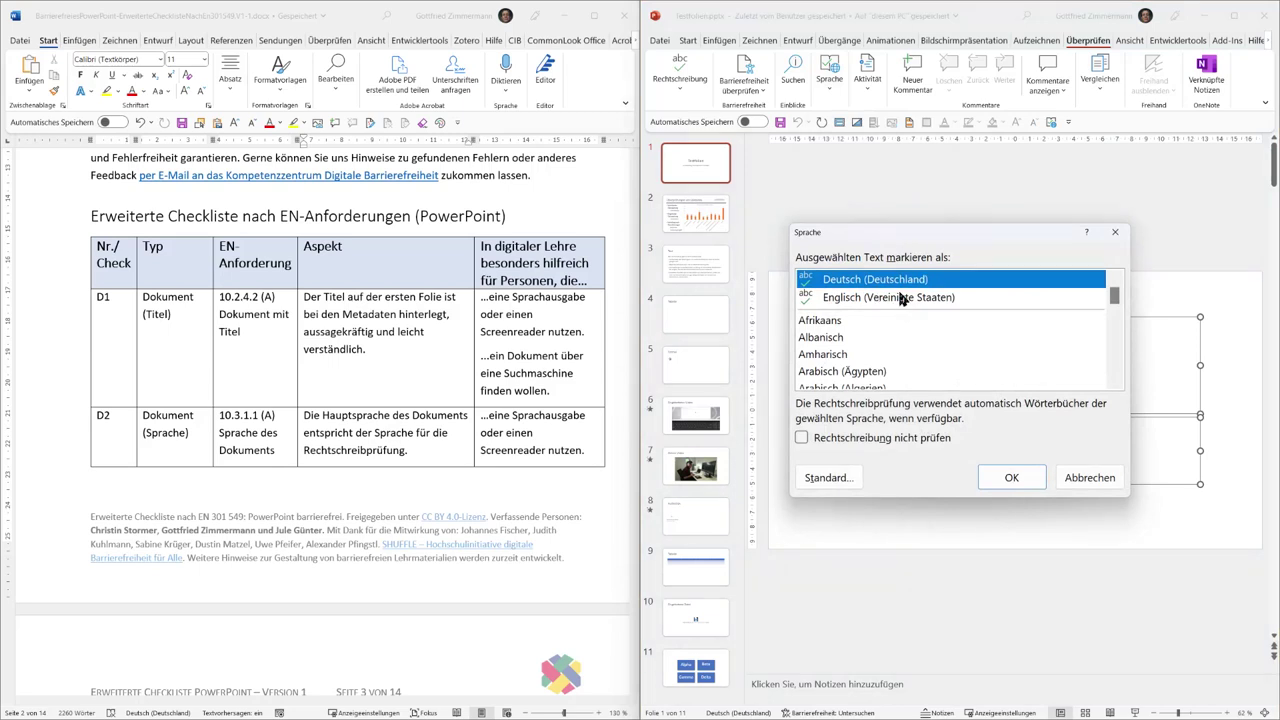
left_click(1090, 478)
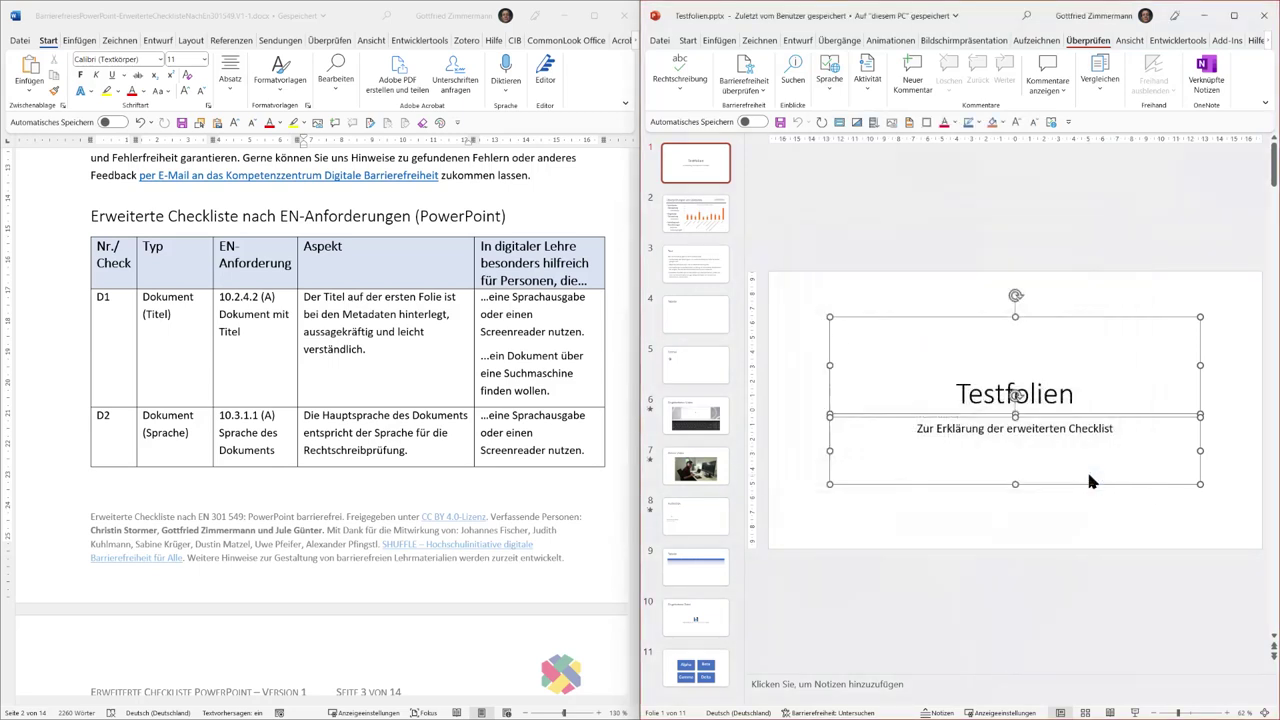
left_click(751, 714)
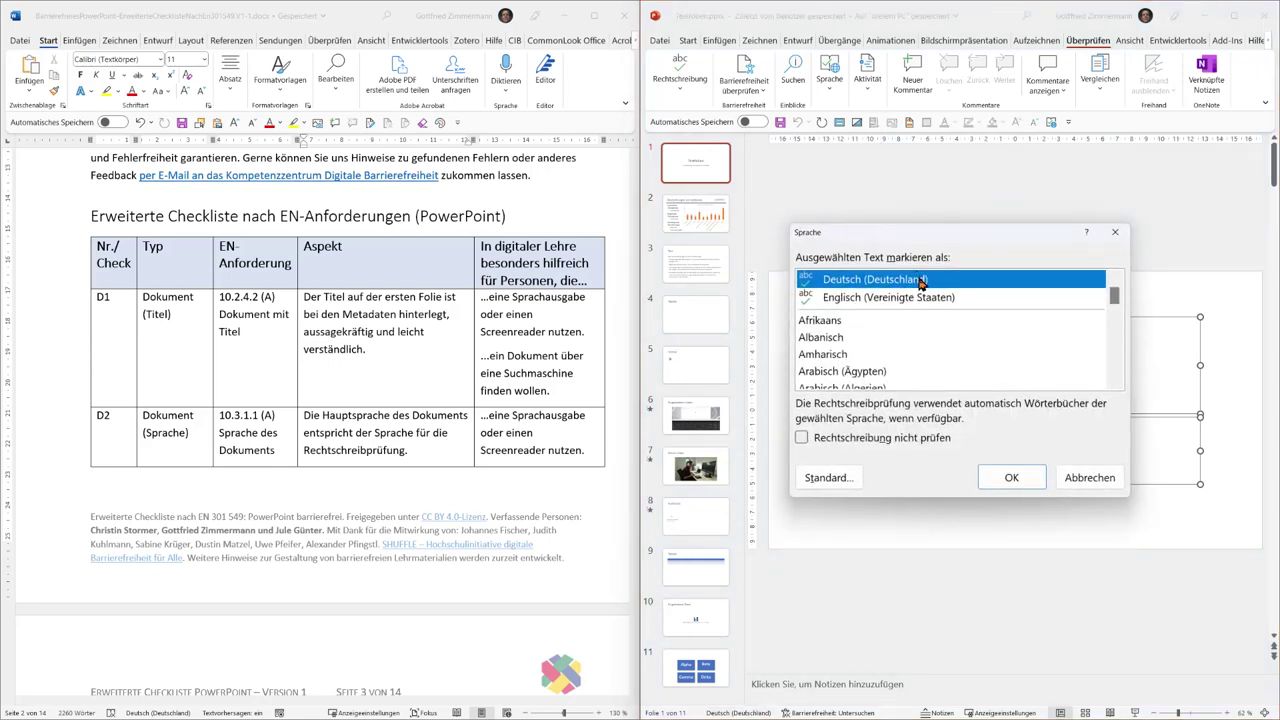
left_click(1086, 484)
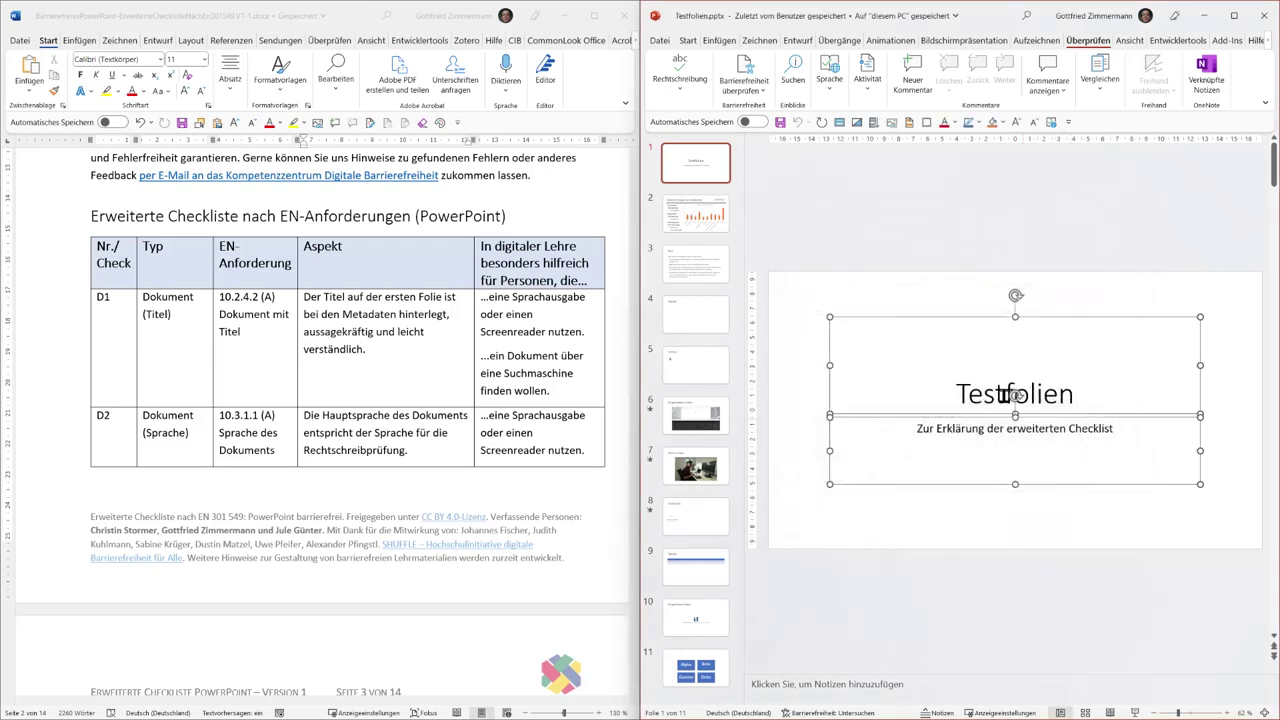
left_click(697, 229)
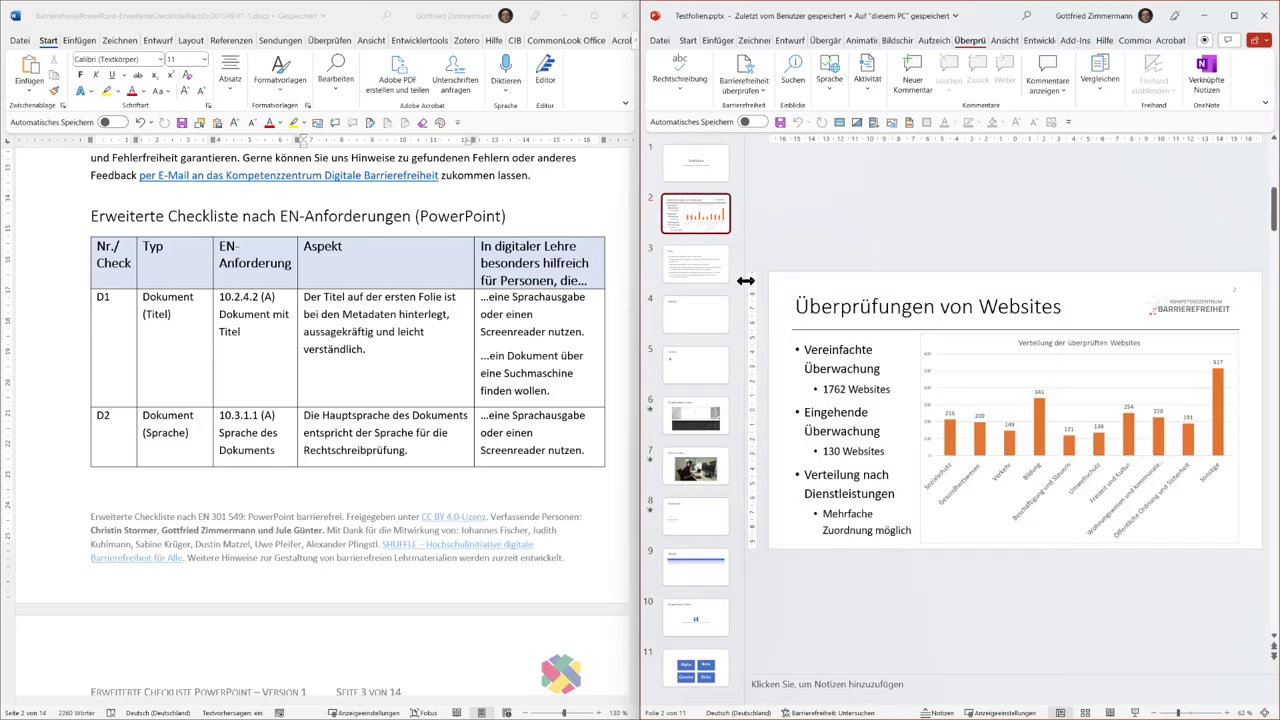
key("ctrl+a")
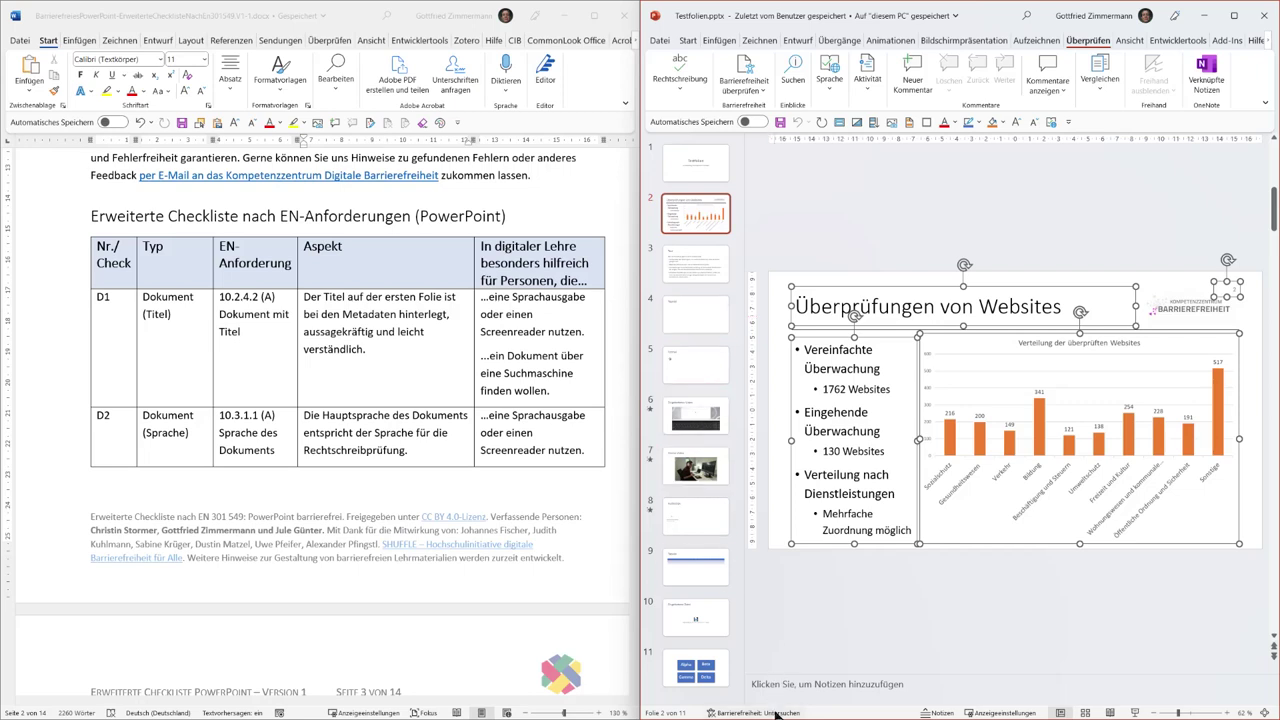
left_click(829, 75)
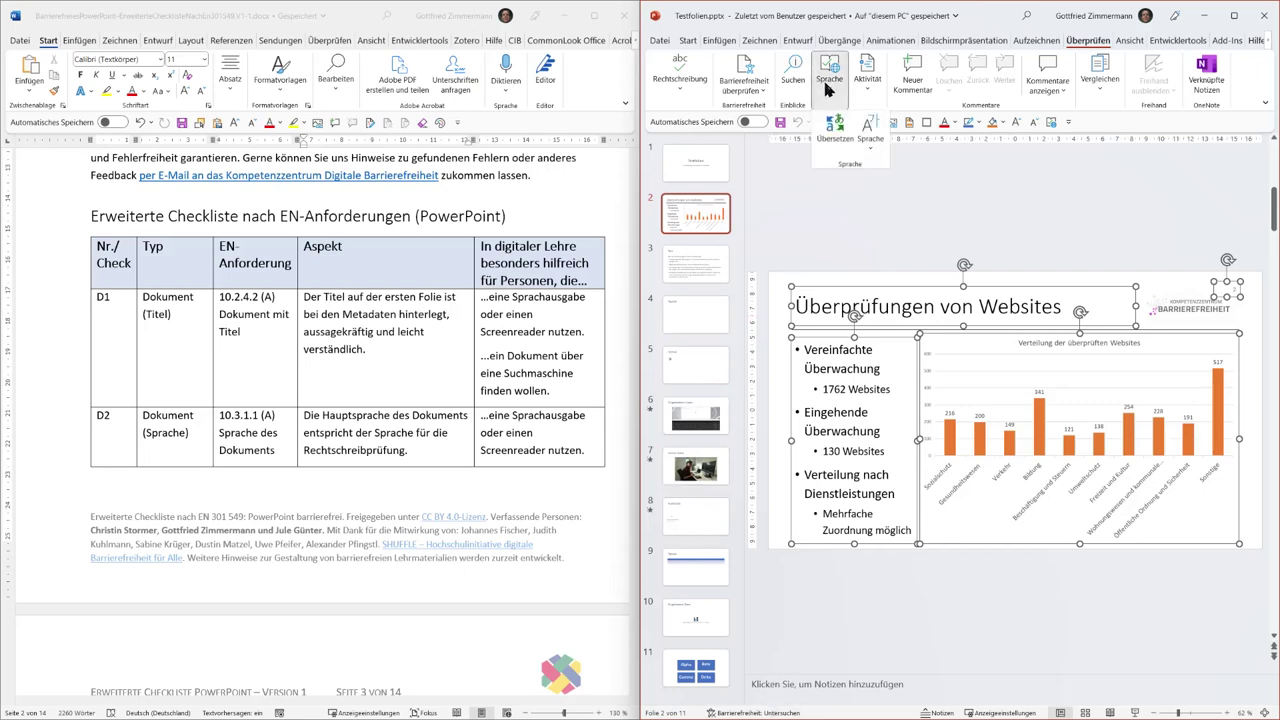
left_click(868, 123)
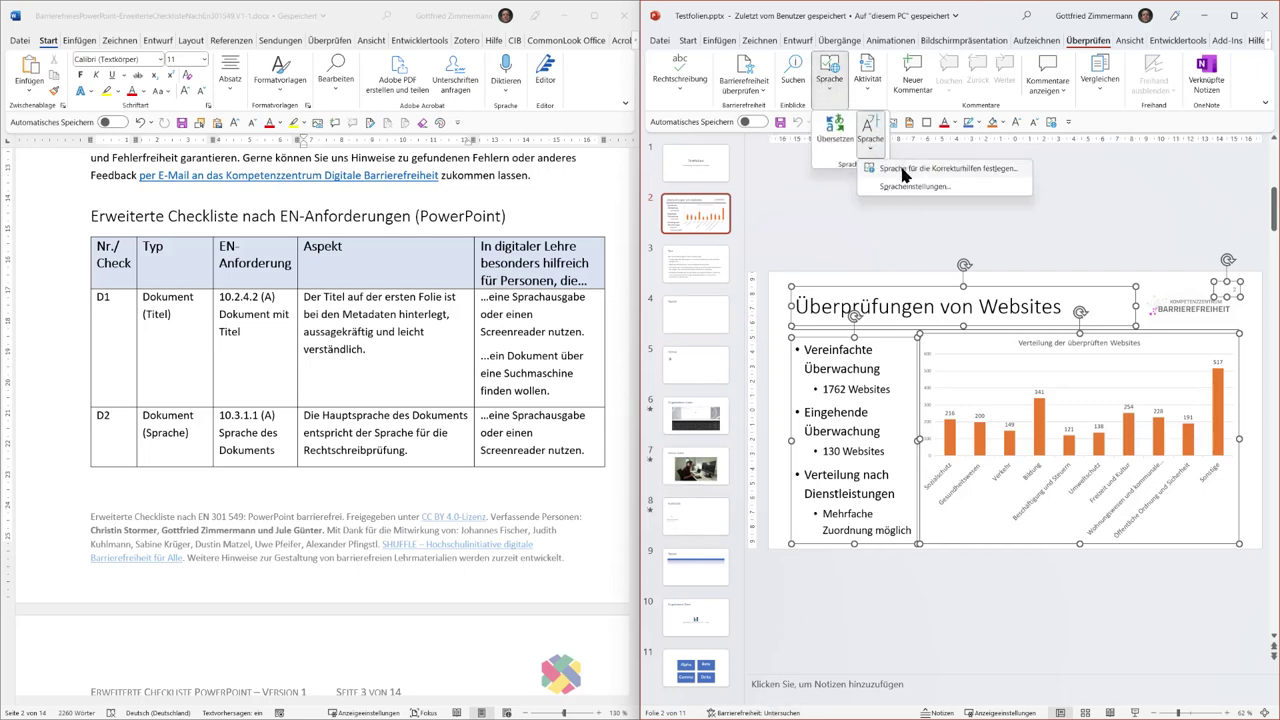
left_click(903, 175)
left_click(1089, 477)
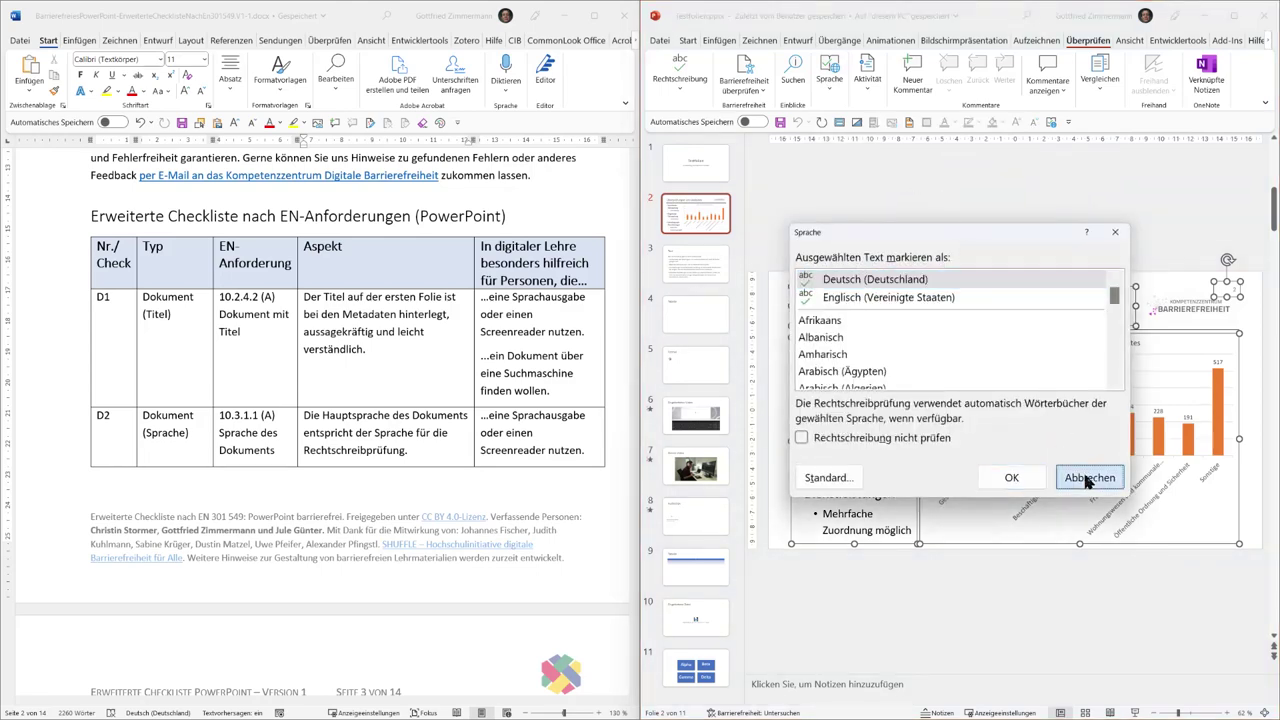
left_click(820, 184)
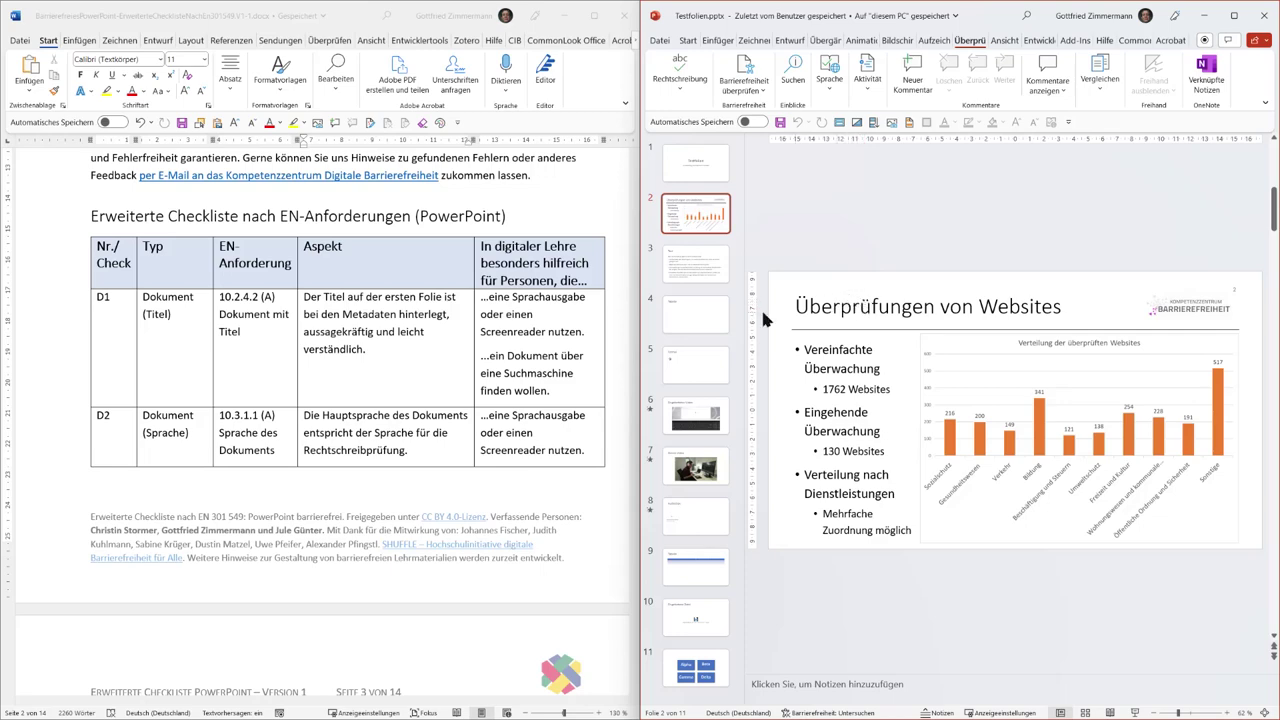
scroll(300, 424, "down", 2)
Step: Scroll Word to page 3 and select checklist row D3
scroll(300, 424, "down", 1)
scroll(300, 420, "down", 1)
scroll(300, 416, "down", 1)
scroll(300, 416, "down", 1)
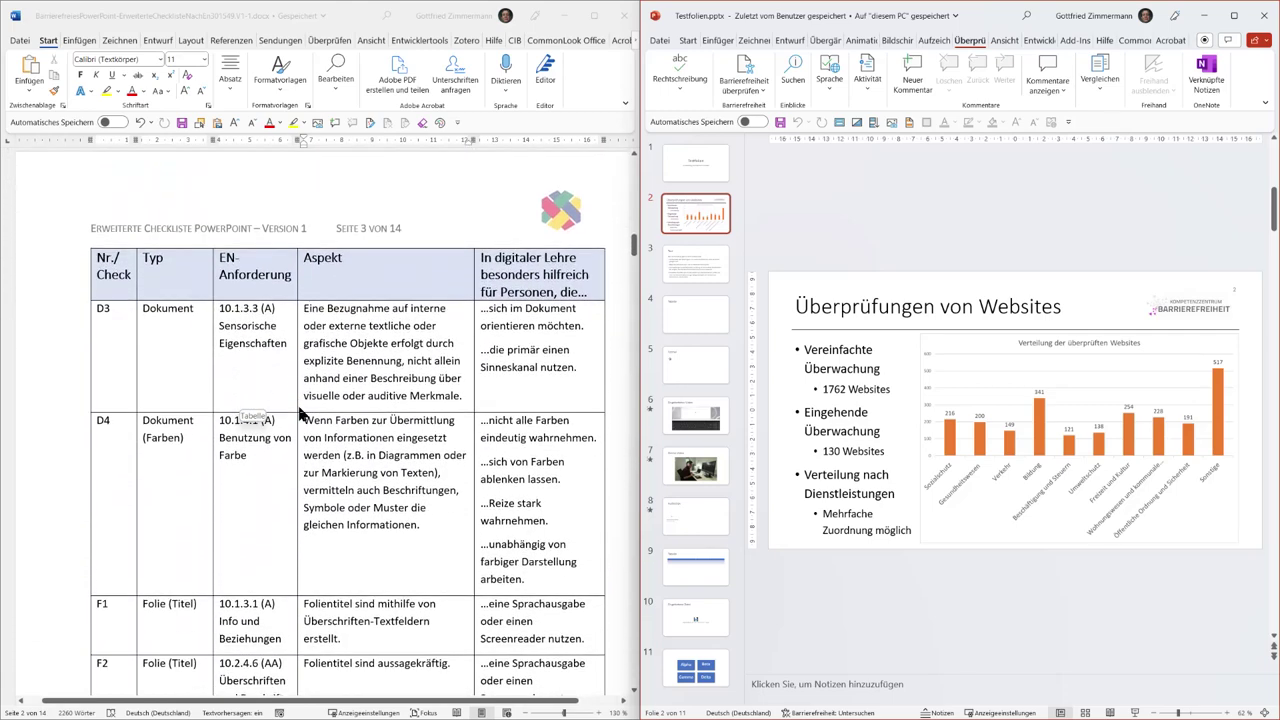
scroll(200, 330, "down", 1)
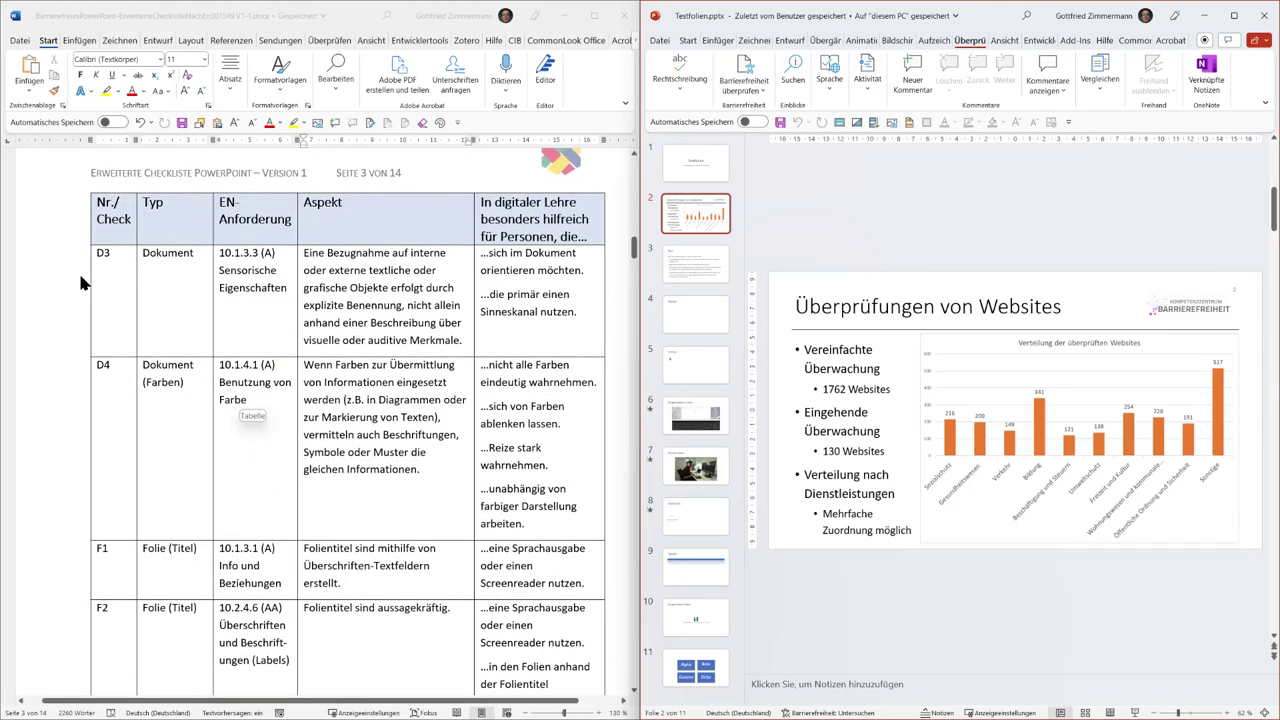
left_click(50, 286)
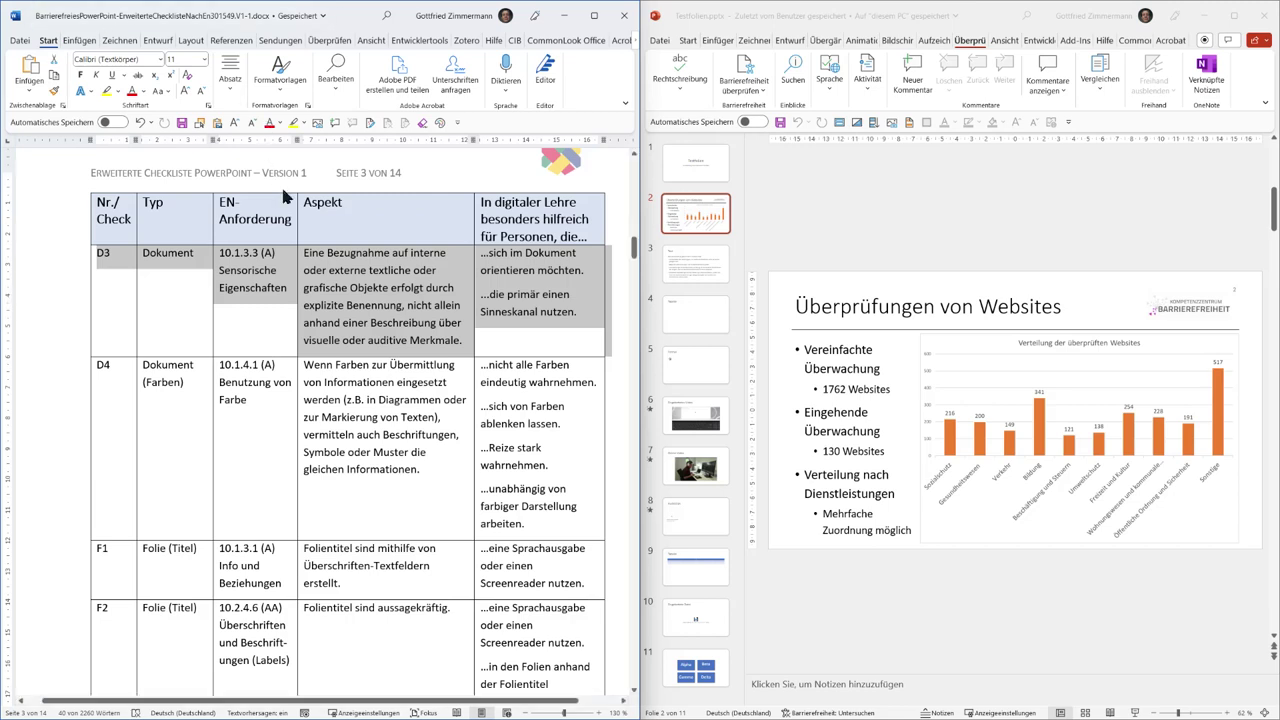
Step: Select checklist row D4 instead, then maximize PowerPoint to full screen
left_click(340, 297)
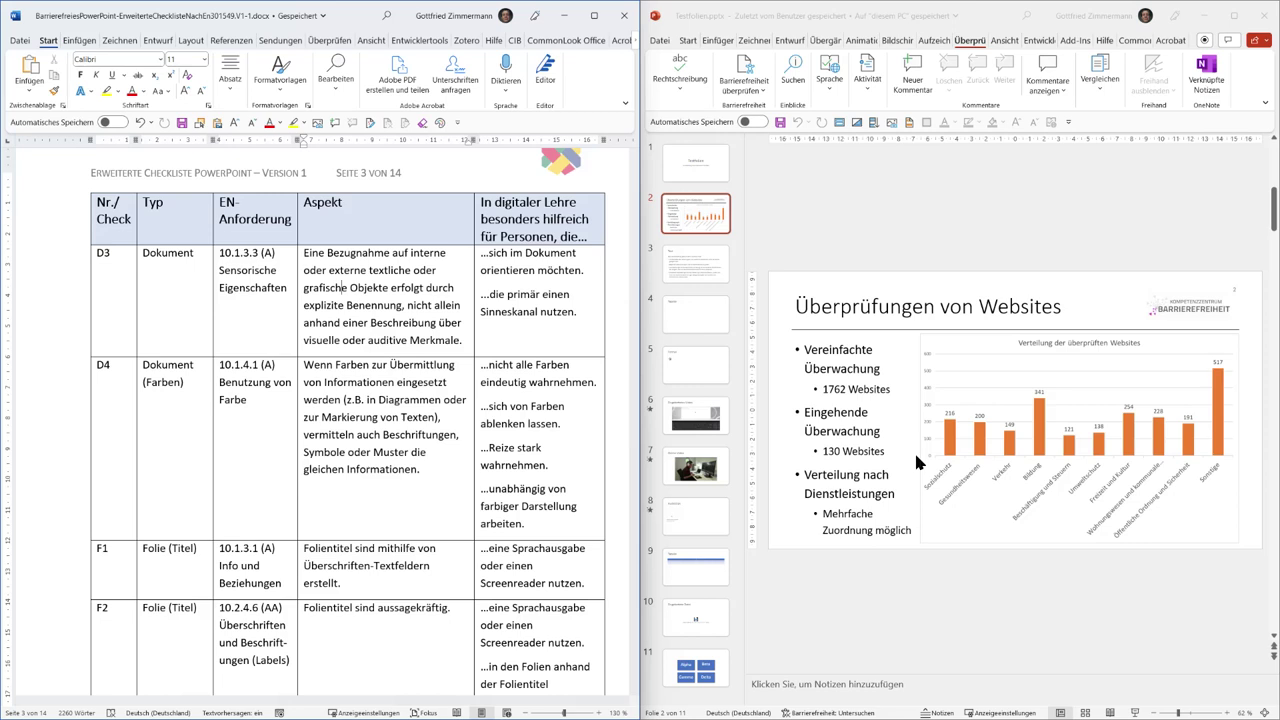
left_click(76, 418)
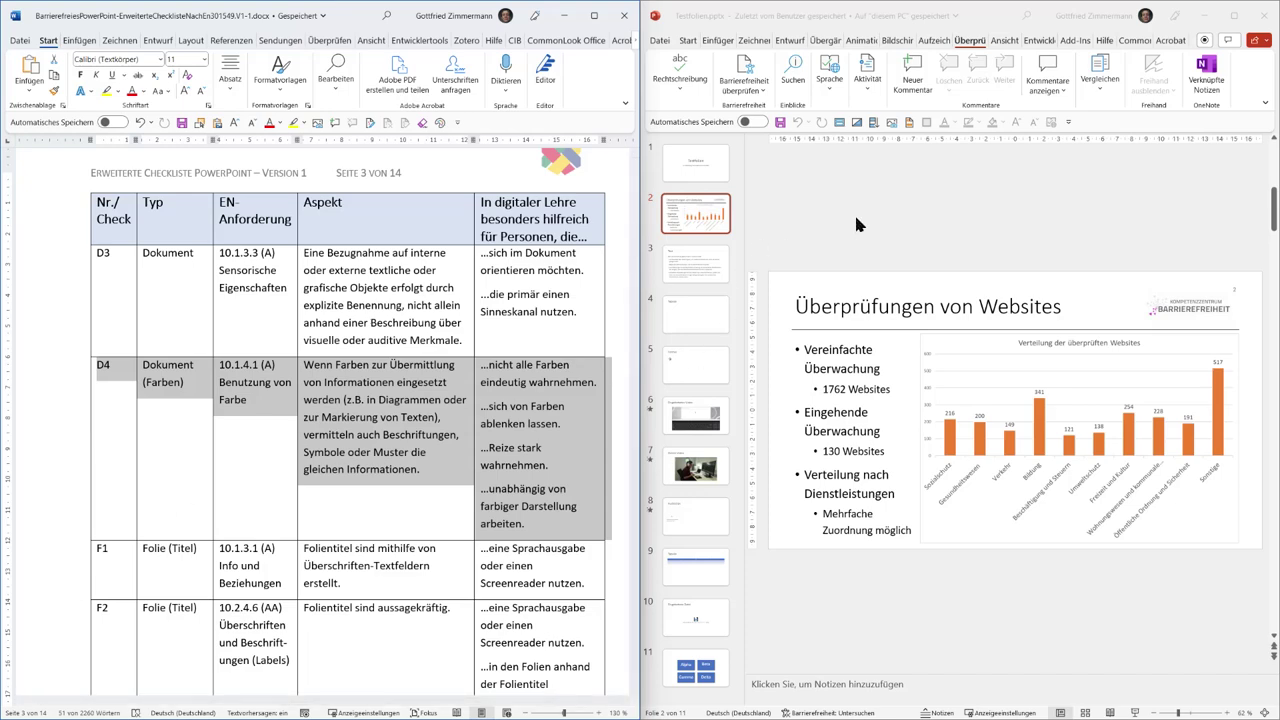
key("super+Up")
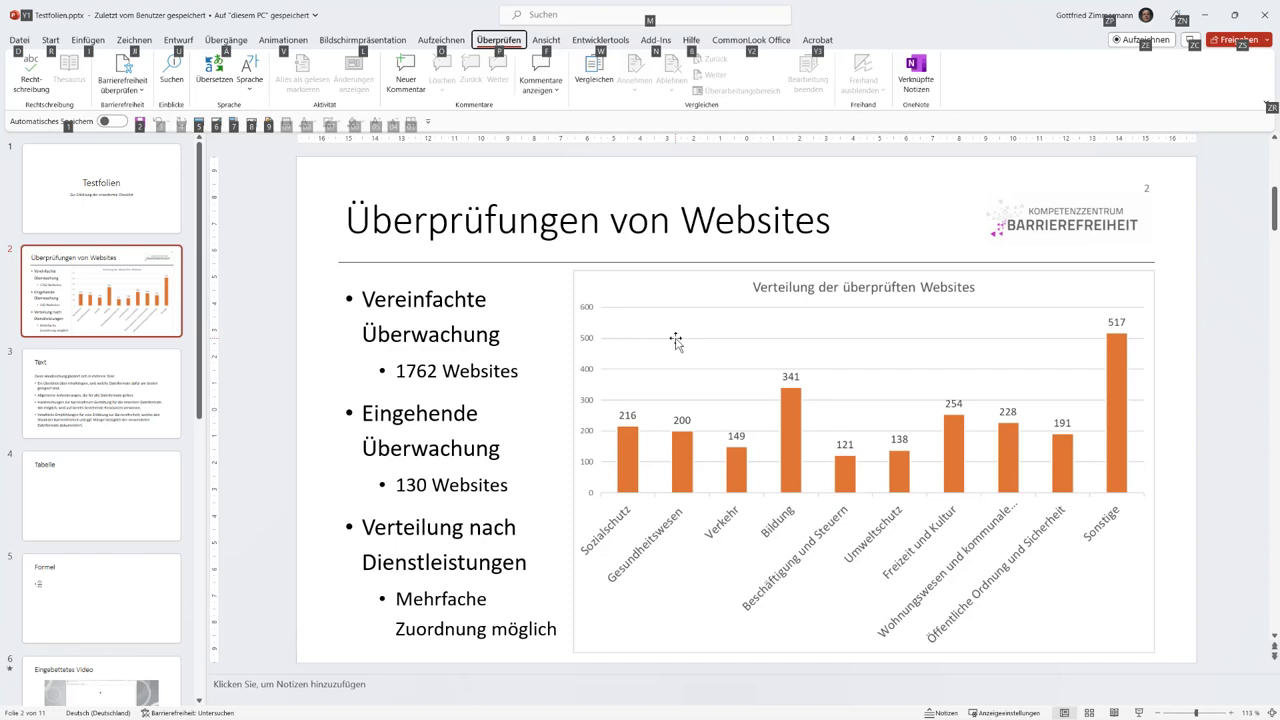
Step: Cancel the pending KeyTips and select checklist row D4 in Word beside PowerPoint
key("Escape")
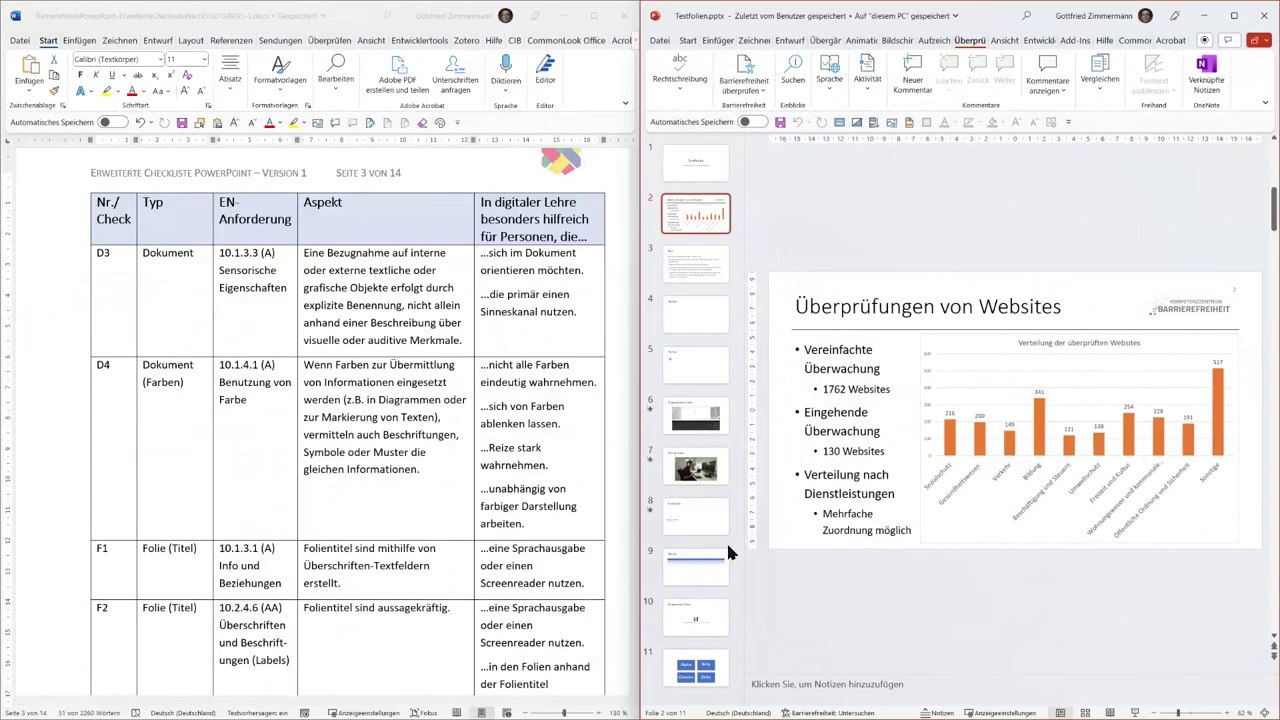
left_click(86, 450)
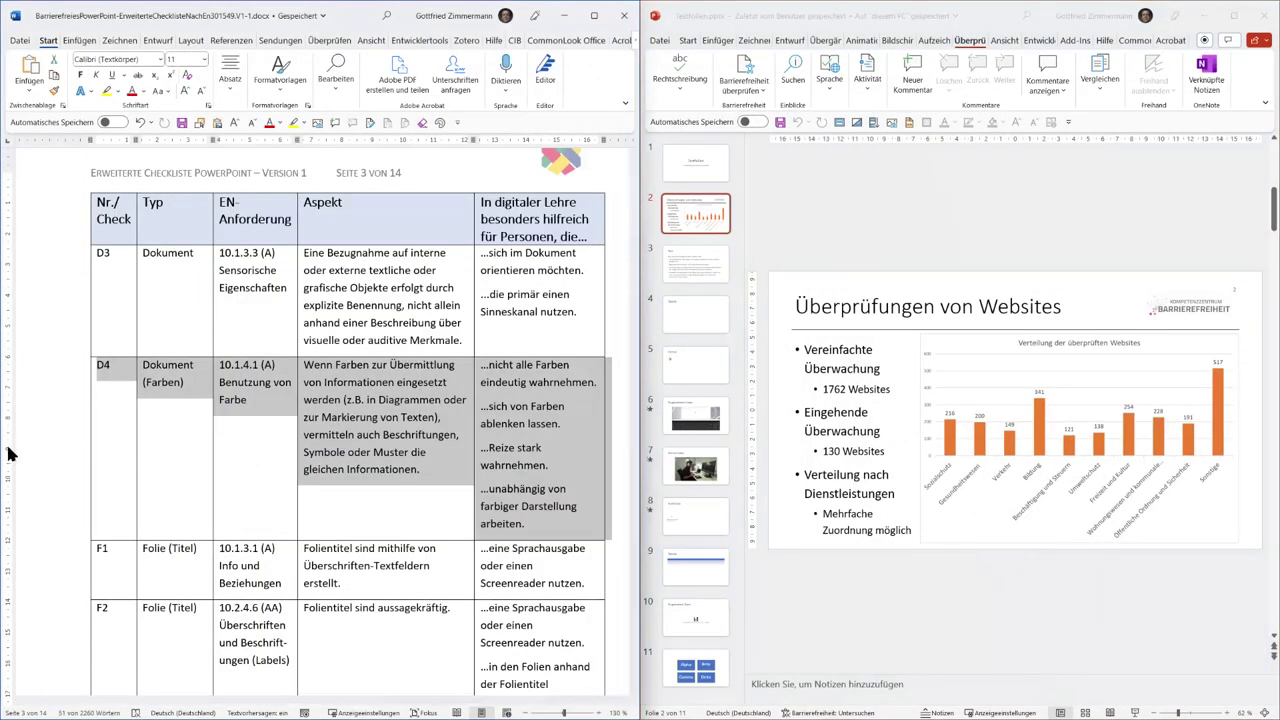
Step: Select checklist row F1 on slide titles, check slide 2's title, then maximize PowerPoint
scroll(43, 492, "down", 3)
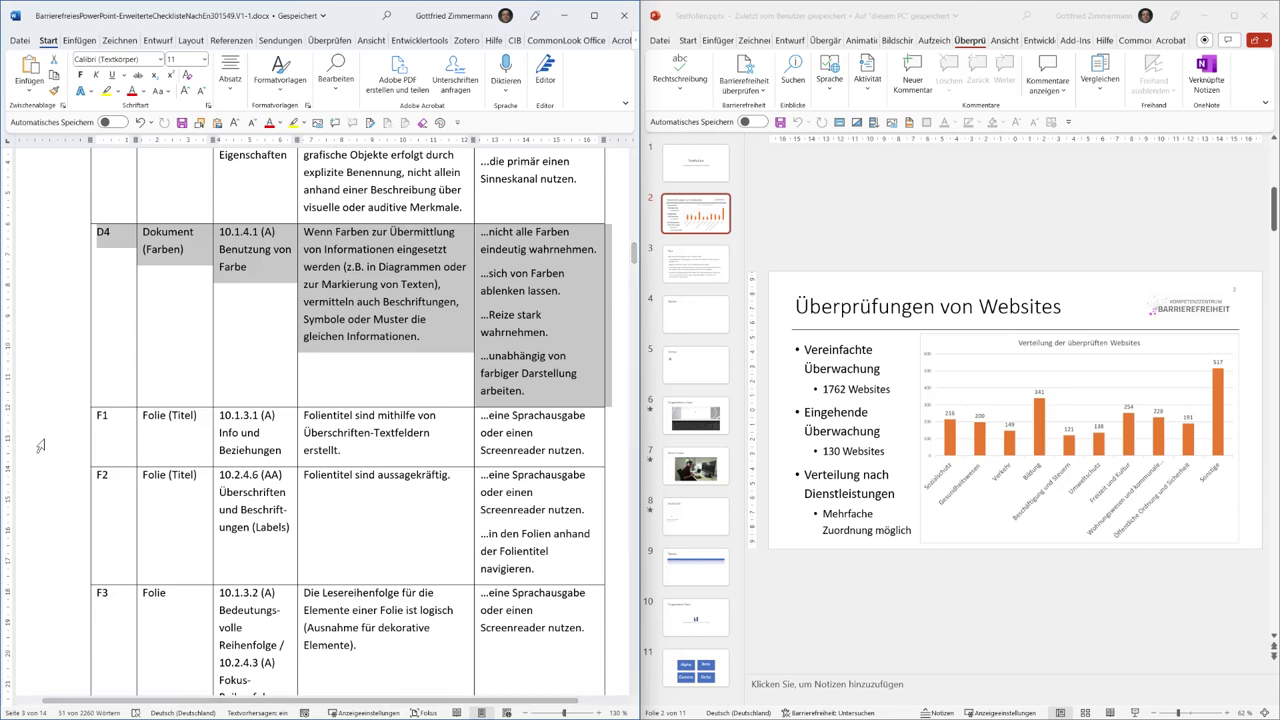
left_click(41, 446)
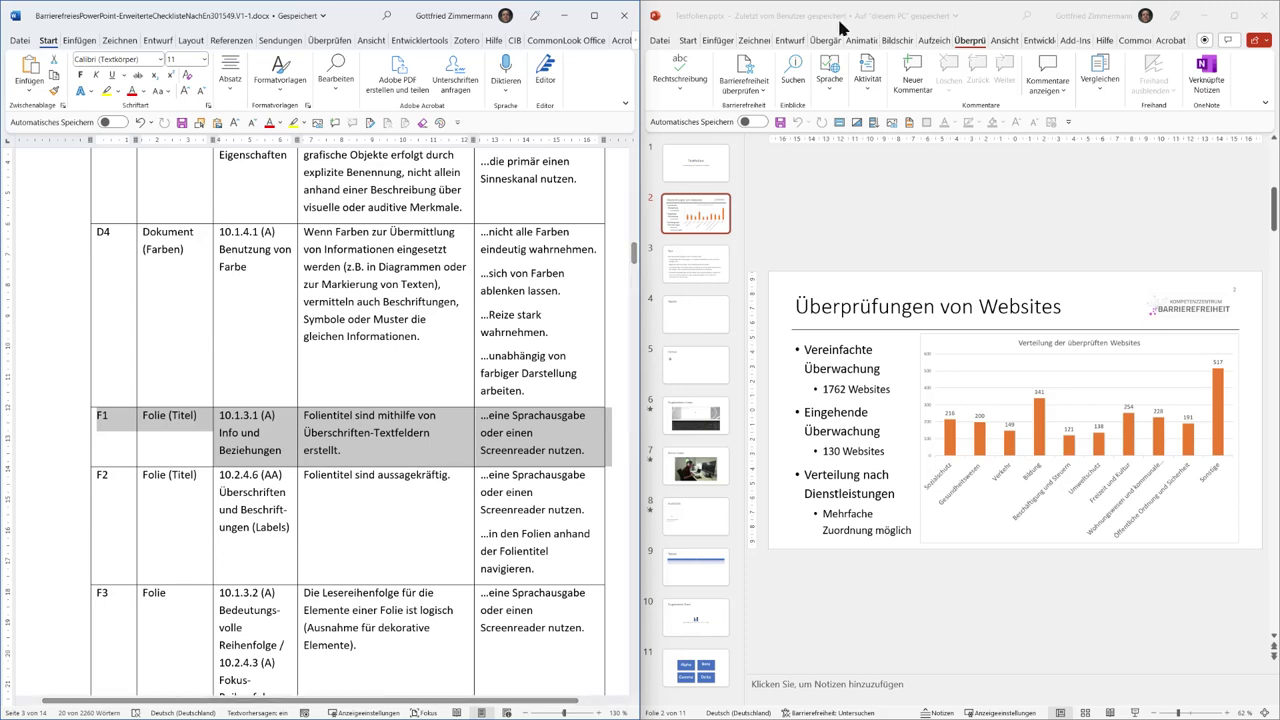
left_click(882, 167)
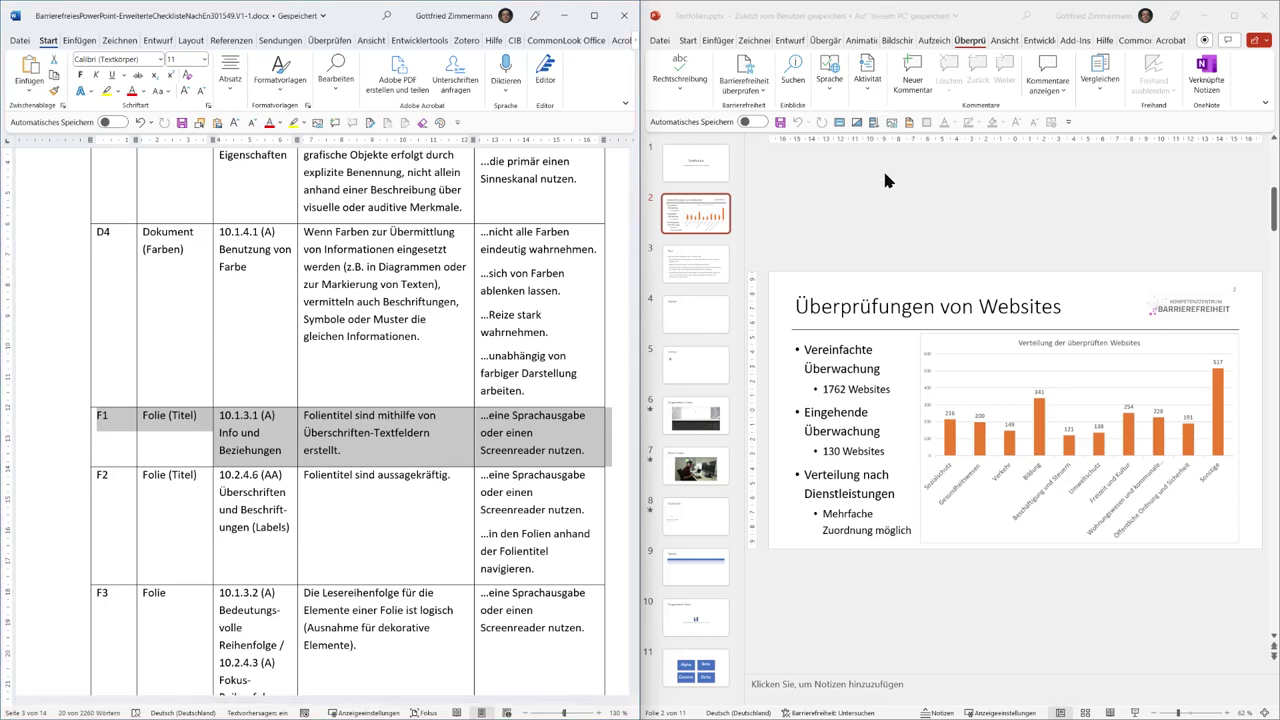
left_click(867, 312)
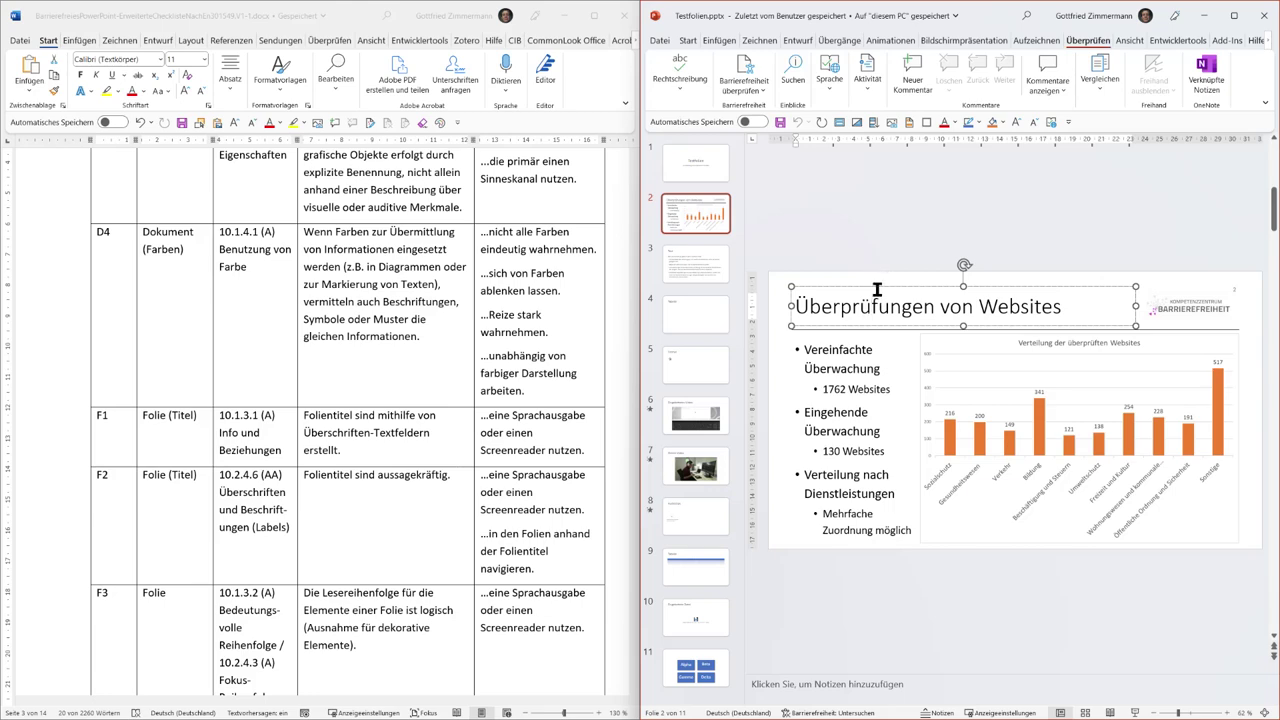
left_click(880, 200)
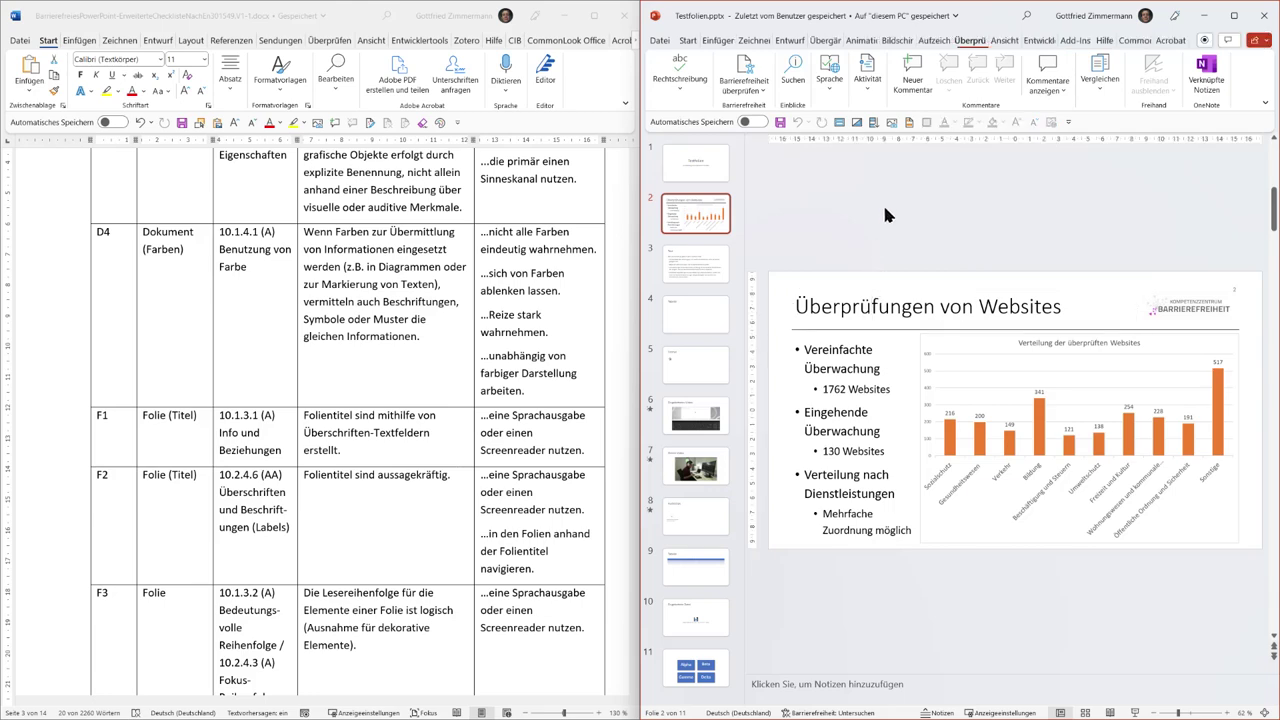
left_click(1234, 15)
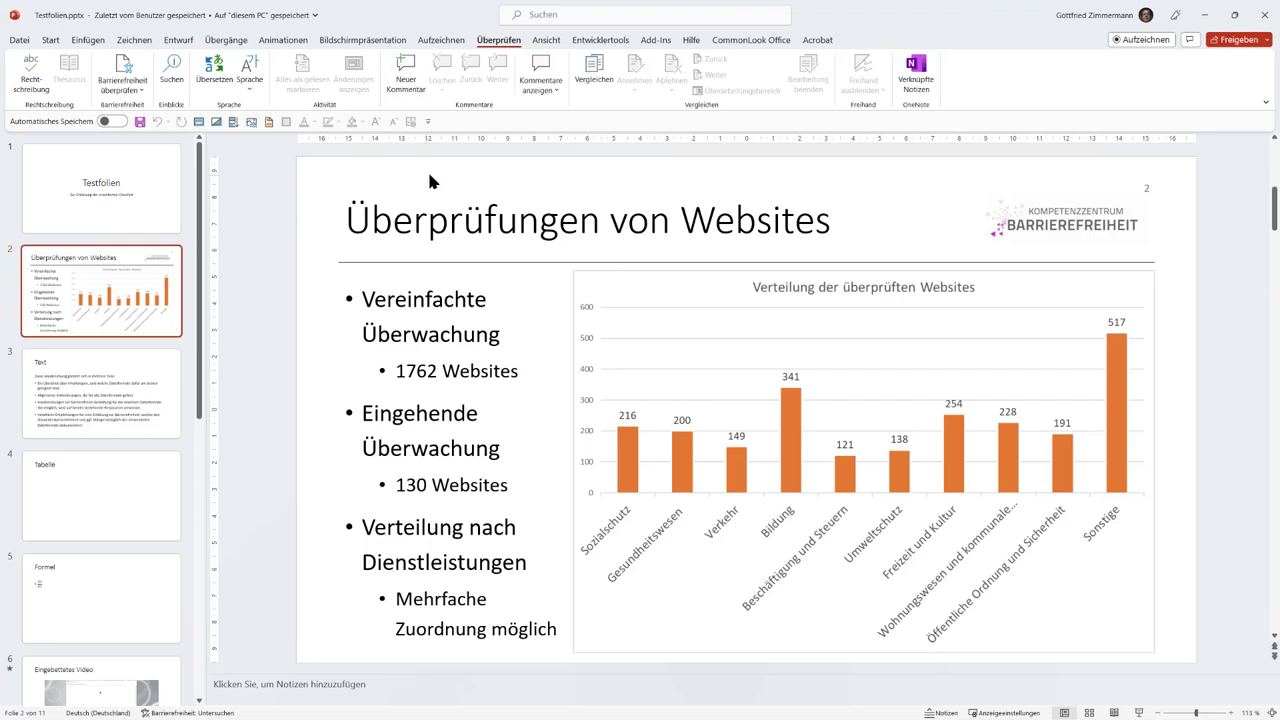
Step: Add a trial slide 3 with its title 'Nicht sichtbare Folie' moved above the slide
left_click(390, 206)
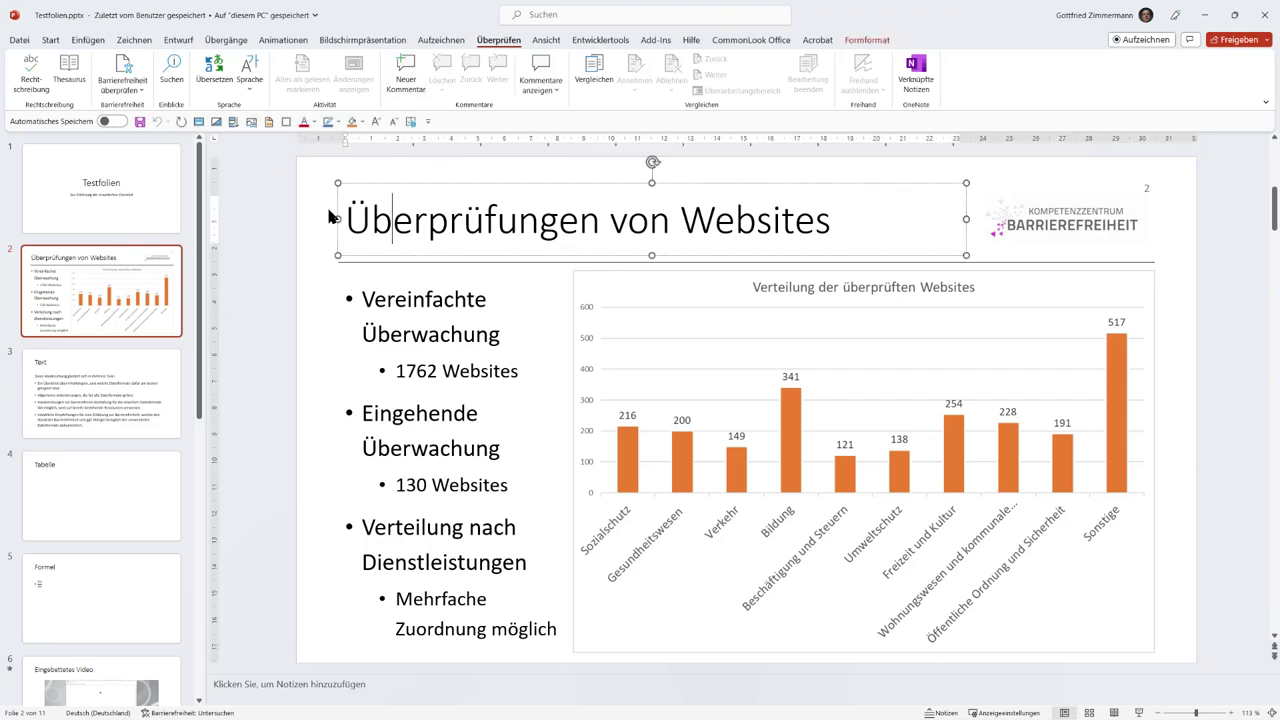
key("ctrl+m")
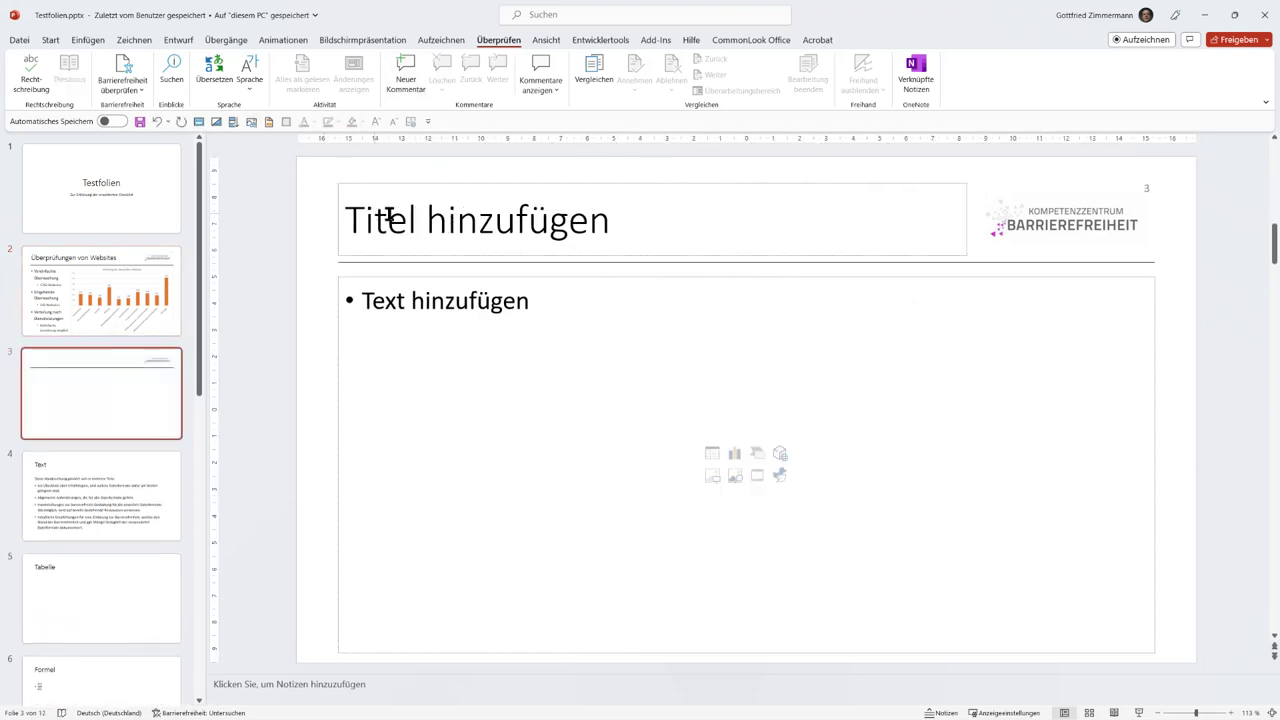
left_click(405, 214)
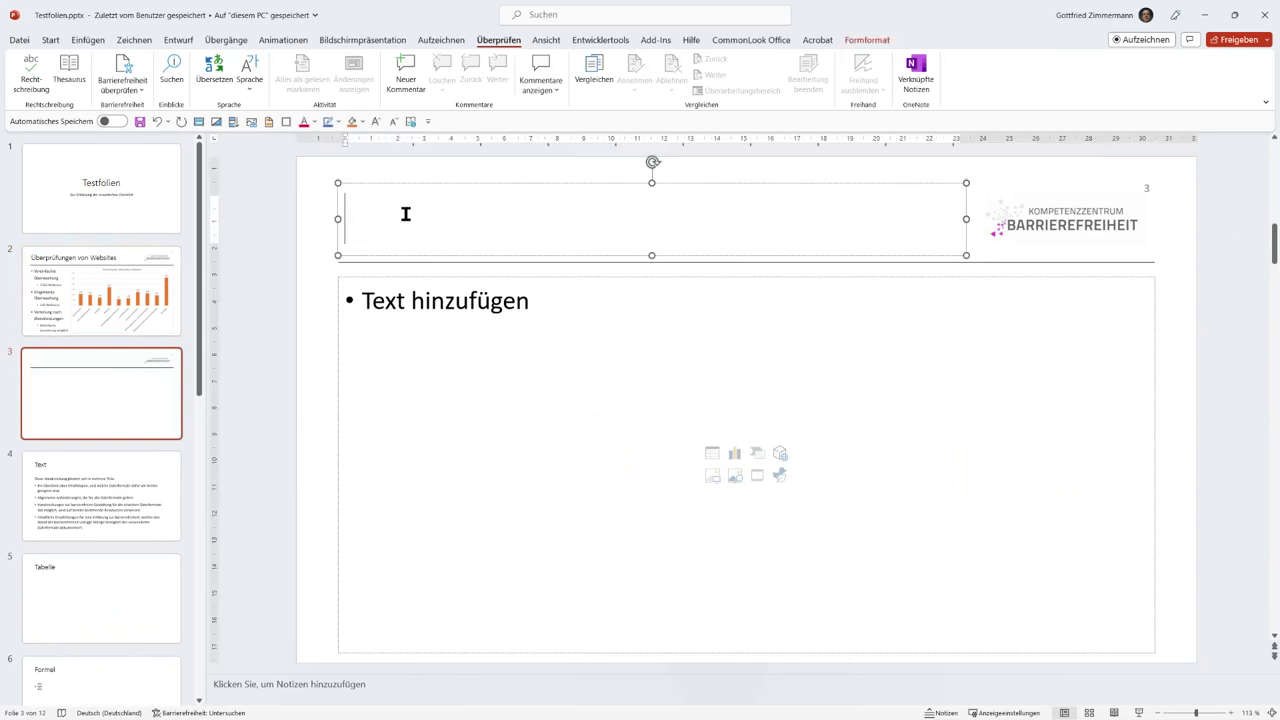
left_click(321, 194)
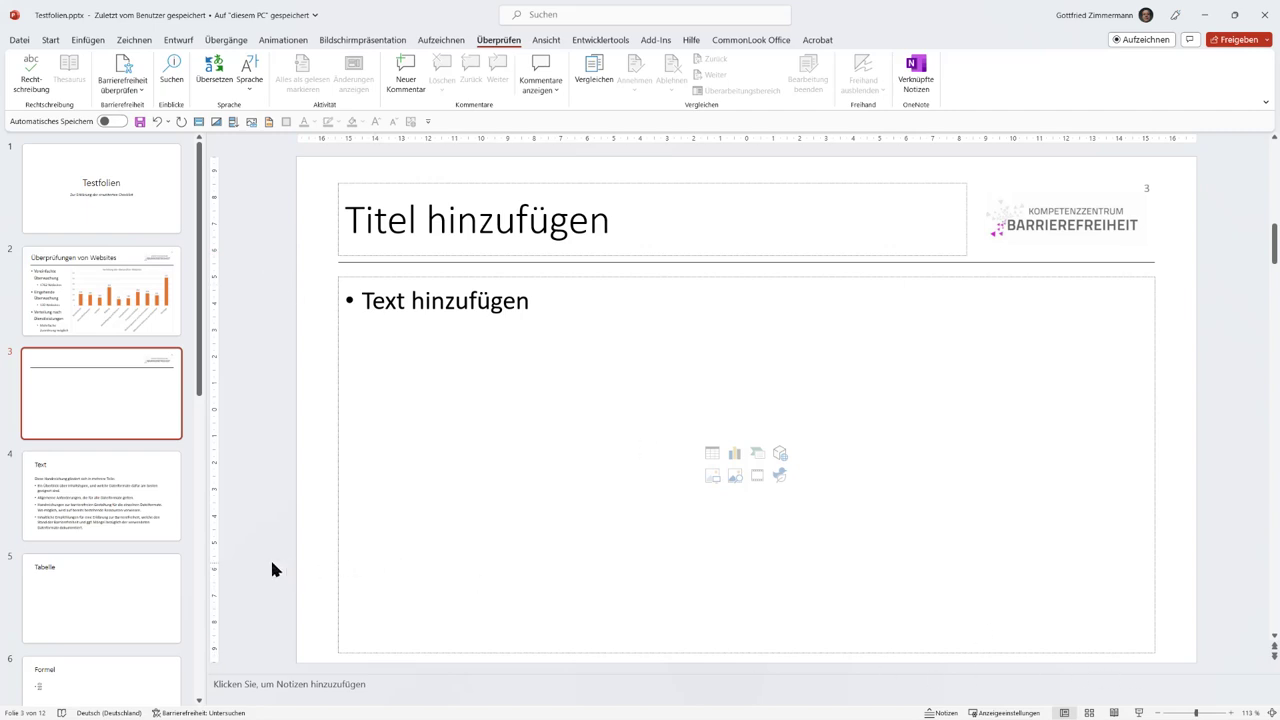
scroll(270, 557, "down", 5)
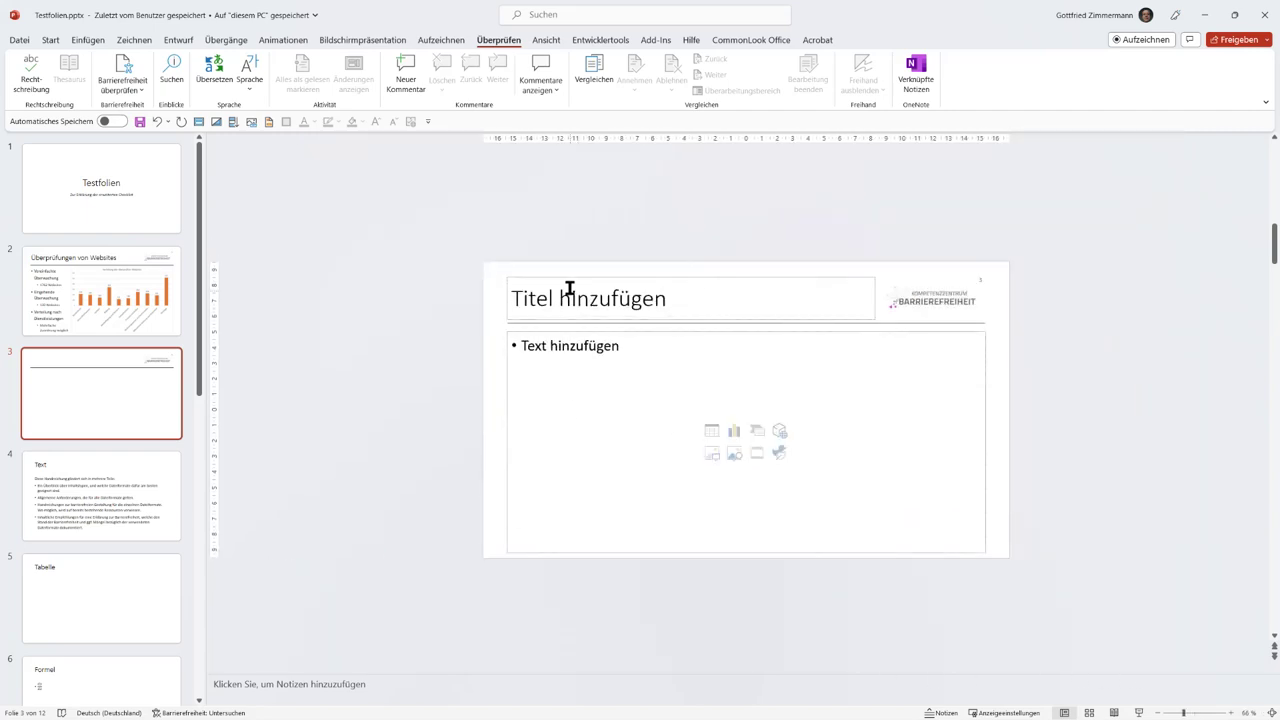
mouse_move(563, 276)
left_mouse_down()
mouse_move(555, 214)
mouse_move(569, 201)
left_mouse_up()
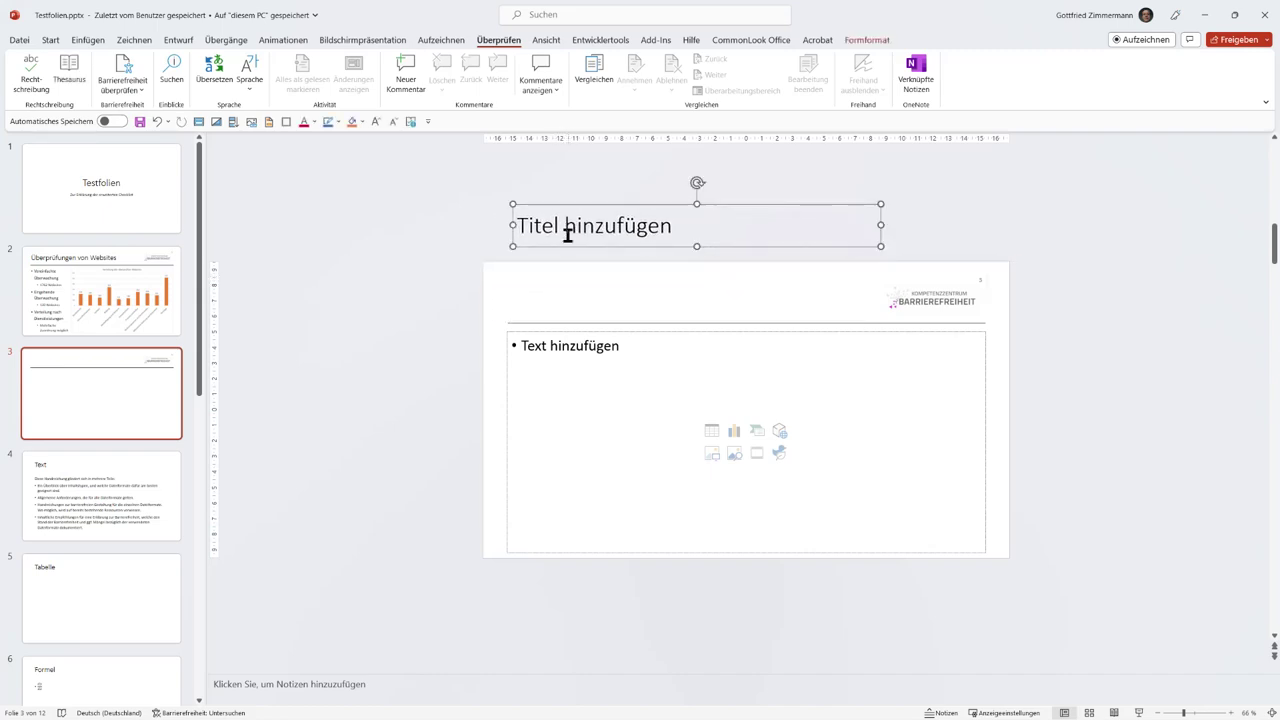
left_click(555, 212)
type("T")
key("BackSpace")
type("Nicht sichtbare Folie")
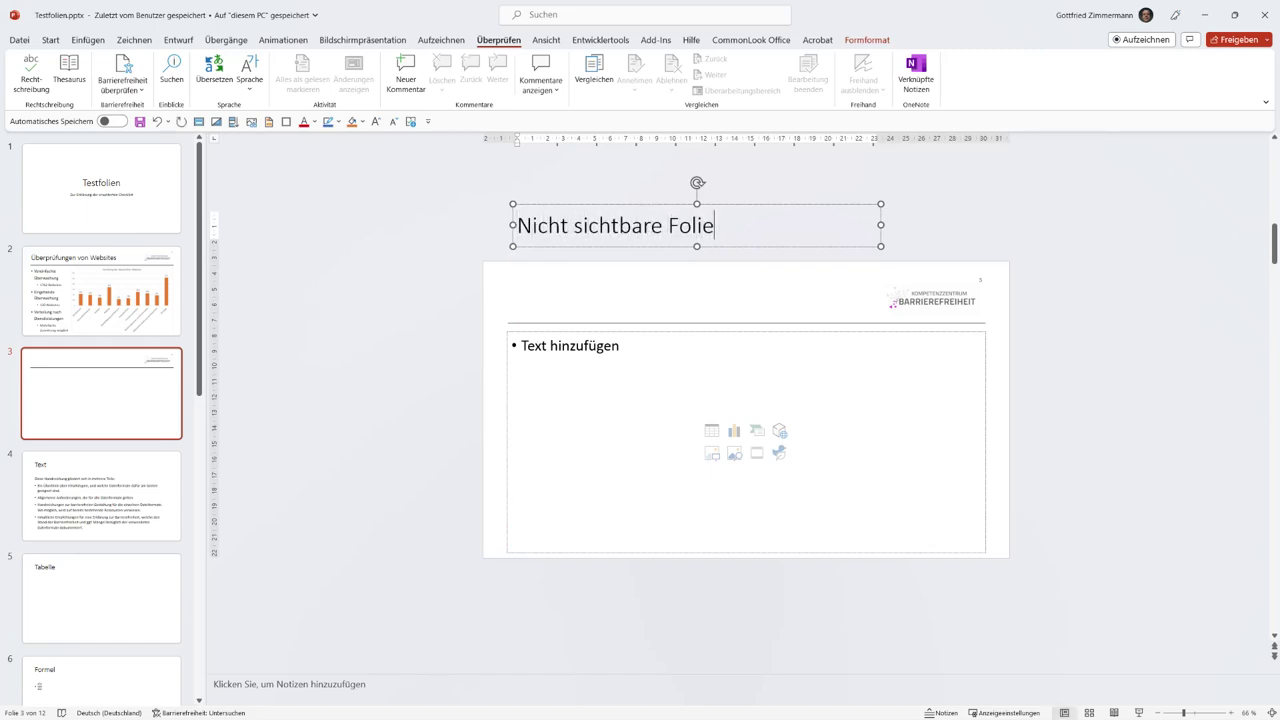
left_click(458, 311)
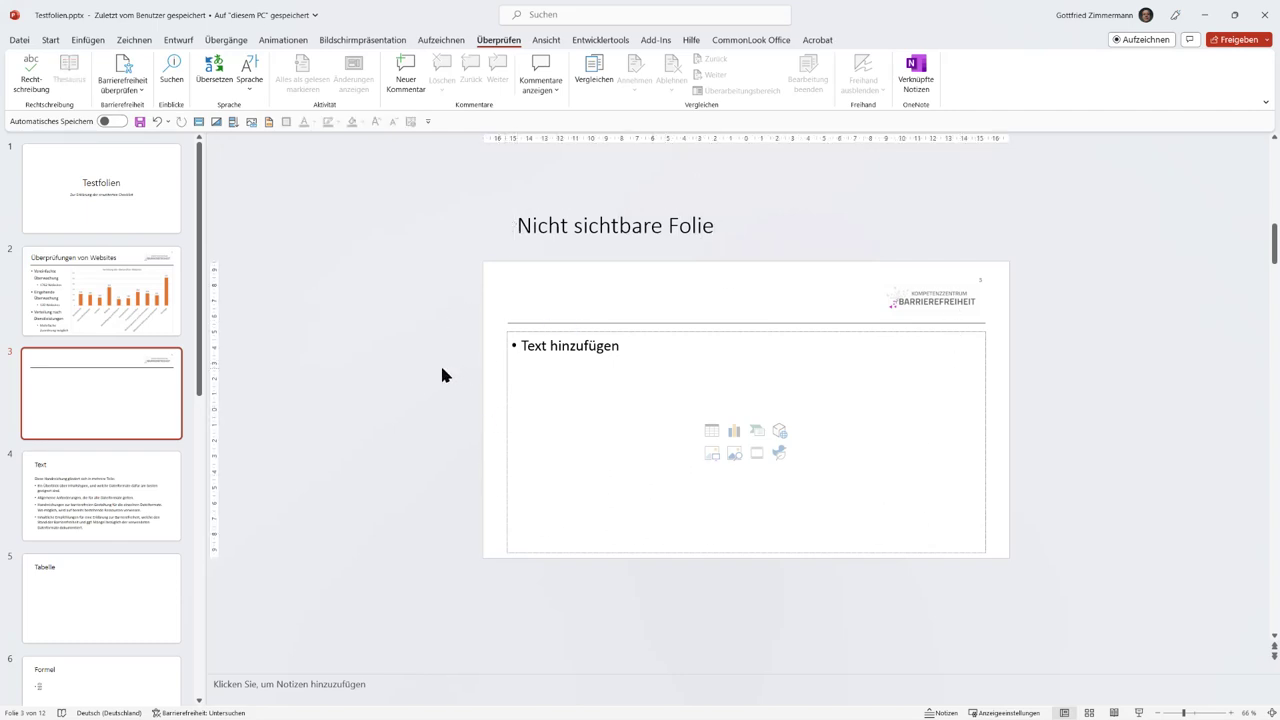
Step: Undo the title text, the title move and the trial slide, then return to Word
left_click(555, 233)
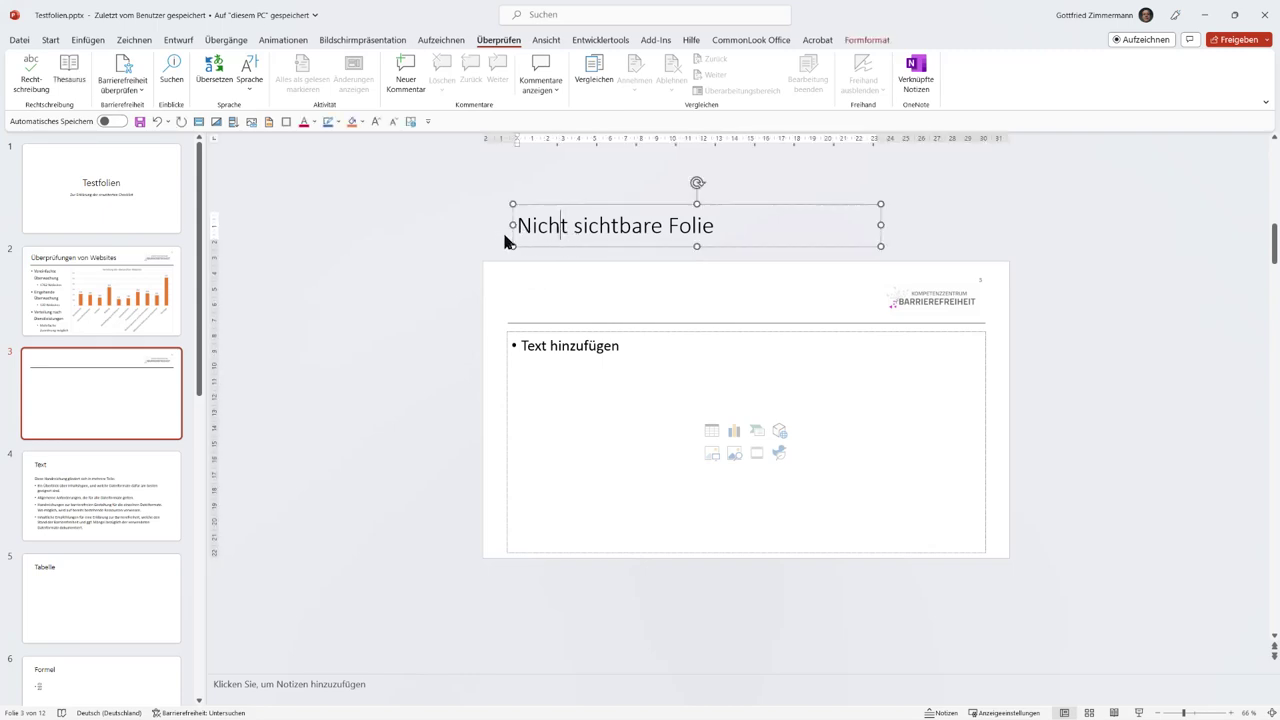
key("Escape")
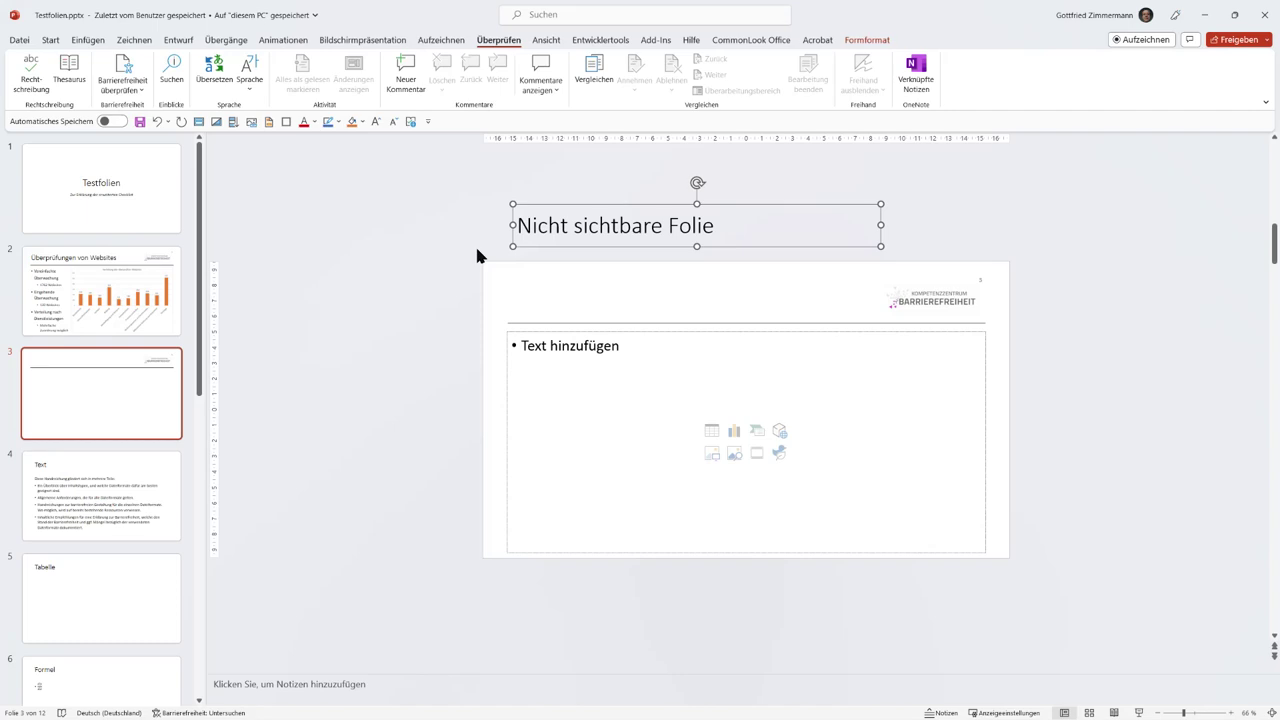
key("ctrl+z")
key("ctrl+z")
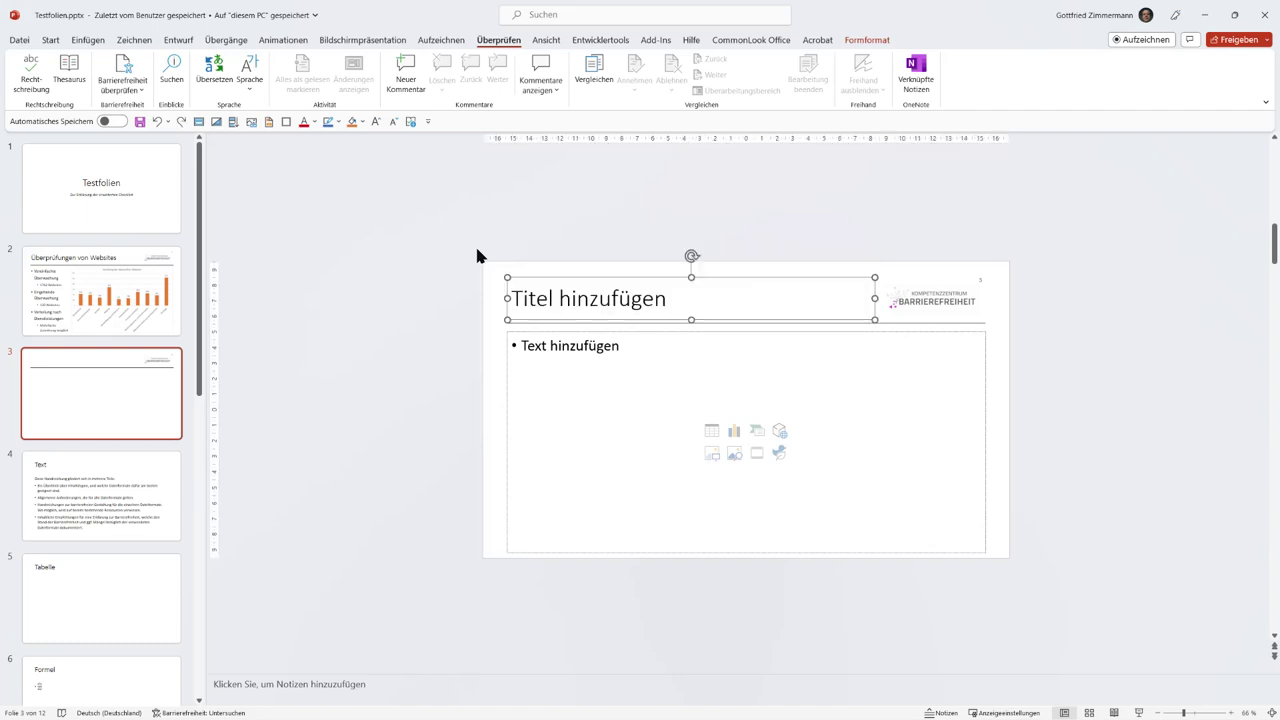
key("ctrl+z")
key("alt+Tab")
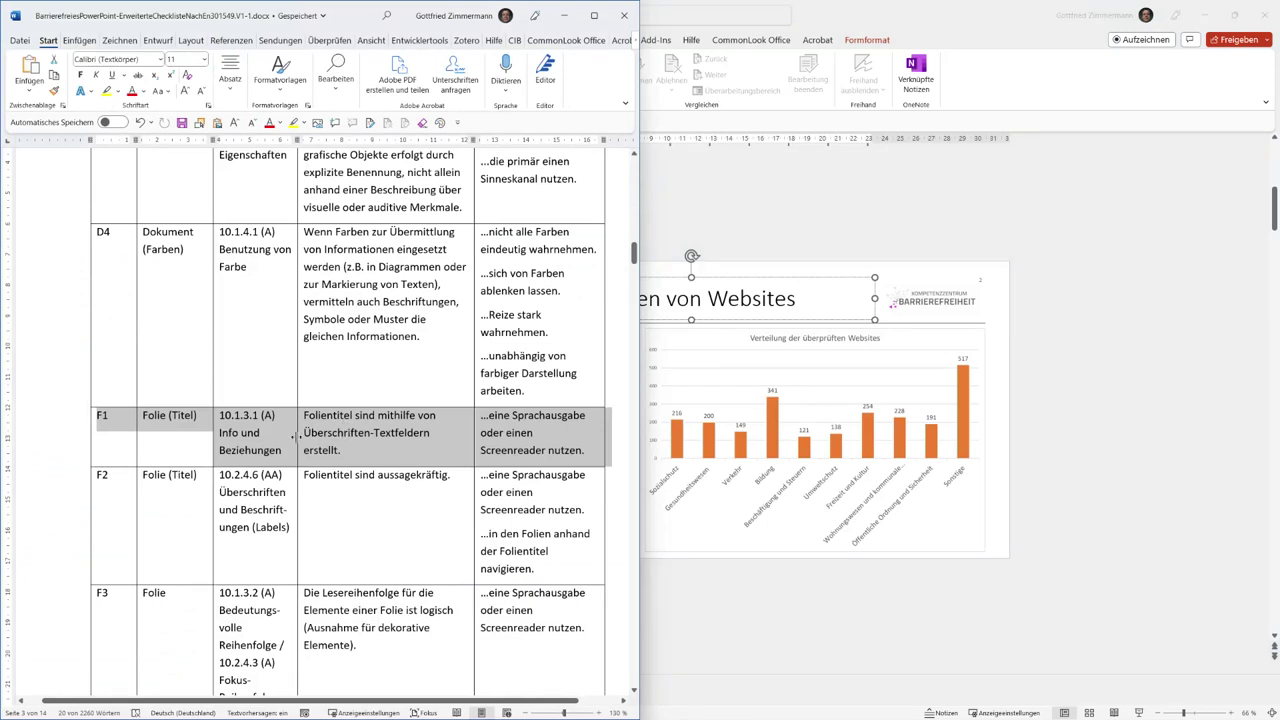
Step: Select checklist row F2 in Word and compare it with the presentation
scroll(300, 444, "down", 1)
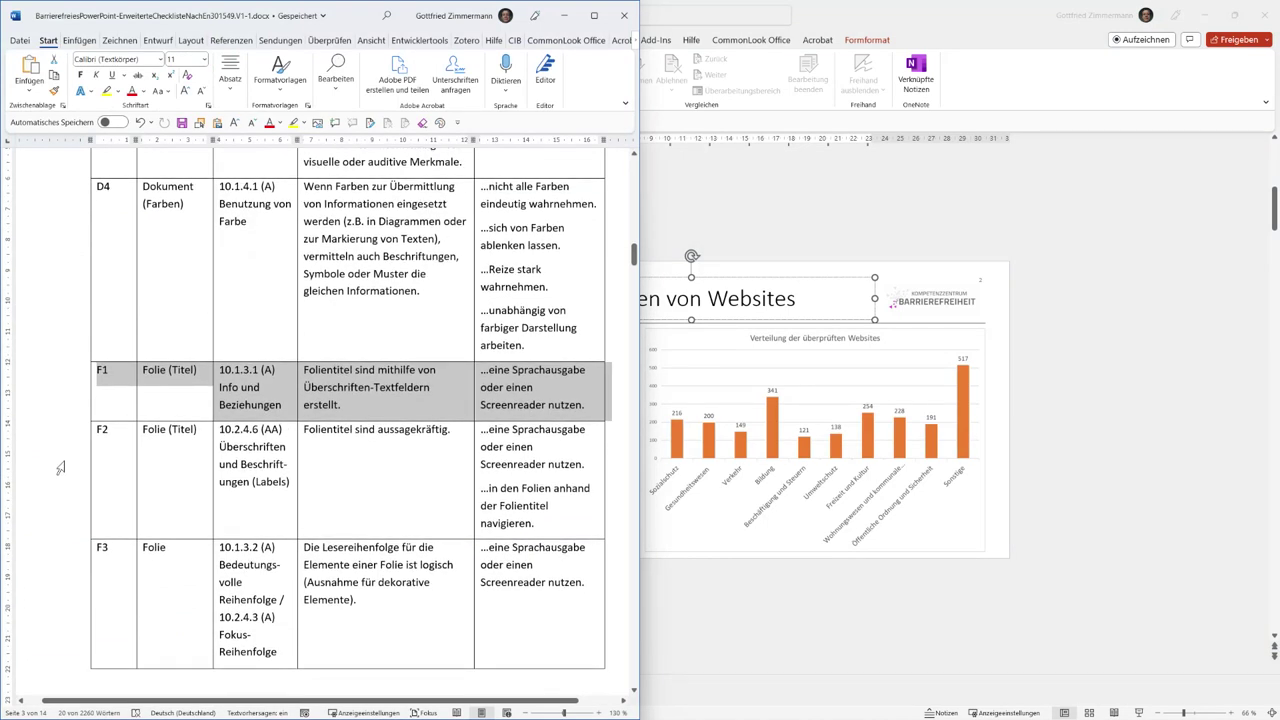
left_click(60, 467)
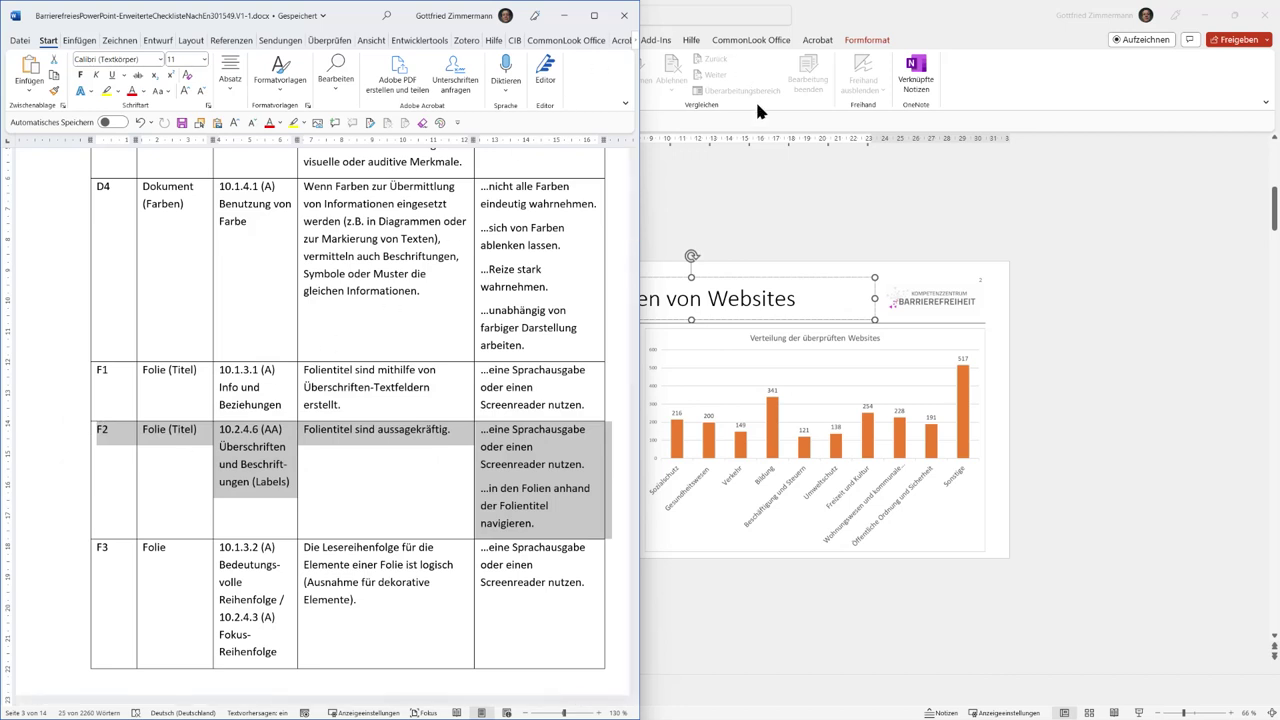
left_click(772, 174)
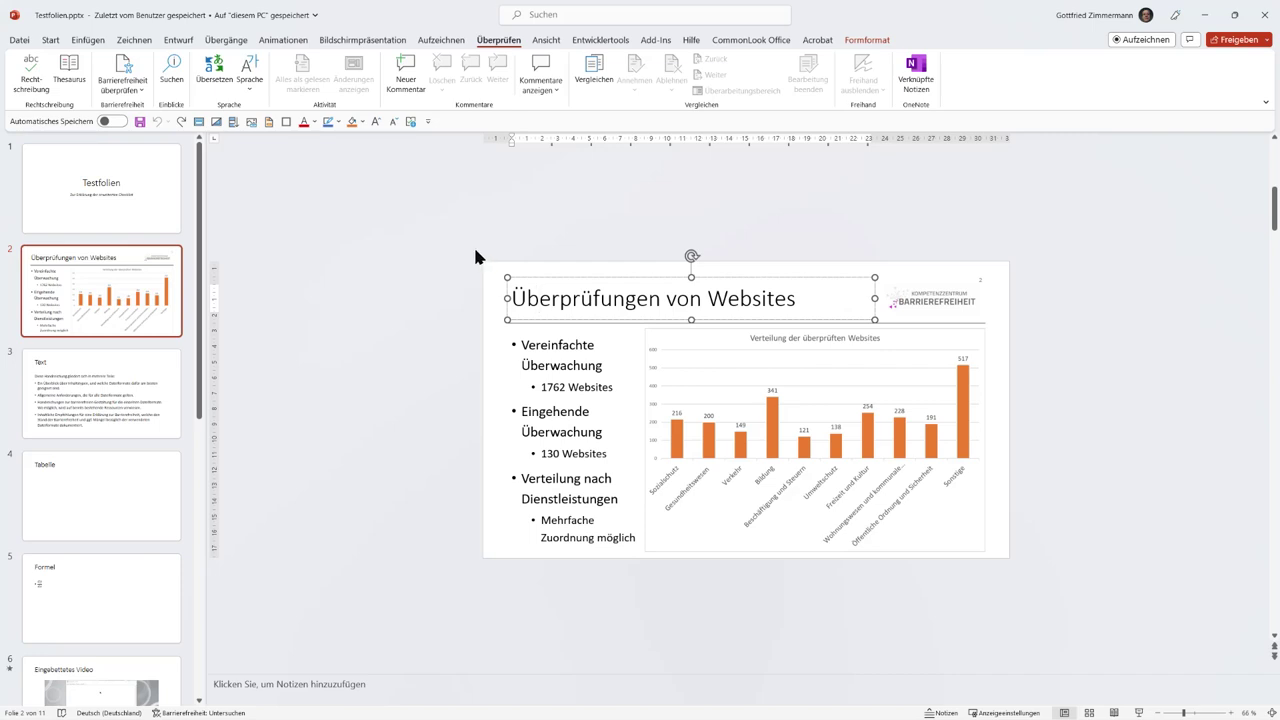
Step: Mark checklist row F3 on logical reading order, then bring PowerPoint back in front
key("alt+Tab")
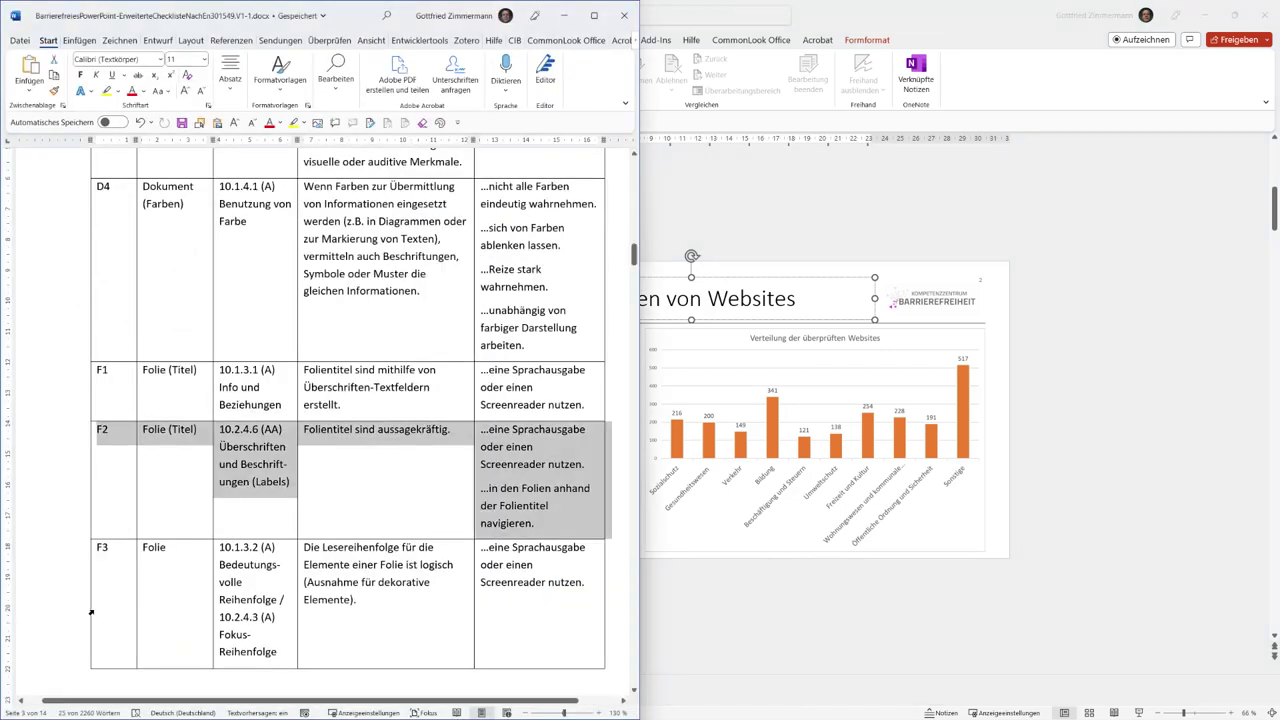
left_click(77, 611)
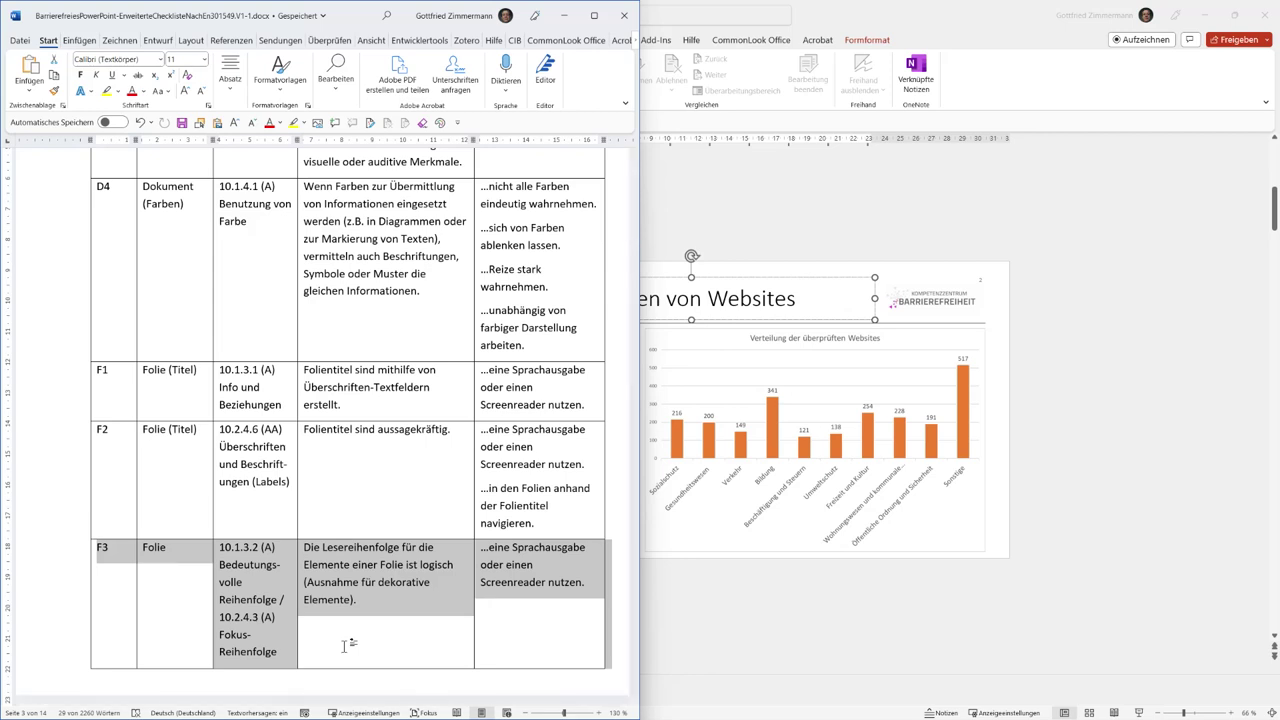
left_click(716, 221)
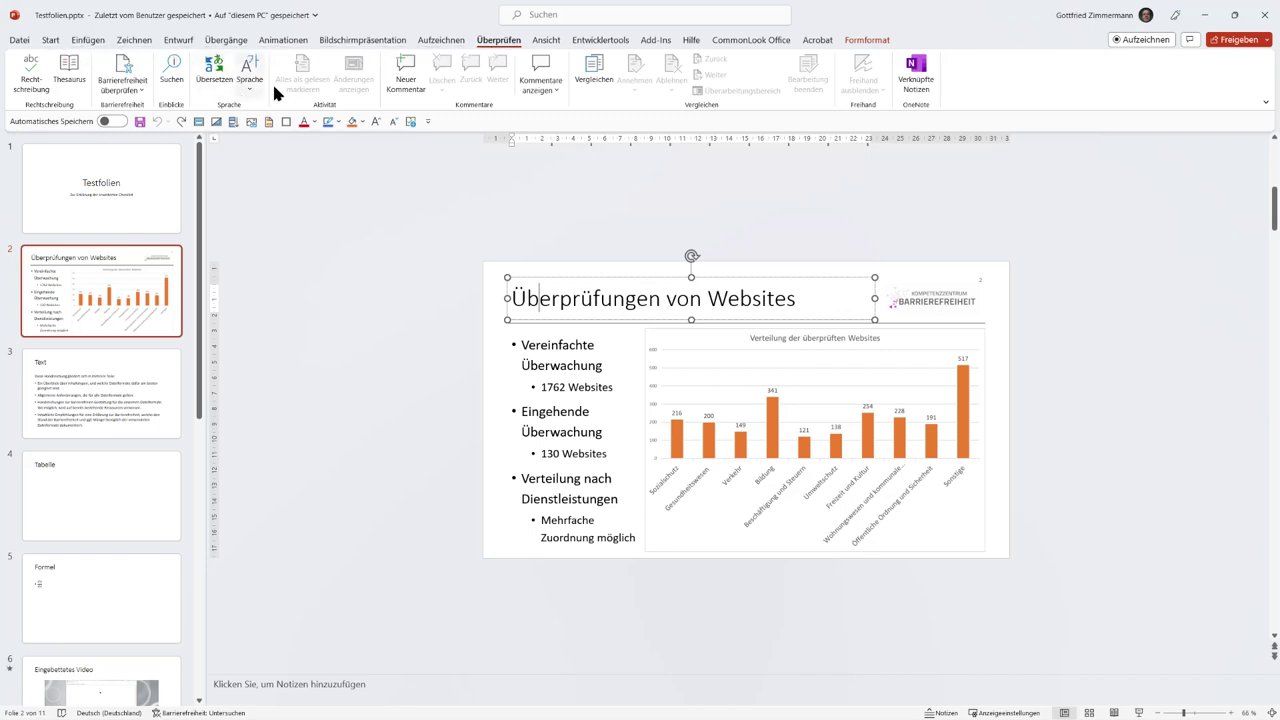
Step: Open the Lesereihenfolgebereich for slide 2 via Überprüfen > Barrierefreiheit überprüfen
left_click(126, 96)
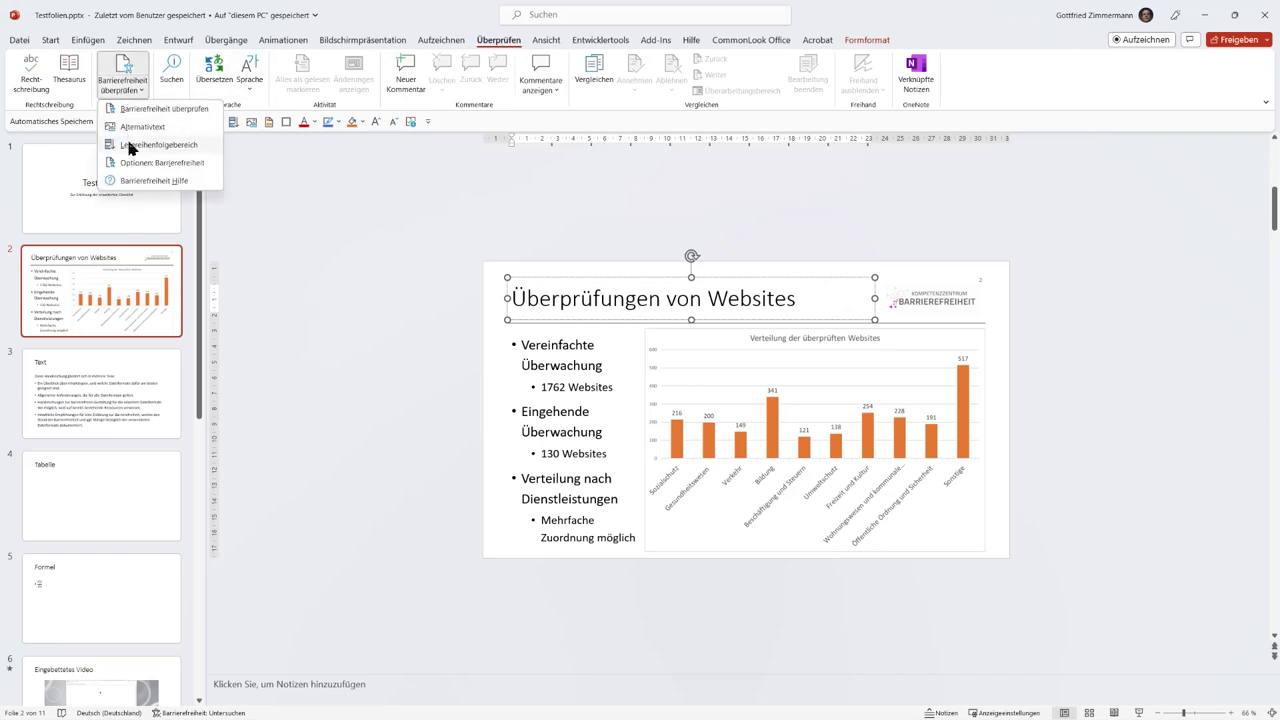
left_click(130, 146)
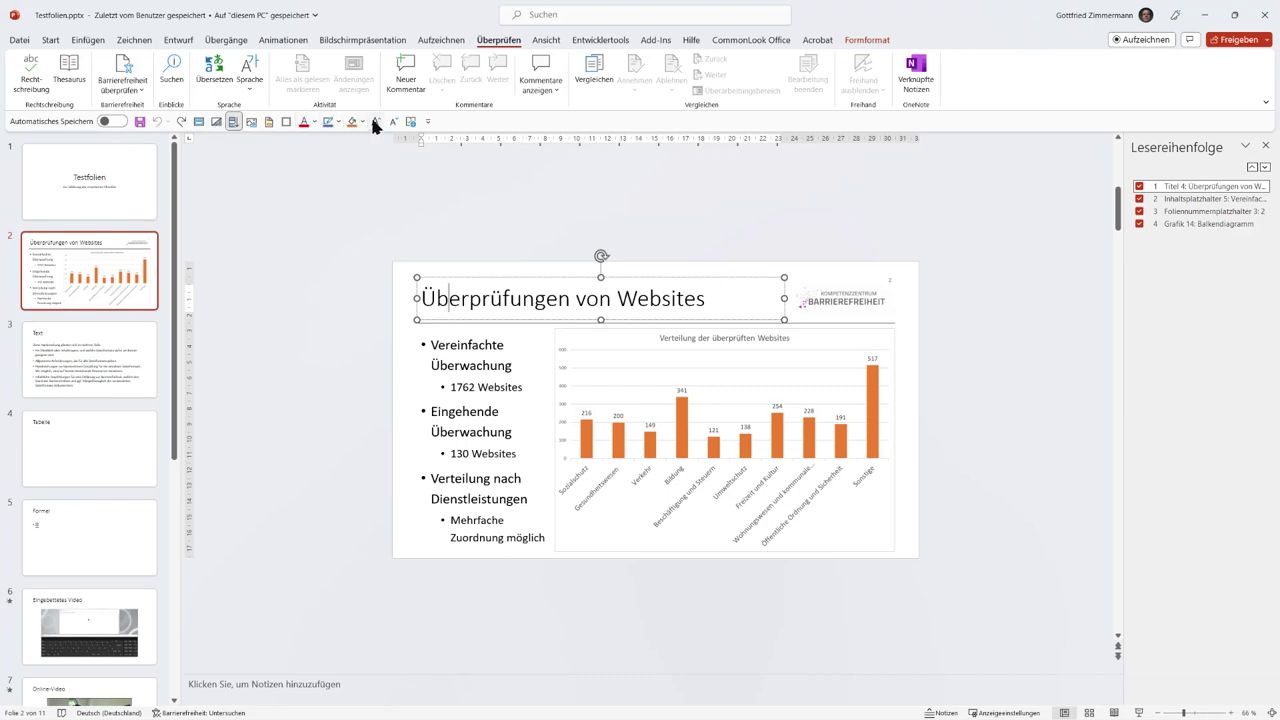
left_click(429, 122)
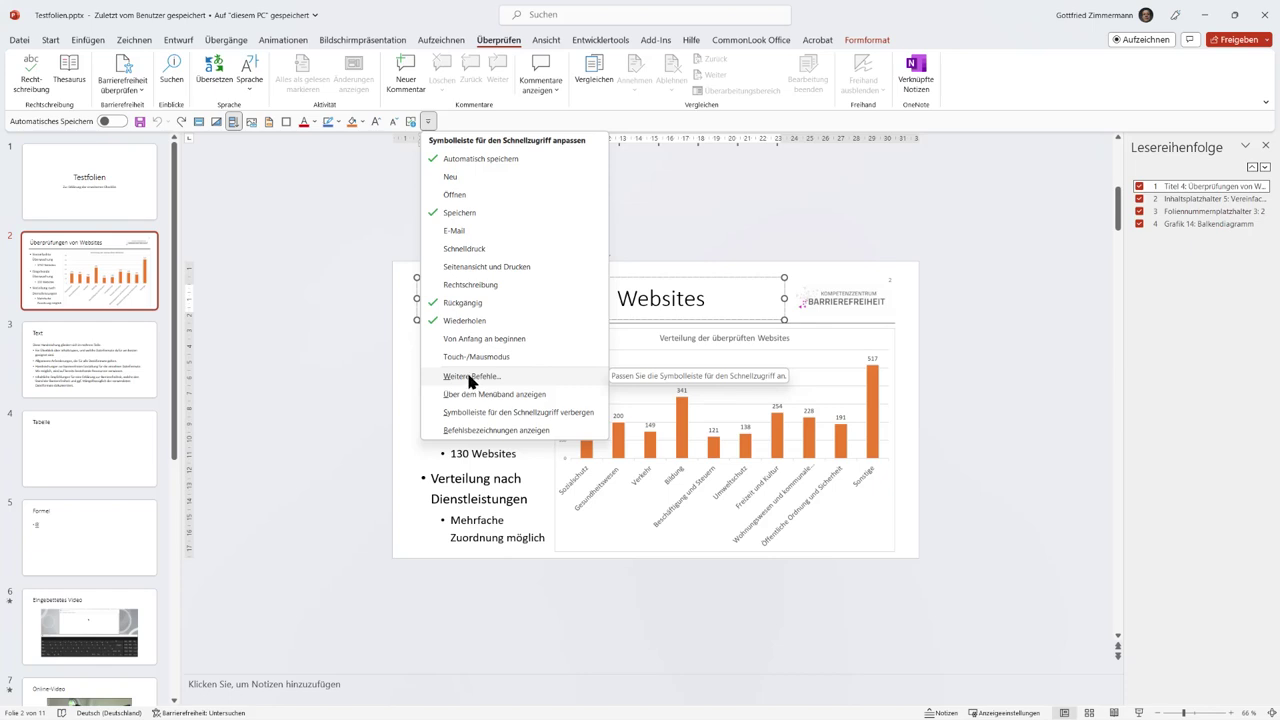
left_click(313, 208)
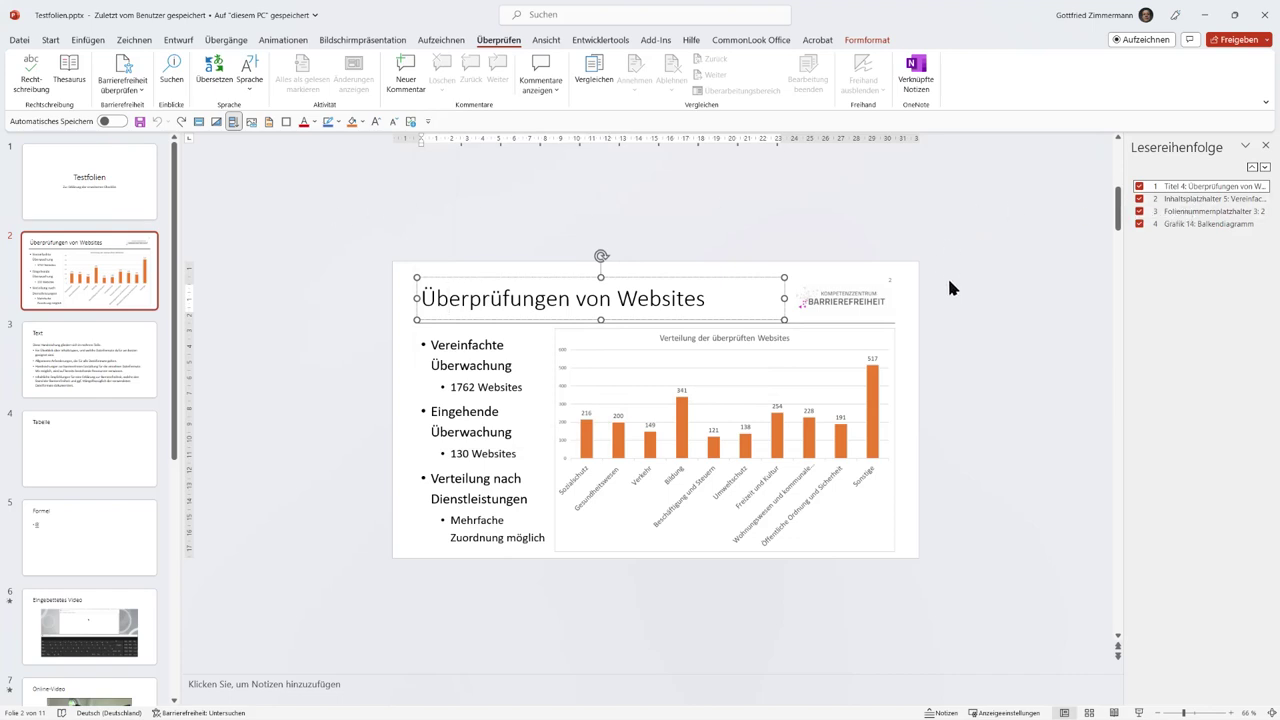
scroll(947, 275, "up", 4)
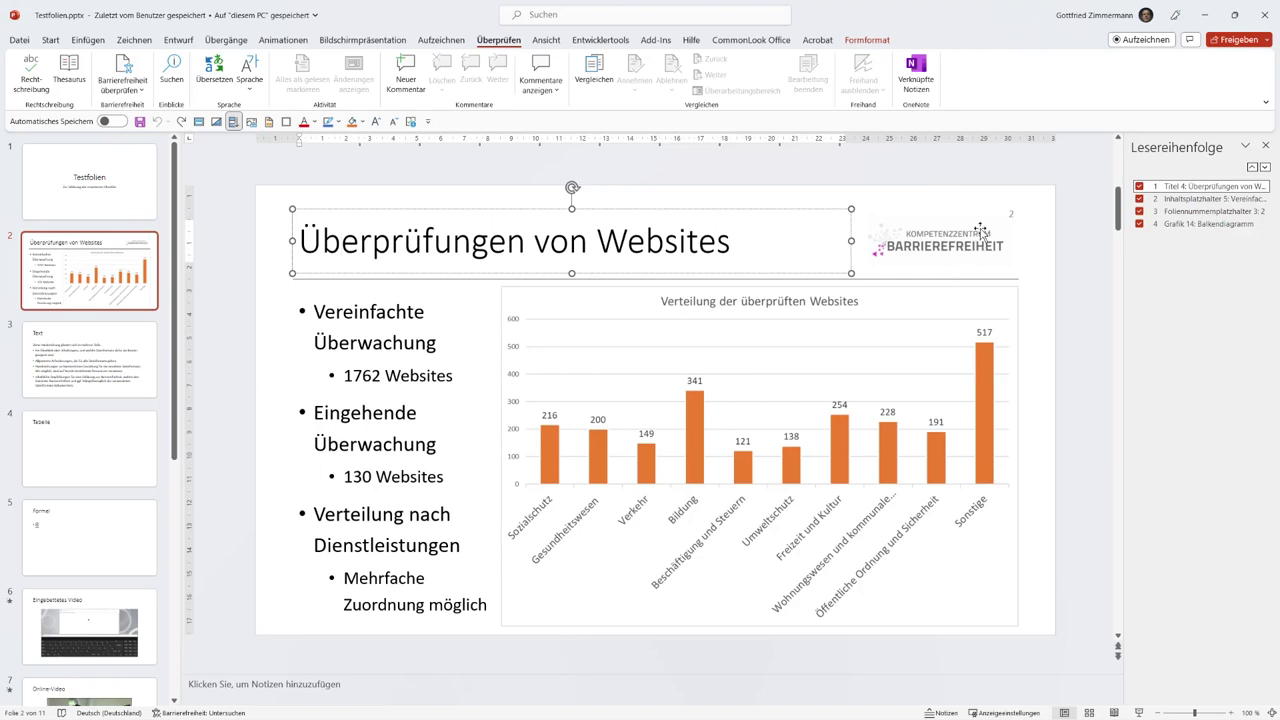
left_click(685, 178)
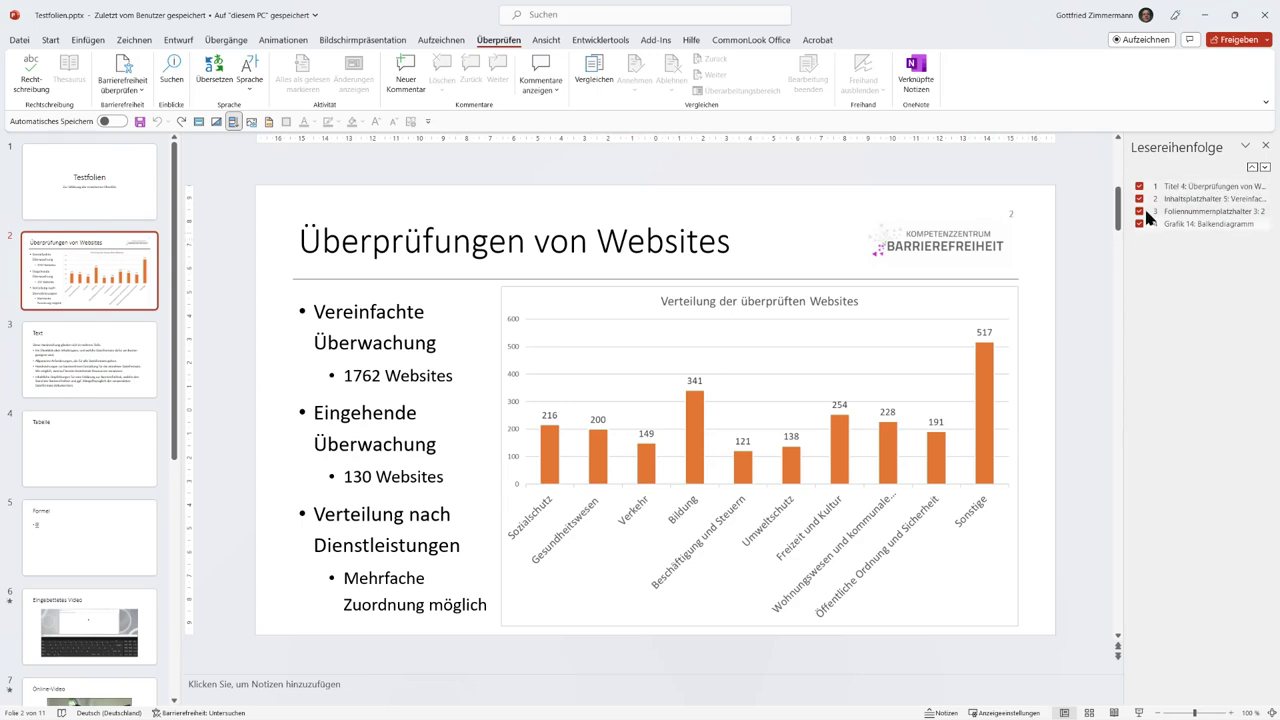
Step: Step through slide 2's reading-order entries and uncheck Foliennummernplatzhalter, dragging it to the end
left_click(1190, 187)
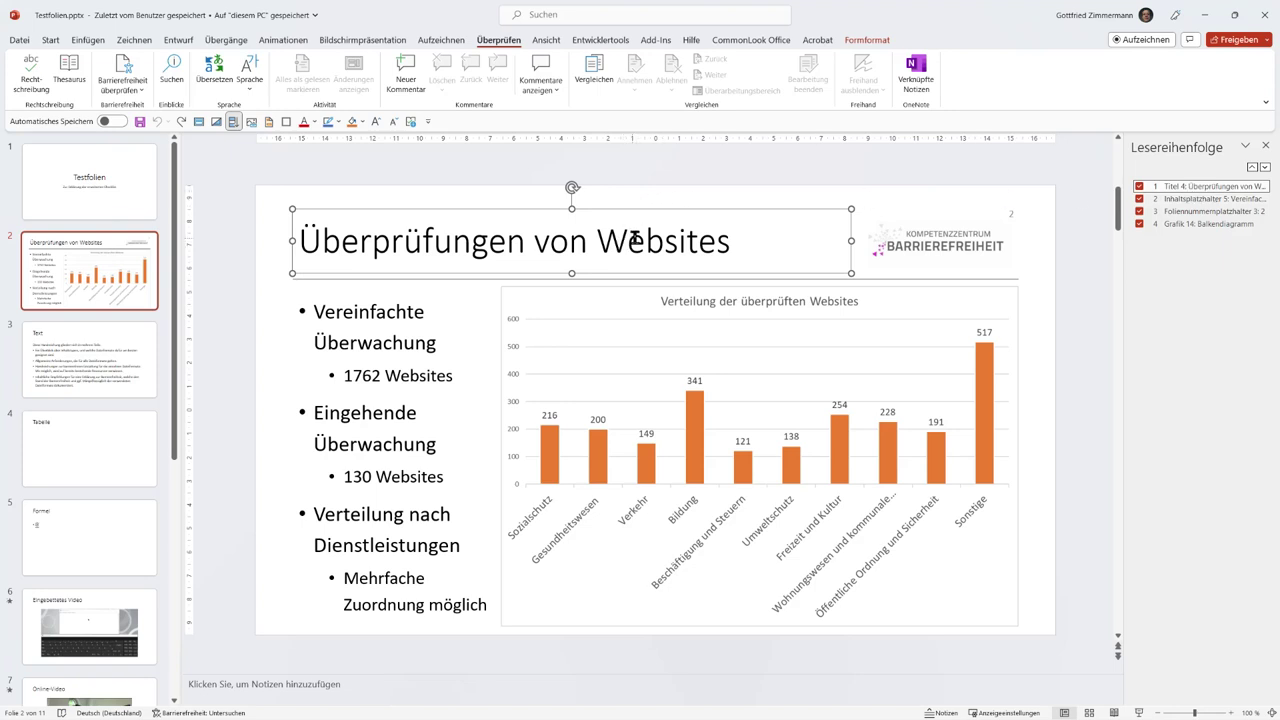
left_click(1189, 200)
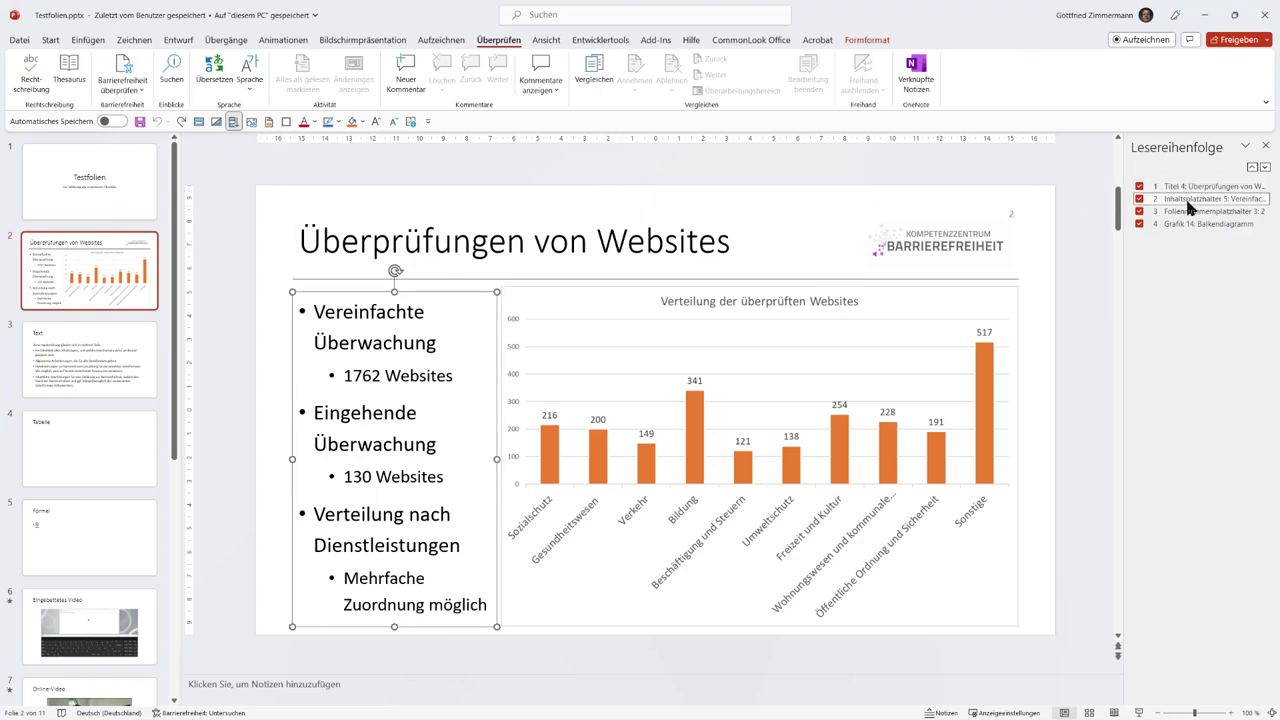
left_click(1192, 212)
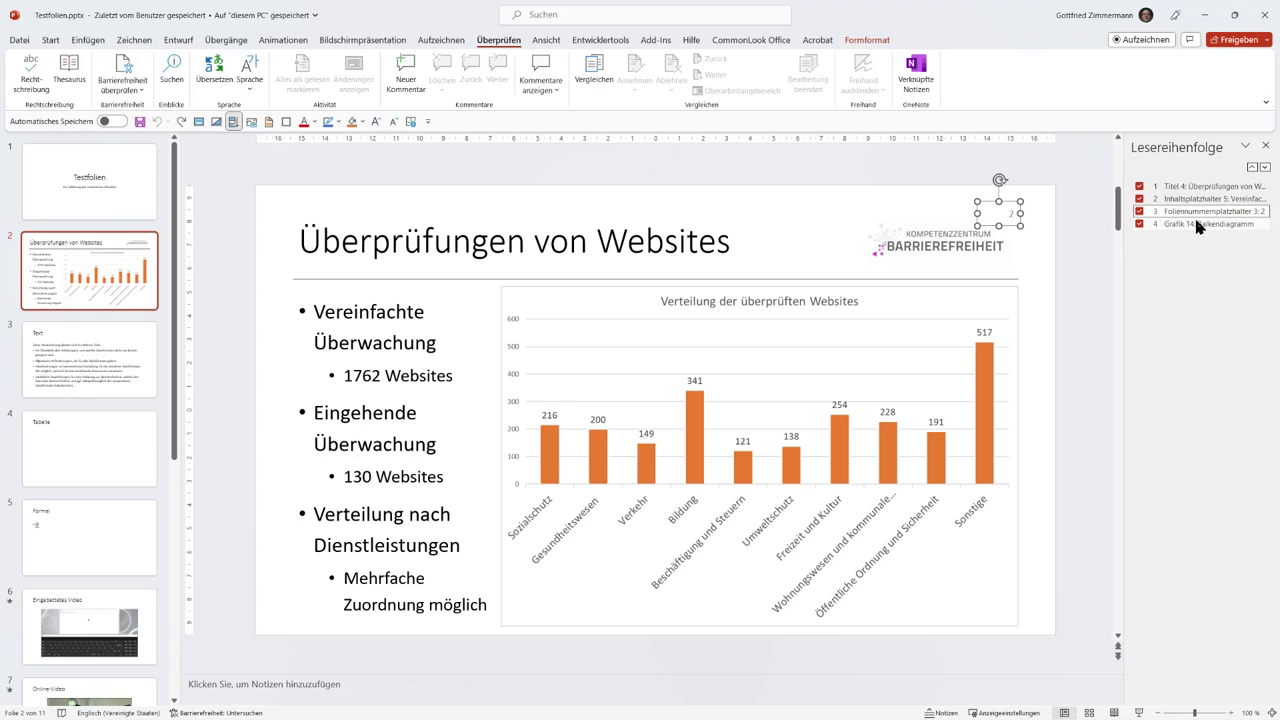
left_click(1195, 221)
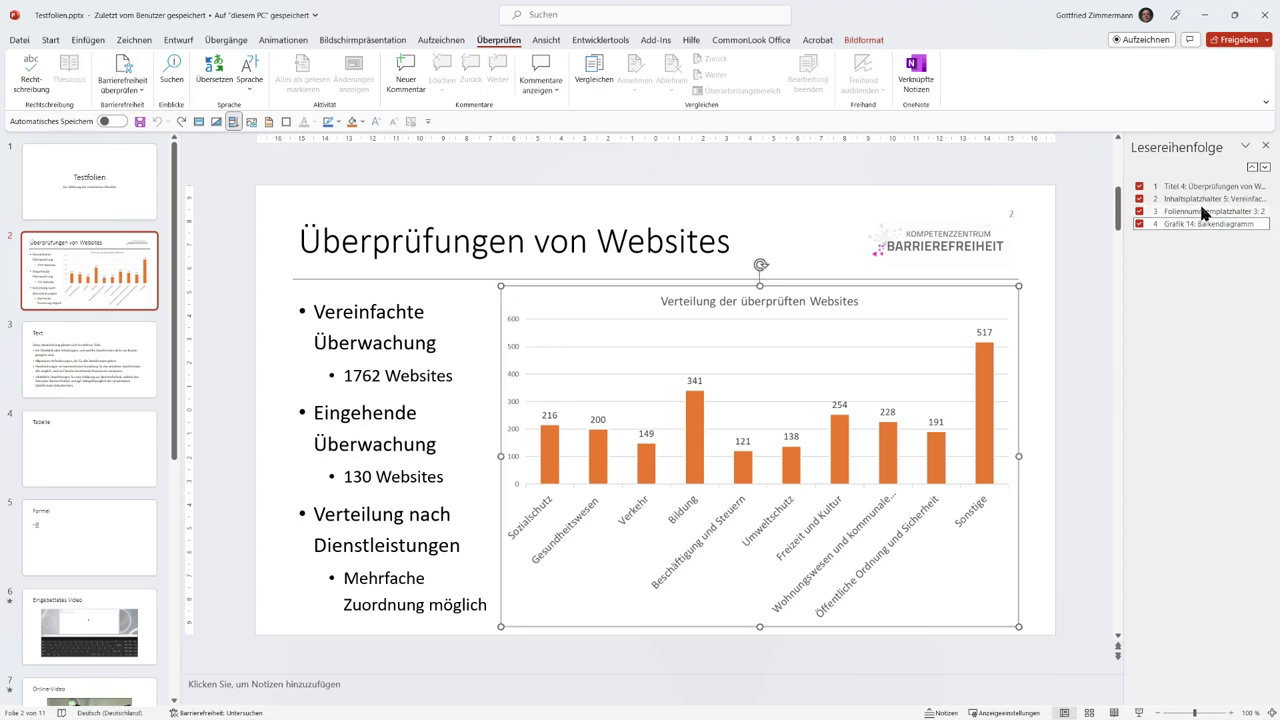
left_click(1203, 212)
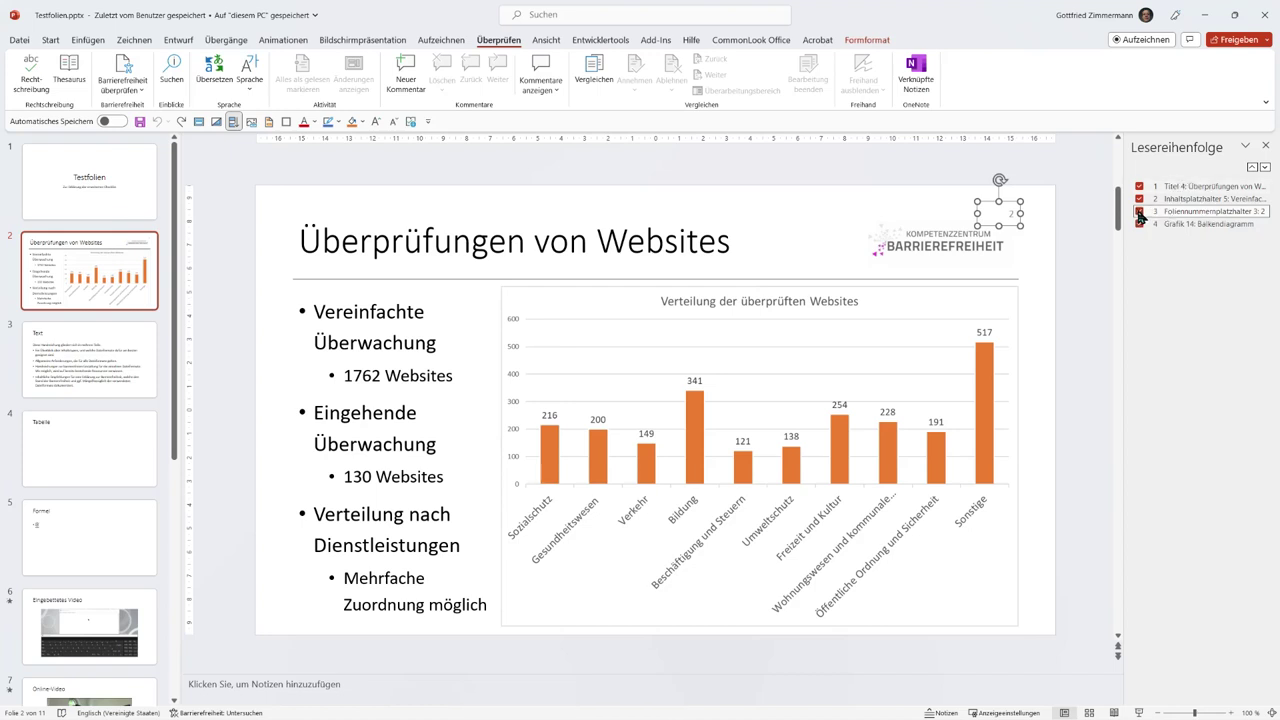
left_click(1139, 212)
left_click_drag(1188, 212, 1187, 240)
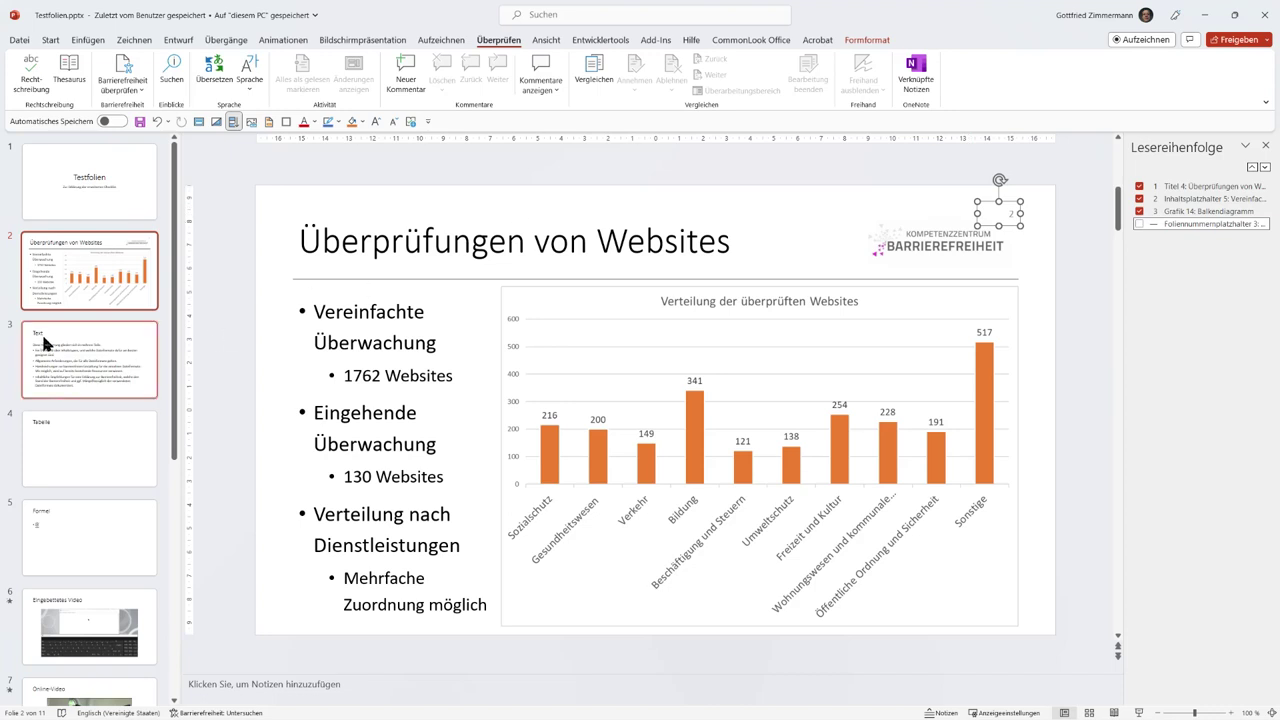
Step: Select the Grafik 14 entry, leaving the excluded Foliennummernplatzhalter after it in the reading order
scroll(58, 380, "down", 1)
scroll(57, 381, "down", 2)
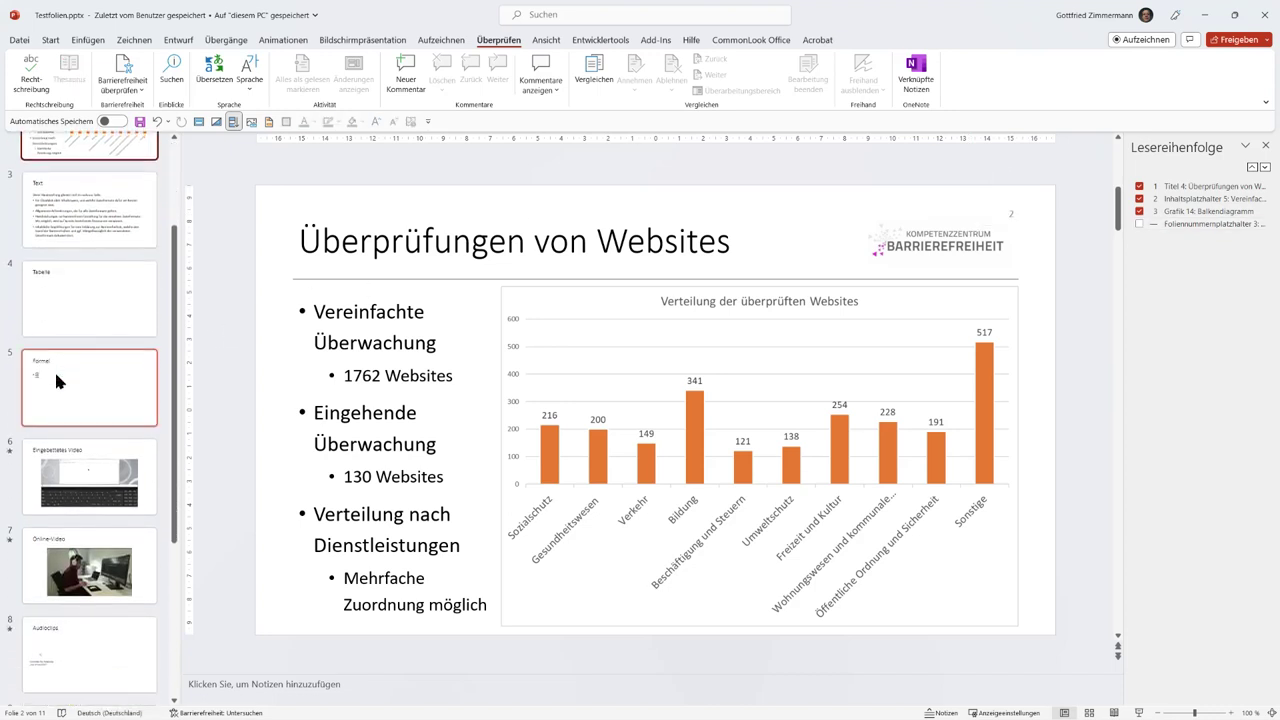
scroll(57, 381, "down", 1)
scroll(57, 381, "down", 1)
scroll(57, 381, "down", 1)
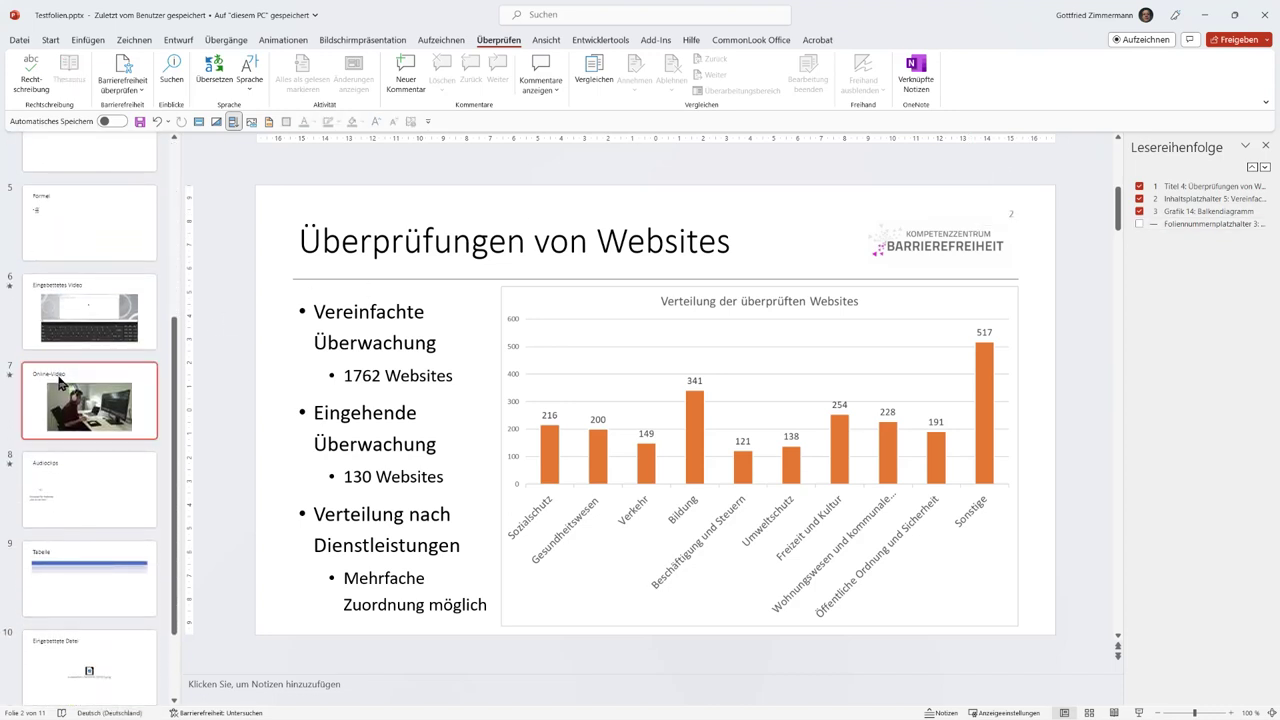
scroll(57, 381, "up", 1)
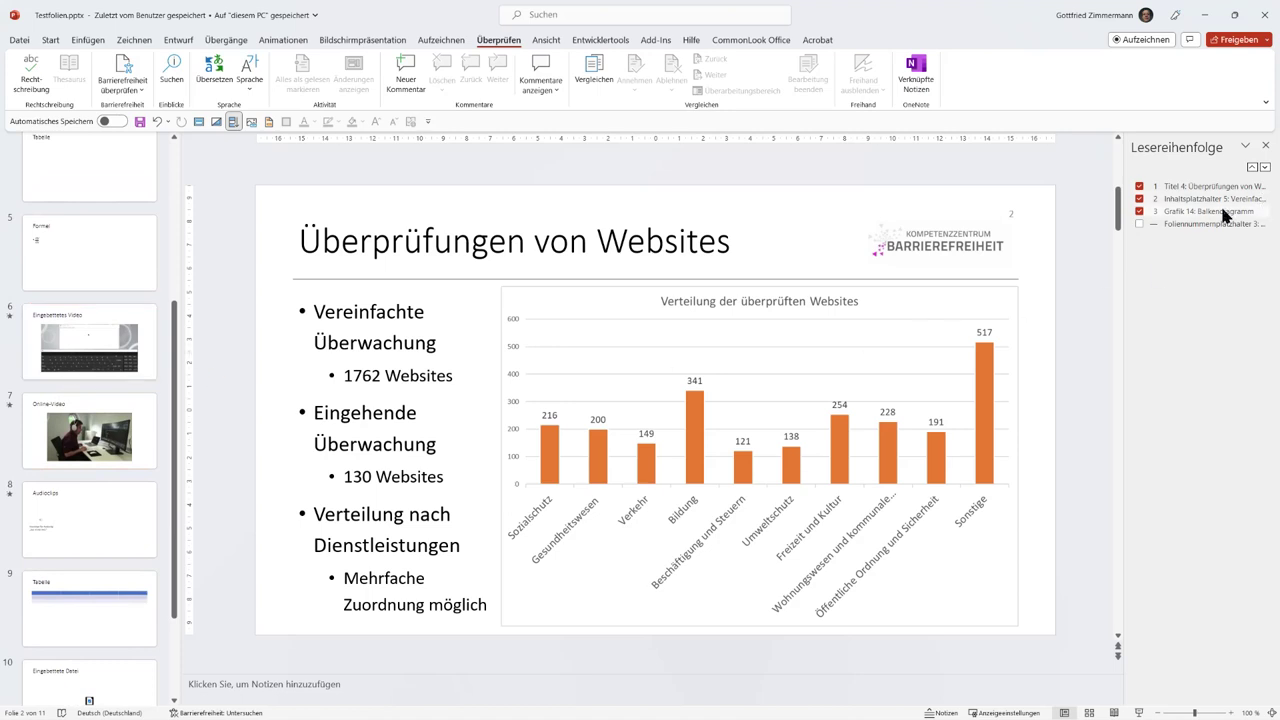
mouse_move(1225, 213)
left_mouse_down()
mouse_move(1220, 200)
mouse_move(1220, 214)
left_mouse_up()
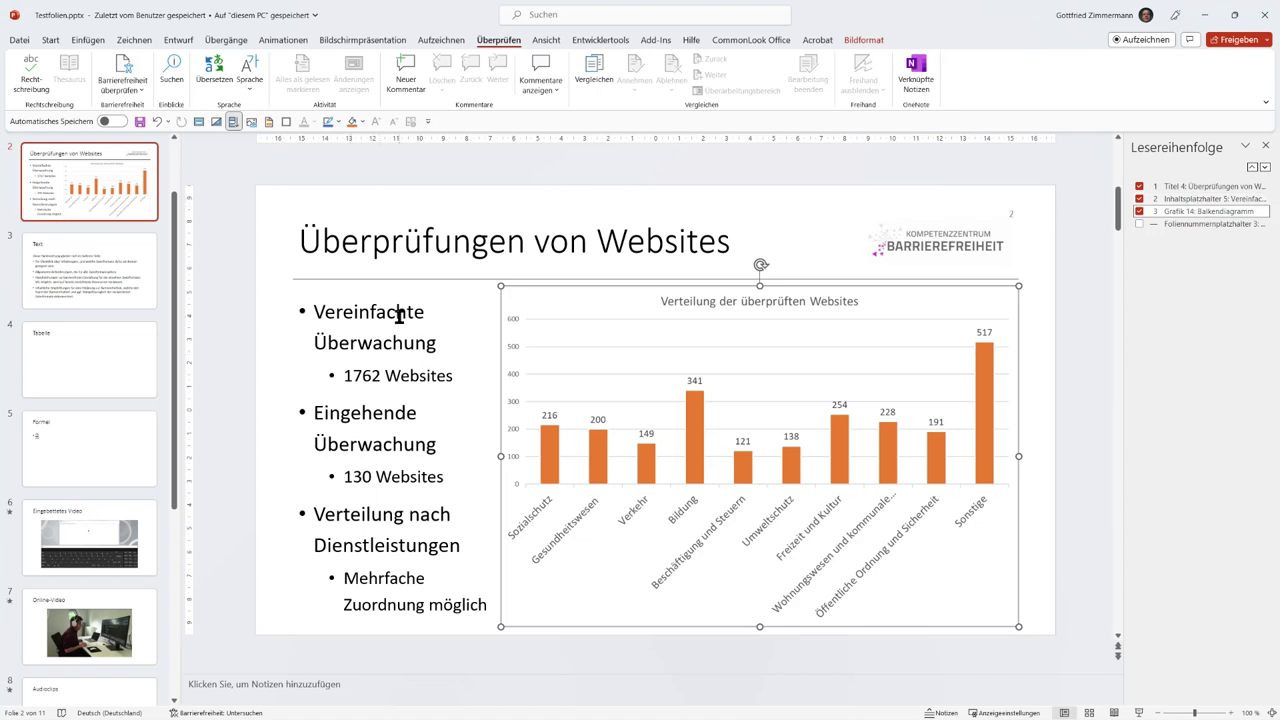
Step: Open the Auswahlbereich selection pane from Start > Anordnen
key("alt+Tab")
key("alt+Tab")
left_click(51, 44)
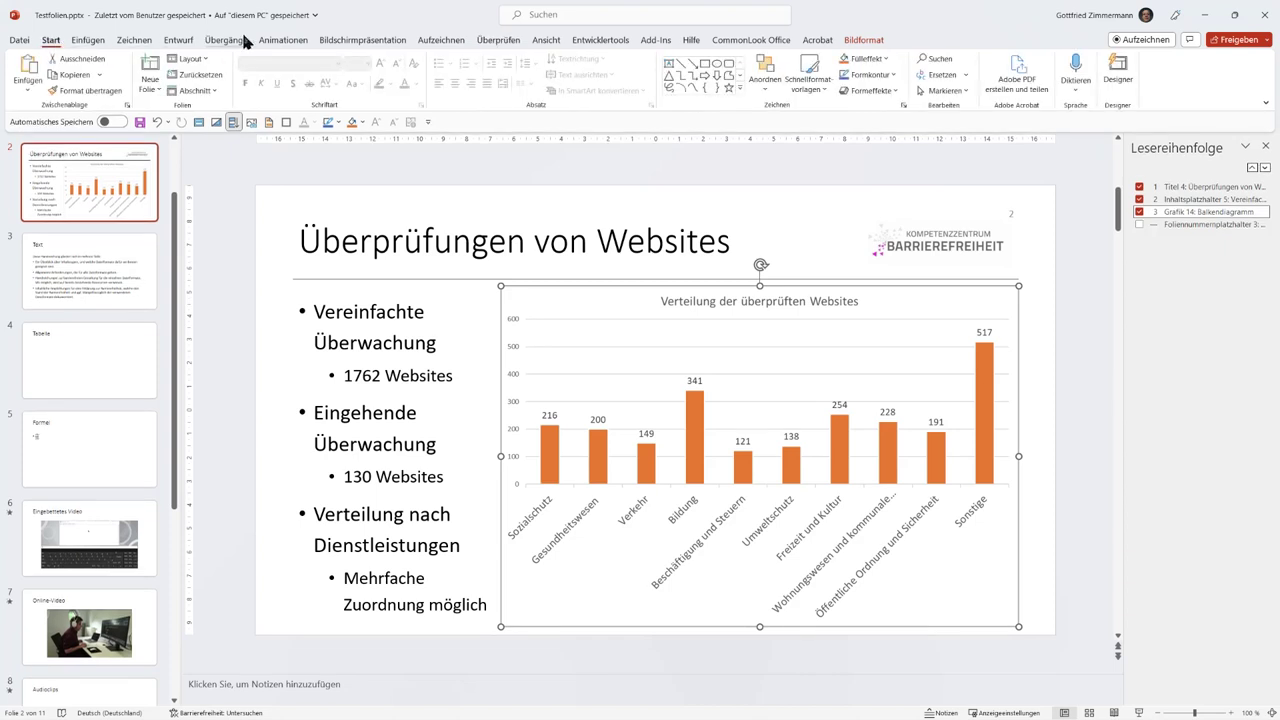
left_click(762, 96)
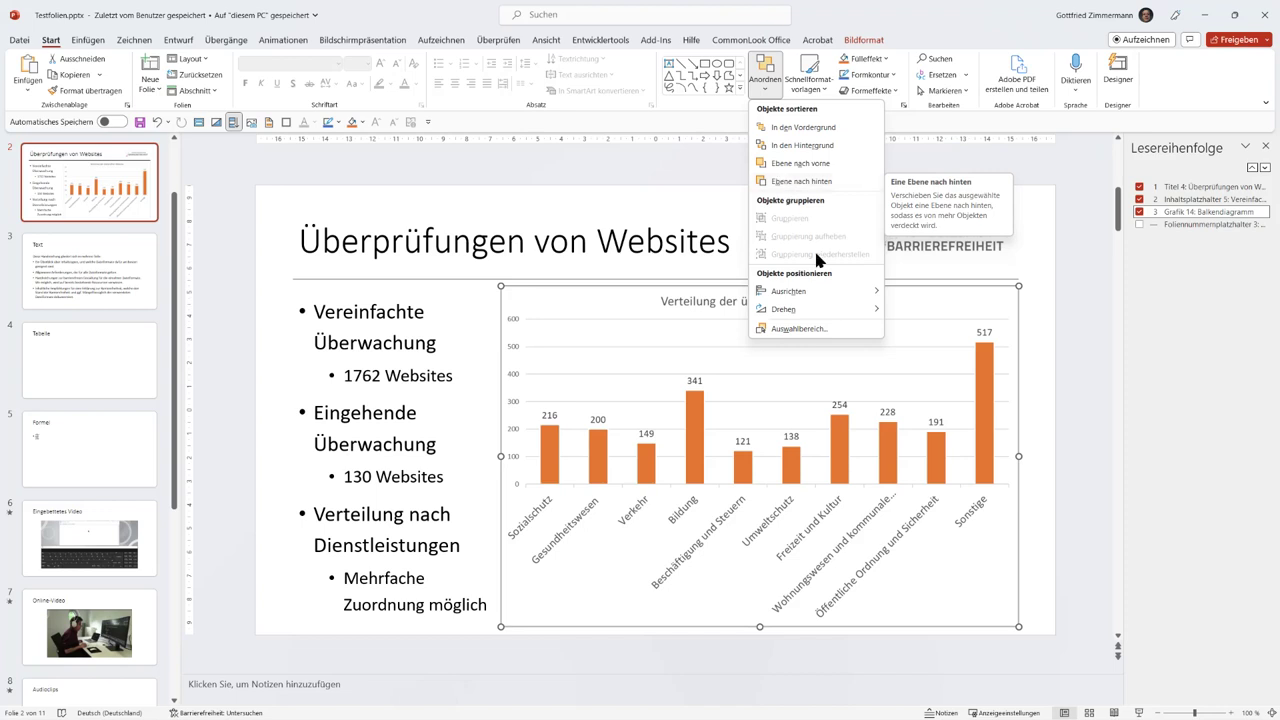
left_click(798, 329)
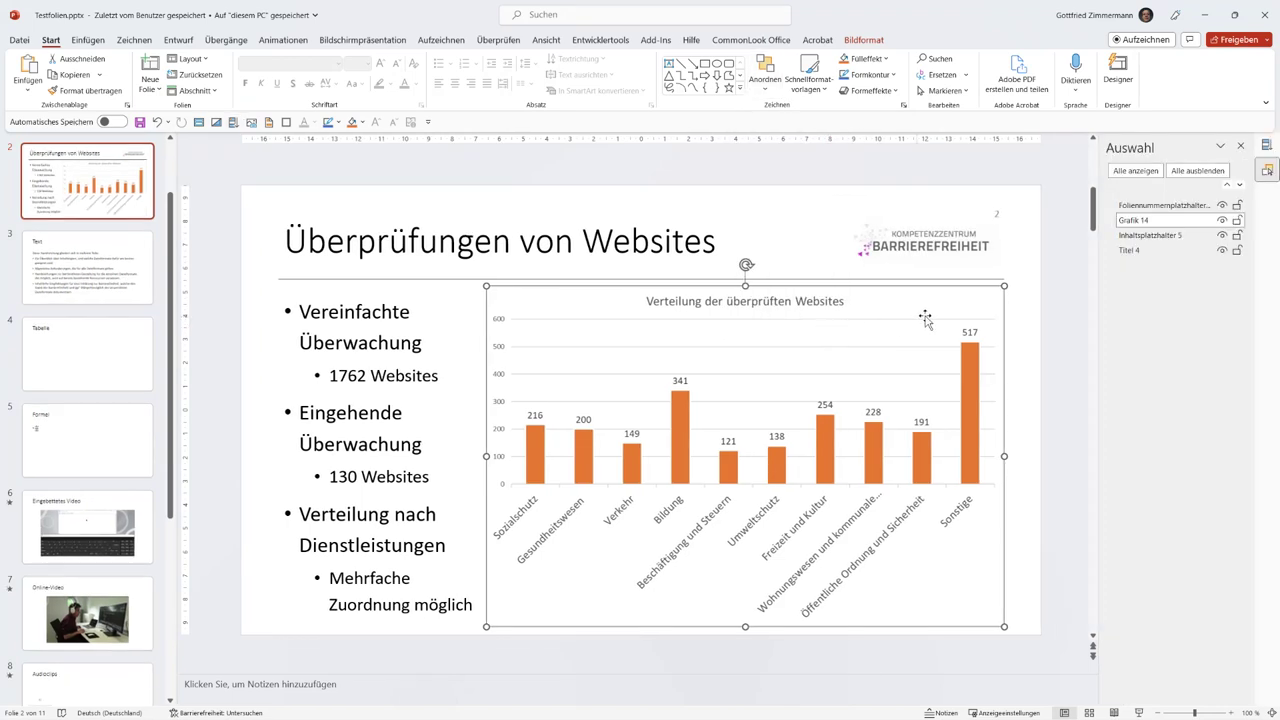
Step: Select each listed object: slide-number placeholder, Grafik 14, Inhaltsplatzhalter 5, Titel 4
left_click(1154, 206)
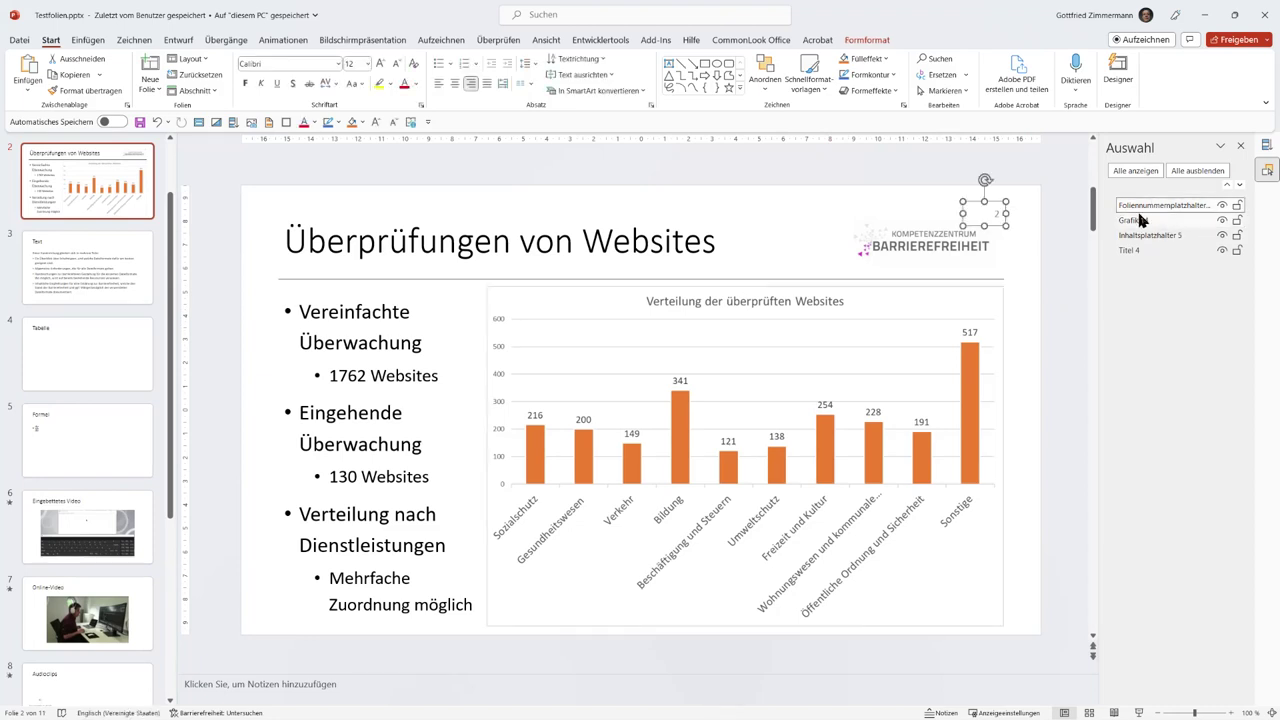
left_click(1140, 220)
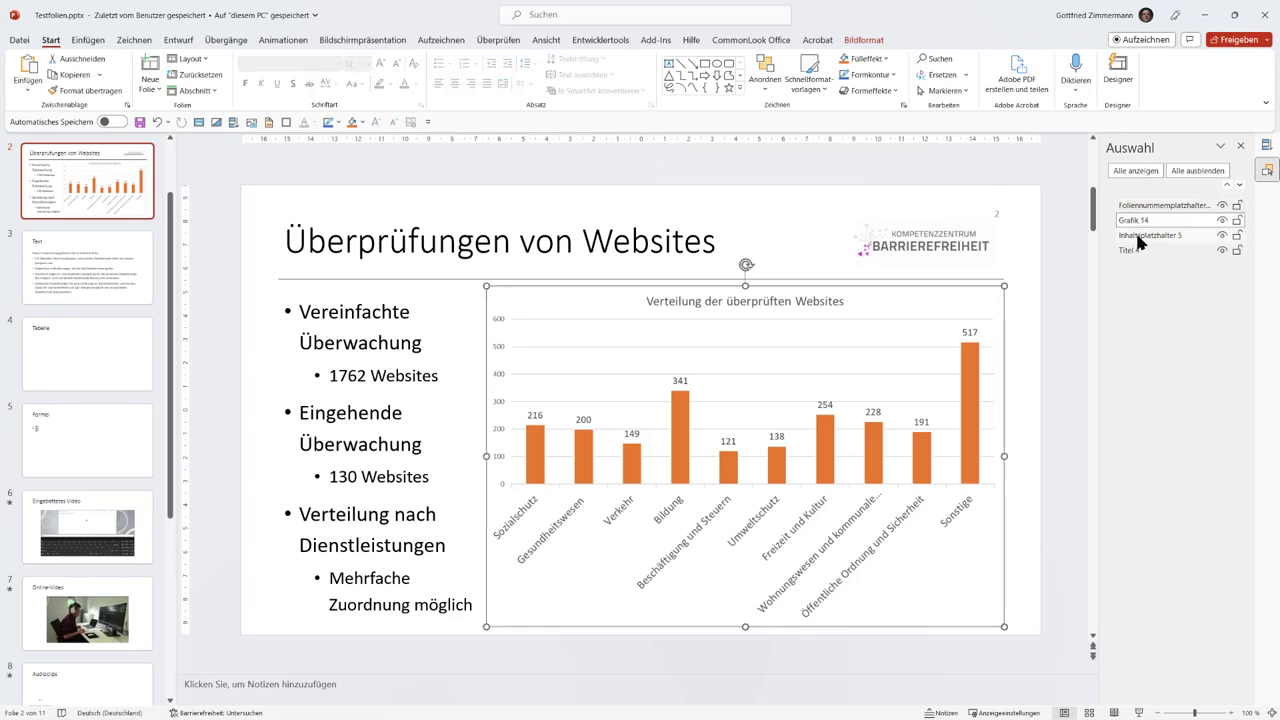
left_click(1138, 236)
left_click(1124, 250)
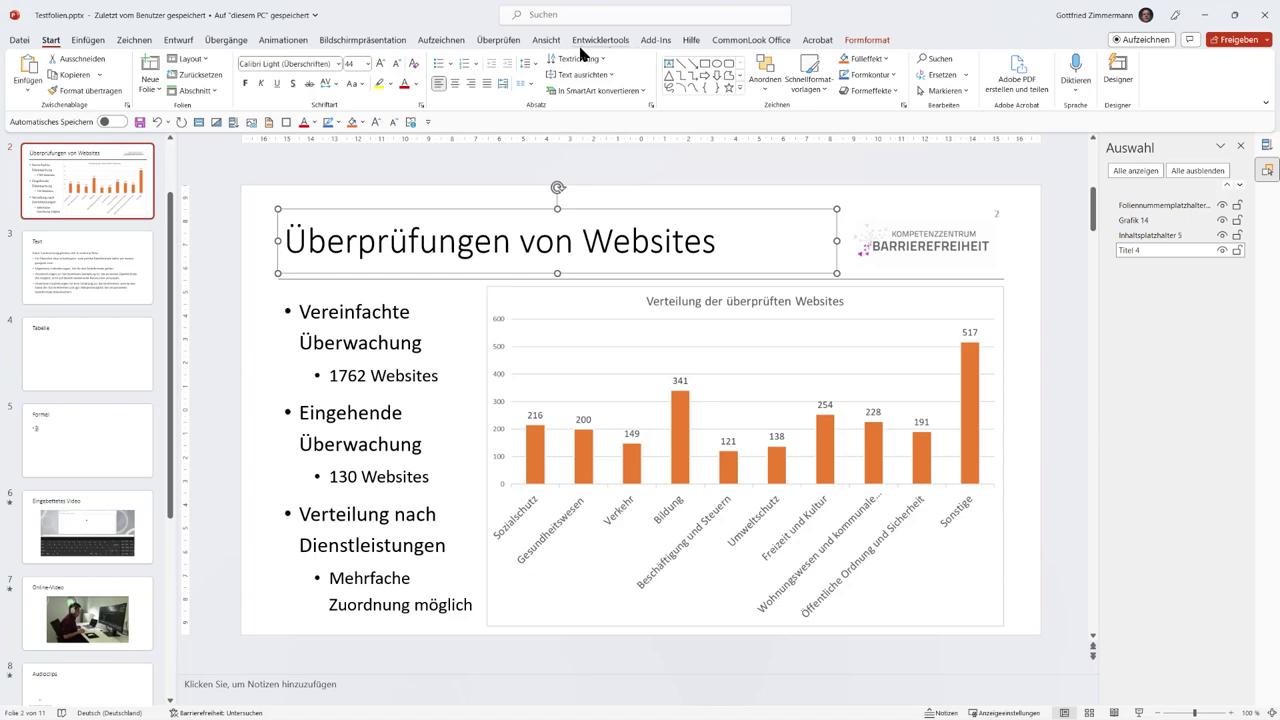
Step: Replace the Selection pane with the Lesereihenfolgebereich via Überprüfen > Barrierefreiheit überprüfen
left_click(505, 42)
left_click(127, 95)
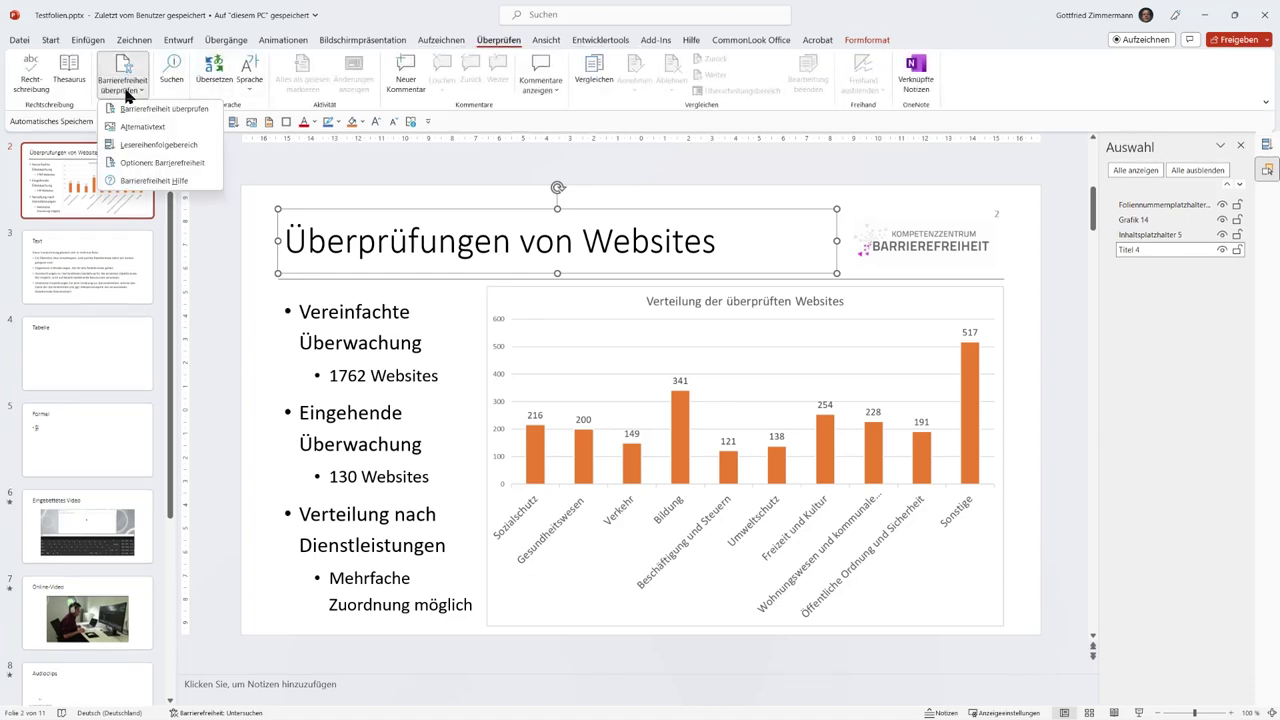
left_click(148, 145)
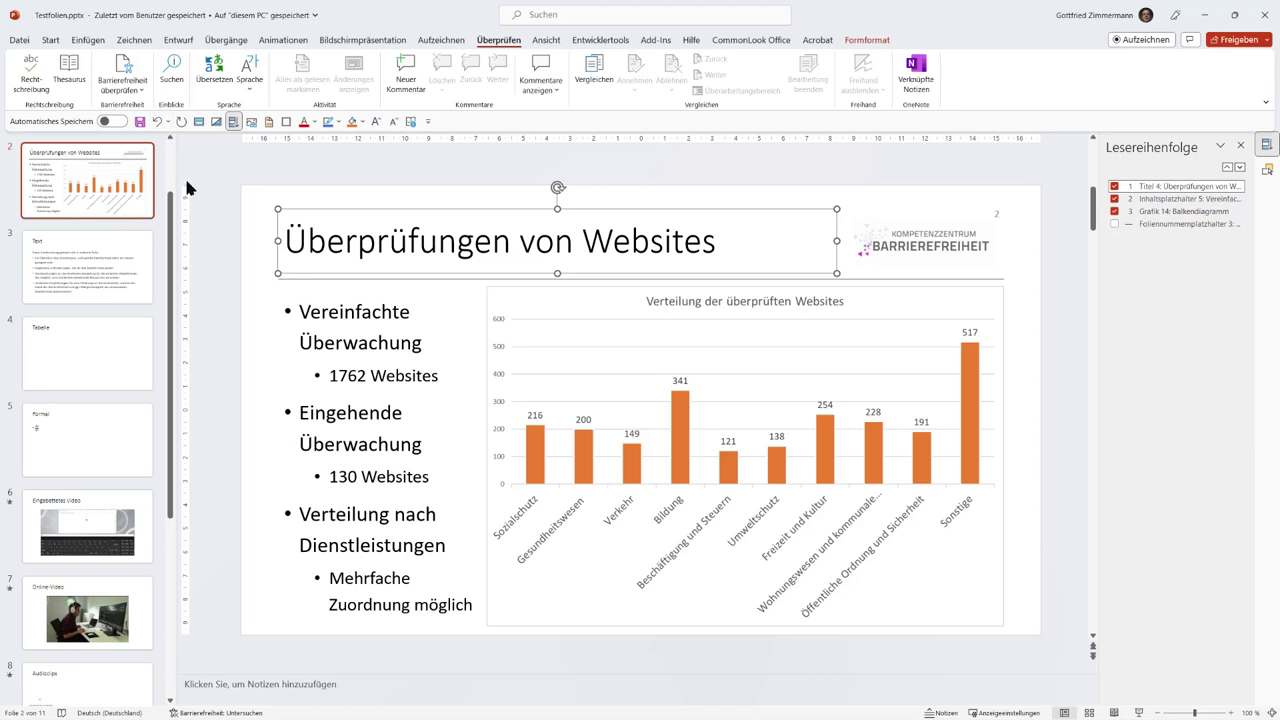
Step: Mark row F4 on slide master templates on page 4 of the Word checklist, then return to PowerPoint
key("alt+Tab")
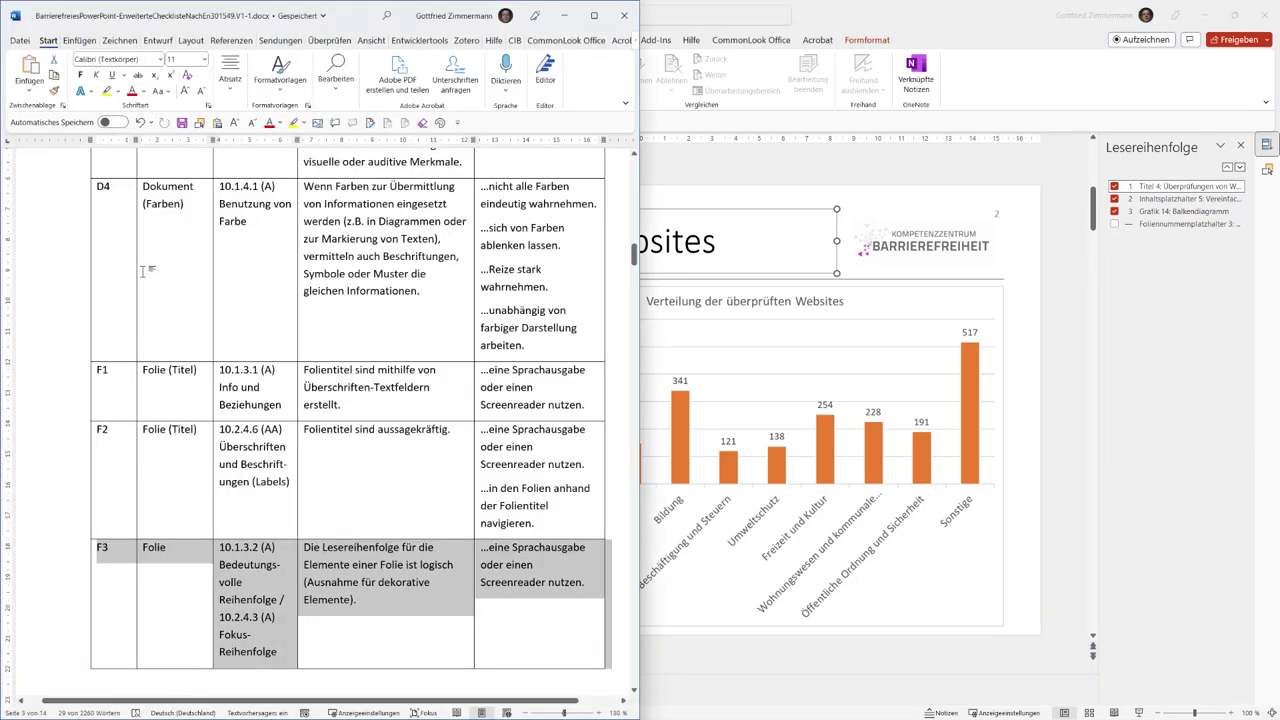
scroll(150, 270, "down", 3)
scroll(145, 285, "down", 2)
scroll(145, 285, "down", 3)
scroll(145, 285, "down", 2)
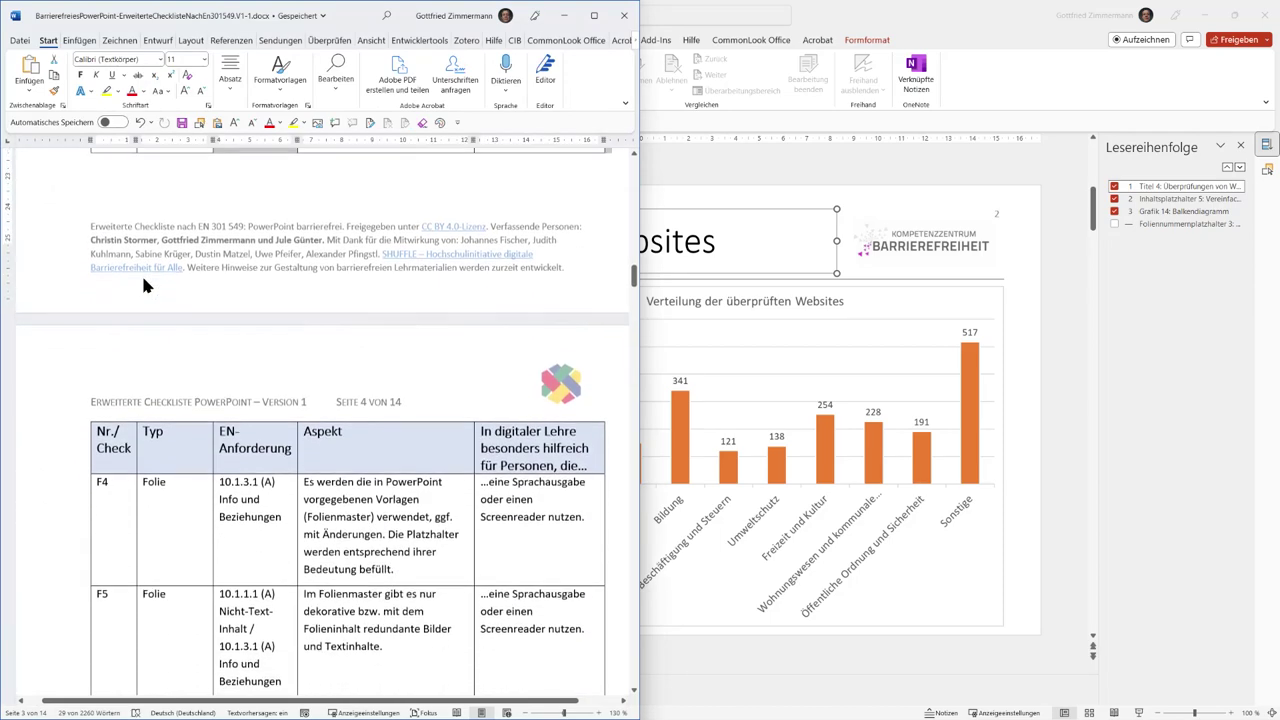
scroll(143, 280, "down", 3)
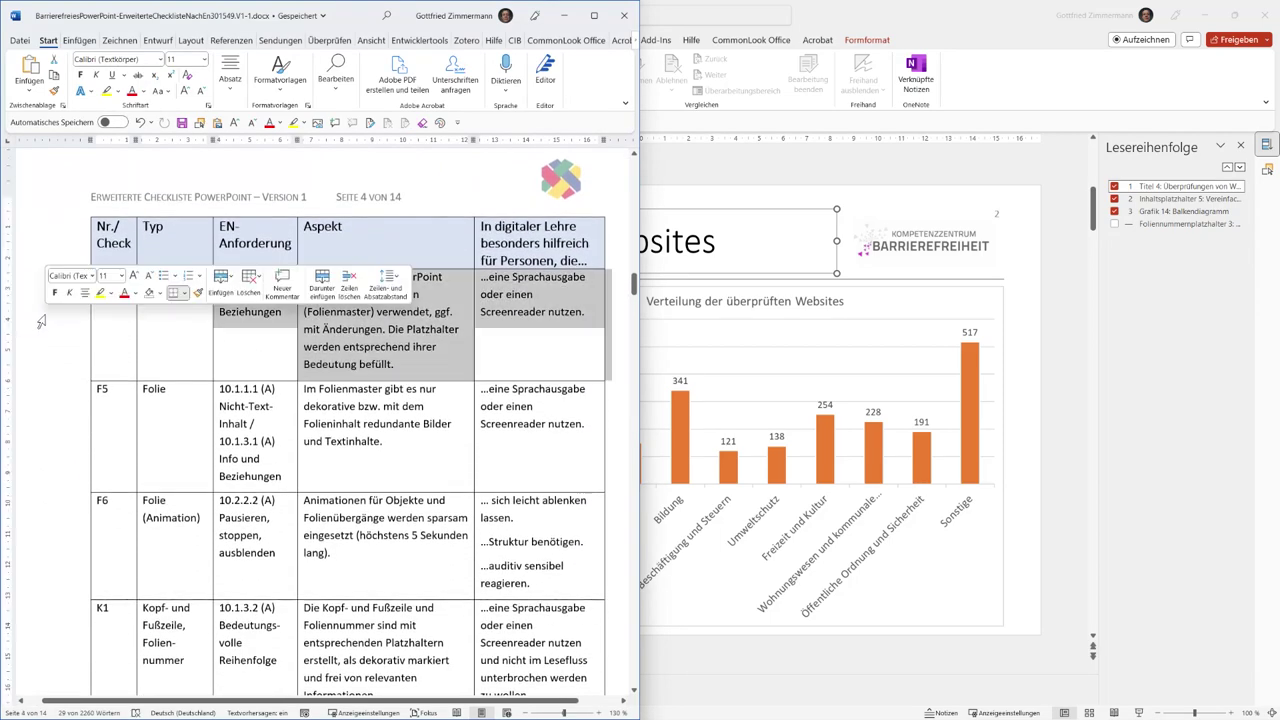
left_click(41, 322)
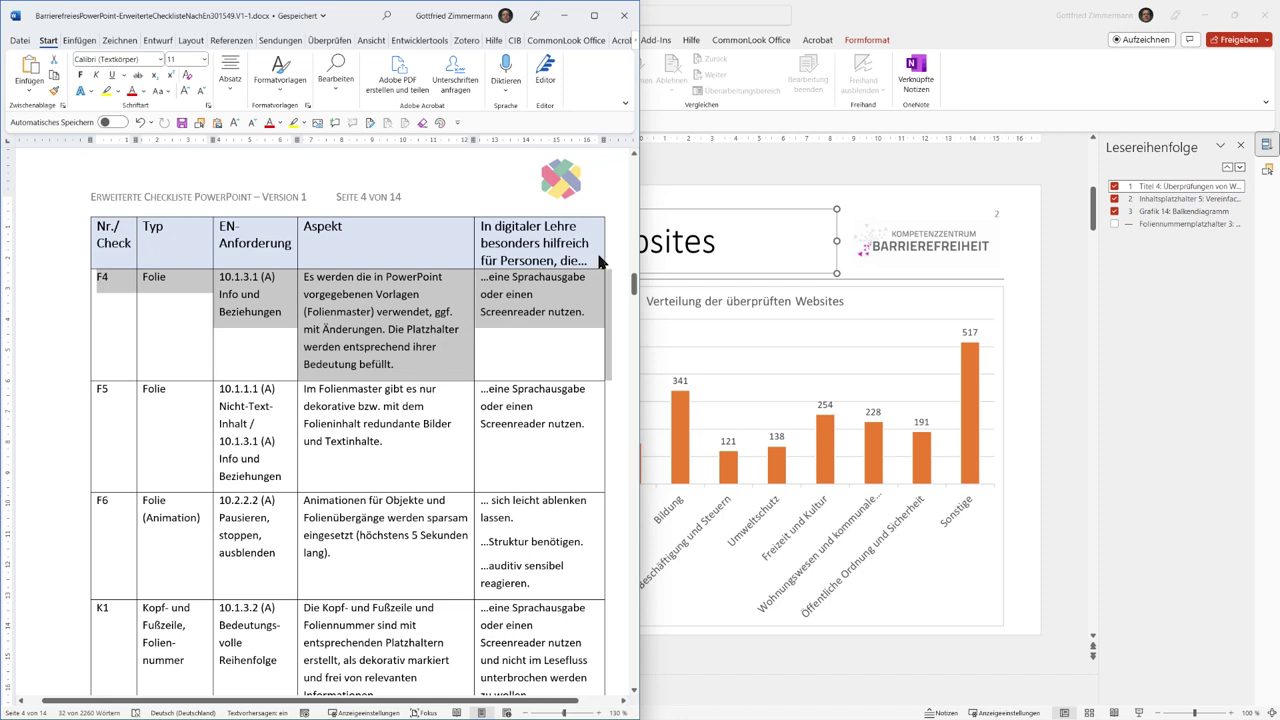
left_click(682, 172)
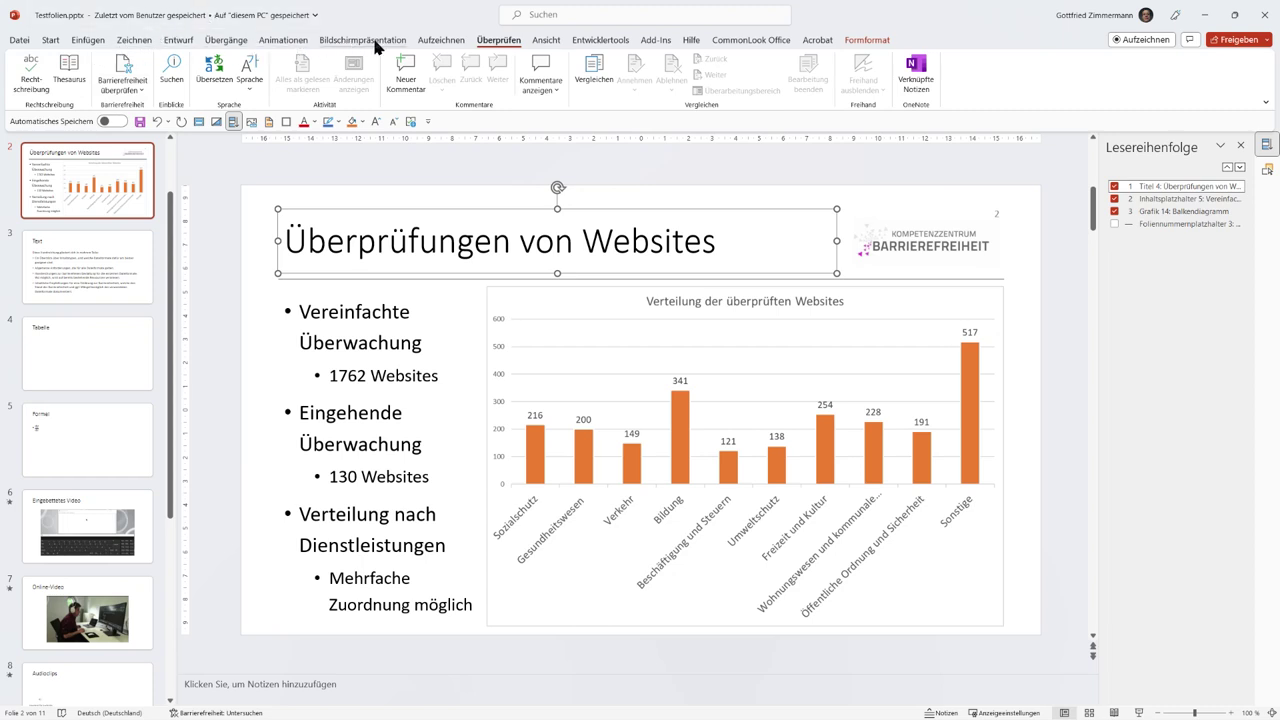
left_click(549, 42)
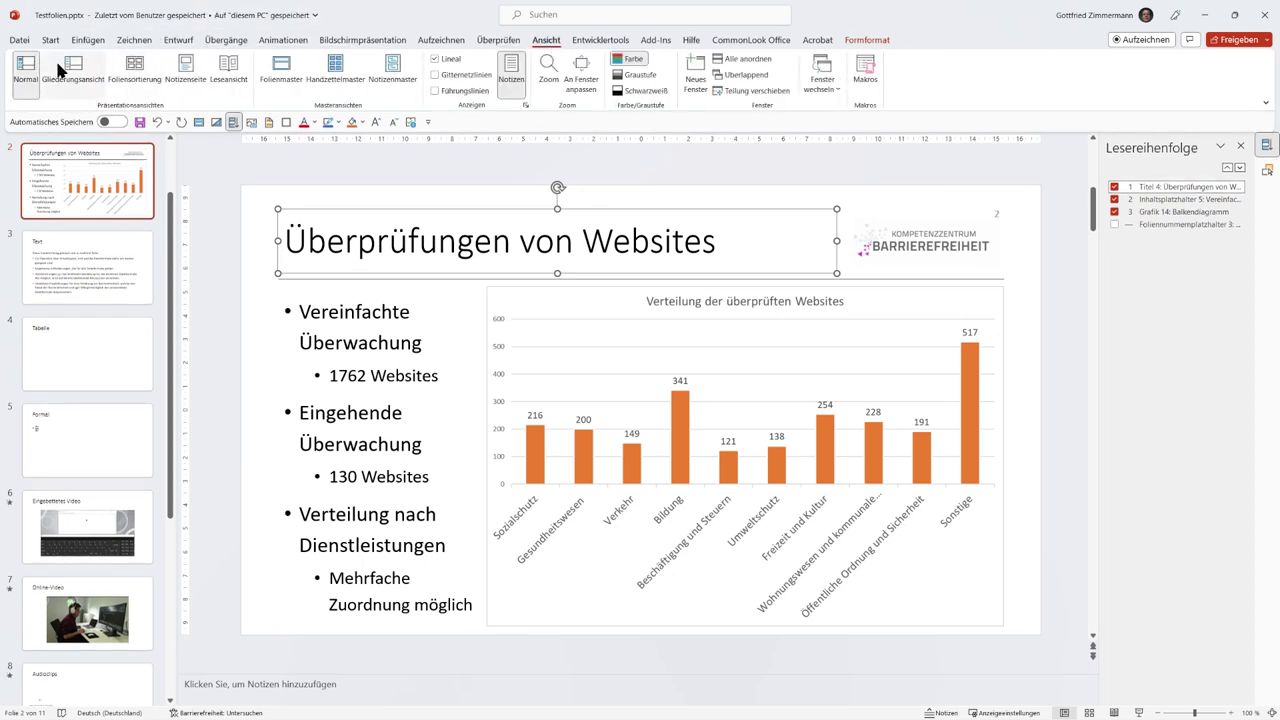
left_click(281, 72)
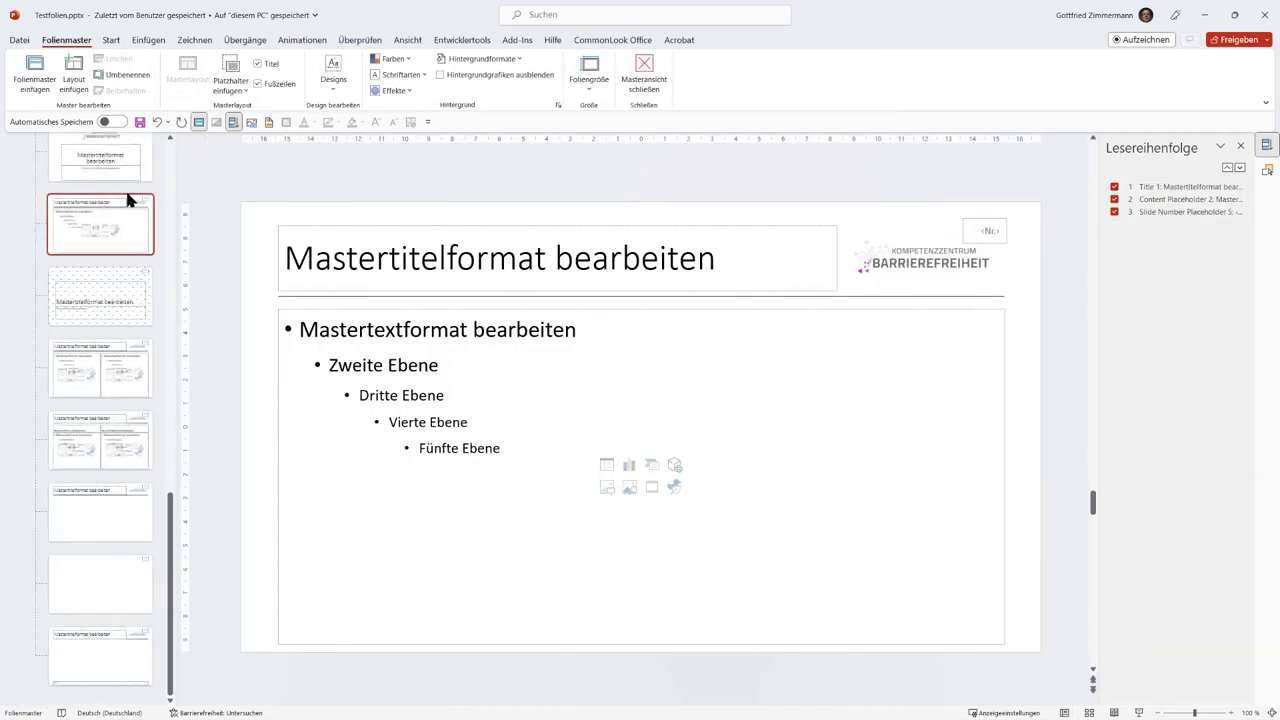
scroll(127, 200, "up", 3)
scroll(126, 190, "up", 10)
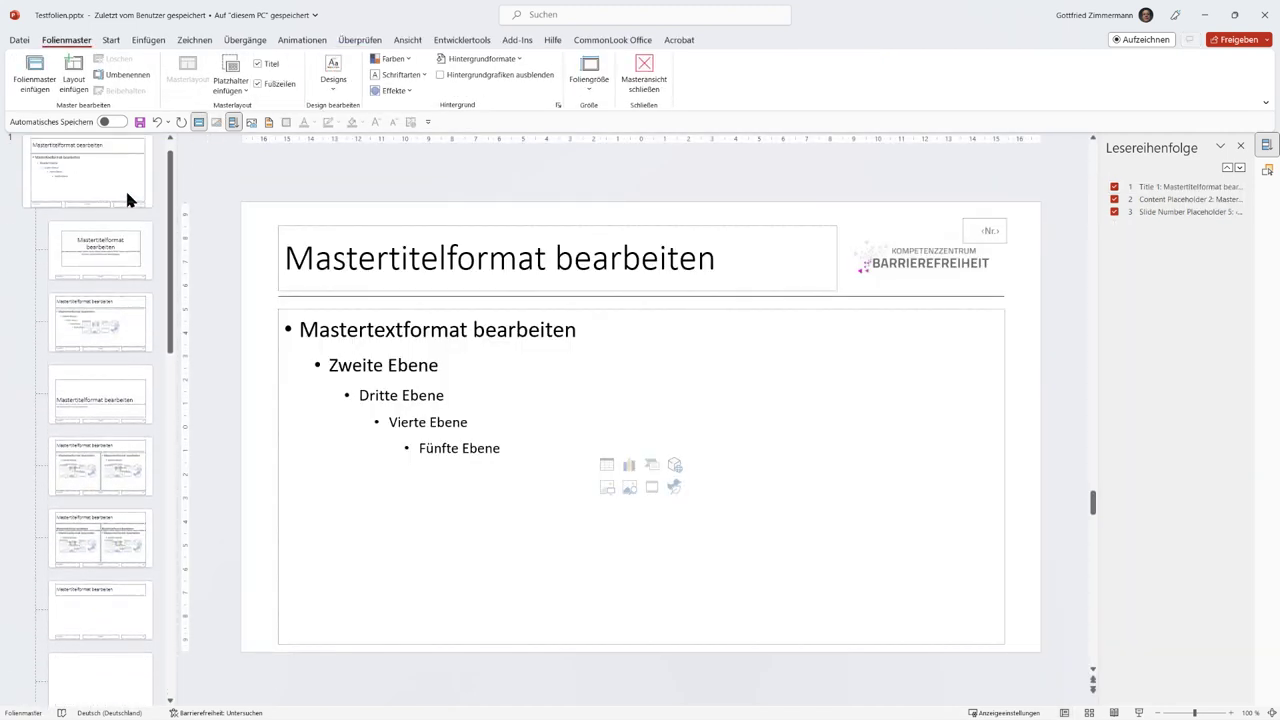
left_click(97, 185)
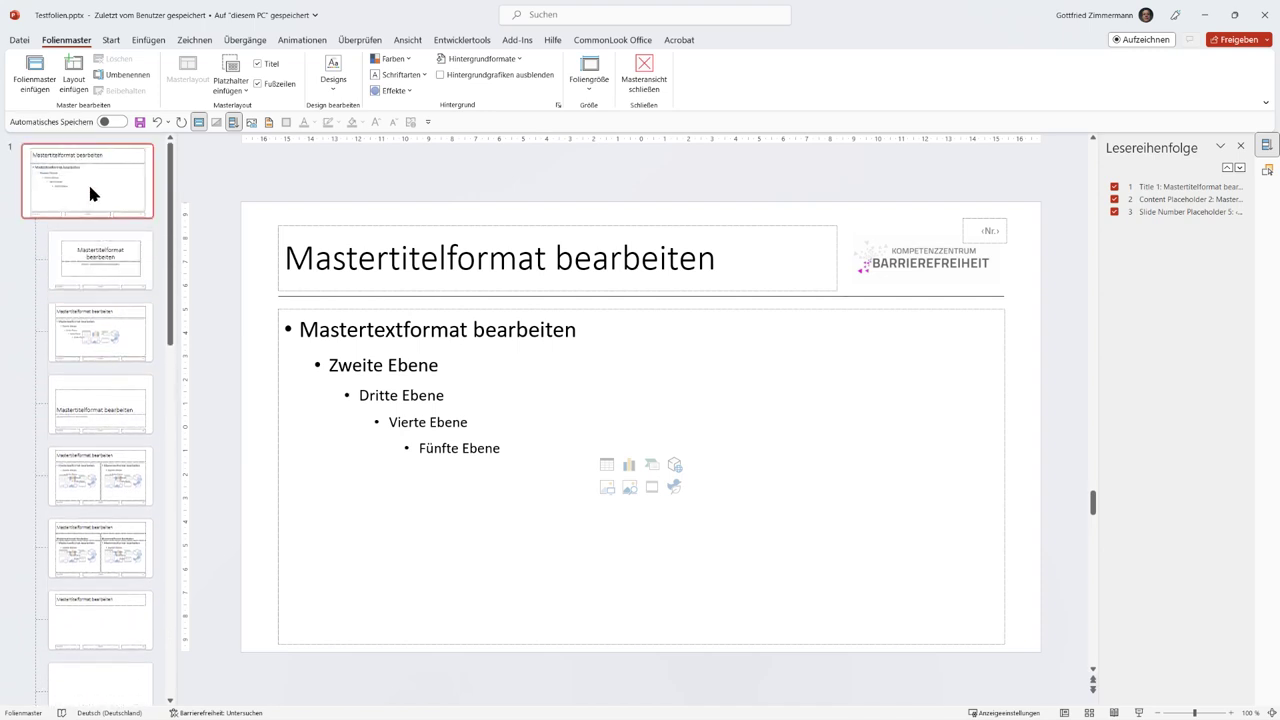
left_click(88, 182)
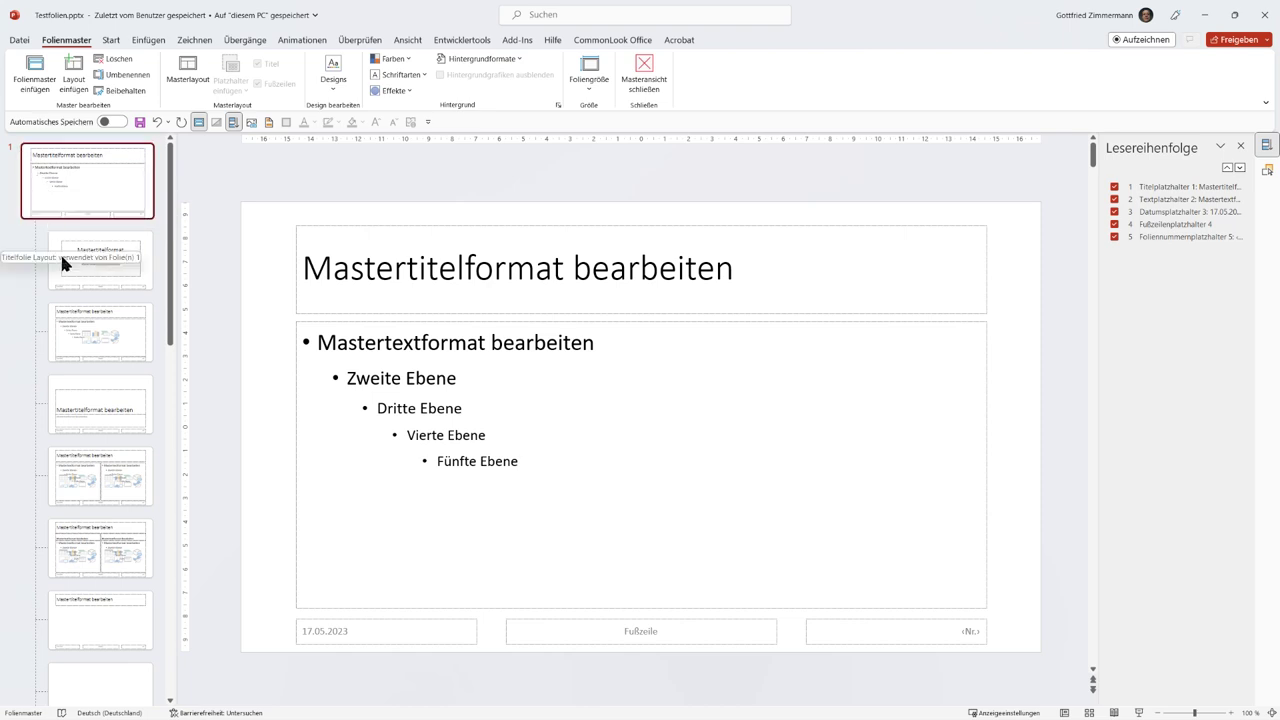
left_click(108, 263)
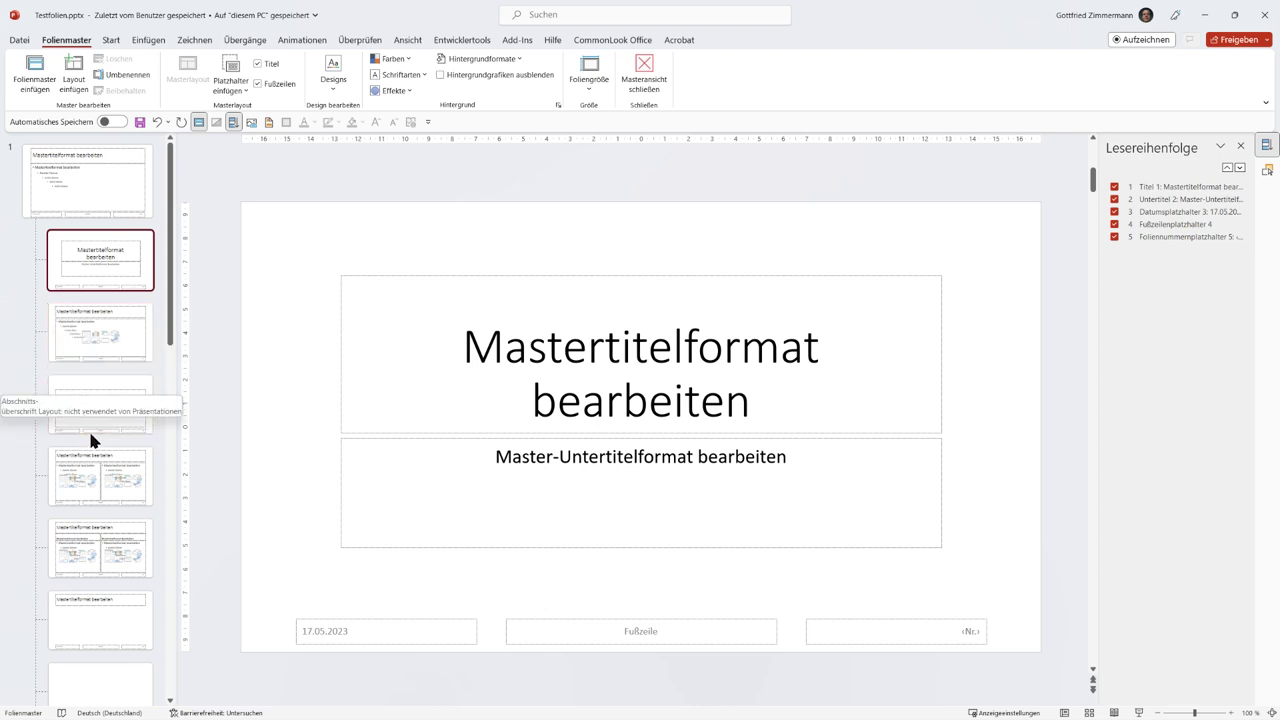
scroll(88, 428, "down", 2)
scroll(88, 425, "down", 3)
scroll(85, 418, "down", 3)
scroll(85, 418, "down", 3)
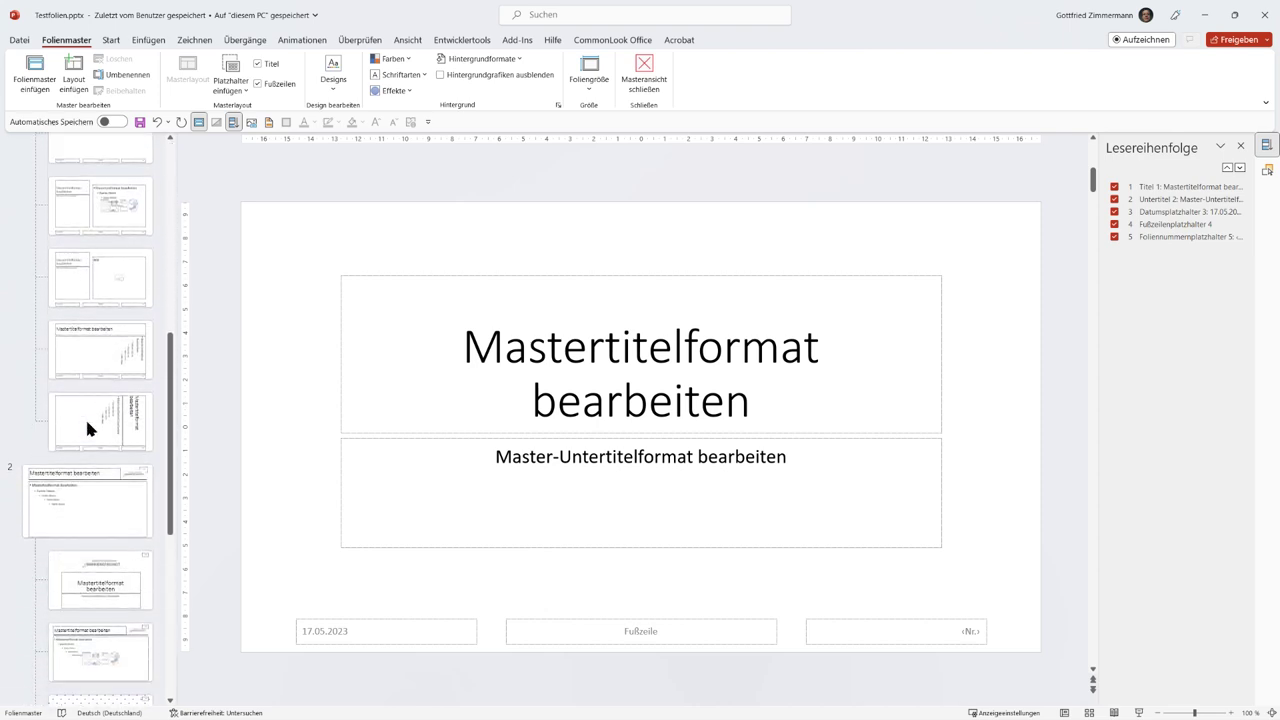
scroll(85, 417, "down", 3)
scroll(85, 416, "down", 3)
scroll(85, 416, "up", 3)
scroll(80, 411, "up", 3)
scroll(80, 409, "up", 2)
scroll(82, 411, "up", 3)
scroll(83, 412, "up", 3)
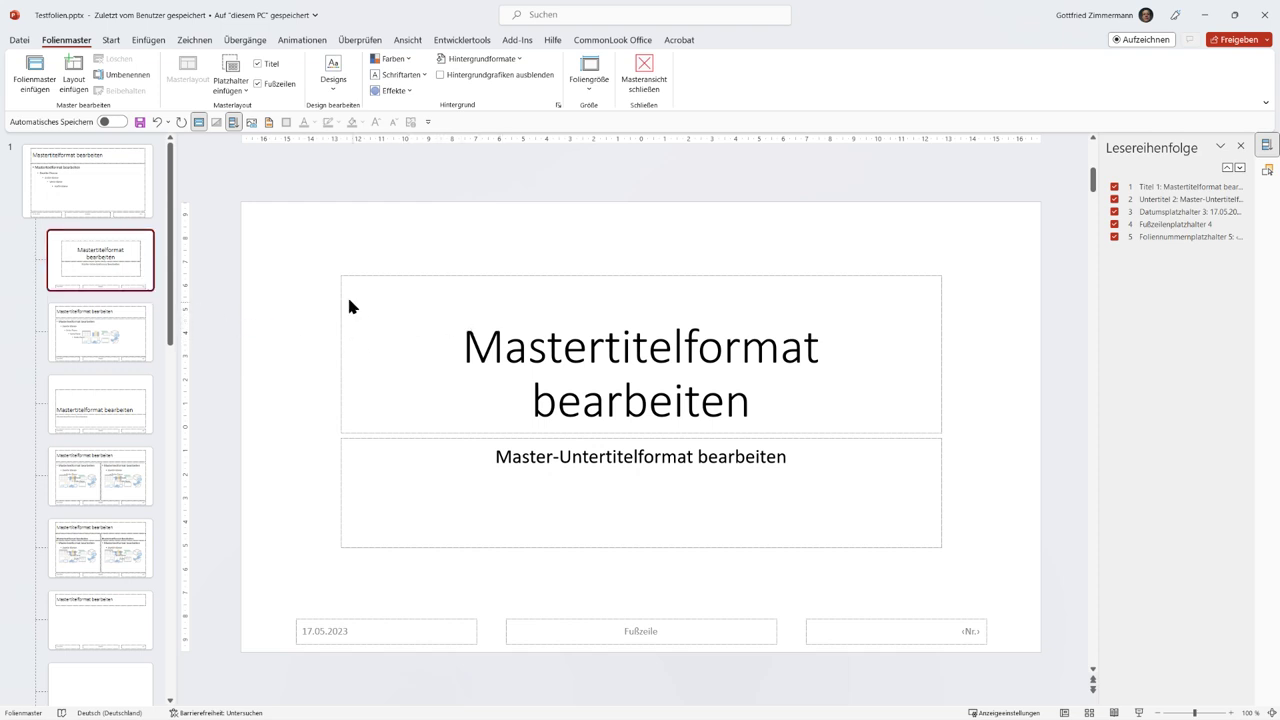
left_click(240, 99)
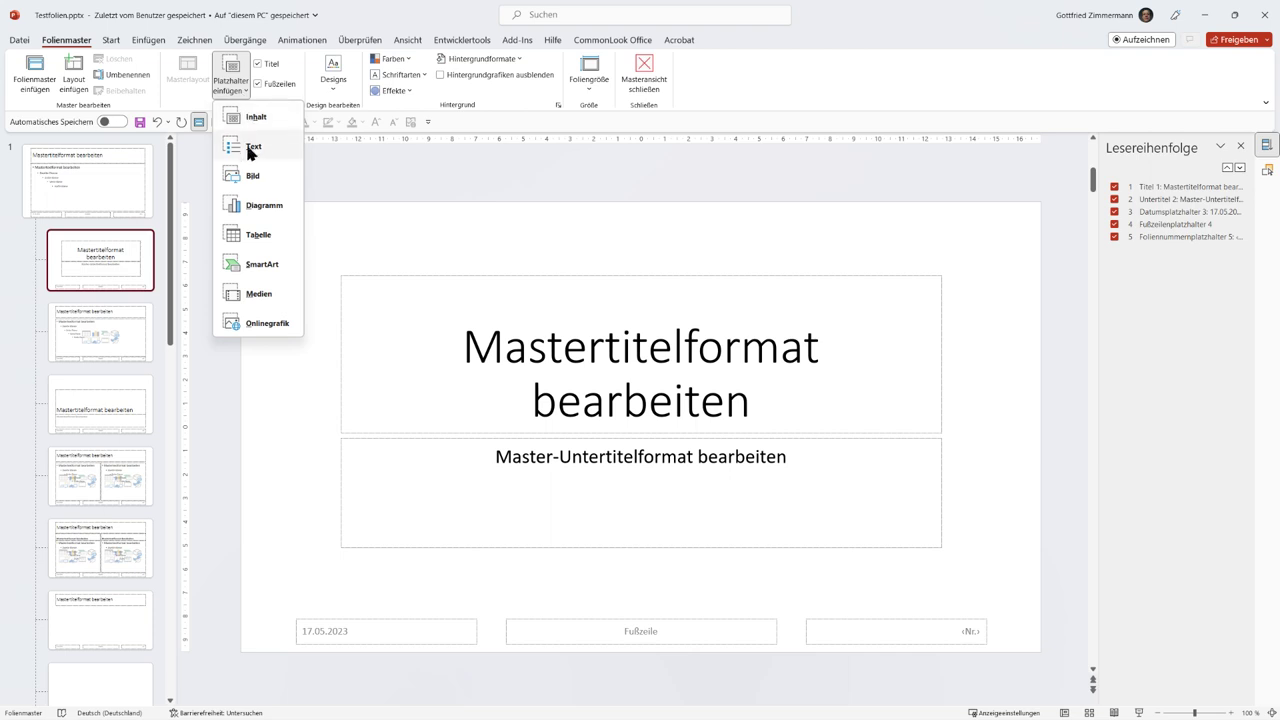
left_click(369, 162)
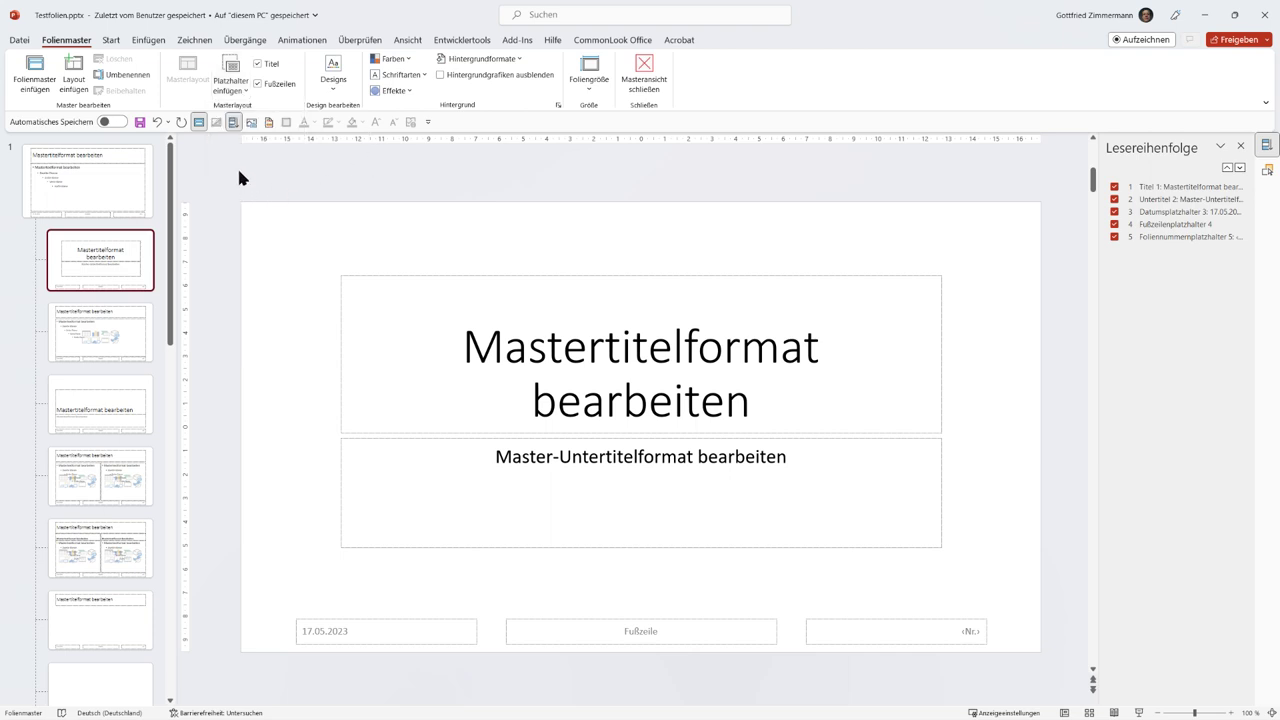
left_click(644, 79)
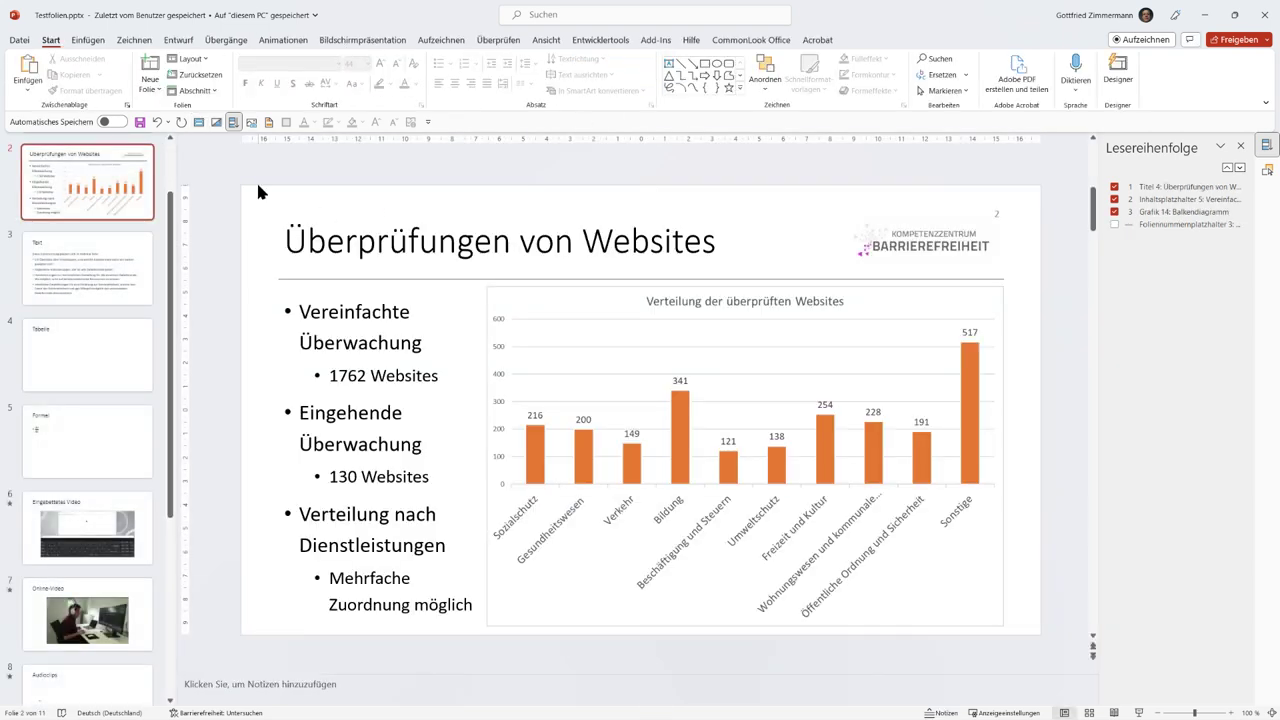
key("ctrl+m")
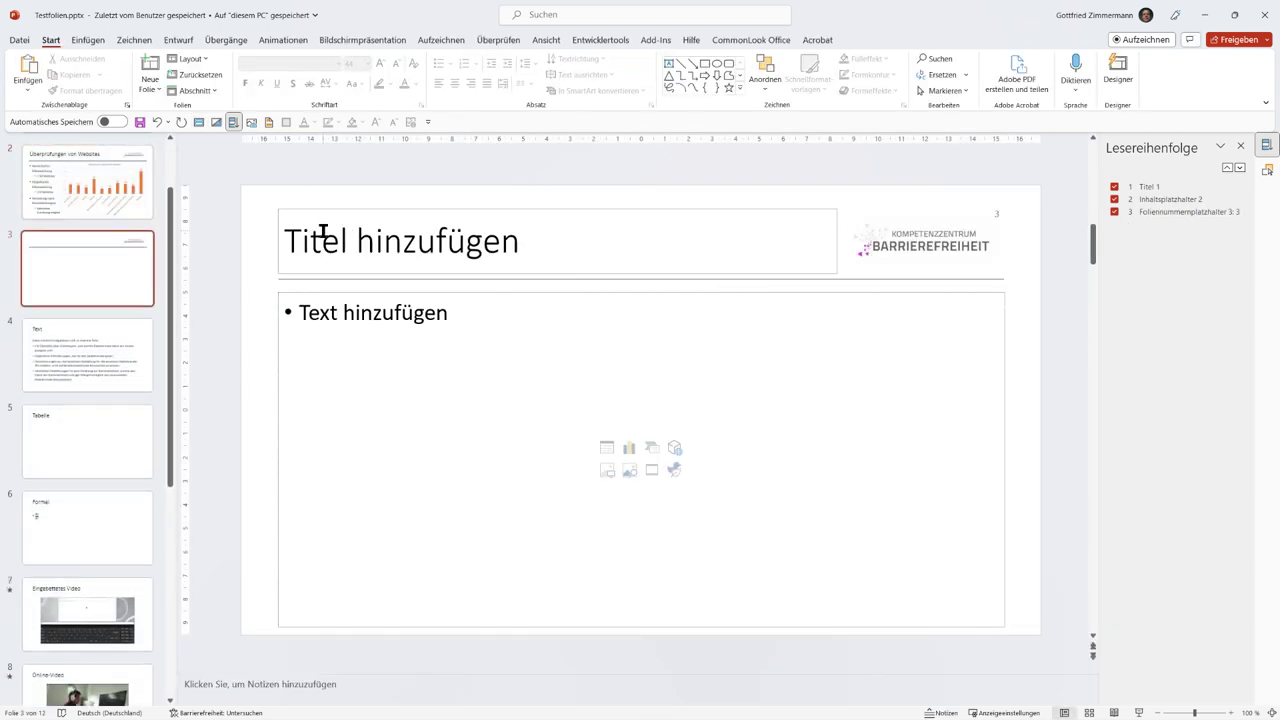
left_click(339, 243)
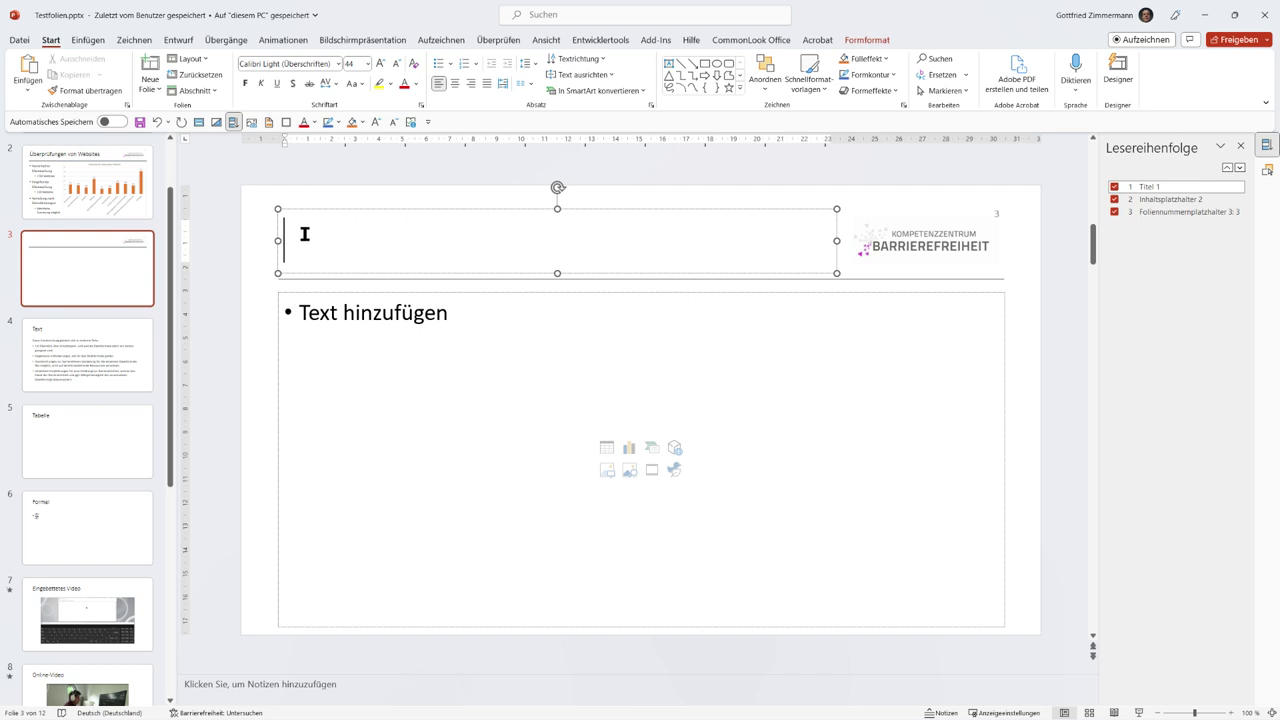
left_click(318, 321)
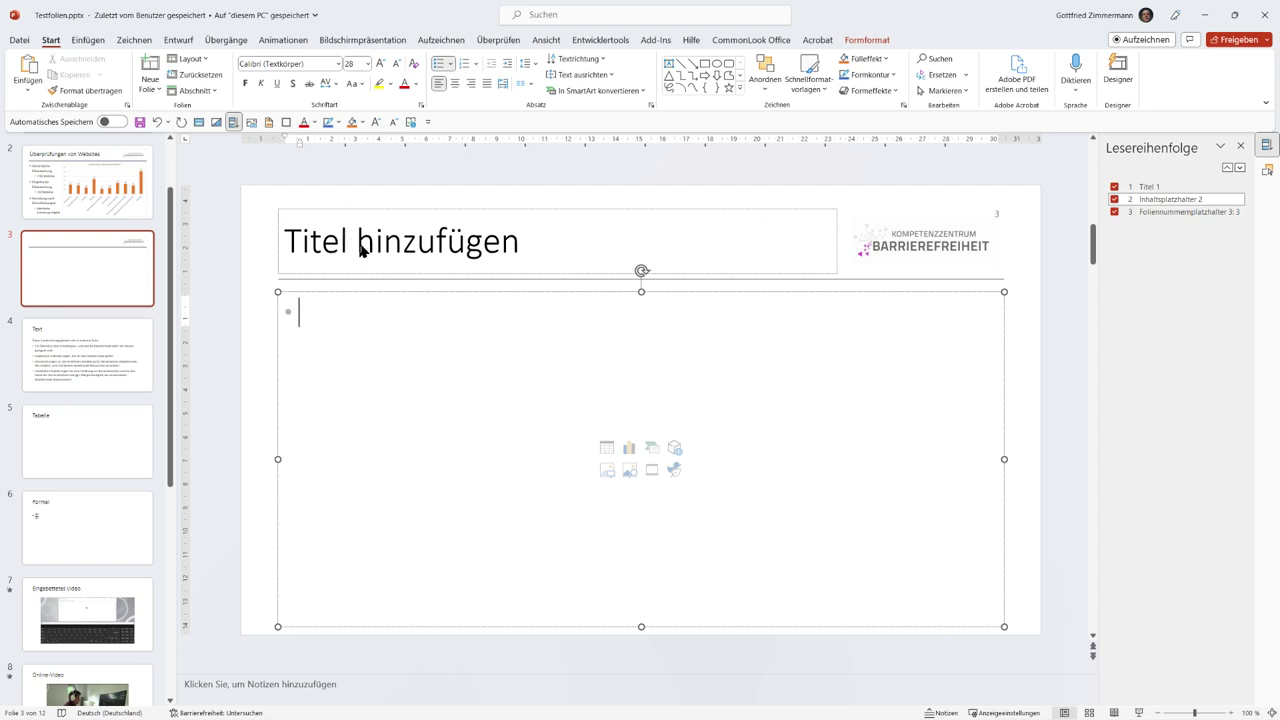
left_click(260, 288)
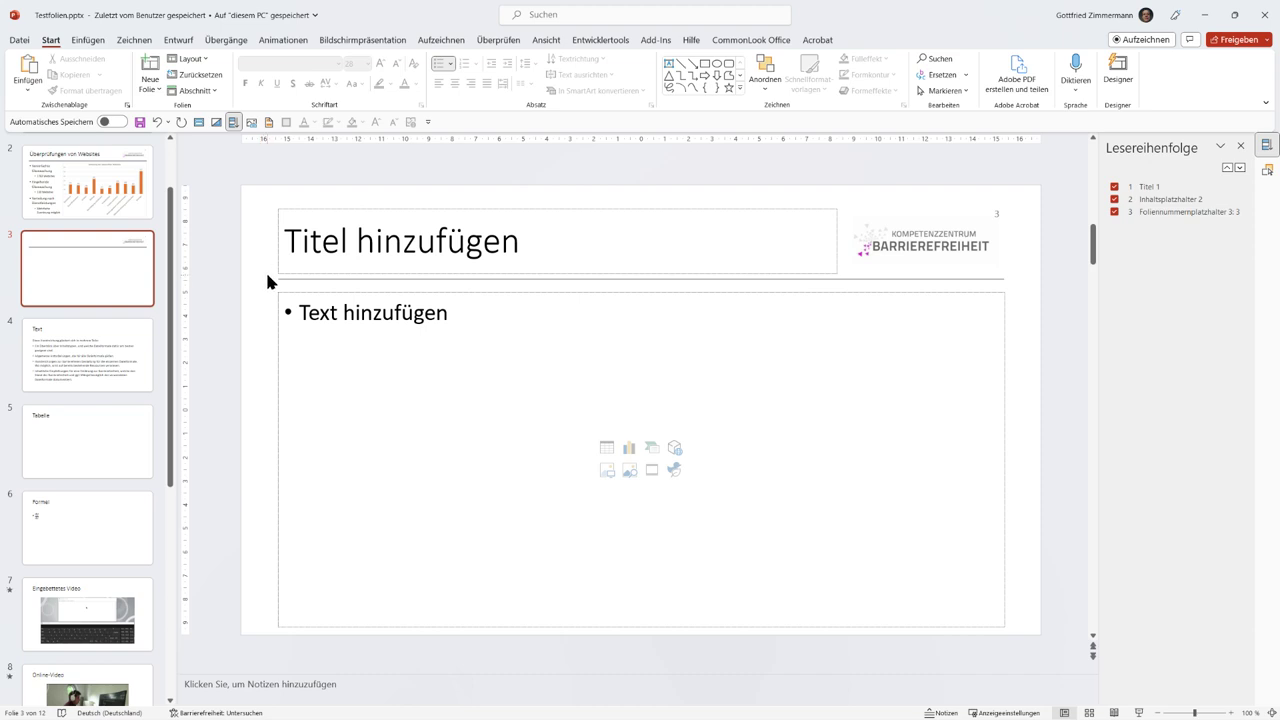
key("Page_Up")
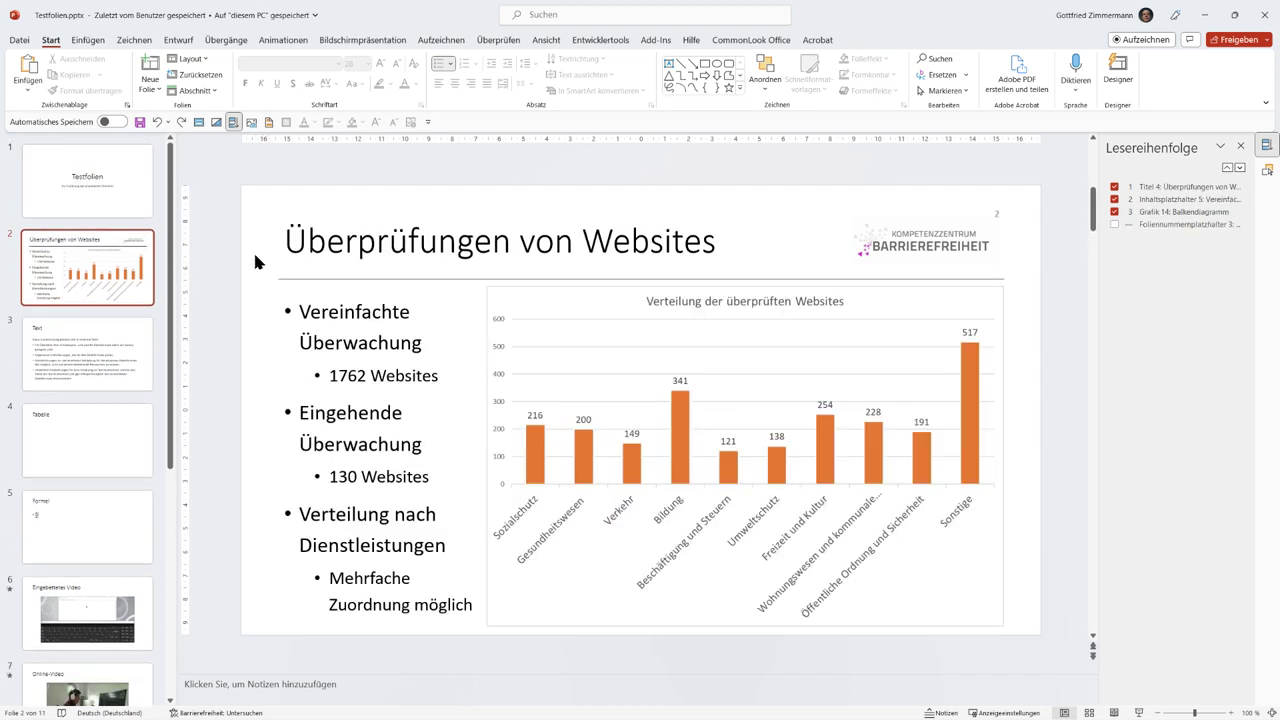
key("alt+Tab")
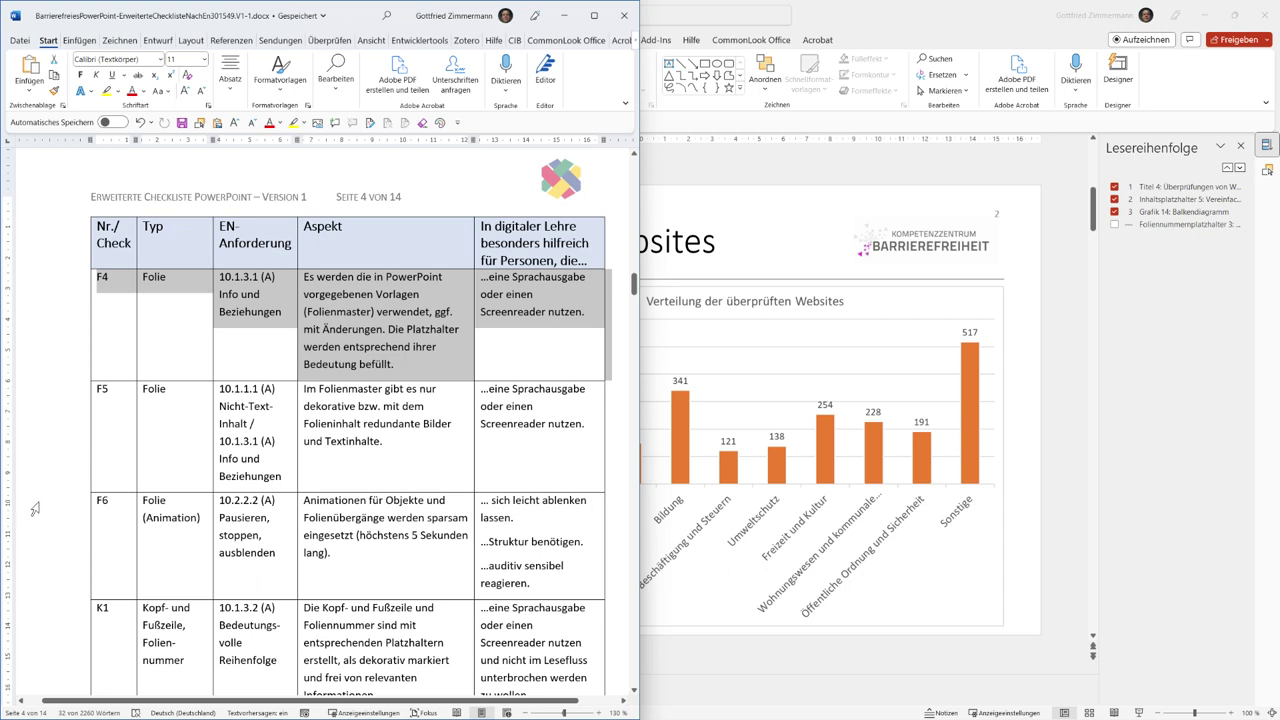
left_click(53, 440)
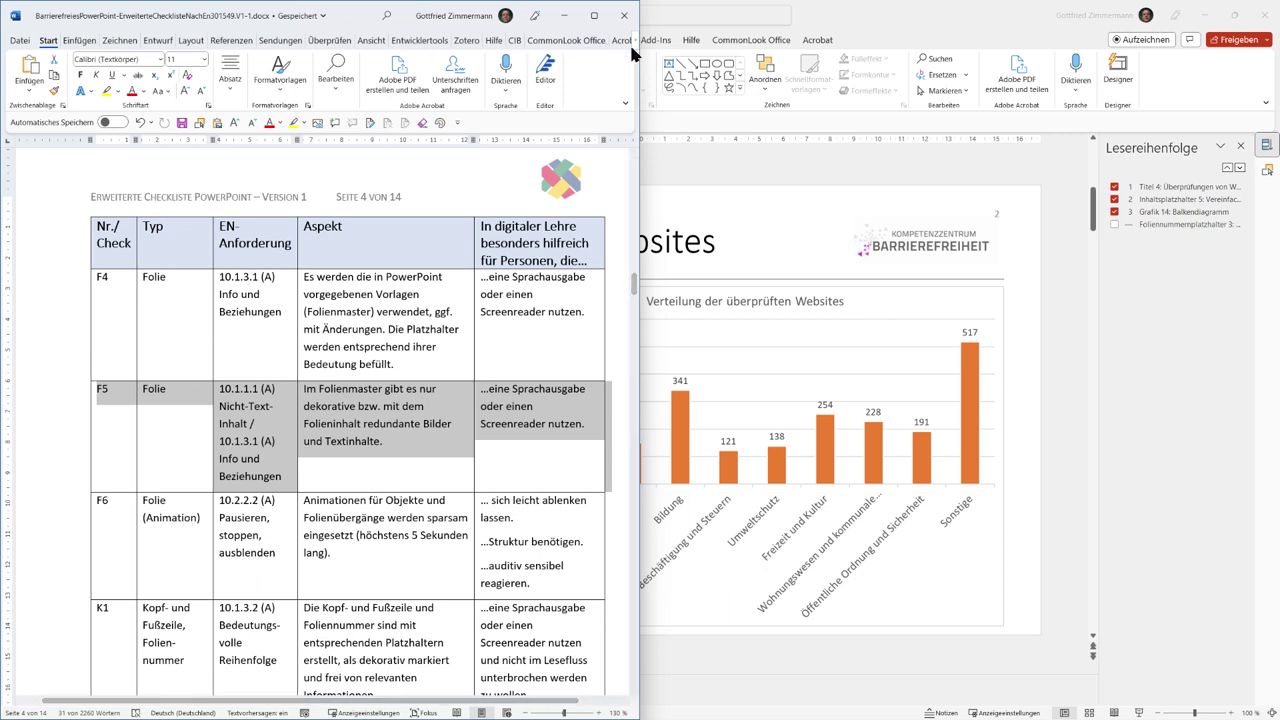
left_click(708, 155)
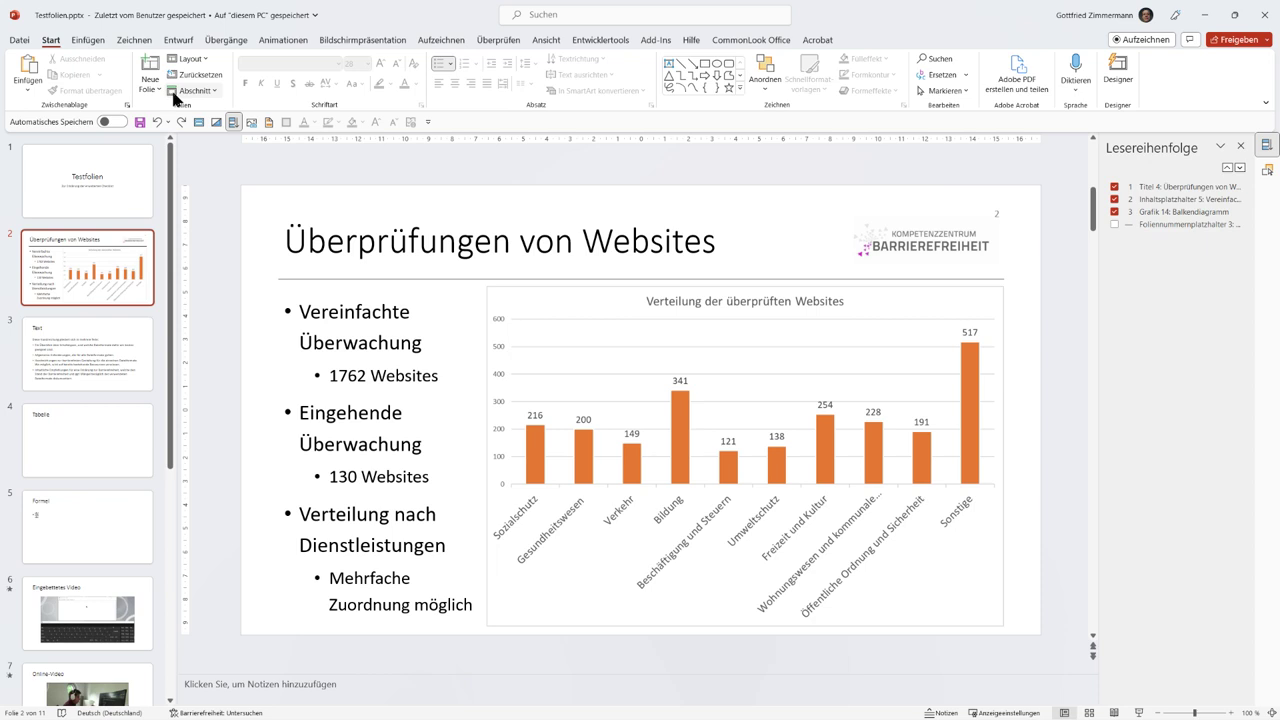
left_click(200, 122)
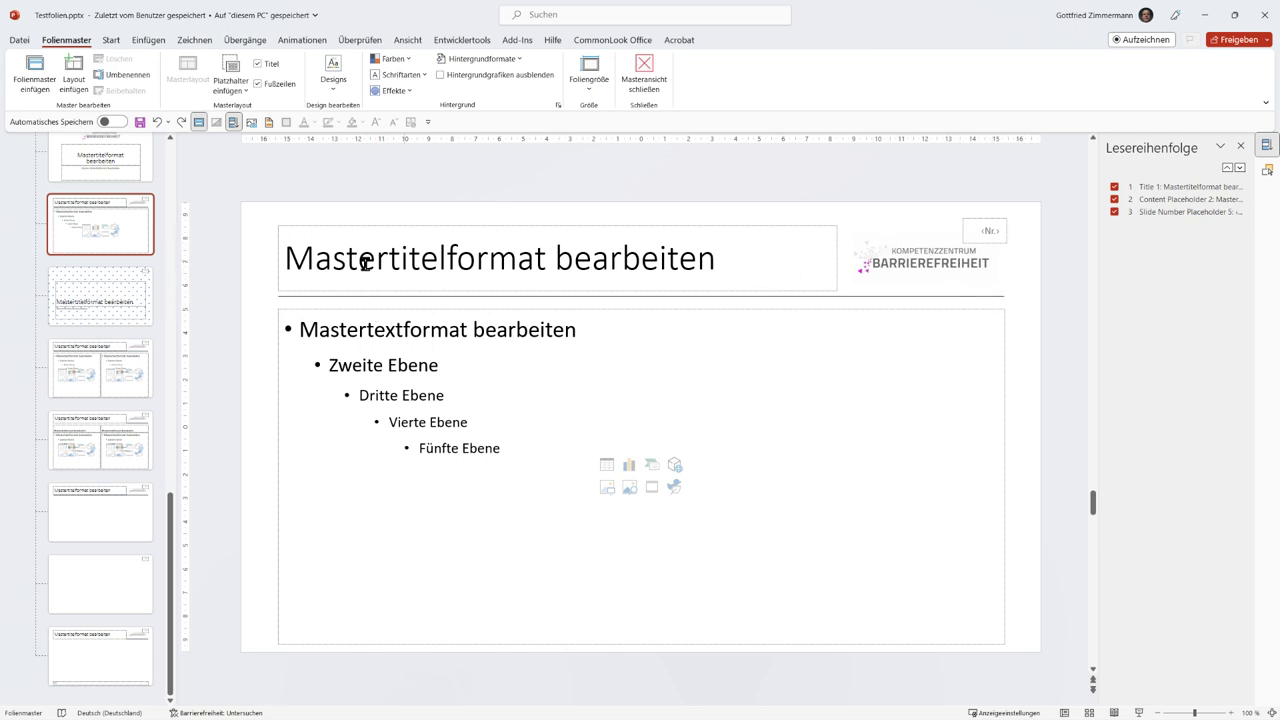
scroll(137, 277, "up", 5)
scroll(135, 275, "up", 5)
scroll(135, 275, "up", 5)
scroll(135, 275, "up", 5)
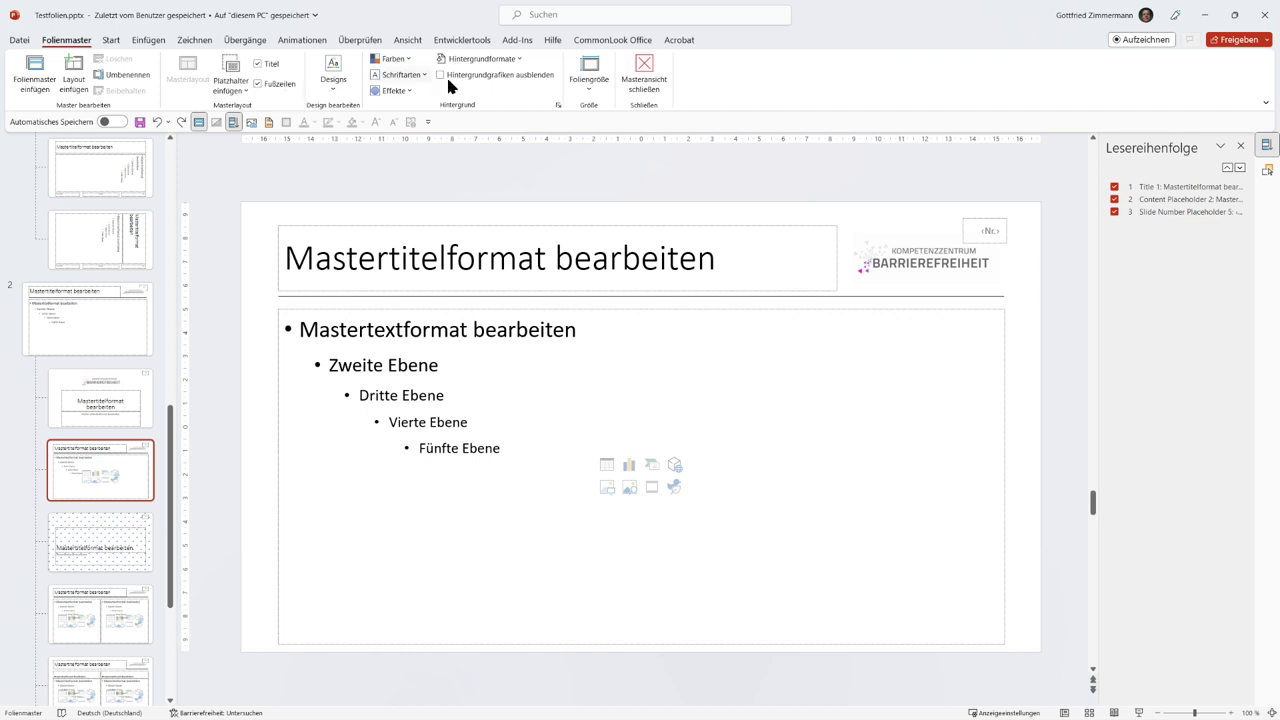
left_click(633, 81)
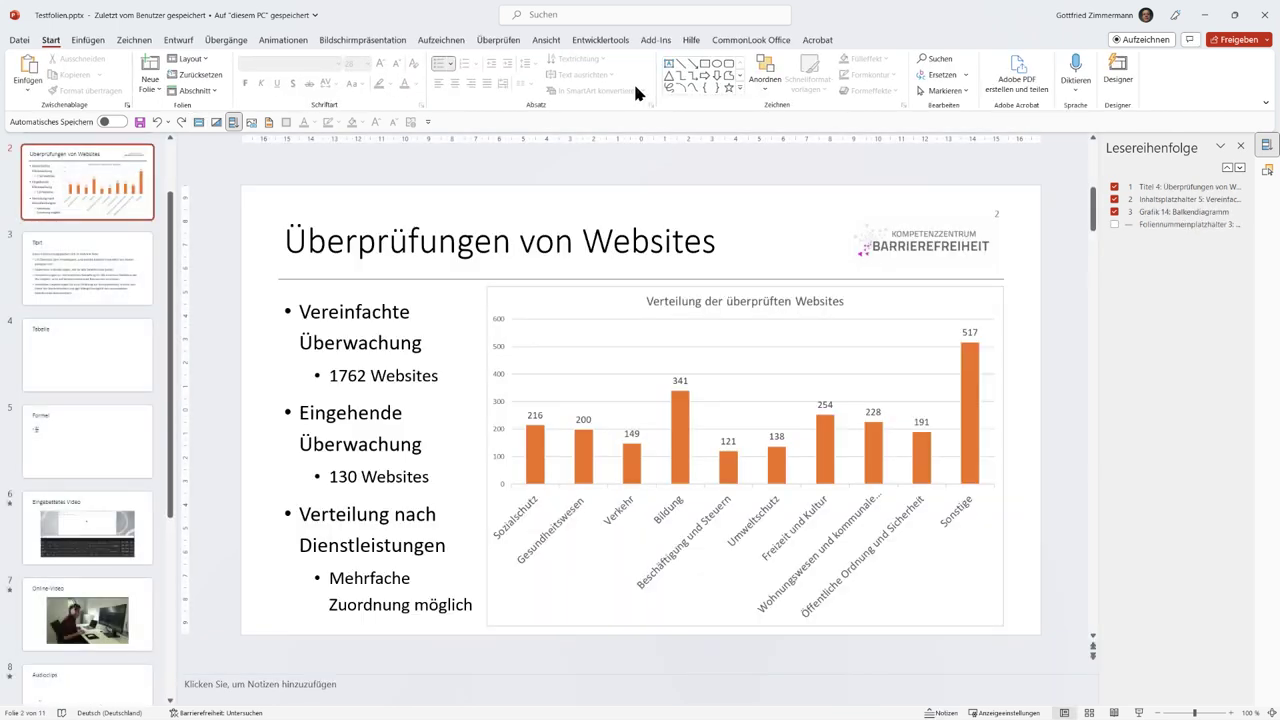
key("alt+Tab")
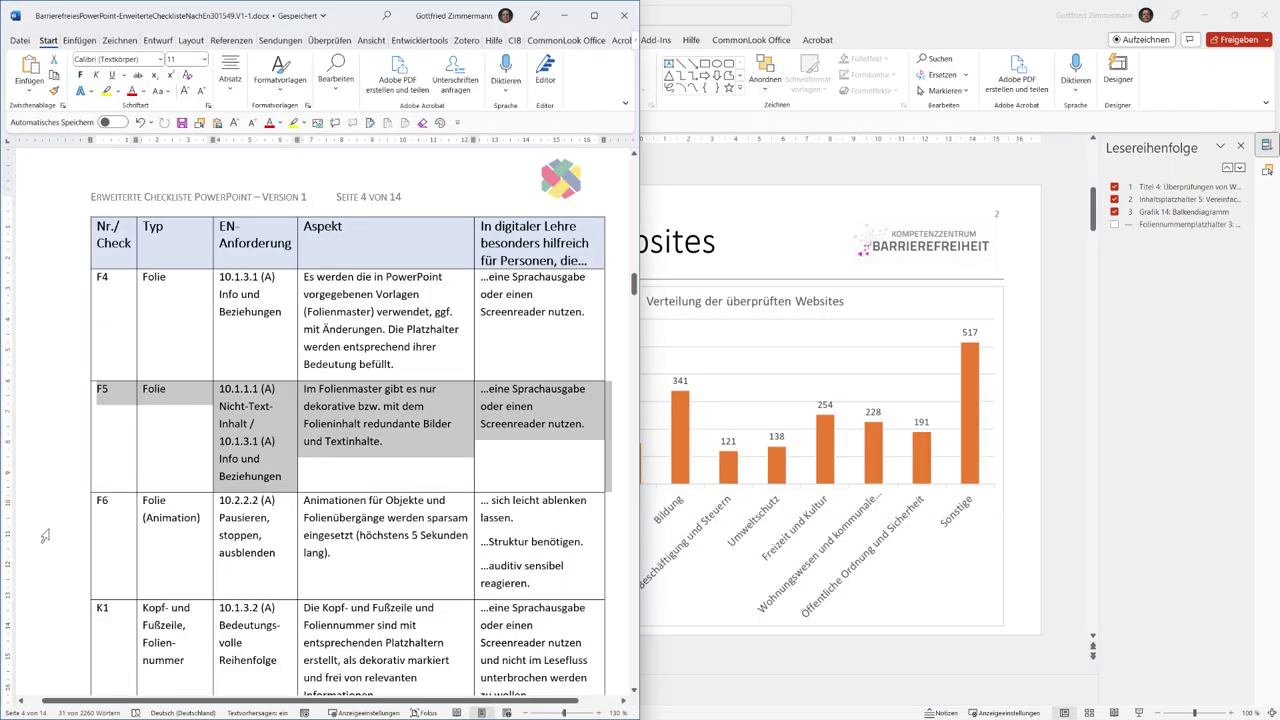
left_click(63, 558)
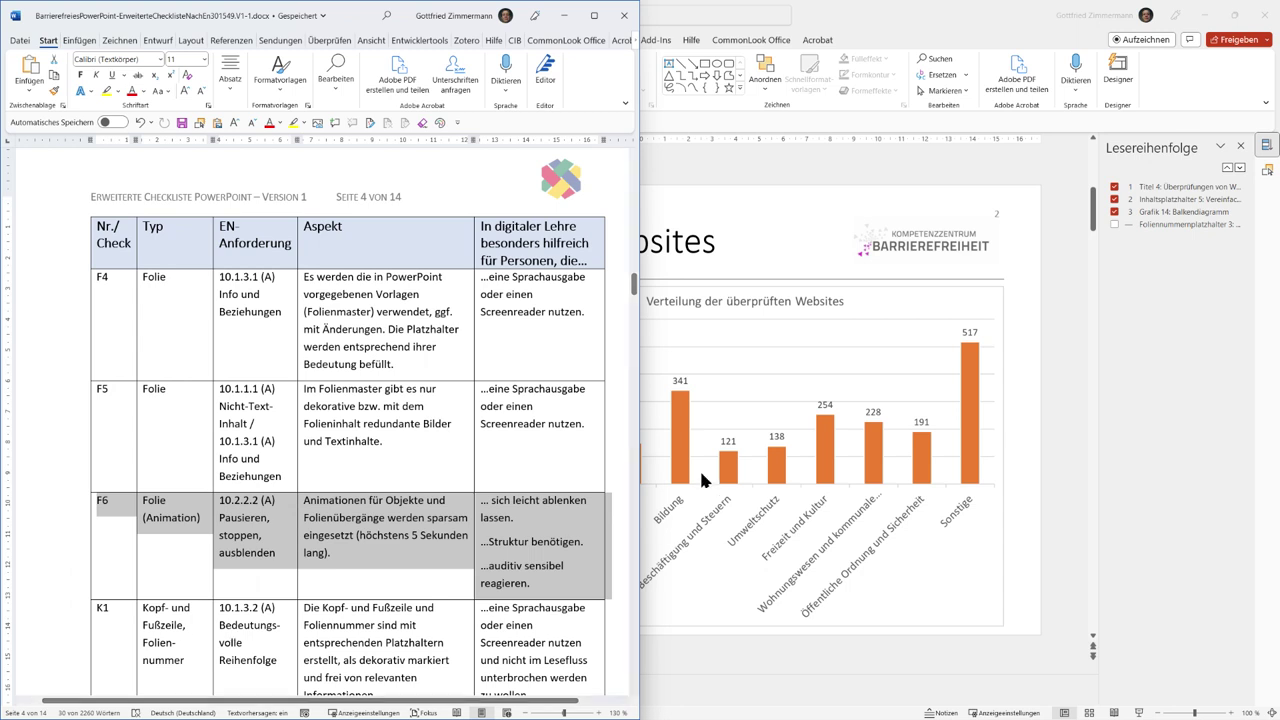
left_click(970, 165)
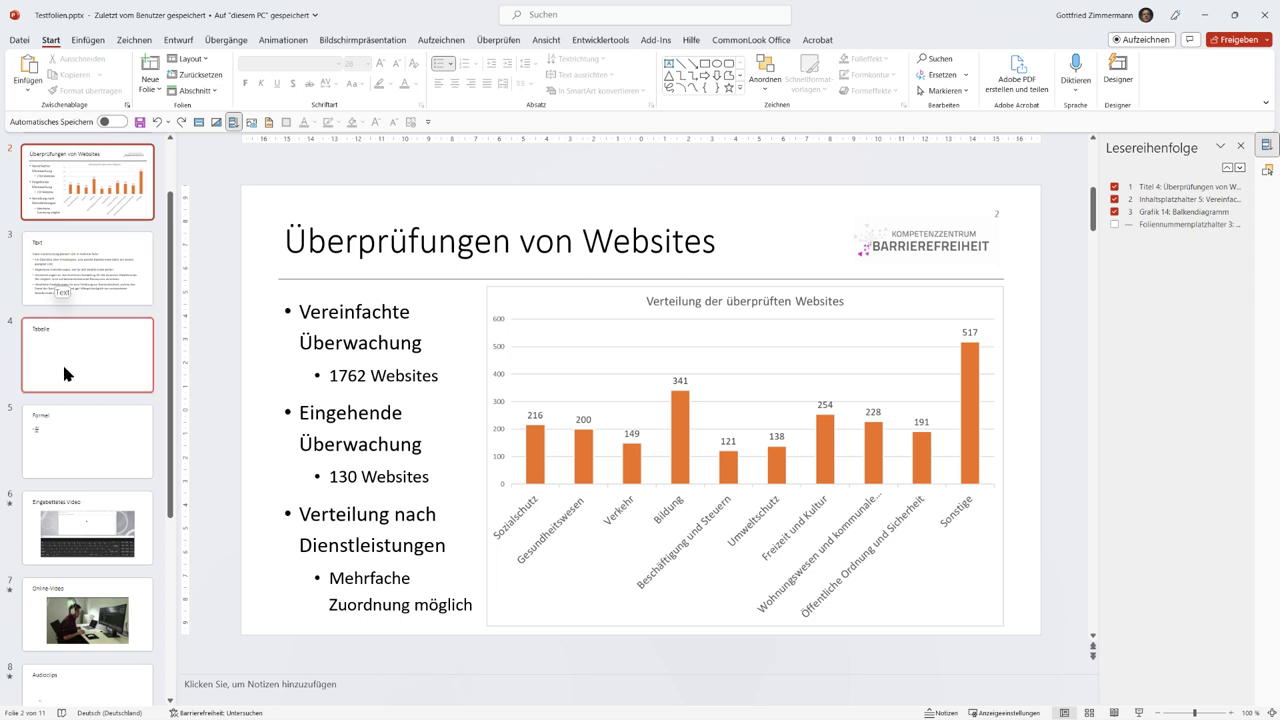
left_click(524, 316)
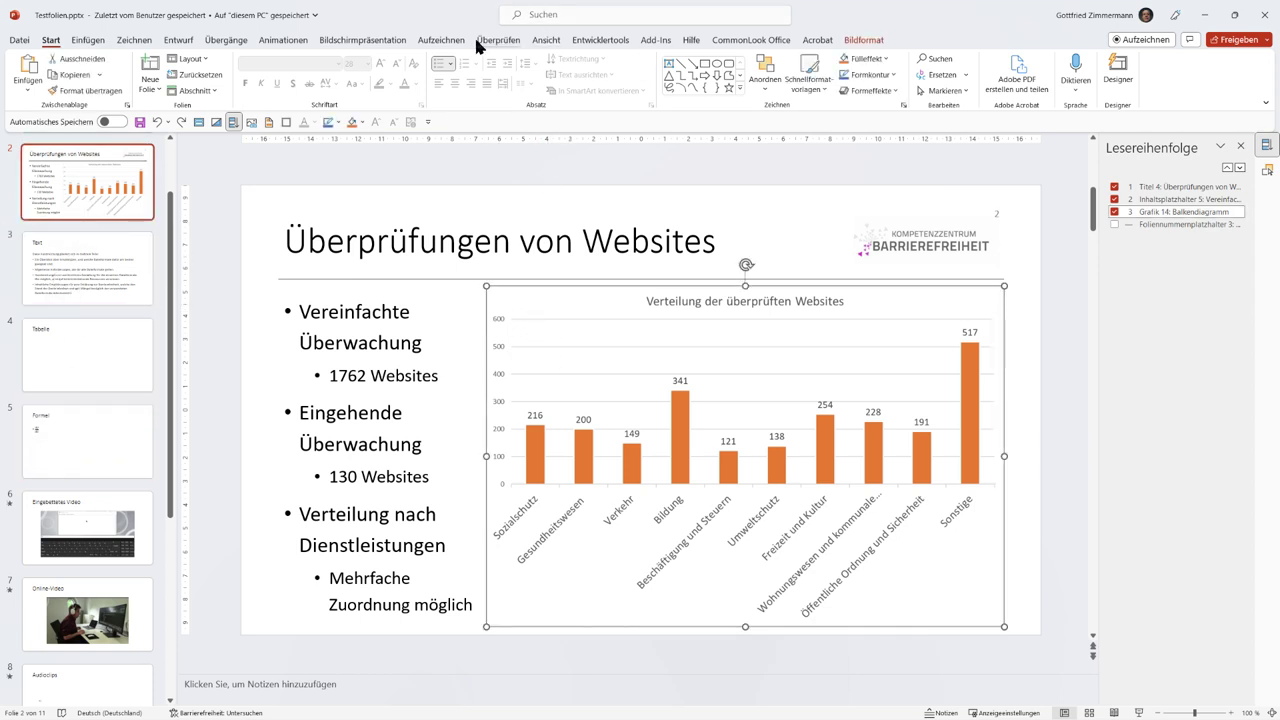
Step: Give slide 2's chart an Einfliegen animation, deleting the duplicate fly-in that was added
left_click(283, 42)
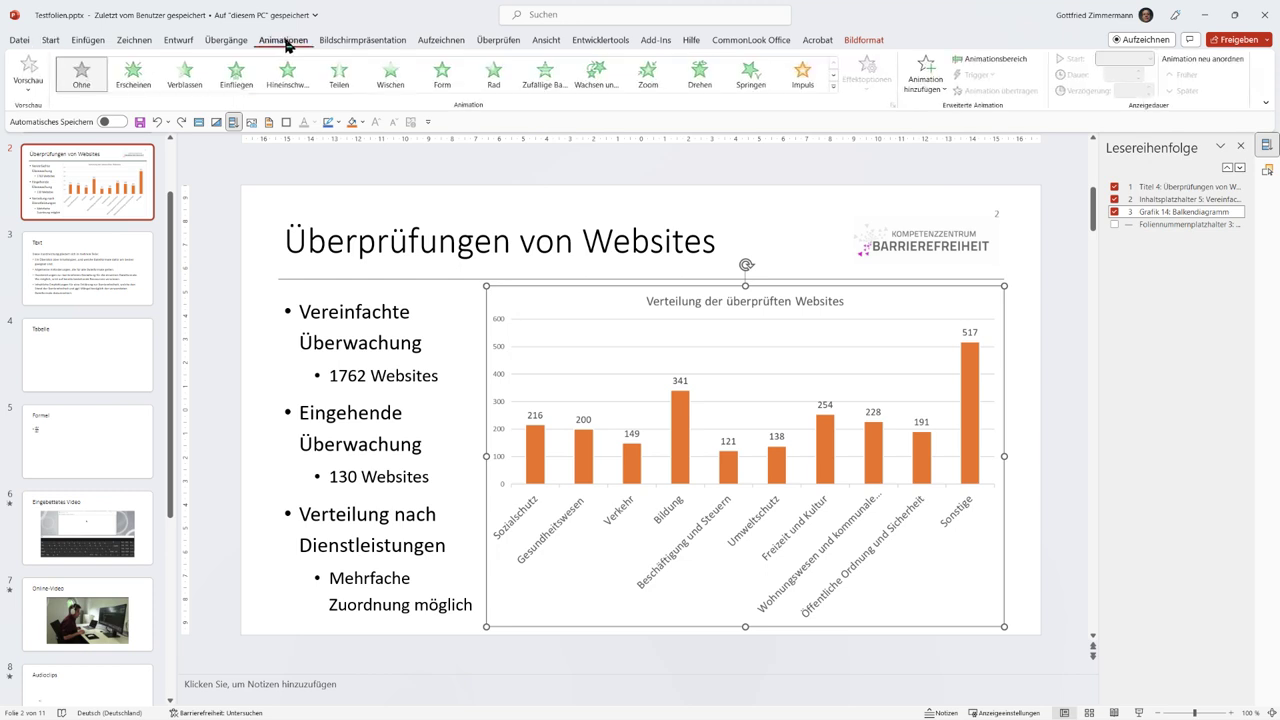
left_click(235, 80)
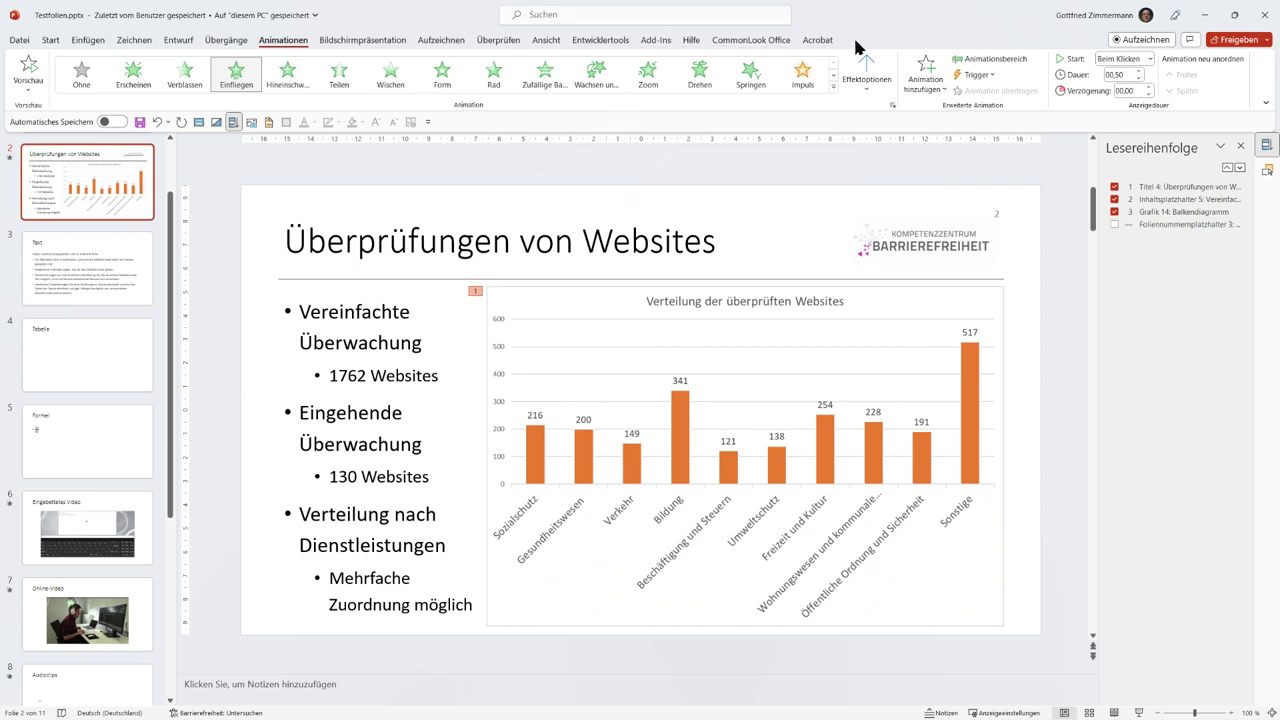
left_click(934, 86)
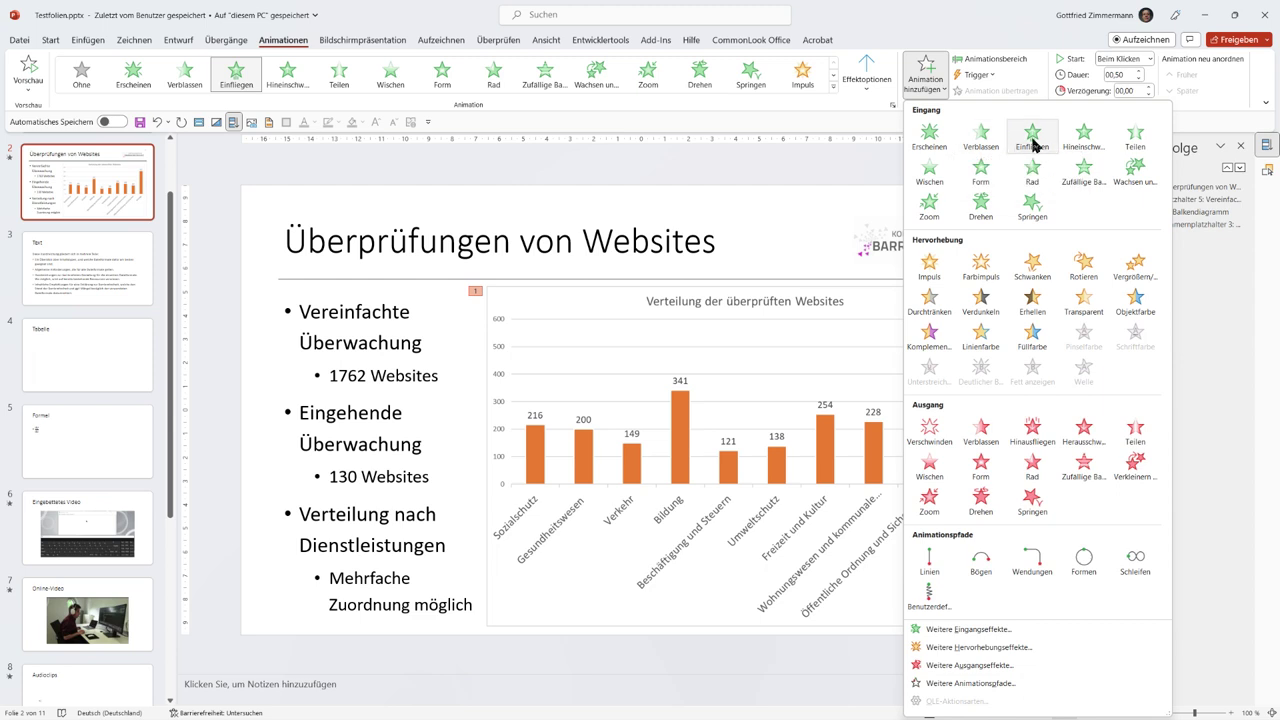
left_click(1031, 134)
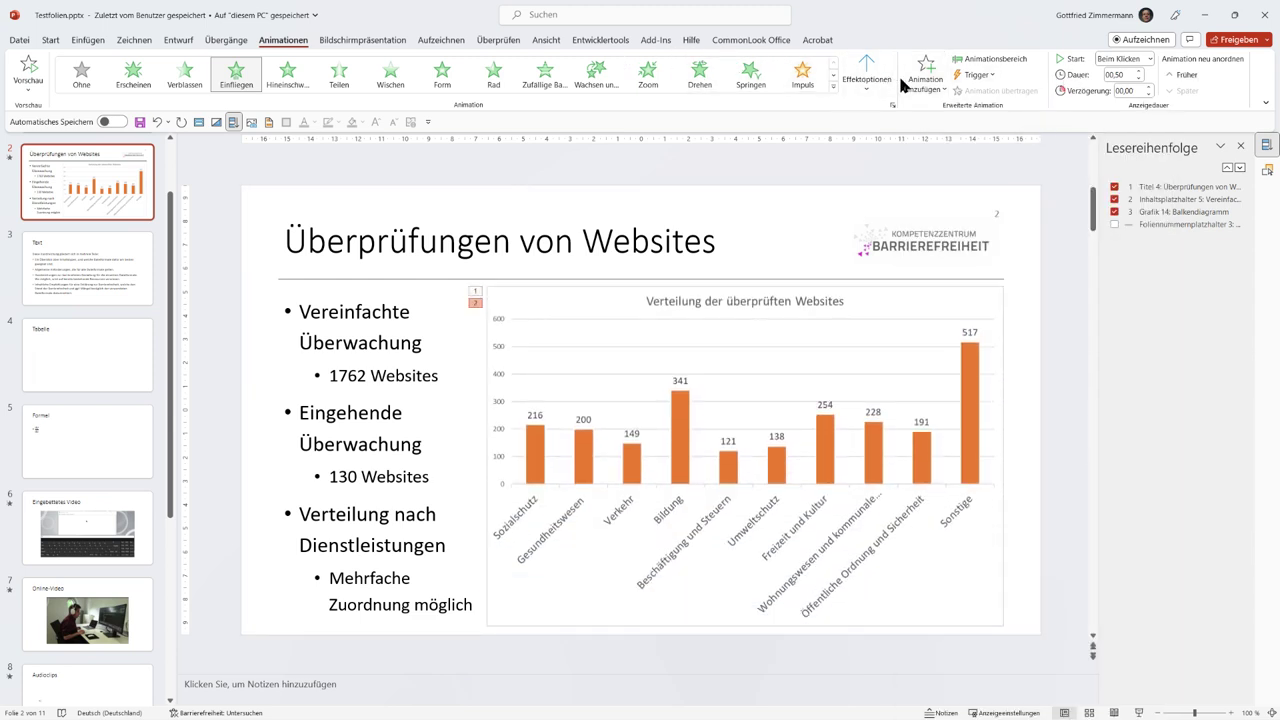
left_click(1000, 60)
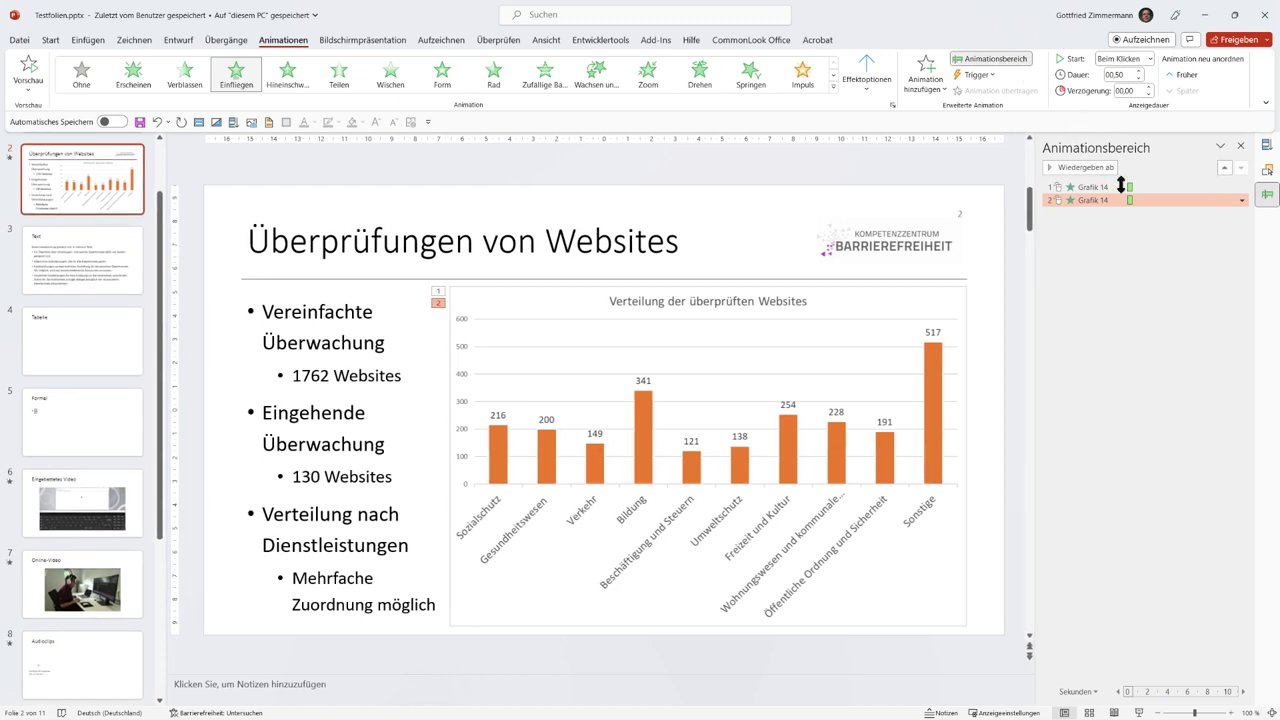
left_click_drag(1112, 198, 1098, 180)
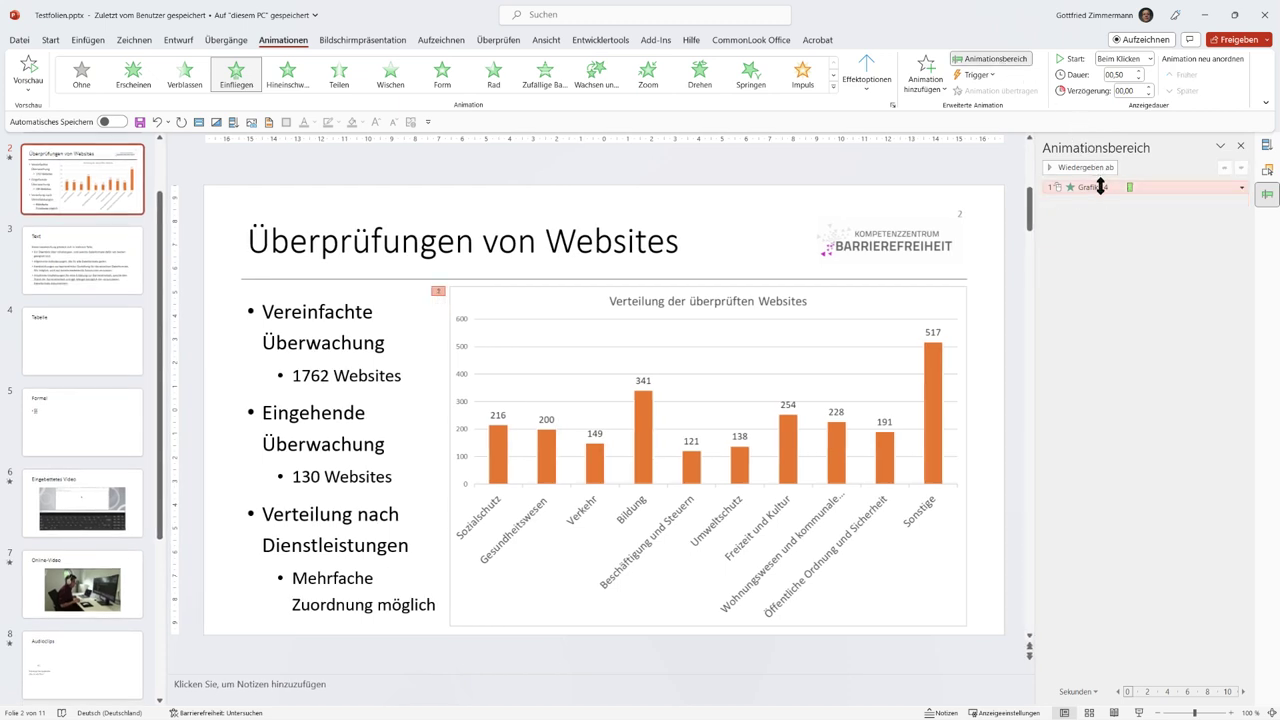
key("Delete")
Step: Inspect Grafik 14's timing (on click, delay 0, 0.5 seconds) and cancel without changes
left_click(1242, 187)
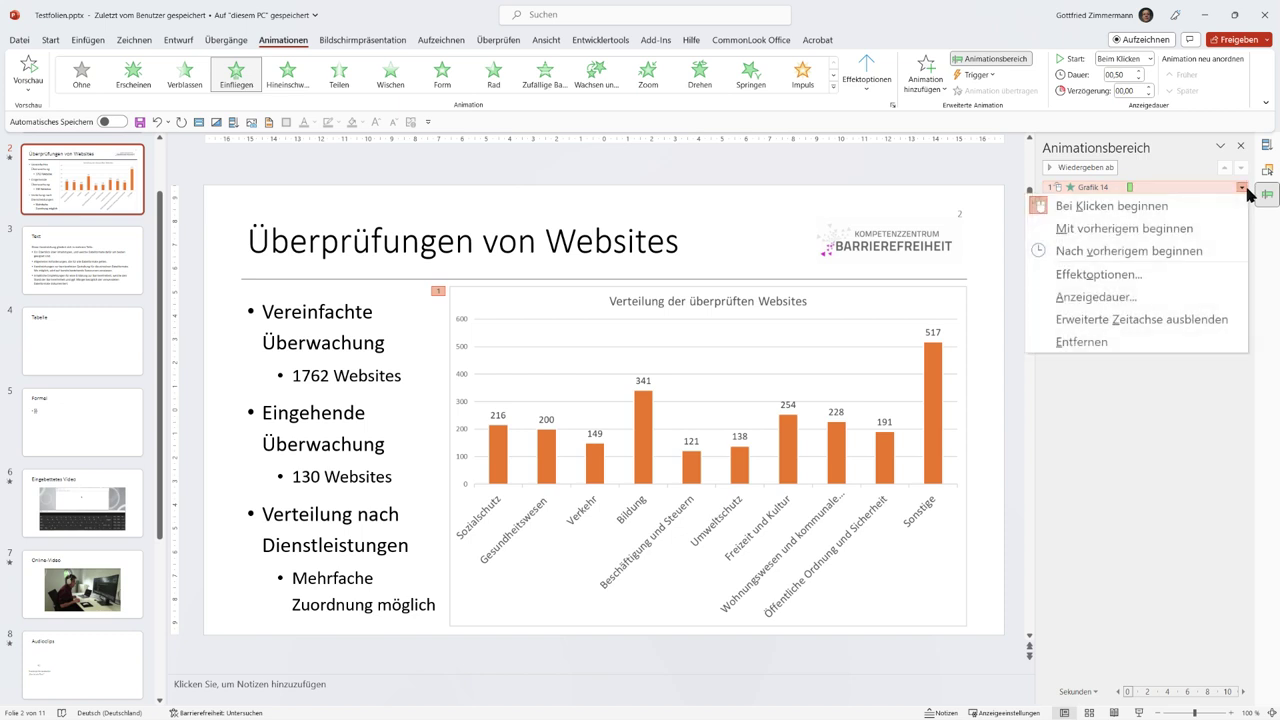
left_click(1100, 297)
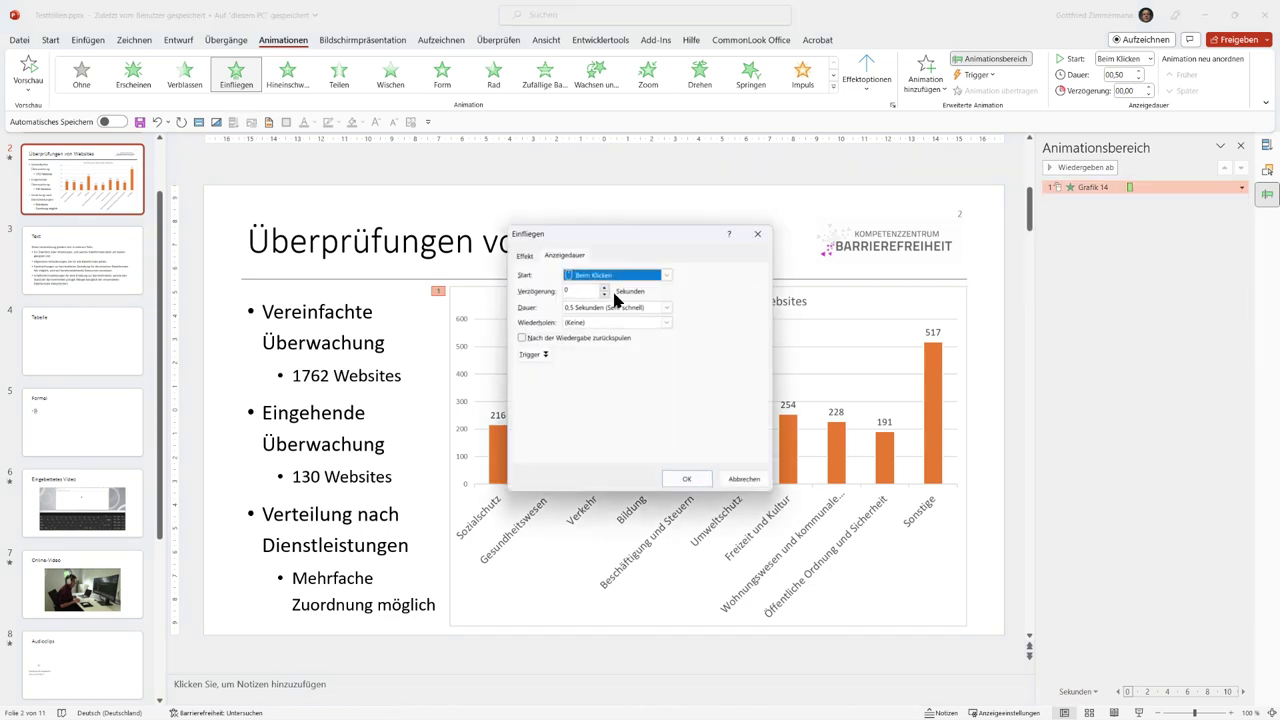
left_click(665, 309)
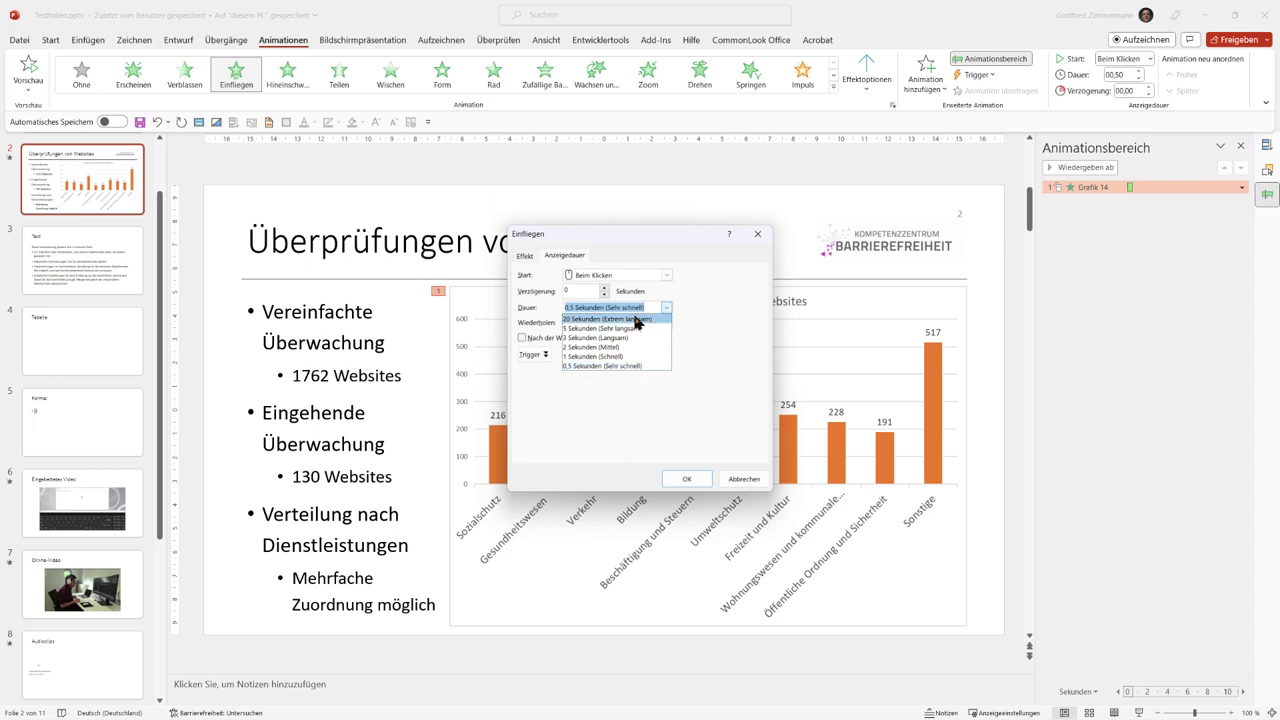
left_click(710, 280)
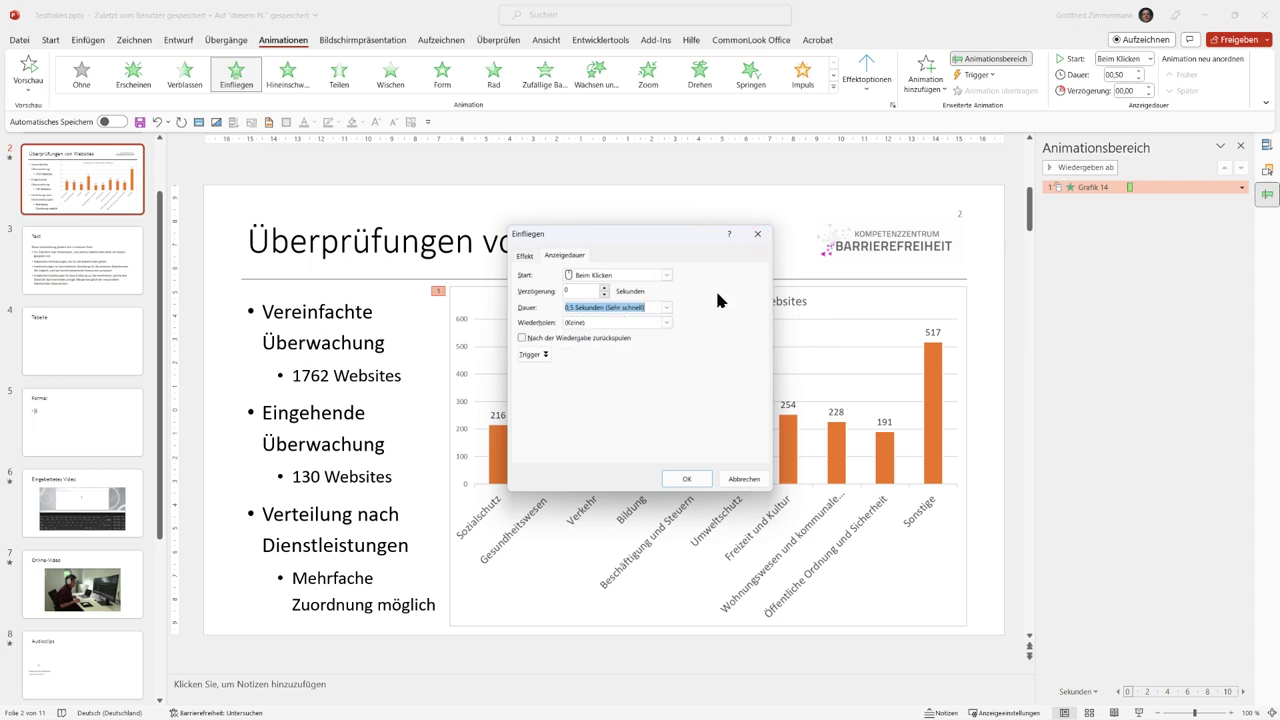
left_click(744, 479)
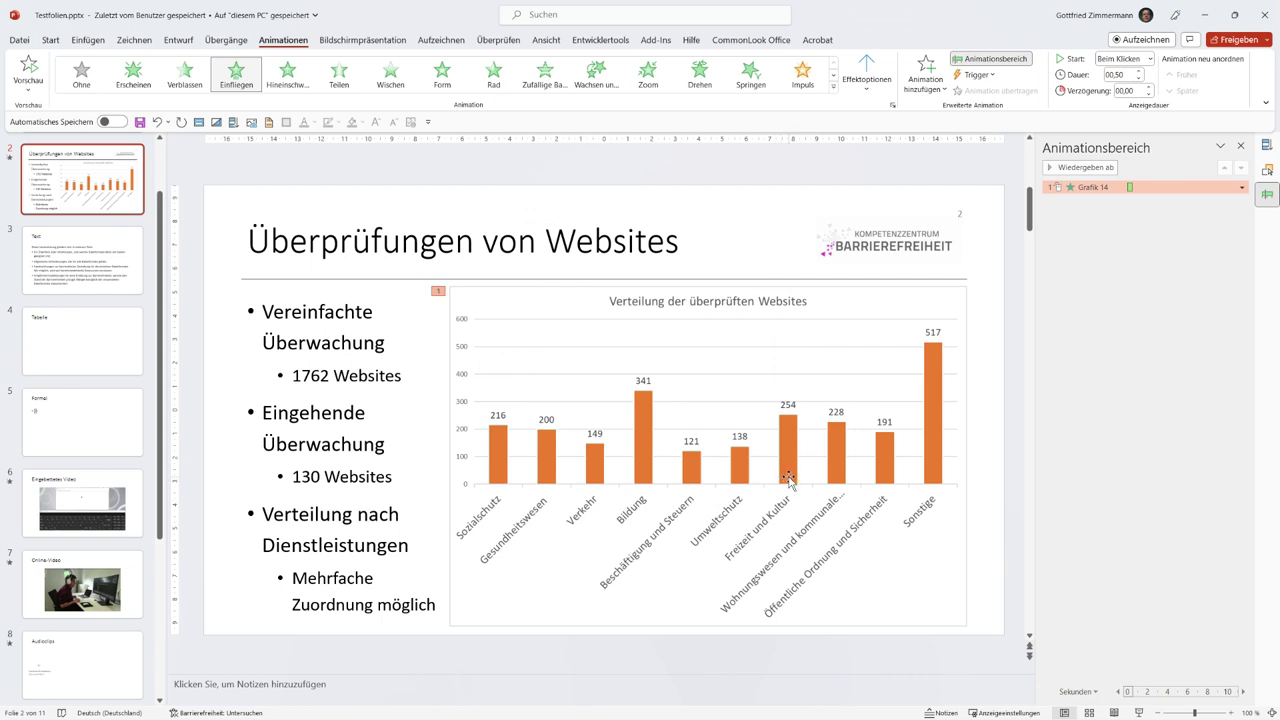
Step: Undo the chart's fly-in animation and check row K1 on footer and slide number in the Word checklist
key("ctrl+z")
key("alt+Tab")
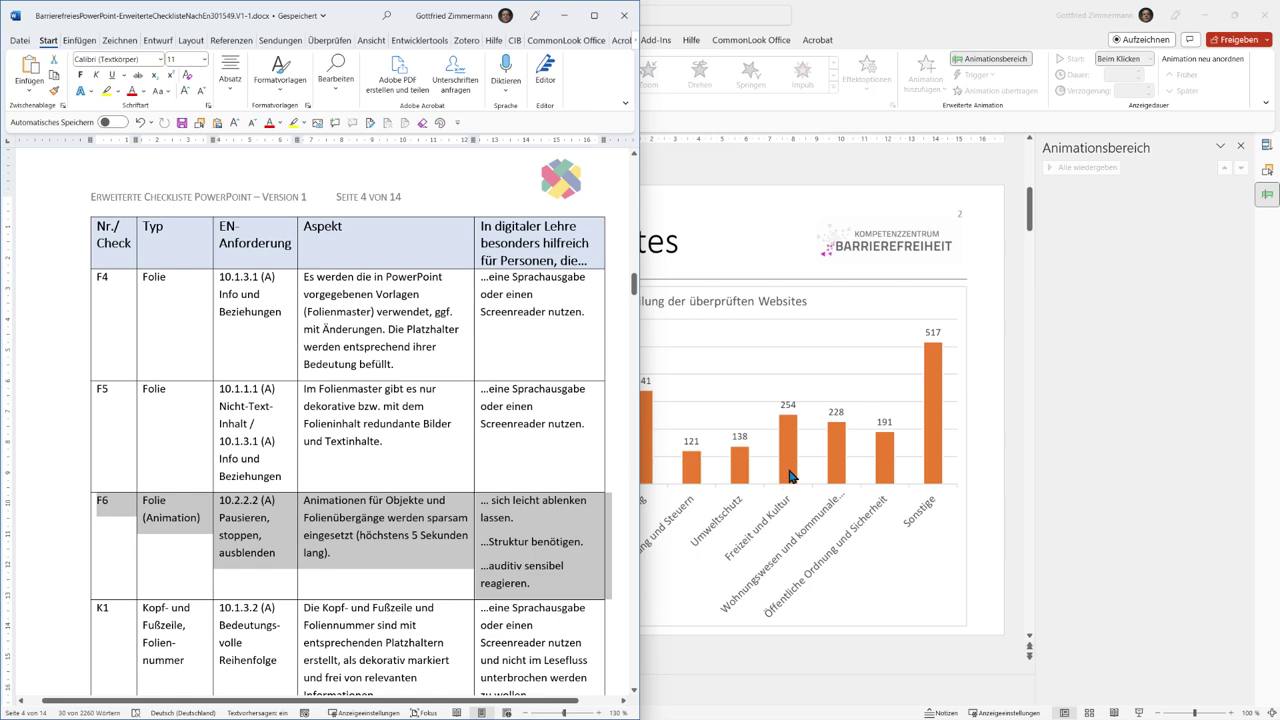
scroll(370, 372, "down", 1)
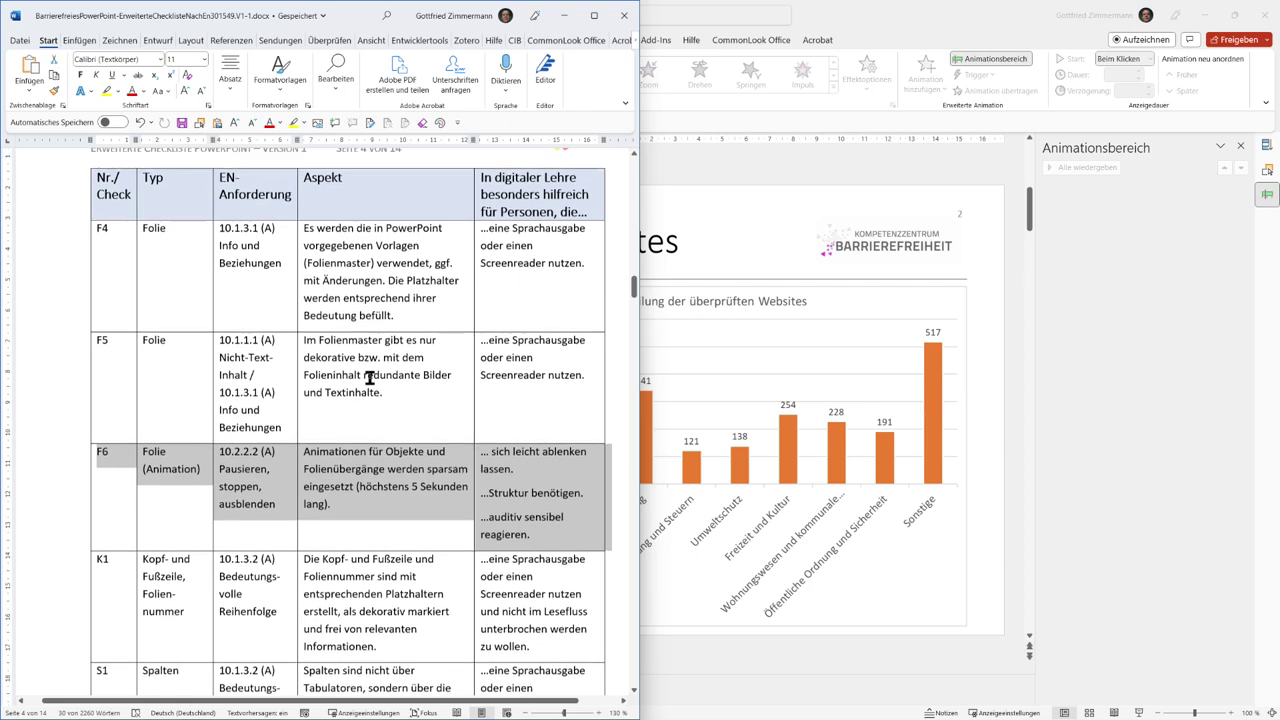
scroll(369, 377, "down", 1)
scroll(369, 377, "down", 1)
scroll(300, 380, "down", 1)
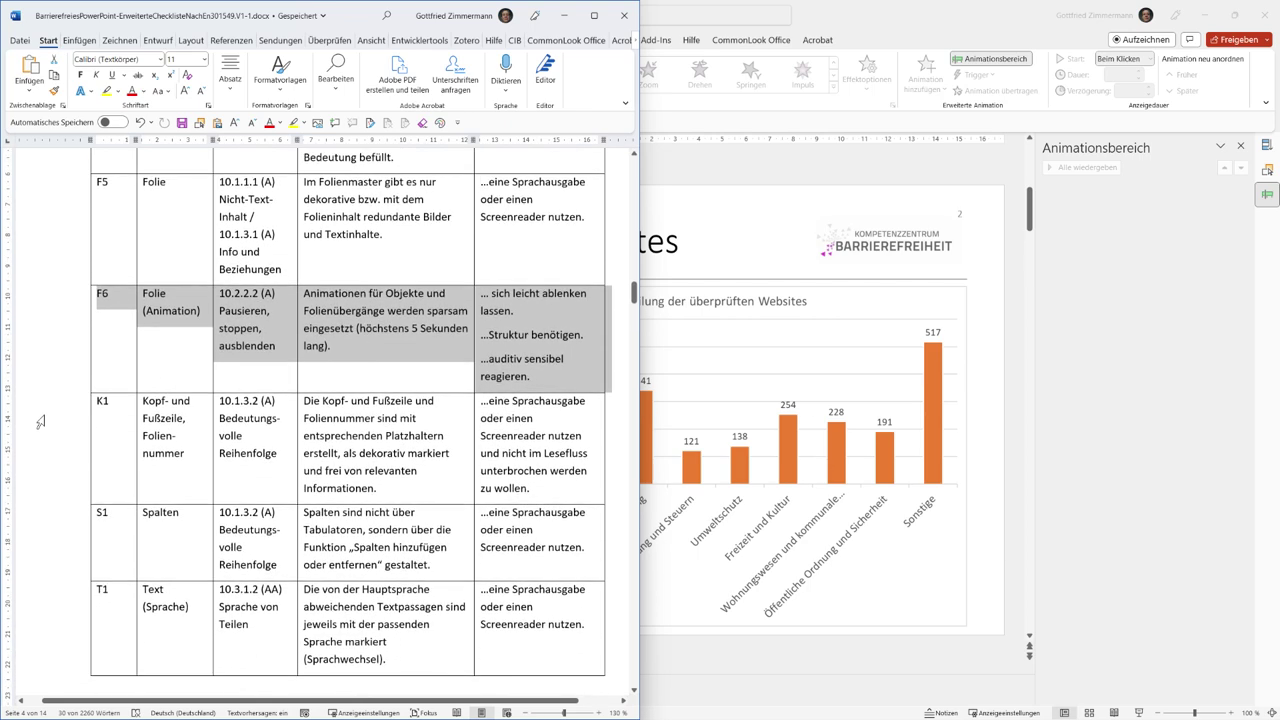
left_click(42, 423)
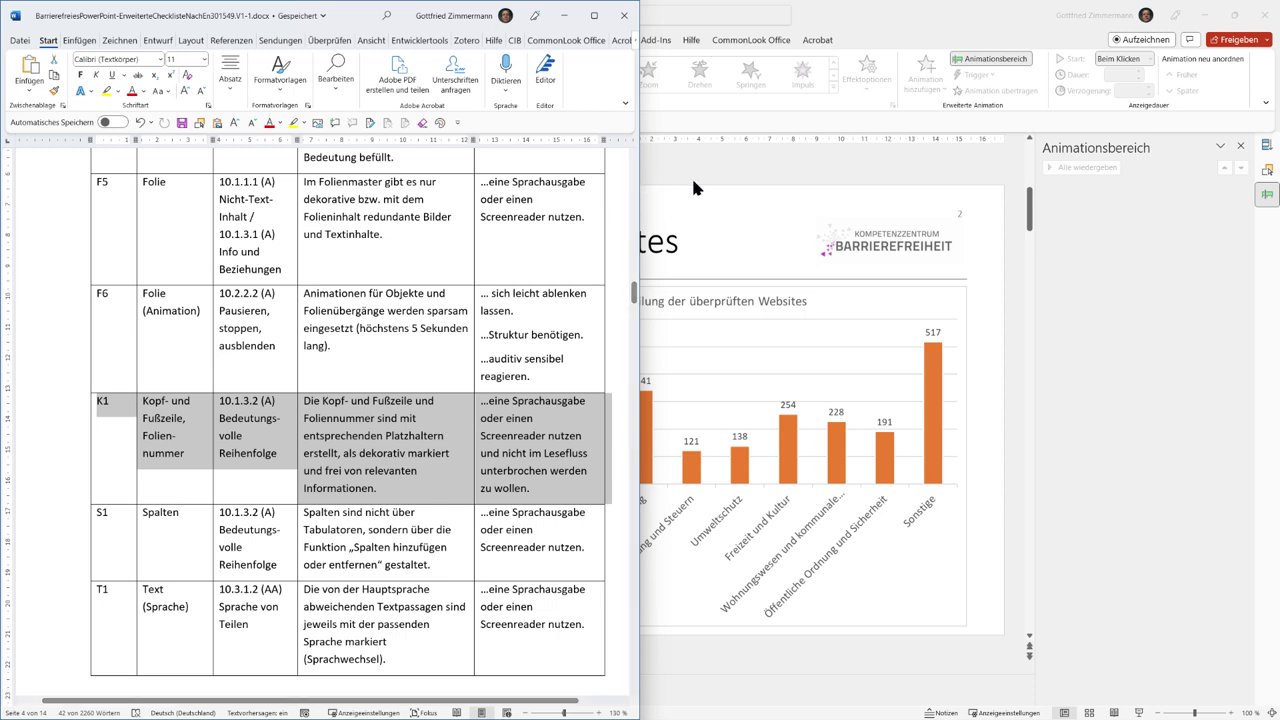
left_click(744, 168)
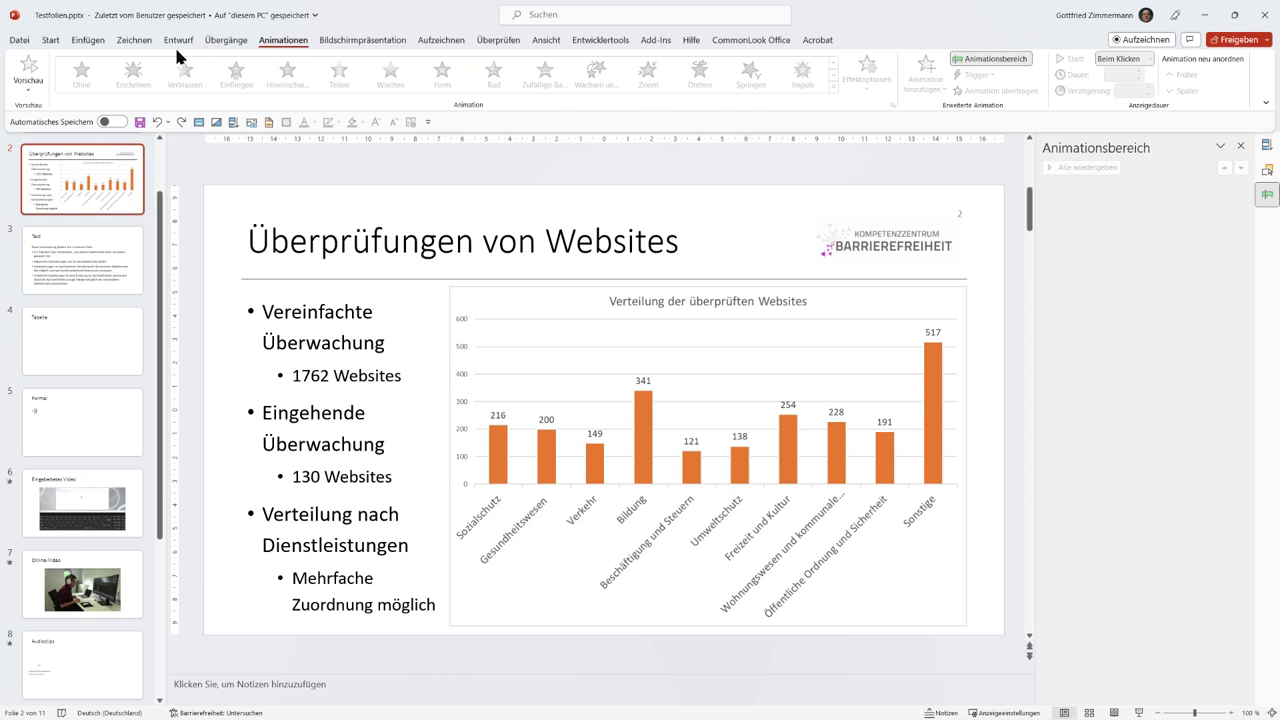
Step: Apply an auto-updating date and footer text 'Testfolie' to slide 2 via Kopf- und Fußzeile
left_click(97, 46)
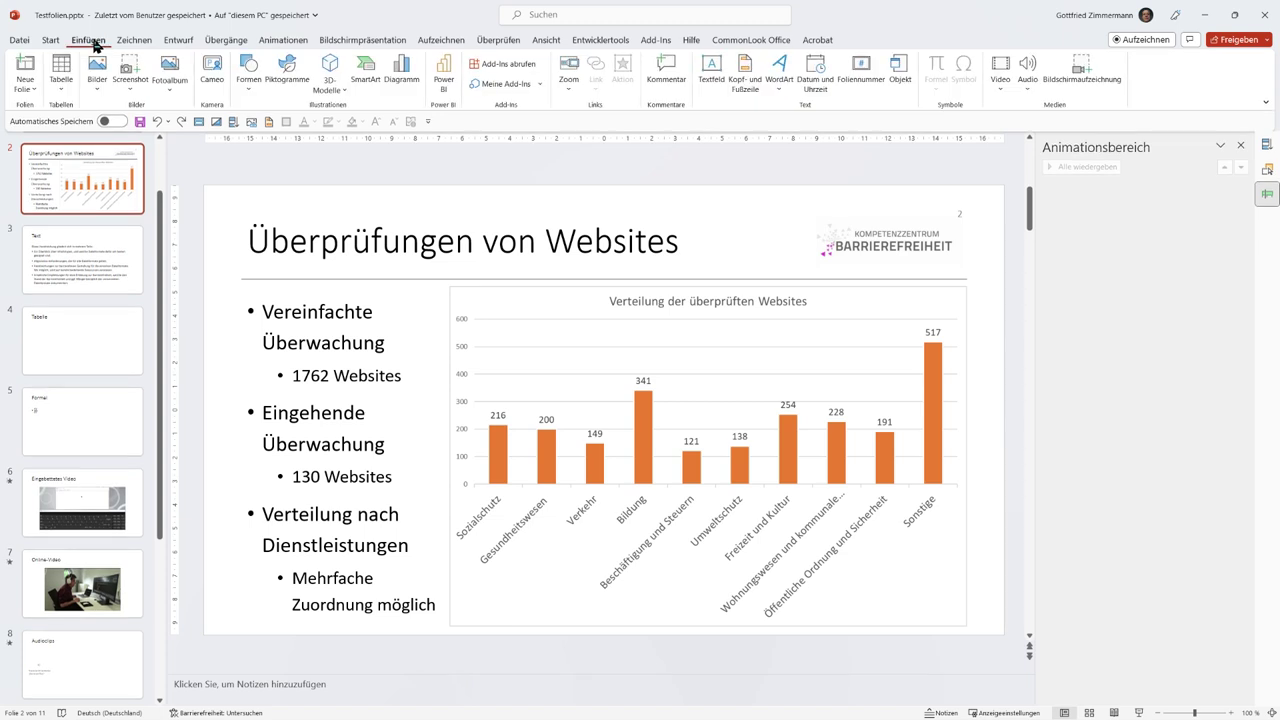
left_click(743, 75)
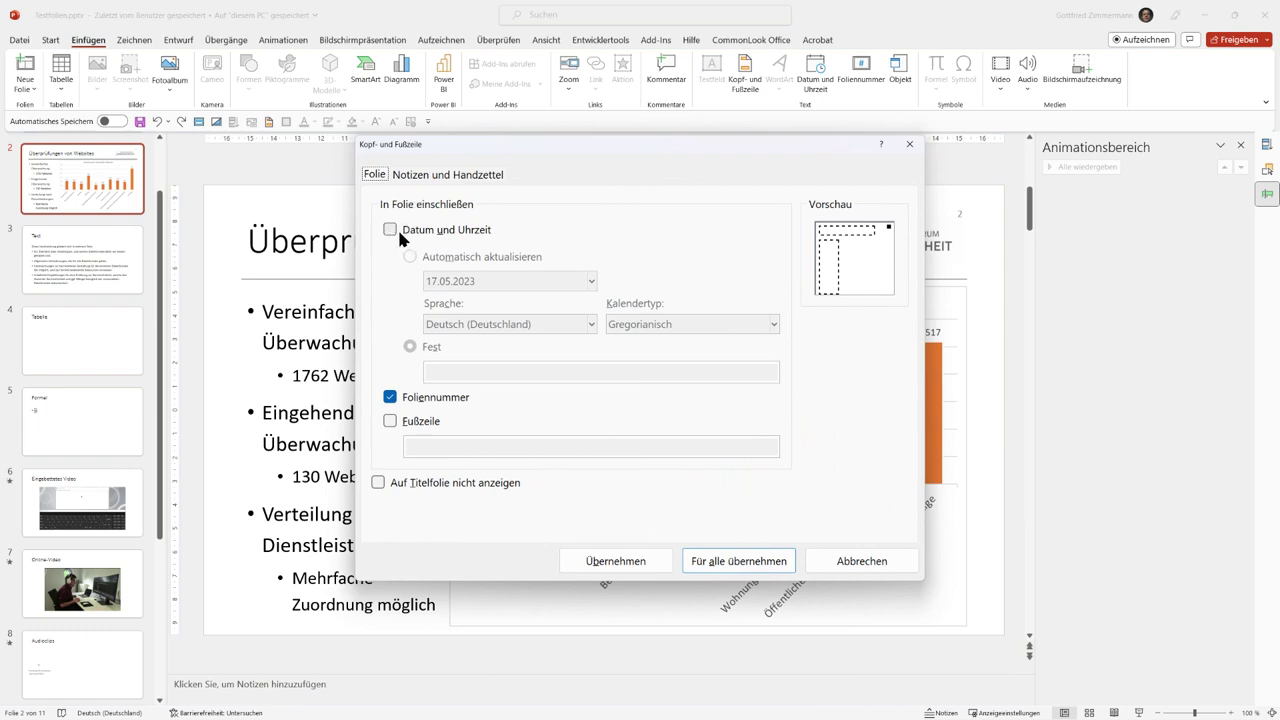
left_click(390, 229)
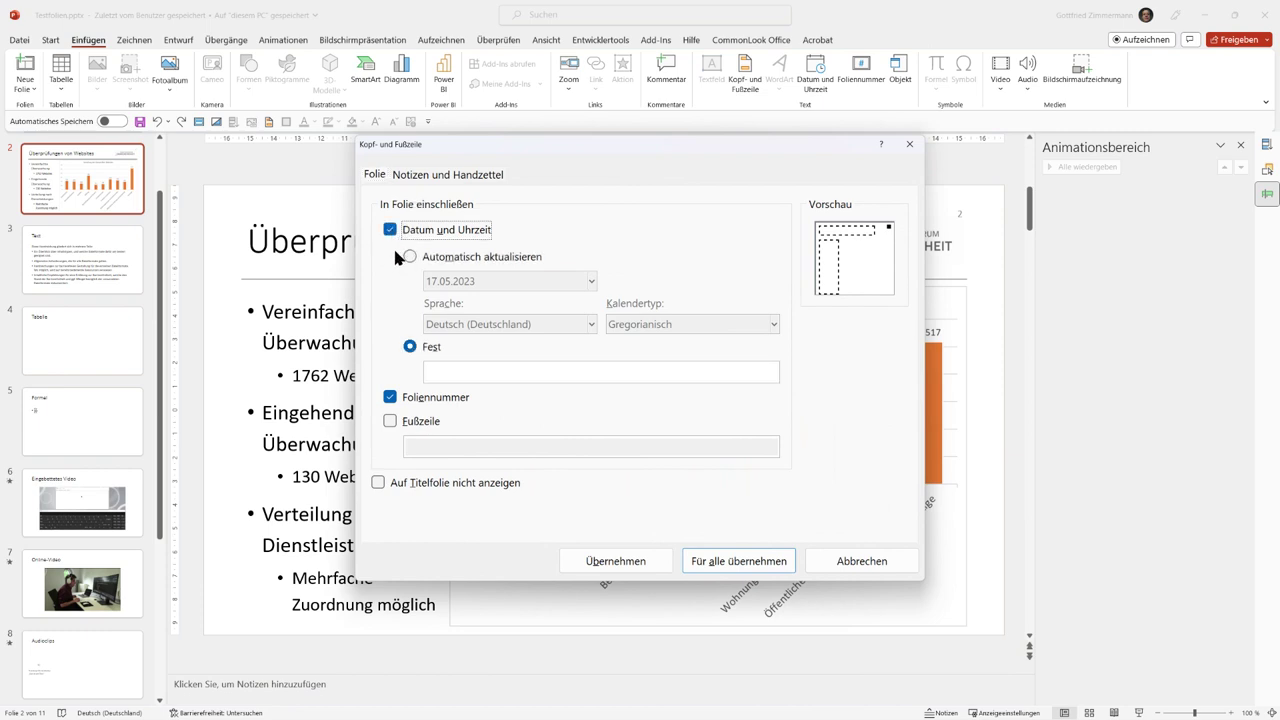
left_click(408, 258)
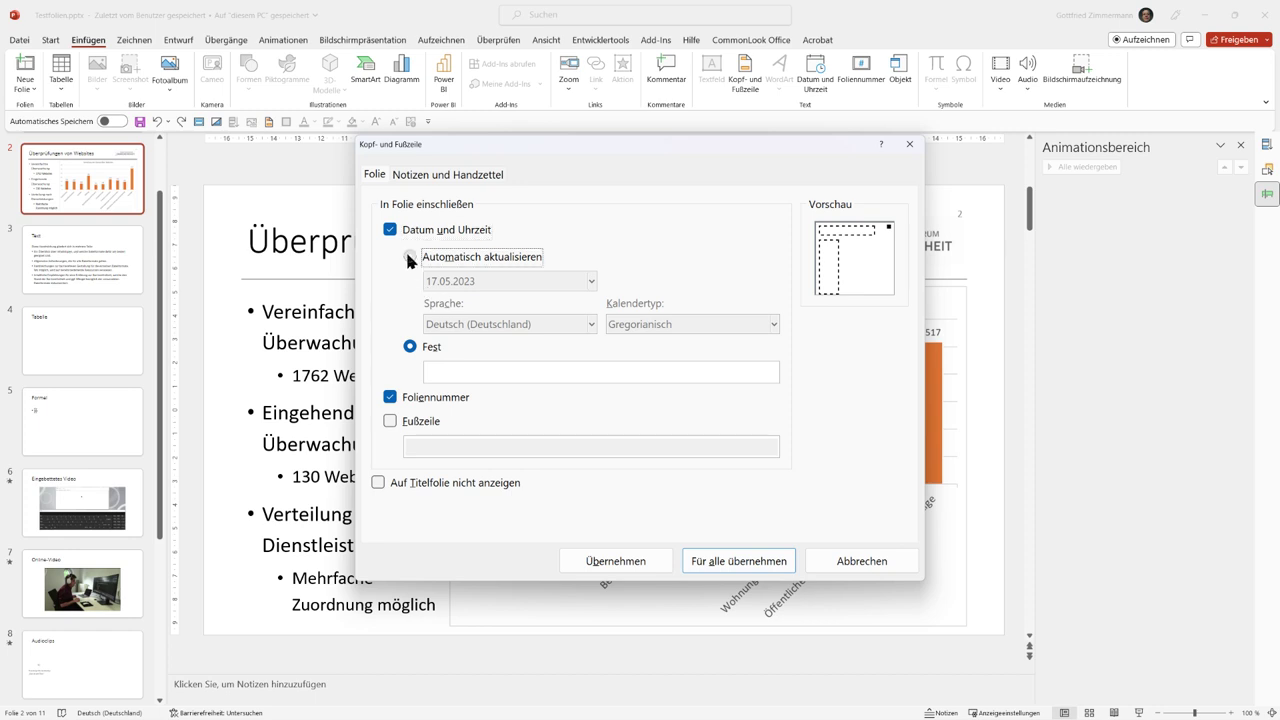
left_click(390, 421)
left_click(445, 445)
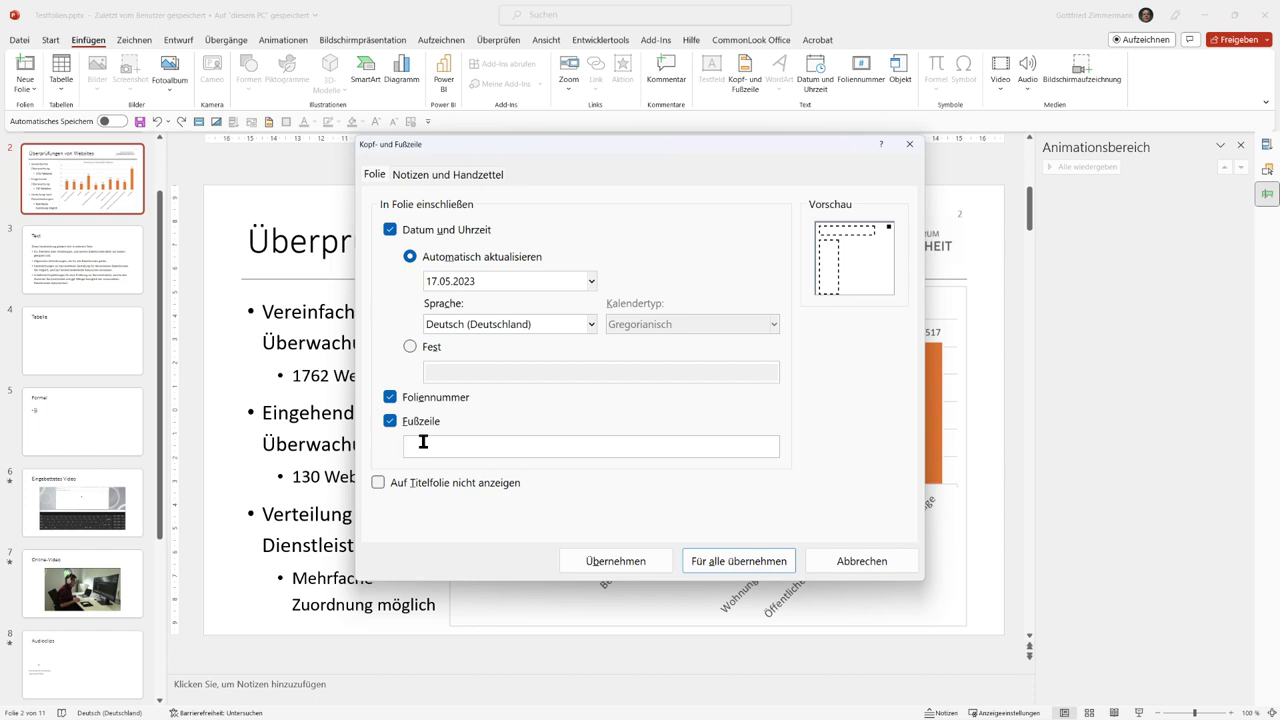
type("Testd")
key("BackSpace")
type("folie")
left_click(617, 560)
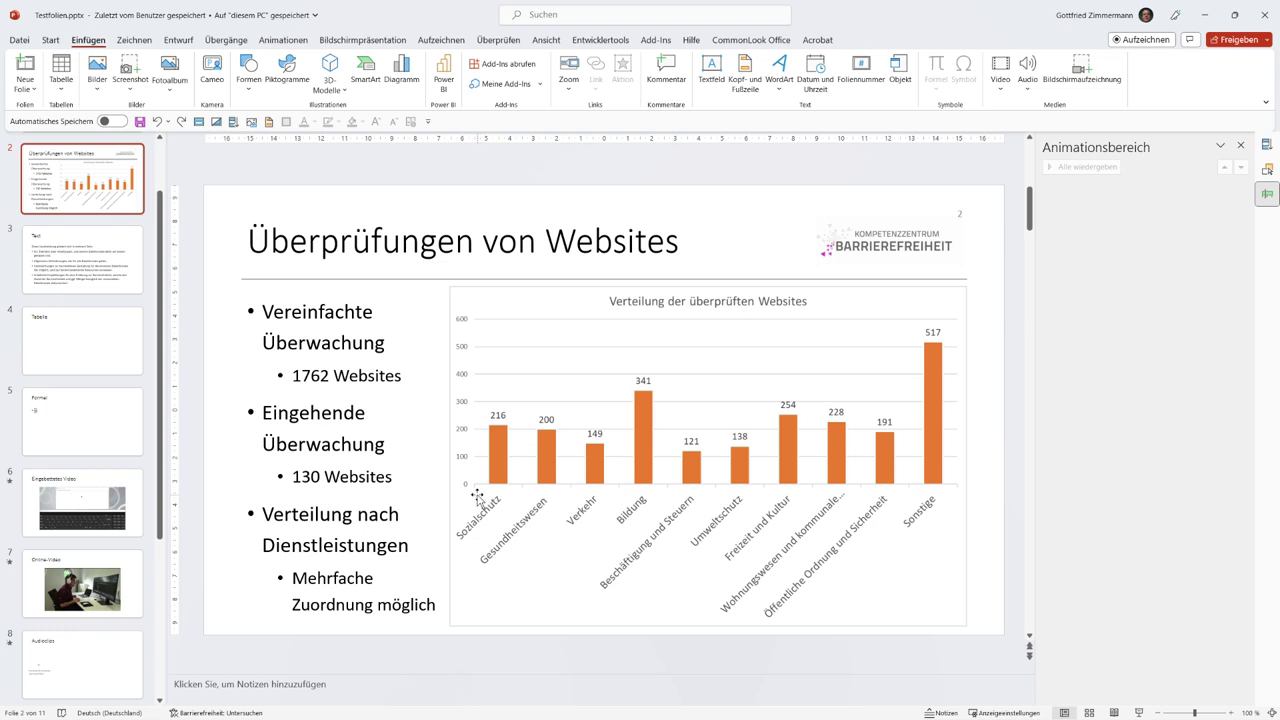
Step: Shorten slide 2's bullet text box and chart from the bottom, then go to slide 3 'Text'
left_click(322, 520)
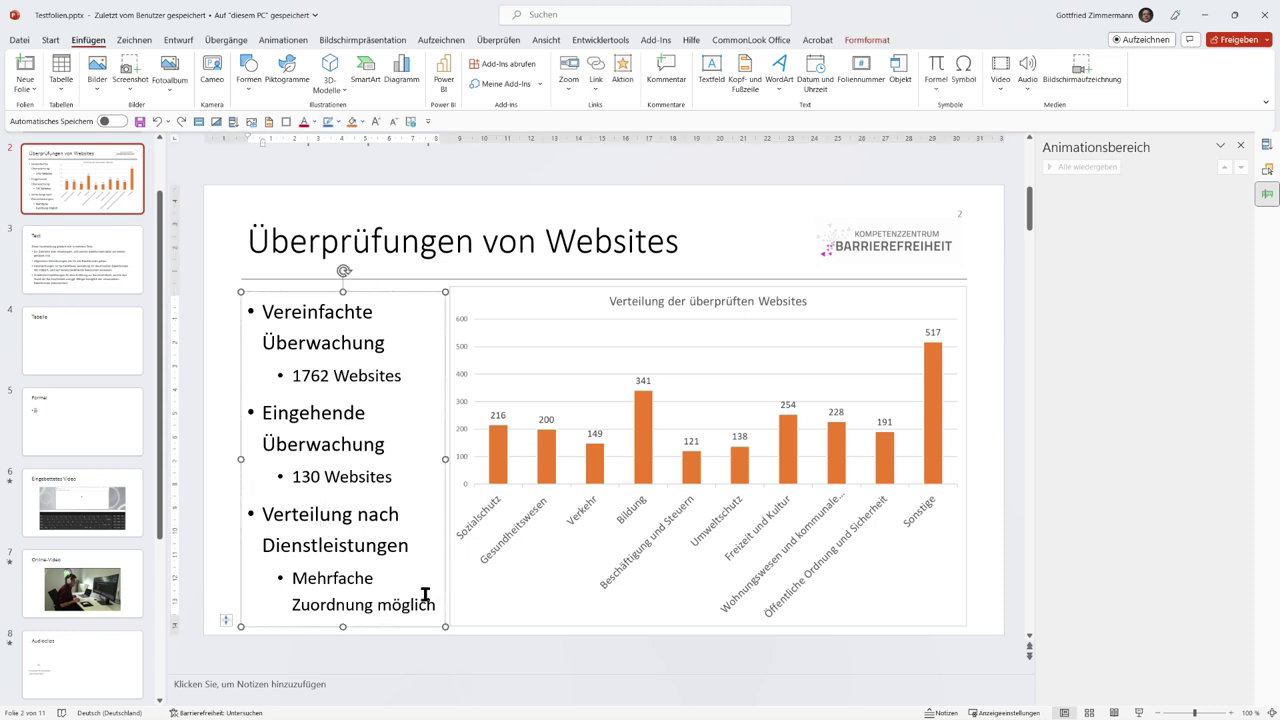
left_click(493, 603, "shift")
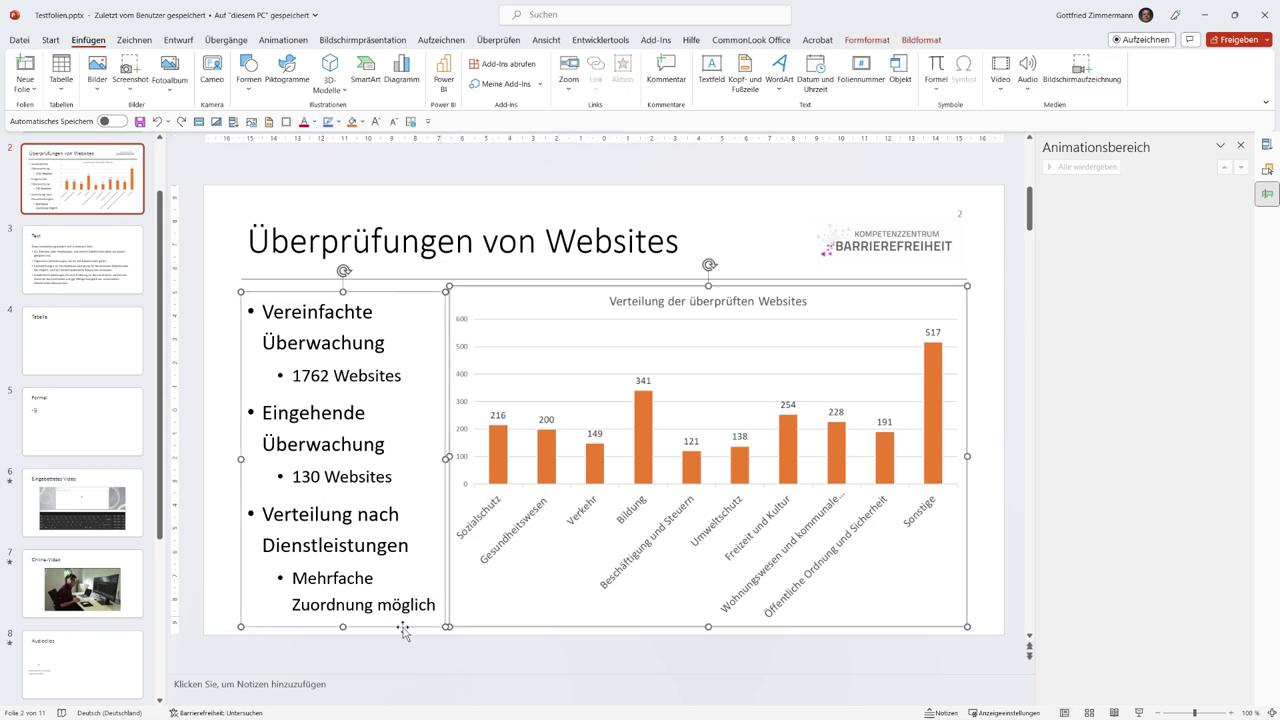
left_click_drag(335, 627, 335, 568)
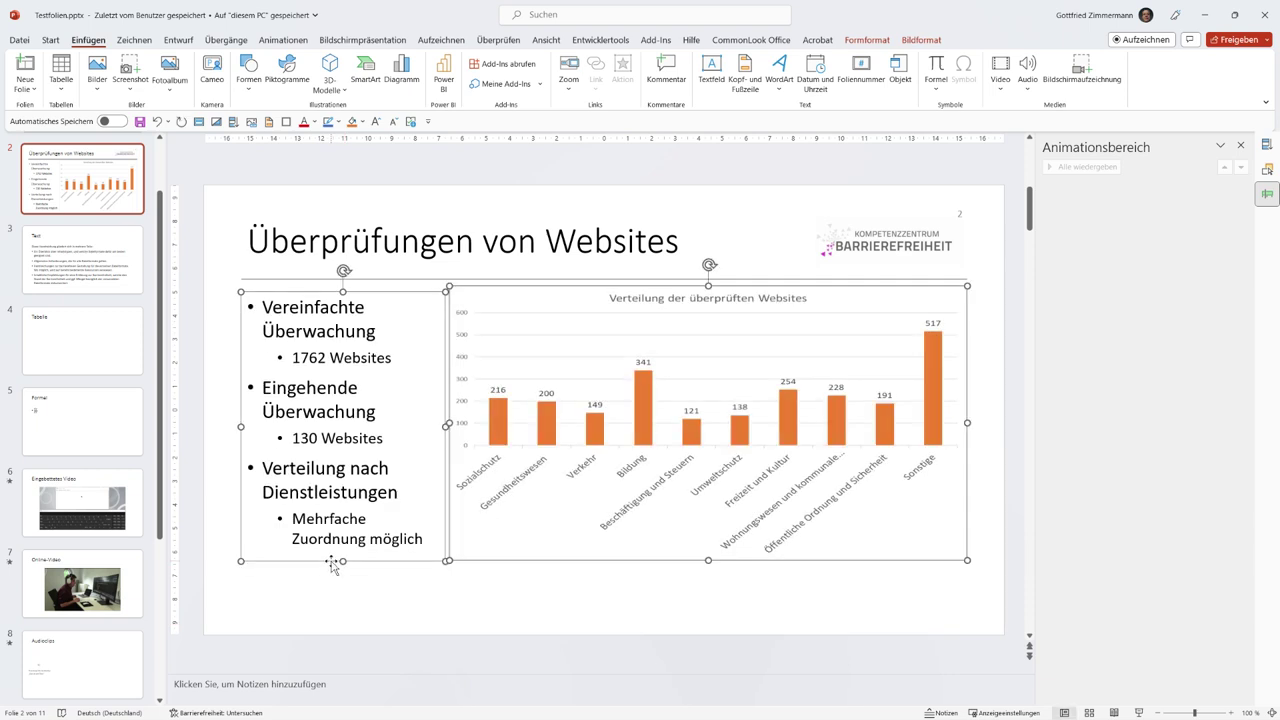
left_click(578, 238)
scroll(90, 459, "up", 2)
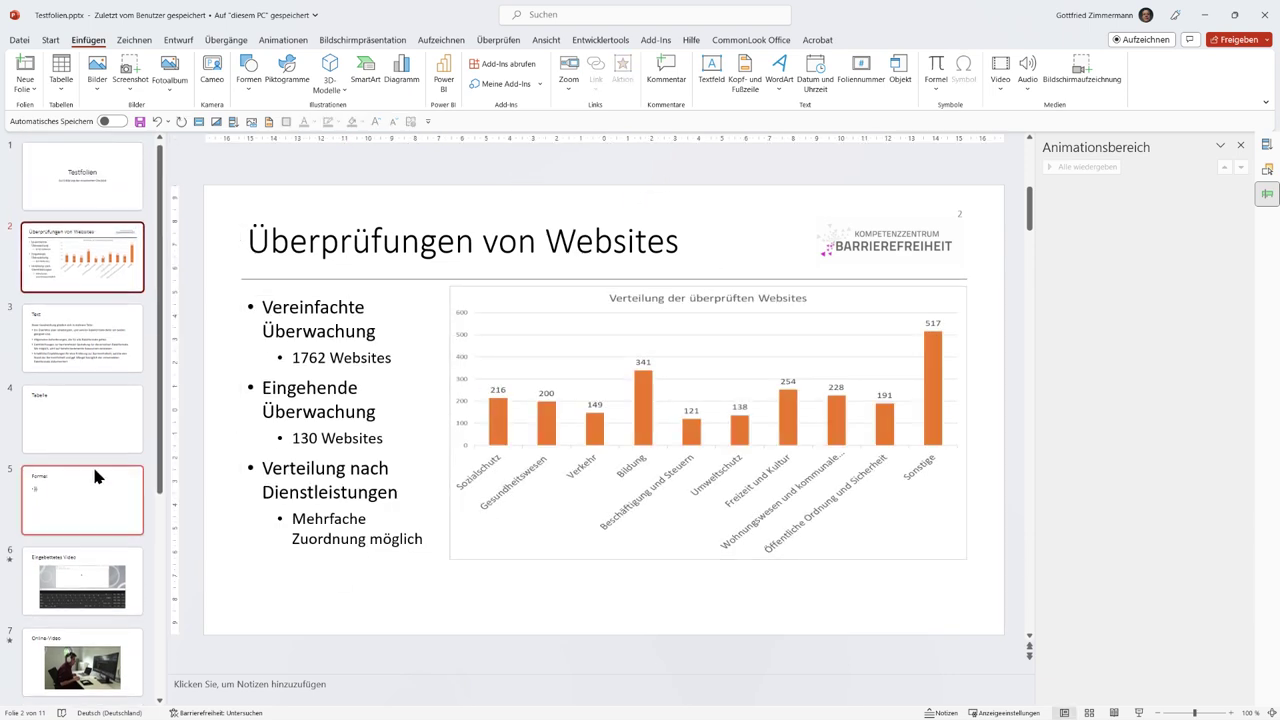
left_click(72, 372)
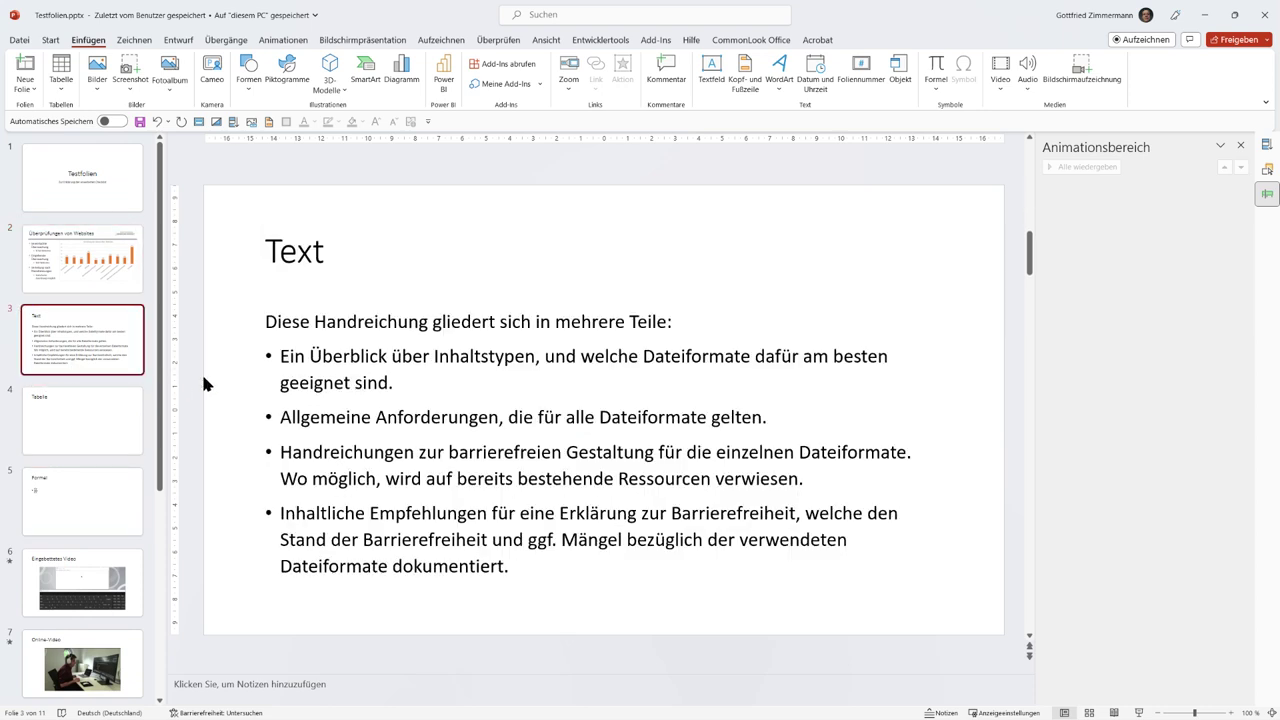
Step: Enable date, slide number and footer text 'Testfolie' for slide 3 in Kopf- und Fußzeile
left_click(742, 85)
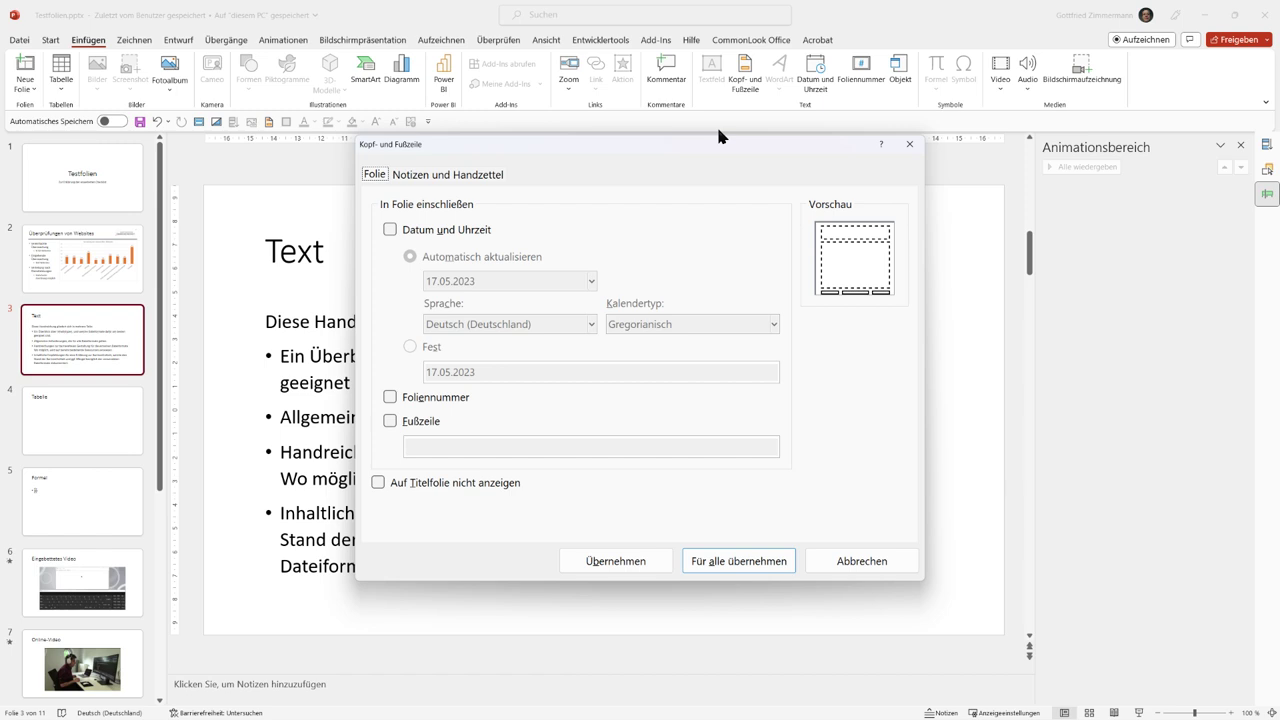
left_click(393, 231)
left_click(393, 398)
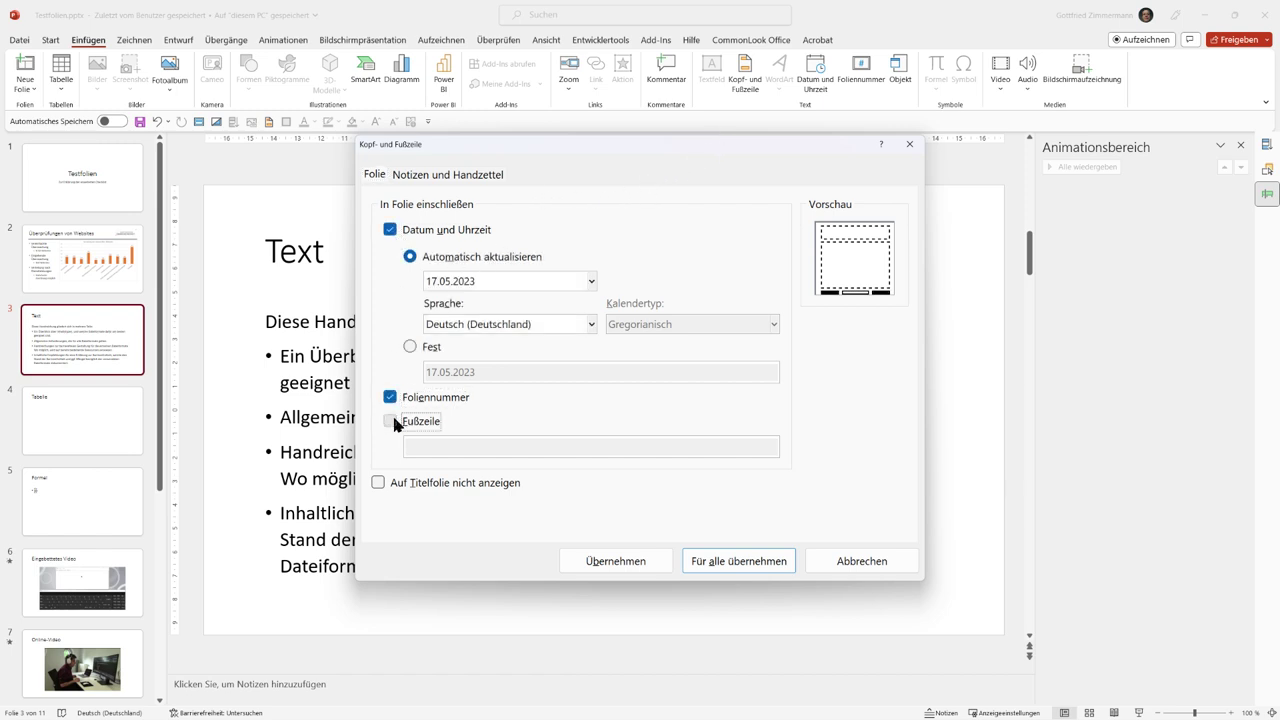
left_click(390, 421)
left_click(423, 443)
type("Testfolie")
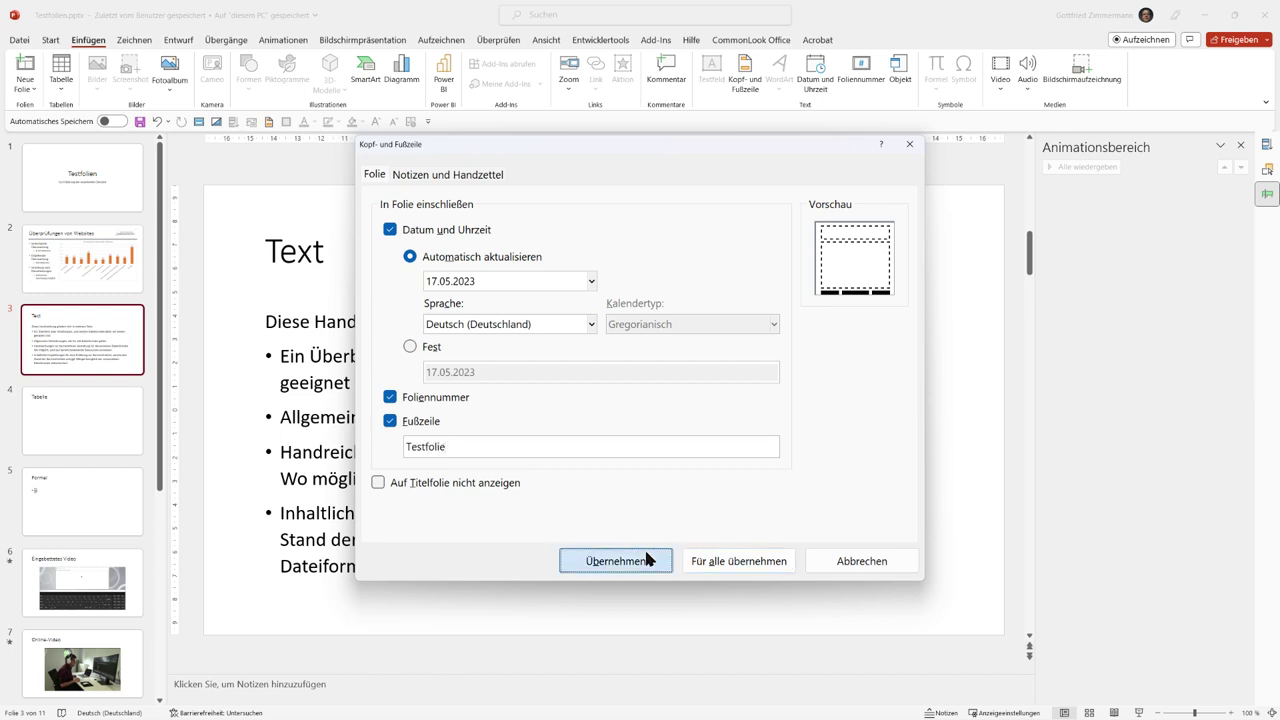
left_click(648, 560)
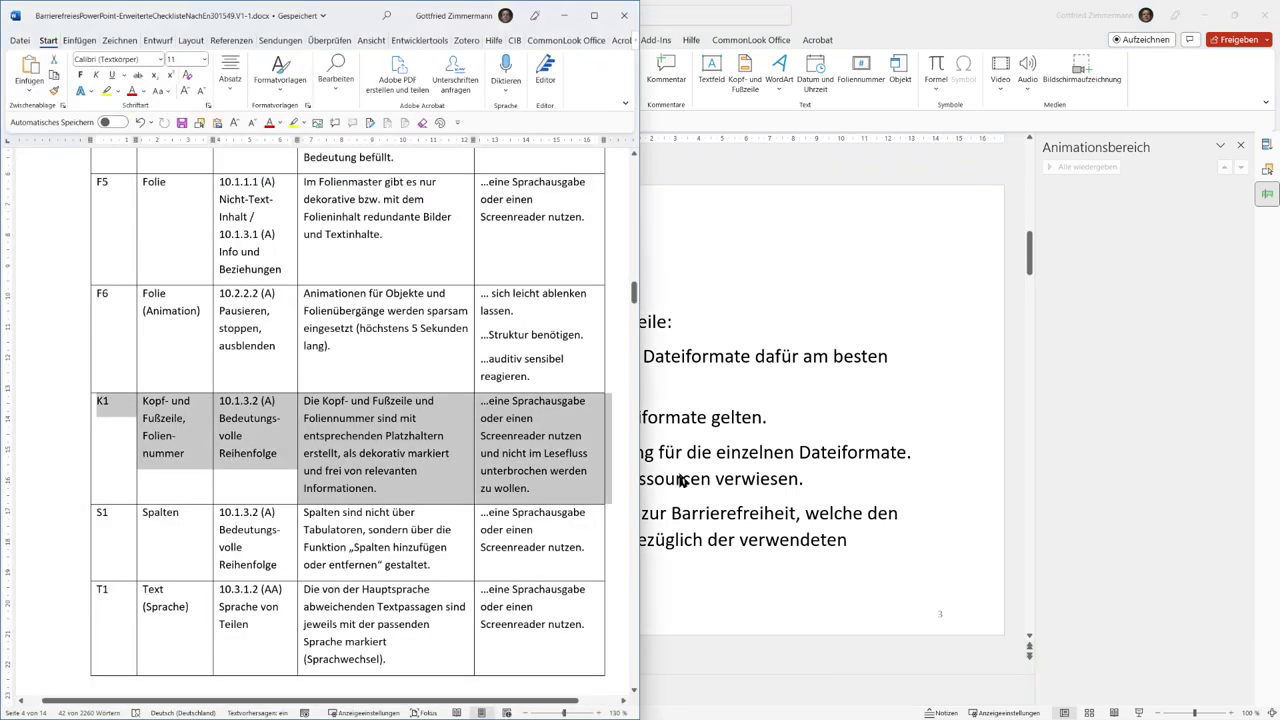
Step: Check row S1 (Spalten) in the Word checklist, then return to slide 3
left_click(30, 551)
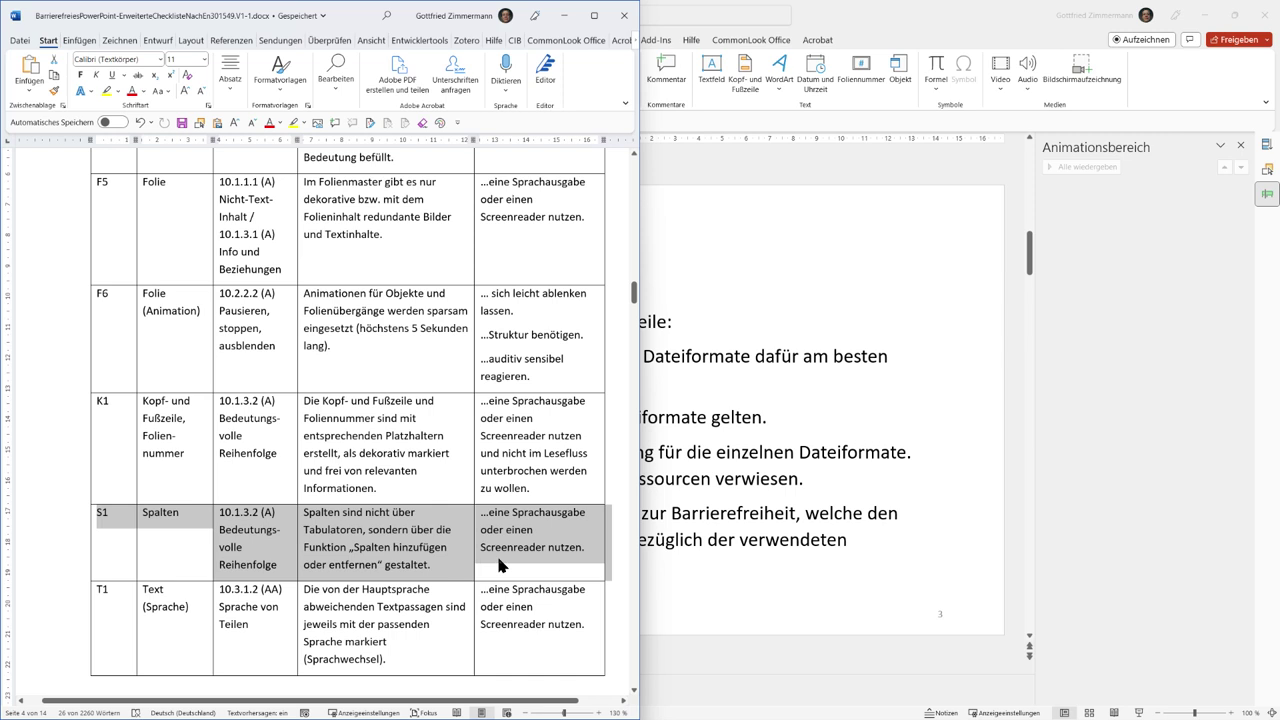
left_click(677, 505)
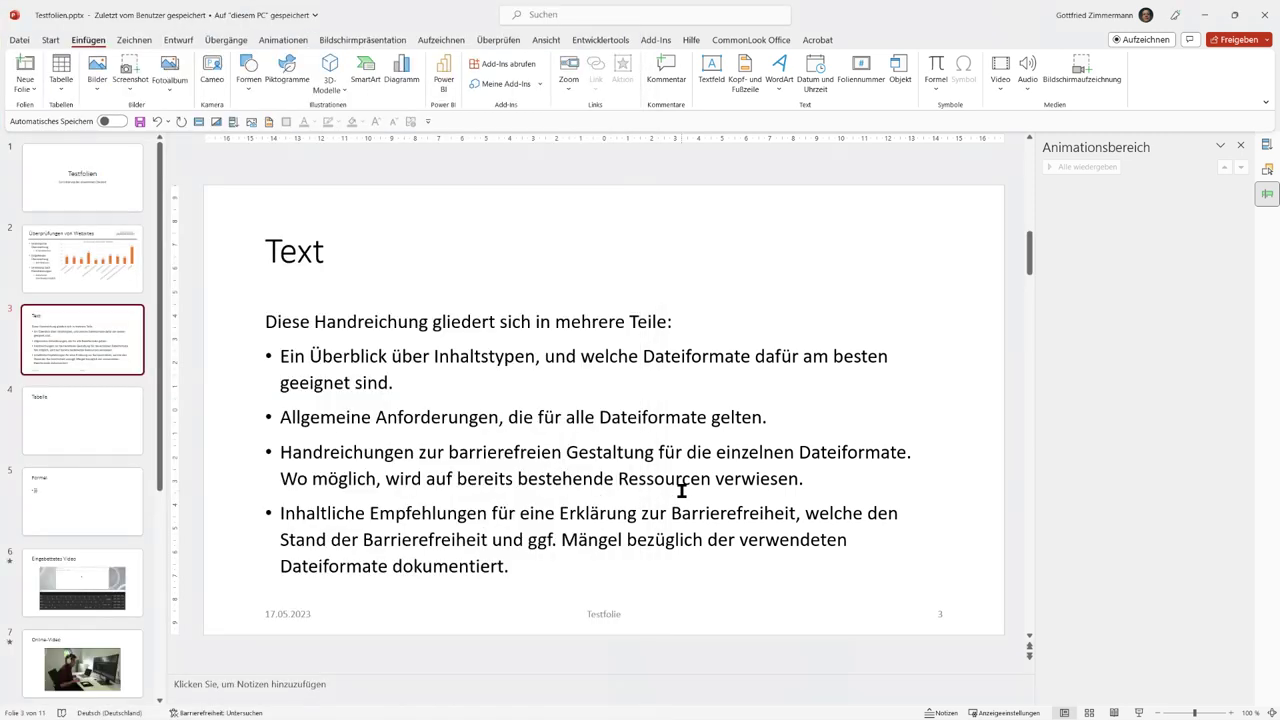
Step: Set all of slide 3's body text to 2 columns with 1 cm spacing
left_click(296, 378)
key("ctrl+a")
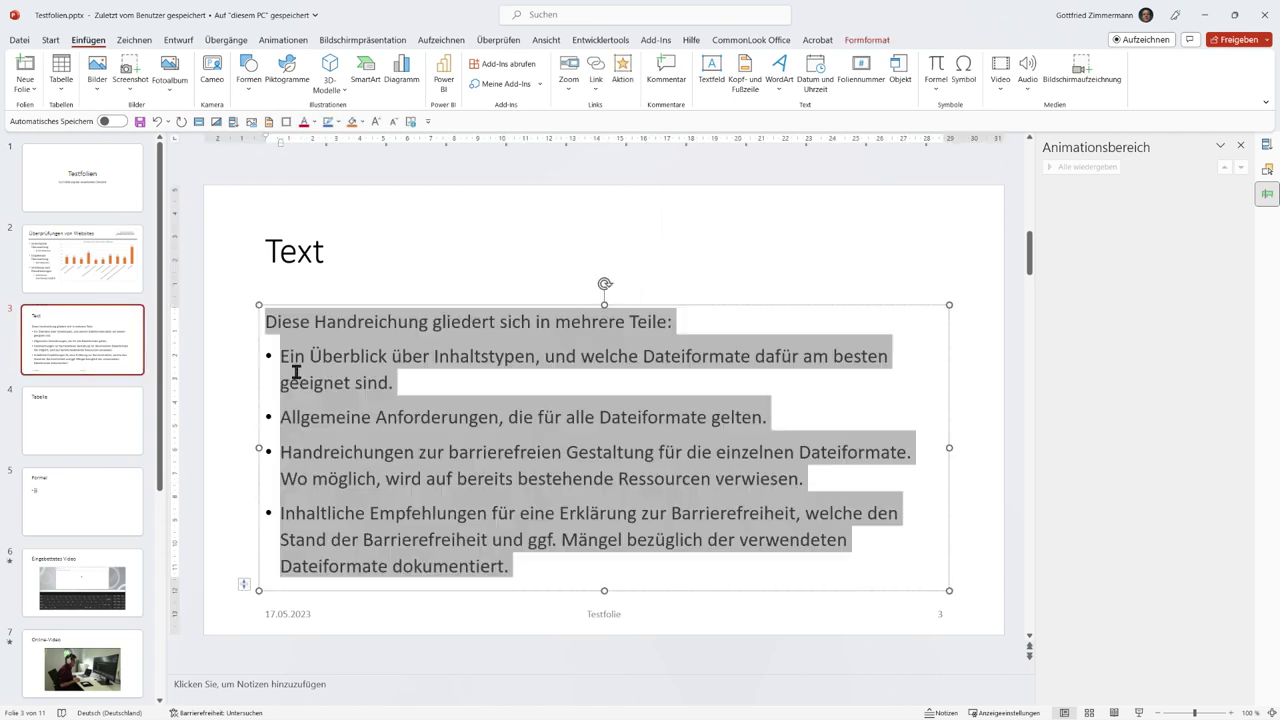
left_click(50, 44)
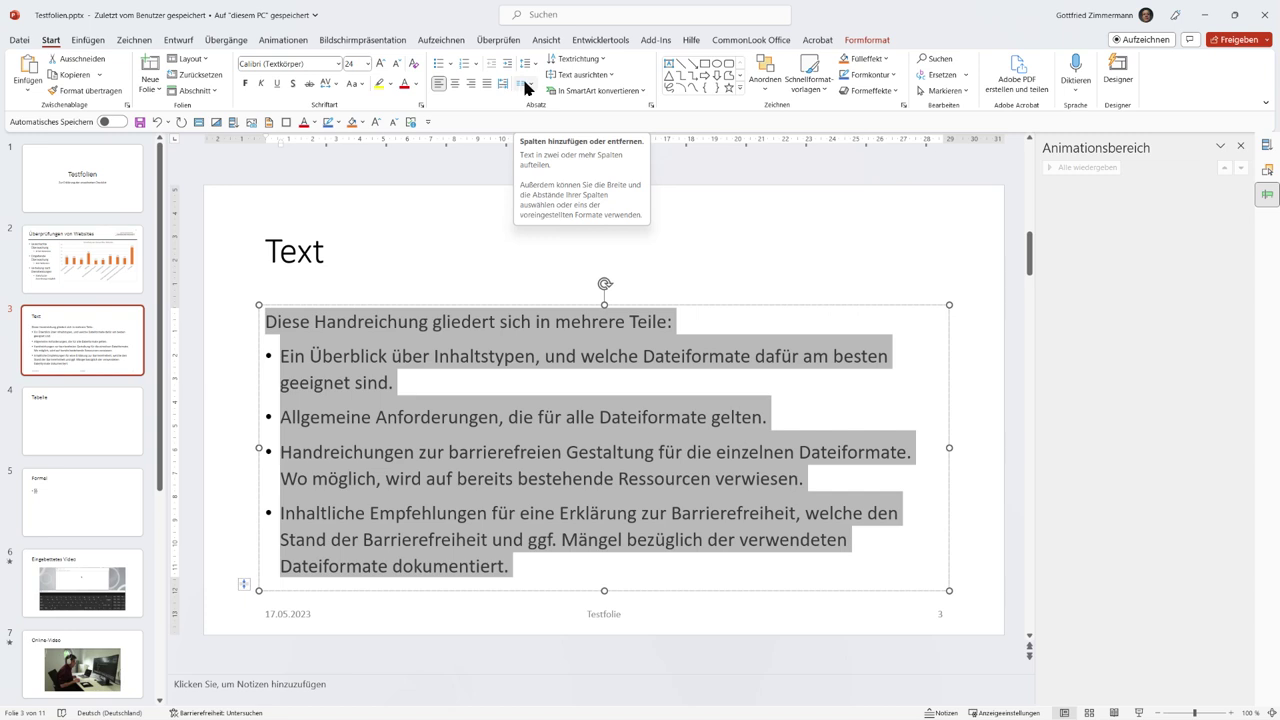
left_click(522, 86)
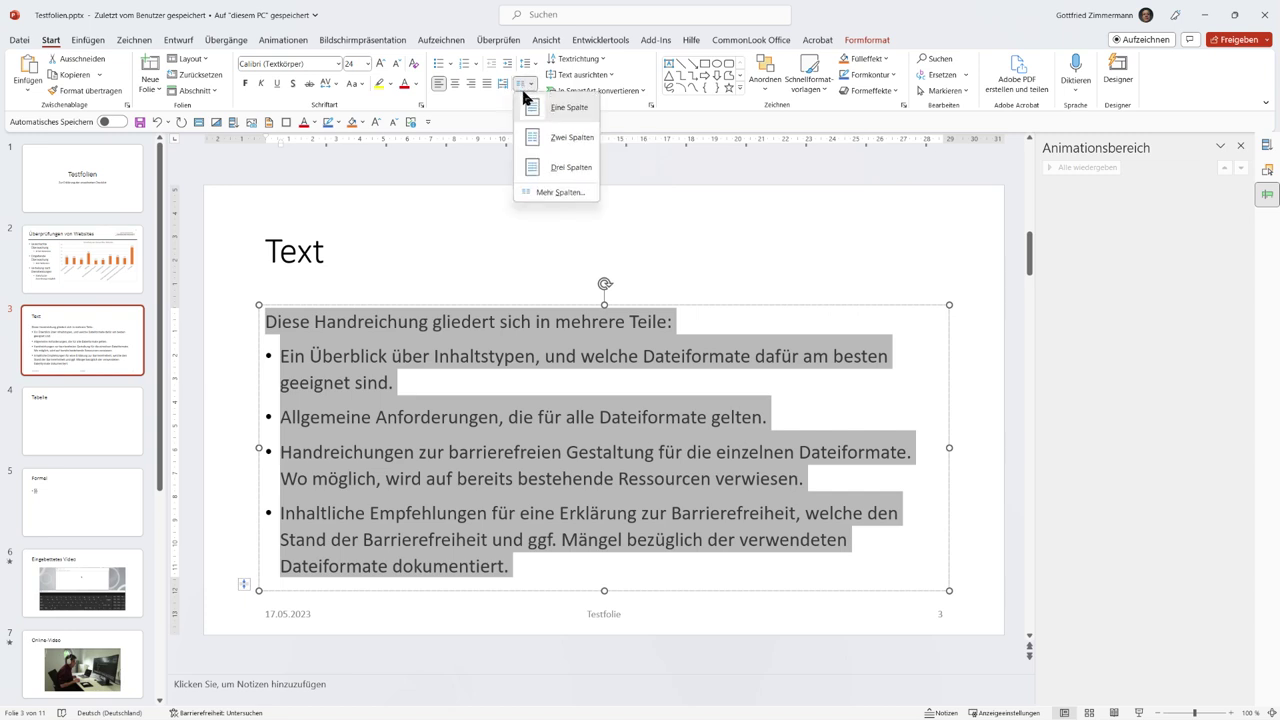
left_click(538, 194)
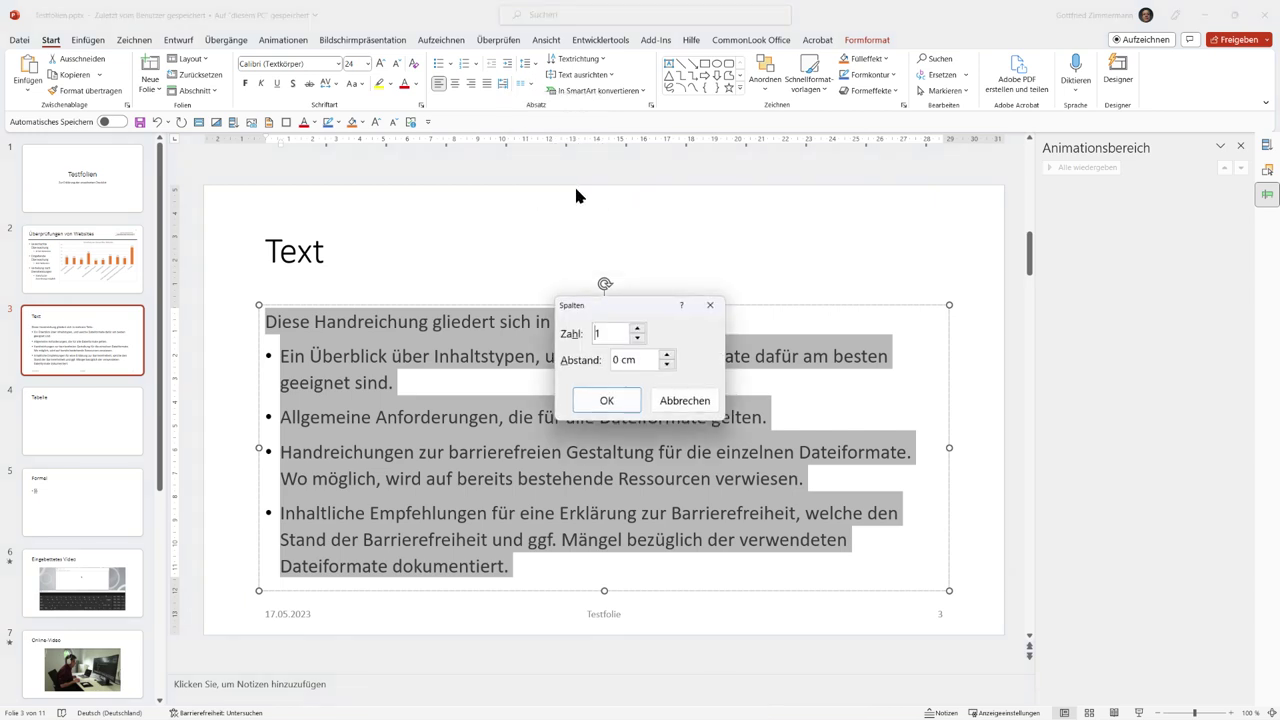
left_click_drag(660, 310, 674, 209)
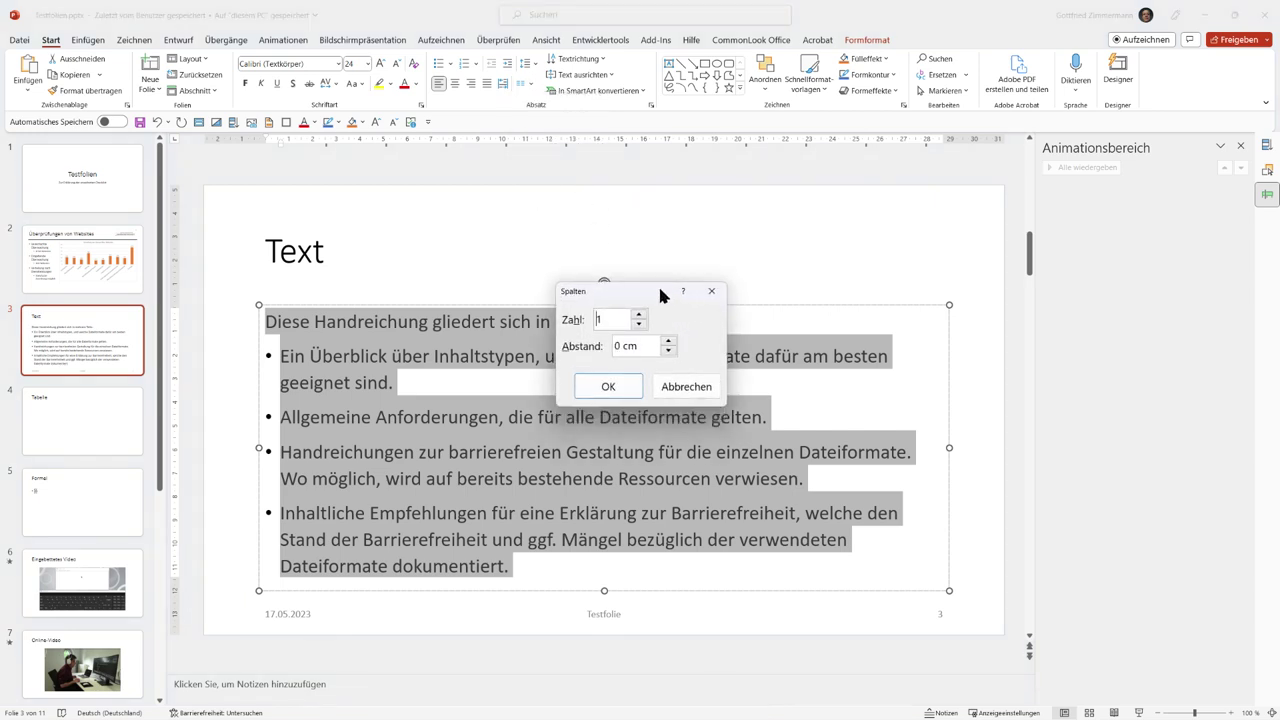
left_click(654, 231)
left_click_drag(634, 260, 619, 261)
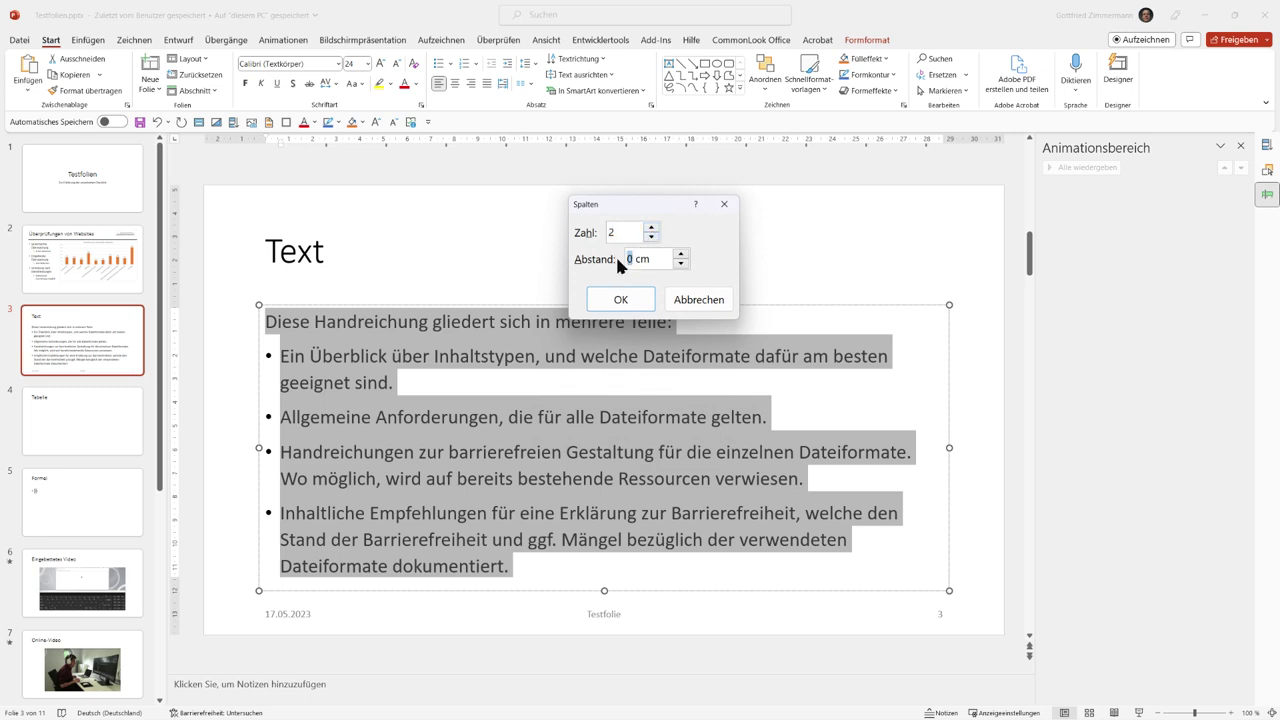
type("1")
left_click(624, 300)
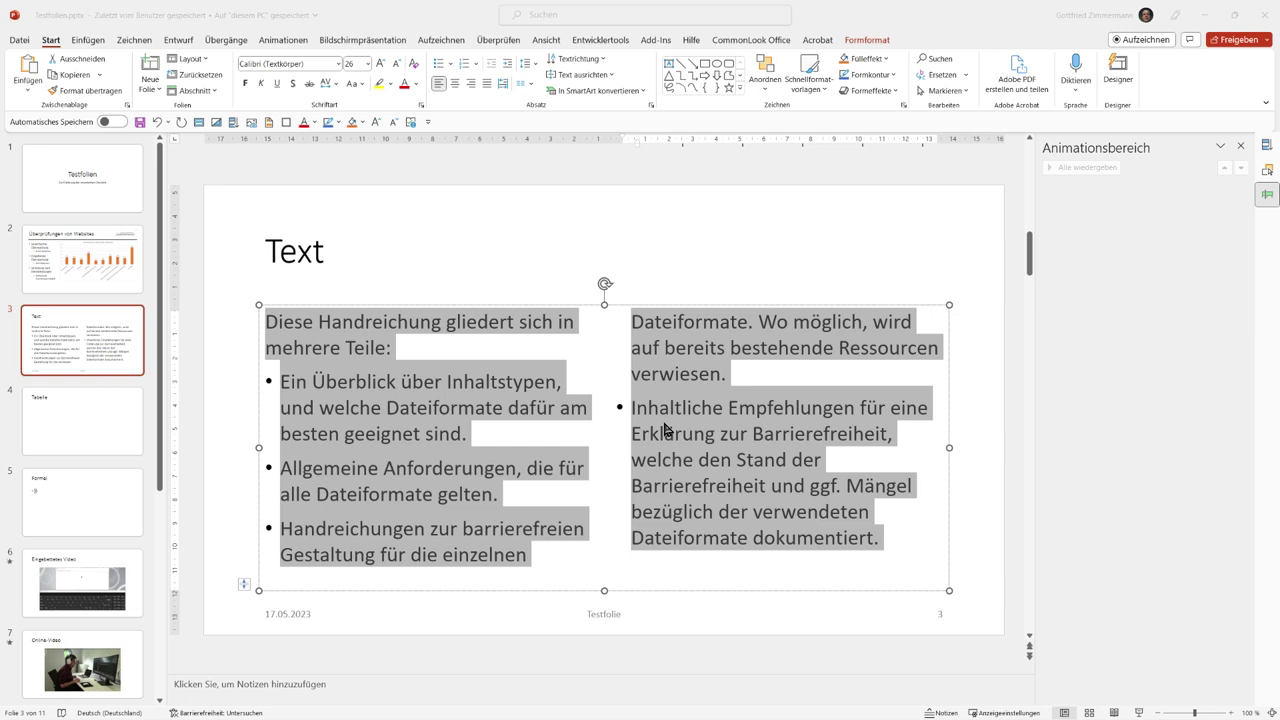
key("alt+Tab")
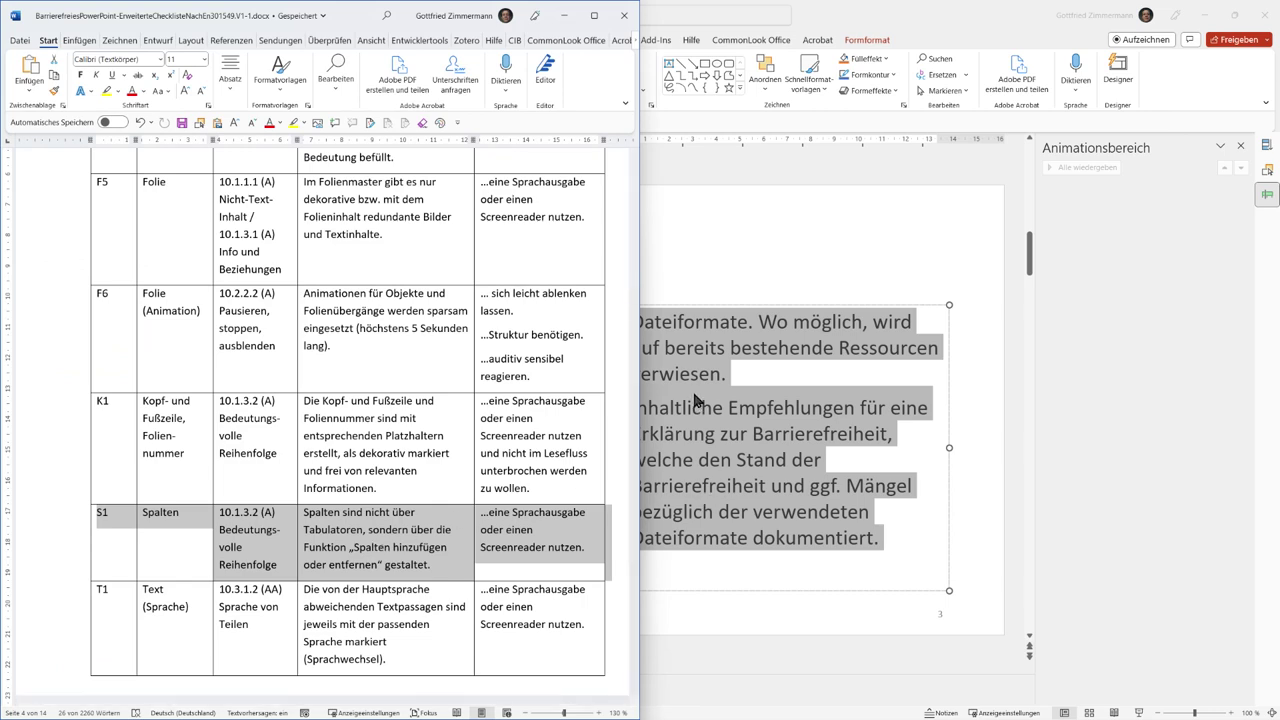
Step: Check row T1 on language marking in Word, then select the word 'Handreichungen' on slide 3
key("alt+Tab")
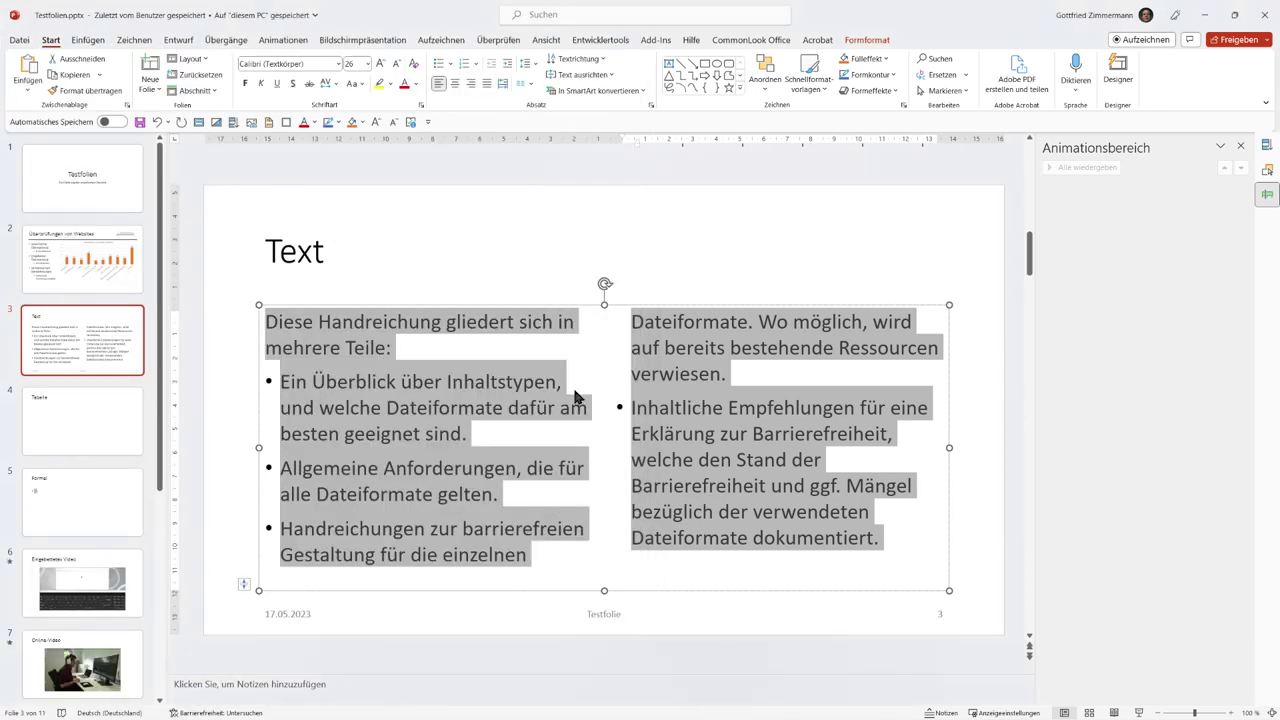
key("alt+Tab")
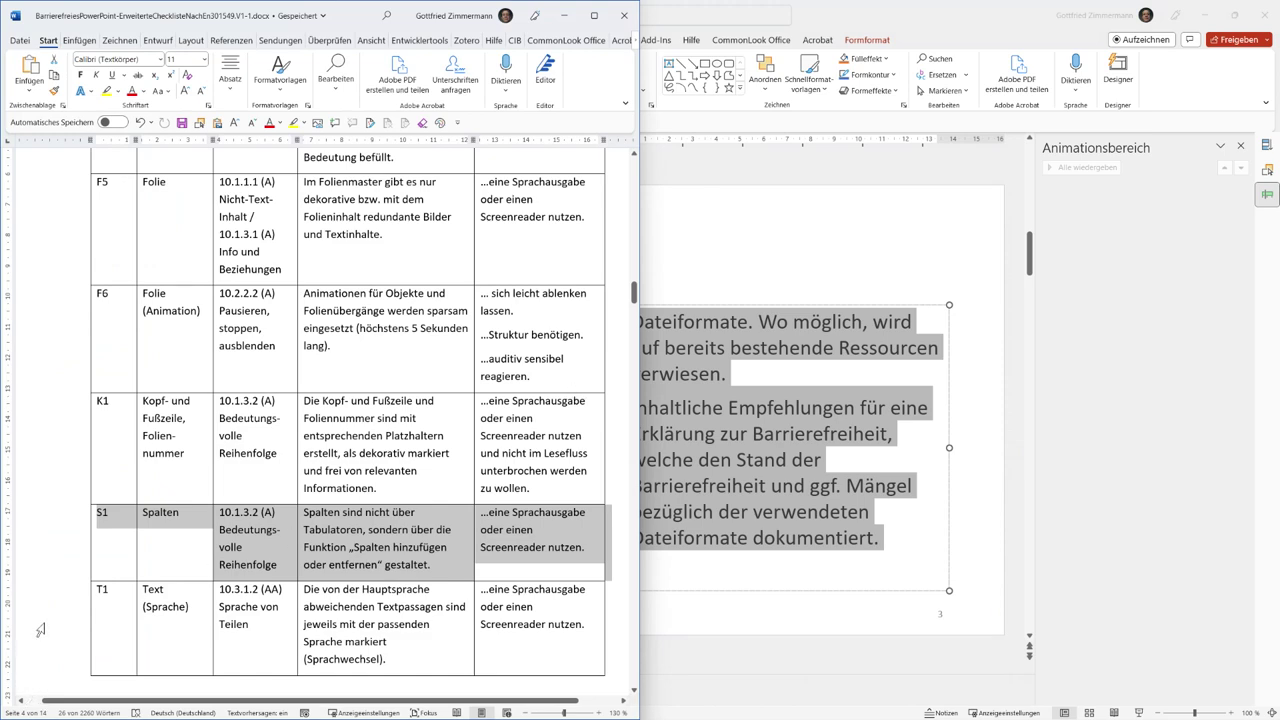
left_click(40, 630)
scroll(114, 655, "down", 1)
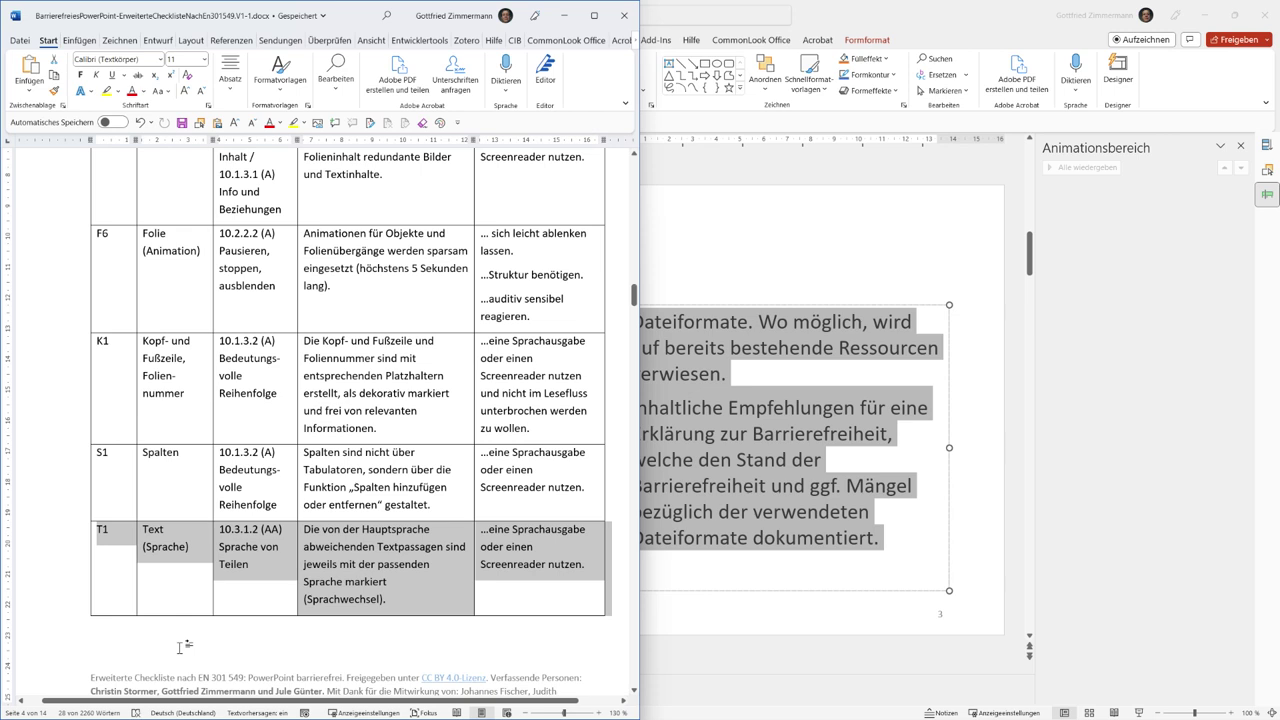
left_click(306, 556)
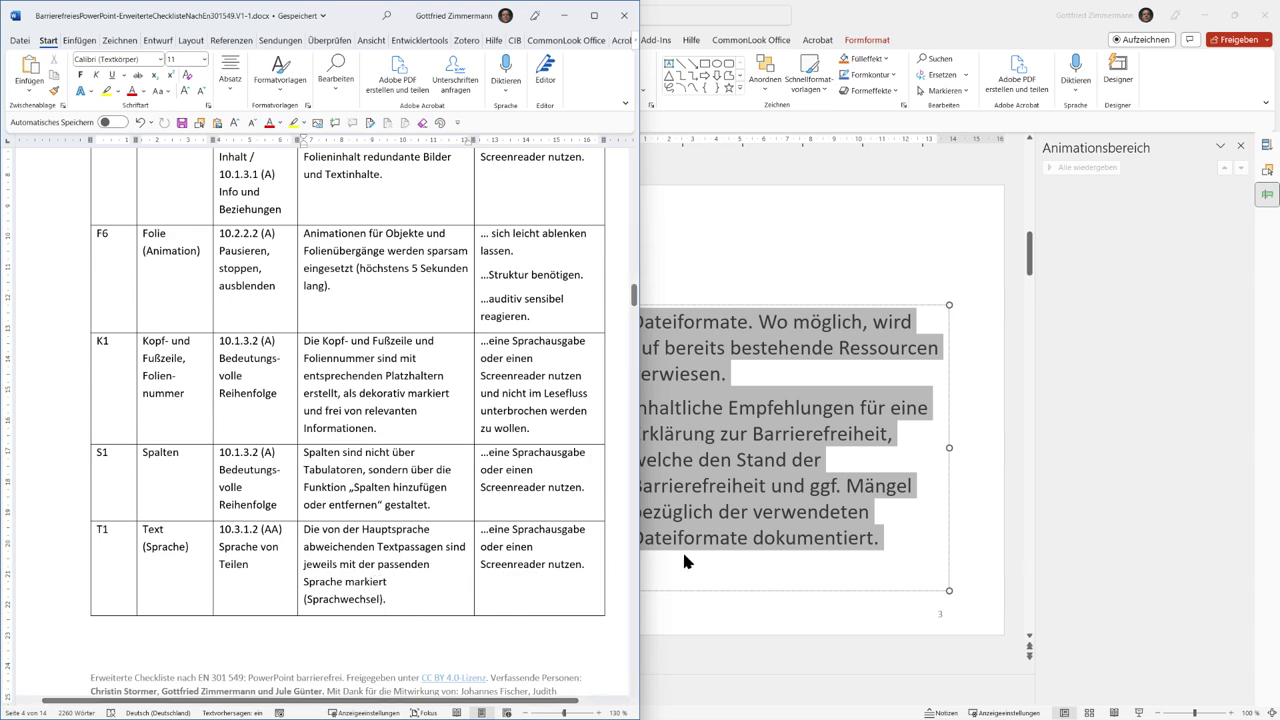
left_click(700, 526)
left_click(441, 494)
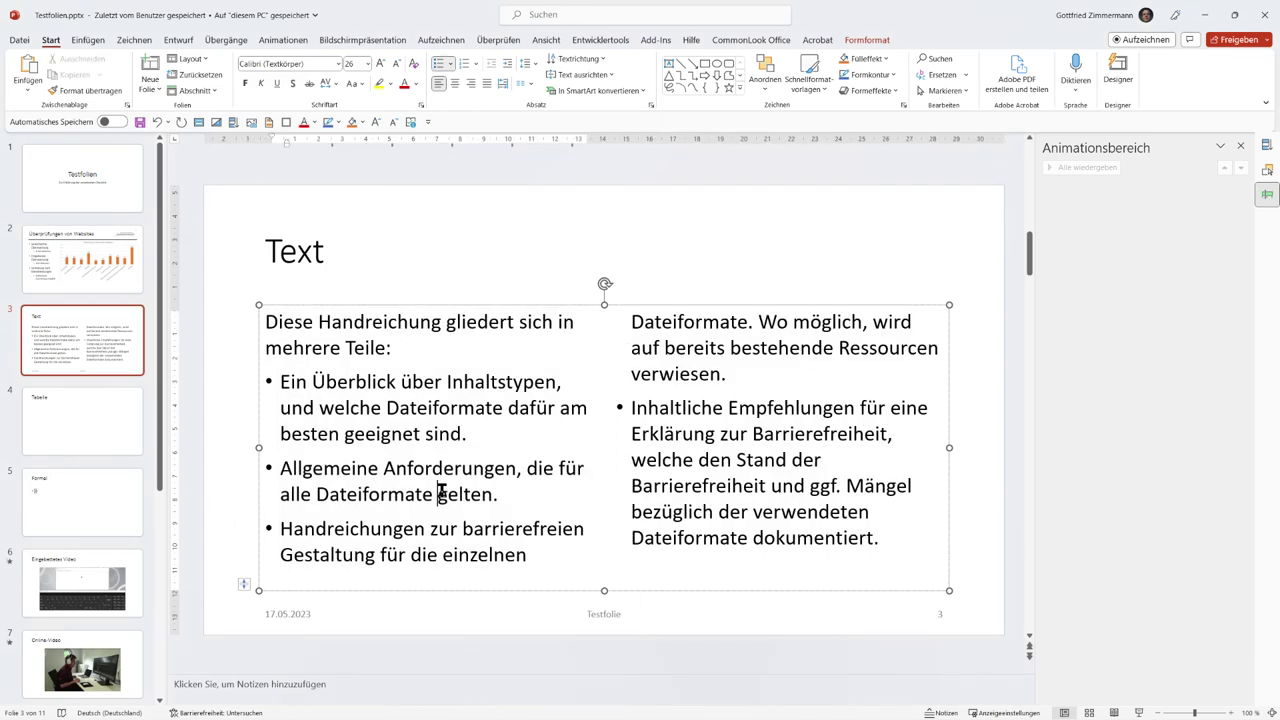
double_click(336, 528)
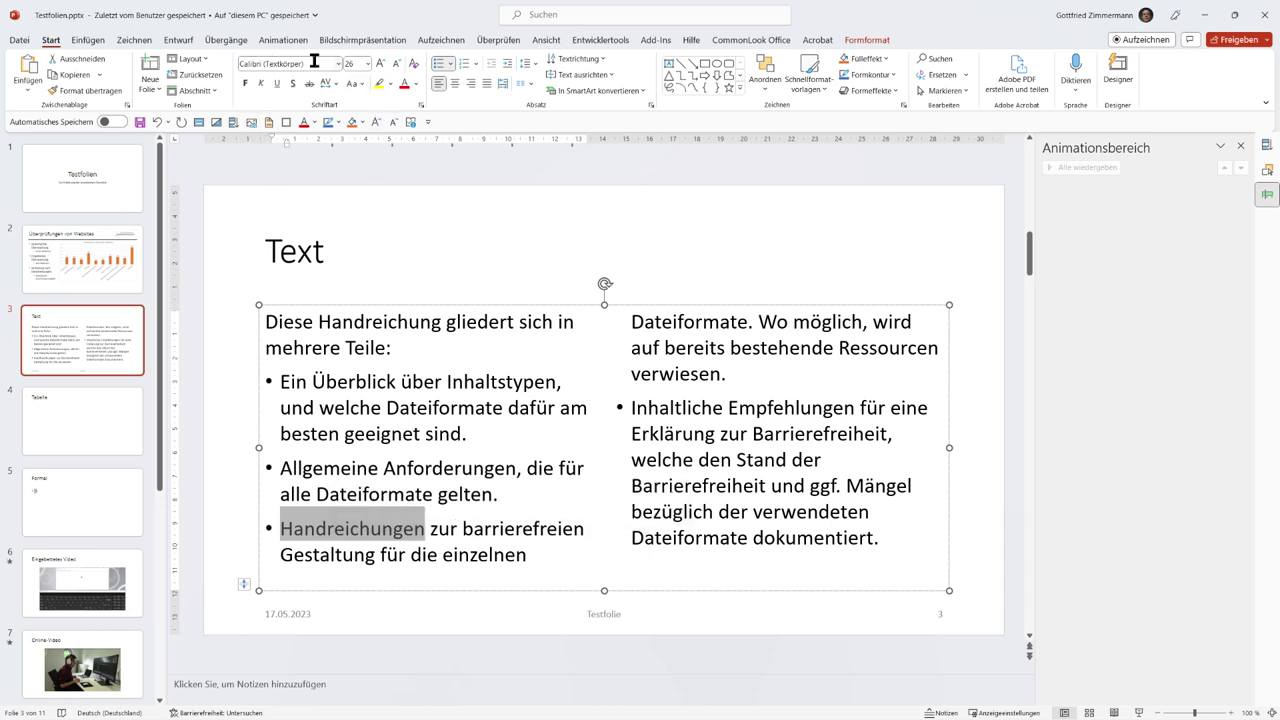
Step: Set the proofing language of 'Handreichungen' to Englisch (Vereinigte Staaten), then undo it
left_click(500, 42)
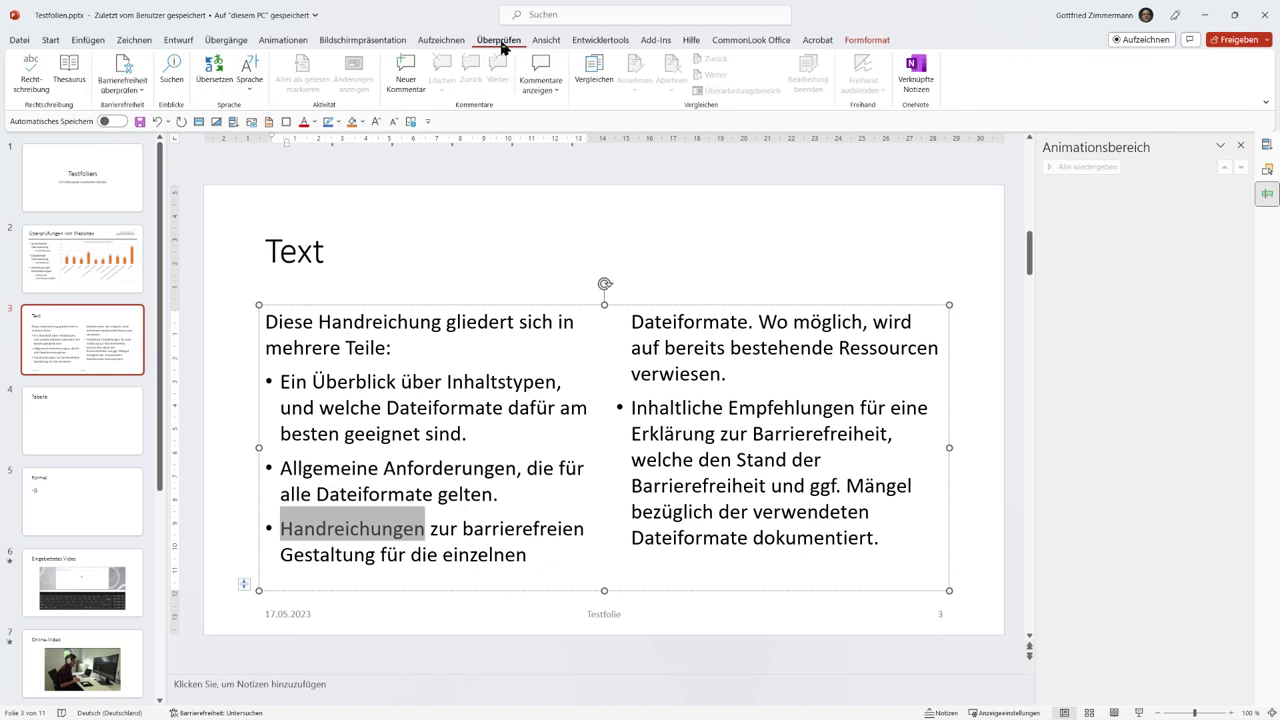
left_click(257, 87)
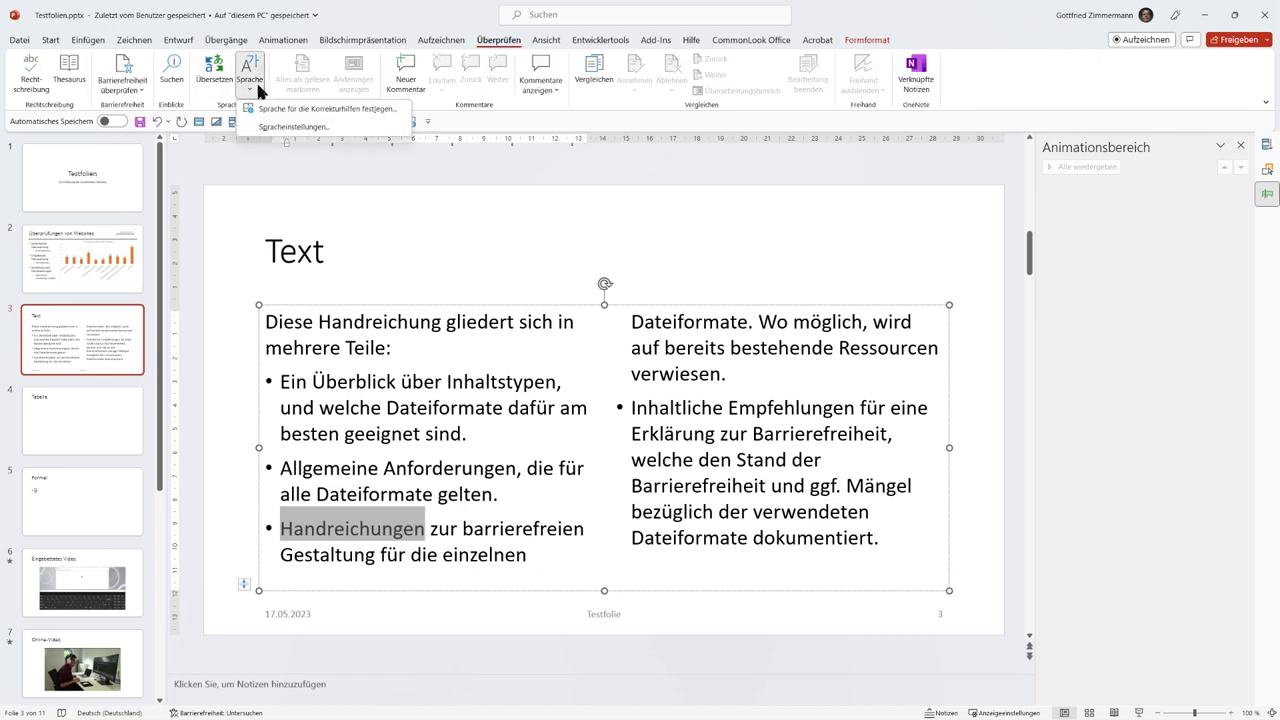
left_click(288, 108)
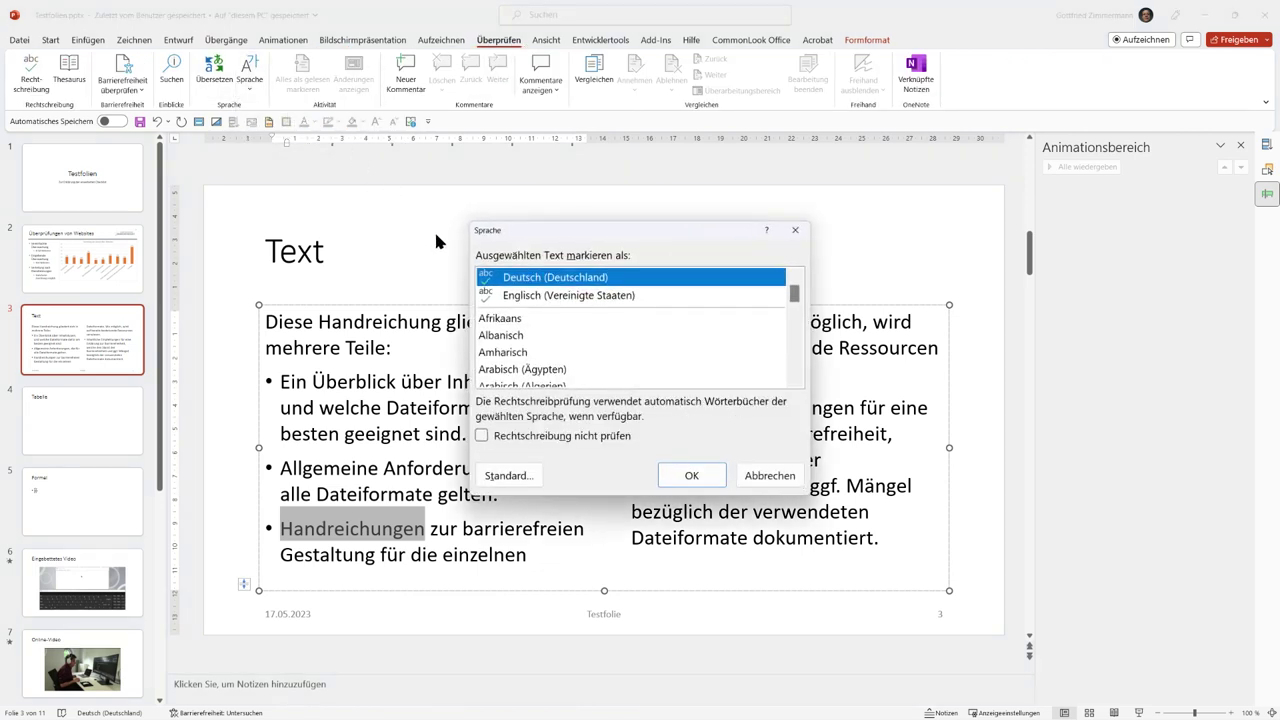
left_click(535, 299)
left_click(699, 487)
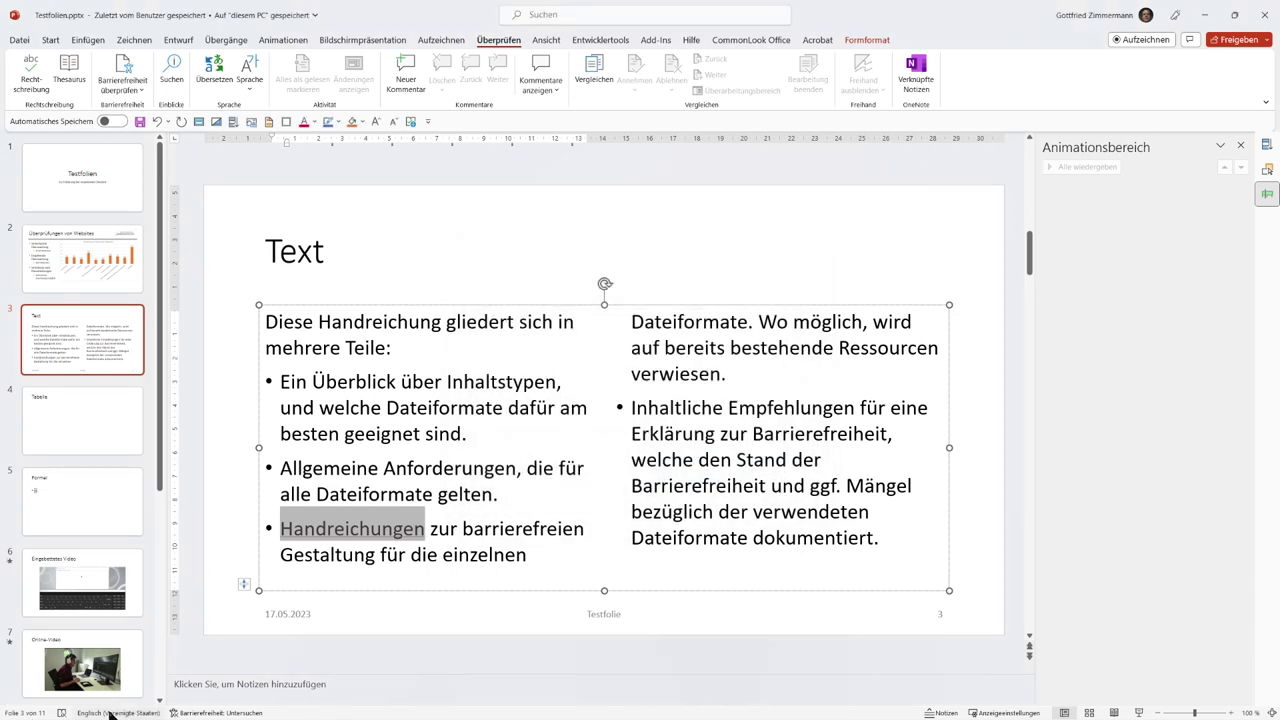
key("ctrl+z")
key("alt+Tab")
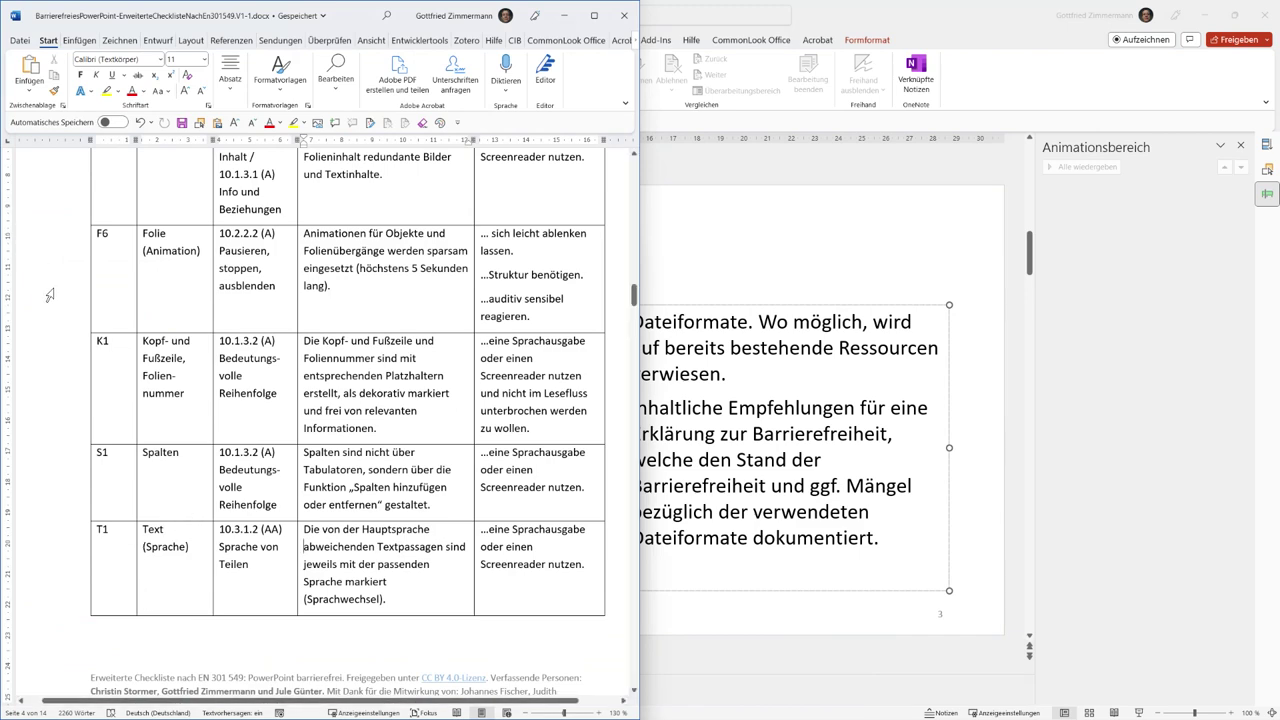
Step: Scroll the Word checklist to check T2 on paragraph breaks, then return to PowerPoint's slide 3
scroll(71, 543, "down", 2)
scroll(60, 548, "down", 2)
scroll(45, 553, "down", 1)
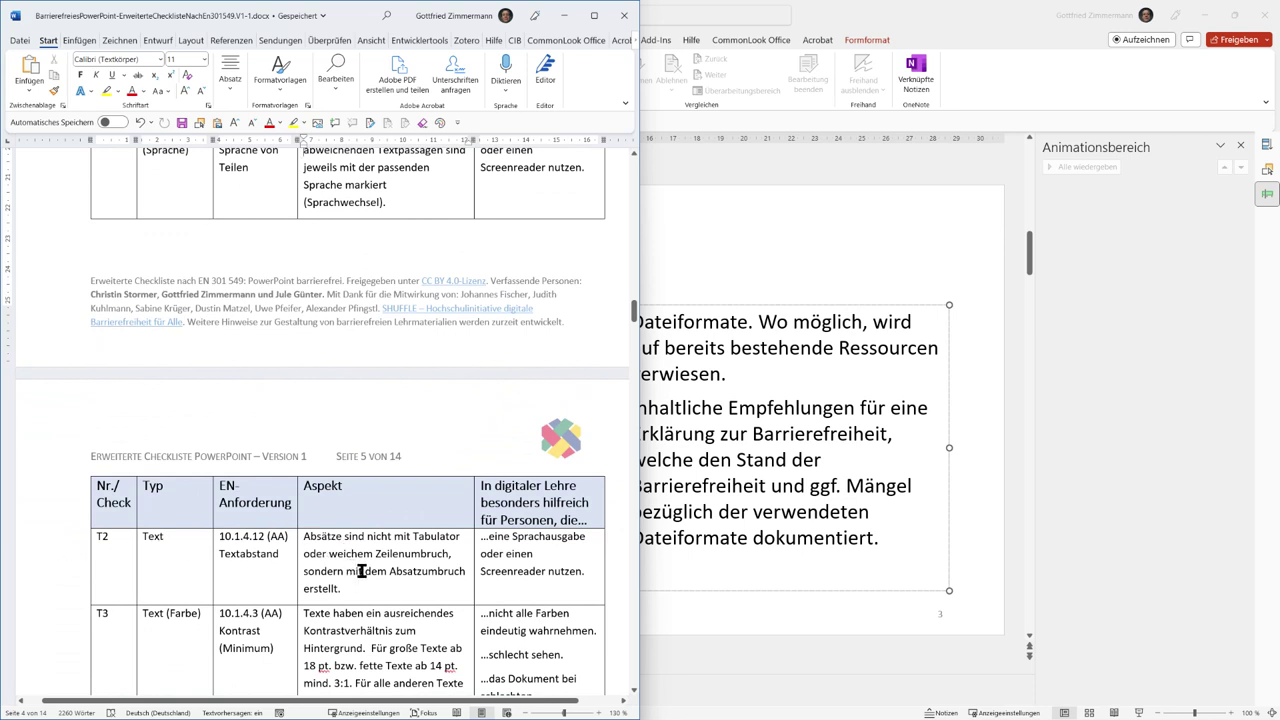
left_click(654, 478)
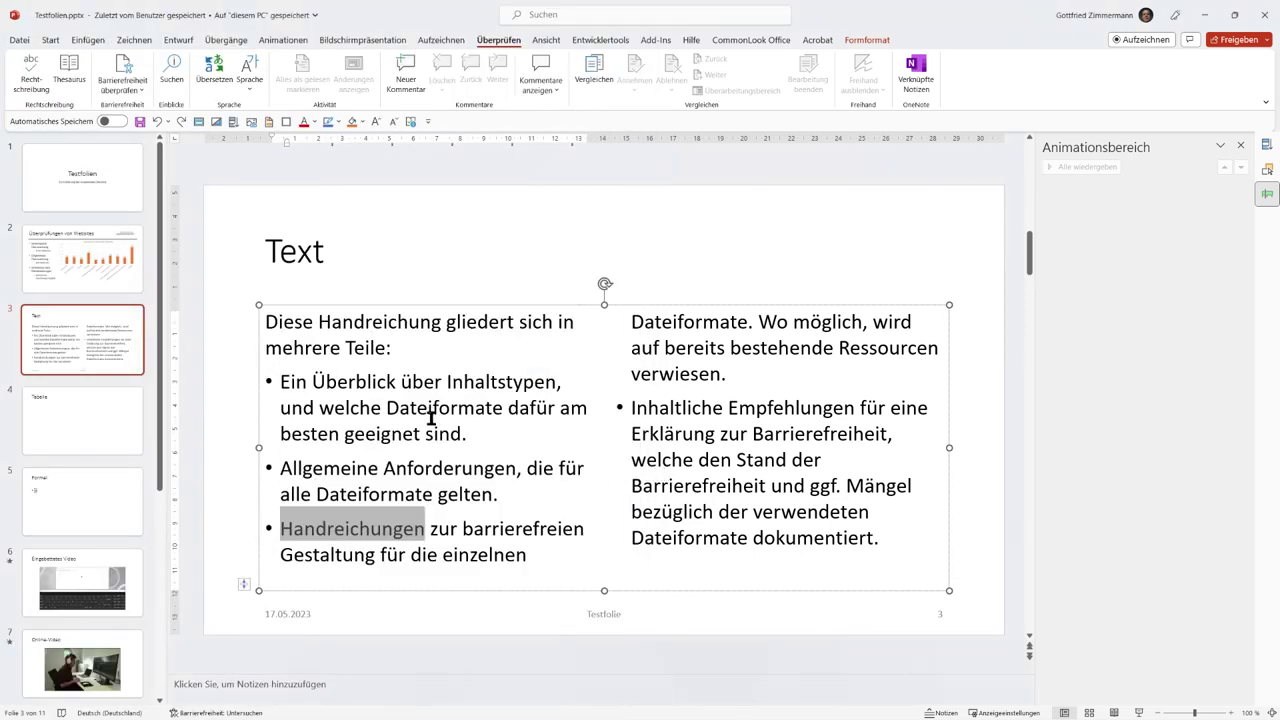
Step: Start a new paragraph 'Zweiter Absatz' after 'mehrere Teile:' on slide 3
left_click(391, 347)
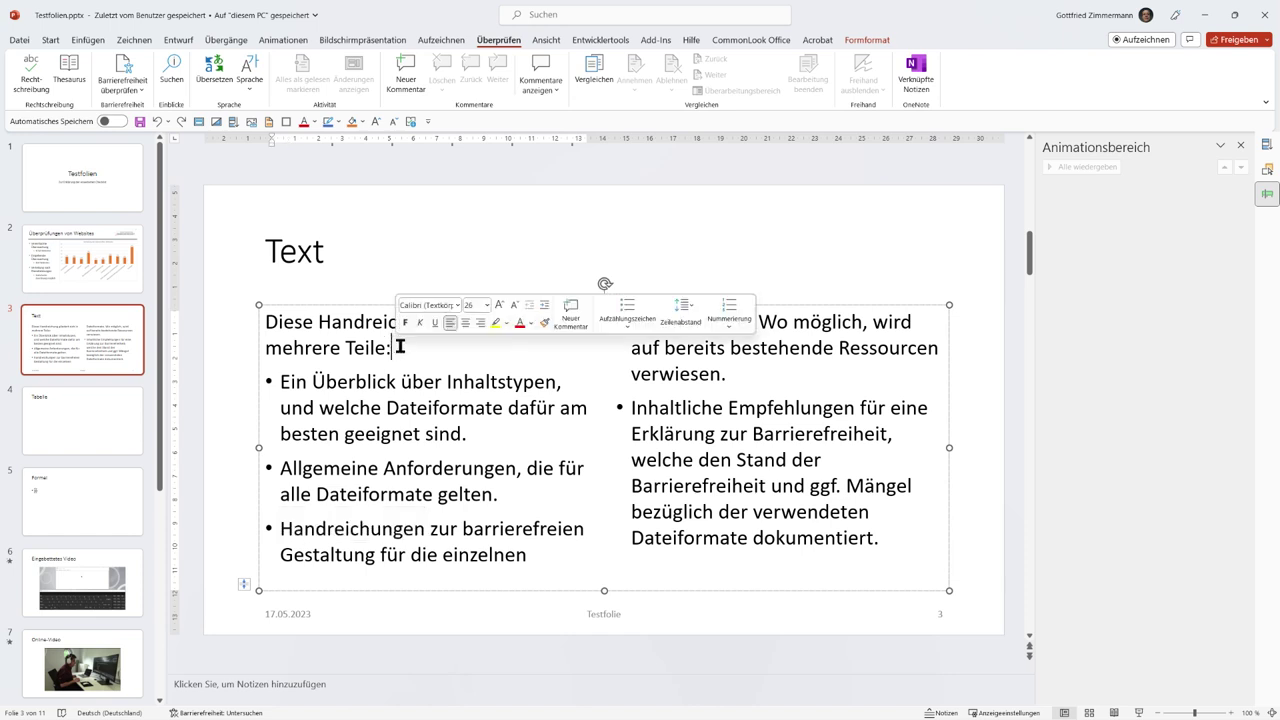
key("Return")
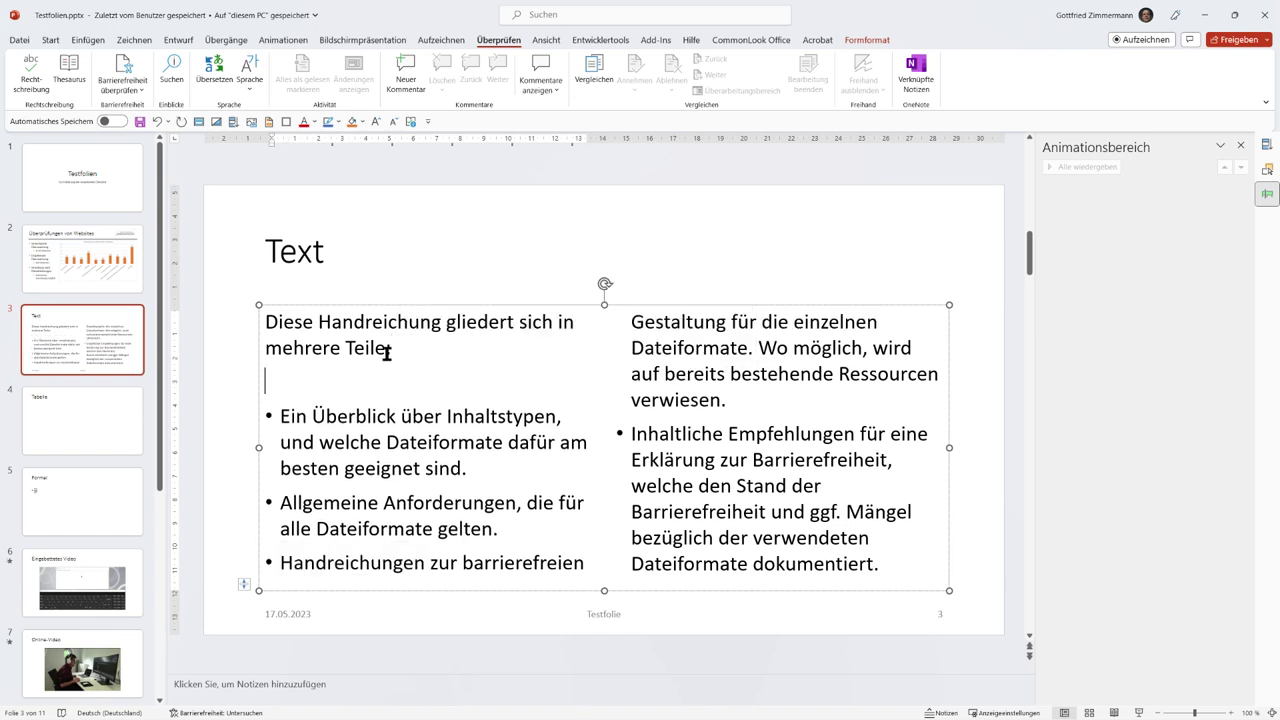
type("Zweiter Absatz")
Step: Test removing the break and a soft line break, then restore 'Zweiter Absatz' as its own paragraph
key("Up")
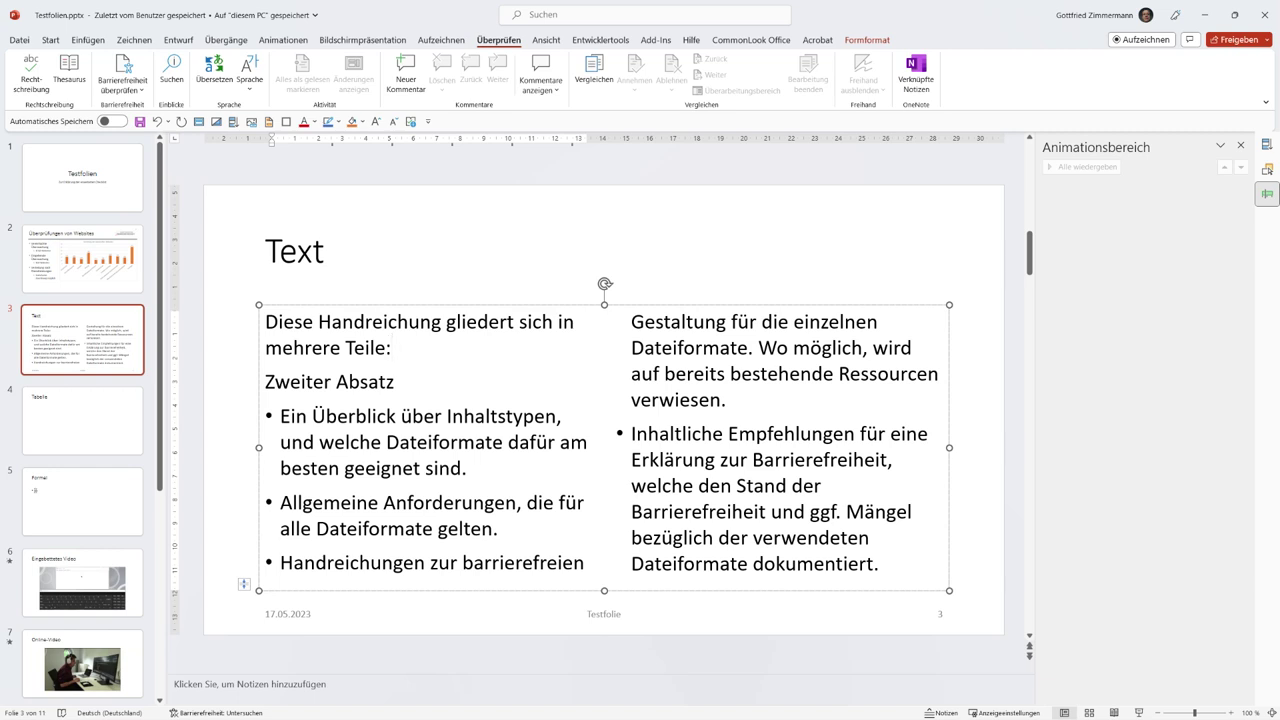
key("Delete")
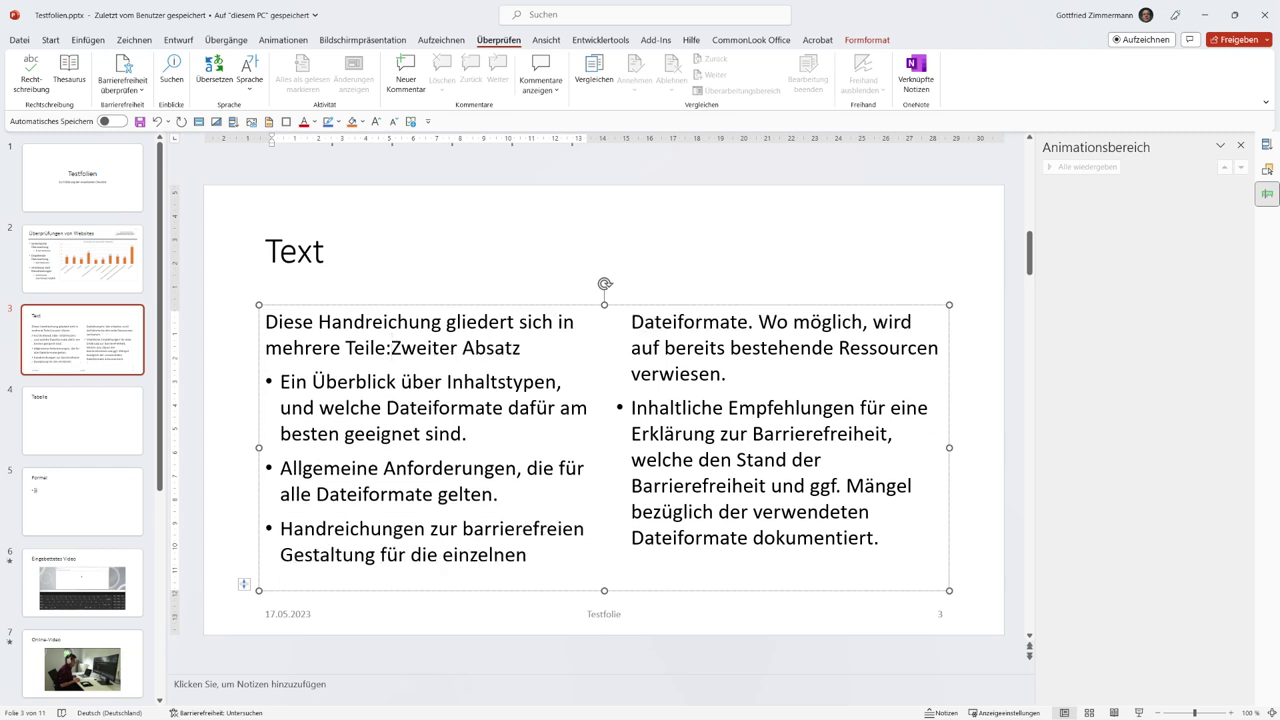
key("Return")
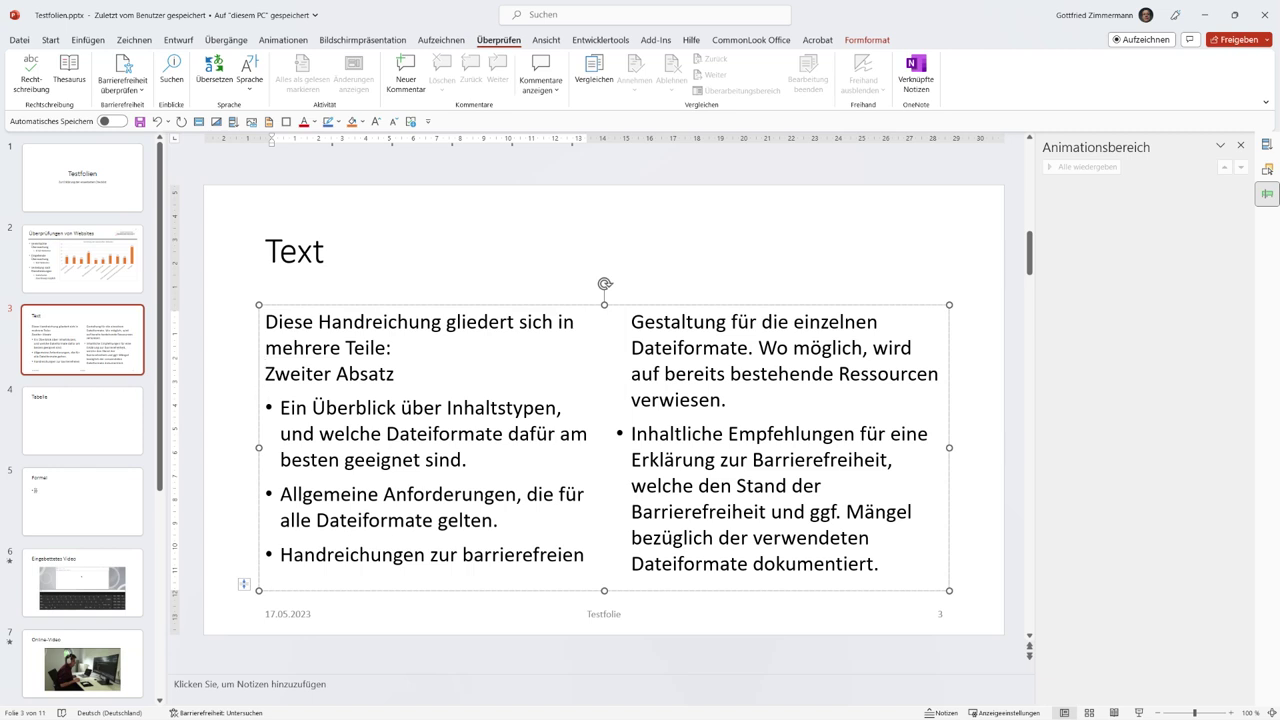
key("BackSpace")
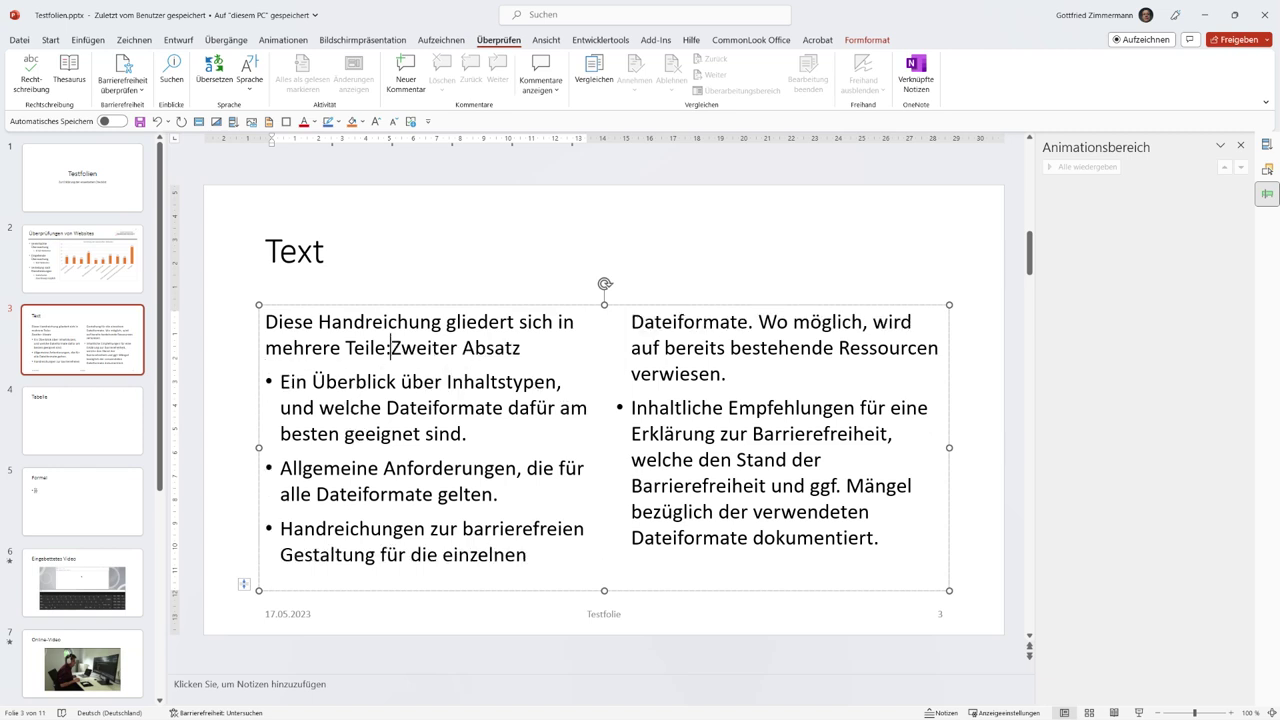
key("Return")
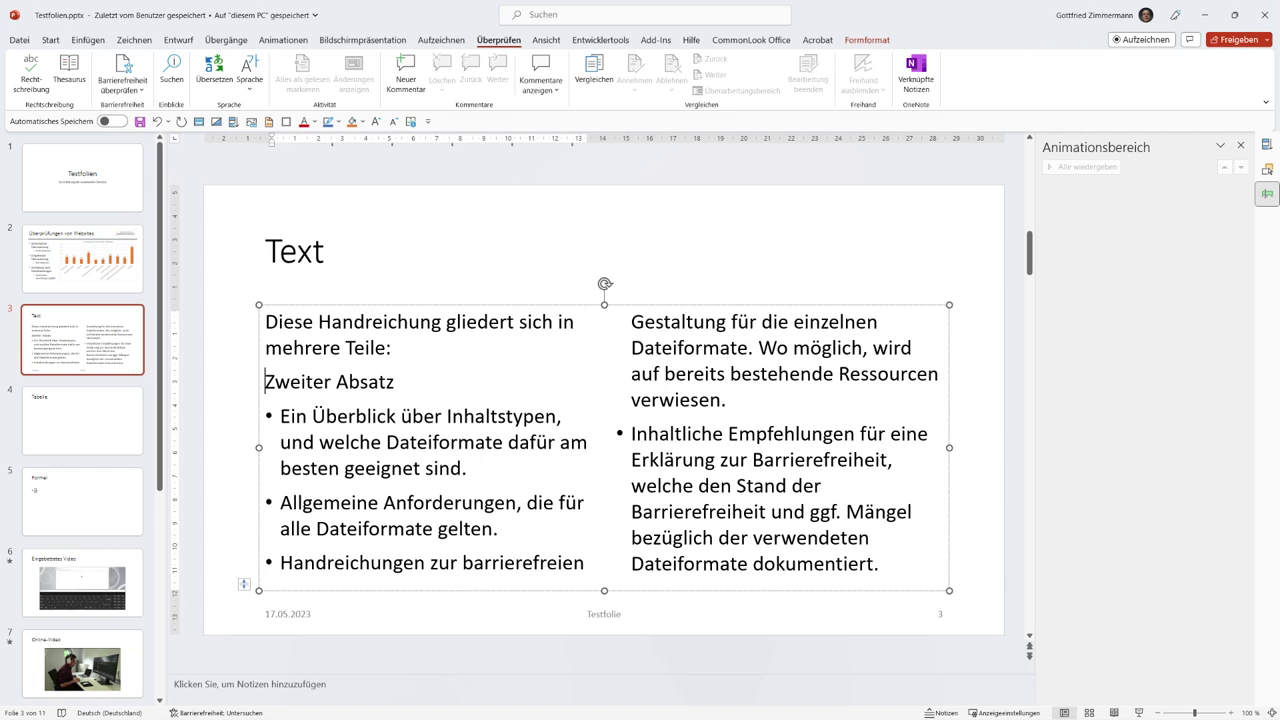
left_click(52, 42)
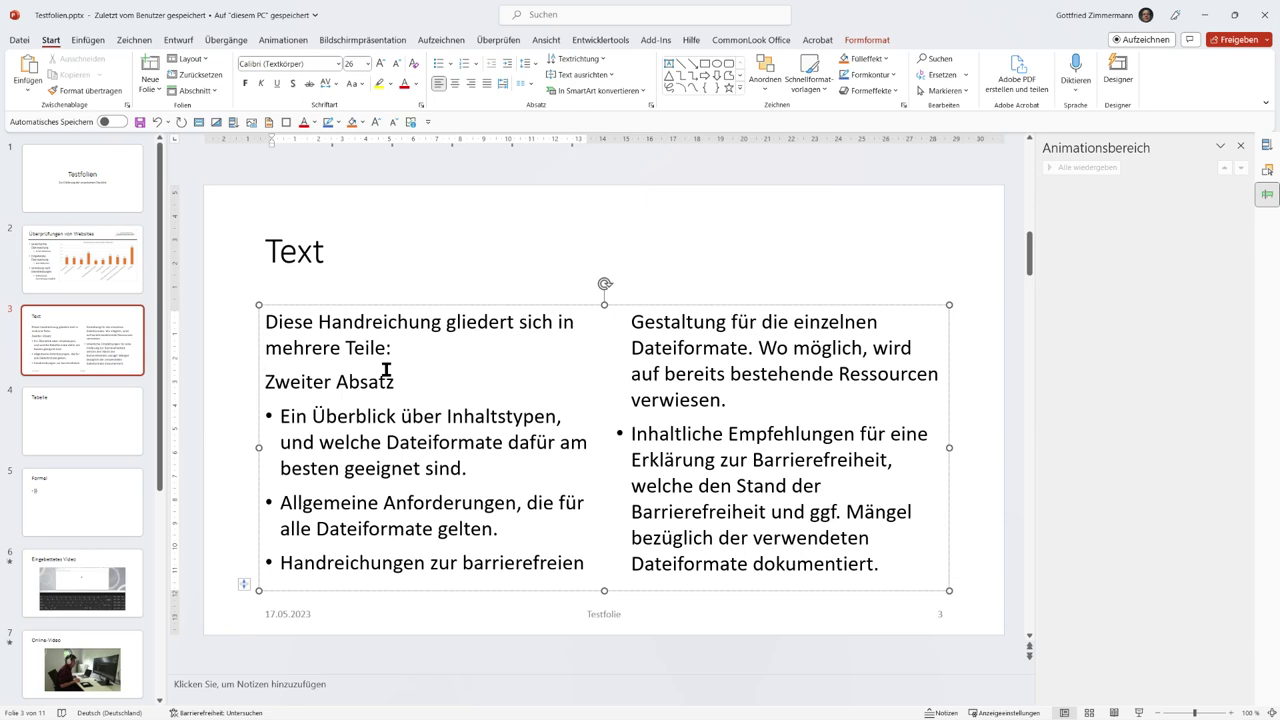
key("alt+Tab")
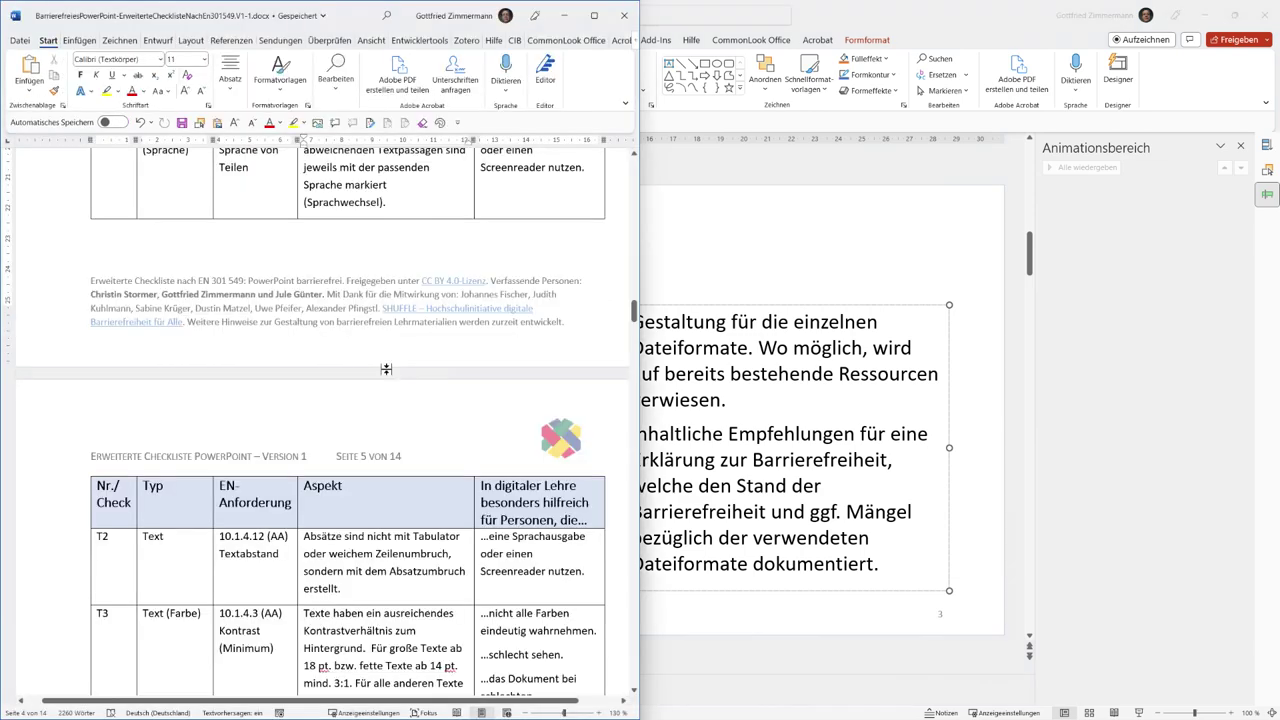
Step: Snap PowerPoint to the right half beside the Word checklist and scroll through the slide 3 text
key("alt+Tab")
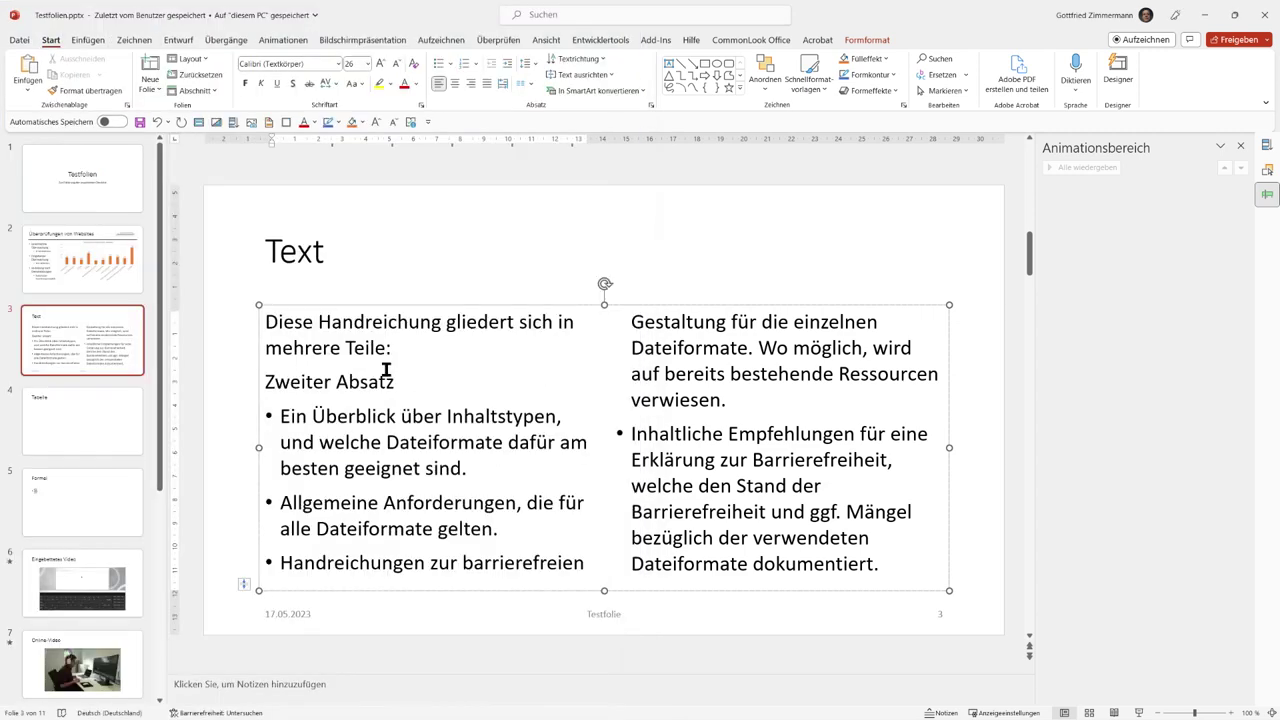
key("super+Right")
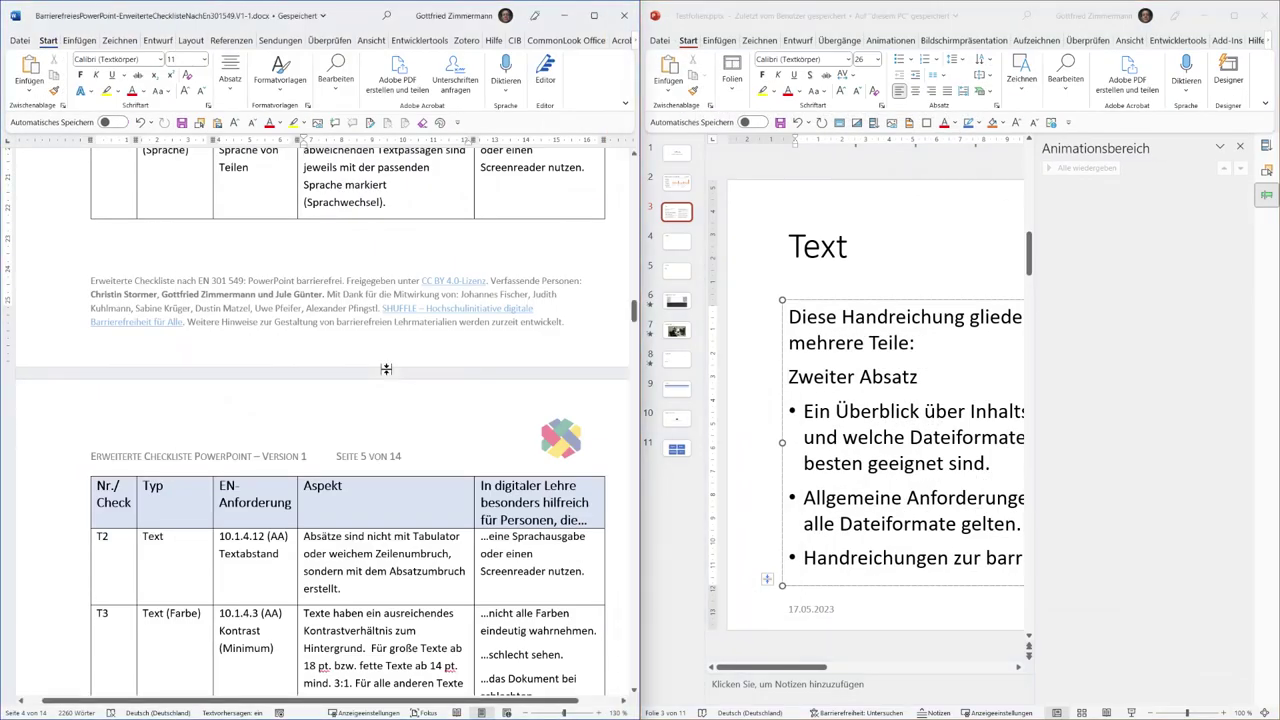
left_click(1235, 155)
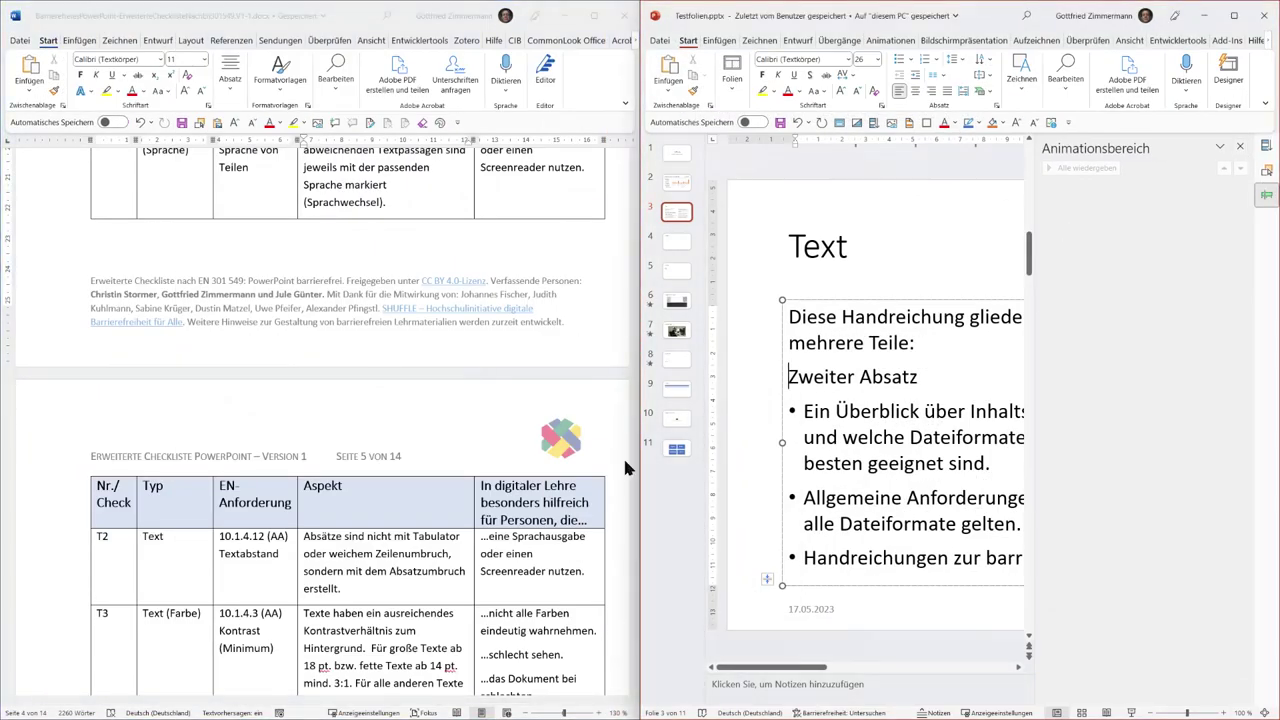
scroll(290, 580, "down", 1)
scroll(290, 580, "down", 1)
scroll(287, 578, "down", 1)
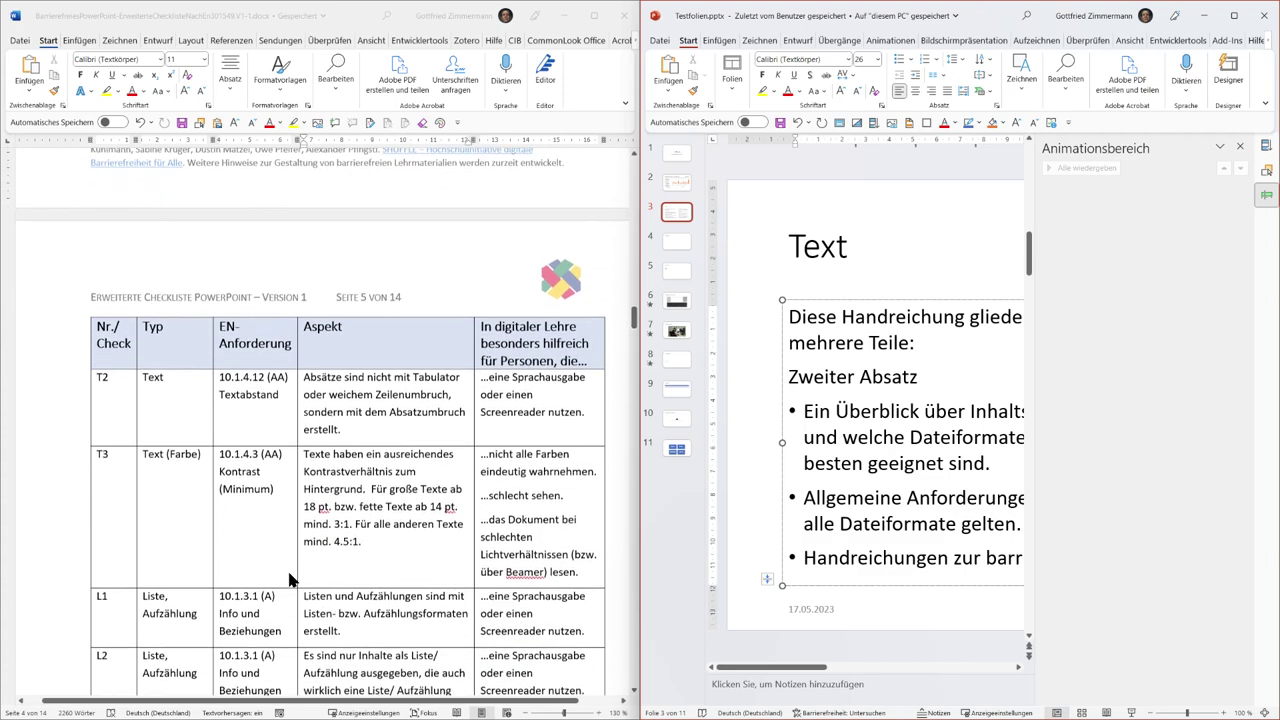
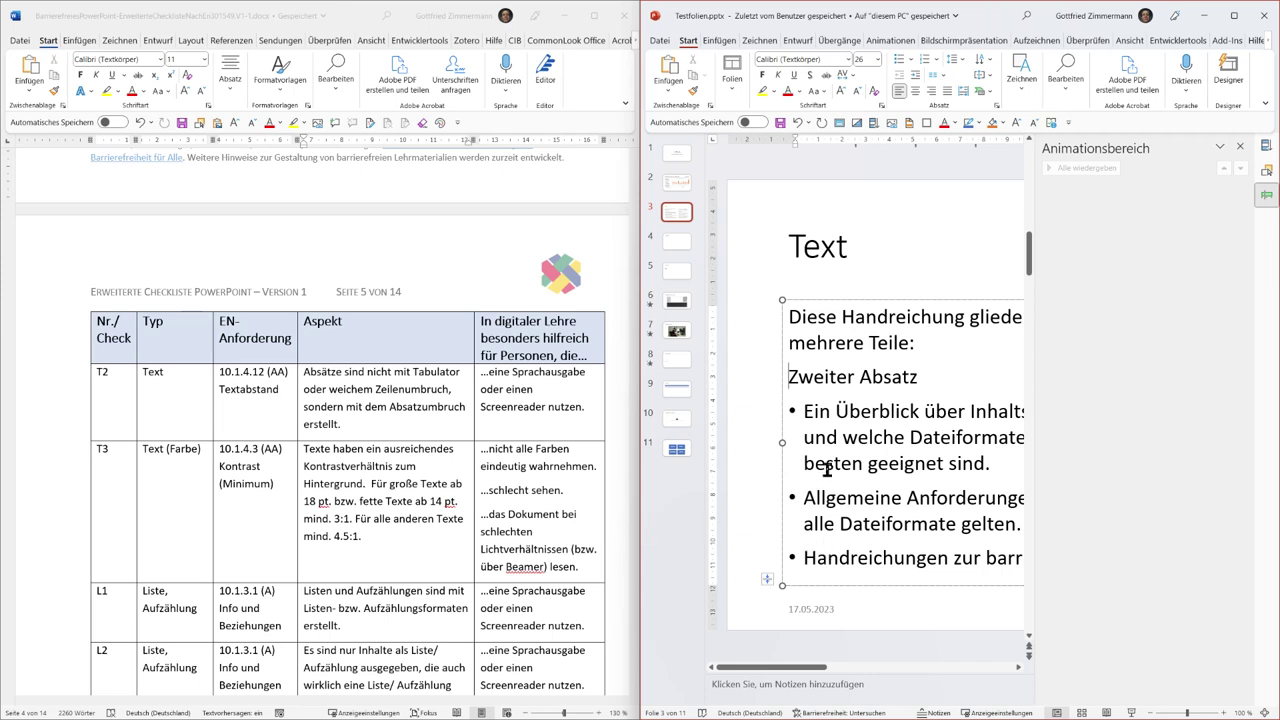
Step: Scroll the Word checklist down to list rows L1, L2 and link row N1, and select row L1
scroll(349, 521, "down", 1)
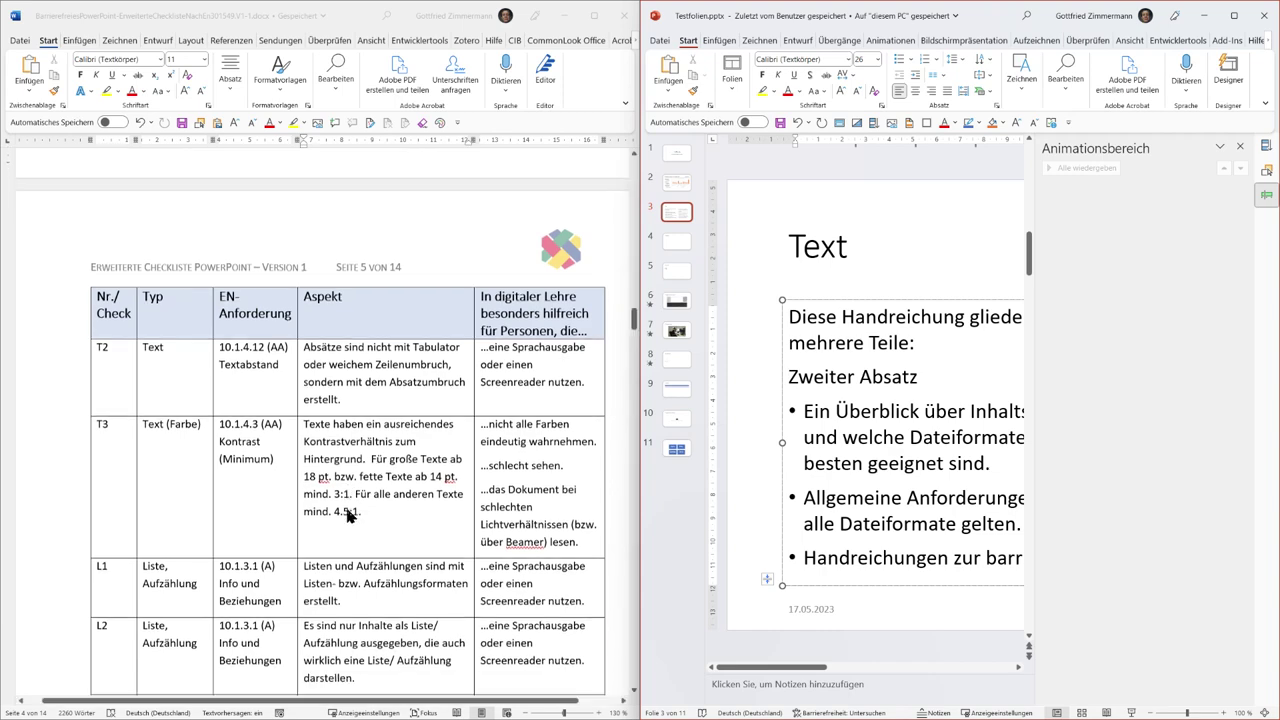
scroll(348, 515, "down", 1)
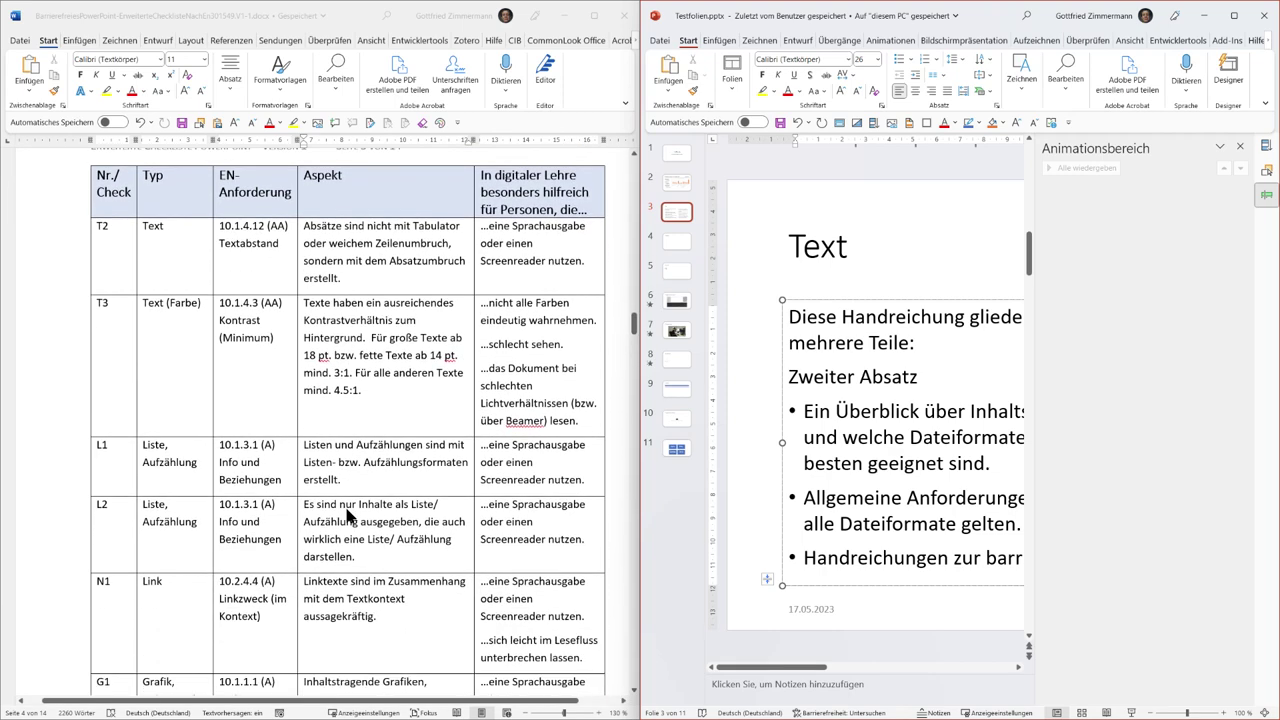
left_click(62, 485)
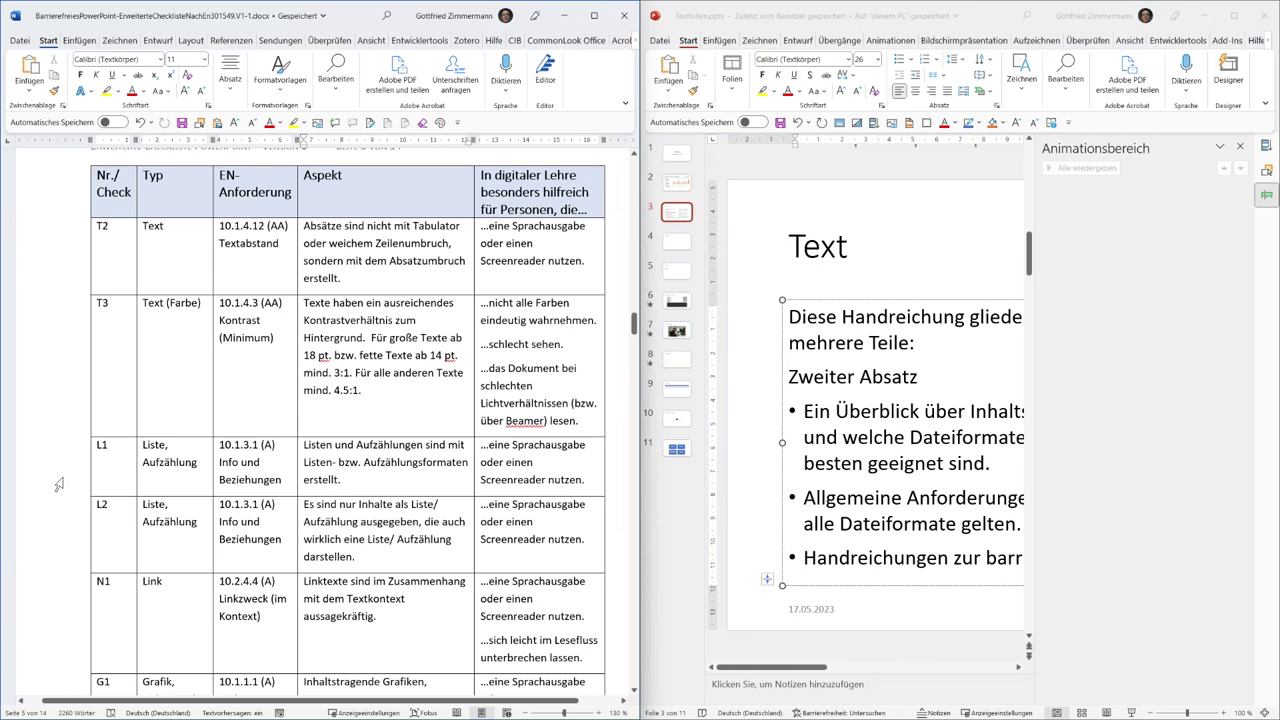
left_click(59, 485)
left_click(240, 500)
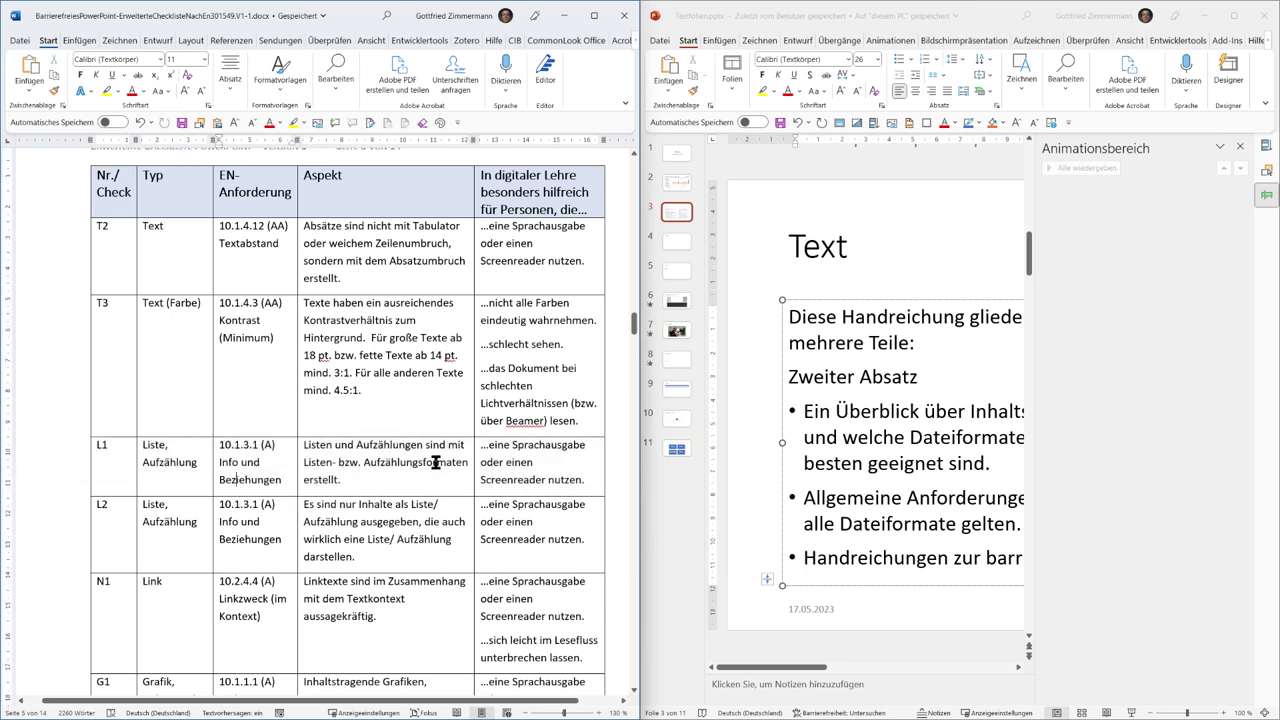
left_click(838, 437)
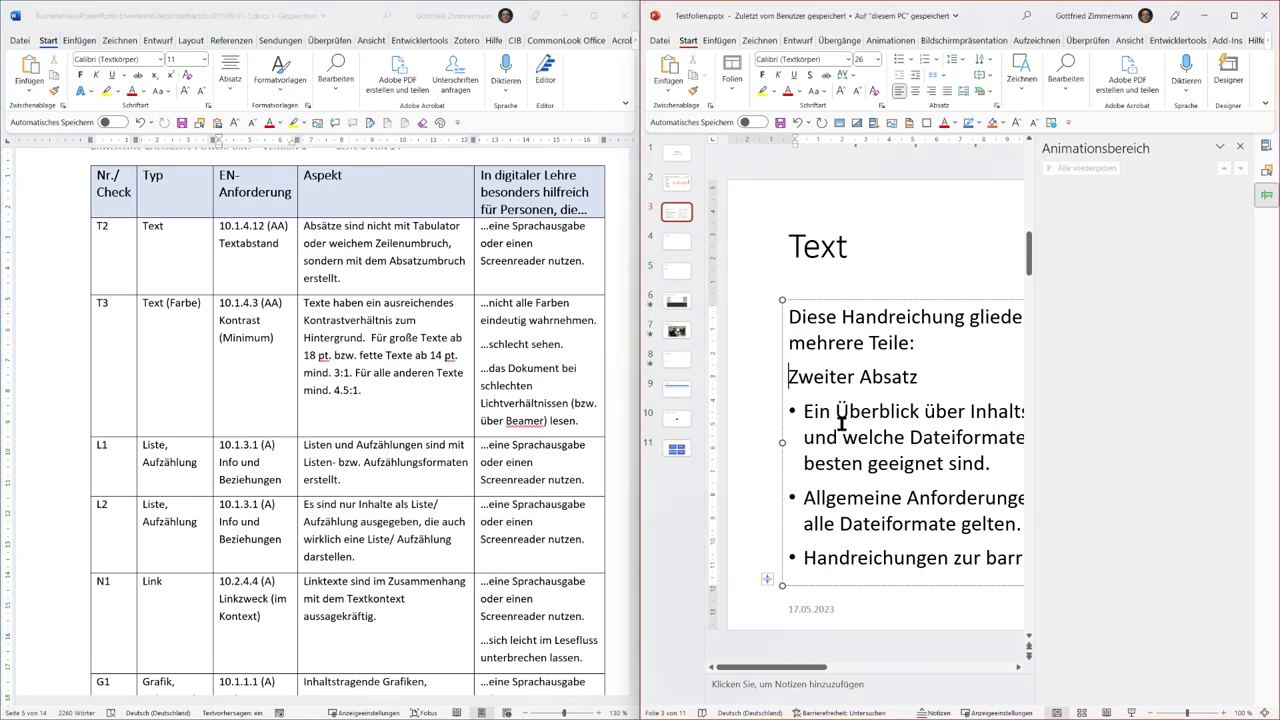
Step: Cycle through the Reading Order and Selection panes, close the side pane, and click into the first bullet
left_click(1241, 148)
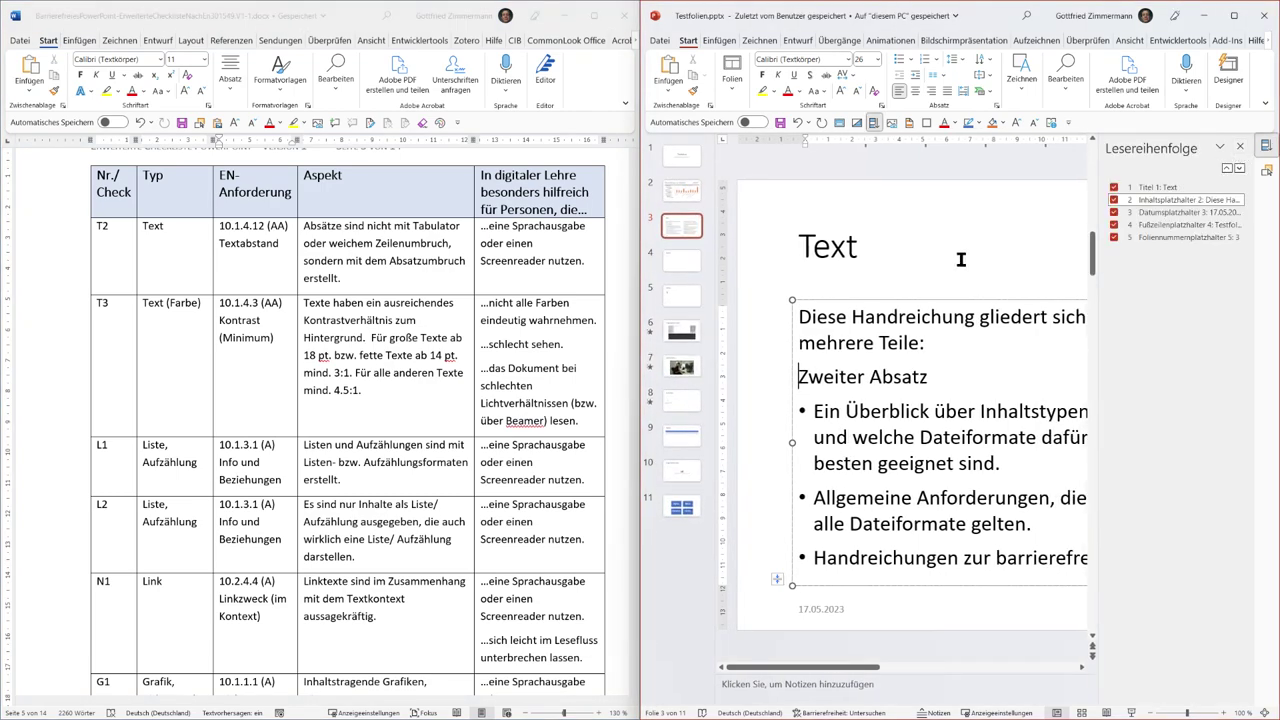
left_click(1243, 147)
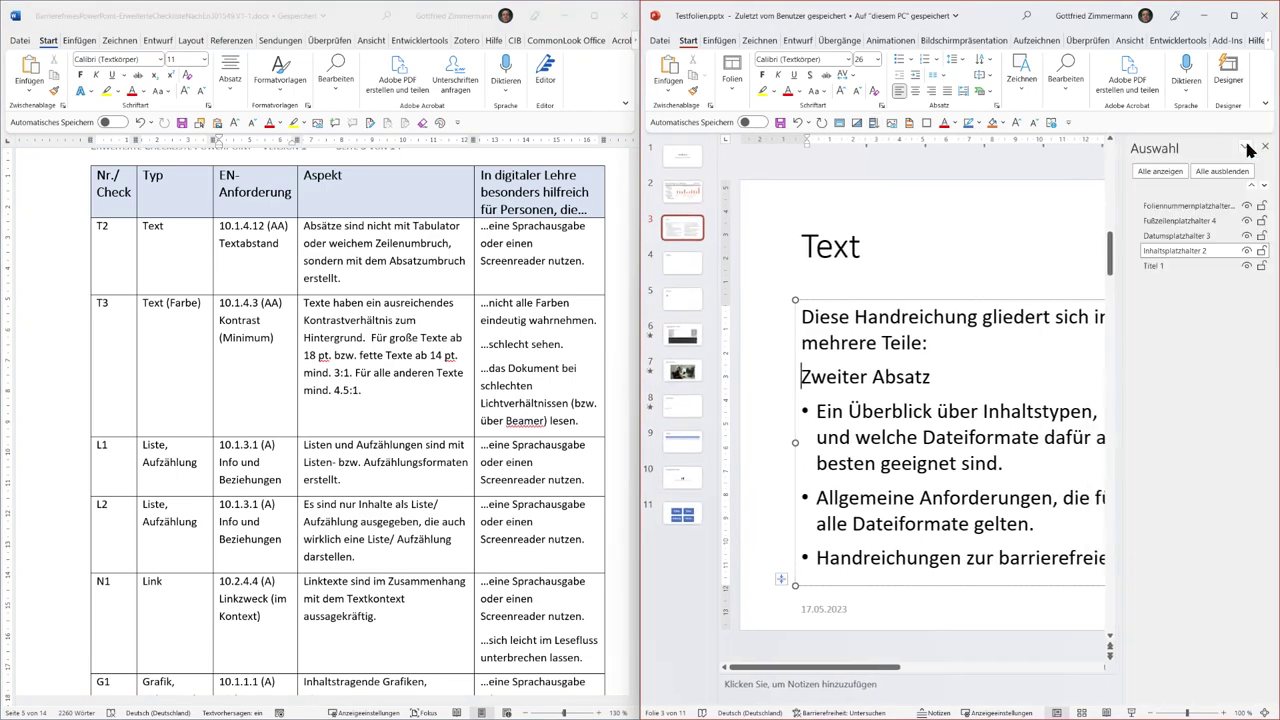
left_click(1264, 148)
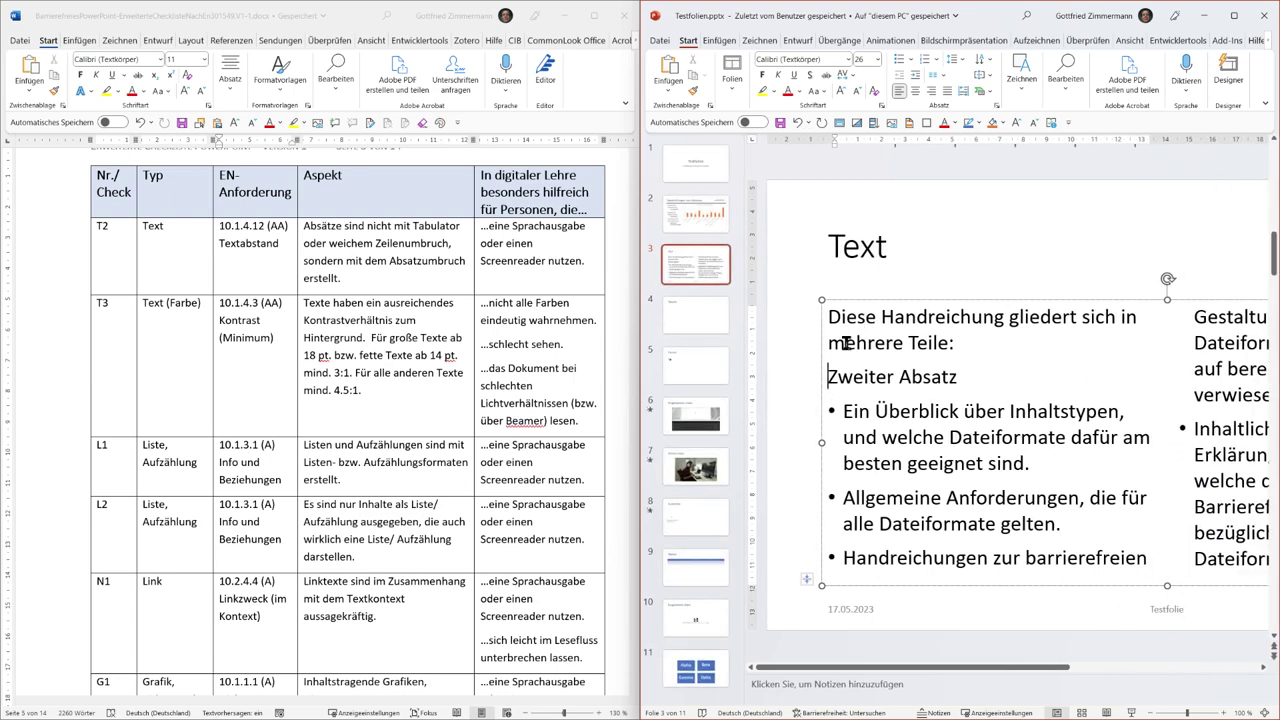
left_click(850, 418)
Step: Give the 'Ein Überblick über Inhaltstypen…' item a checkmark bullet and prefix it with '(okay)'
left_click(900, 62)
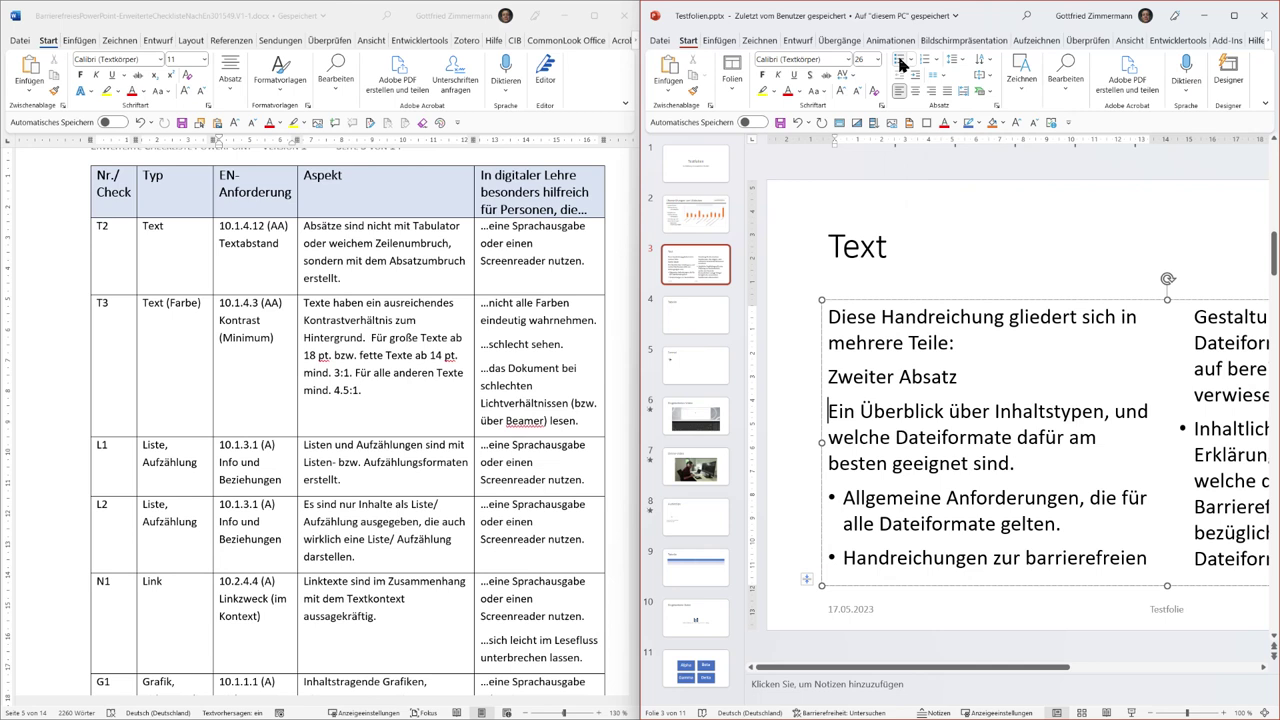
left_click(900, 62)
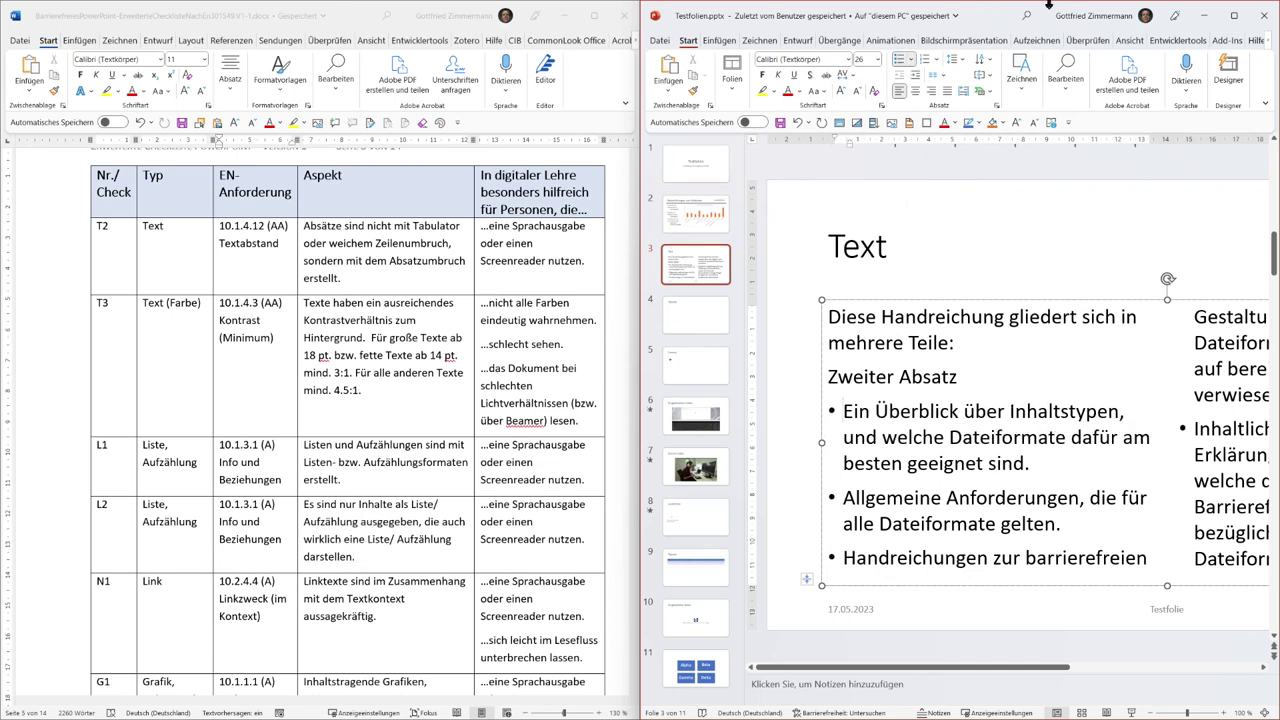
left_click(924, 62)
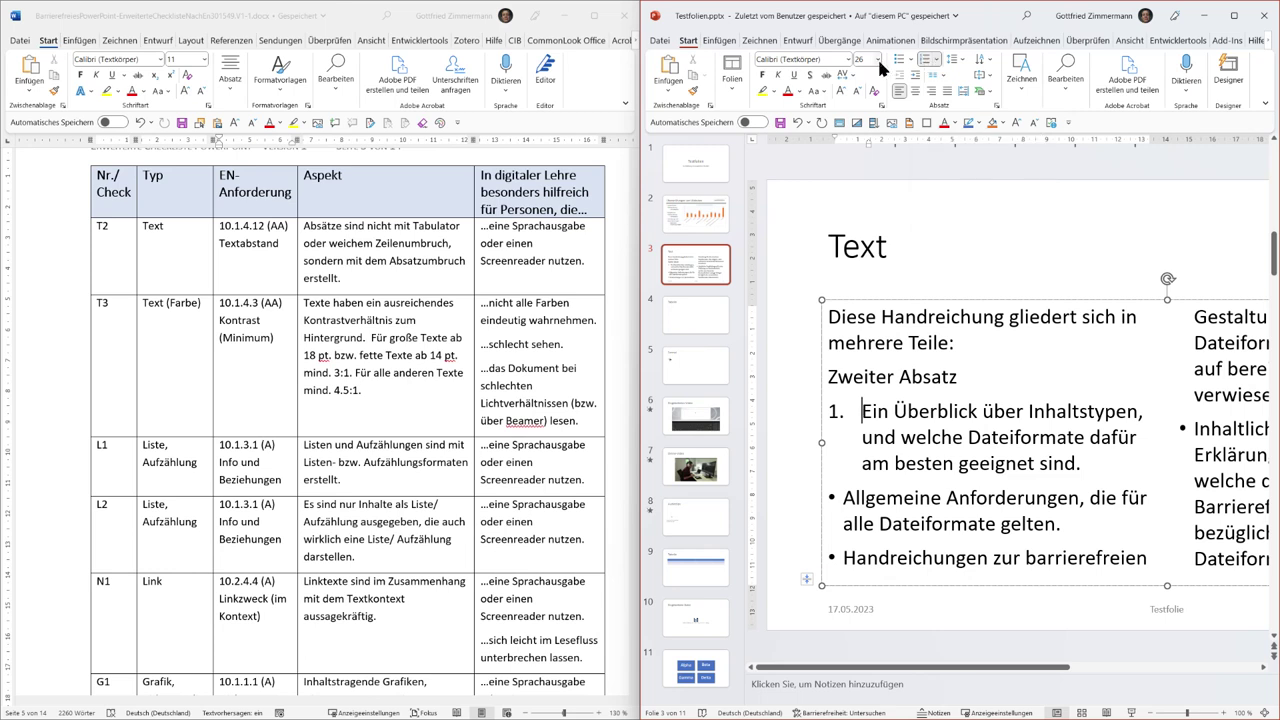
left_click(898, 60)
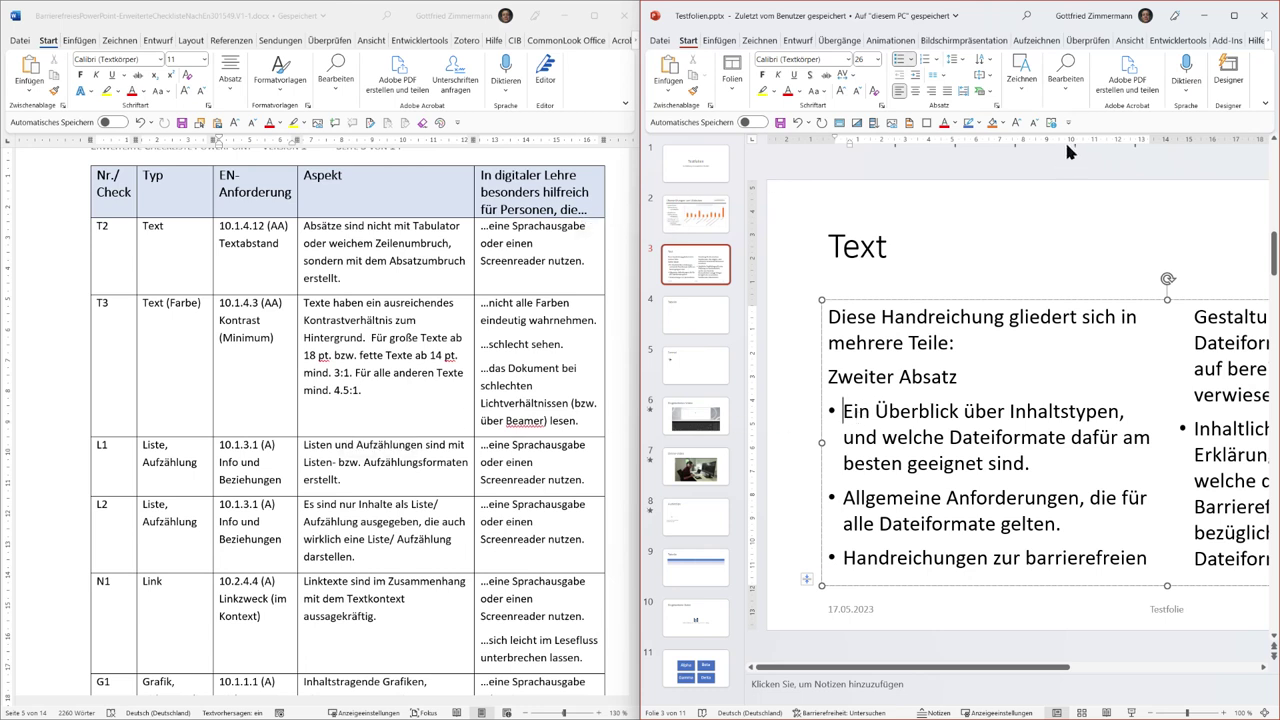
left_click(912, 61)
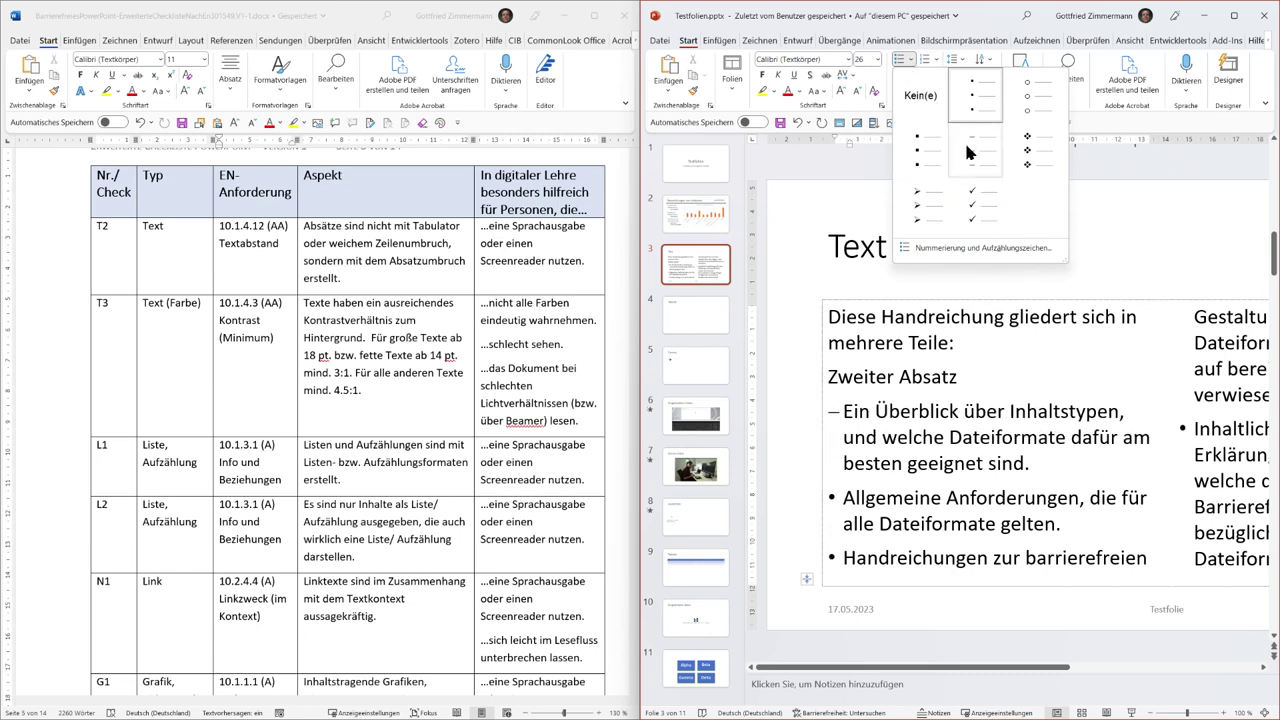
left_click(975, 198)
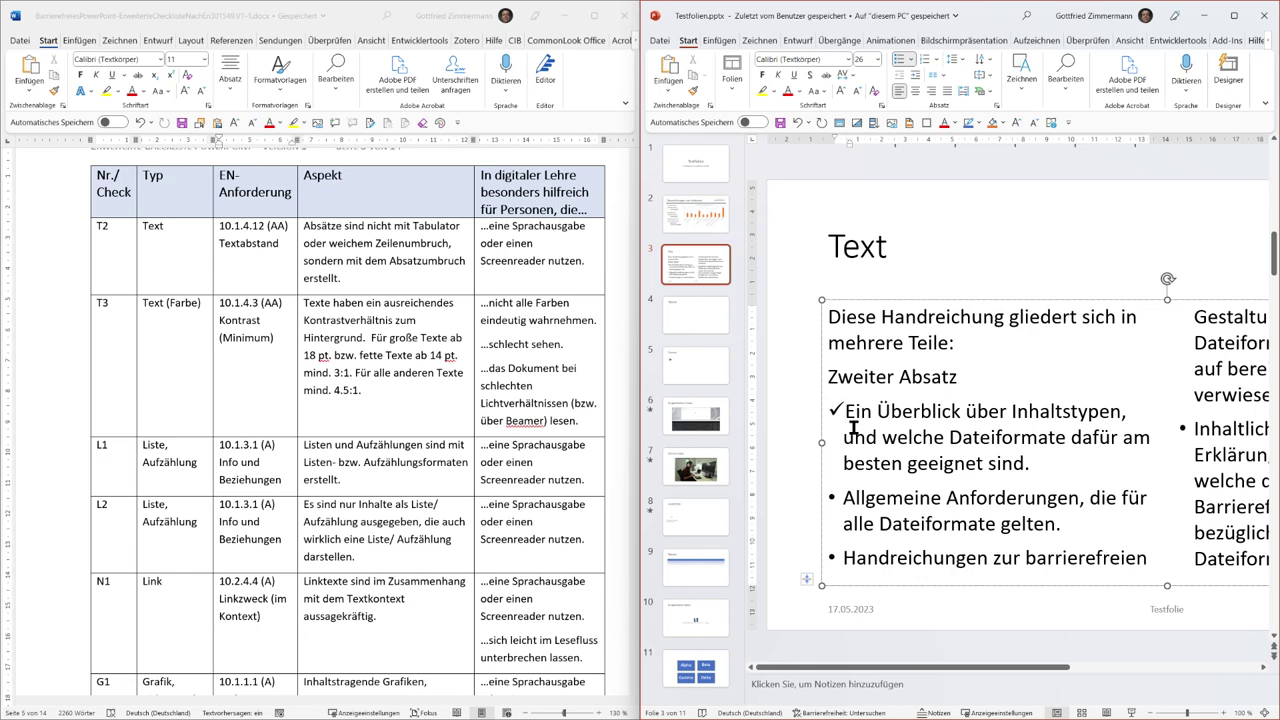
type("(okay)")
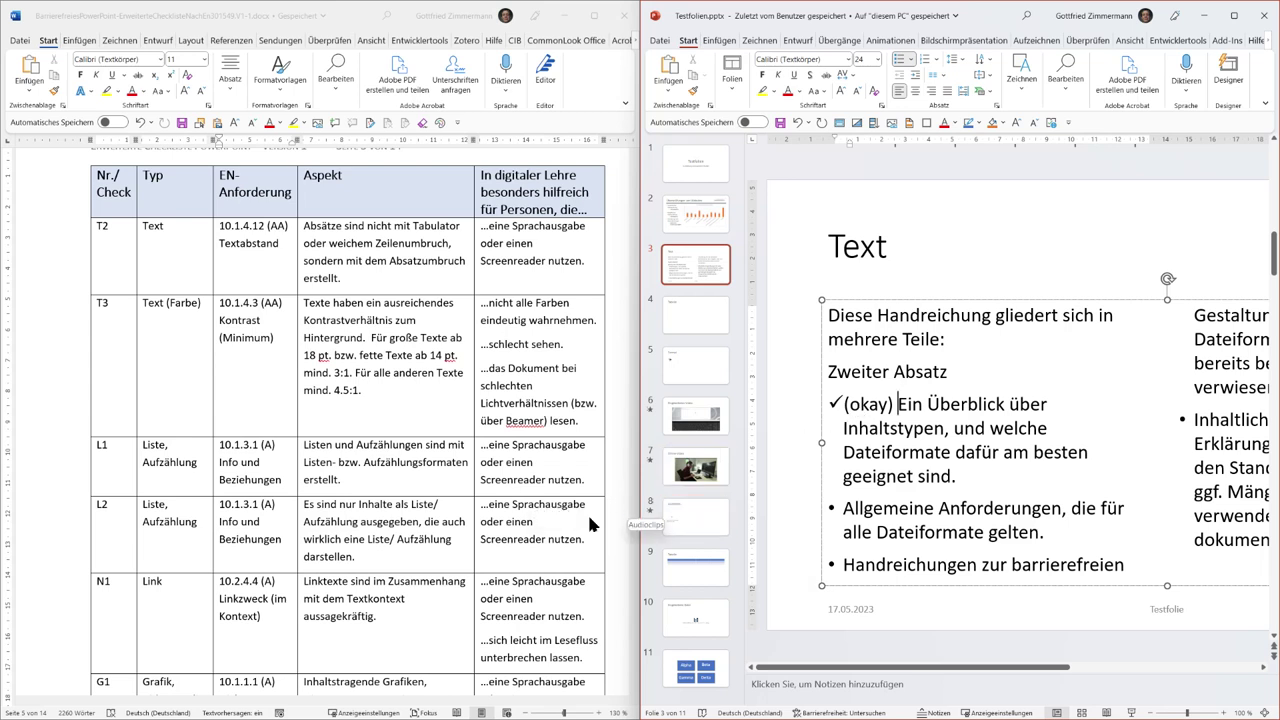
Step: Select and review checklist row L2 in Word, then maximize the PowerPoint window
left_click(52, 483)
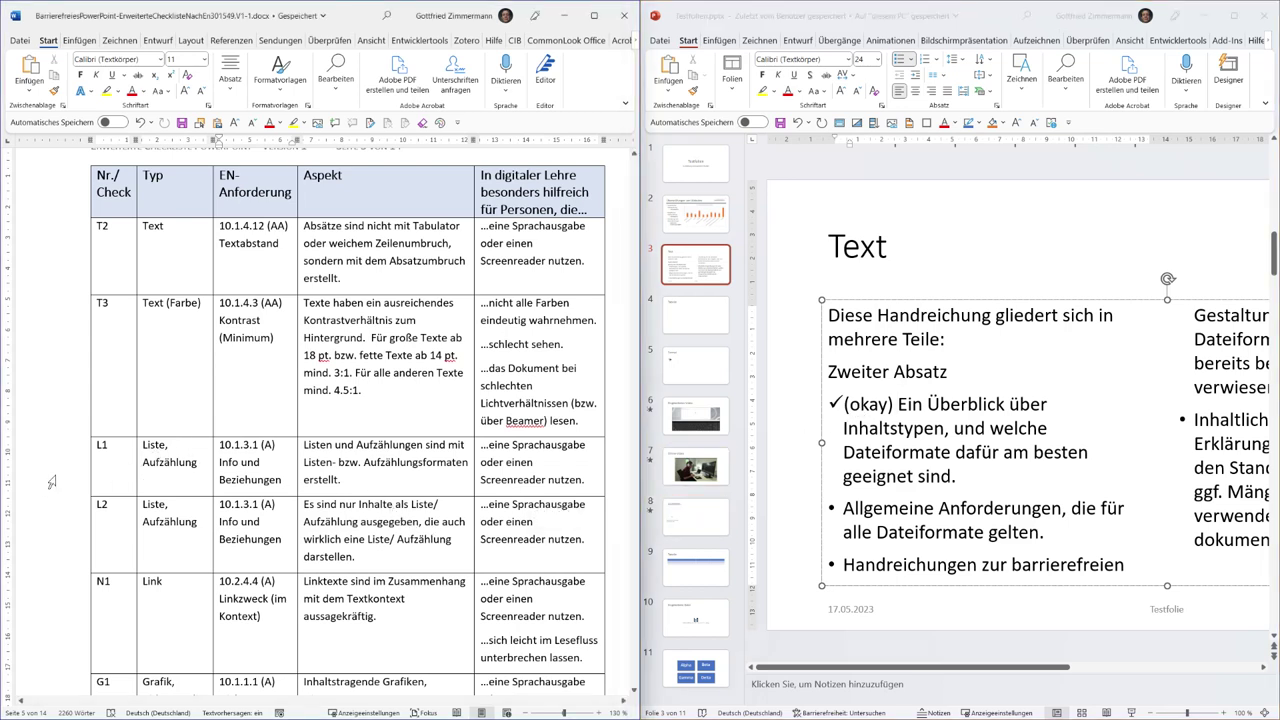
left_click(31, 530)
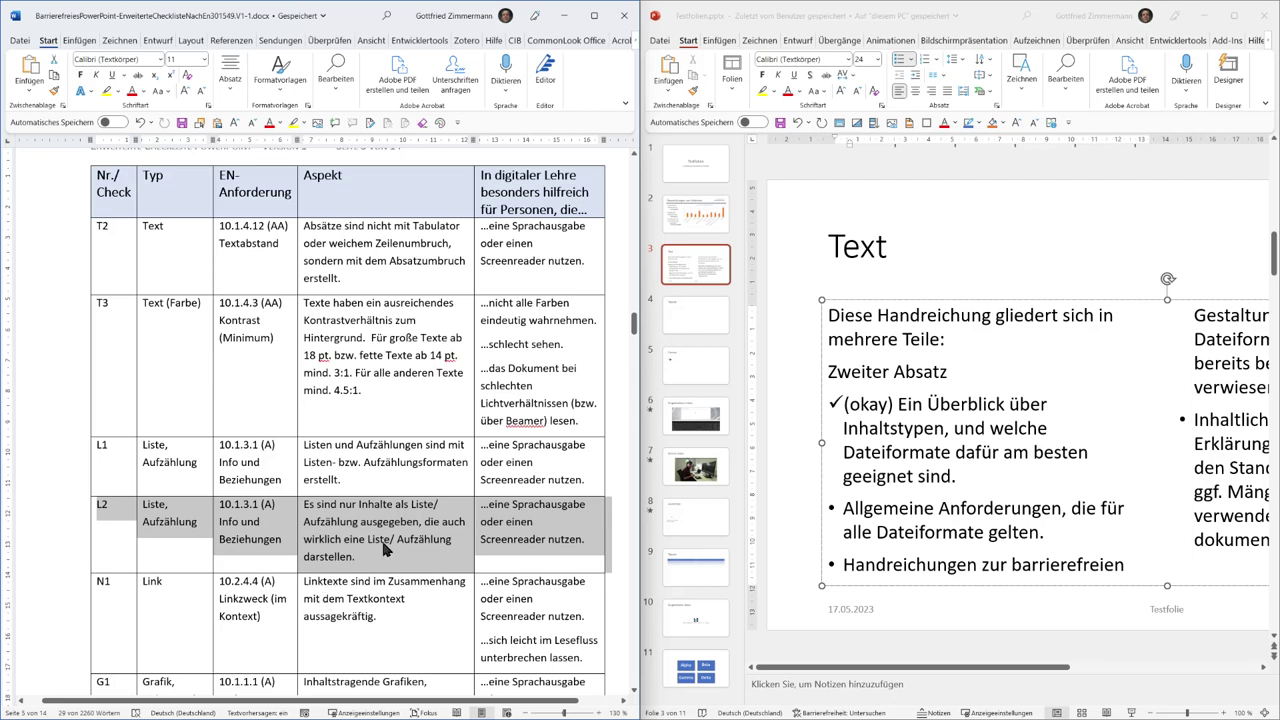
left_click(359, 600)
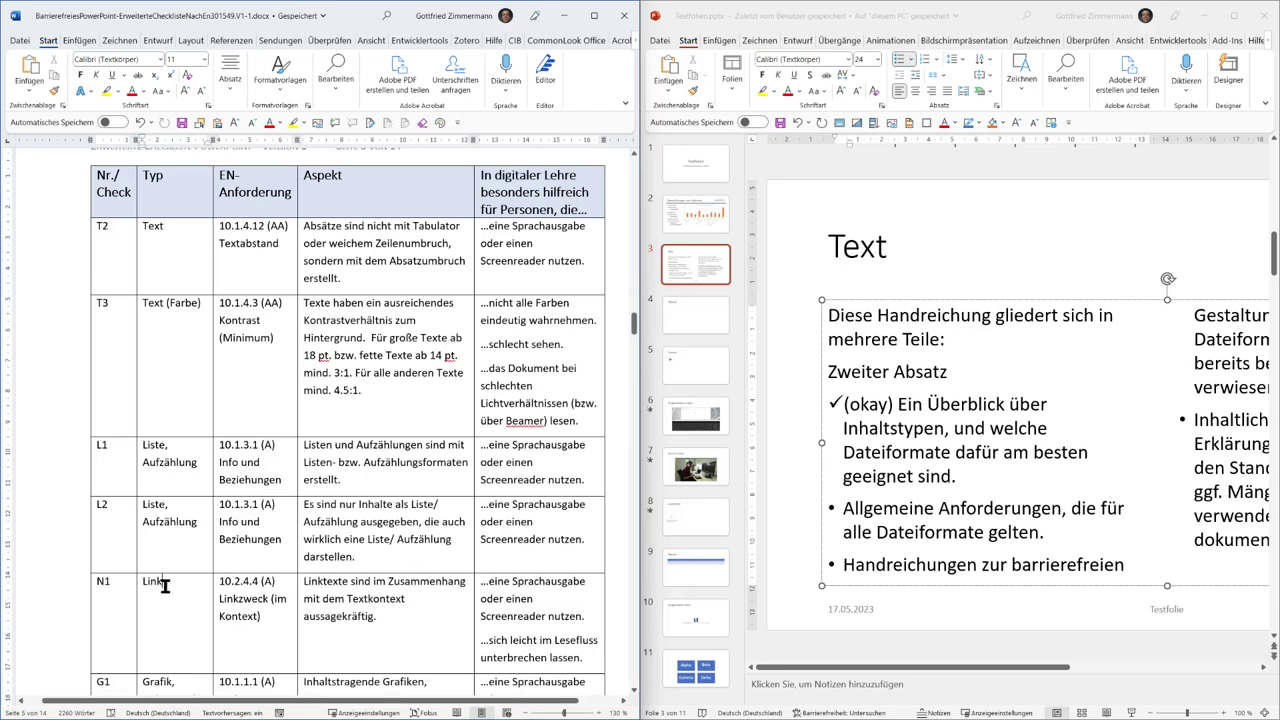
scroll(166, 597, "down", 1)
scroll(166, 597, "down", 1)
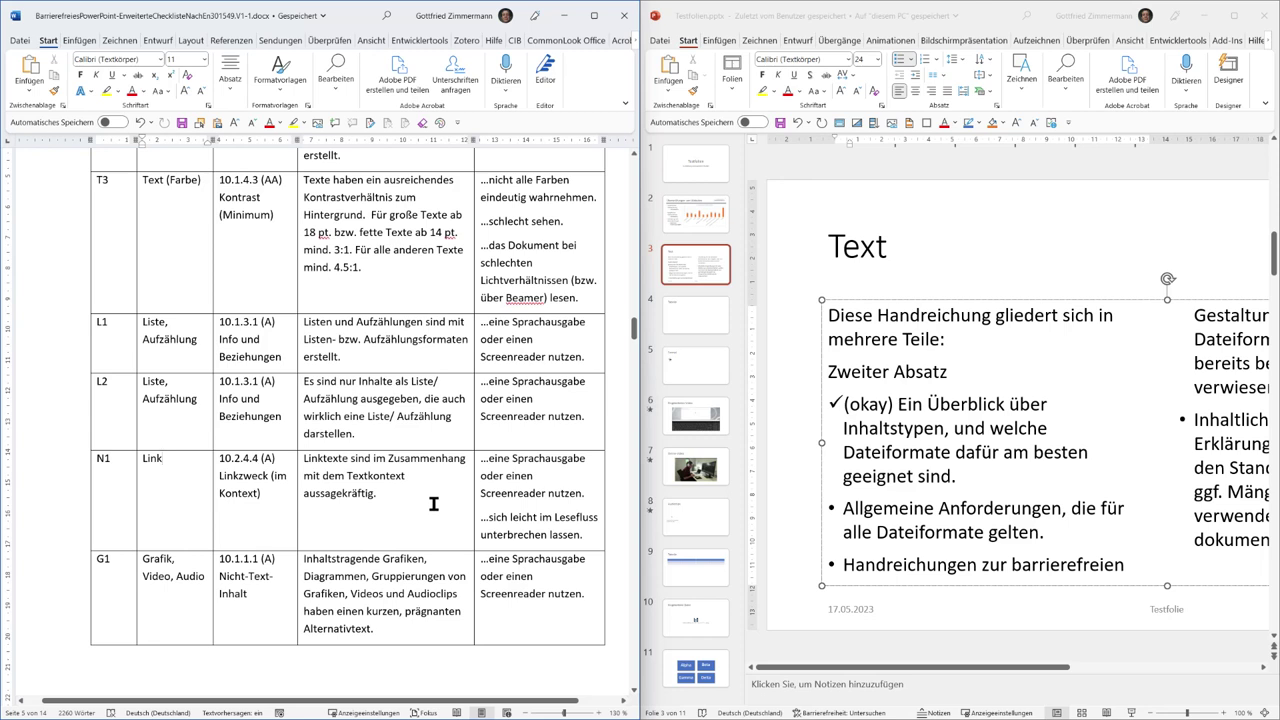
left_click(1237, 14)
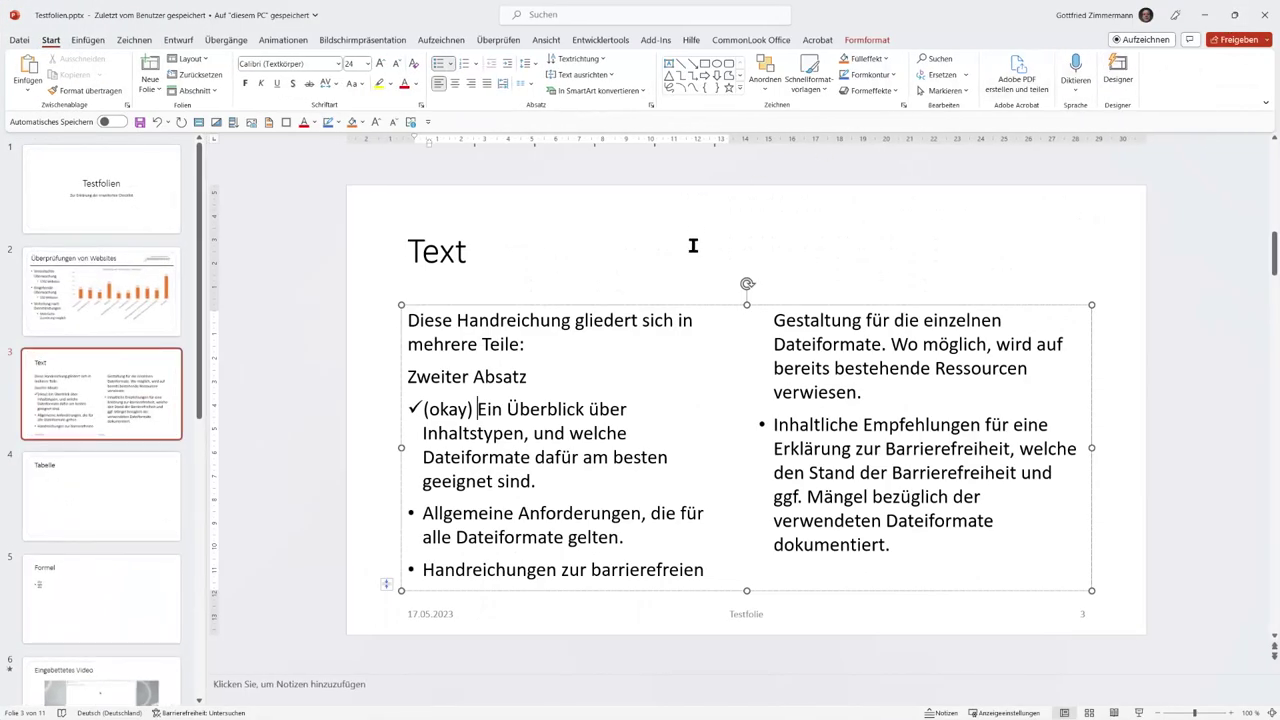
double_click(543, 412)
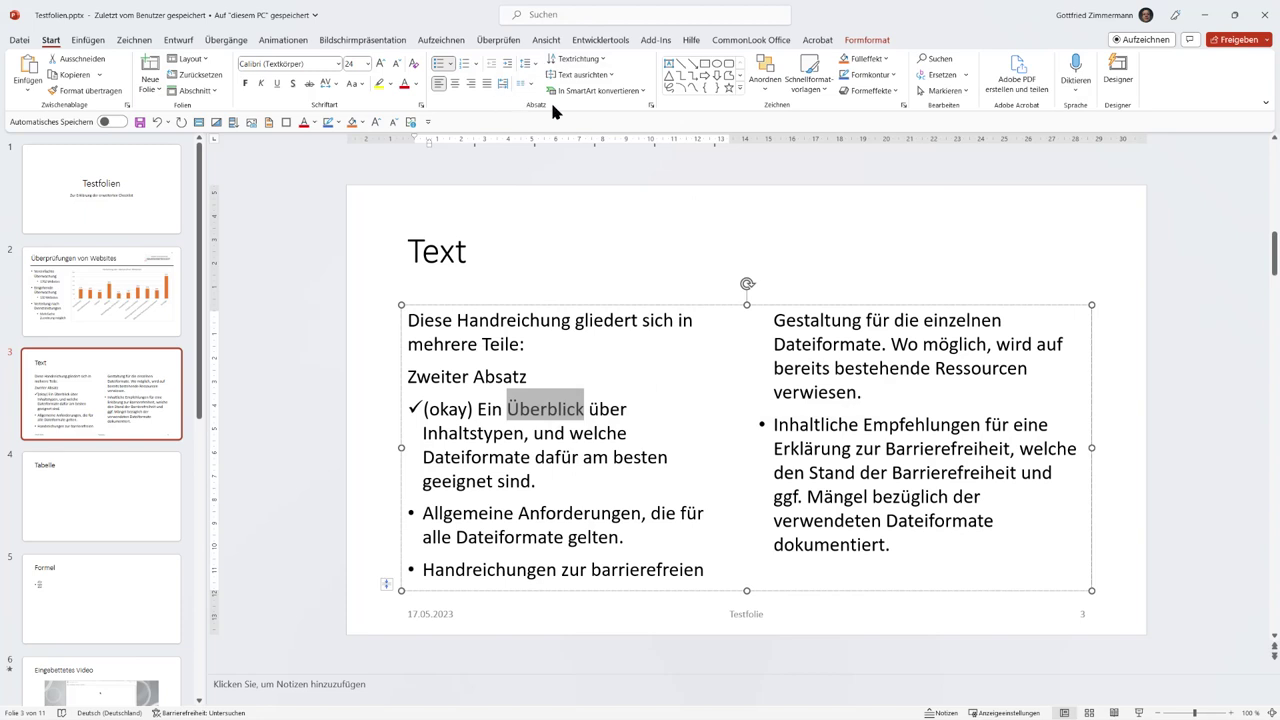
key("ctrl+k")
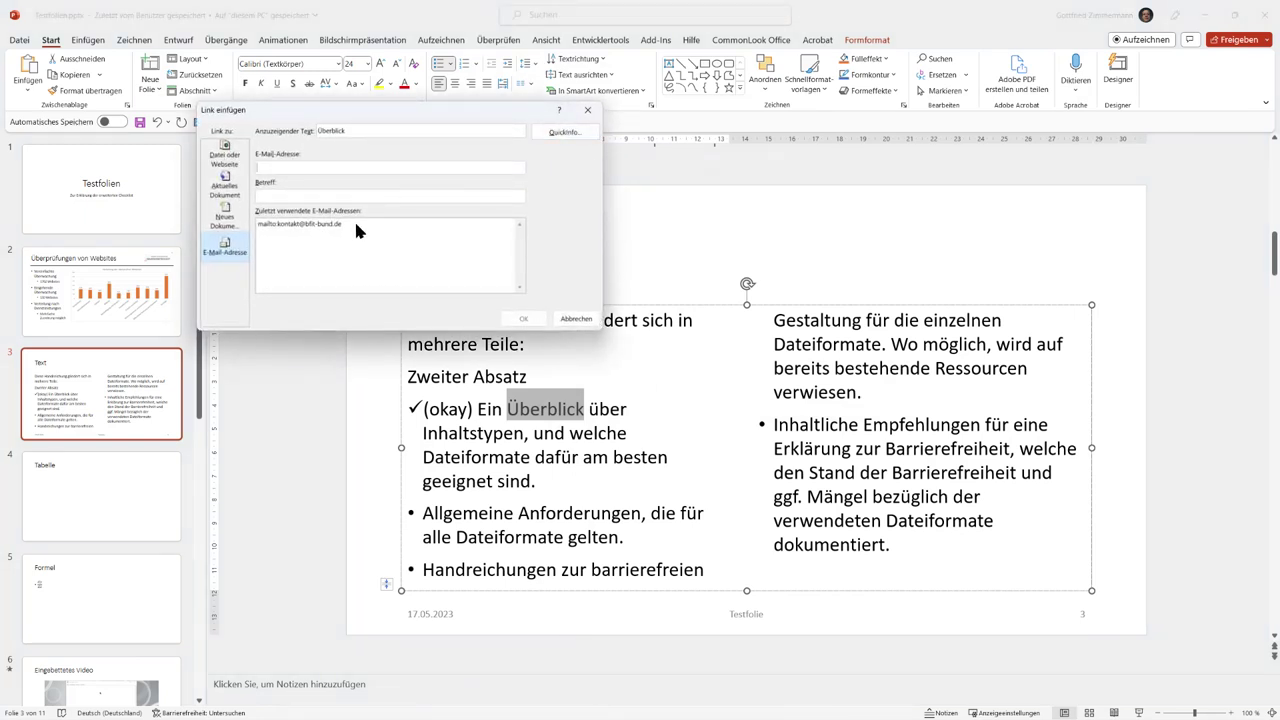
left_click(226, 160)
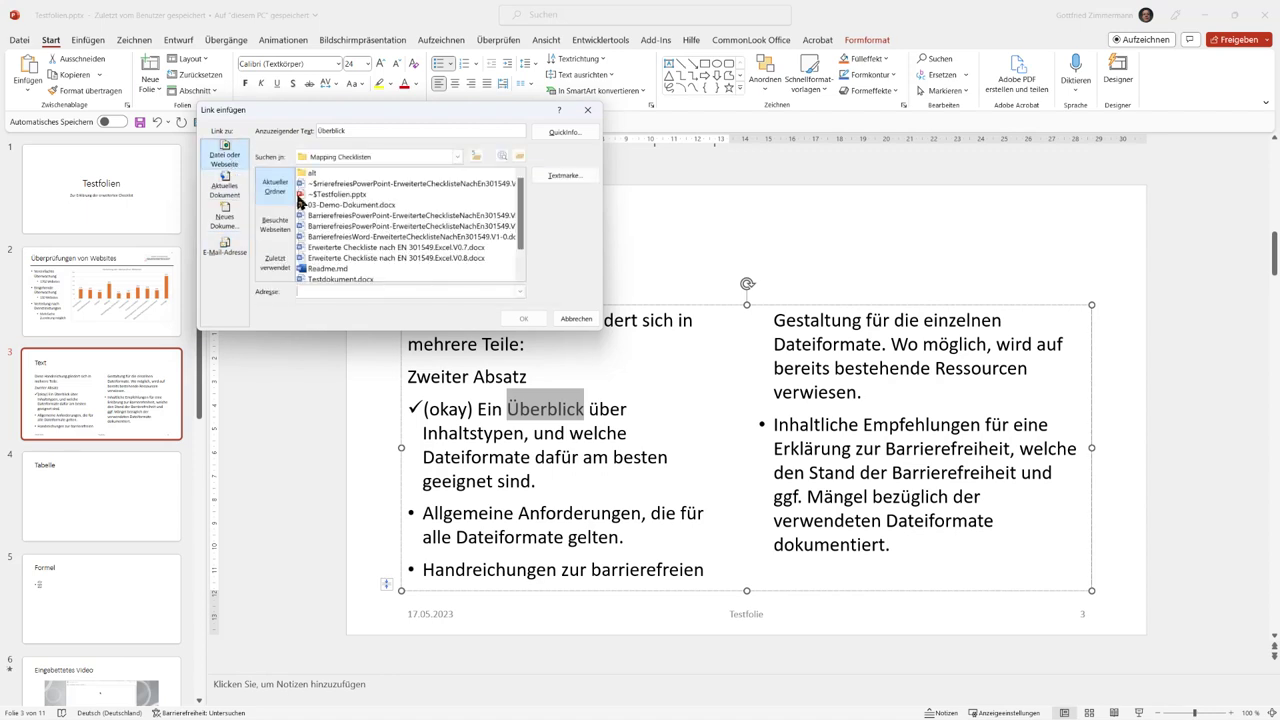
left_click(339, 290)
key("ctrl+v")
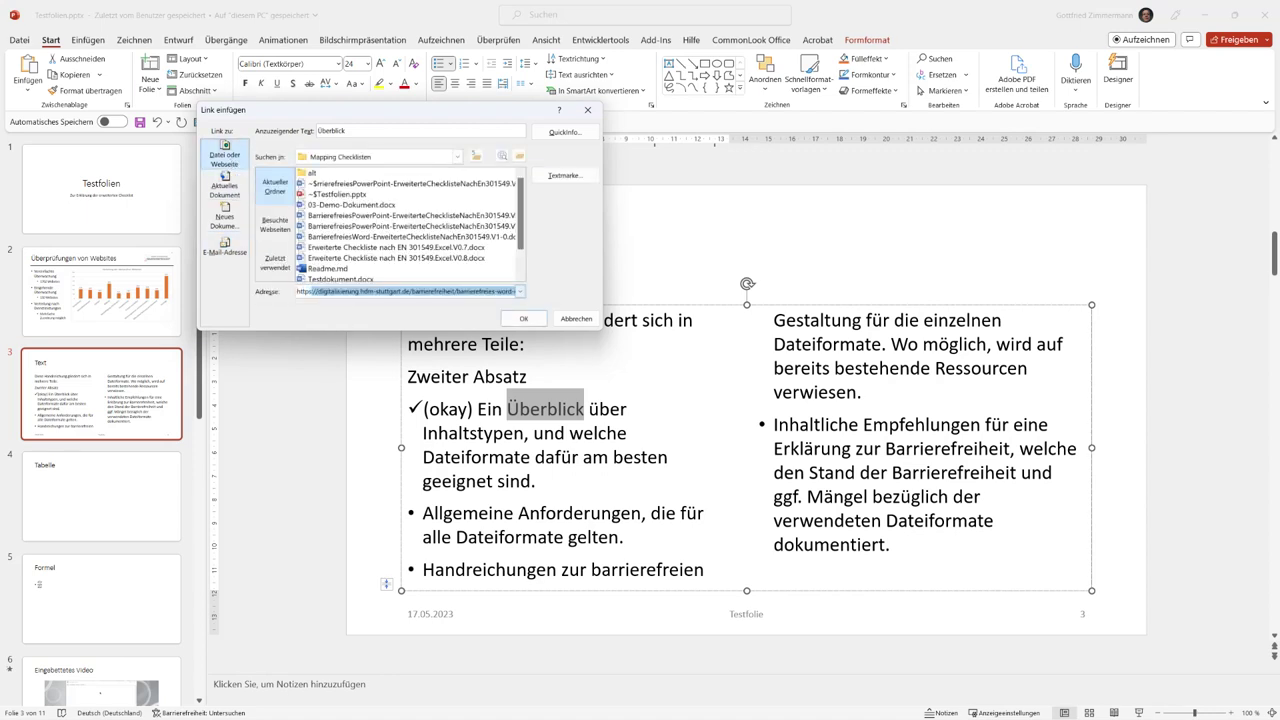
type("www.example.com")
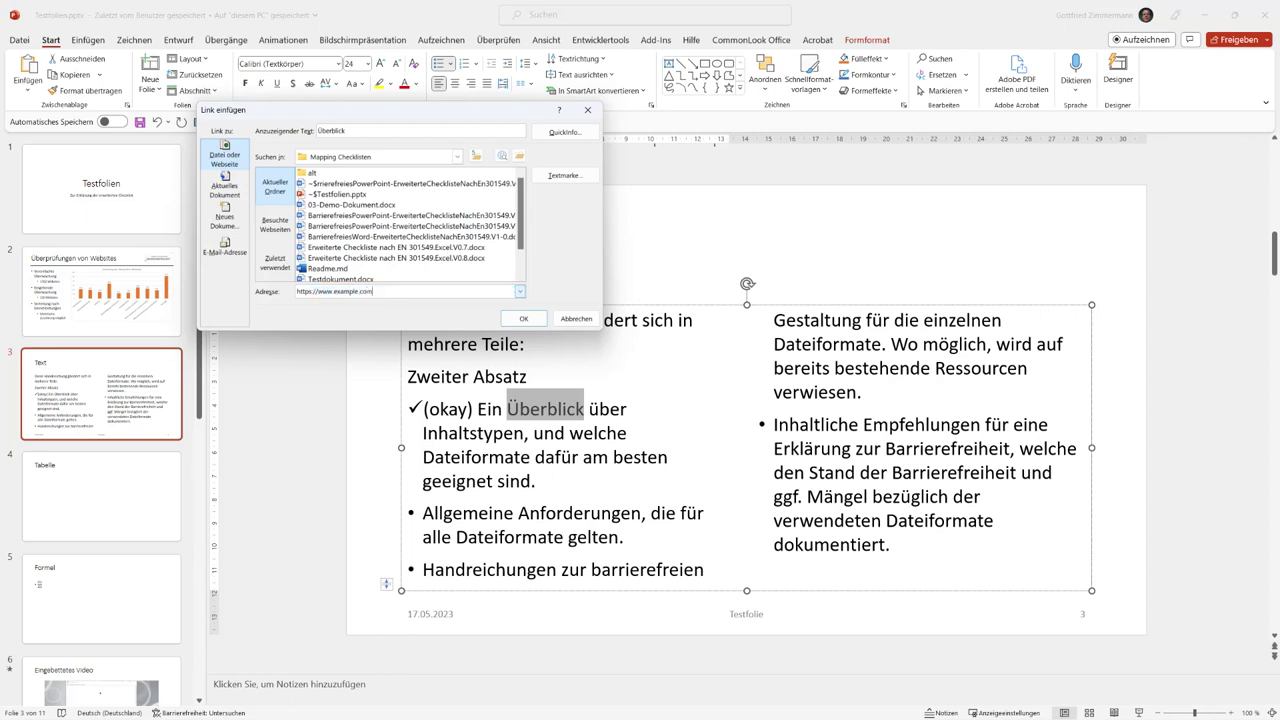
key("Return")
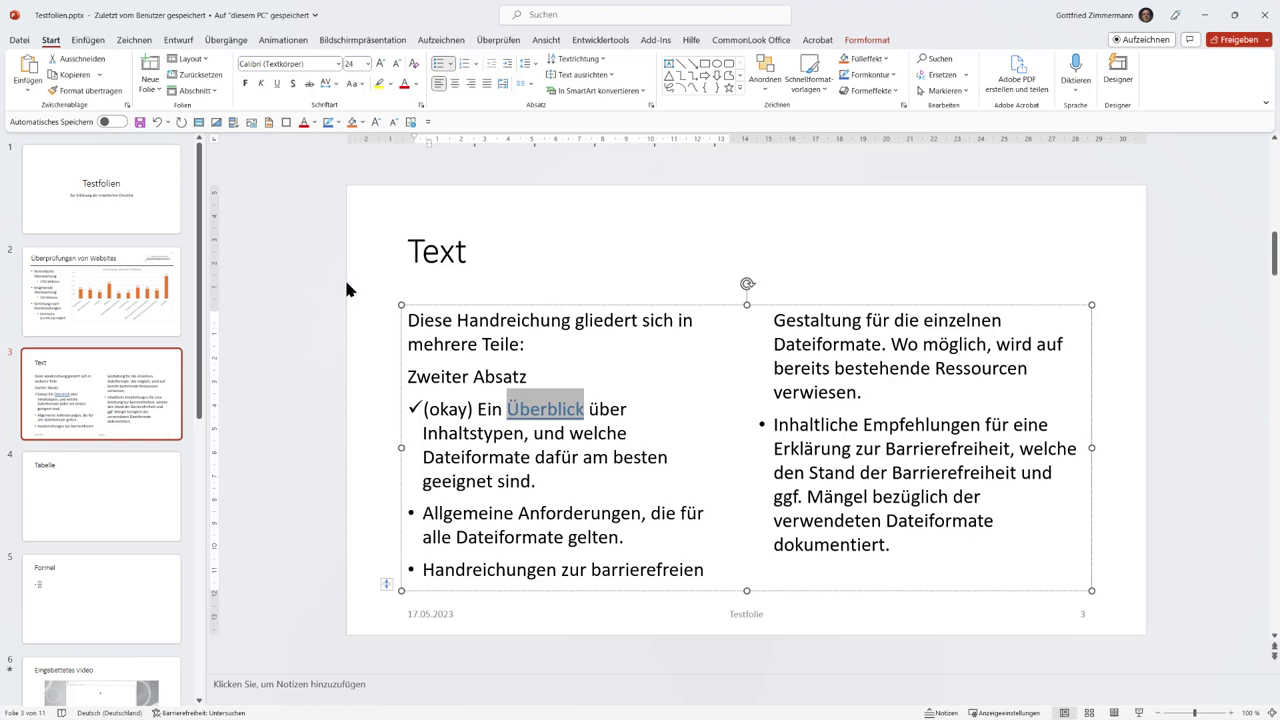
Step: Glance at the Word checklist, then add a comma after 'Inhaltstypen'
key("alt+Tab")
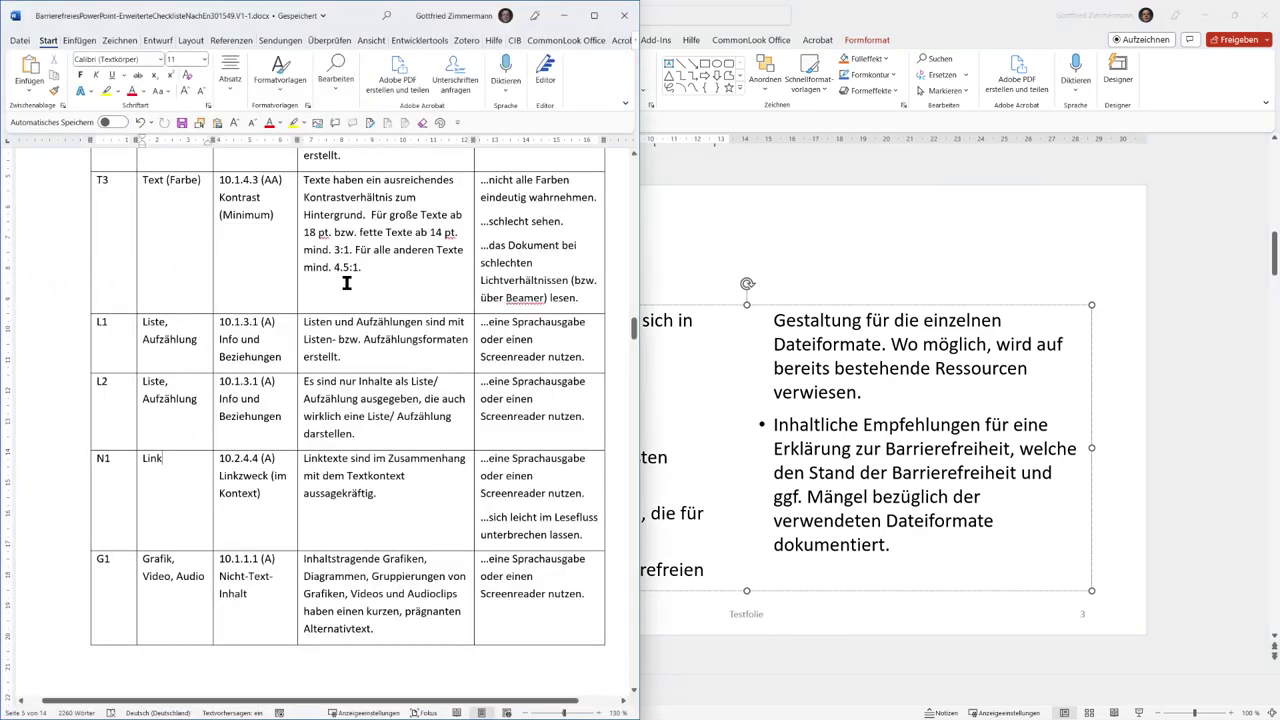
key("alt+Tab")
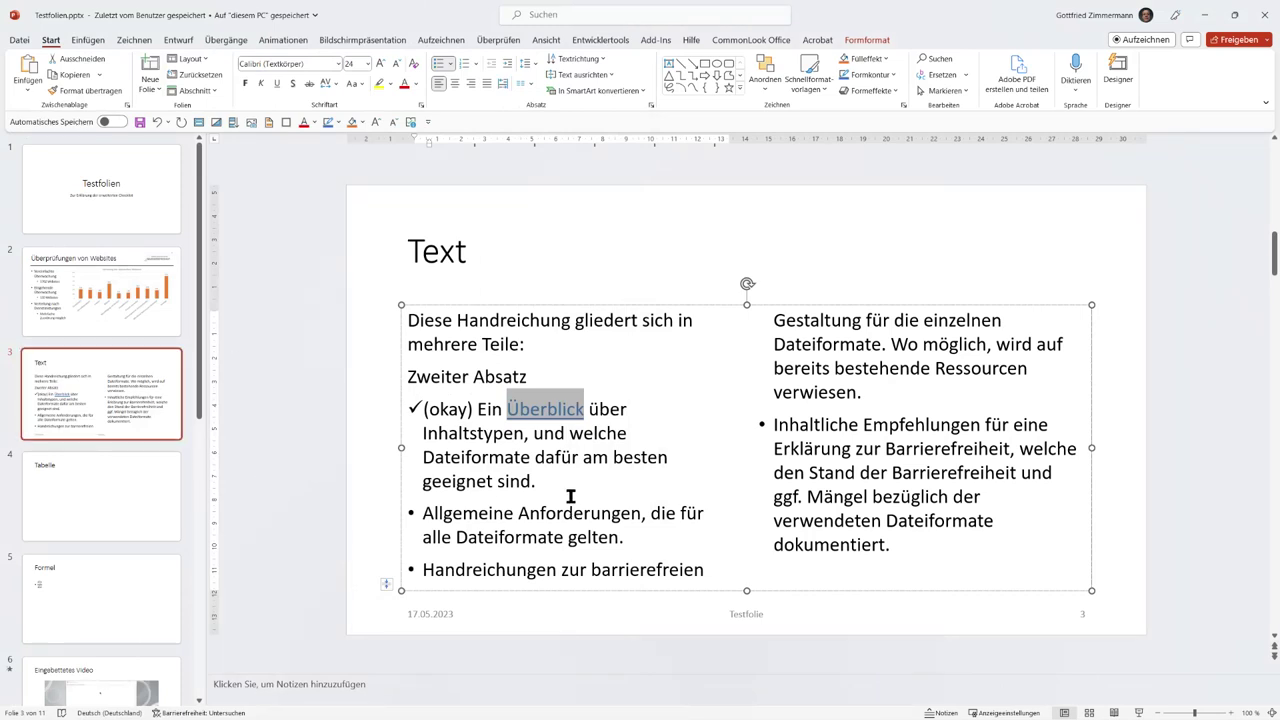
left_click(526, 432)
type(",")
Step: Extend the hyperlink to cover the whole phrase 'Überblick über Inhaltstypen'
left_click(566, 416)
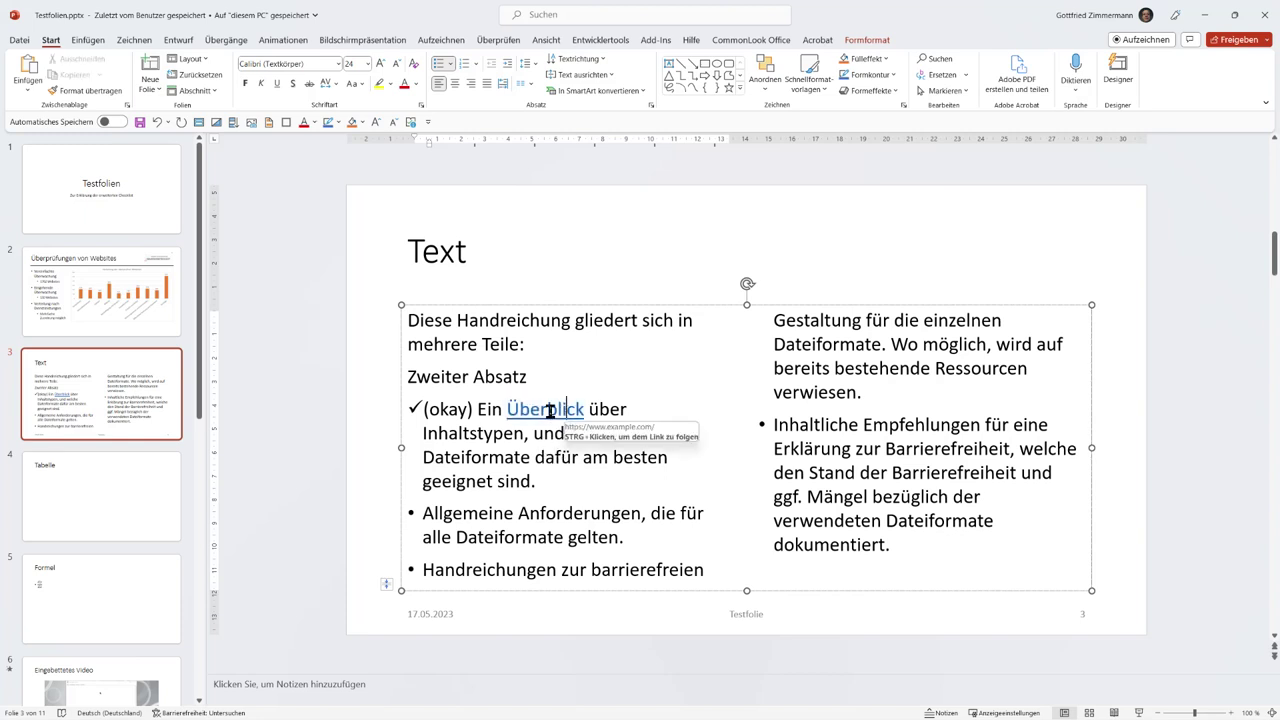
key("ctrl+Left")
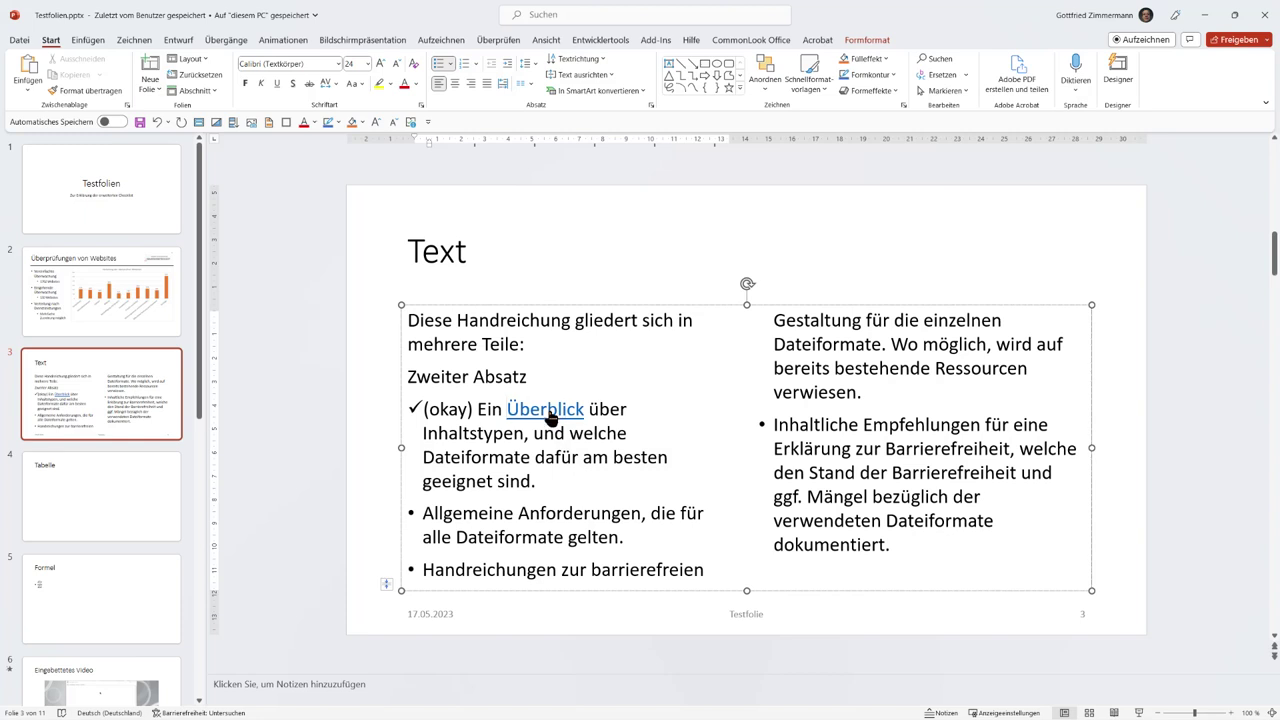
key("ctrl+shift+Right")
key("ctrl+shift+Right")
key("ctrl+shift+Right")
key("ctrl+k")
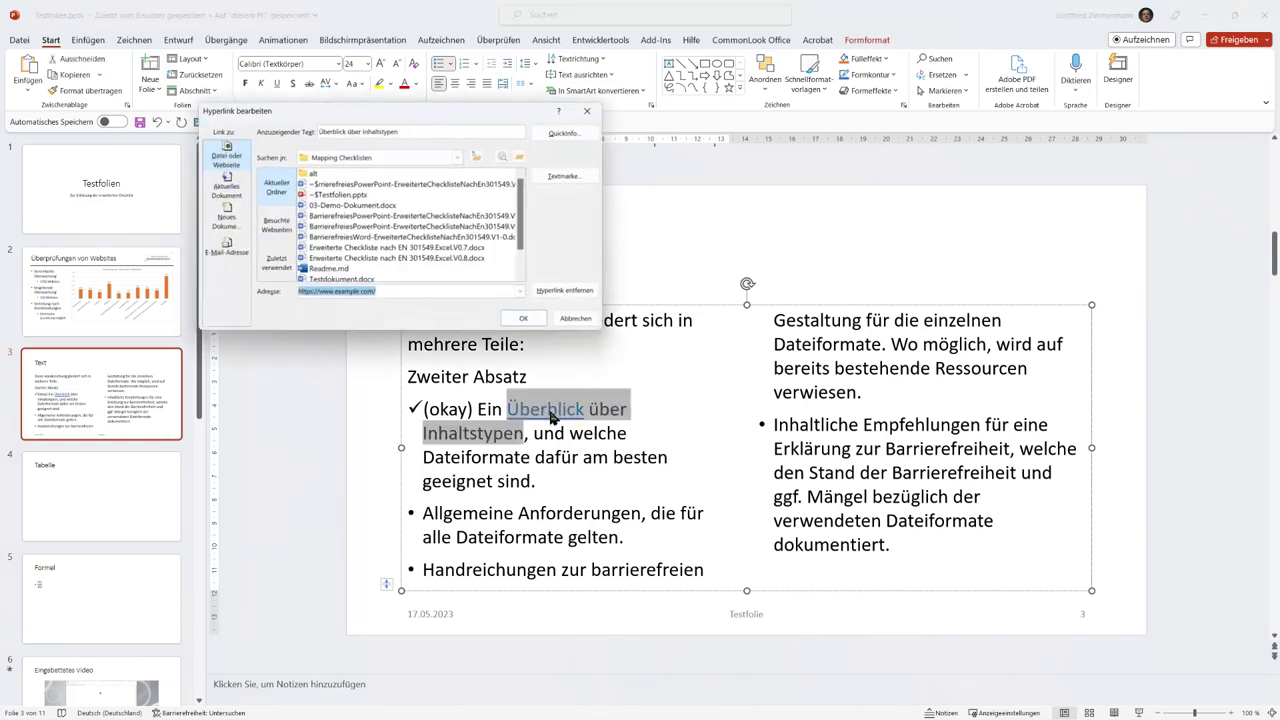
key("Return")
key("Right")
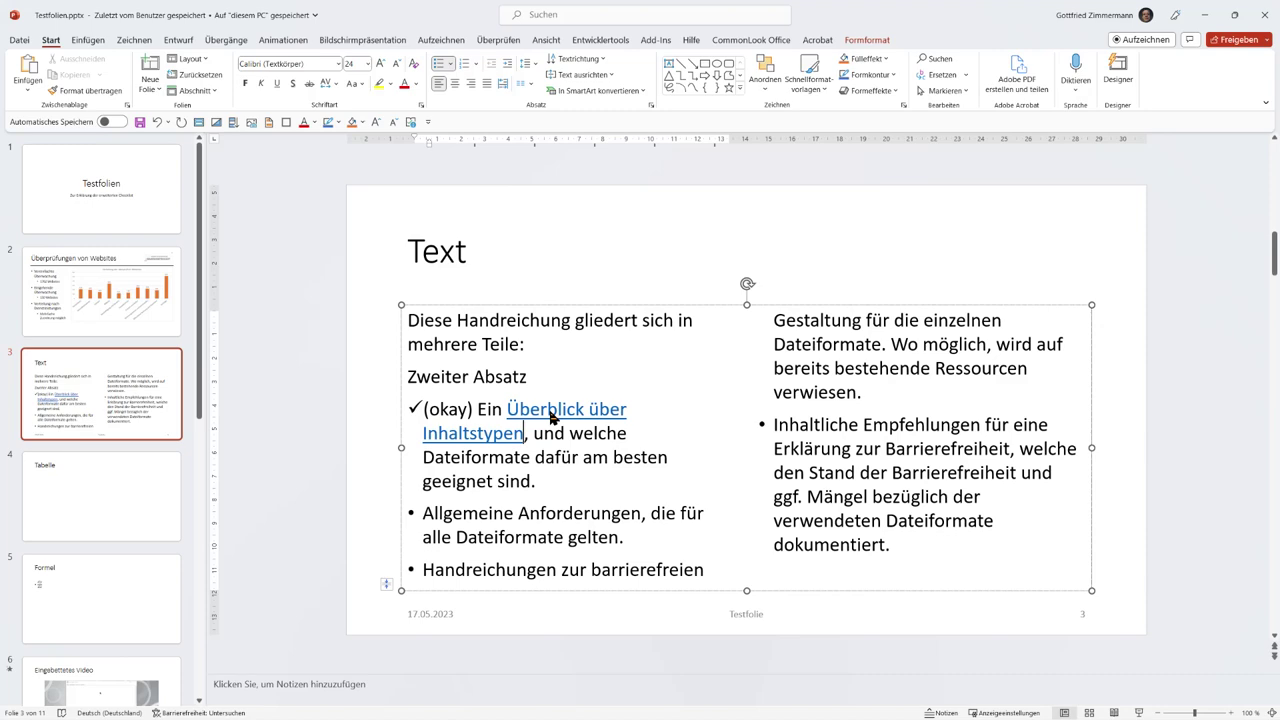
key("alt+Tab")
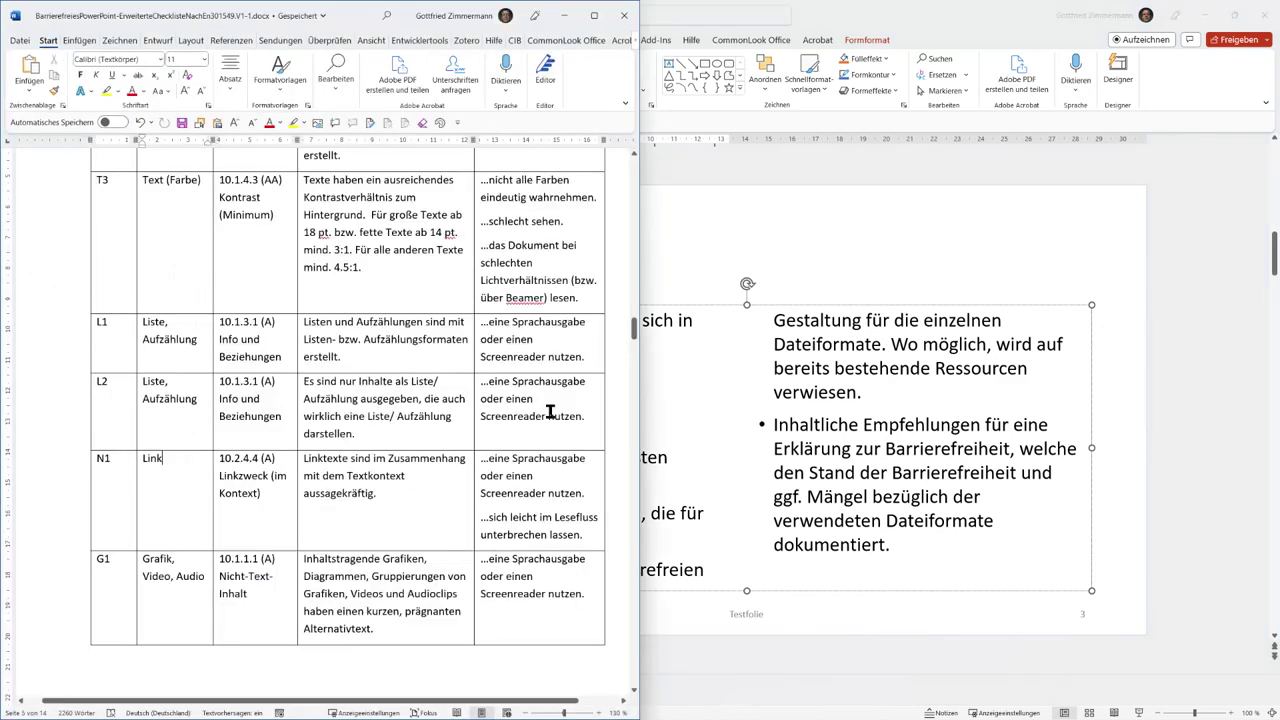
Step: Scroll the Word checklist to row G1 on graphics alternative text and select it
scroll(335, 465, "down", 1)
scroll(335, 465, "down", 1)
scroll(335, 465, "down", 1)
scroll(333, 466, "down", 1)
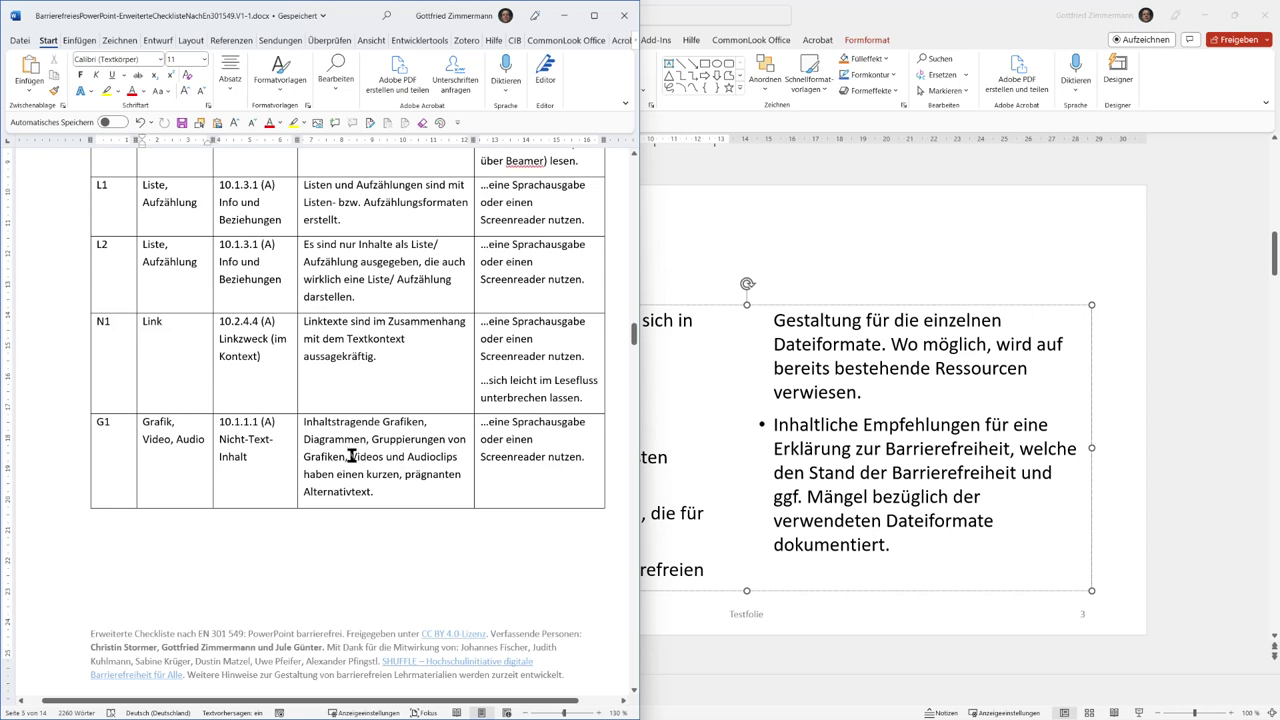
left_click(33, 452)
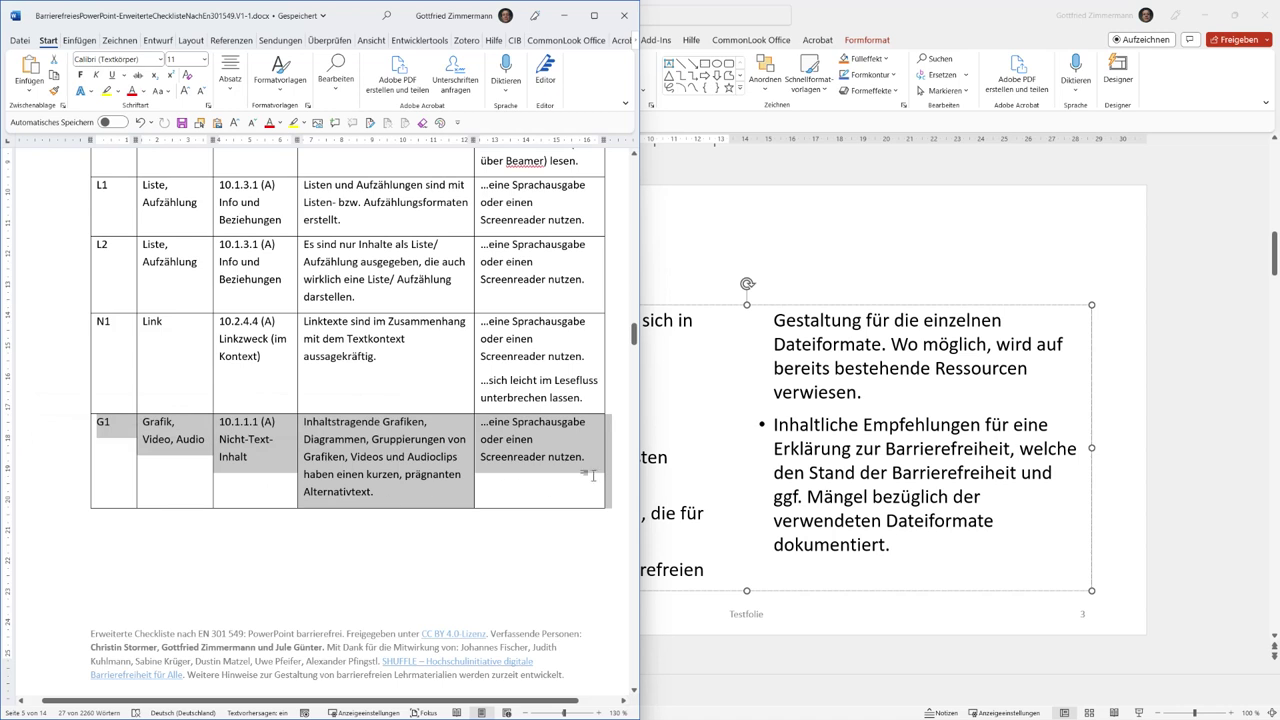
left_click(734, 457)
left_click(571, 477)
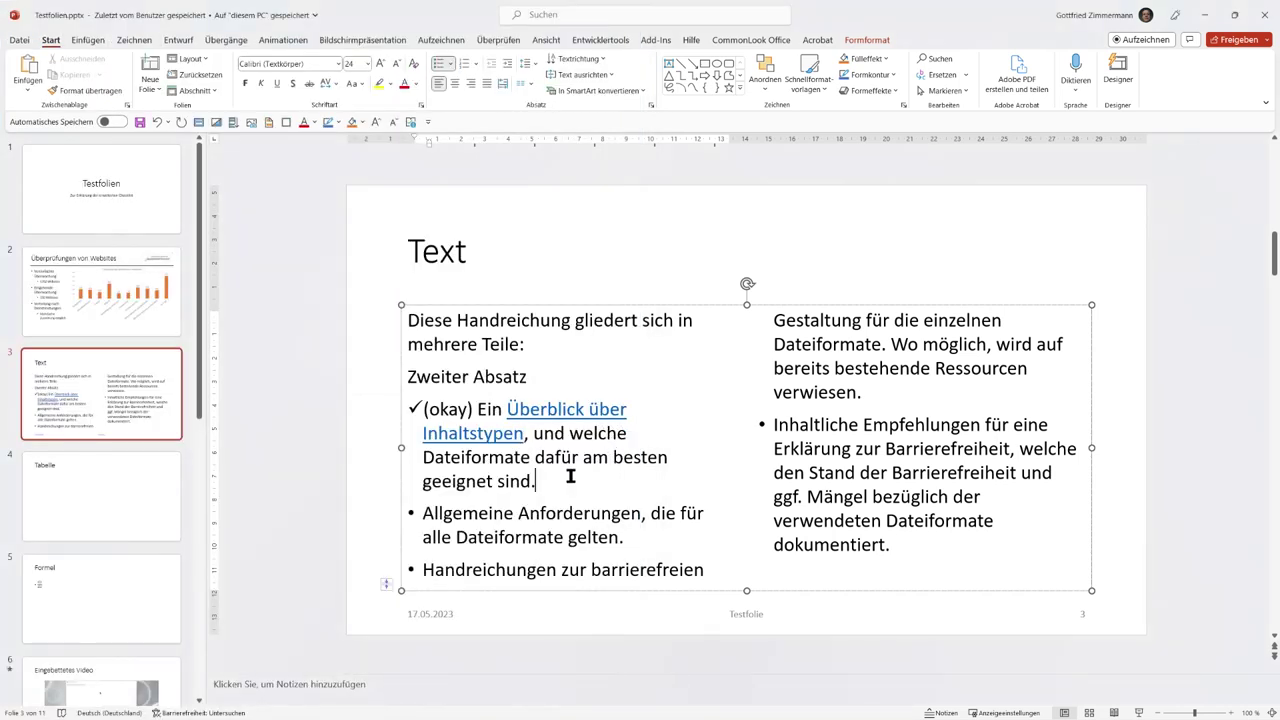
key("Return")
type("www.example.com")
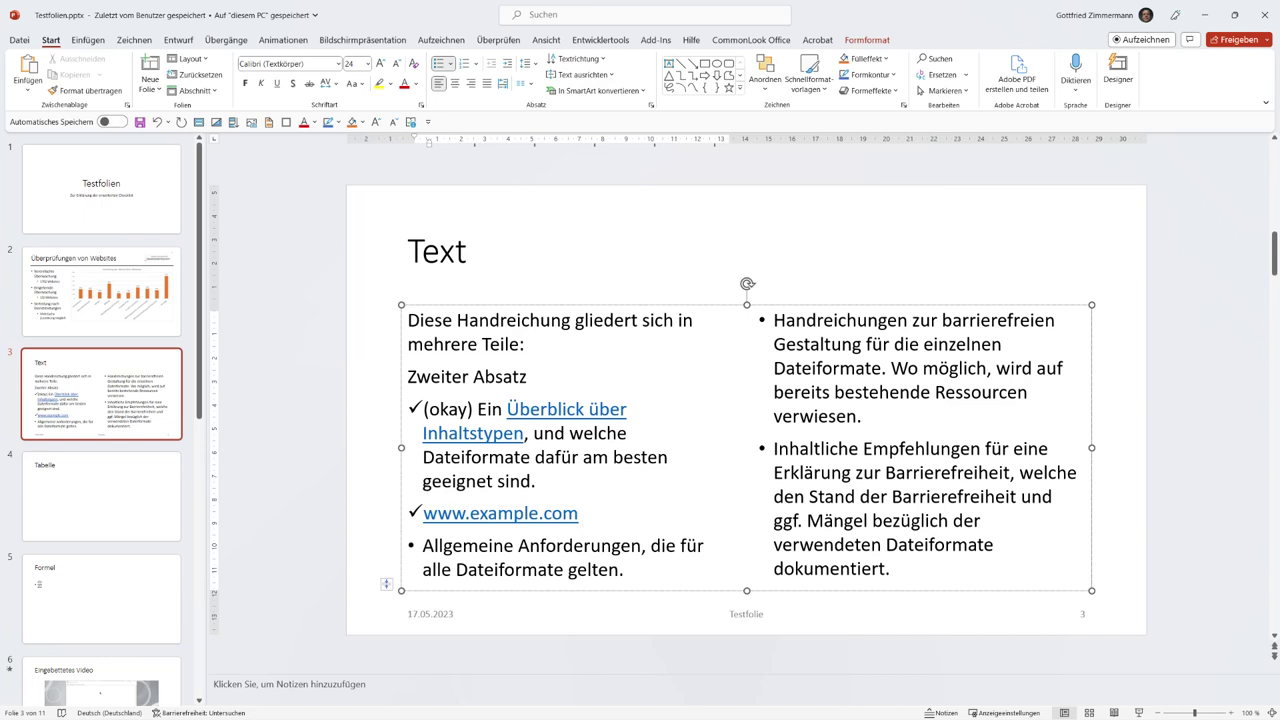
key("ctrl+Left")
key("ctrl+Left")
key("ctrl+Left")
key("ctrl+Left")
key("alt+Tab")
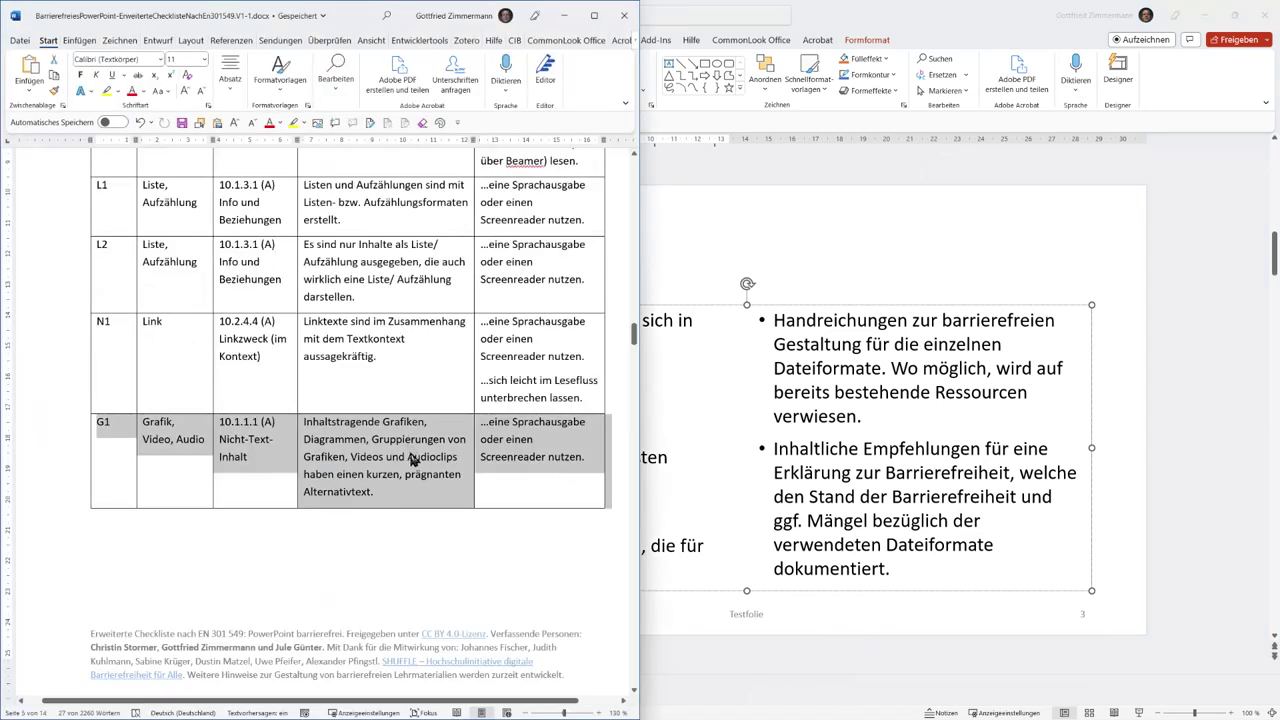
Step: Review checklist rows G2 and G1 on graphics descriptions in Word
scroll(410, 450, "down", 2)
scroll(410, 450, "down", 2)
scroll(405, 450, "down", 4)
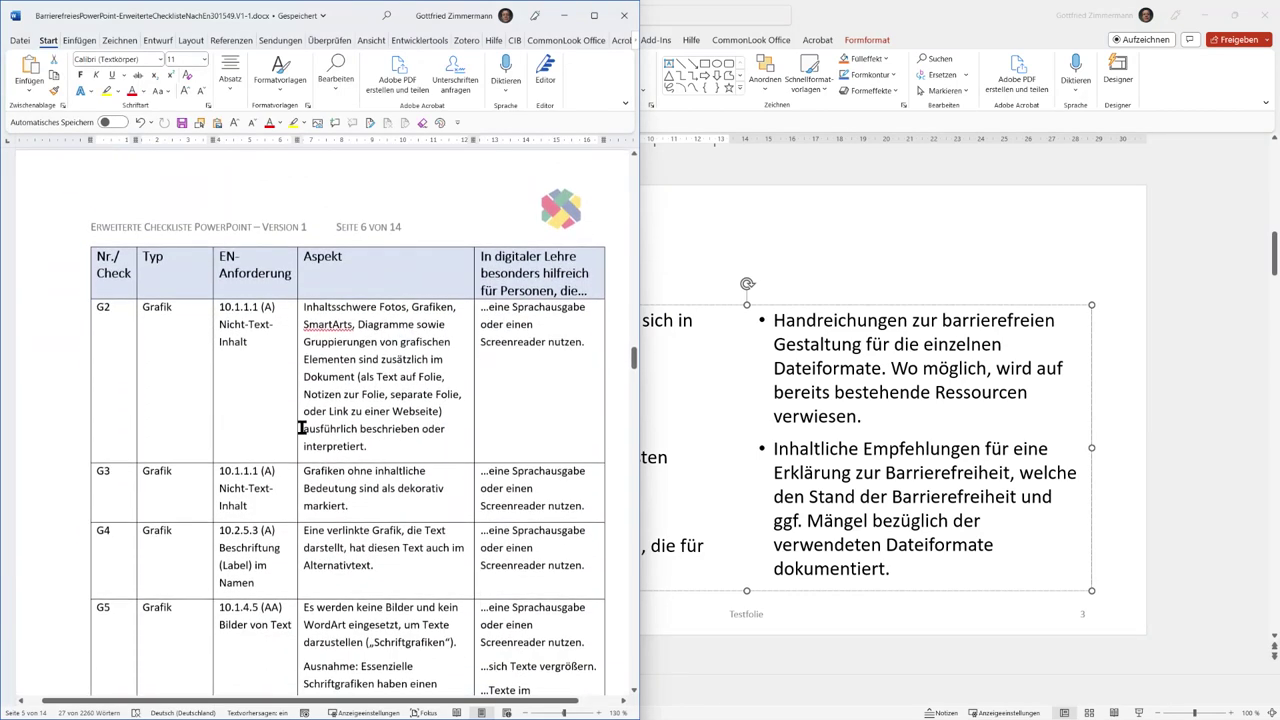
left_click(44, 370)
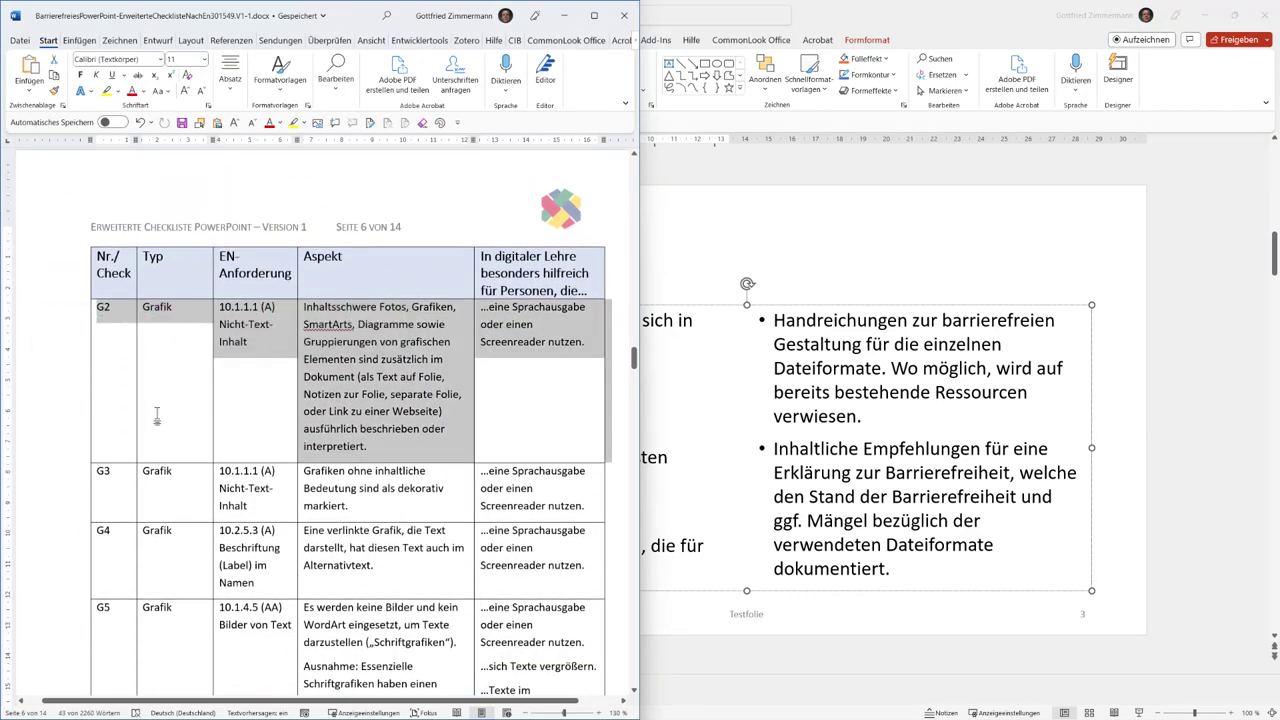
scroll(170, 405, "up", 1)
scroll(170, 405, "up", 1)
scroll(172, 410, "up", 1)
scroll(172, 412, "up", 1)
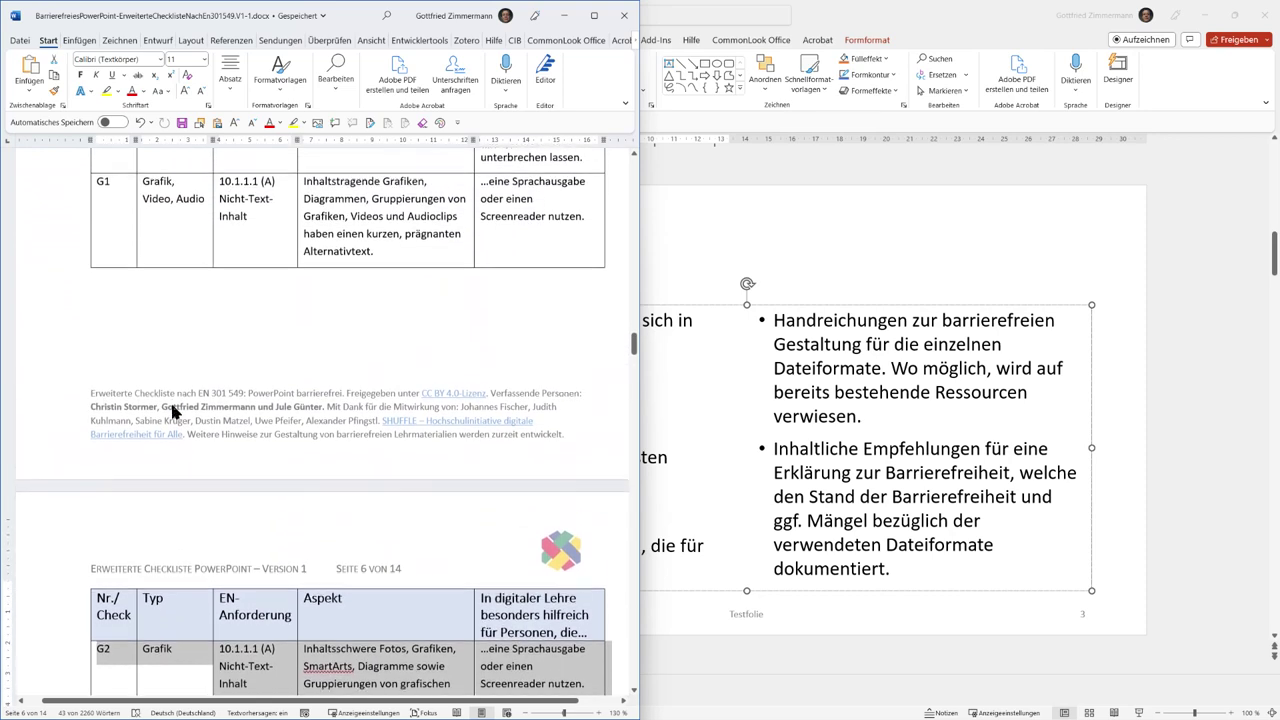
scroll(220, 370, "up", 1)
scroll(260, 330, "up", 1)
scroll(296, 302, "up", 1)
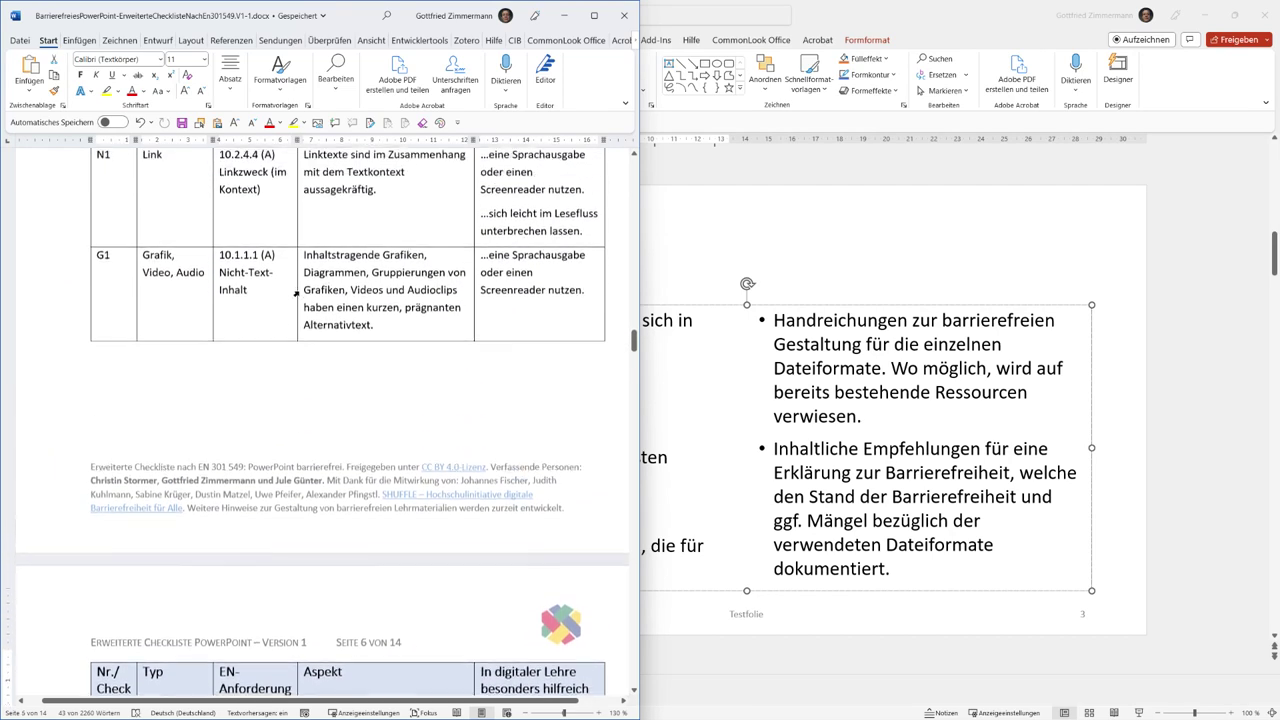
left_click(46, 320)
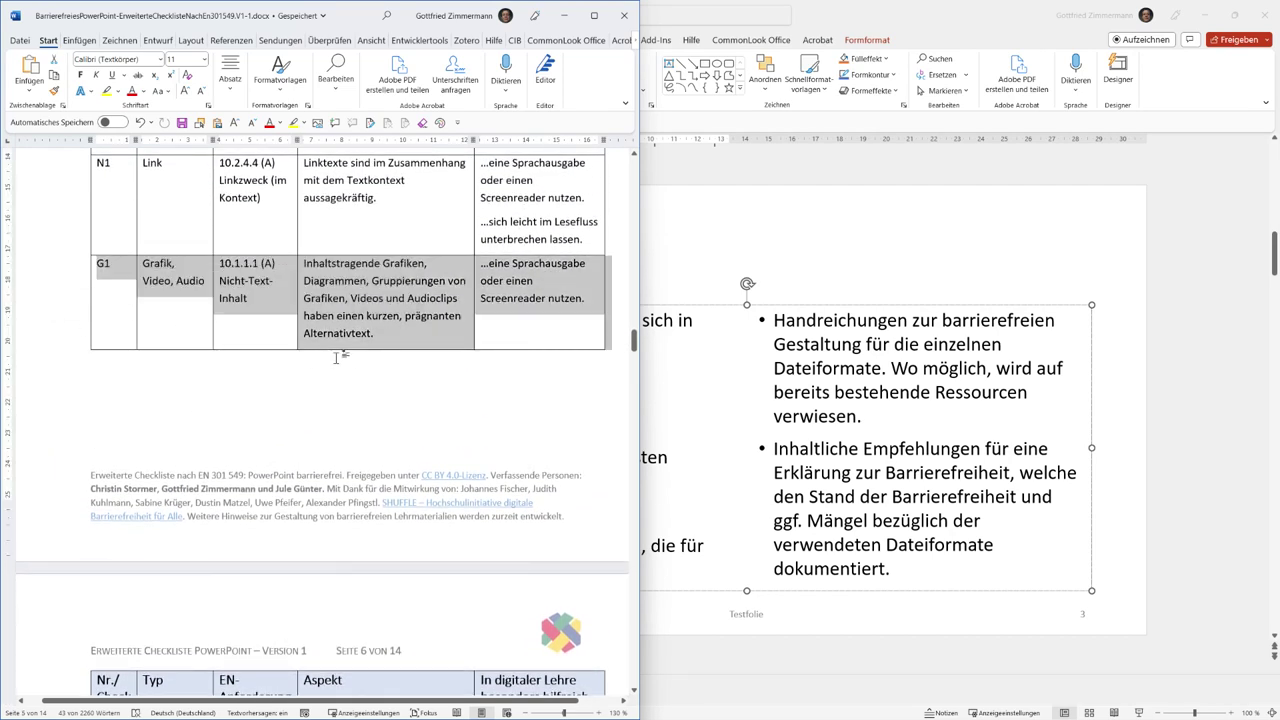
left_click(365, 328)
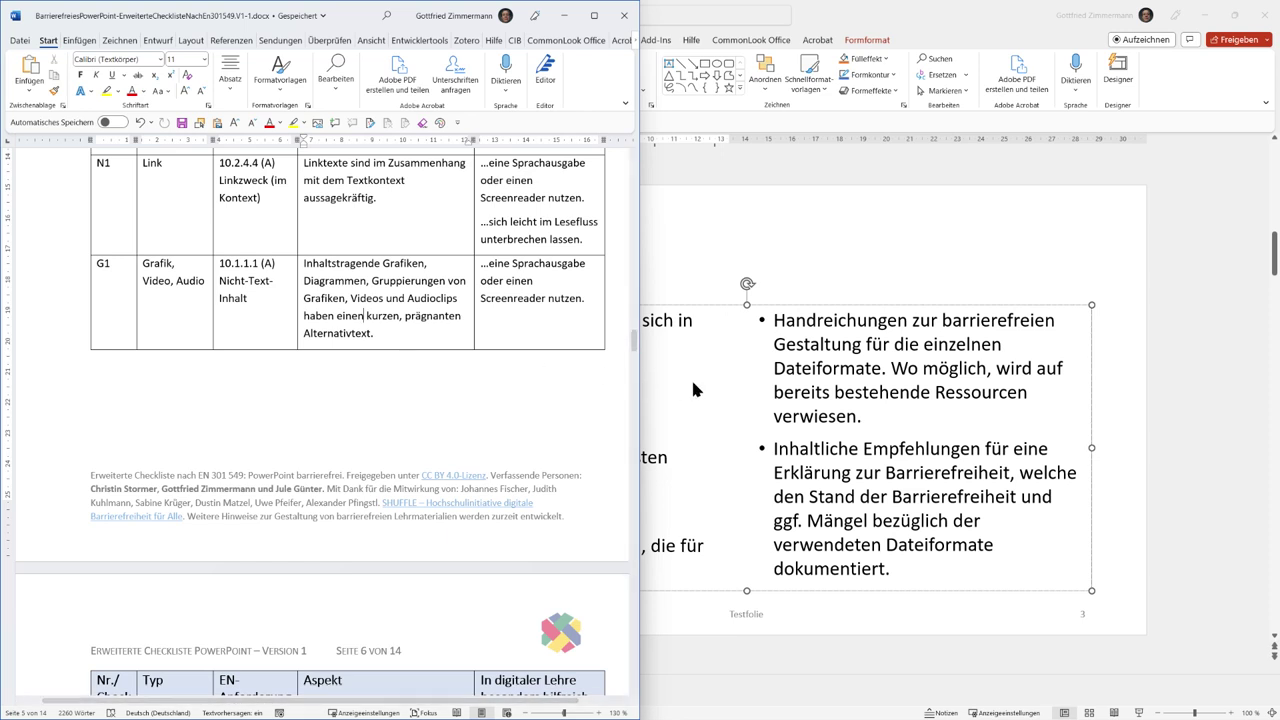
Step: Go to slide 2 and select the 'Verteilung der überprüften Websites' bar chart
left_click(702, 255)
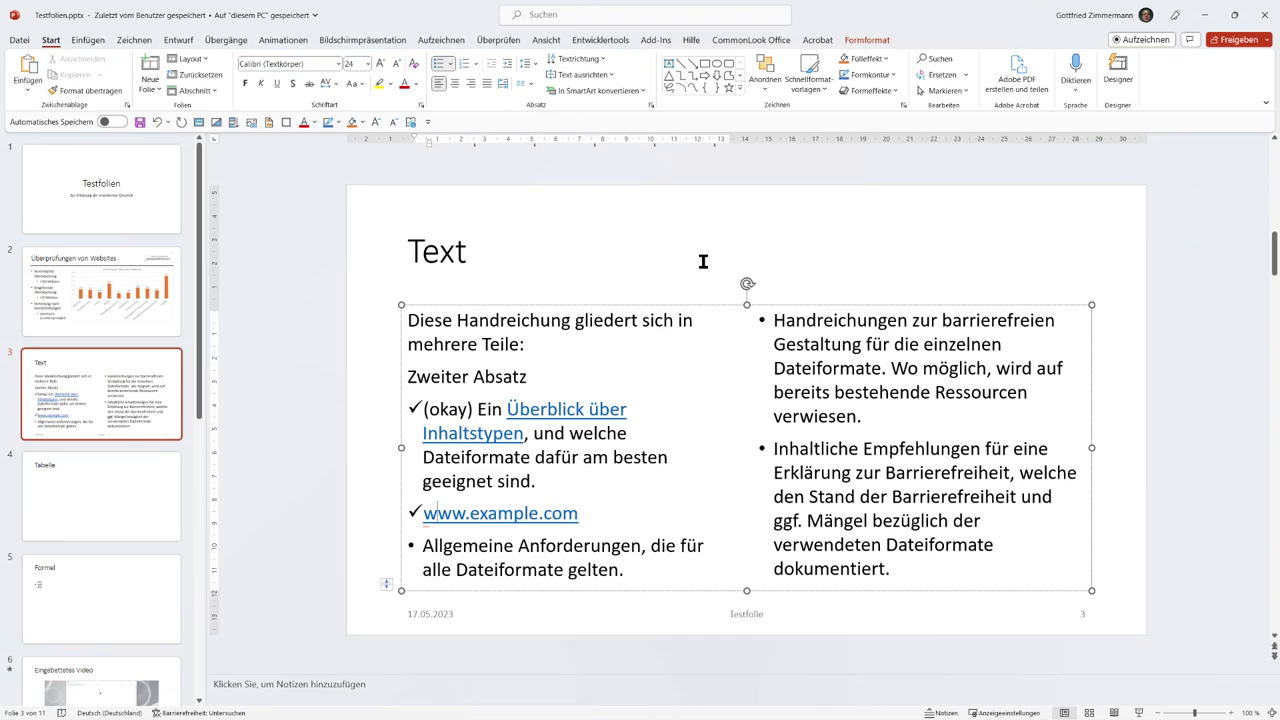
scroll(703, 262, "down", 1)
scroll(703, 262, "up", 1)
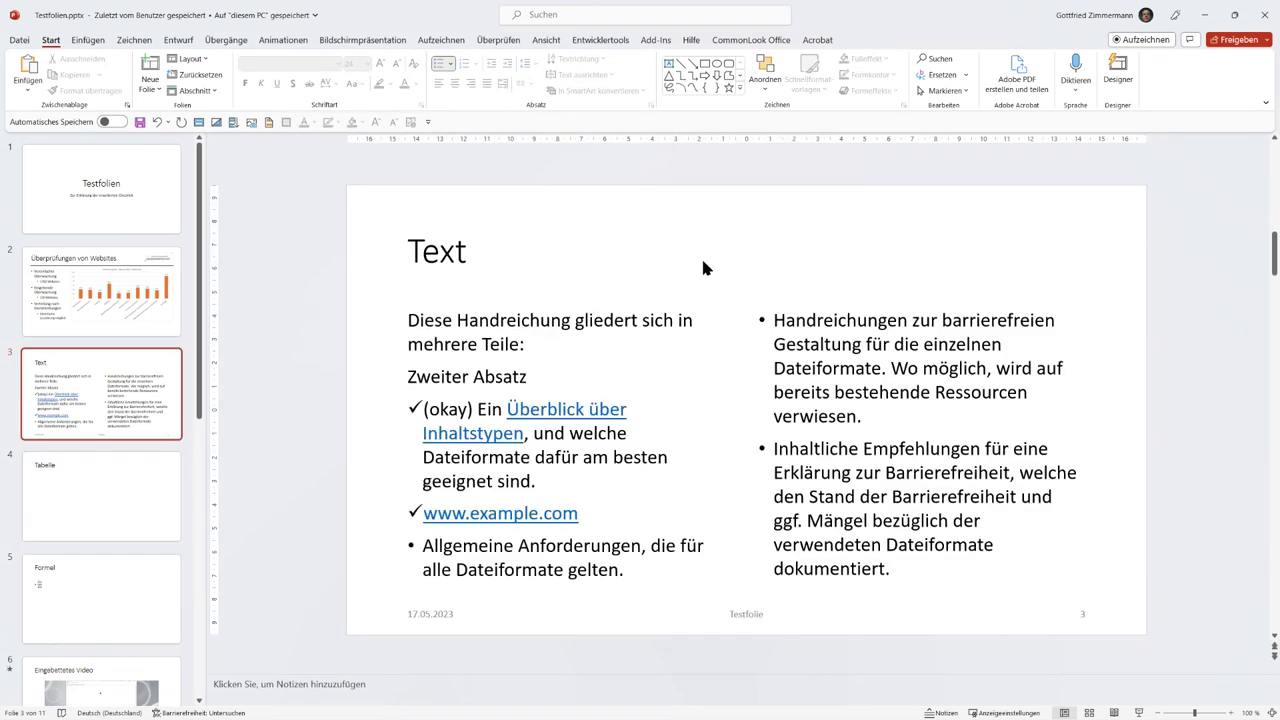
scroll(703, 262, "up", 1)
scroll(703, 265, "down", 1)
scroll(705, 262, "up", 1)
left_click(875, 333)
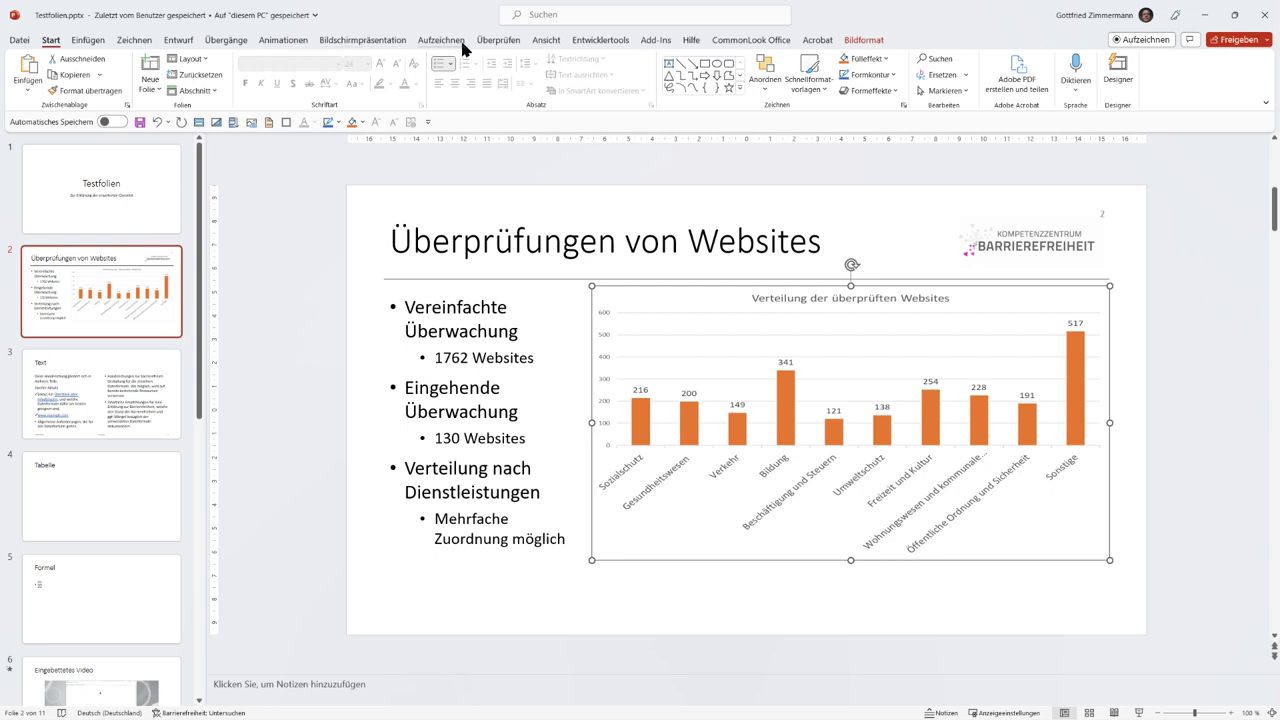
Step: Open the chart's alt text via Überprüfen > Barrierefreiheit überprüfen > Alternativtext, editing 'Balkendiagramm'
left_click(488, 44)
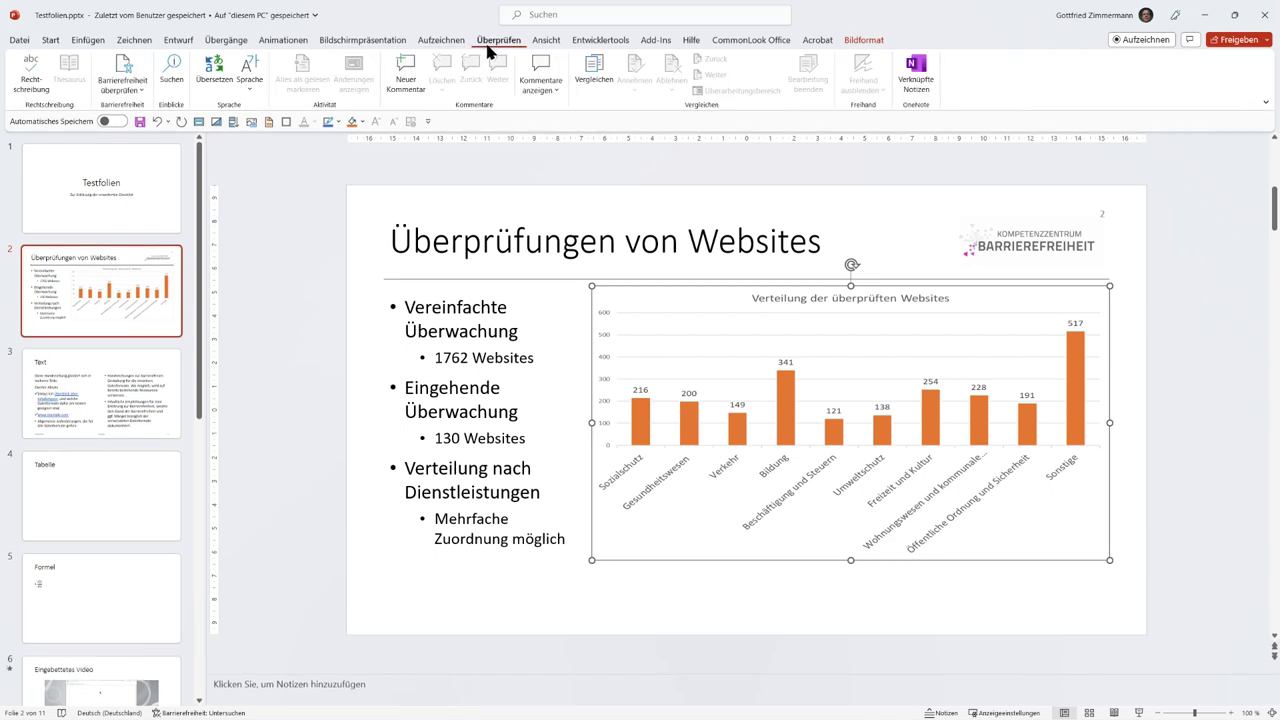
left_click(125, 90)
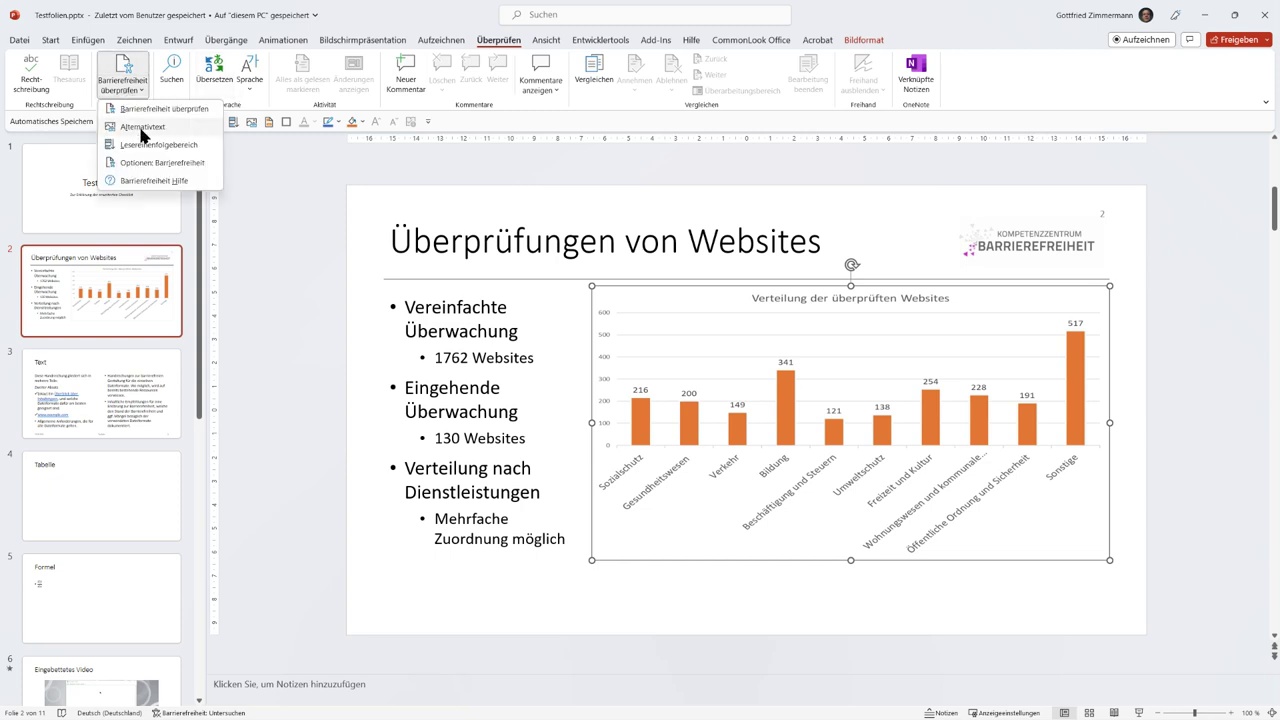
left_click(141, 129)
left_click(1163, 294)
left_click(1219, 292)
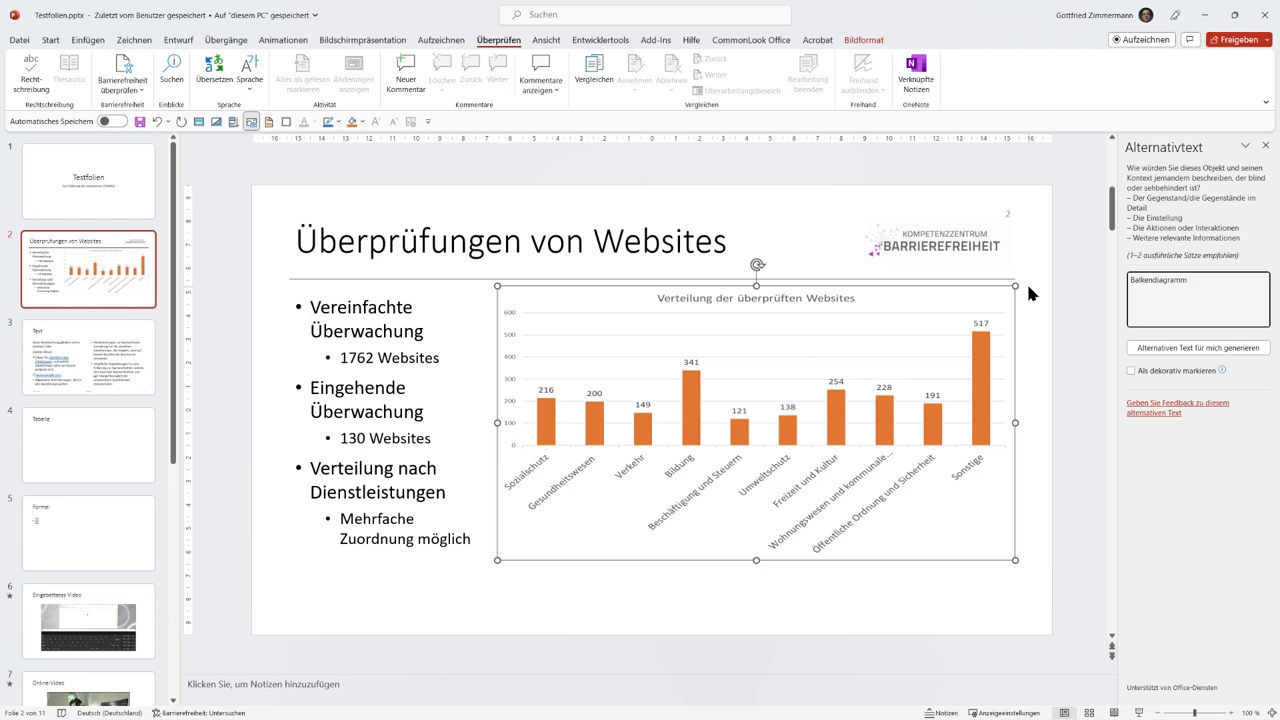
left_click(1158, 302)
Step: Scroll the Word checklist from row G1 down to the page 6 table with rows G2–G5
key("alt+Tab")
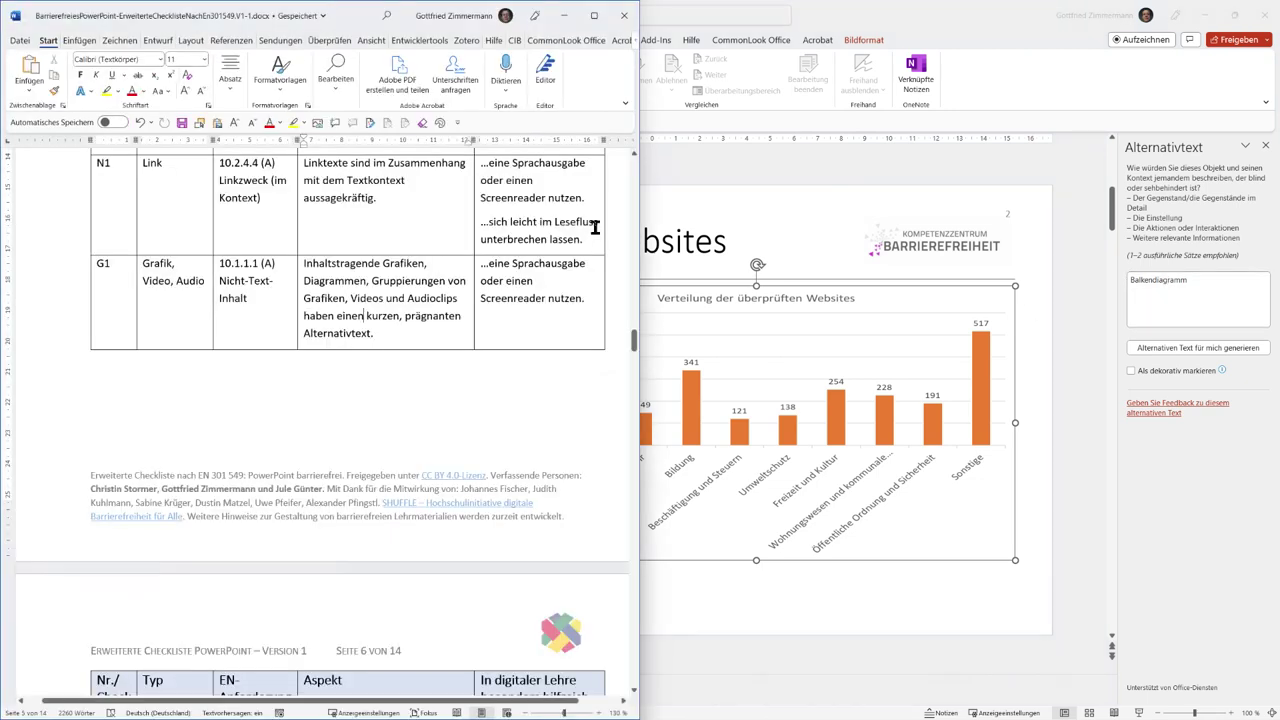
scroll(382, 268, "down", 1)
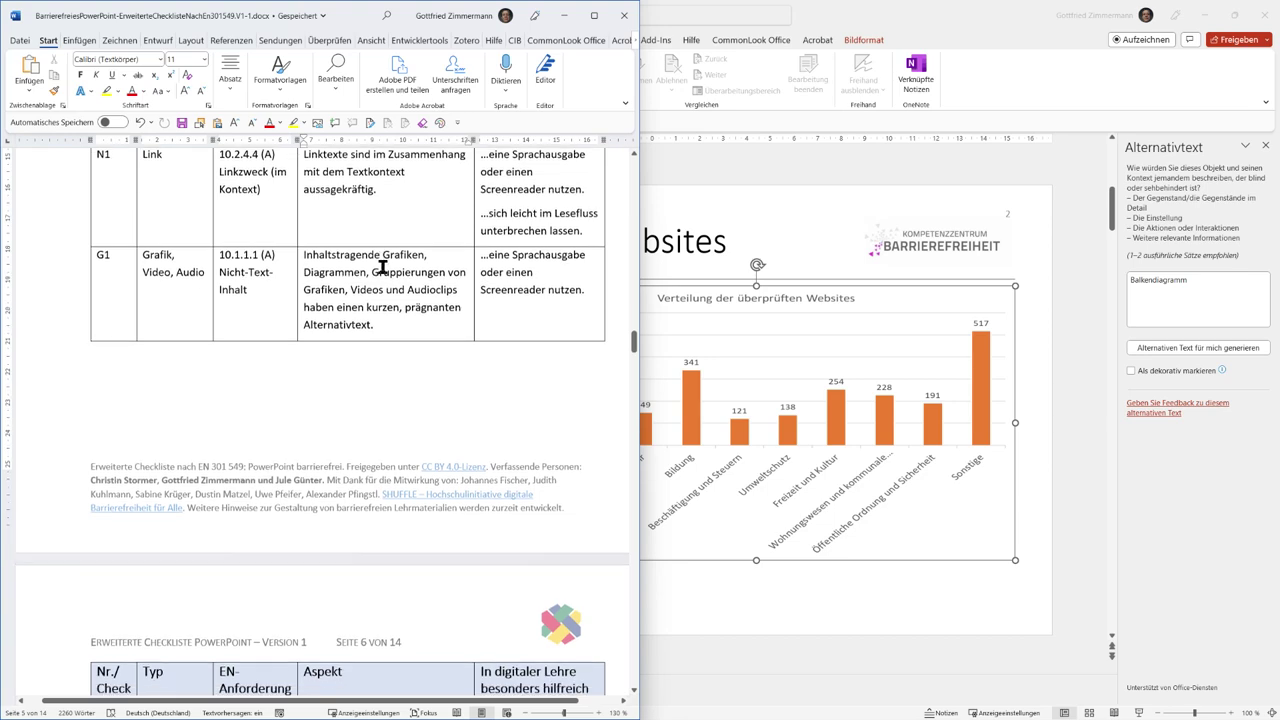
scroll(384, 263, "up", 1)
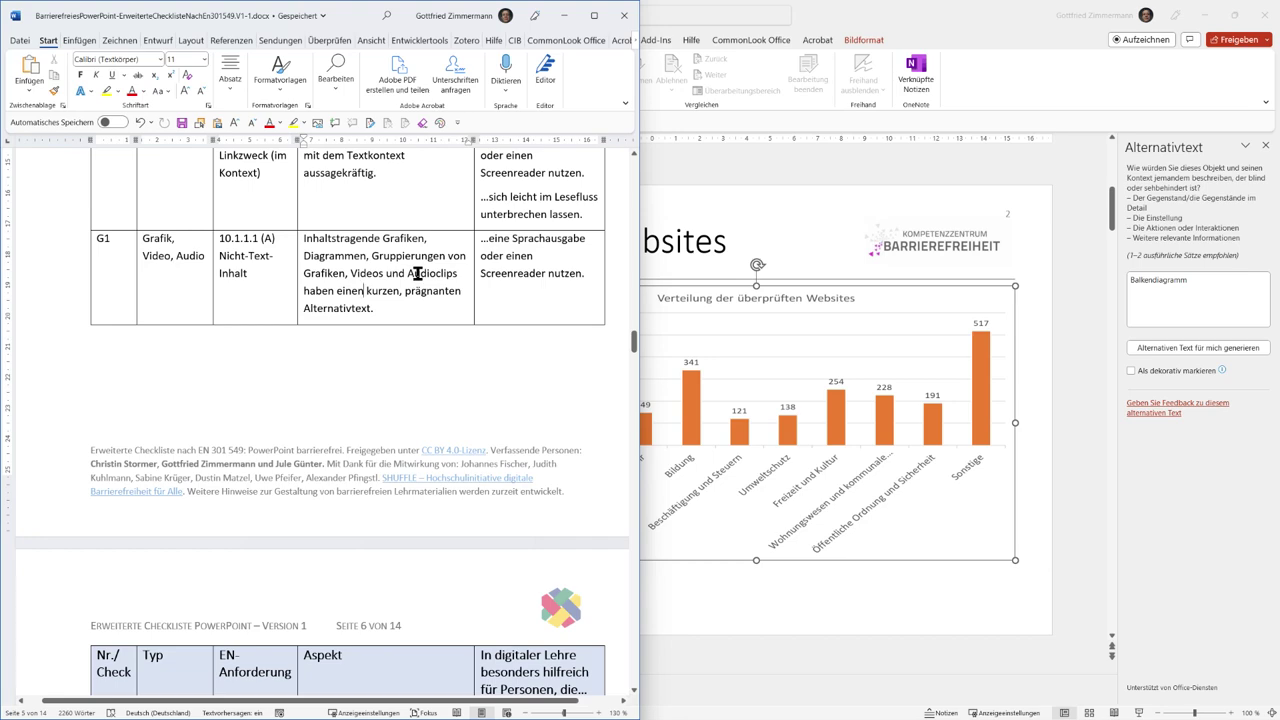
scroll(351, 287, "down", 3)
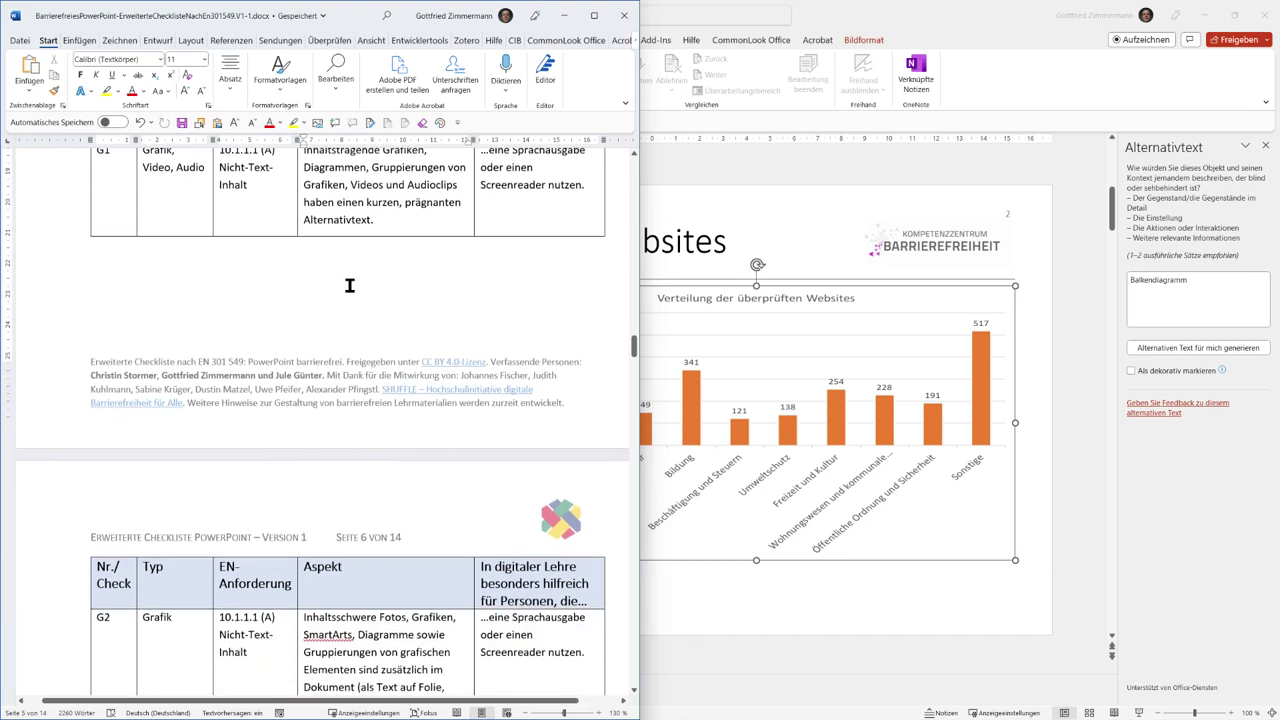
scroll(351, 292, "up", 2)
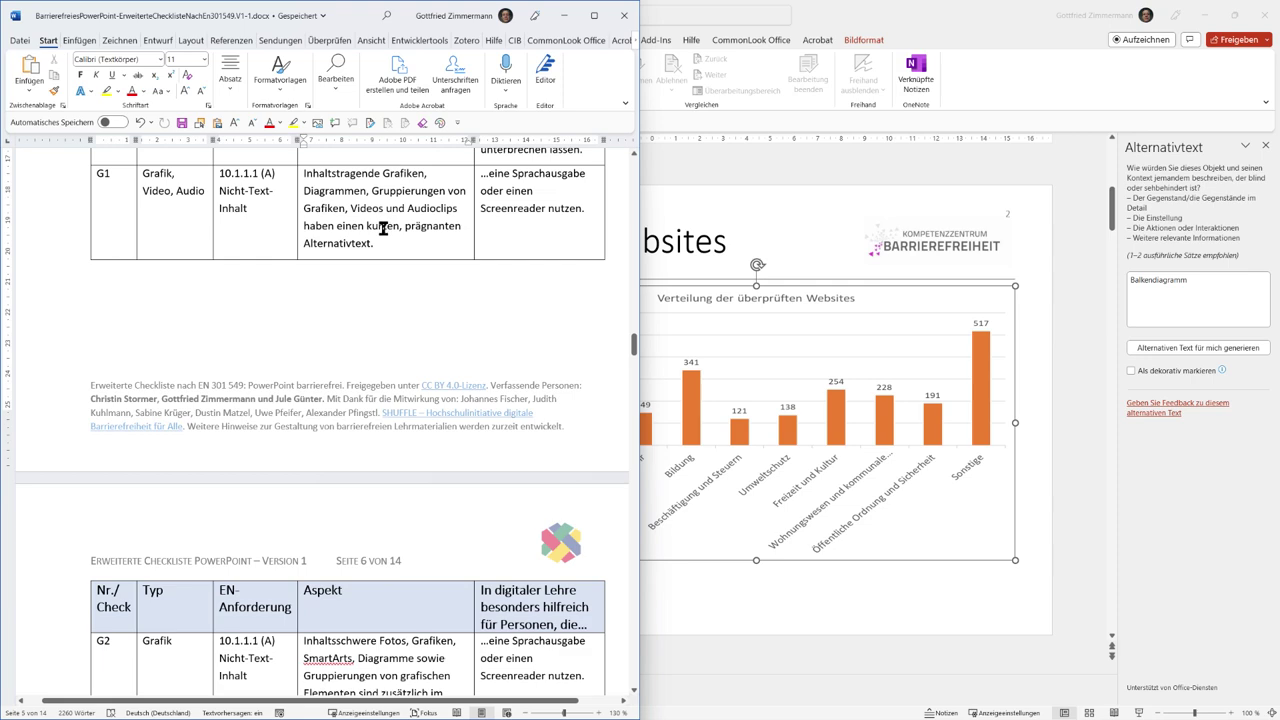
scroll(363, 206, "down", 2)
scroll(363, 206, "down", 3)
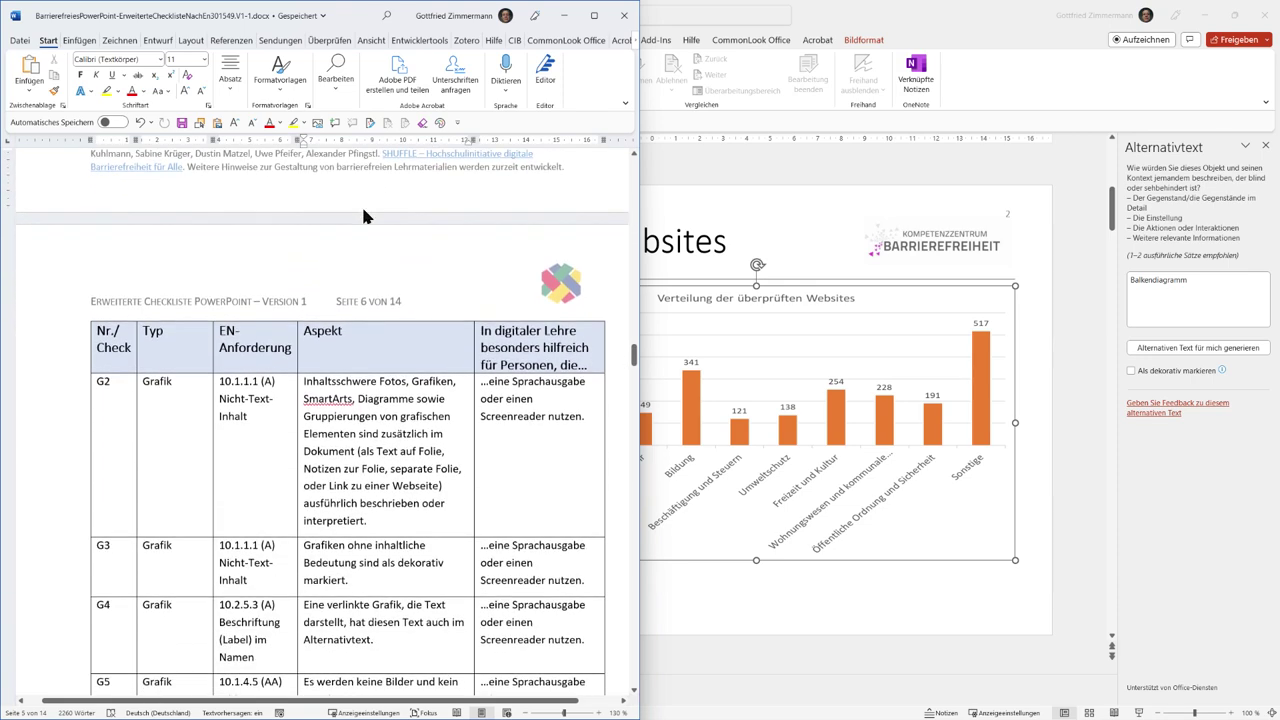
left_click(1238, 286)
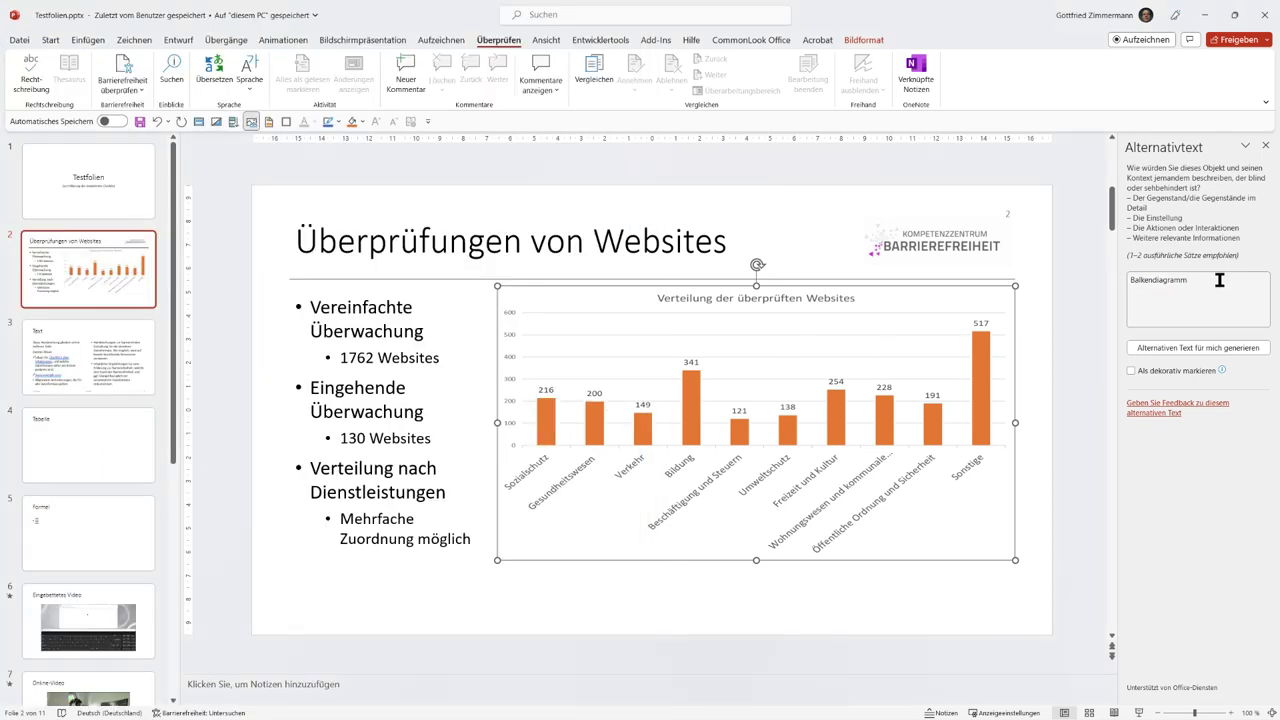
Step: Append ': Verteilung der überprüften Websites' to the chart's 'Balkendiagramm' alt text
left_click(1219, 281)
key("F12")
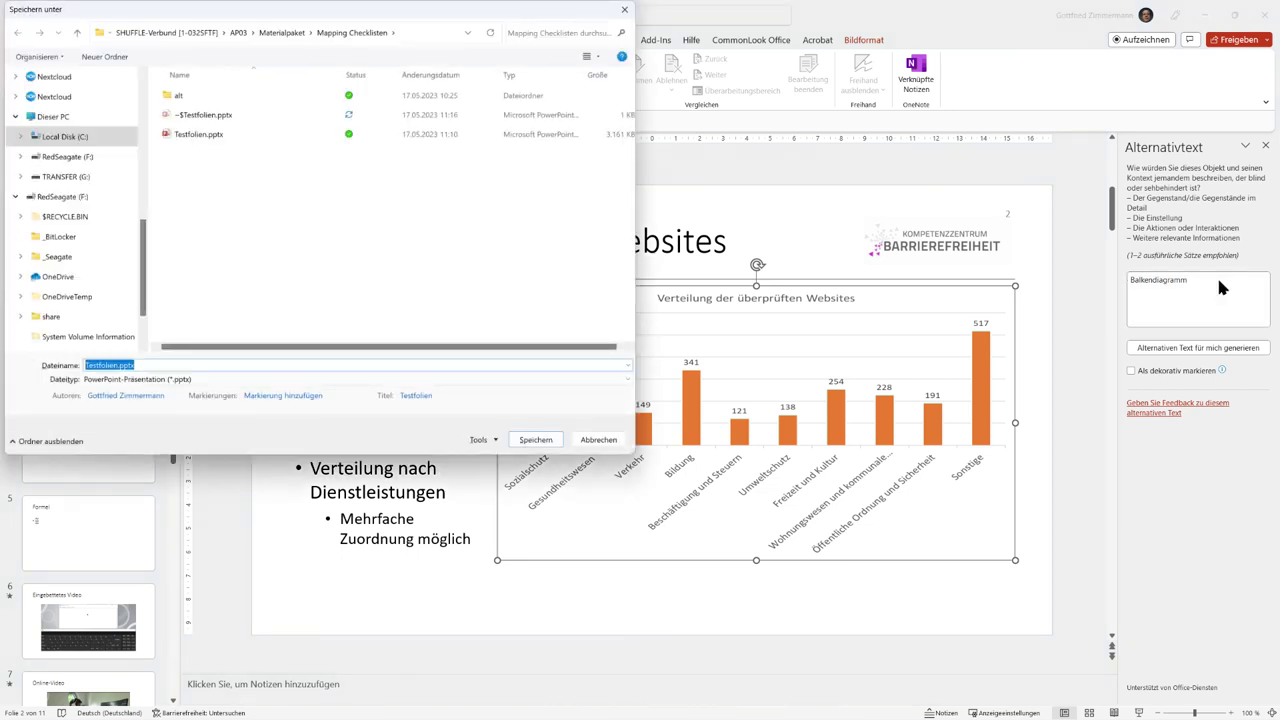
key("Escape")
type(": Verteilung der überprüften Websites")
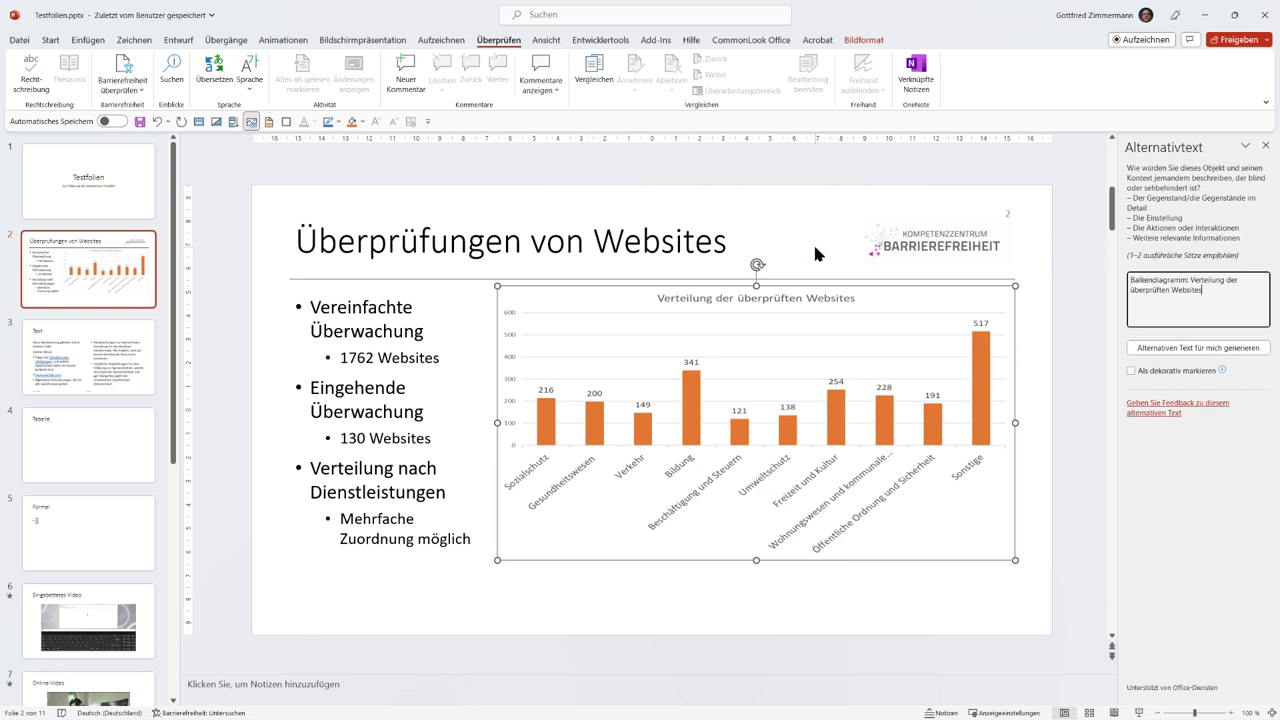
key("alt+Tab")
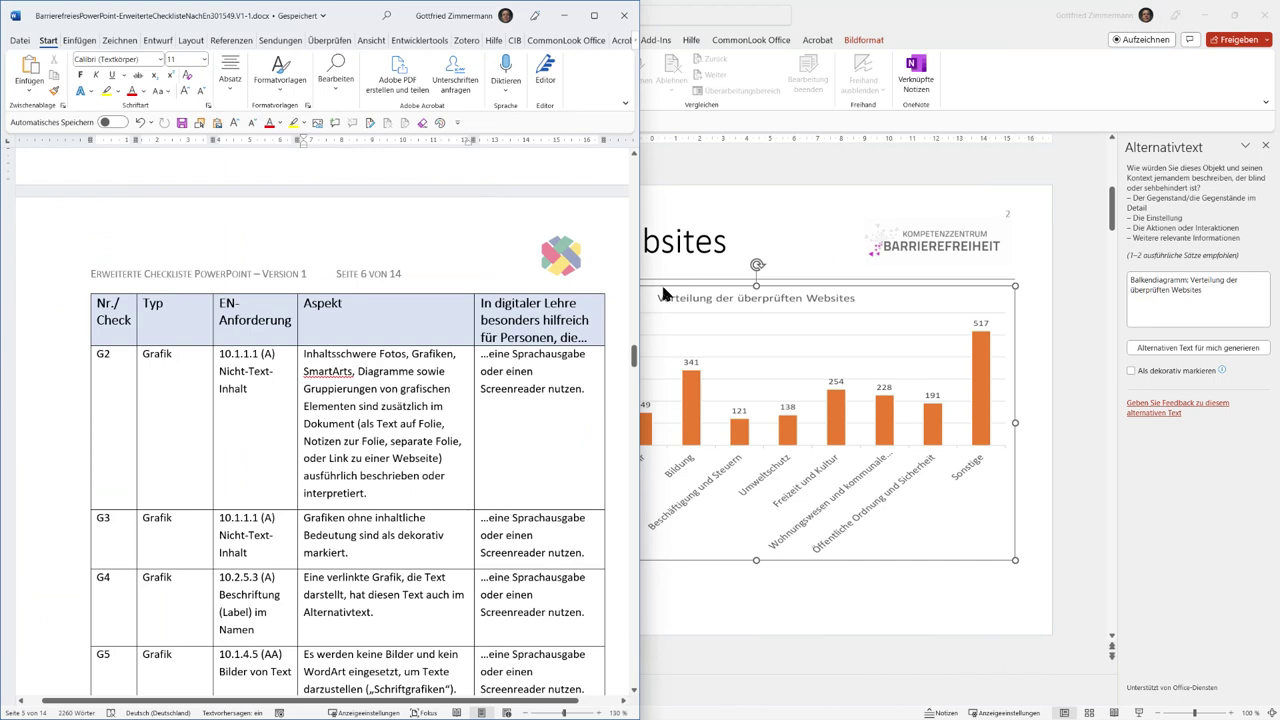
Step: Check Word checklist row G2 on detailed graphic descriptions, then return to PowerPoint
left_click(110, 354)
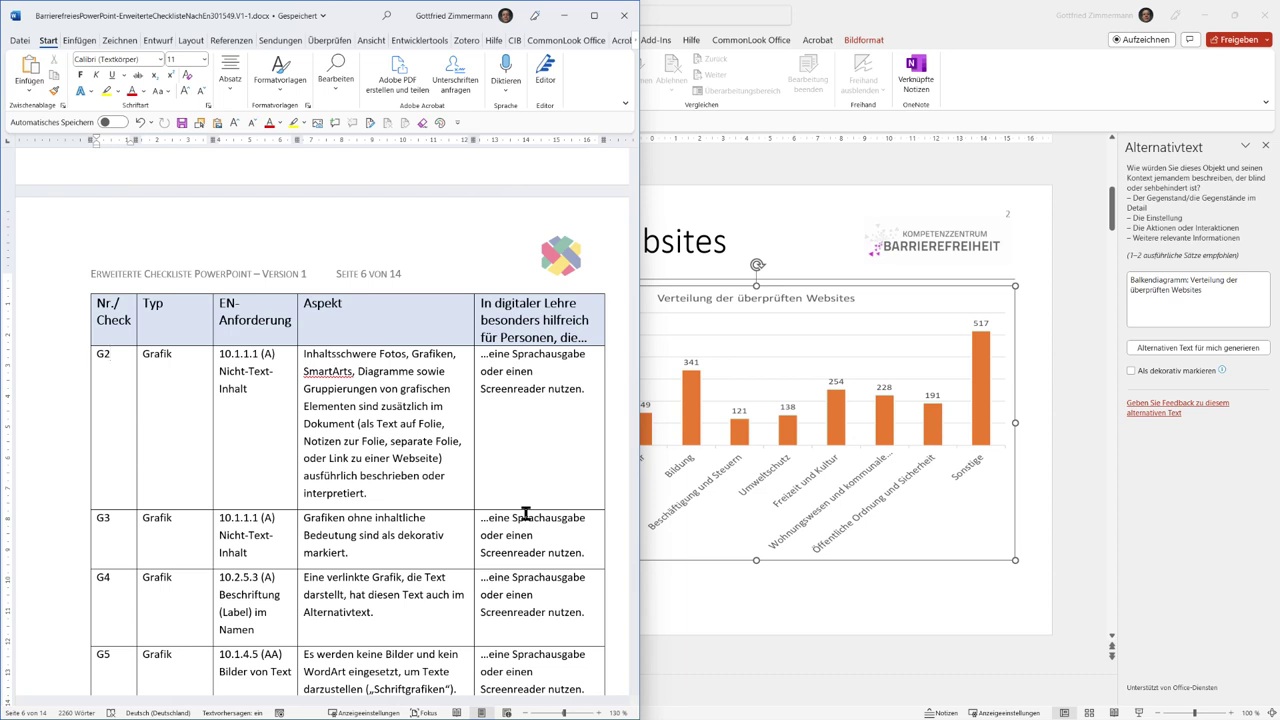
left_click(1045, 360)
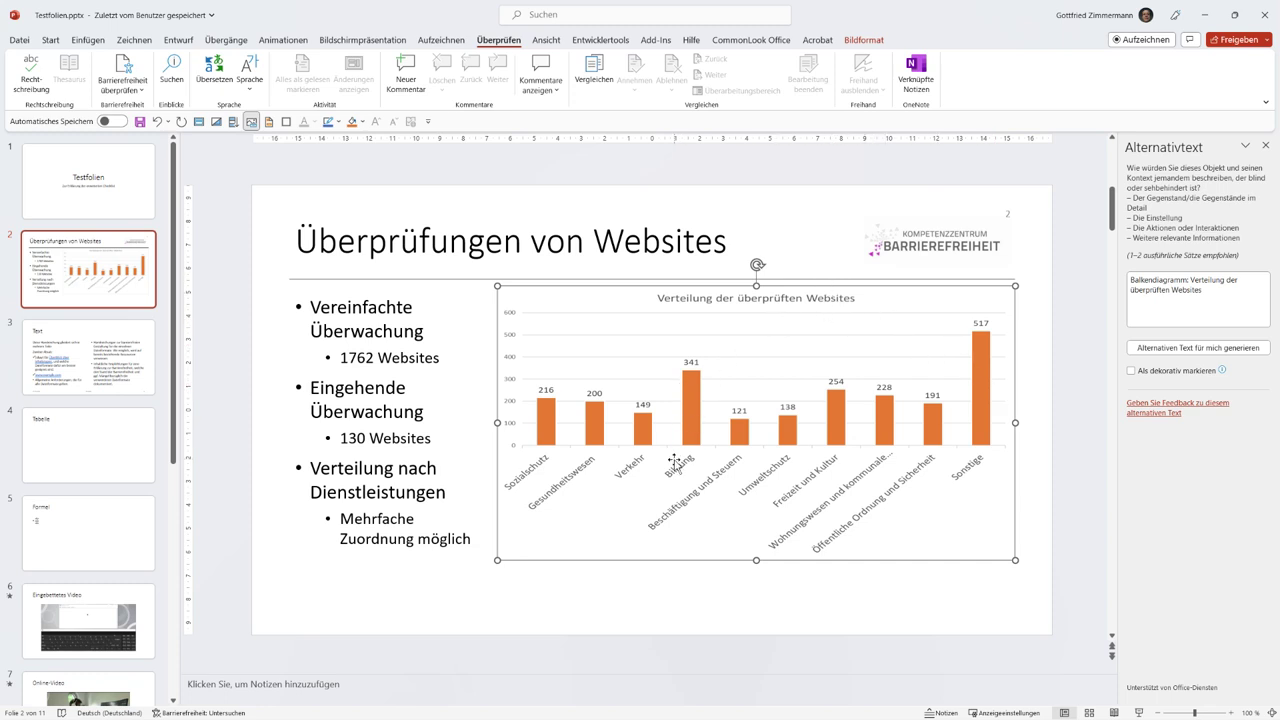
Step: Draw a new text box directly below the slide 2 chart
left_click(705, 578)
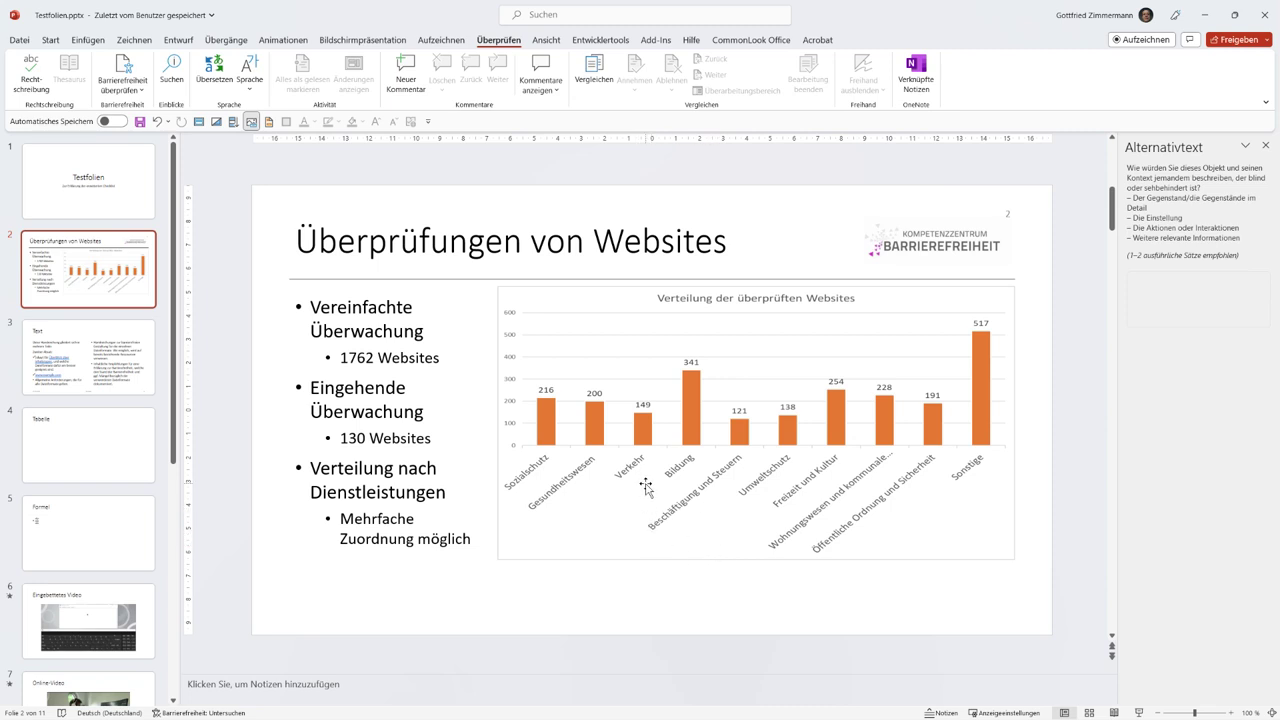
left_click(679, 531)
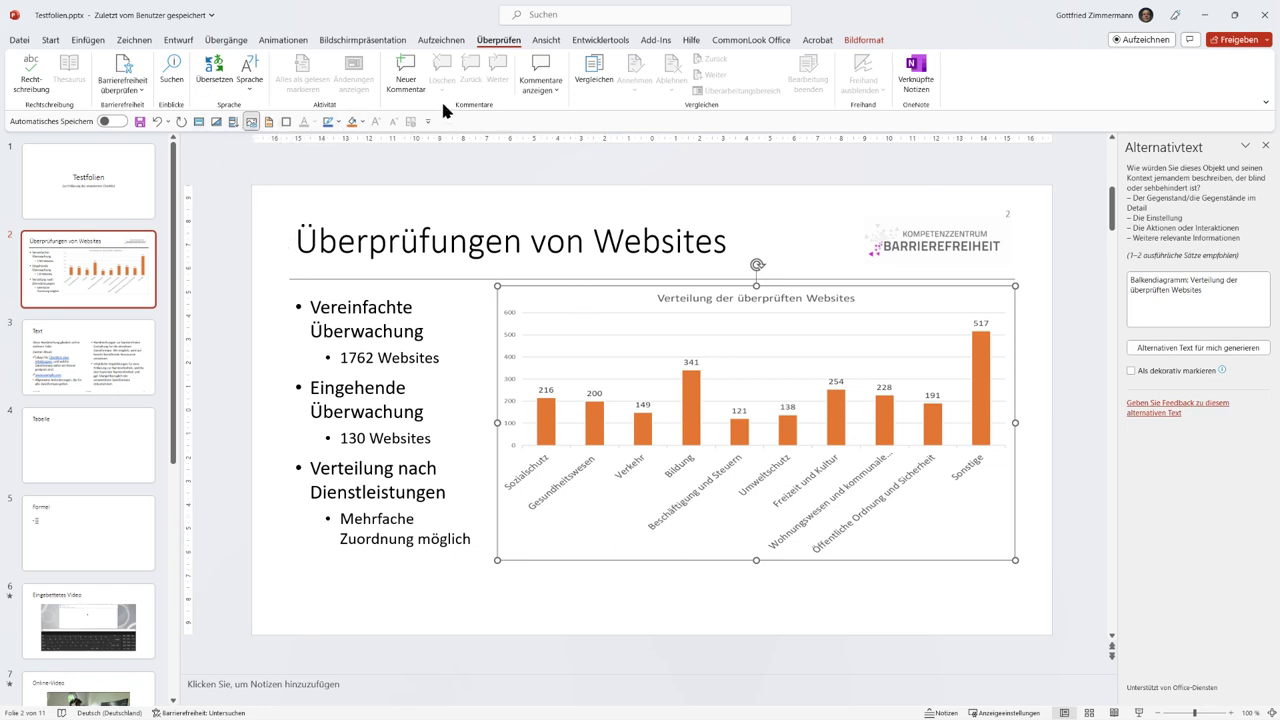
left_click(50, 41)
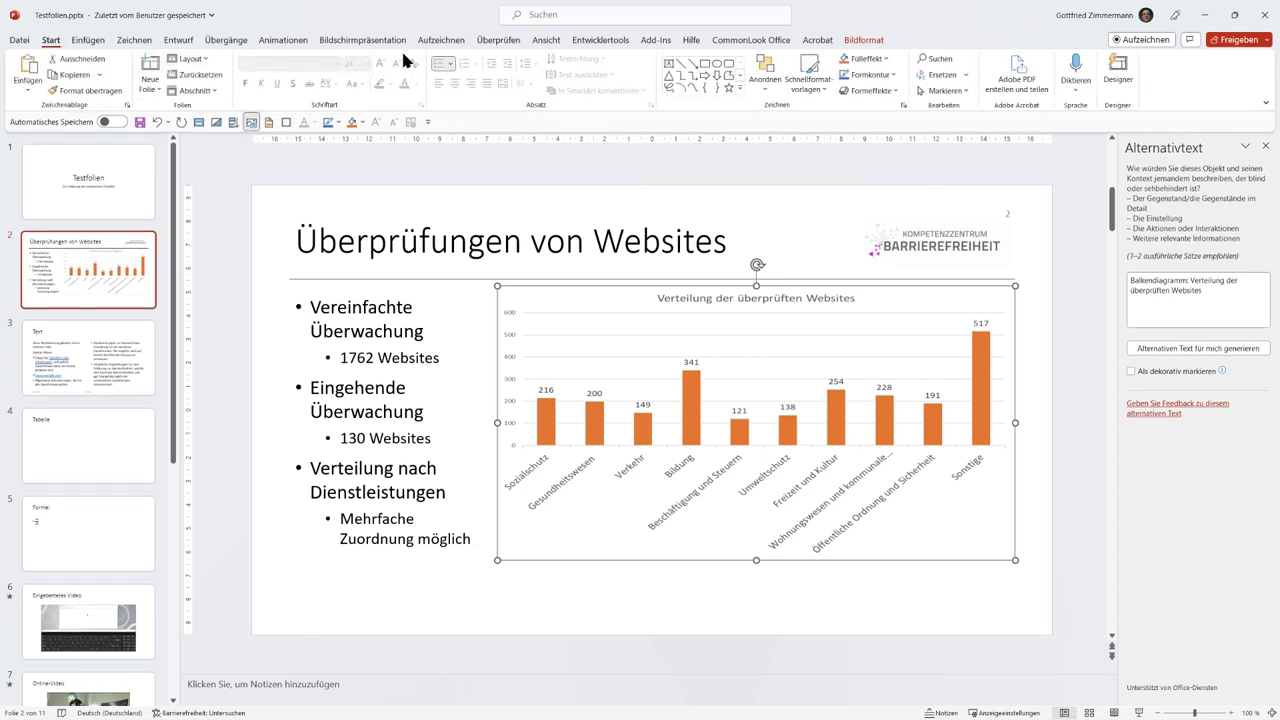
left_click(668, 62)
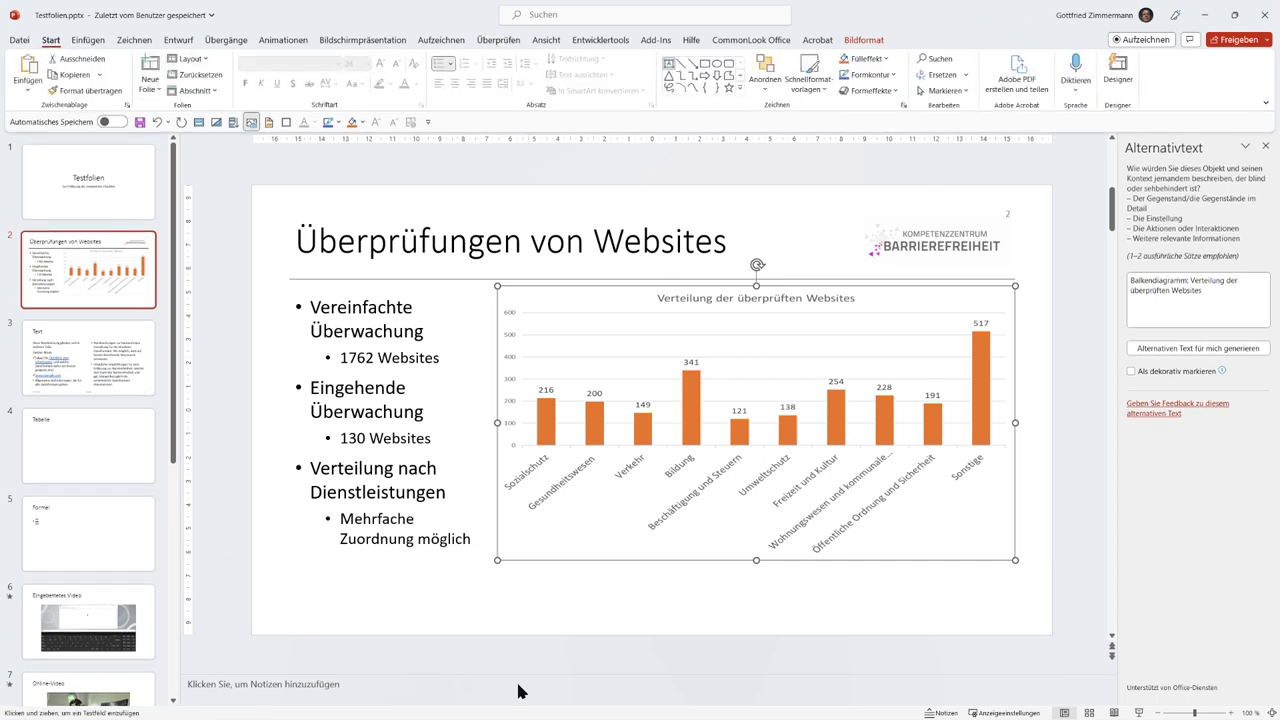
left_click_drag(500, 570, 1007, 605)
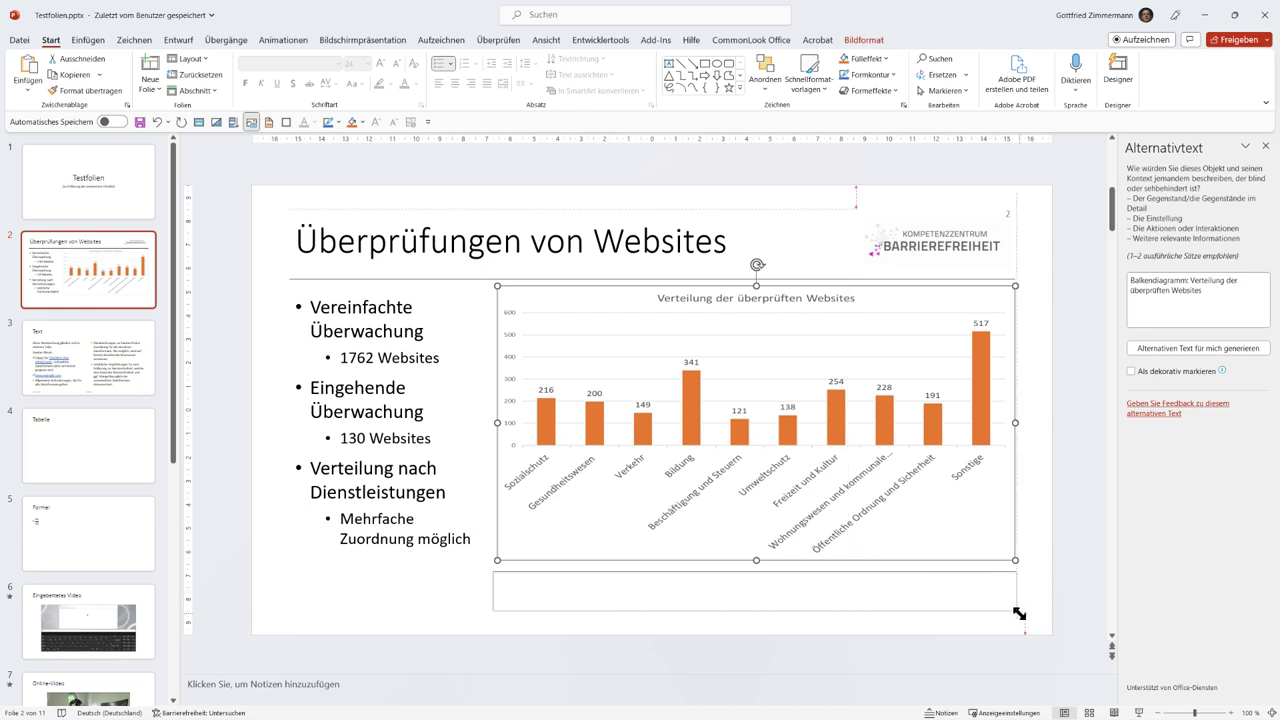
left_click_drag(1007, 605, 1017, 611)
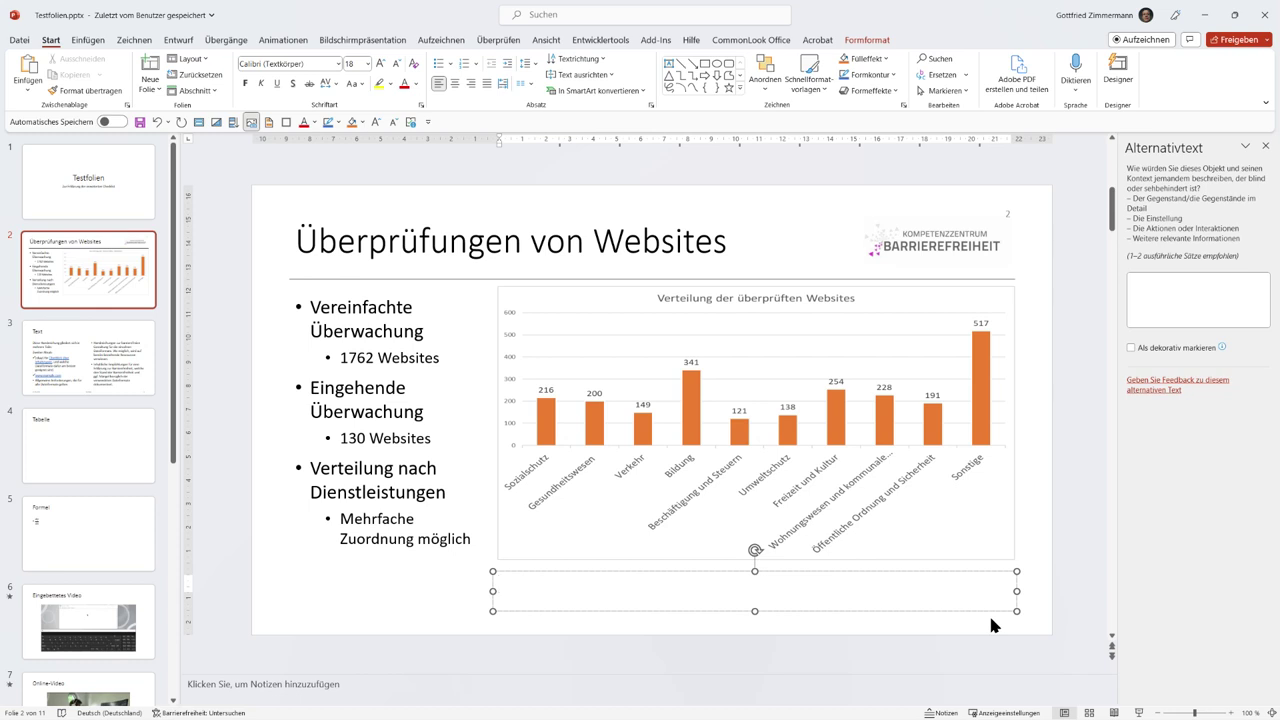
Step: Type the caption 'Diagramm: Verteilung der überprüften Websites. Genaue Daten siehe nächste Folie.'
type("Diagramm: ")
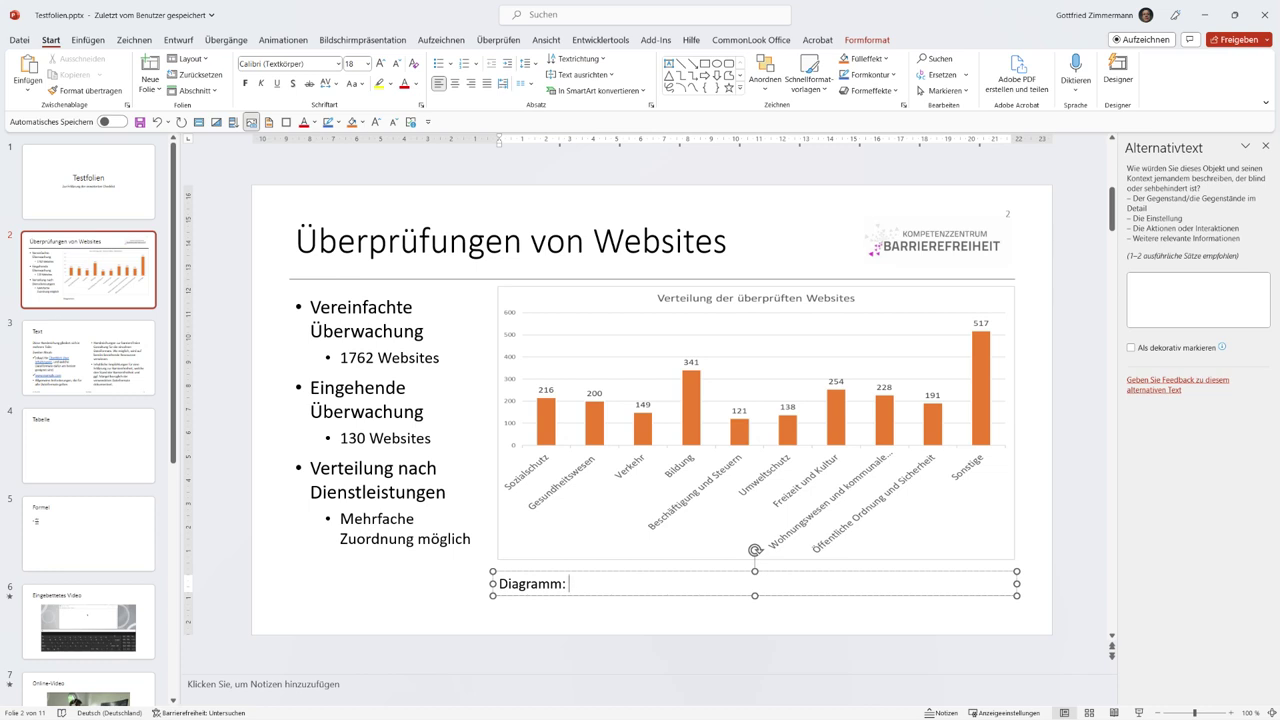
type("Verteilung der überprüften Websites.")
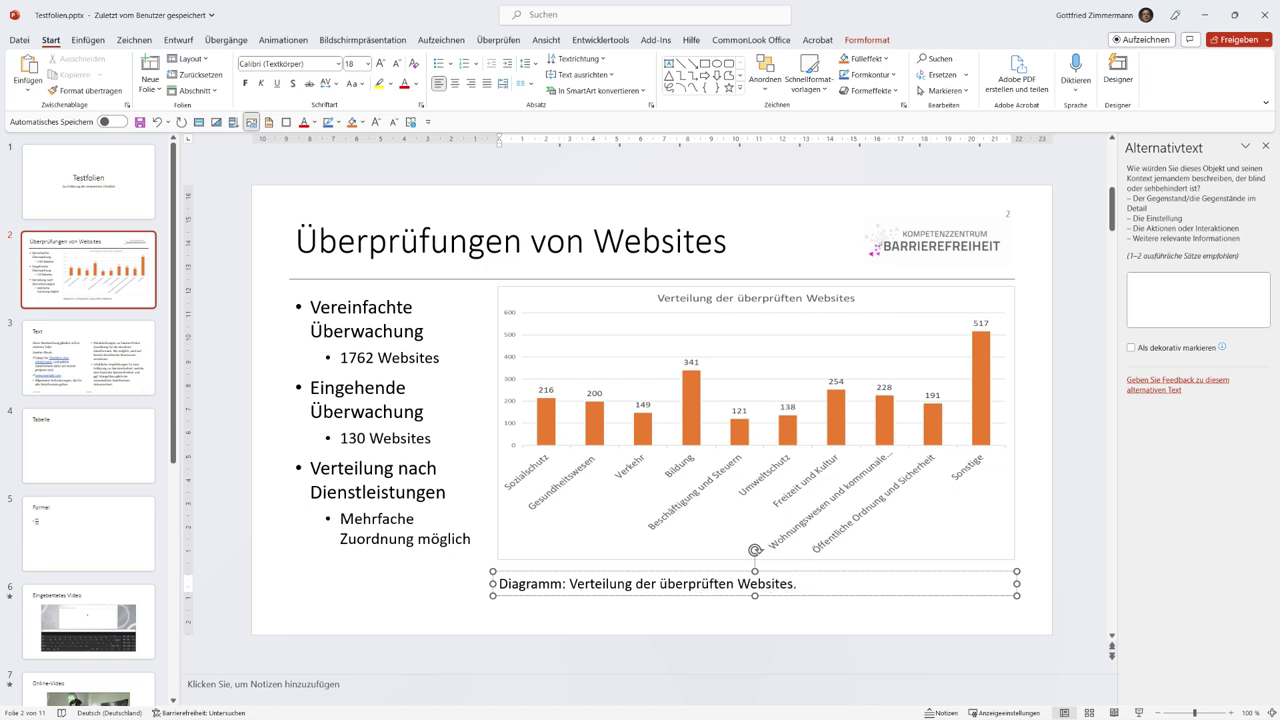
type(" GeDaten")
key("ctrl+Left")
type("Genaue")
key("End")
type("siehe nächste Folie.")
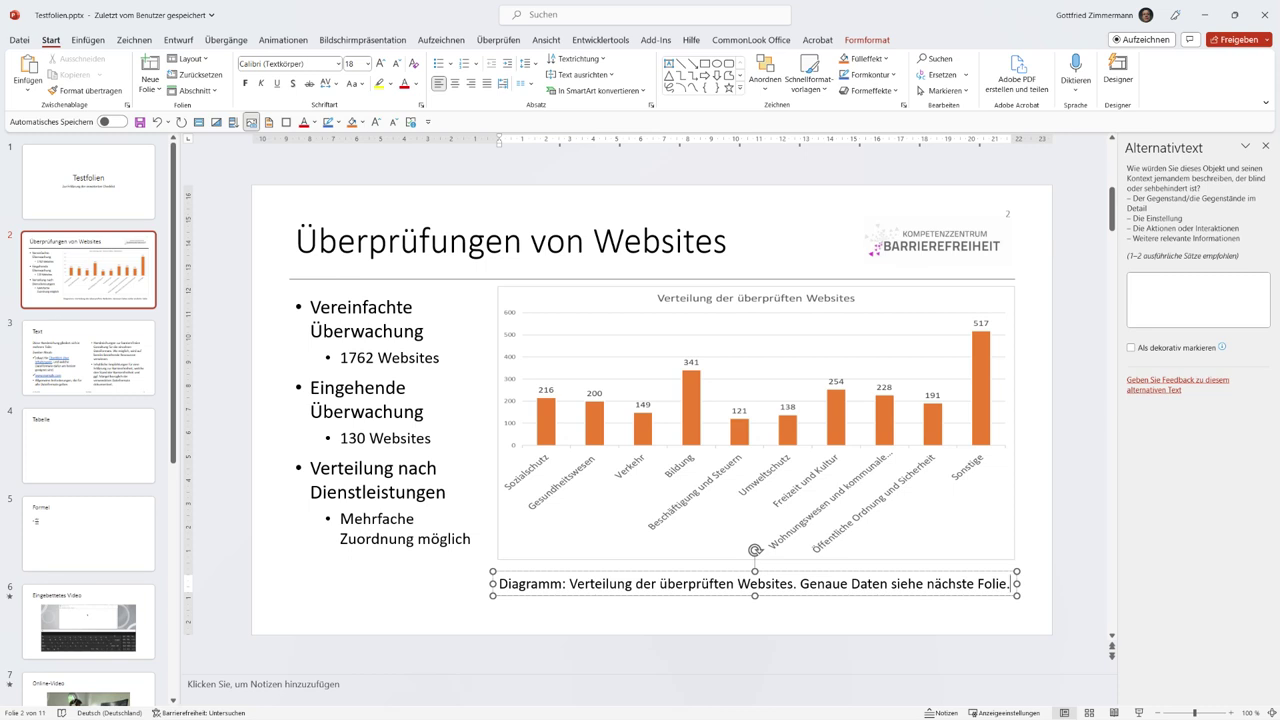
left_click(967, 624)
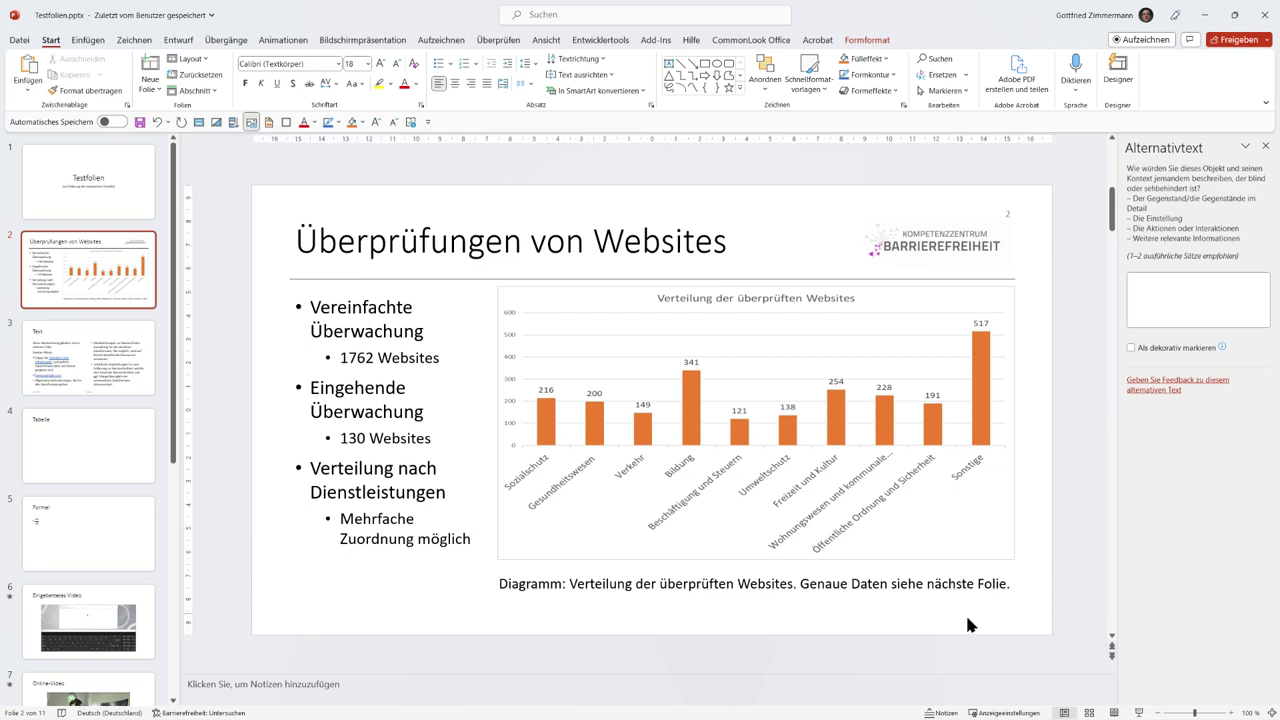
Step: Resize the speaker notes pane taller and back, then return to the Word checklist
left_click(610, 676)
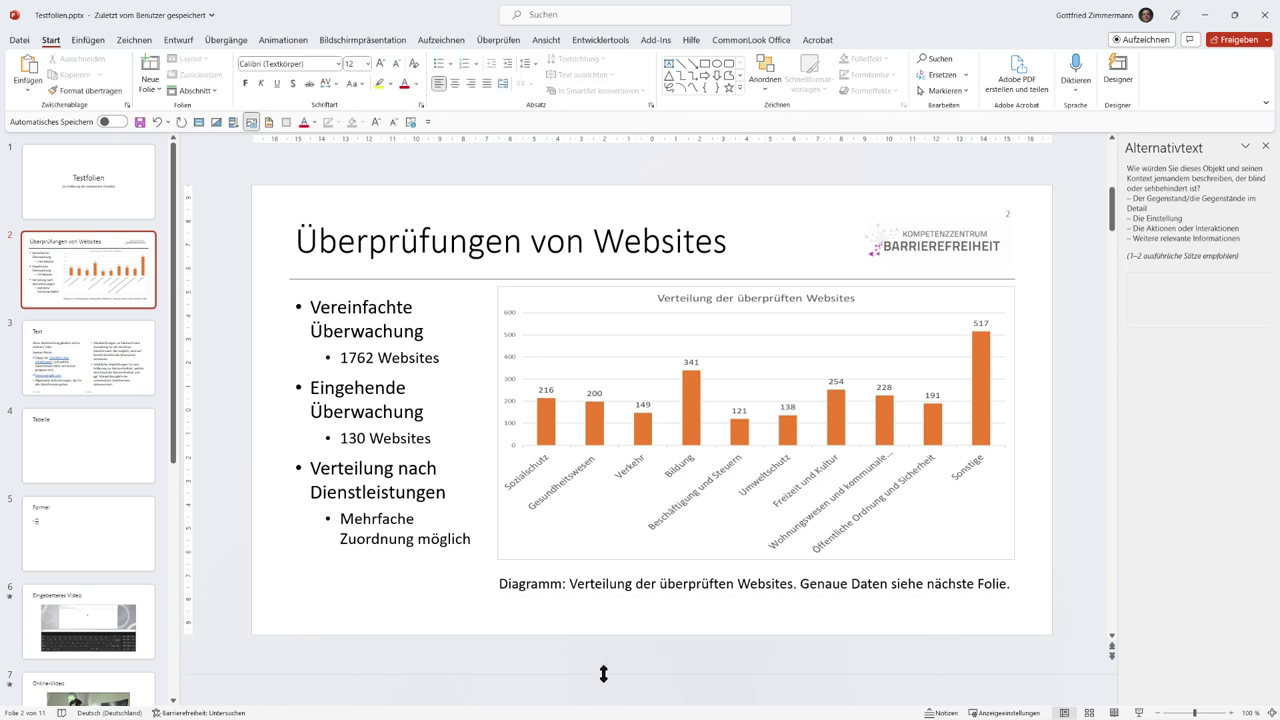
left_click_drag(603, 674, 589, 623)
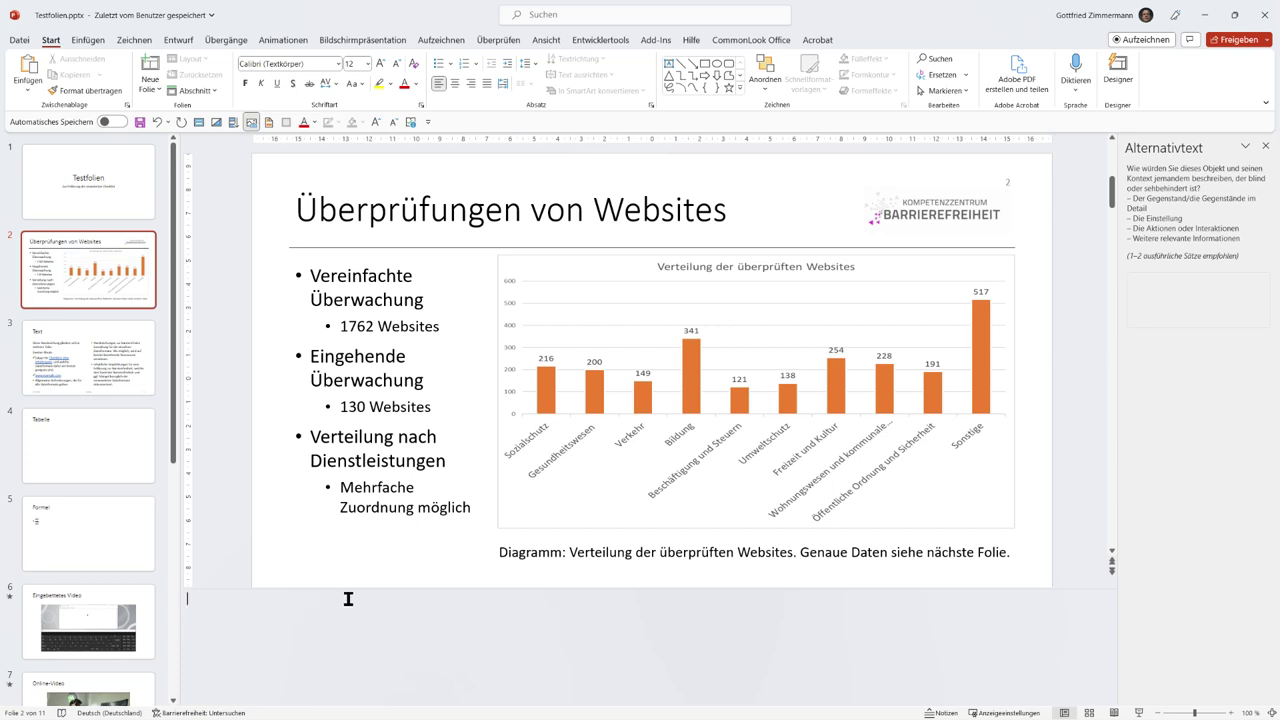
left_click_drag(347, 587, 346, 636)
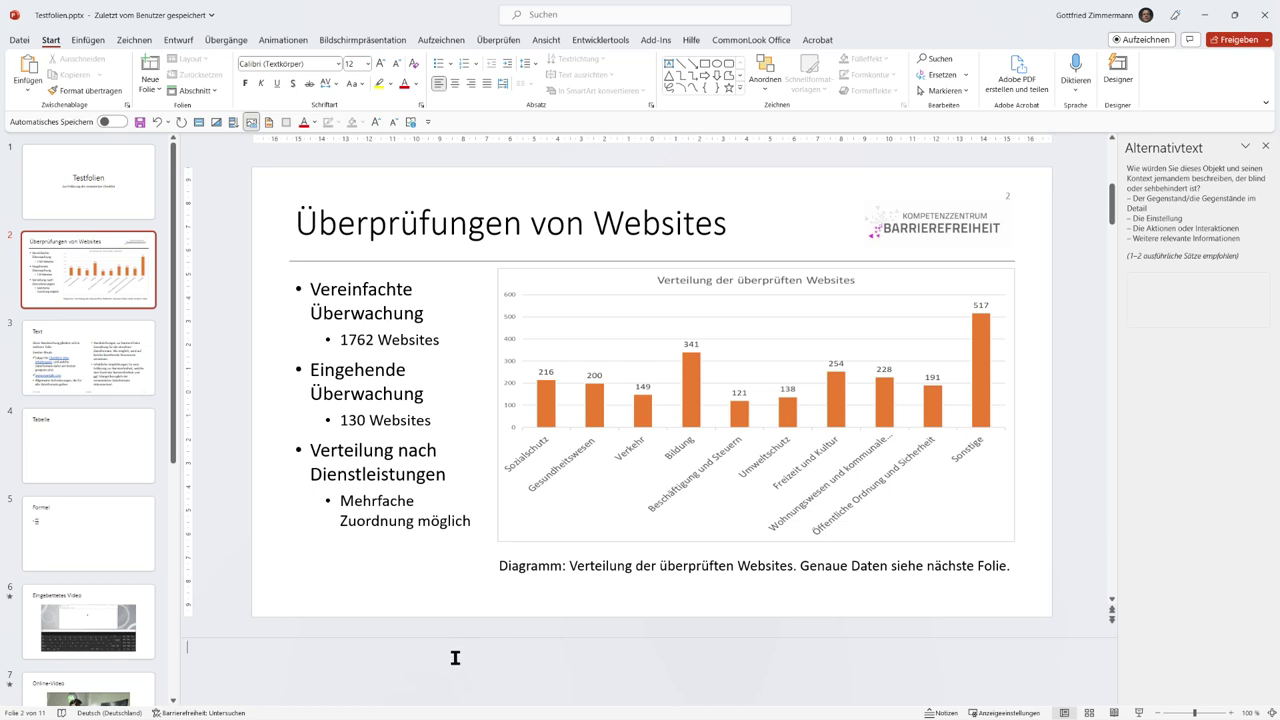
key("alt+Tab")
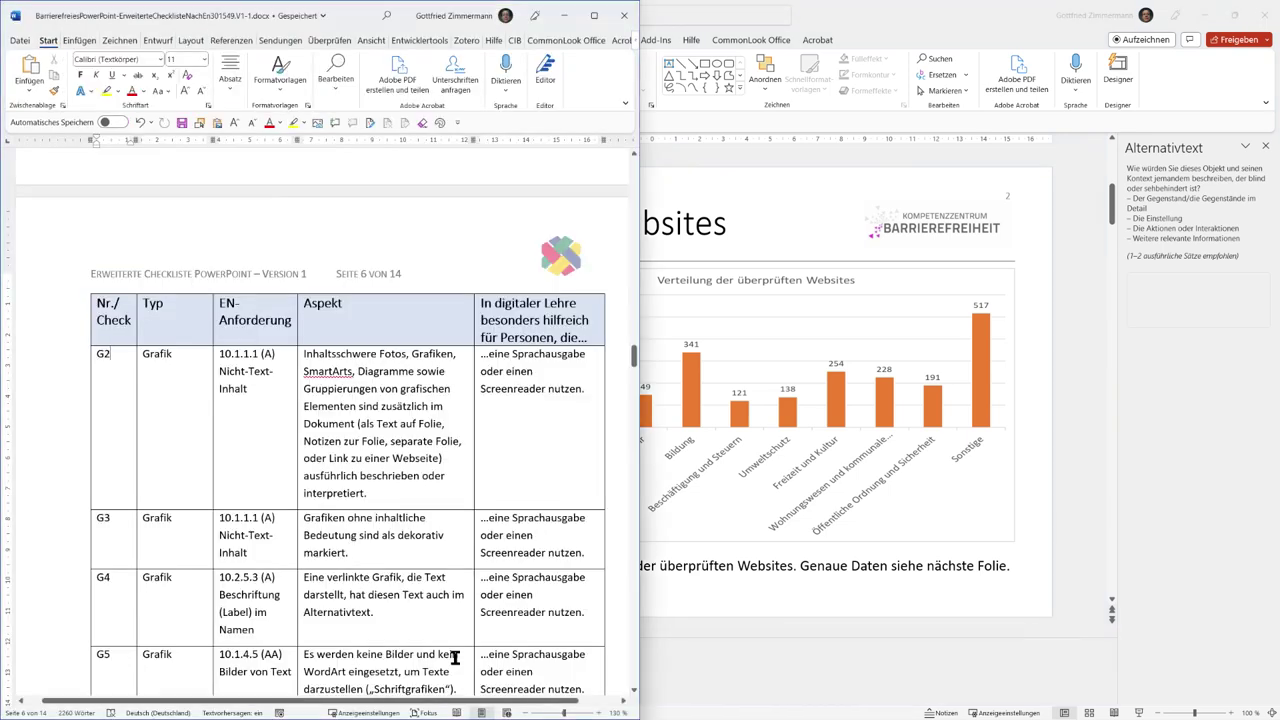
Step: Review checklist row G3, then select the slide 2 chart in PowerPoint to see its alt text
scroll(292, 478, "down", 3)
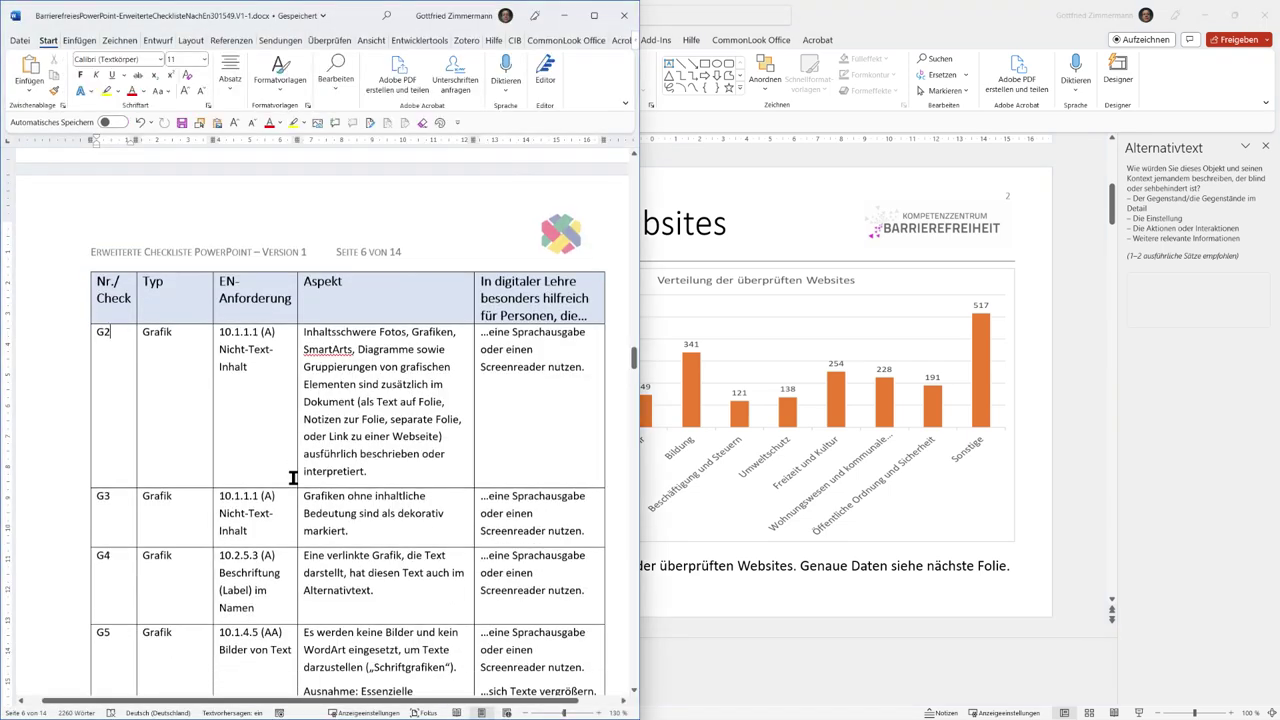
left_click(36, 405)
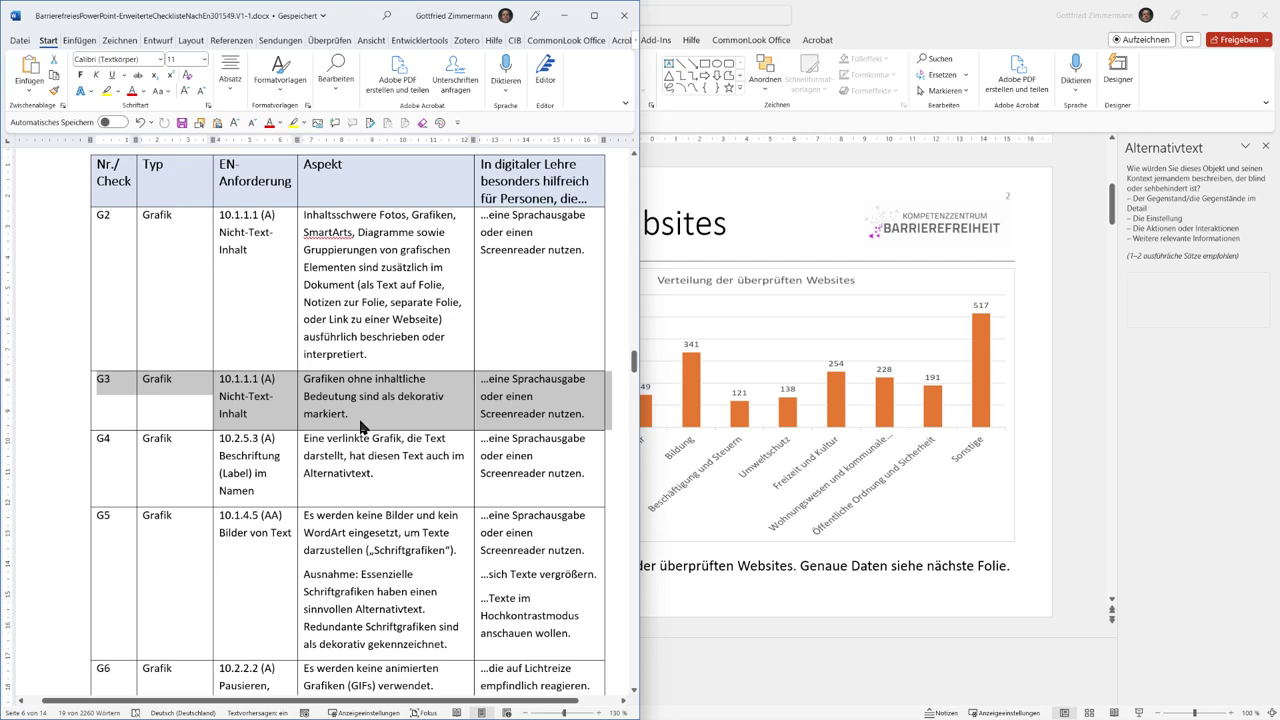
left_click(126, 392)
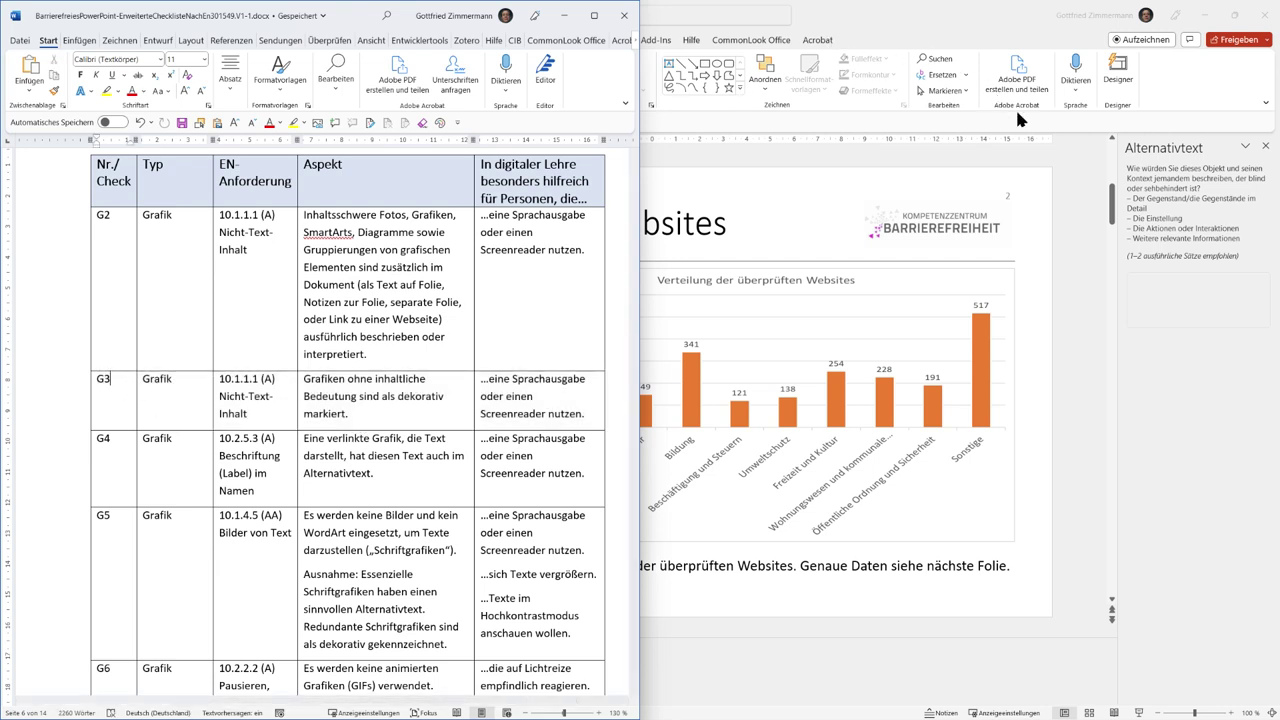
left_click(1085, 184)
left_click(783, 340)
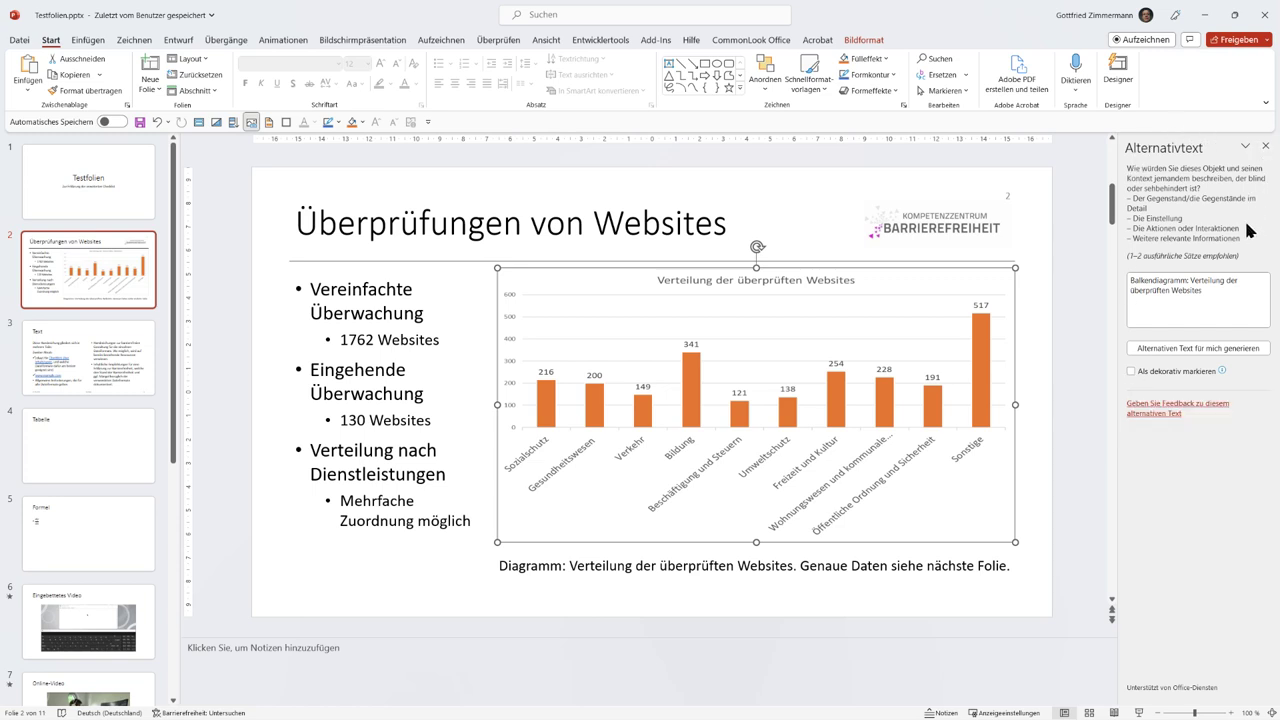
Step: Tick and untick 'Als dekorativ markieren' so the chart keeps its alt text, then return to Word
left_click(1134, 370)
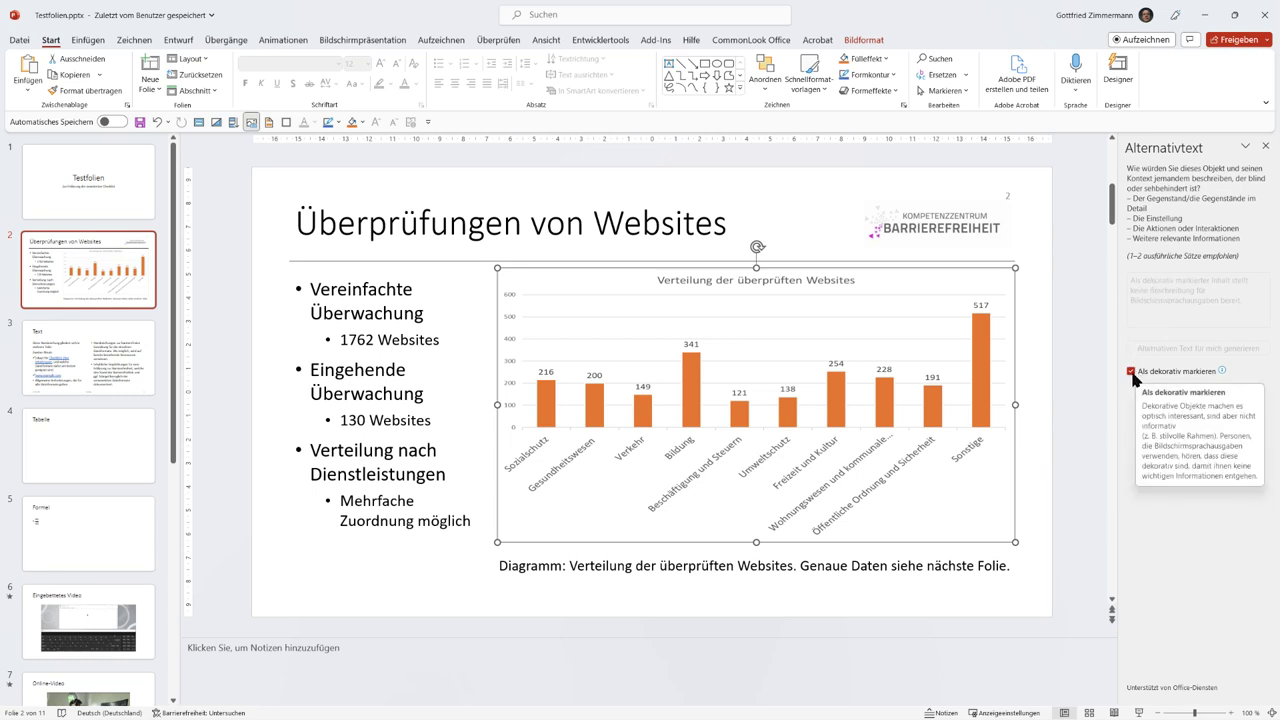
left_click(1131, 371)
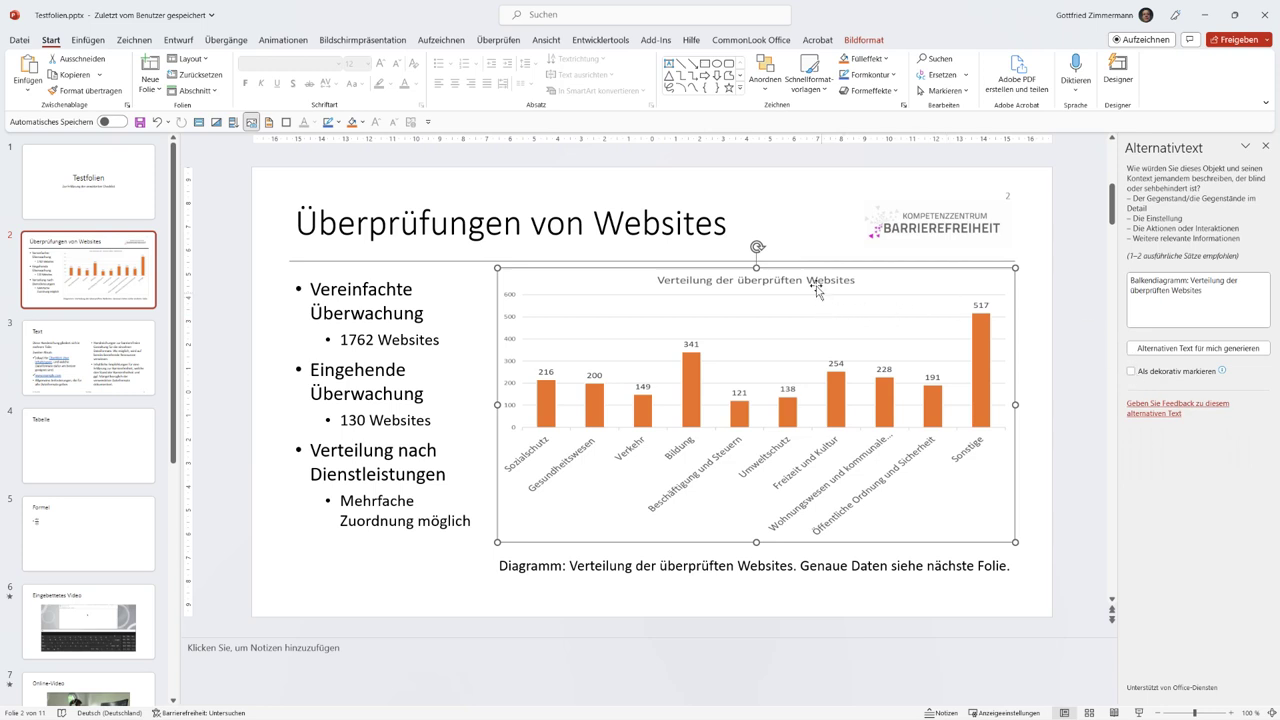
left_click(613, 158)
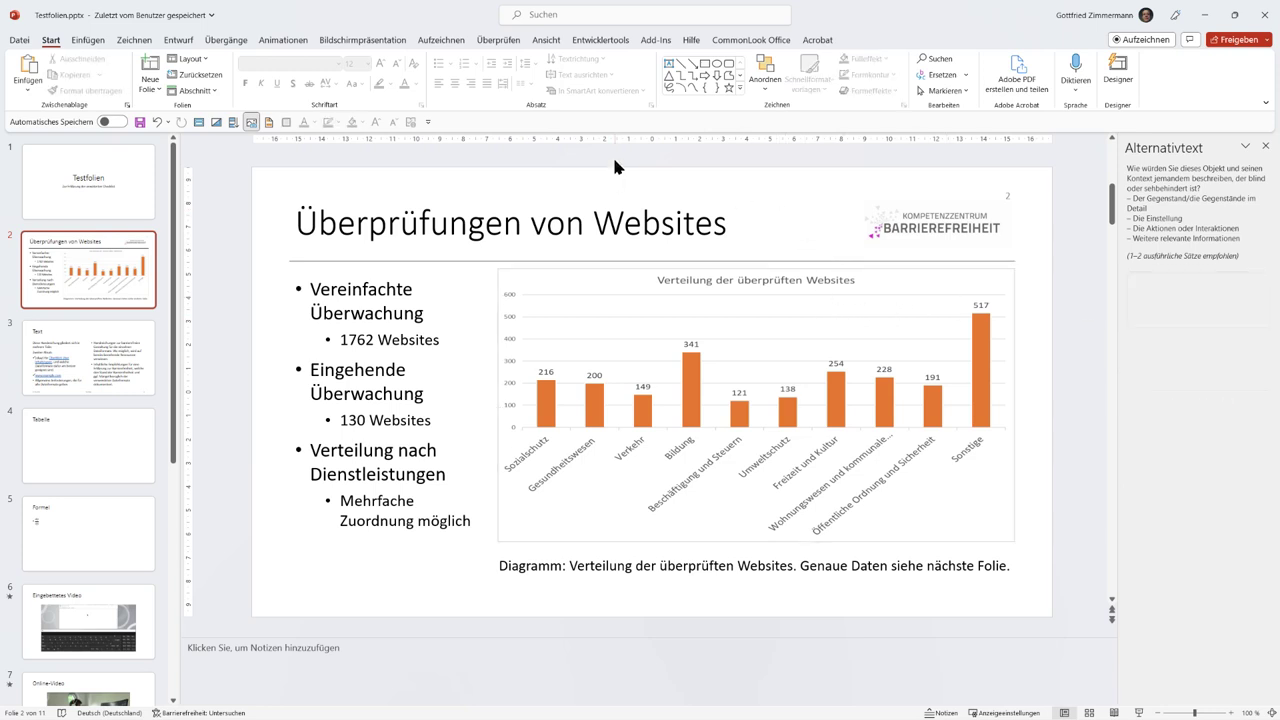
key("alt+Tab")
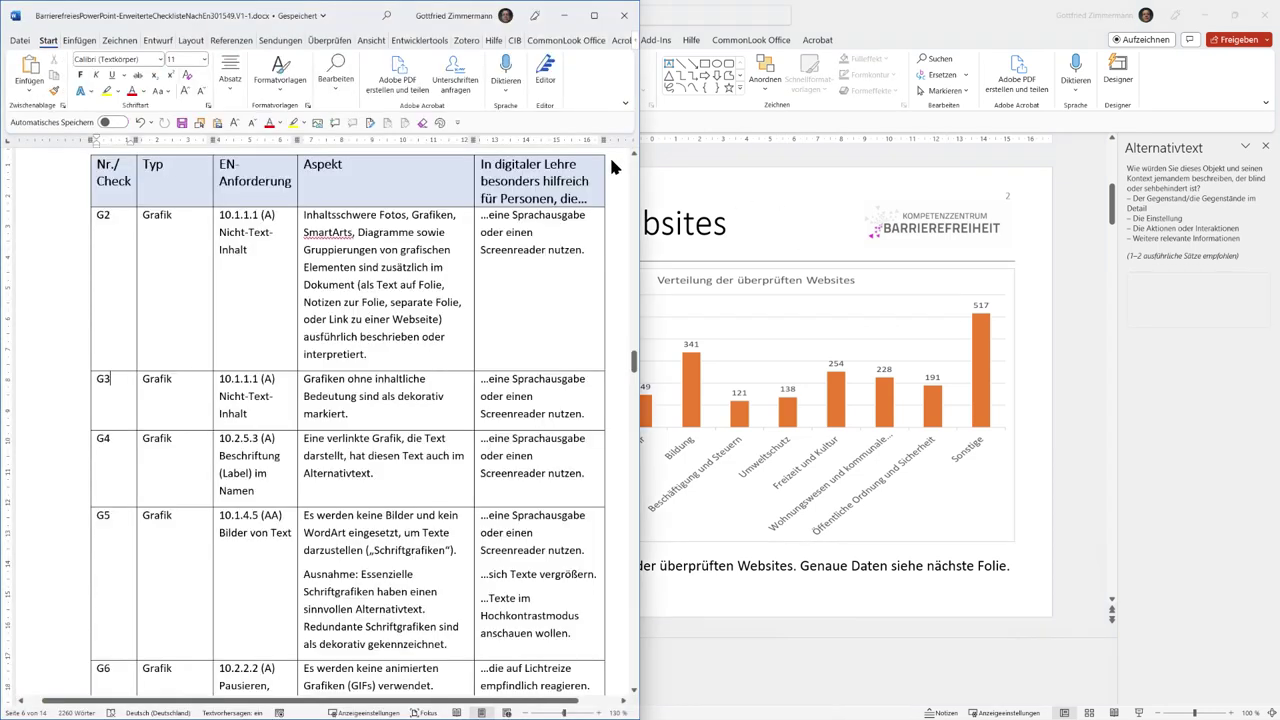
Step: Review checklist row G4, then select the slide 2 chart in PowerPoint
left_click(45, 466)
left_click(387, 446)
left_click(760, 168)
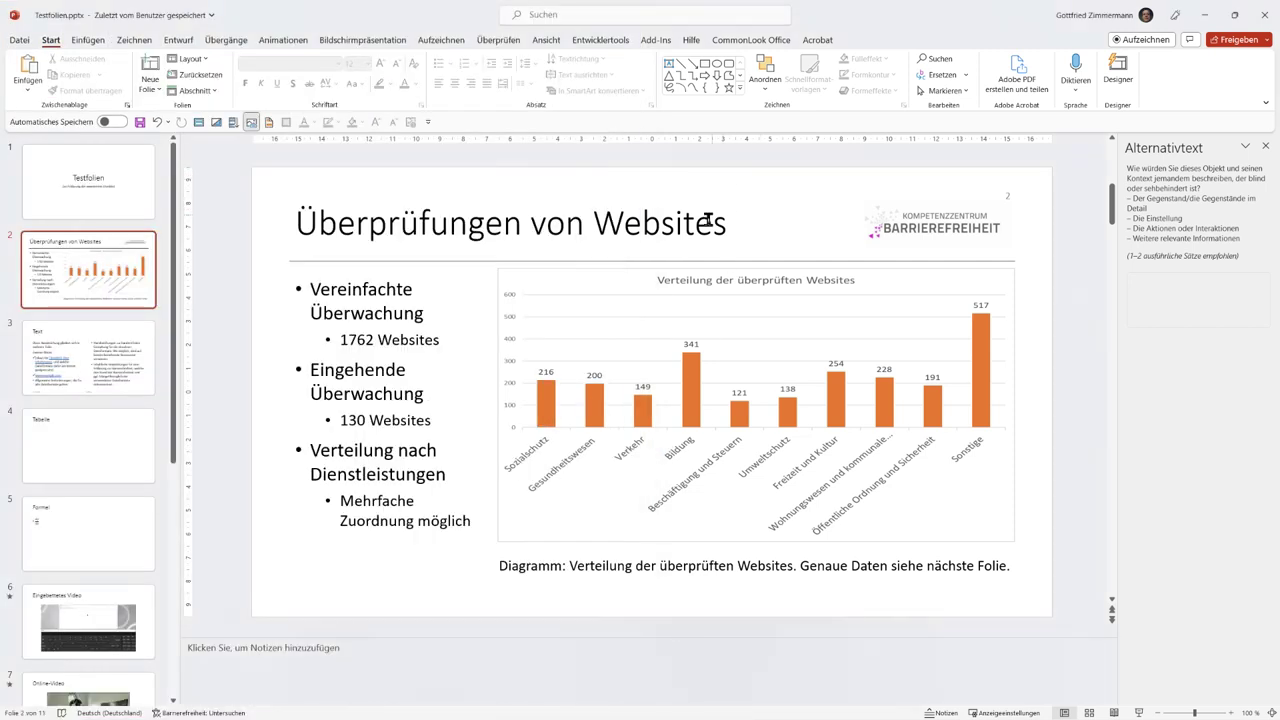
left_click(716, 332)
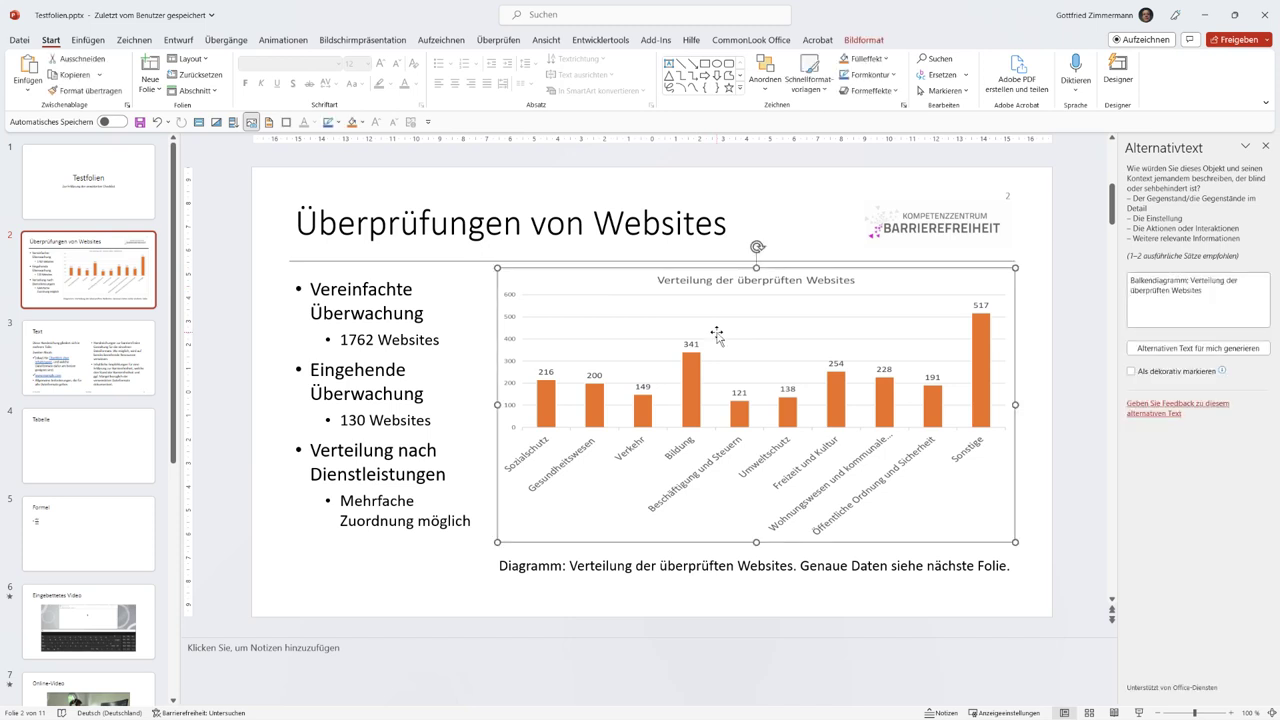
Step: Confirm via the Ctrl+K link dialog that the chart has no hyperlink, then return to Word
key("ctrl+k")
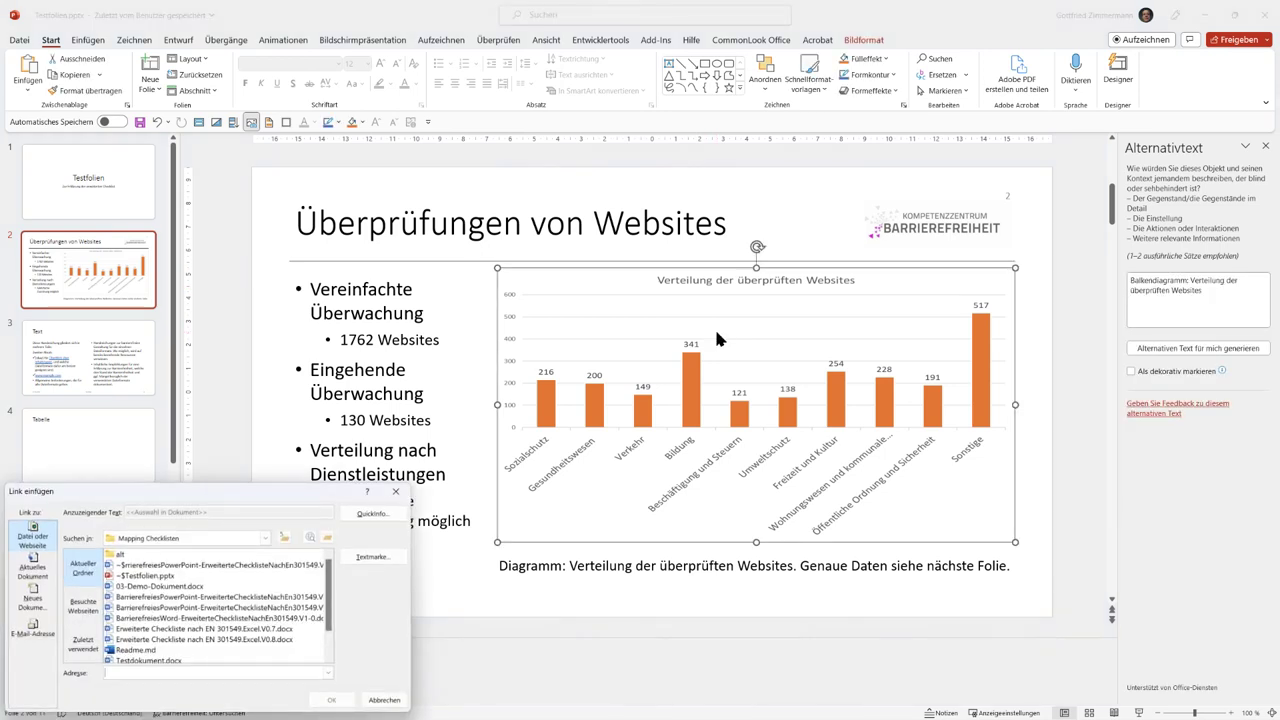
key("Escape")
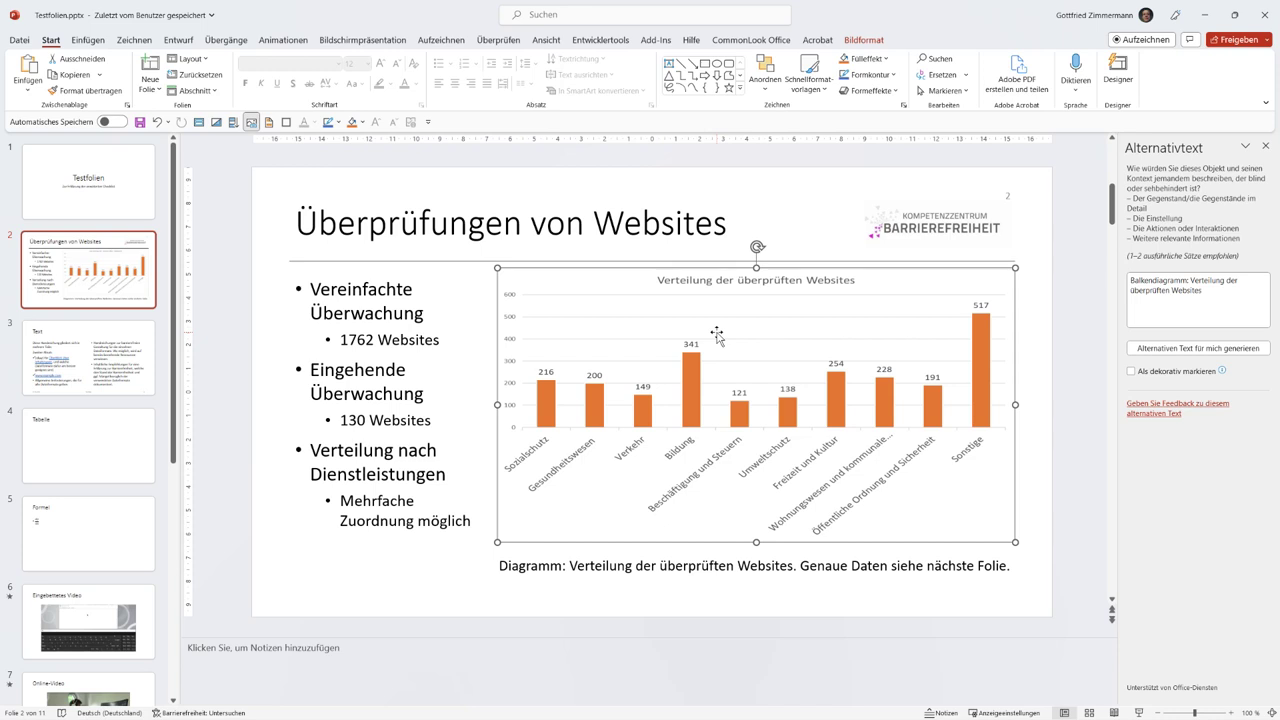
key("alt+Tab")
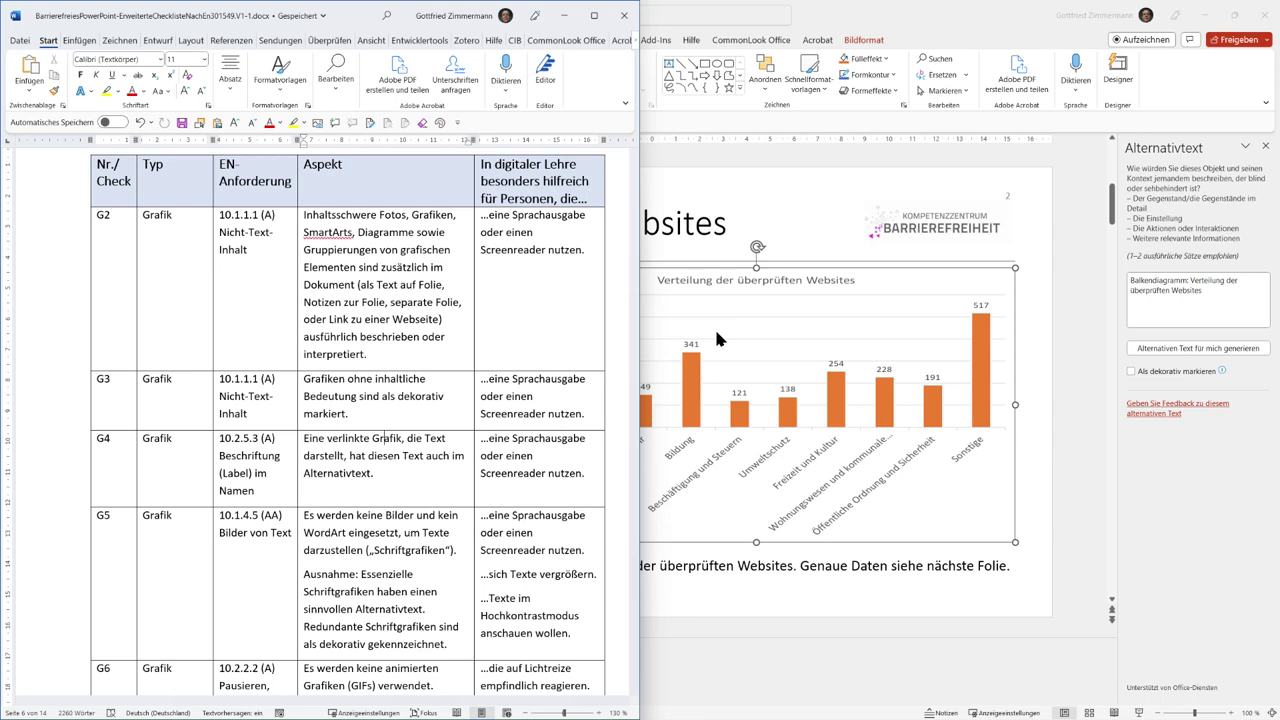
Step: Review checklist row G5 on text images, then show slide 4 'Tabelle' in PowerPoint
scroll(326, 521, "down", 2)
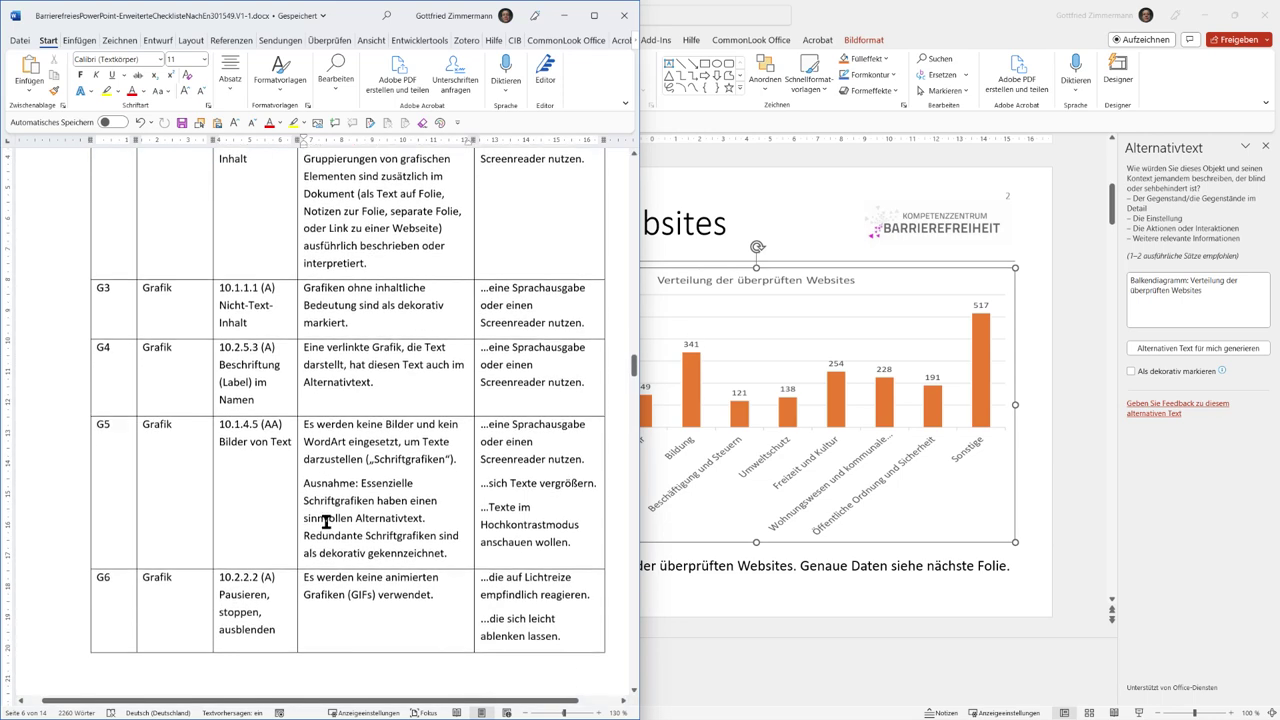
left_click(40, 495)
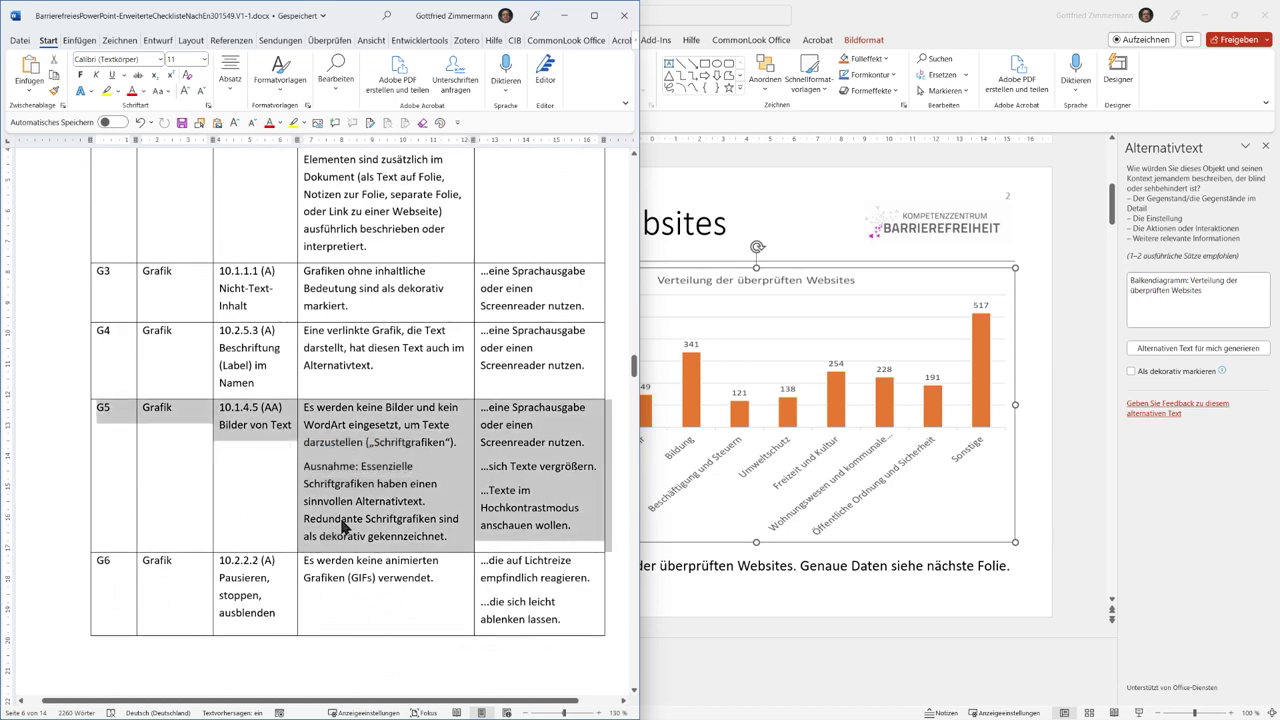
left_click(370, 482)
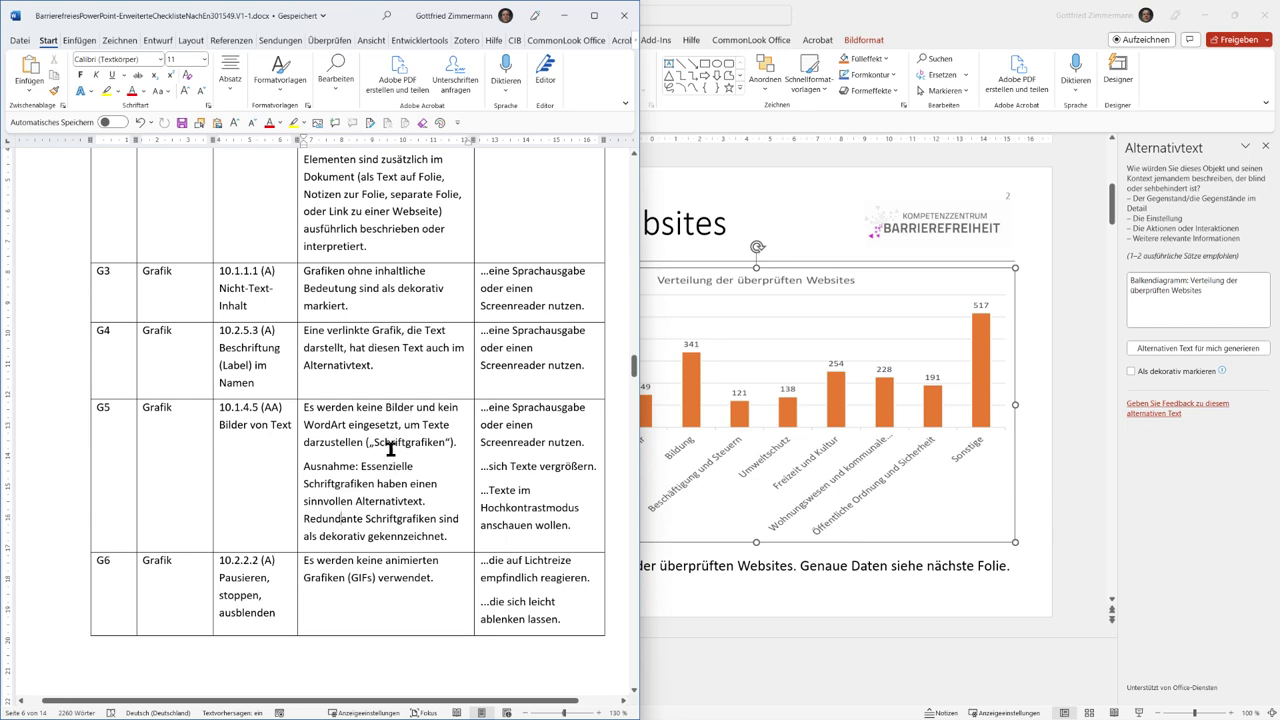
left_click(744, 162)
left_click(75, 465)
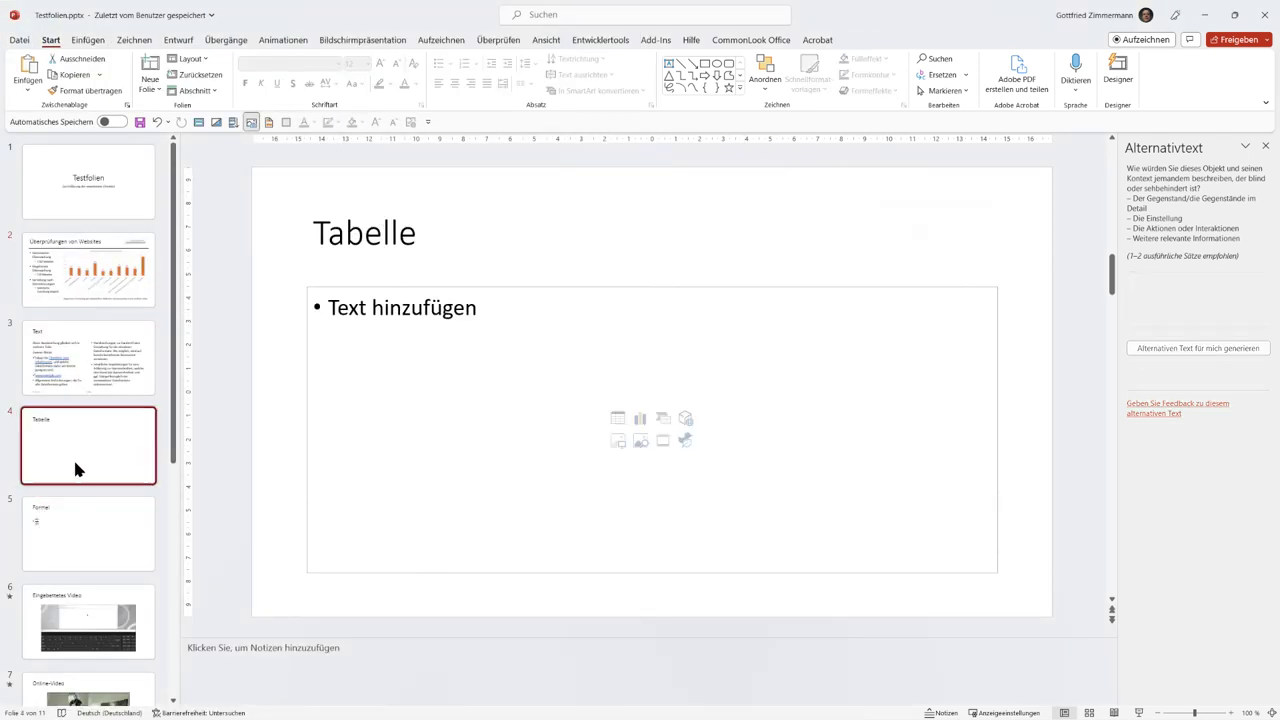
Step: Browse the Insert WordArt styles for the Tabelle placeholder without adding any, then return to Word
left_click(395, 400)
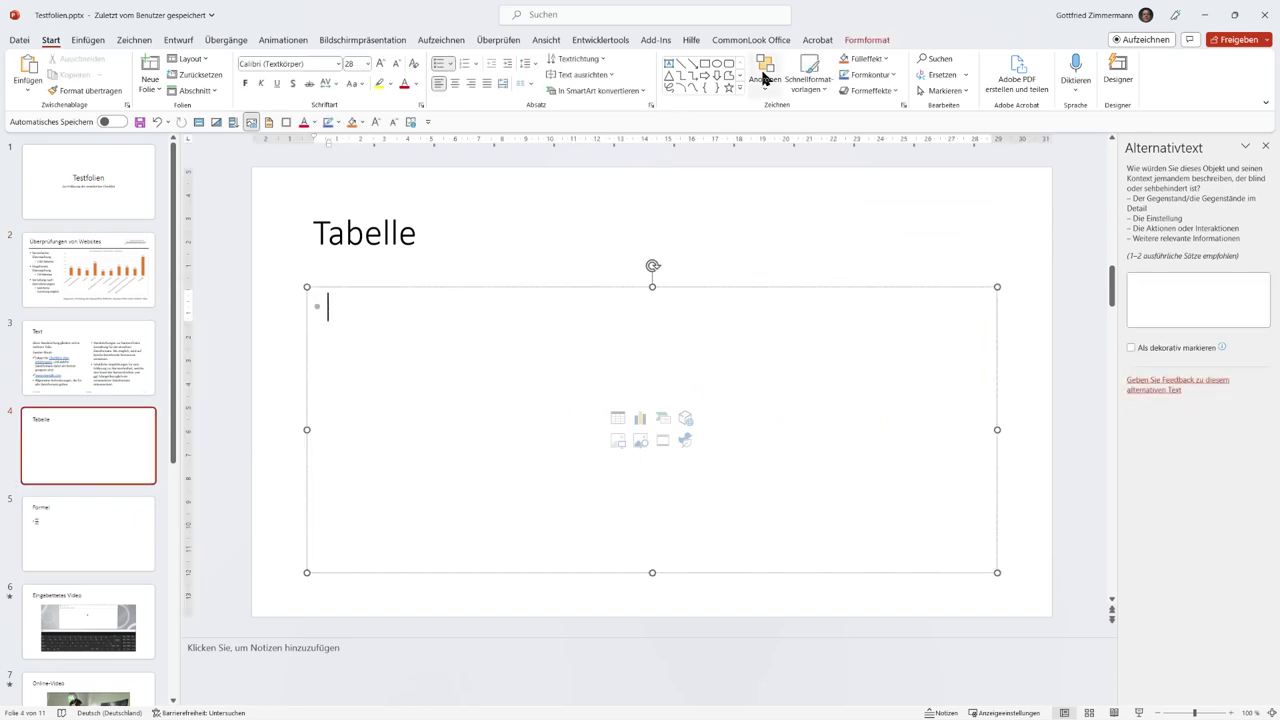
left_click(87, 41)
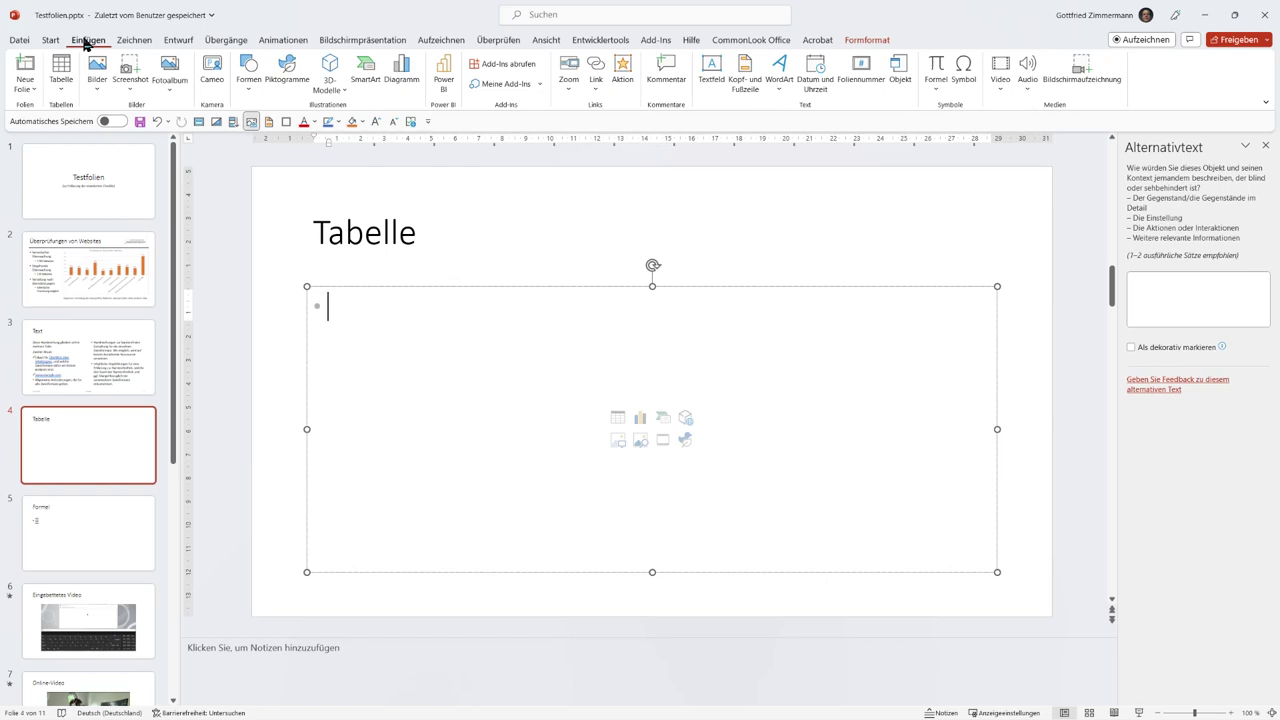
left_click(778, 85)
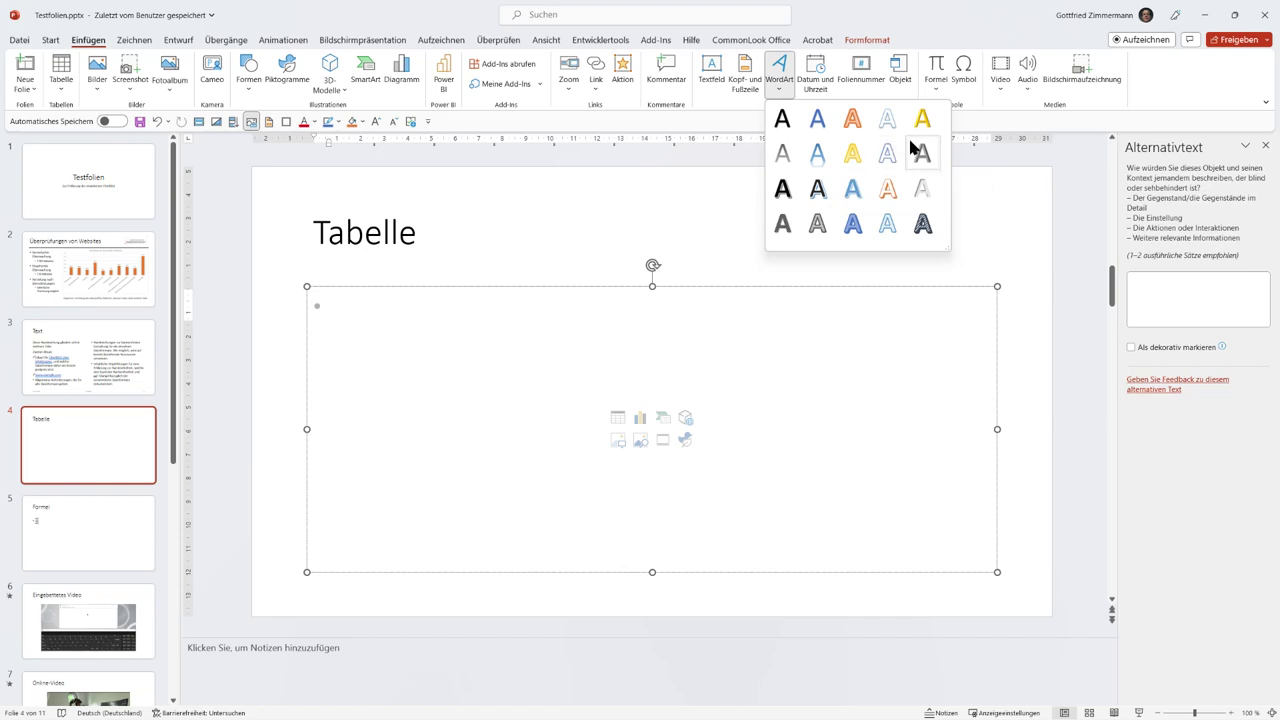
left_click(574, 164)
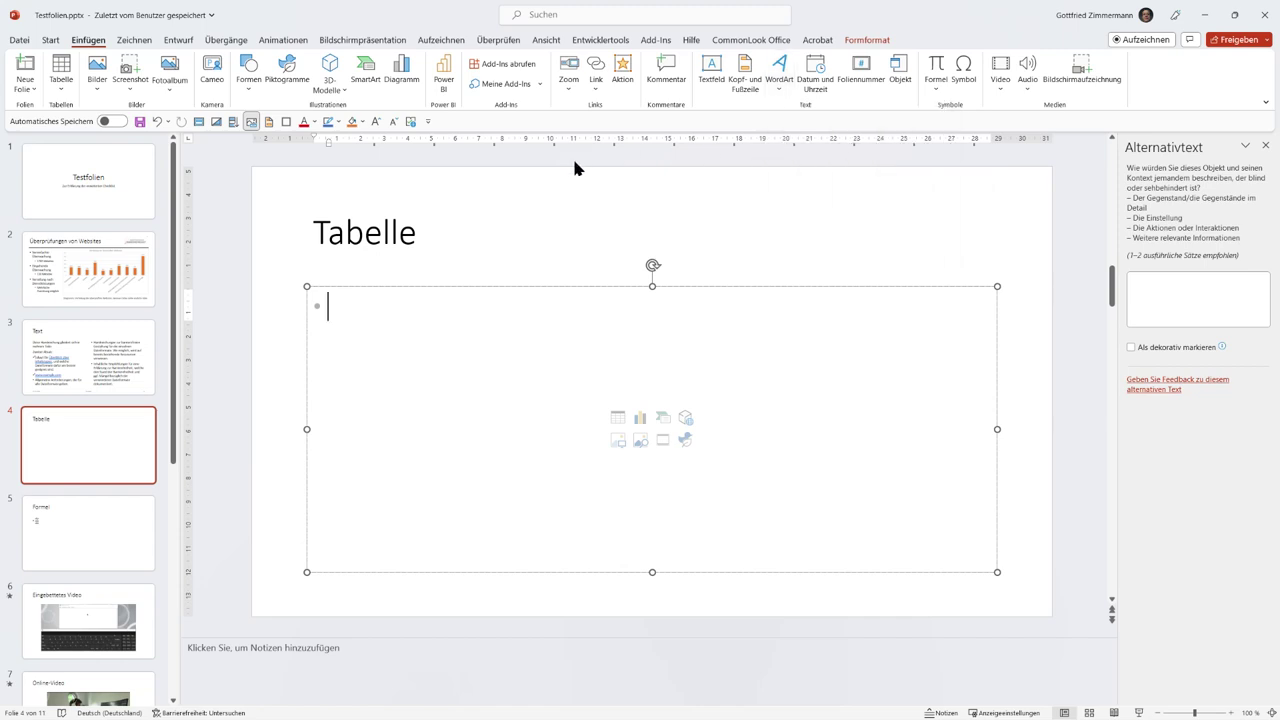
key("alt+Tab")
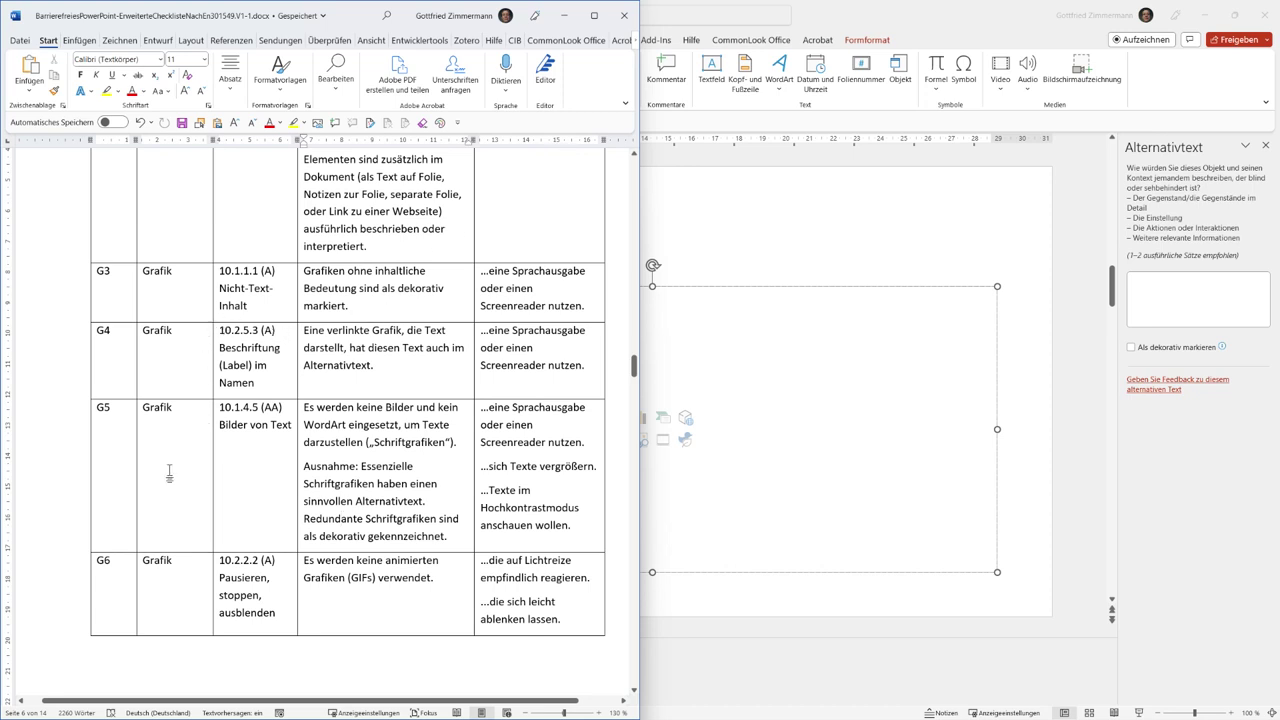
Step: Review checklist row G6 on animated graphics
scroll(183, 486, "down", 1)
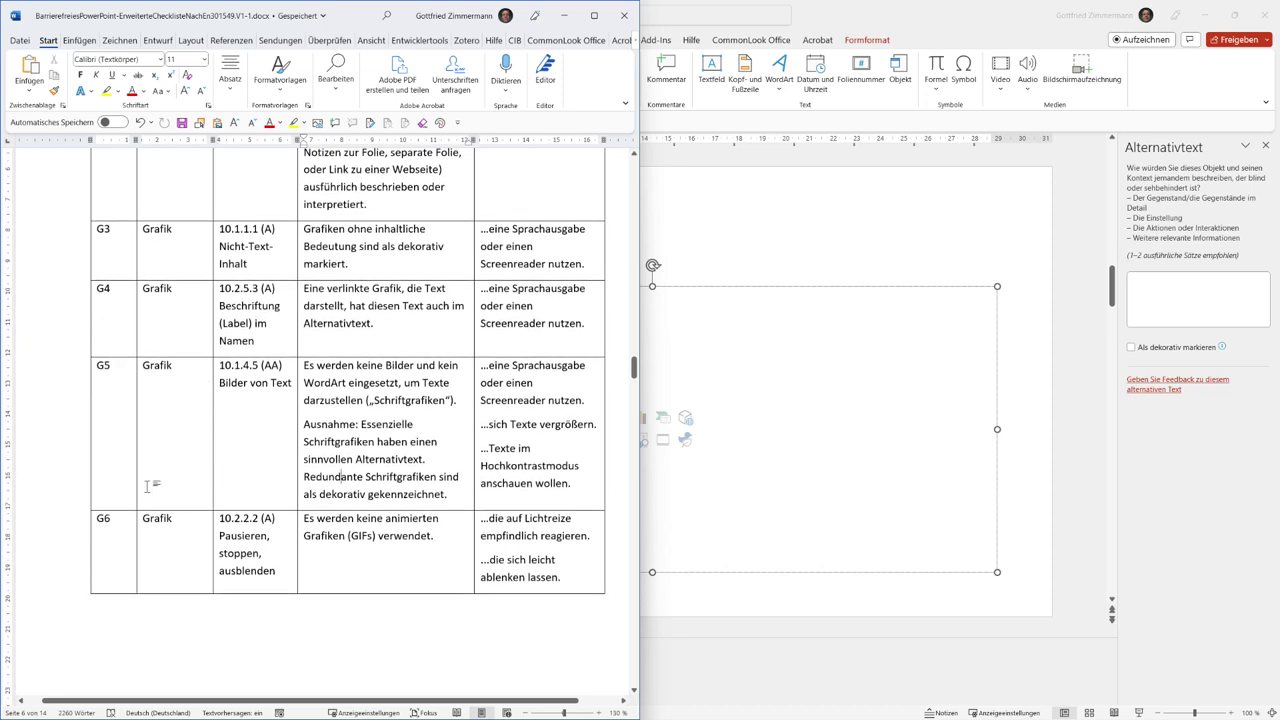
left_click(76, 550)
left_click(424, 563)
Step: Review the G7 contrast row on page 7, then return to PowerPoint
scroll(412, 545, "down", 1)
scroll(412, 545, "down", 3)
scroll(405, 549, "down", 3)
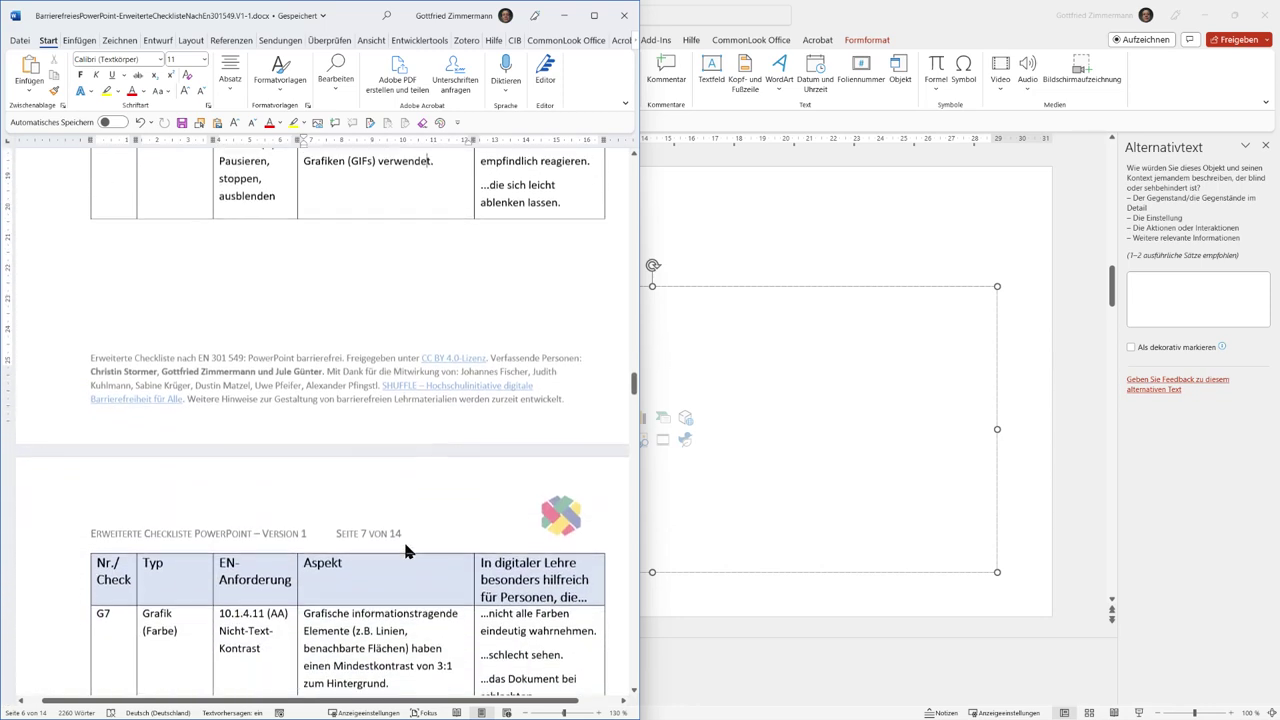
scroll(405, 549, "down", 3)
scroll(405, 546, "down", 3)
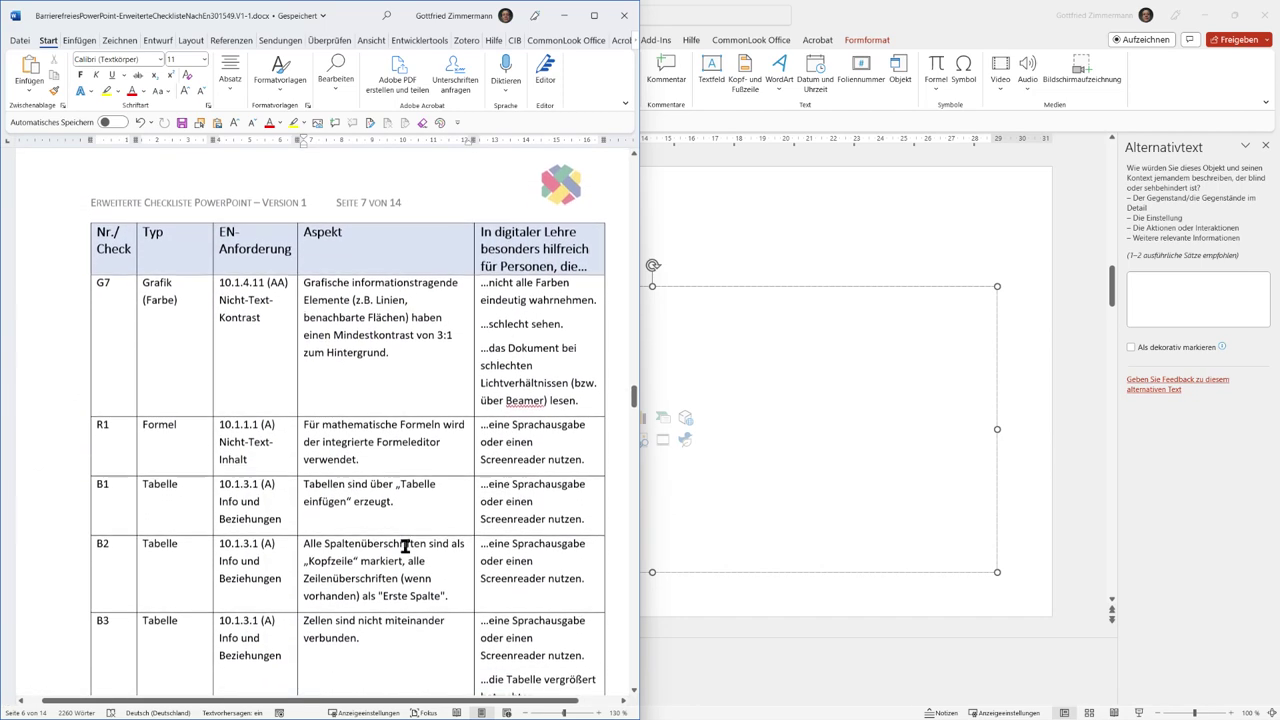
left_click(43, 325)
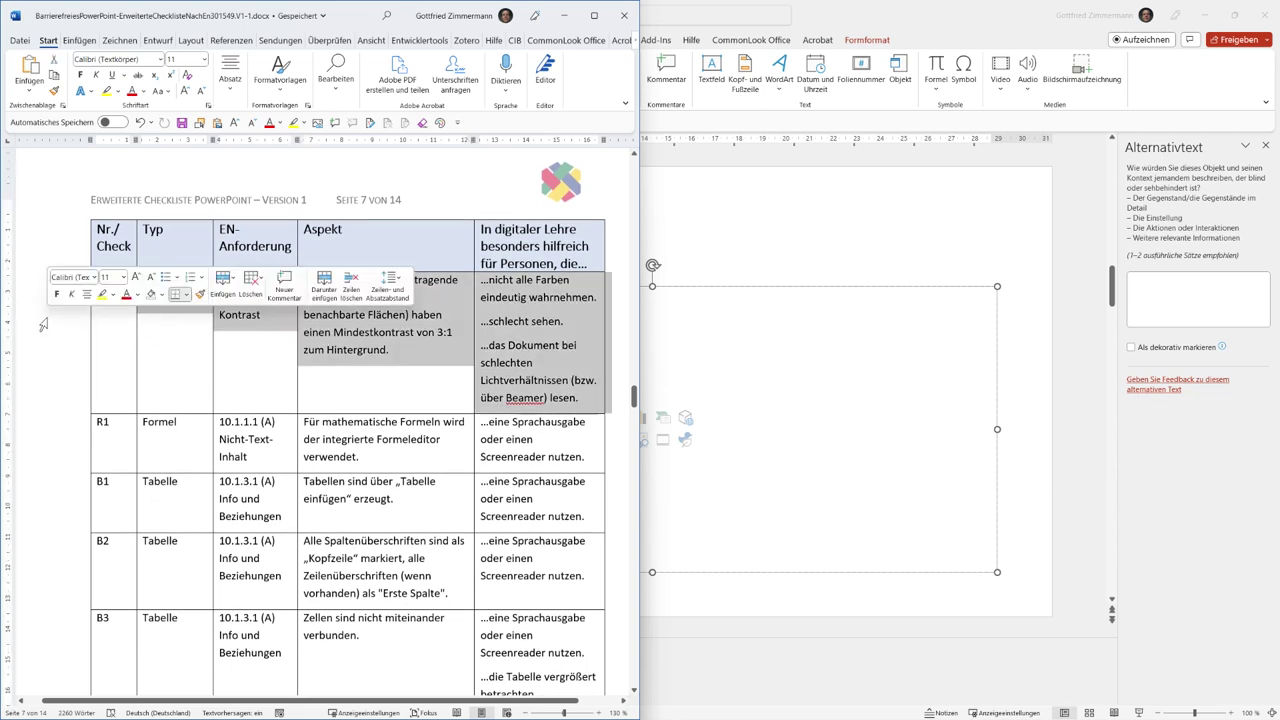
left_click(352, 394)
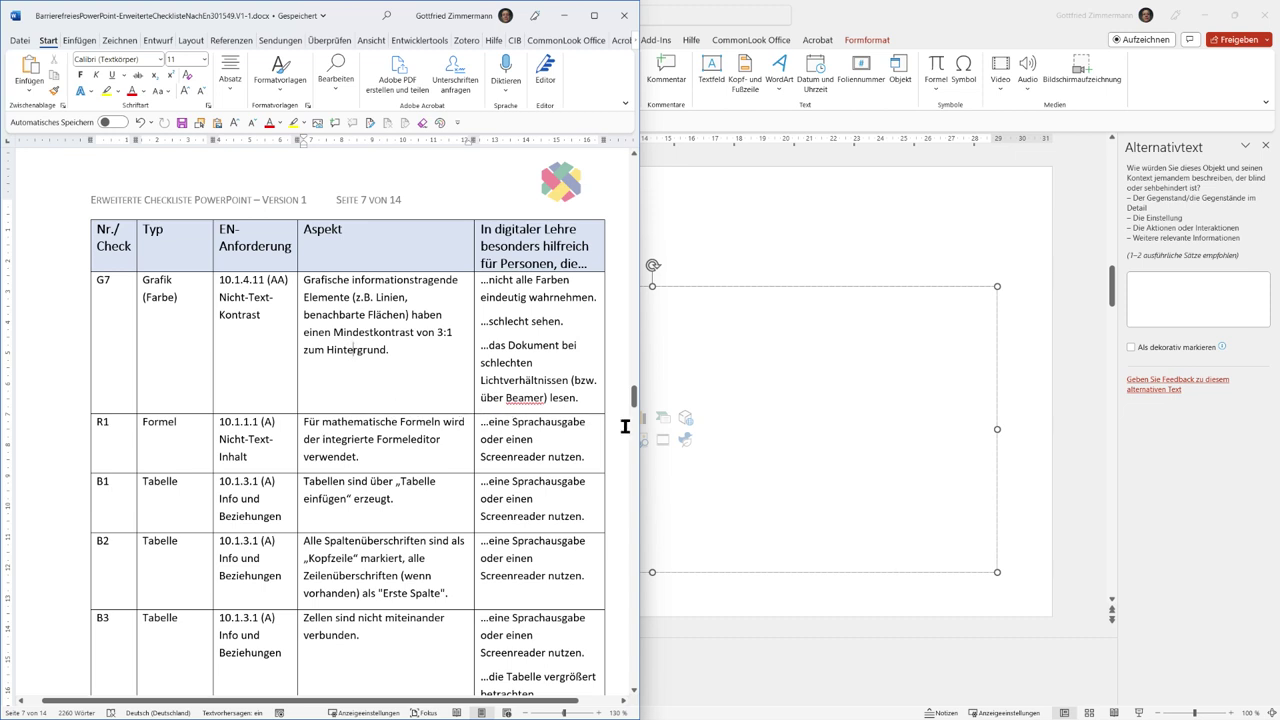
left_click(691, 205)
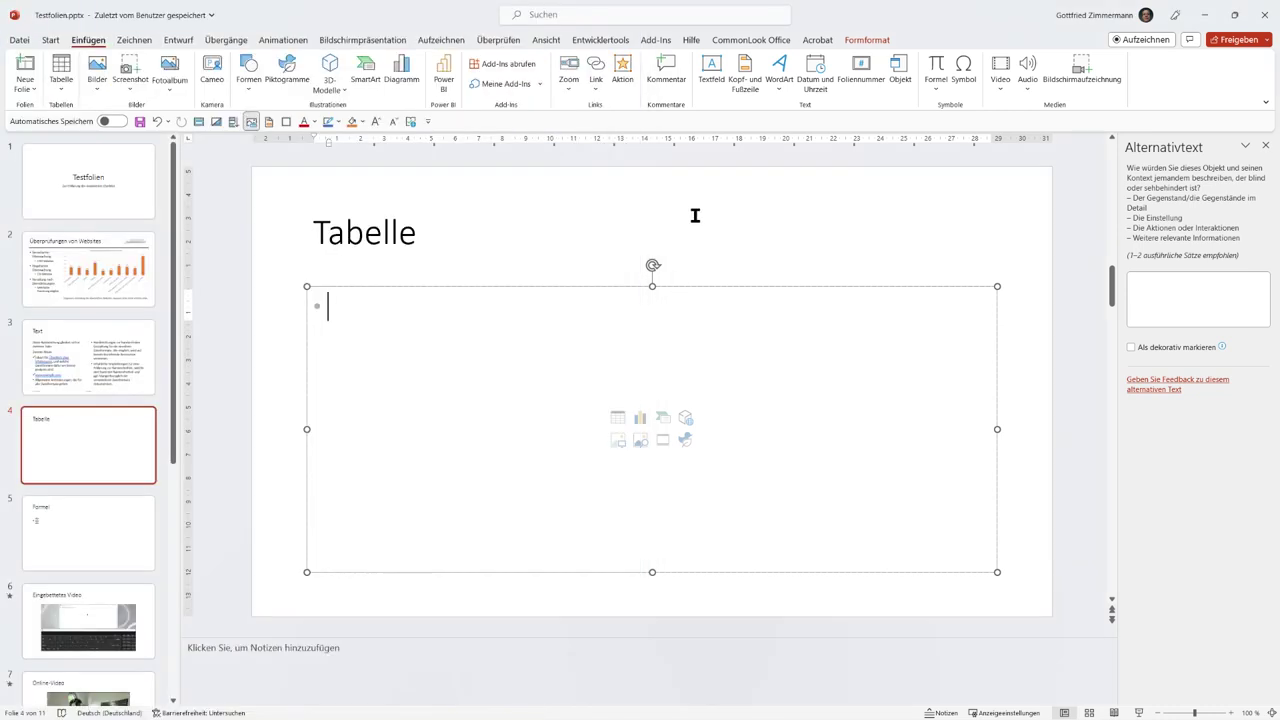
Step: Scroll back to slide 2's website distribution chart and bring the Word checklist back beside it
scroll(672, 250, "up", 1)
scroll(672, 250, "up", 1)
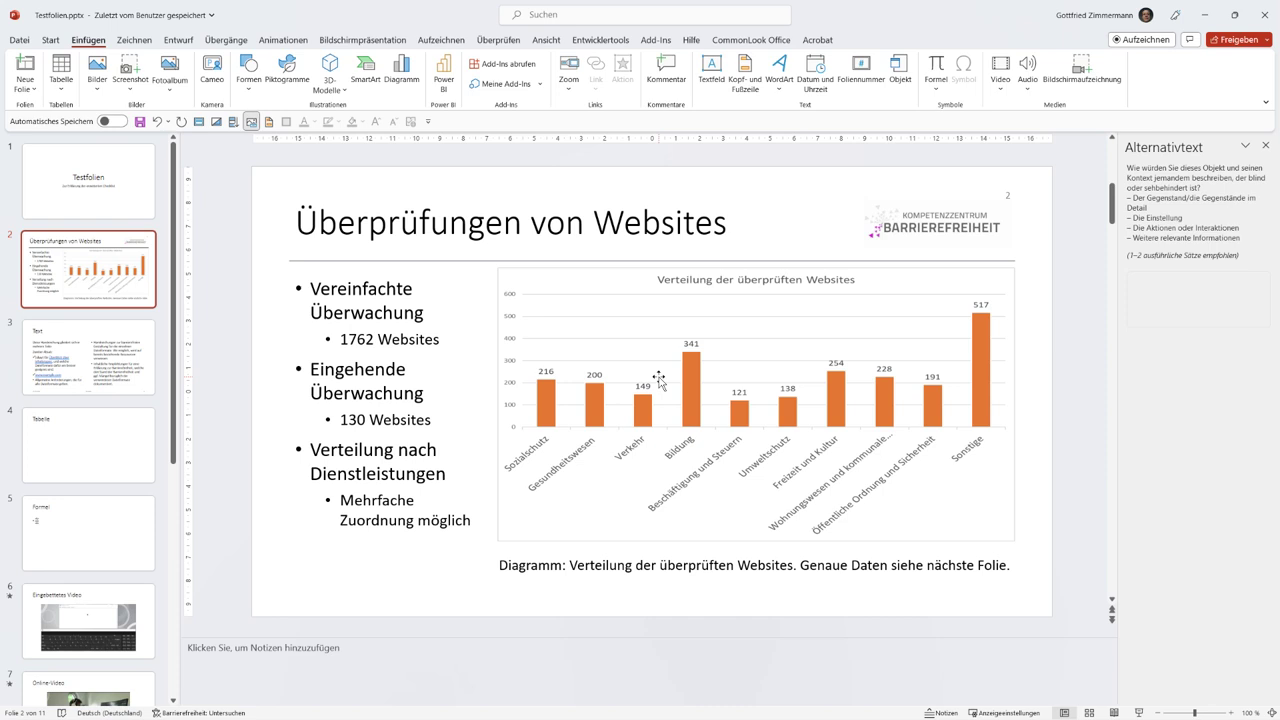
key("alt+Tab")
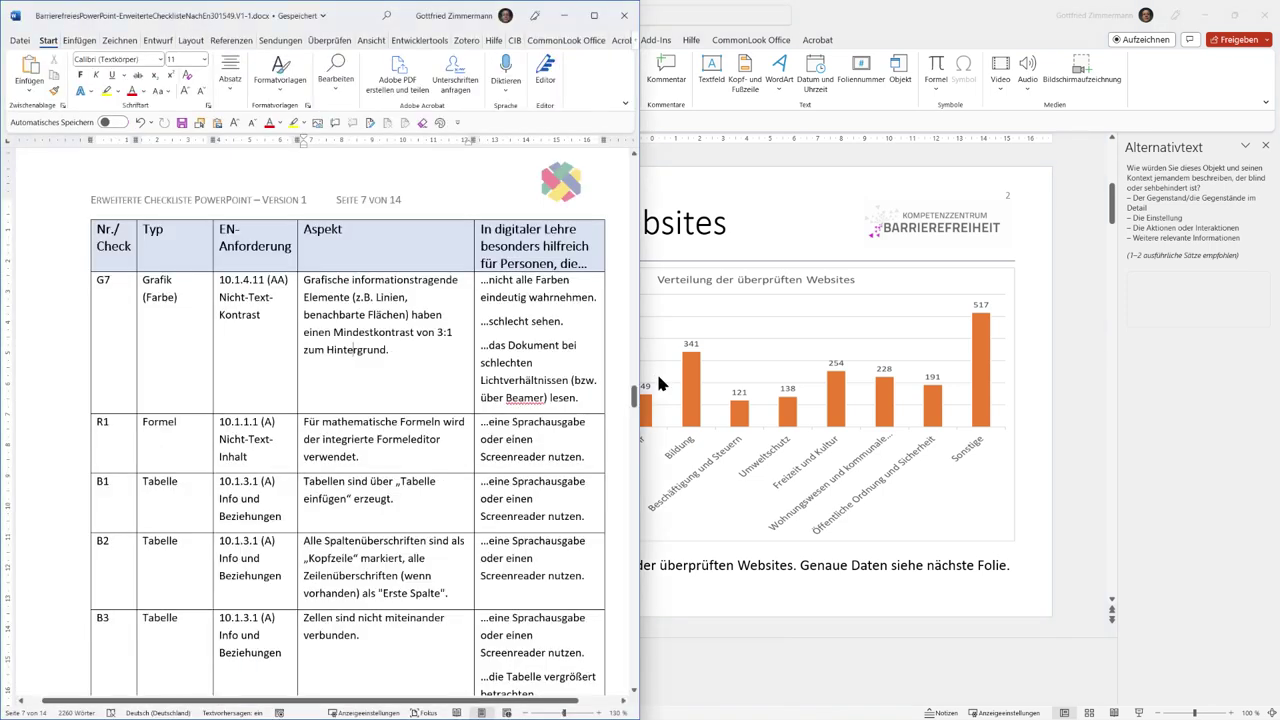
Step: Mark the R1 formula row in the Word checklist, then return to PowerPoint's slide 2
left_click(64, 460)
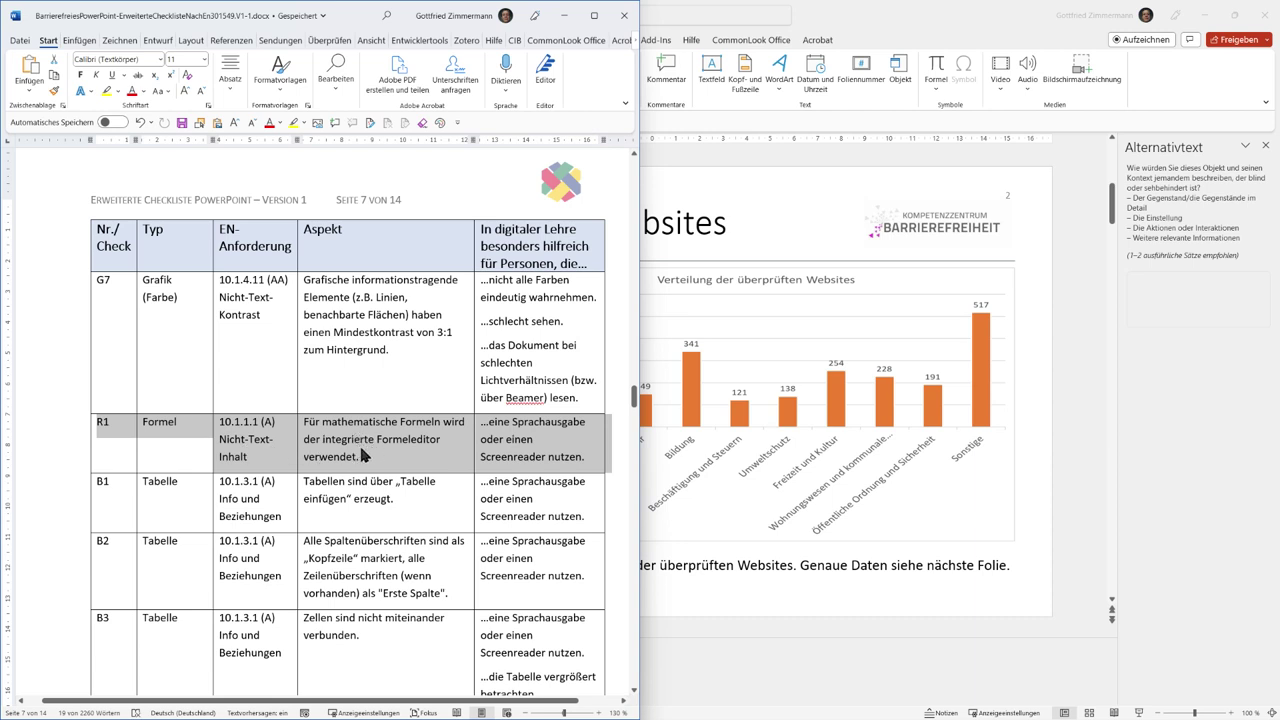
left_click(925, 570)
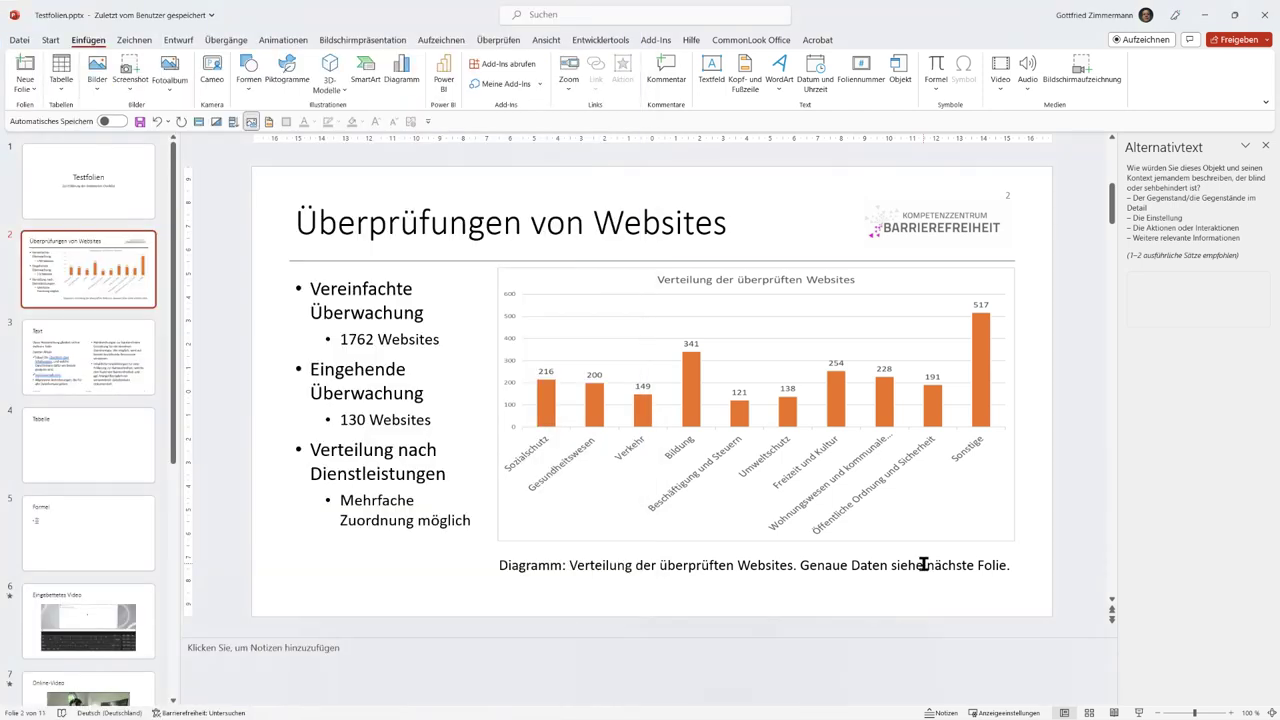
Step: Select slide 5's dy/dx equation and browse the Formel gallery without inserting, then return to Word
left_click(101, 520)
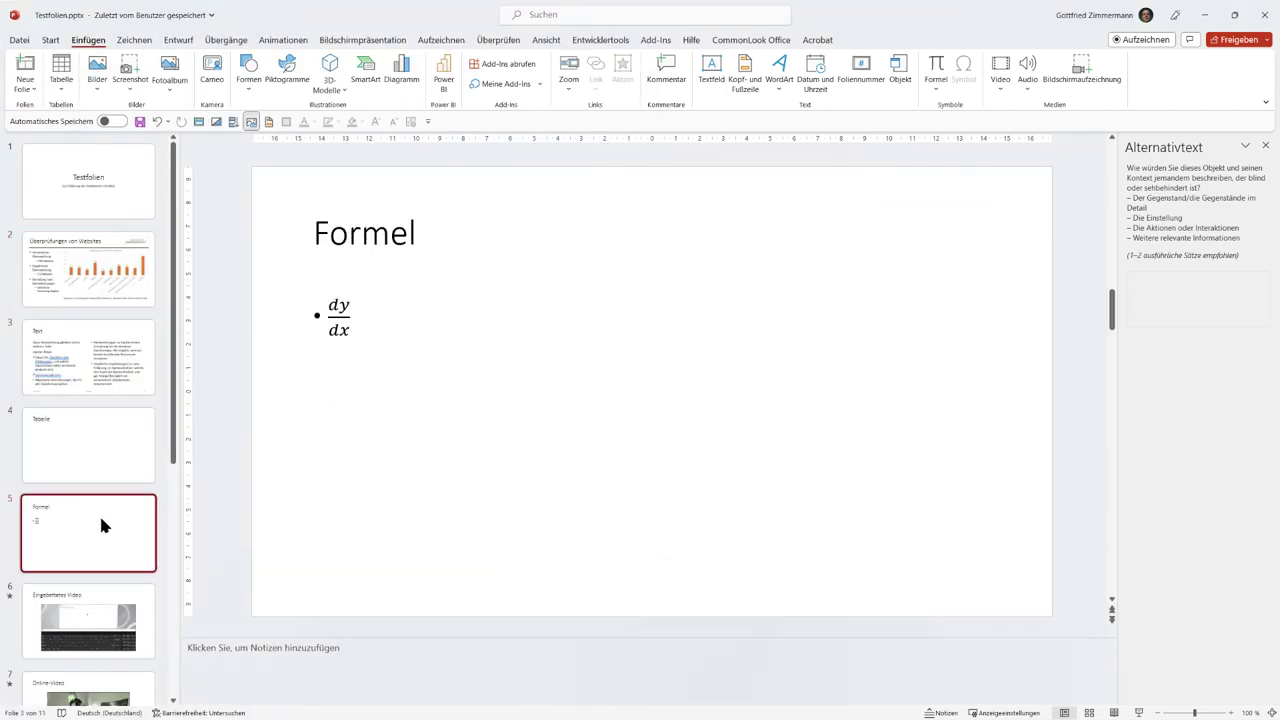
left_click(344, 305)
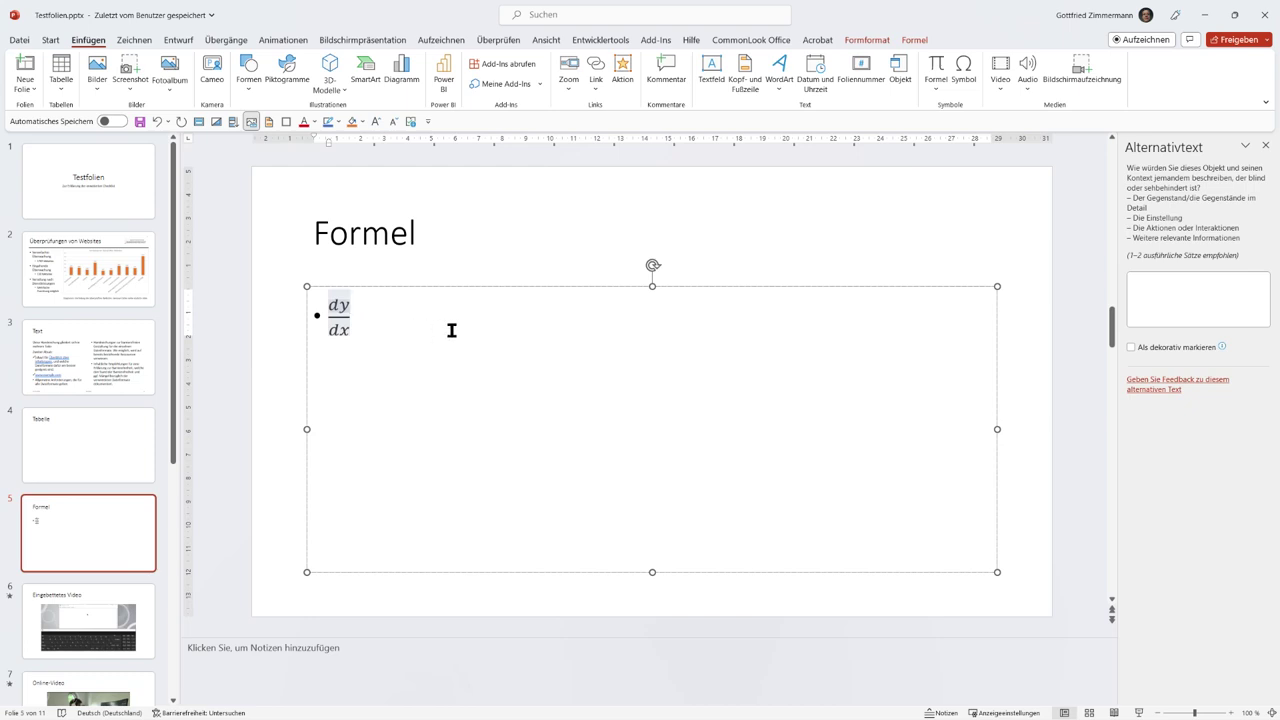
left_click(938, 88)
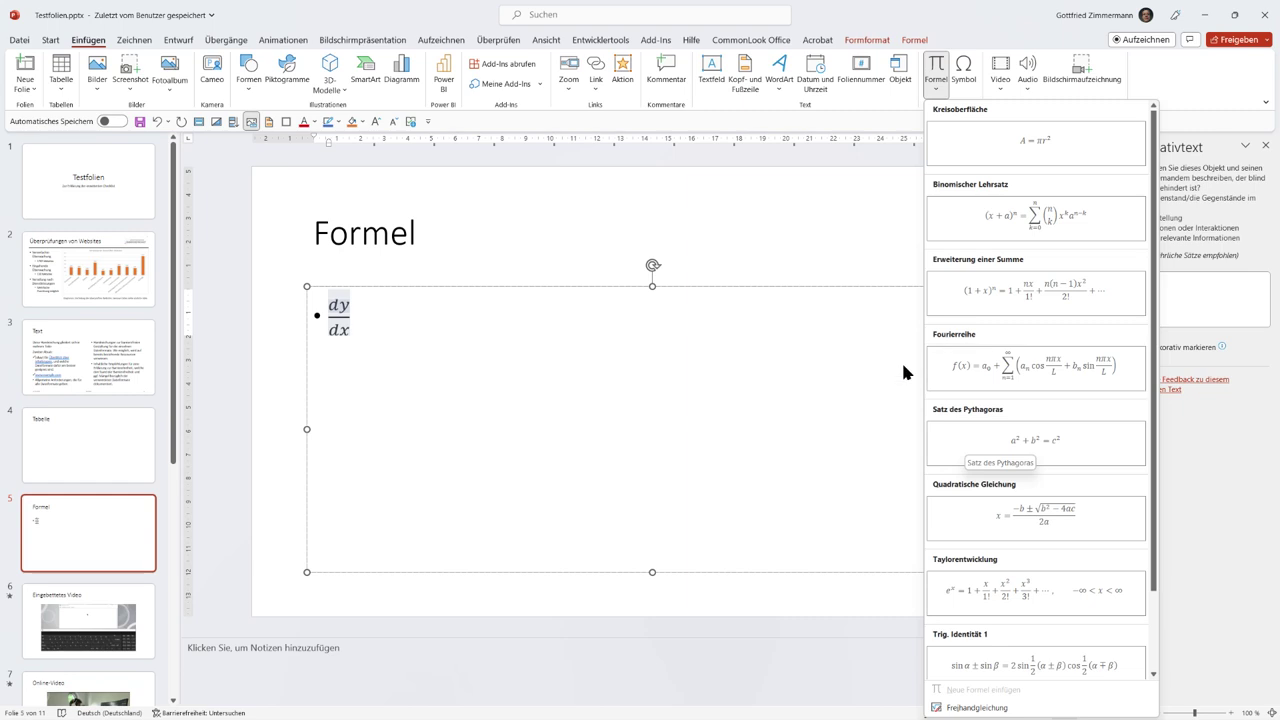
left_click(597, 235)
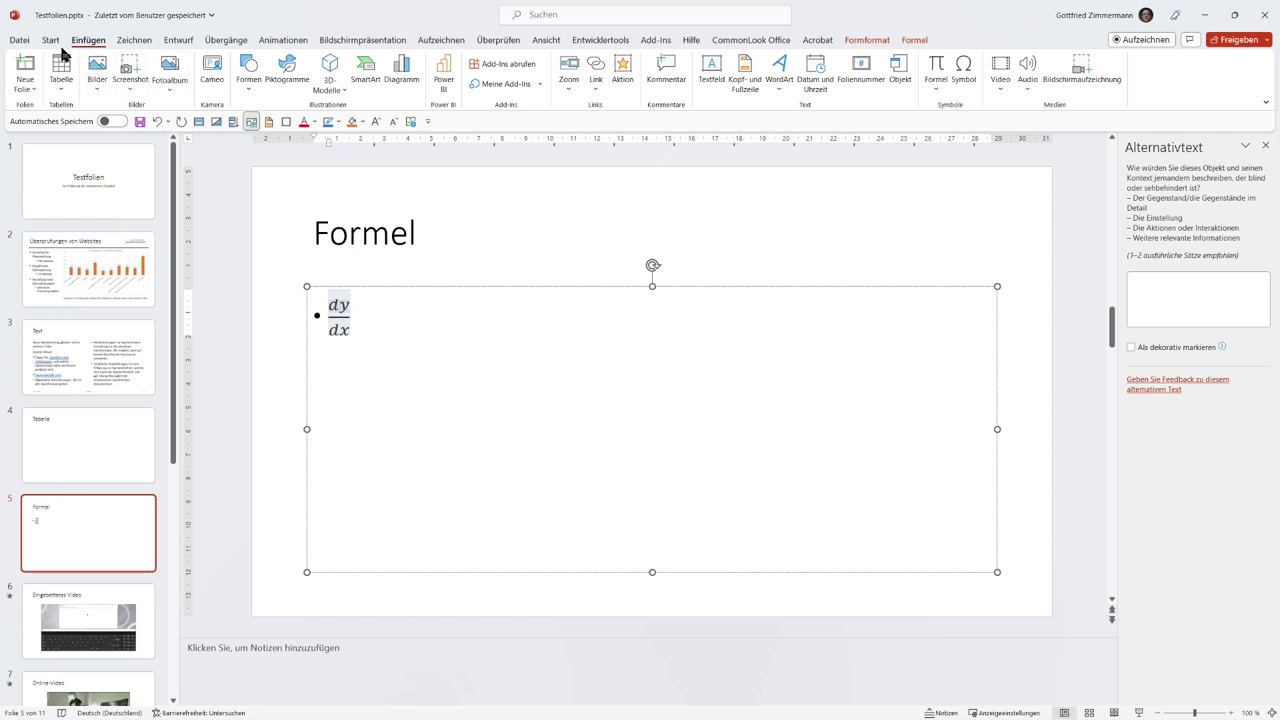
key("alt+Tab")
key("alt+Tab")
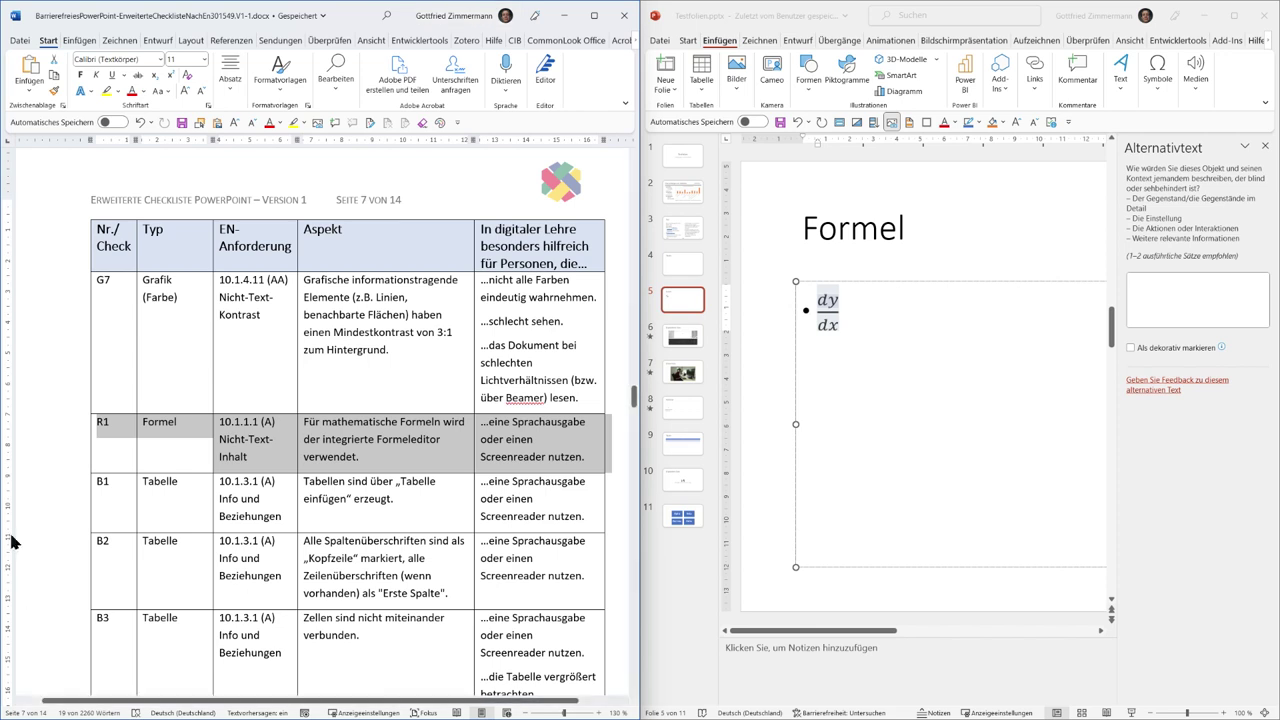
Step: Mark checklist row B1 on tables, scroll further, and maximize PowerPoint on the Formel slide
left_click(38, 512)
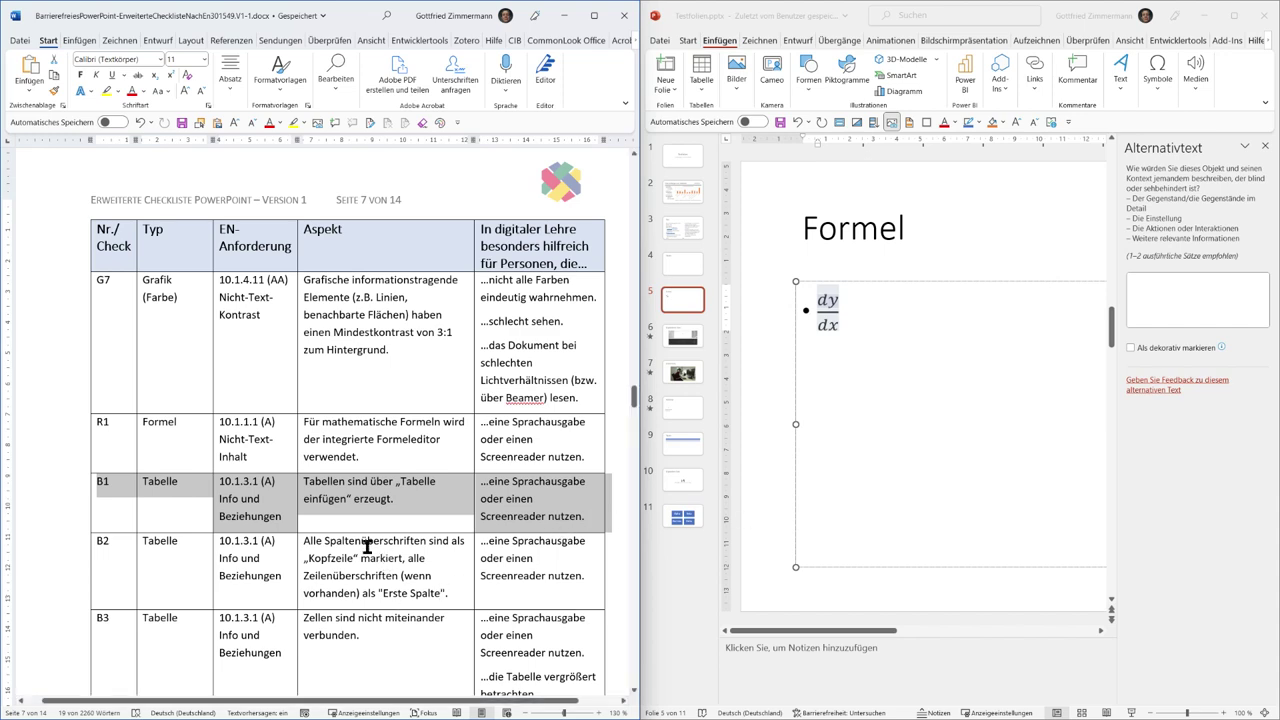
scroll(332, 533, "down", 1)
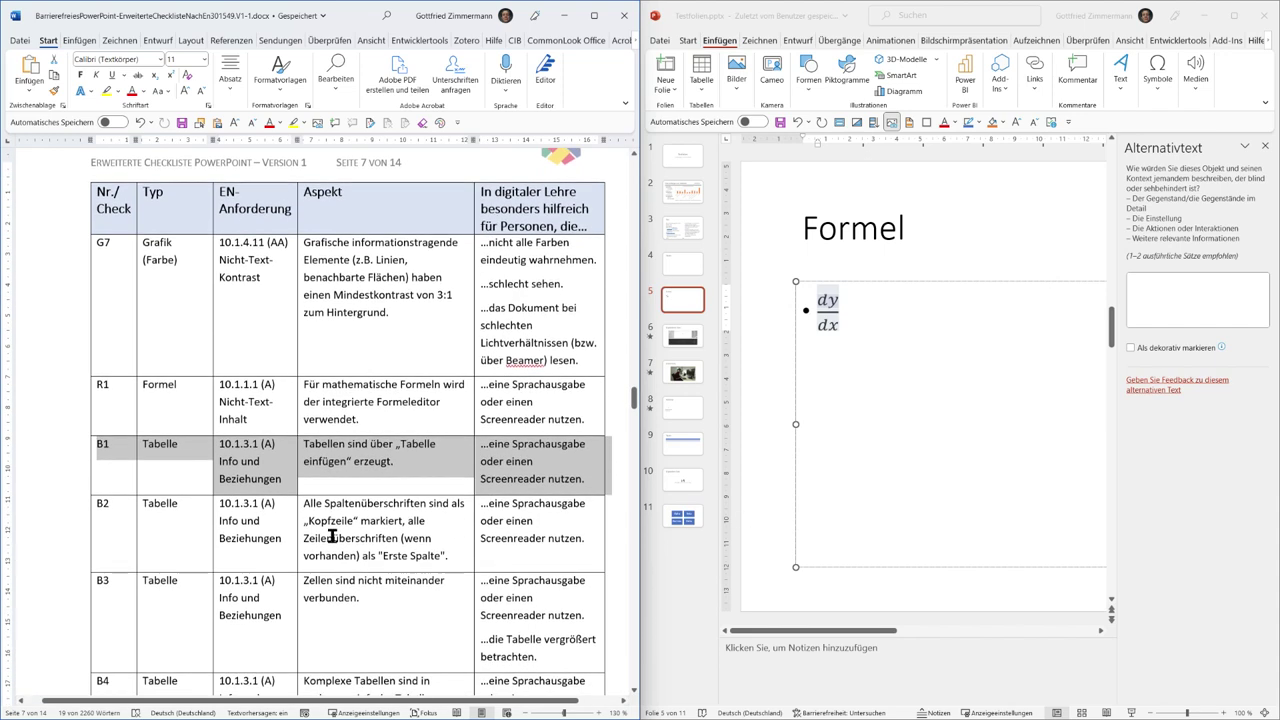
scroll(332, 535, "down", 1)
scroll(332, 535, "down", 1)
scroll(330, 534, "down", 1)
scroll(327, 533, "down", 1)
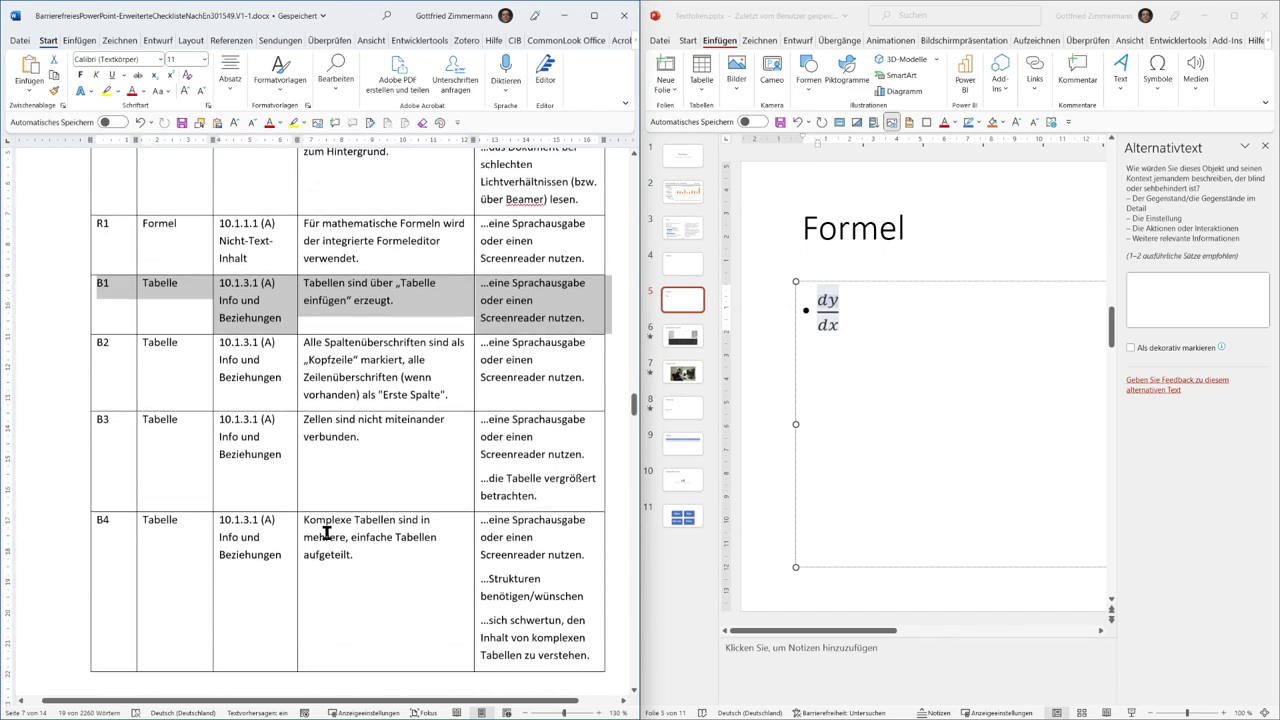
left_click(972, 386)
left_click(1234, 15)
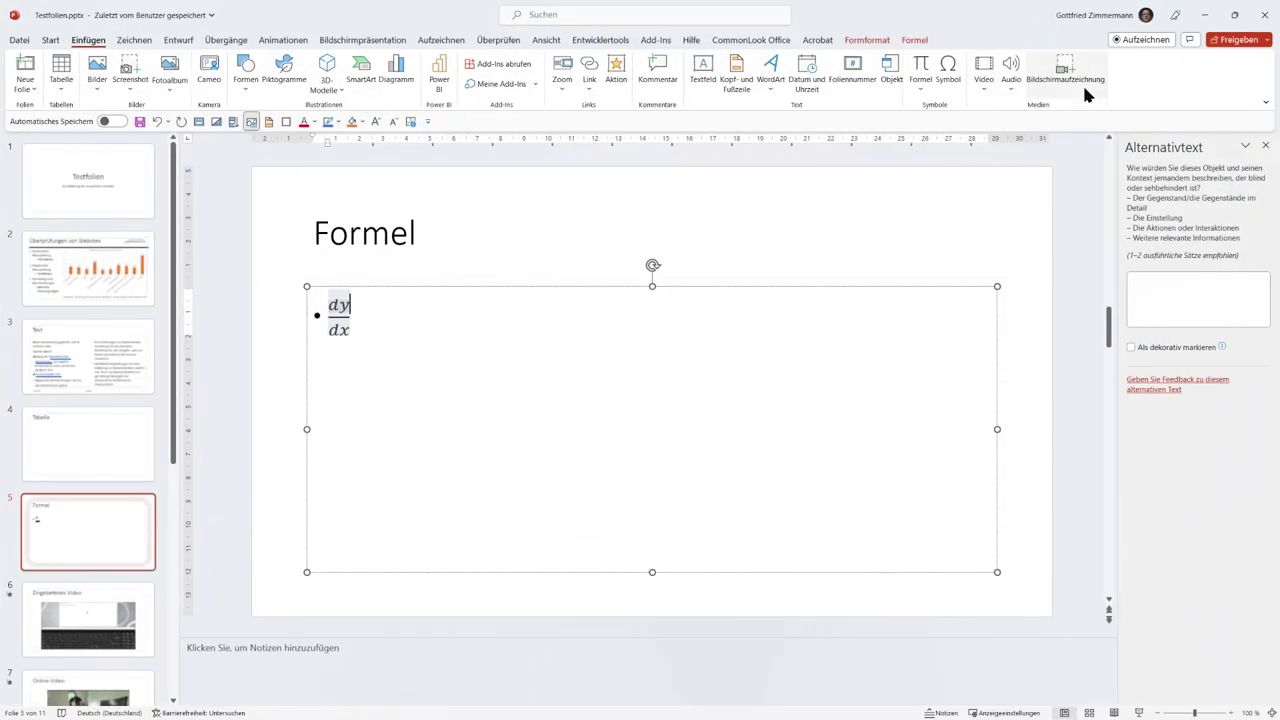
Step: Insert a 4-column, 3-row table on slide 4 'Tabelle'
left_click(136, 430)
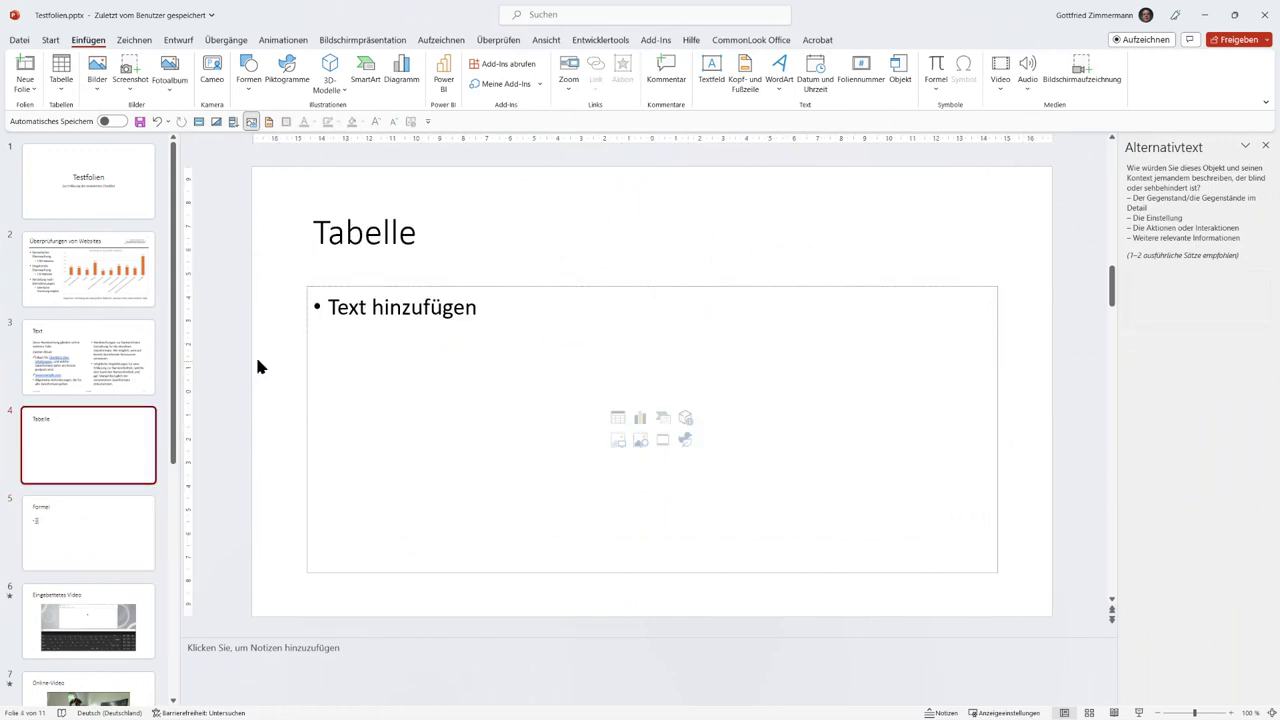
left_click(369, 311)
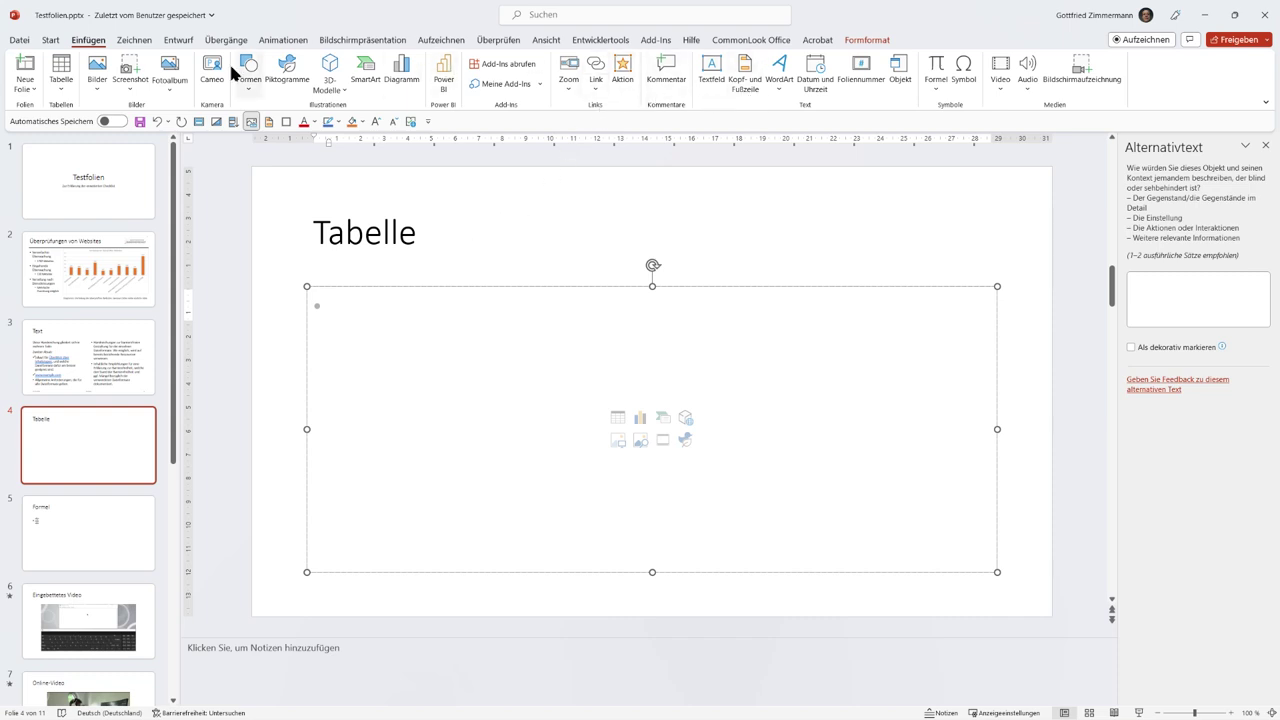
left_click(61, 84)
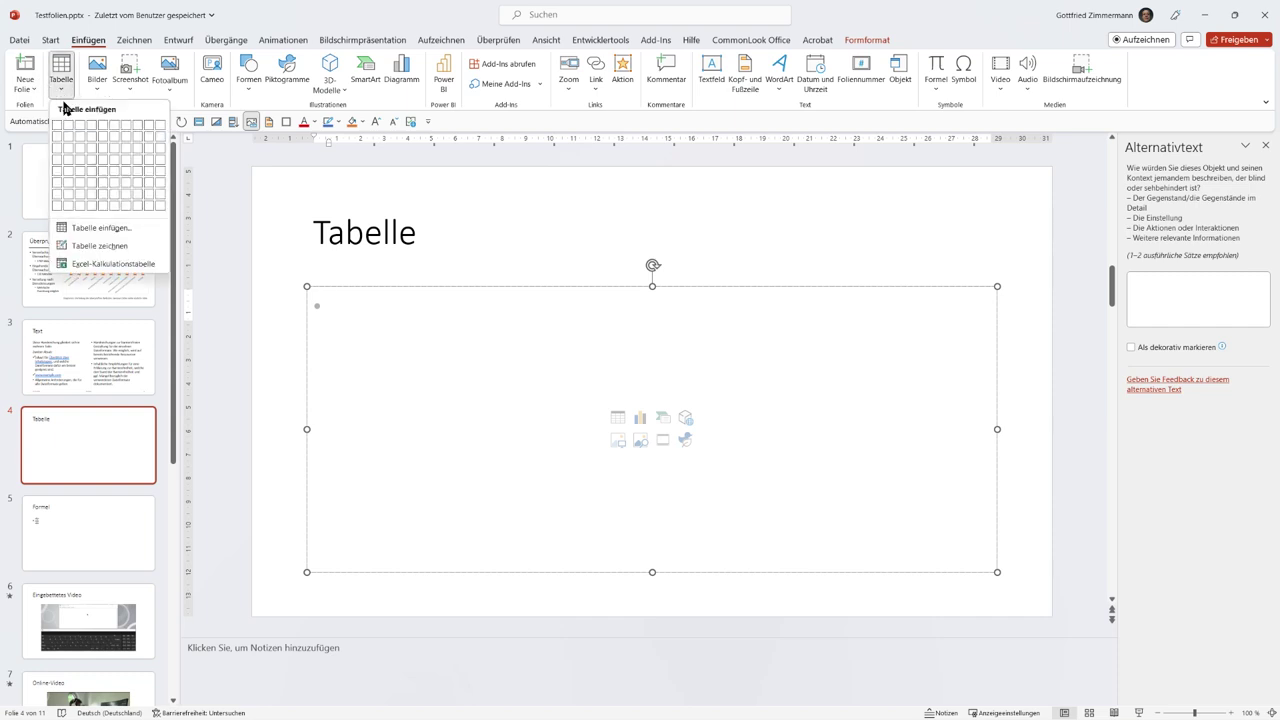
left_click(87, 153)
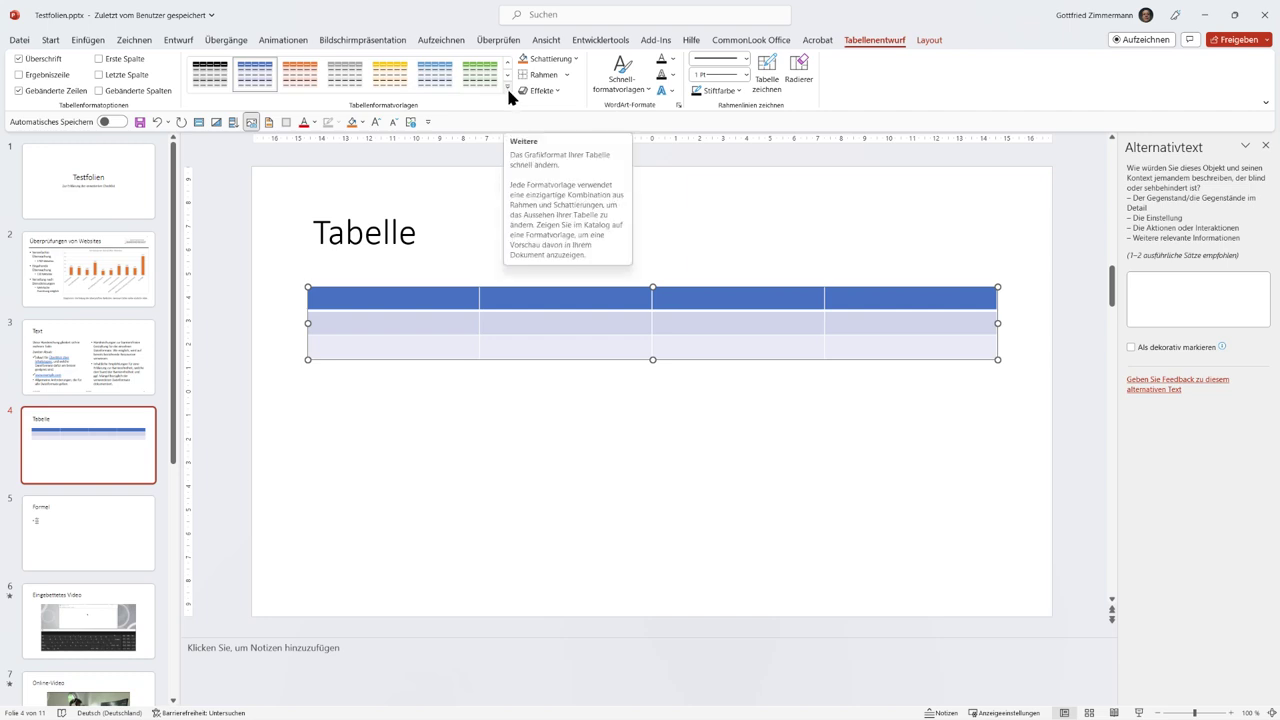
Step: Apply the black header table style and enter headers 'Spalte 1', 'Spalte 2' with '345' below
left_click(371, 296)
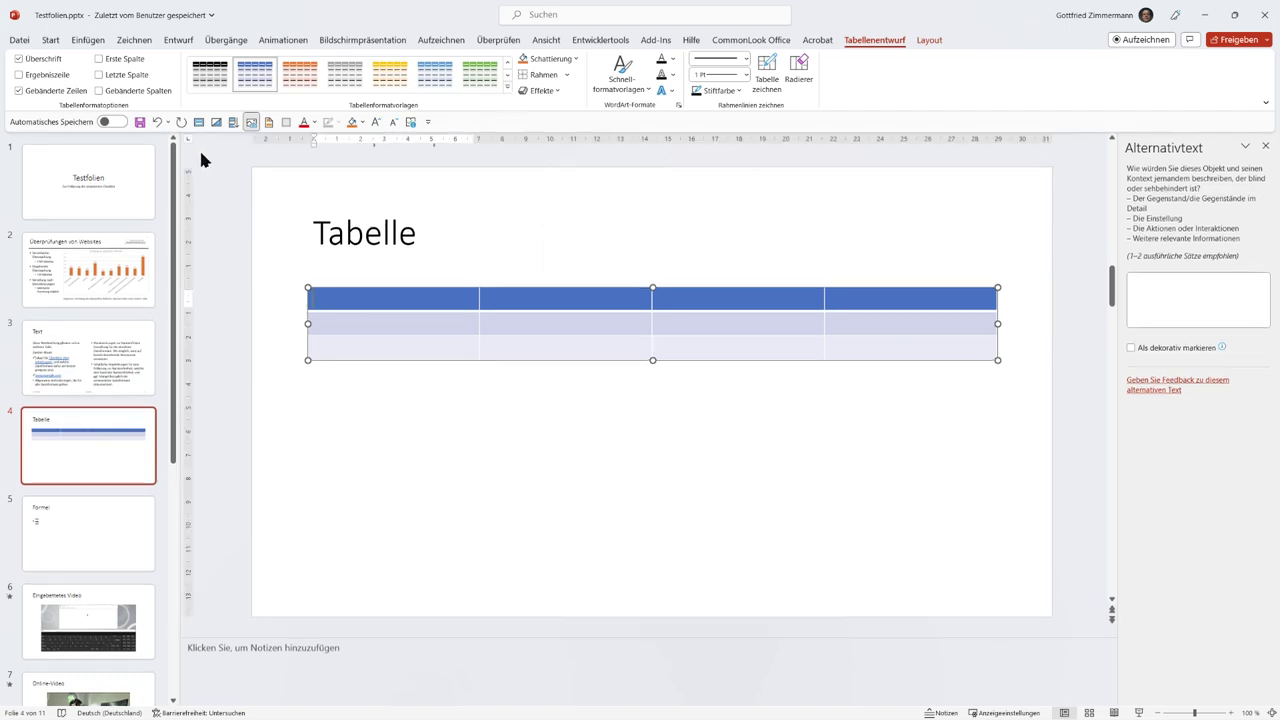
left_click(216, 76)
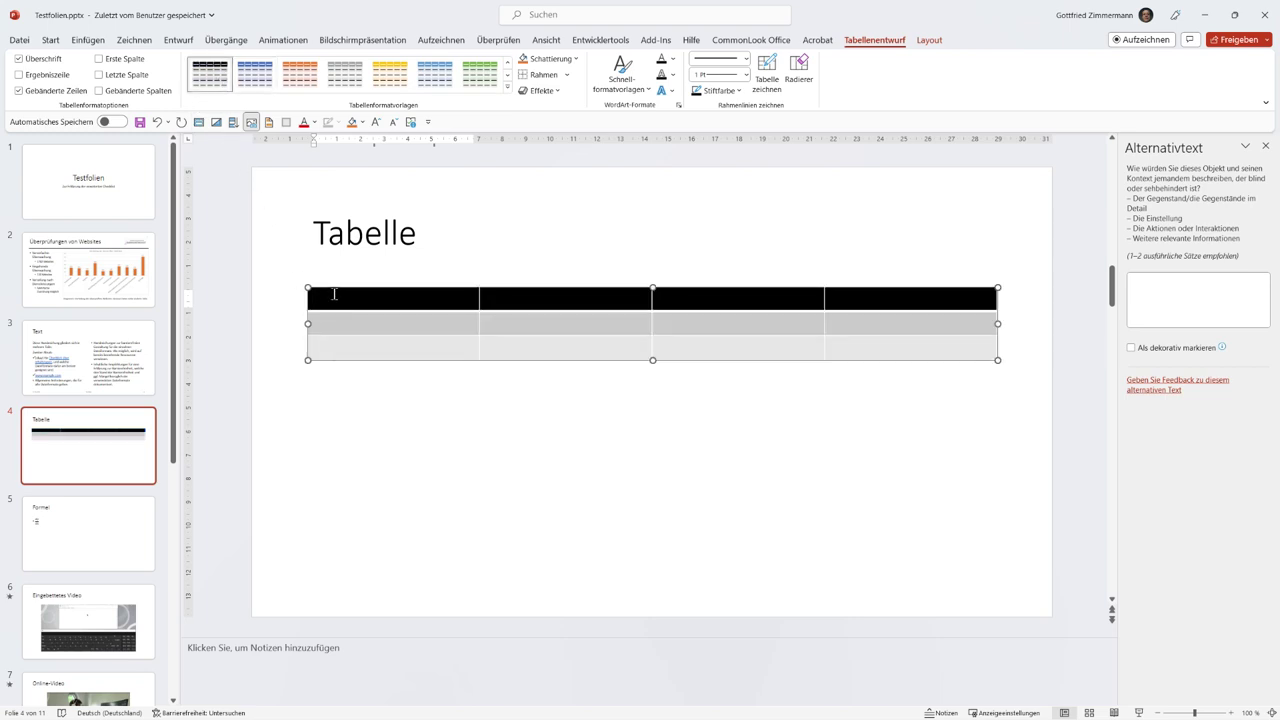
type("Spalte 1")
key("Tab")
type("Spalte 2")
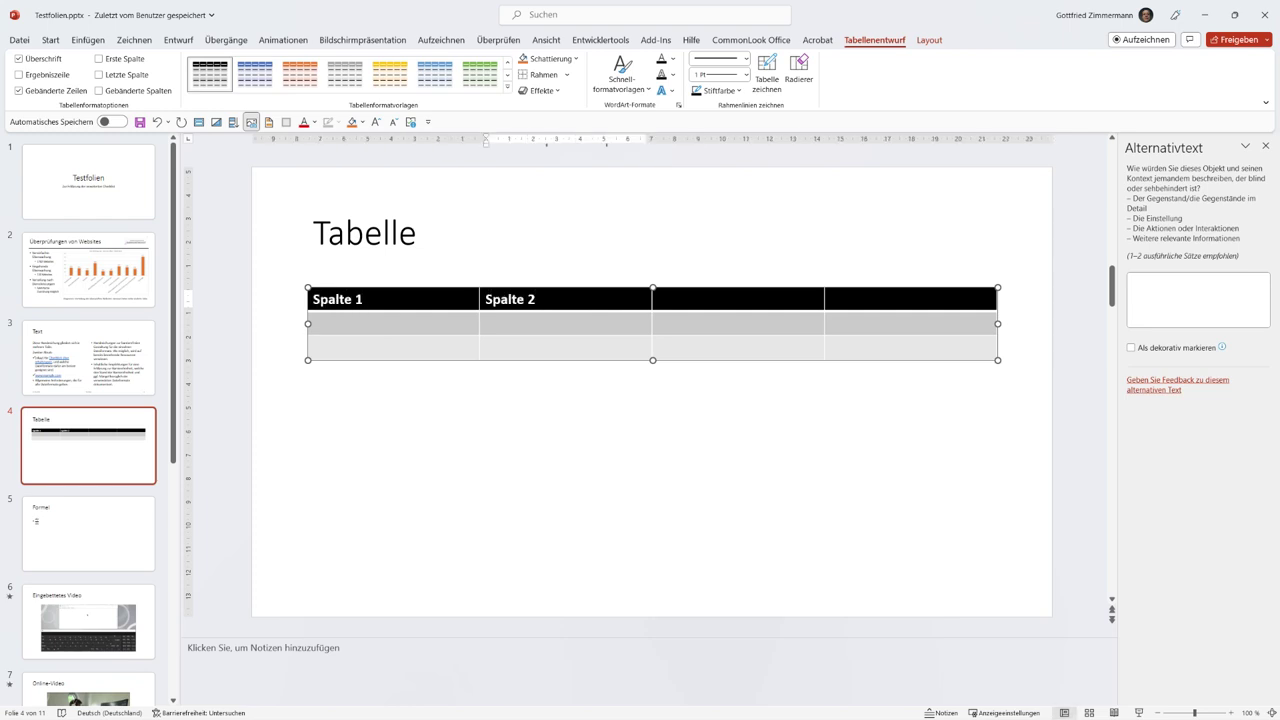
left_click(333, 328)
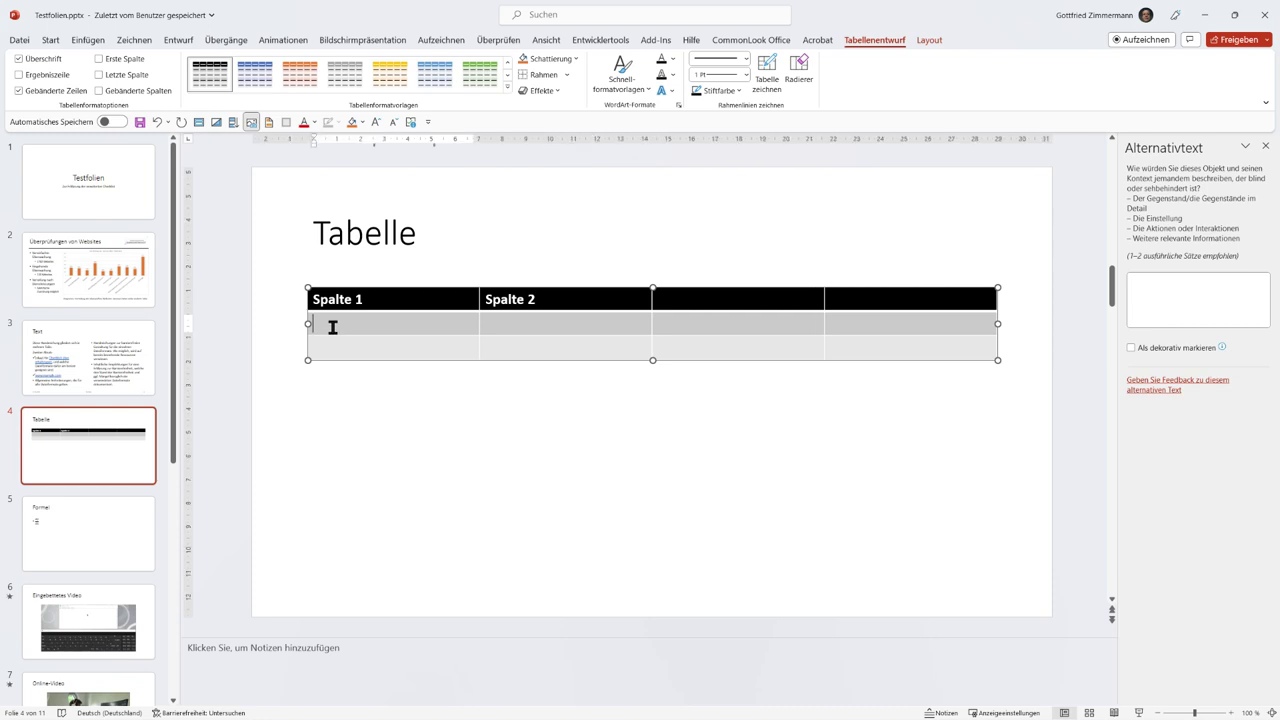
type("345")
Step: Turn off the table's 'Erste Spalte' option so the first column loses its black fill and bold
left_click(325, 300)
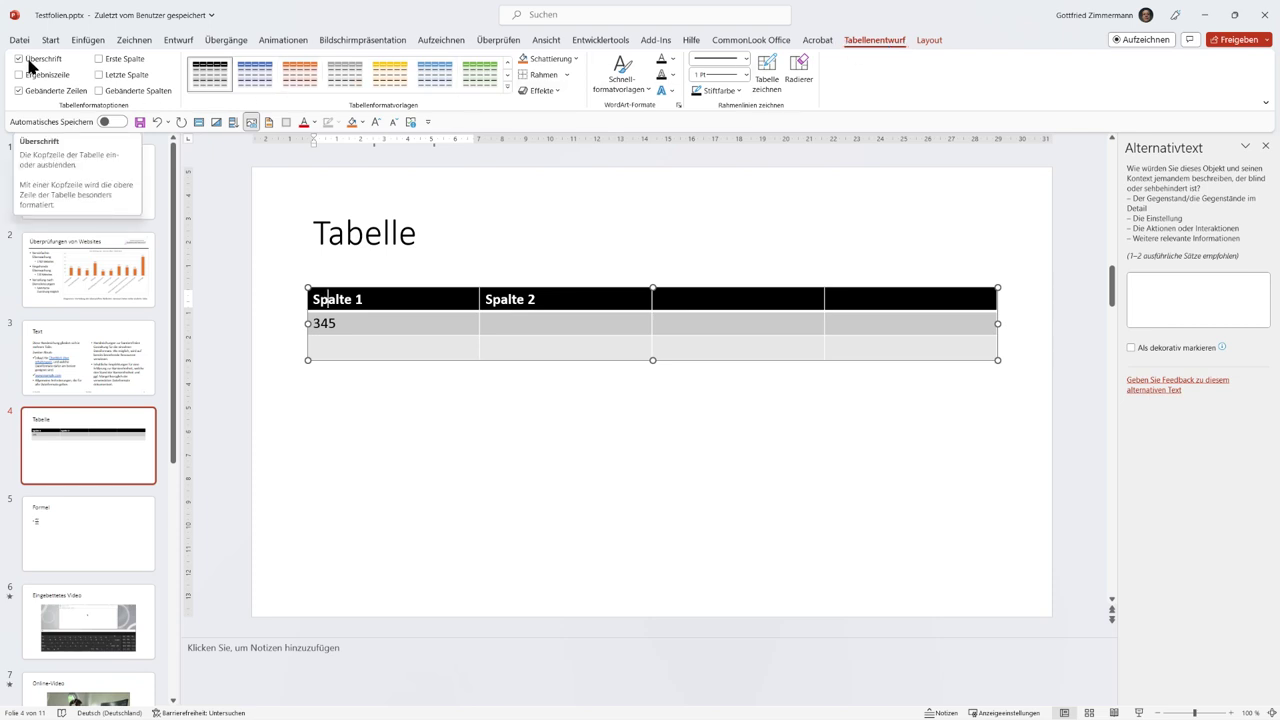
left_click(128, 62)
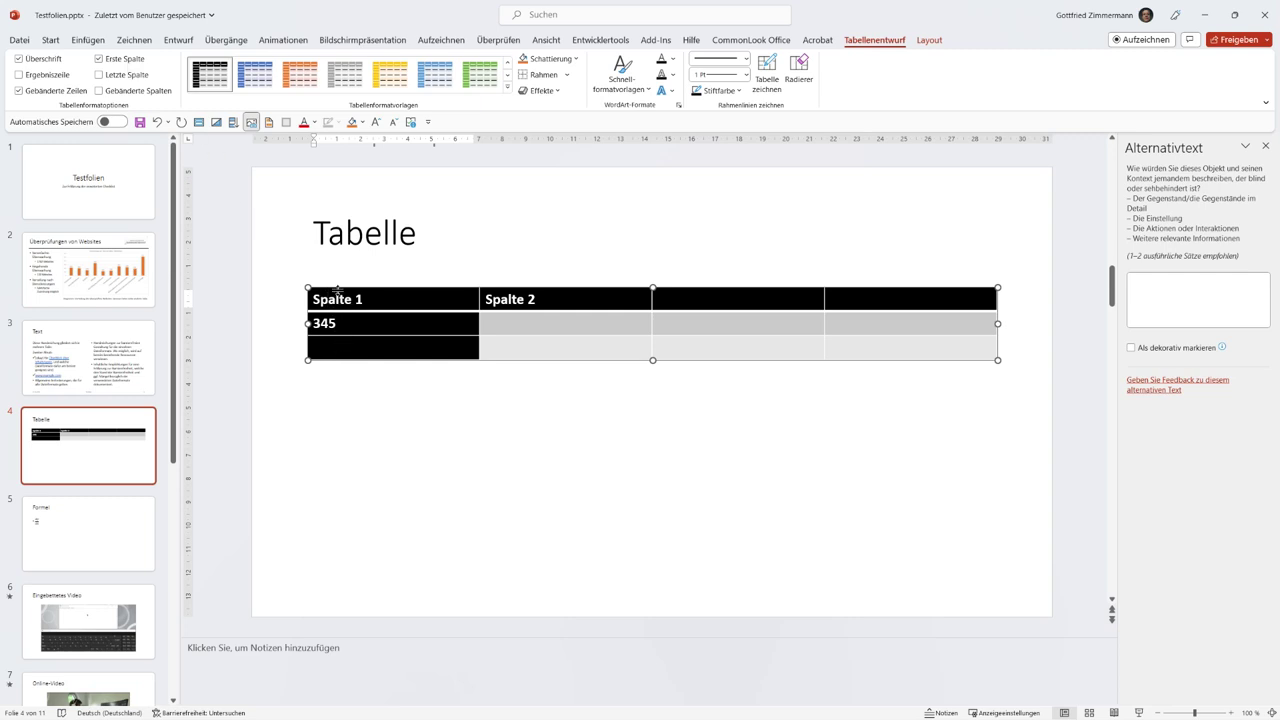
left_click(109, 61)
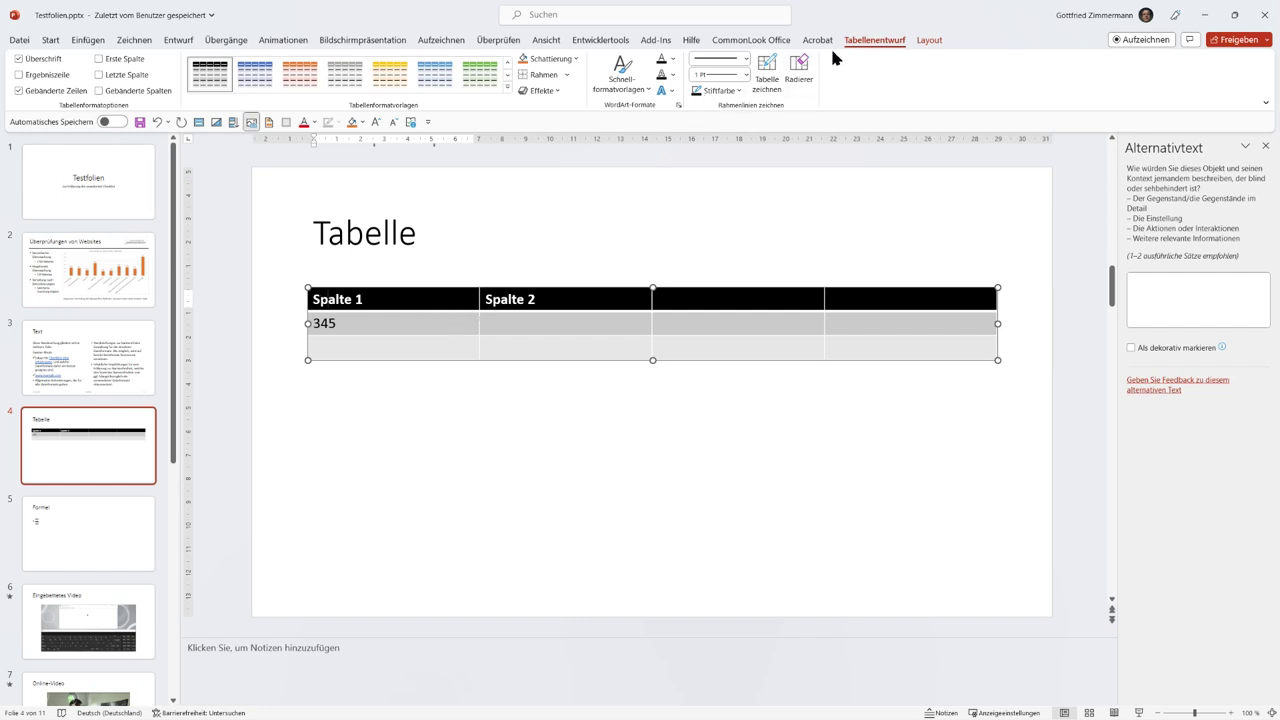
Step: Try merging the bottom-row cells in columns 2 and 3, undo it, and switch to Word
left_click(929, 42)
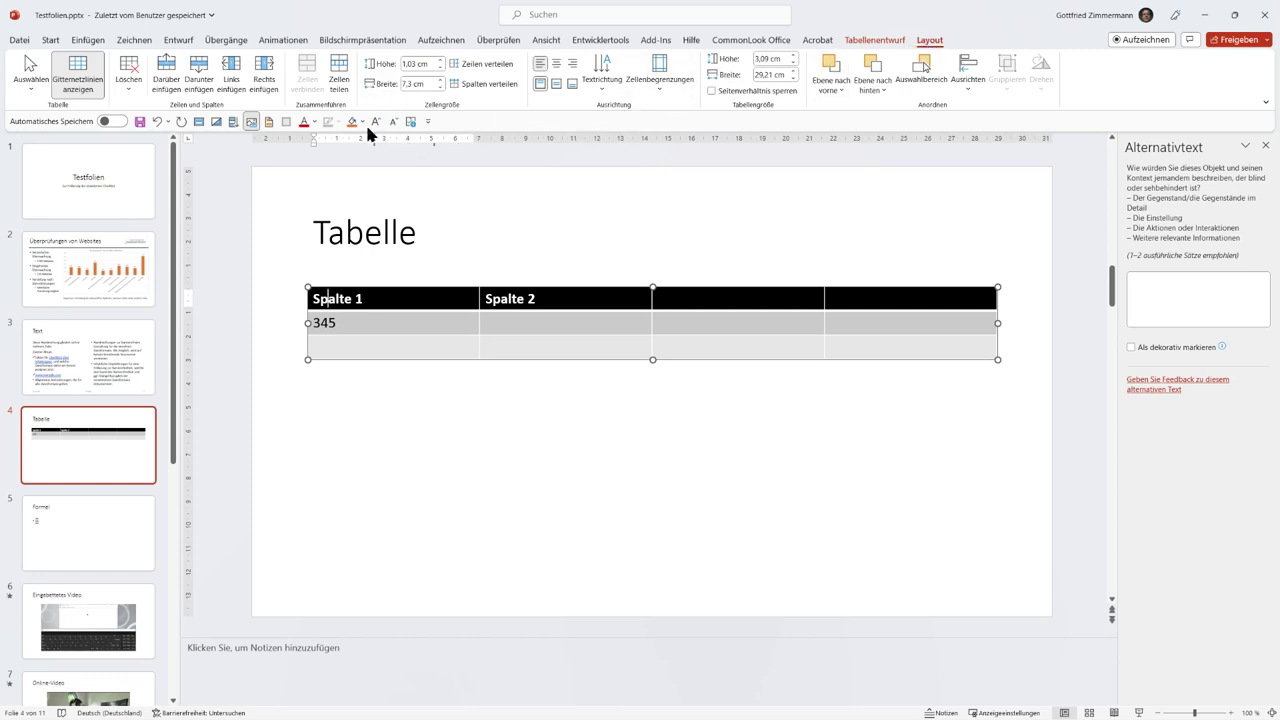
left_click_drag(487, 350, 690, 343)
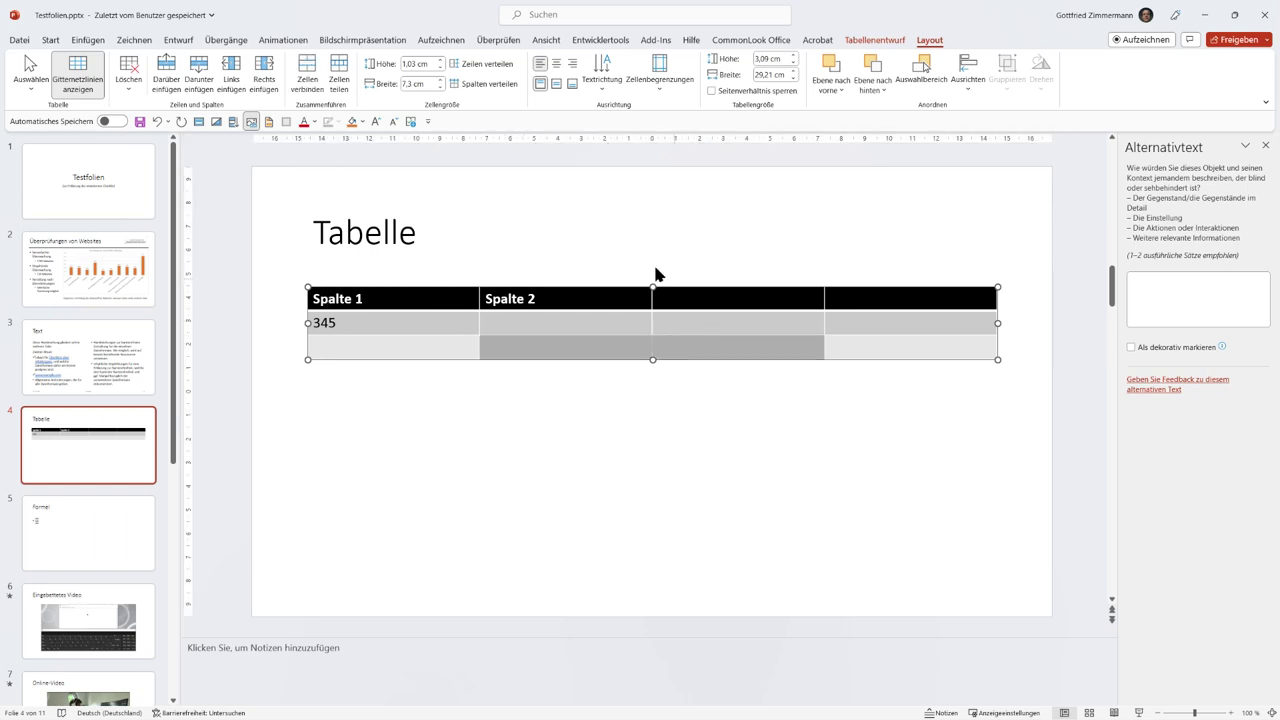
left_click(310, 91)
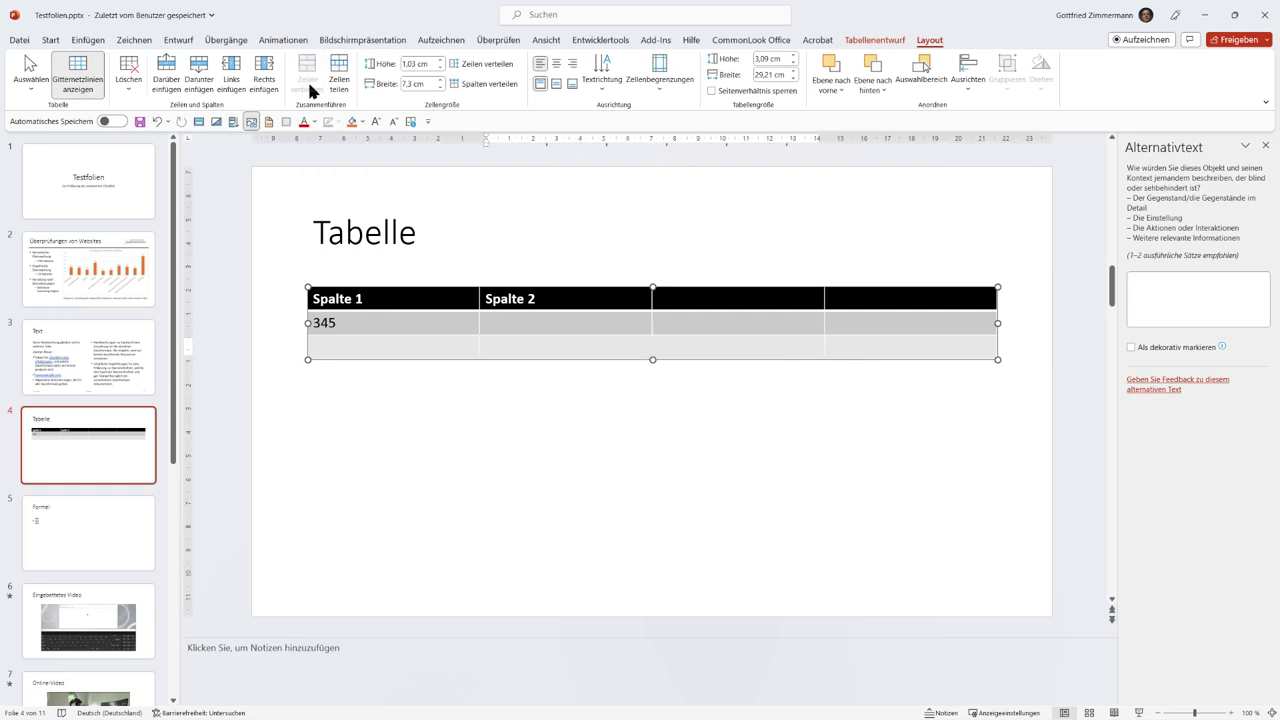
key("ctrl+z")
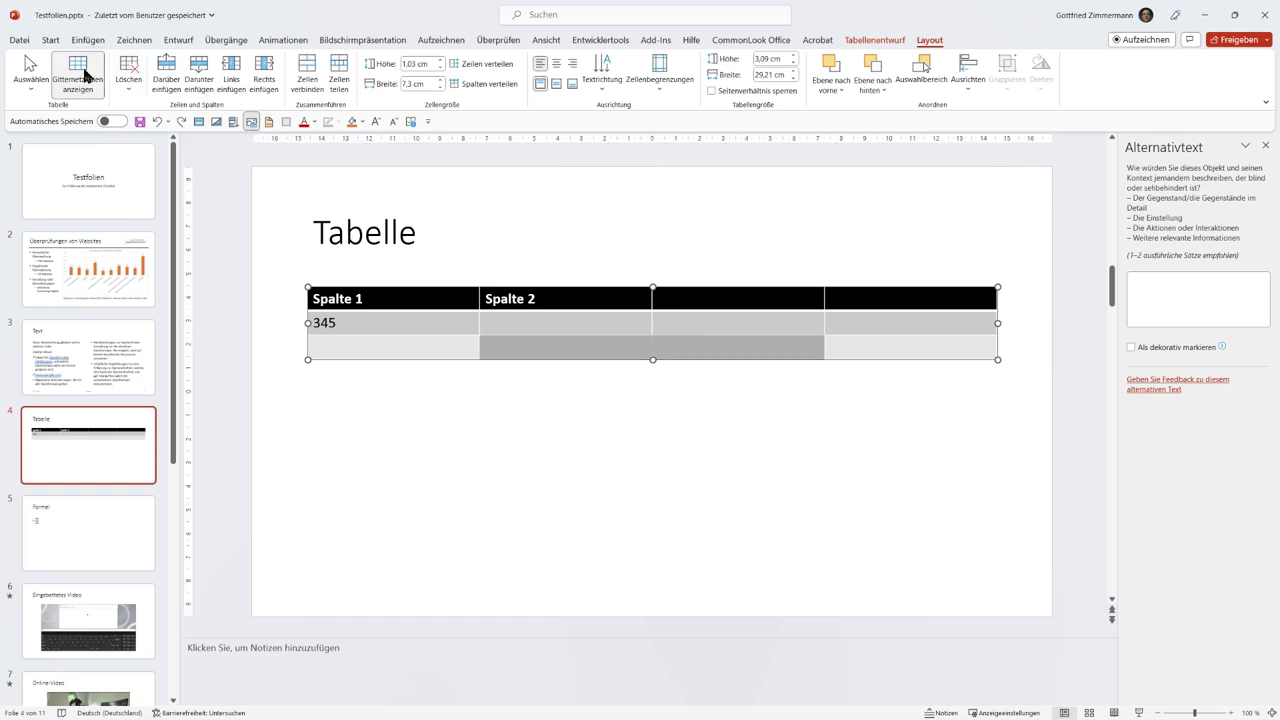
key("alt+Tab")
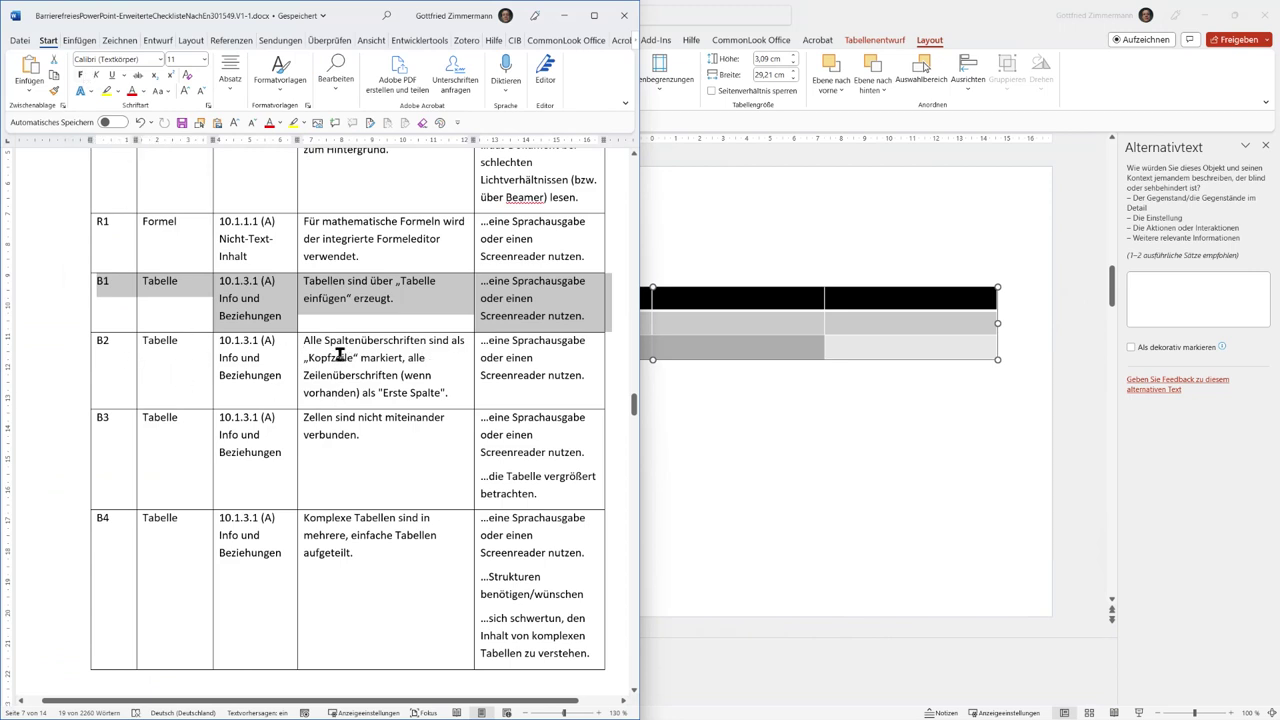
Step: Review the B3 unmerged-cells criterion in the checklist and return to the PowerPoint table
left_click(388, 455)
scroll(368, 446, "down", 1)
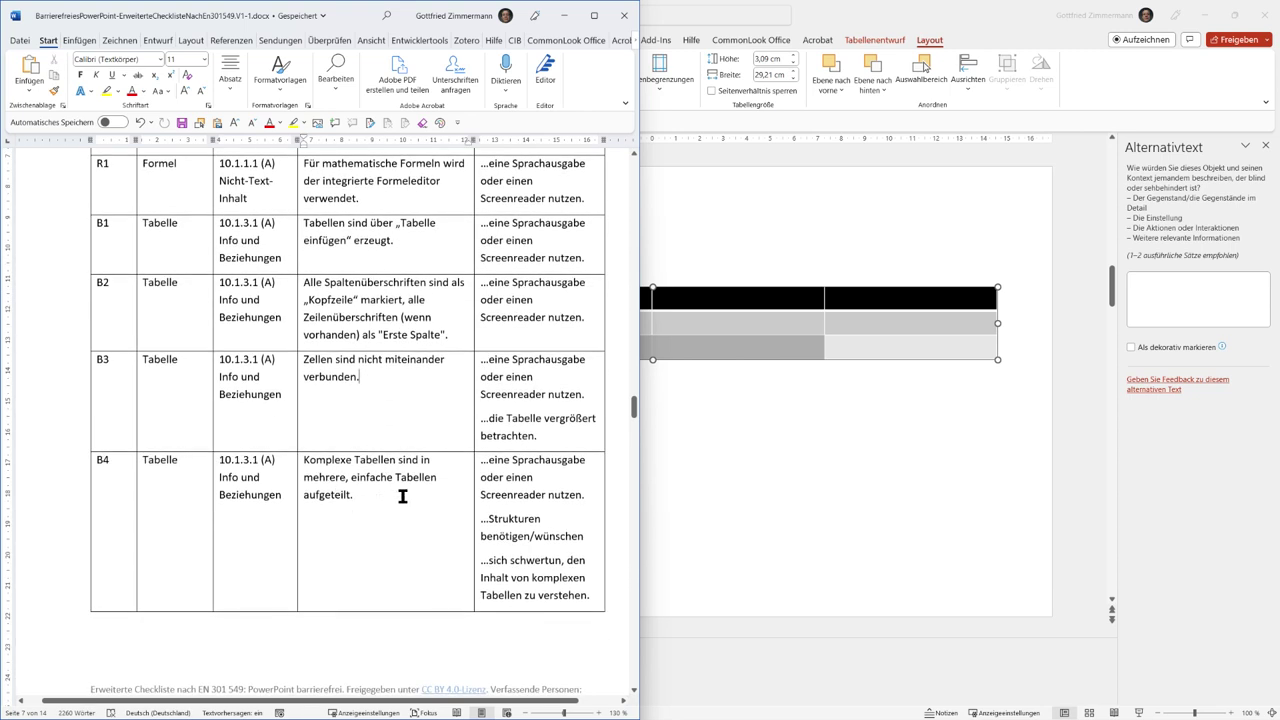
left_click(730, 397)
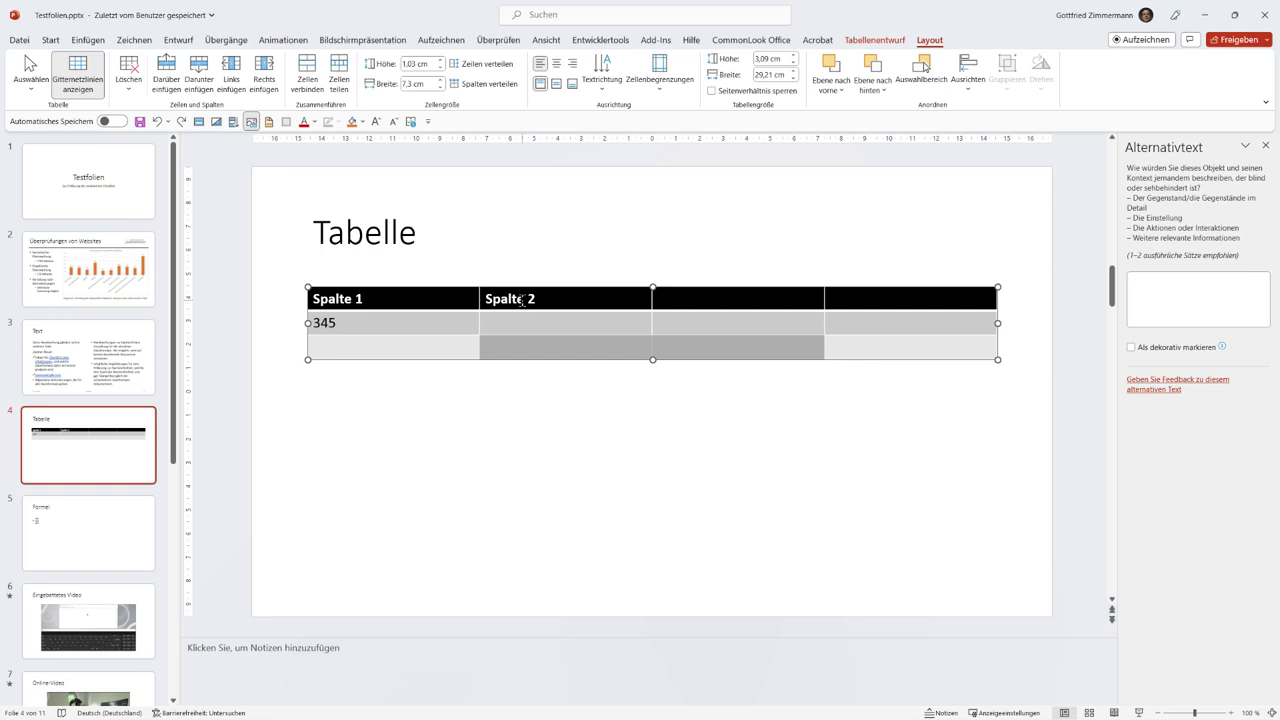
Step: Change the first two table headers to '2022 Q1' and '2022 Q2', then switch to Word
key("alt+Tab")
left_click_drag(369, 299, 330, 298)
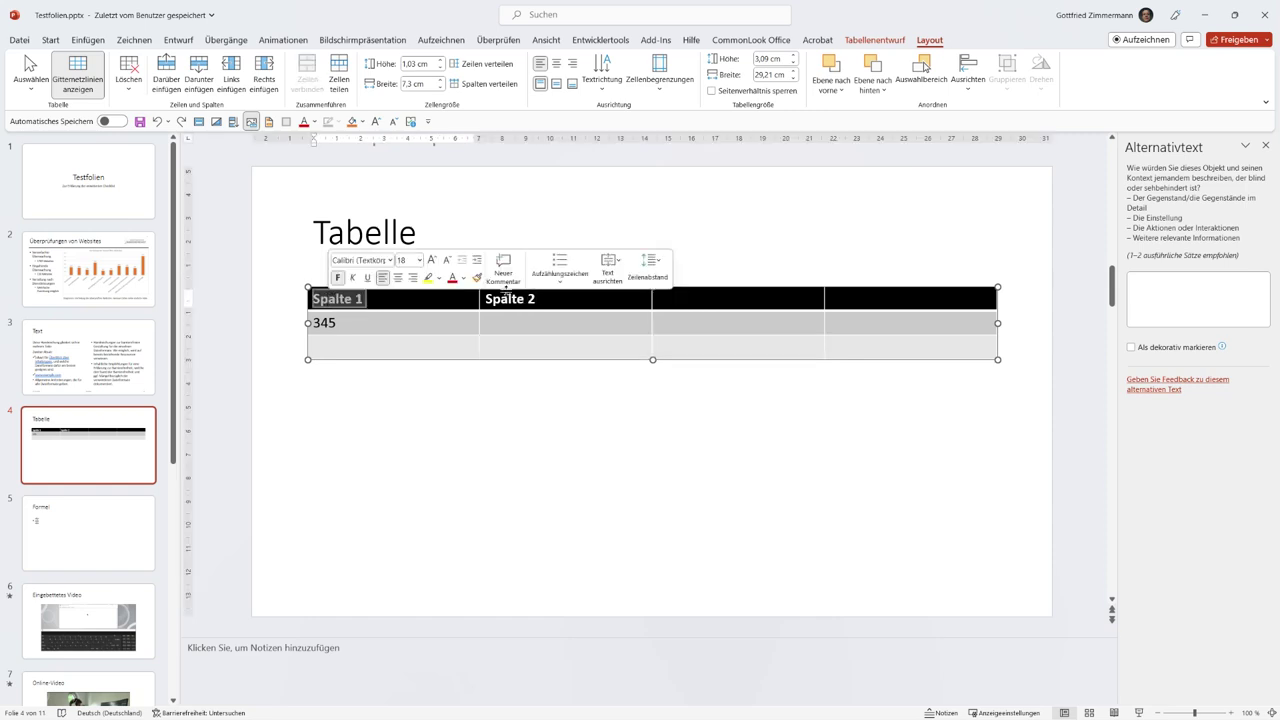
type("2022 Q")
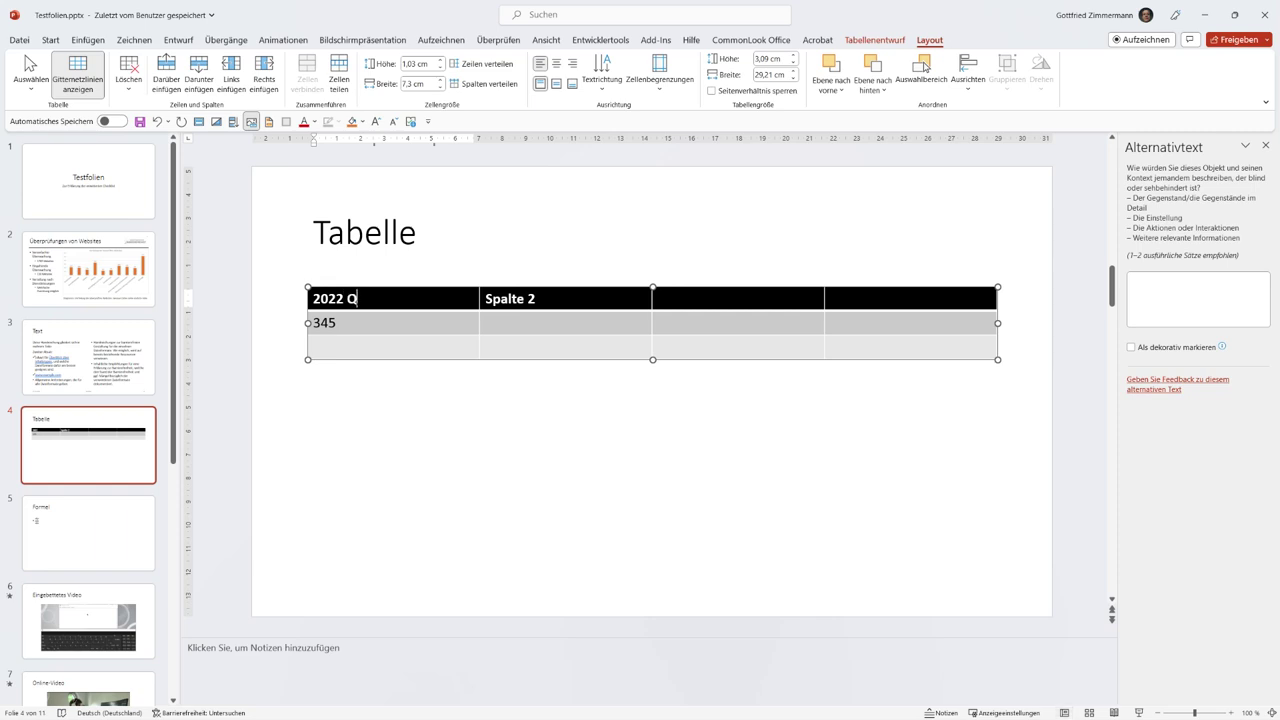
type("1")
key("Tab")
type("2022 Q1")
key("Tab")
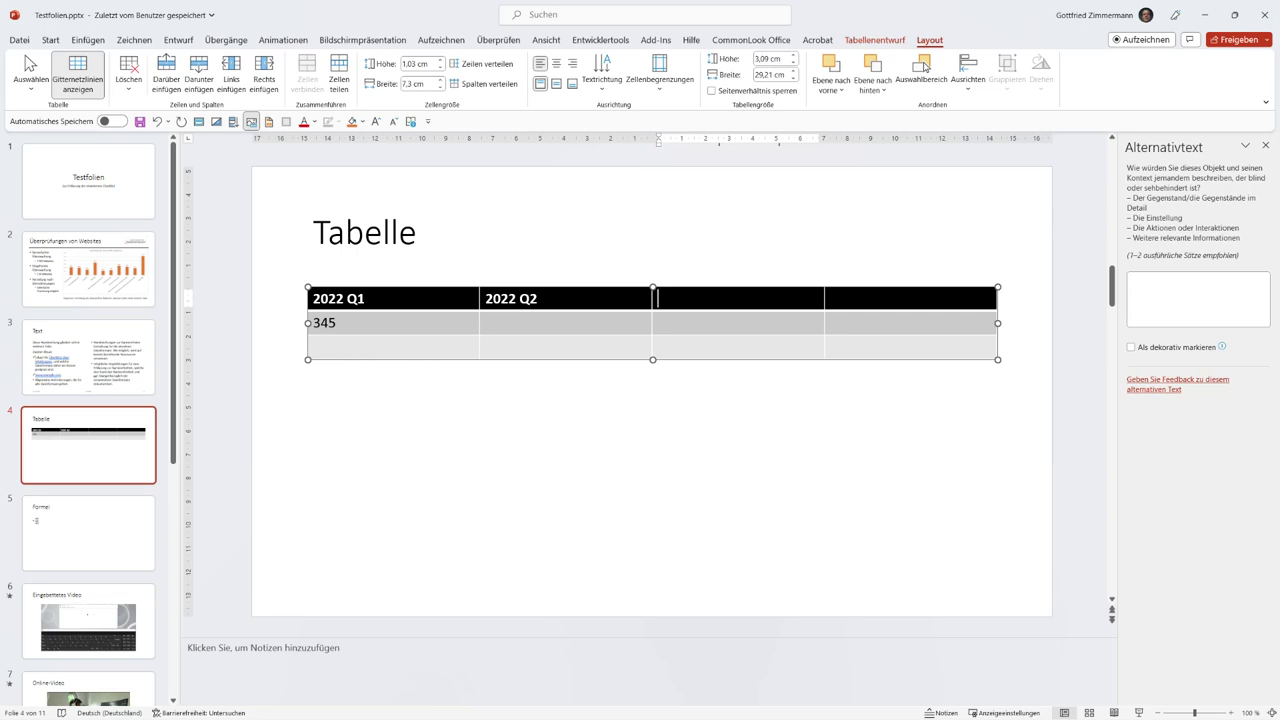
key("alt+Tab")
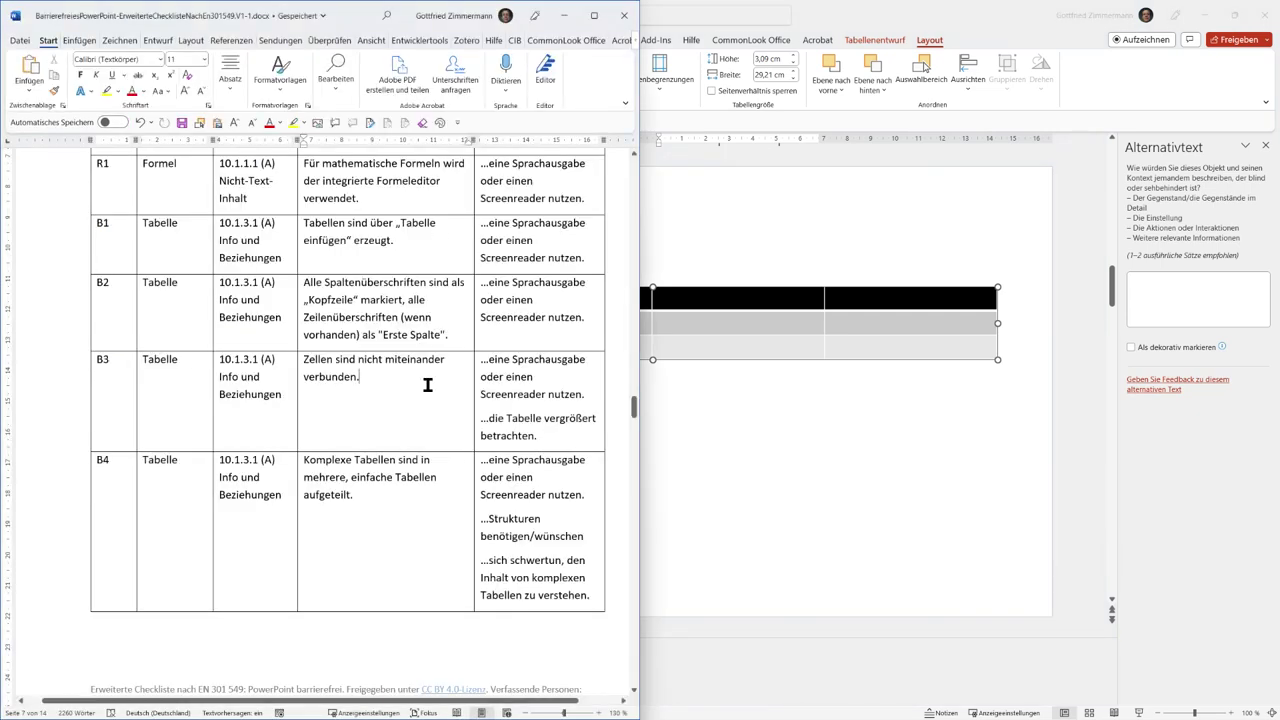
Step: Scroll the Word checklist to the page 8 video rows V1–V3, then return to PowerPoint
scroll(337, 480, "down", 2)
scroll(337, 482, "down", 2)
scroll(337, 484, "down", 2)
scroll(337, 480, "down", 3)
scroll(337, 477, "down", 2)
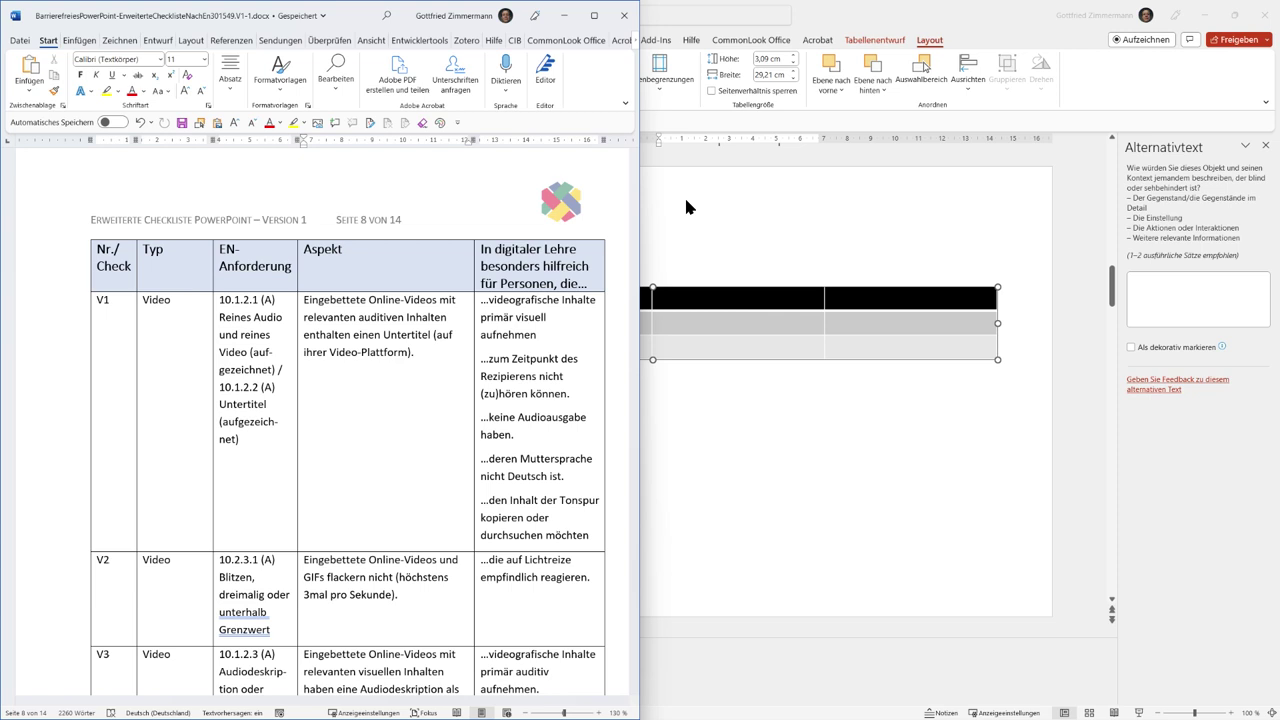
key("alt+Tab")
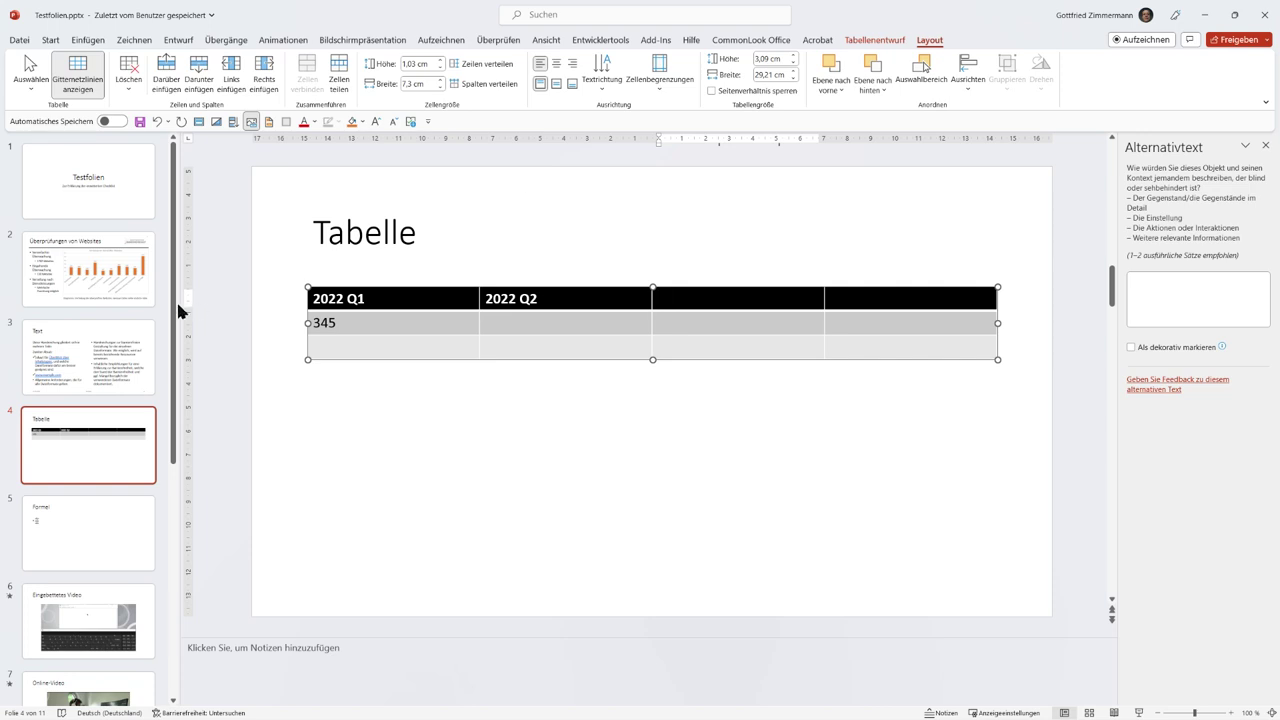
Step: Go to slide 6 'Eingebettetes Video' and open the Insert > Video choices
scroll(85, 377, "down", 2)
scroll(84, 377, "down", 1)
left_click(98, 393)
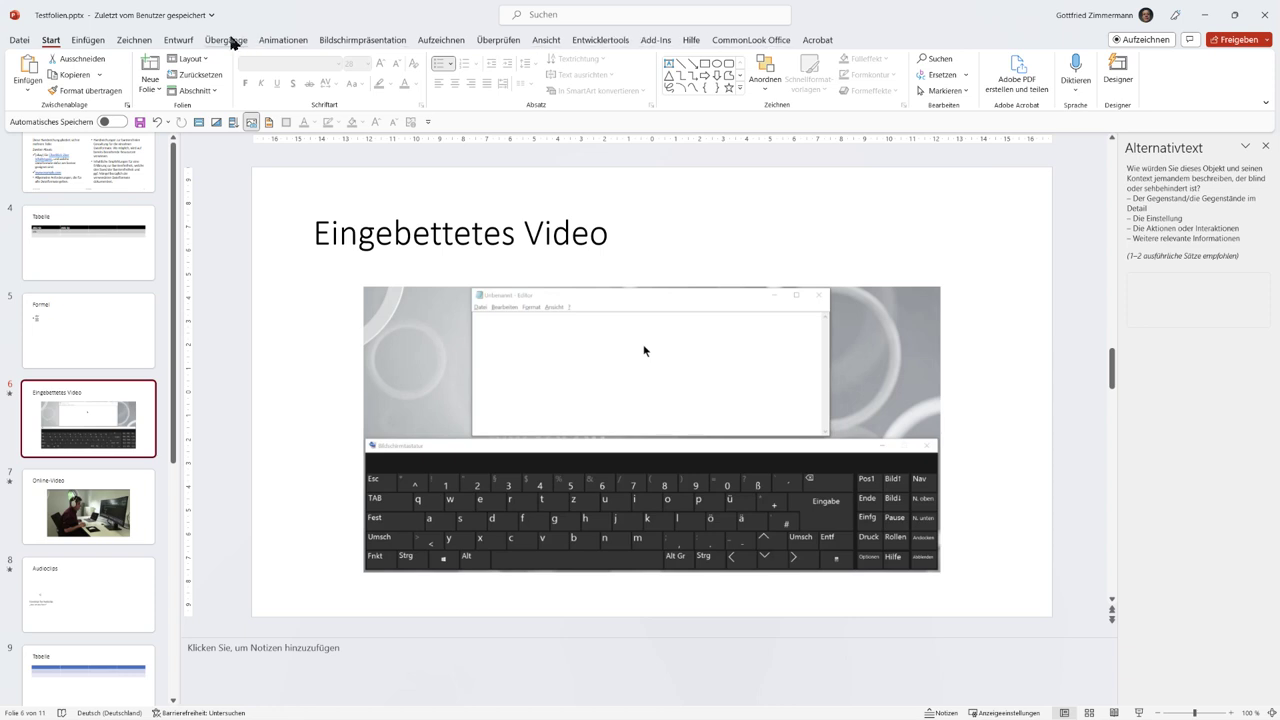
left_click(85, 41)
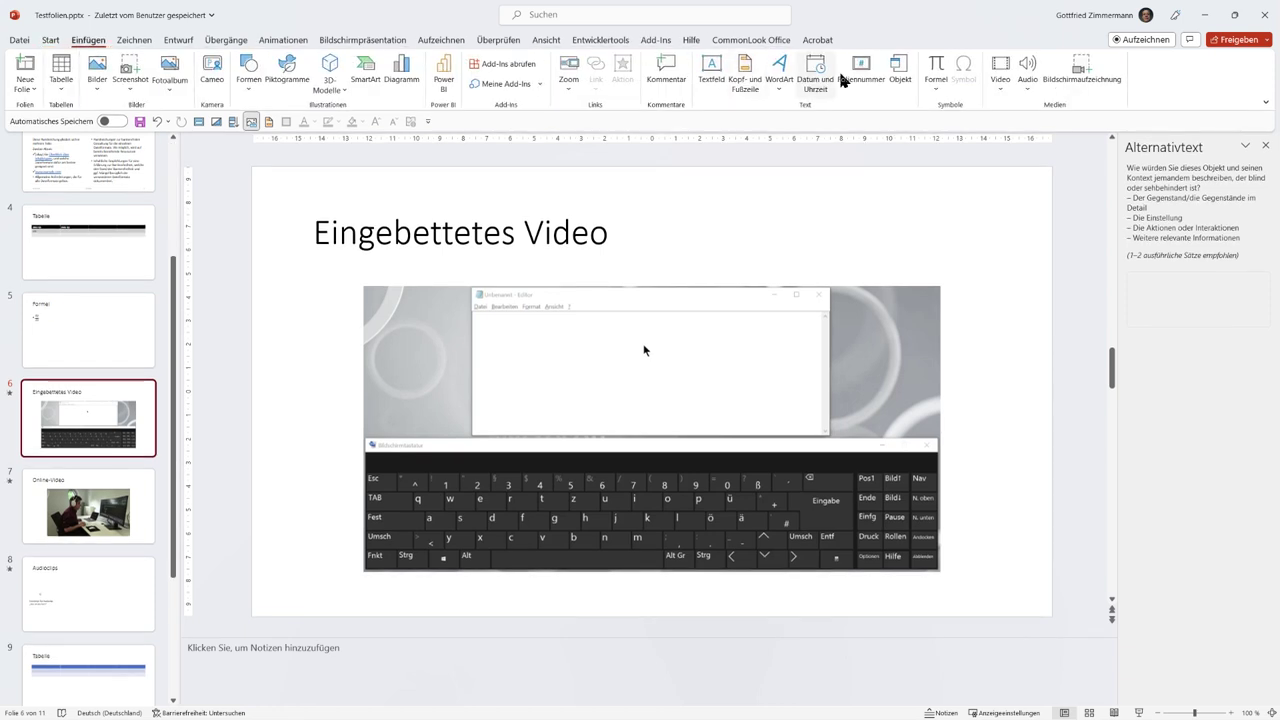
left_click(997, 89)
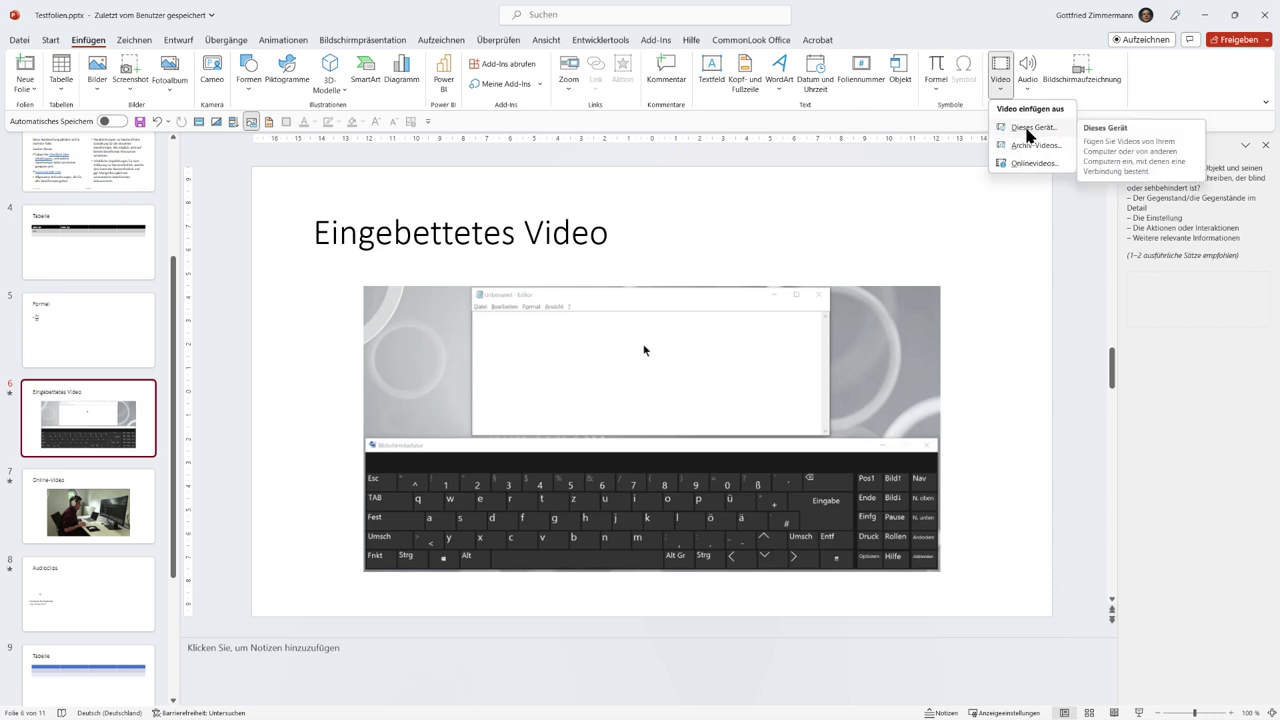
Step: On slide 7 'Online-Video', open the Onlinevideos dialog, reposition it, and cancel without inserting
left_click(96, 522)
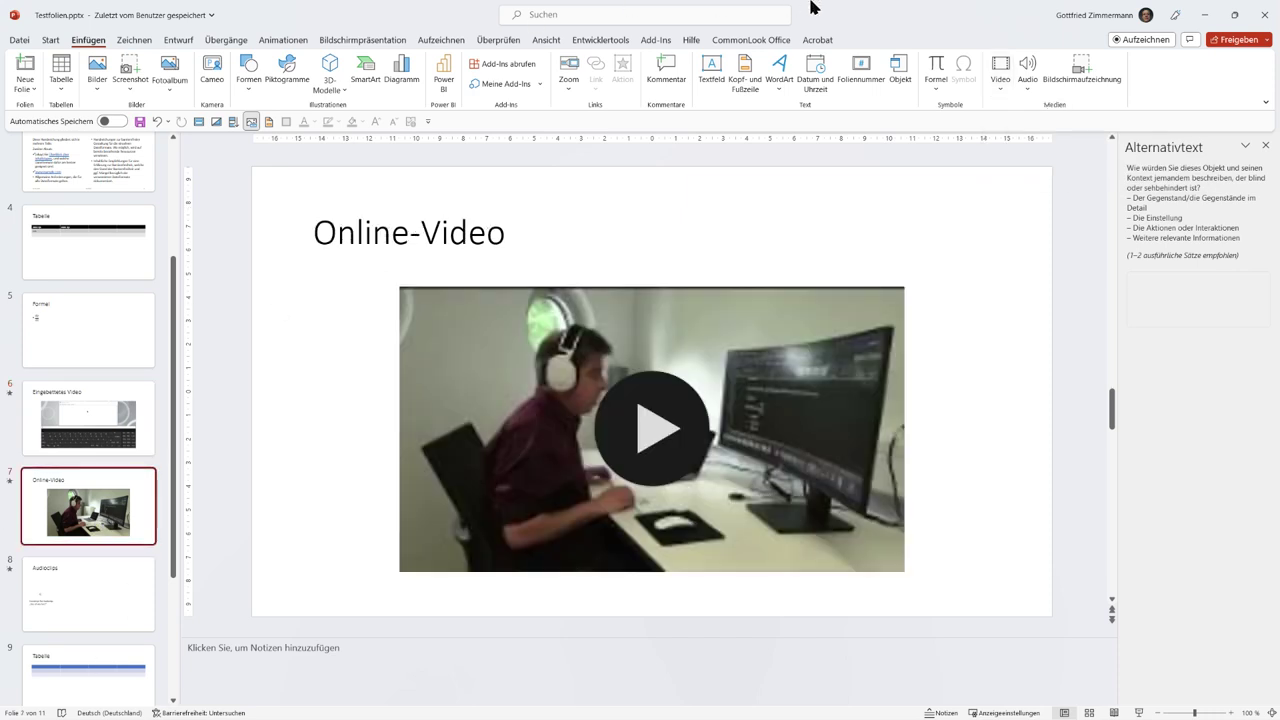
left_click(990, 86)
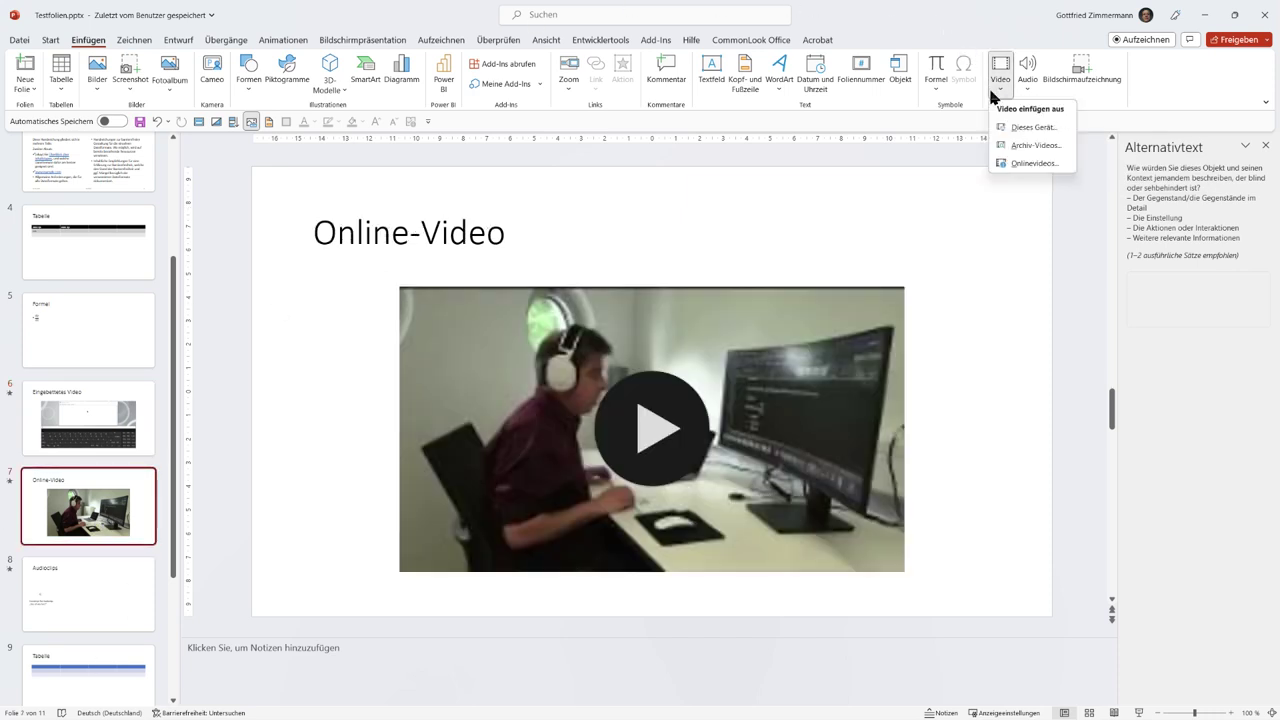
left_click(1033, 164)
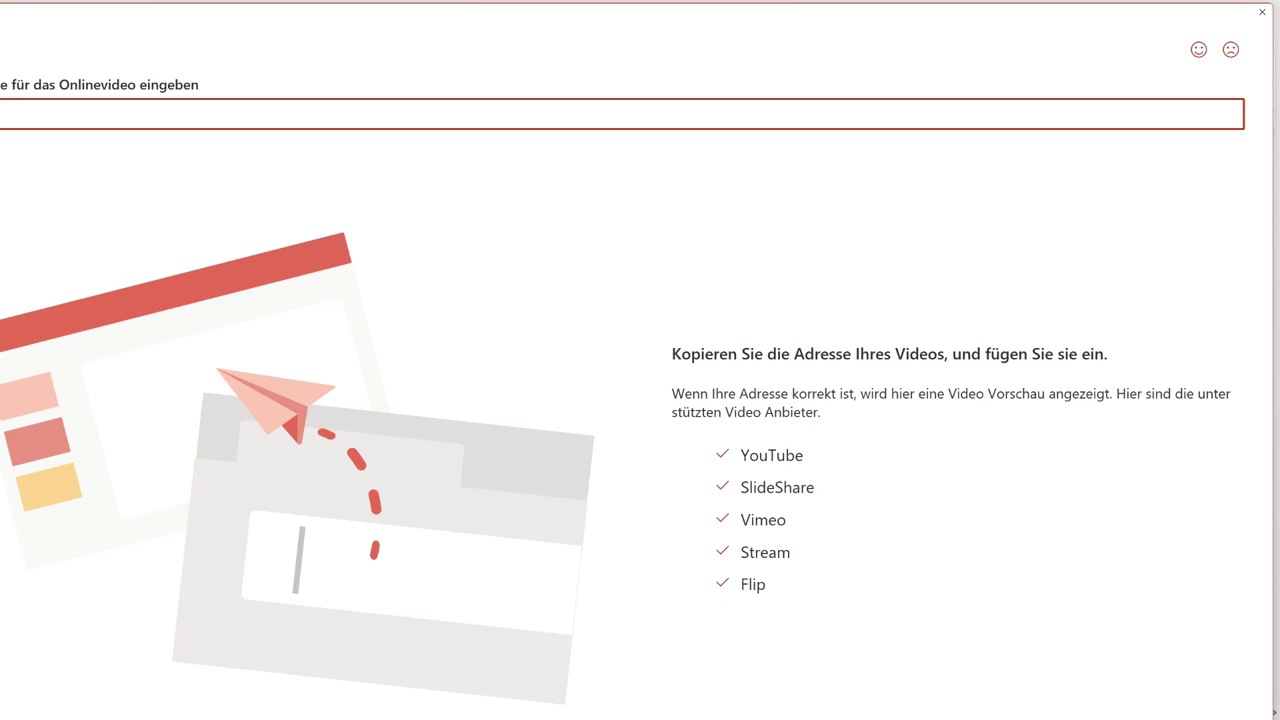
left_click_drag(1272, 715, 1053, 613)
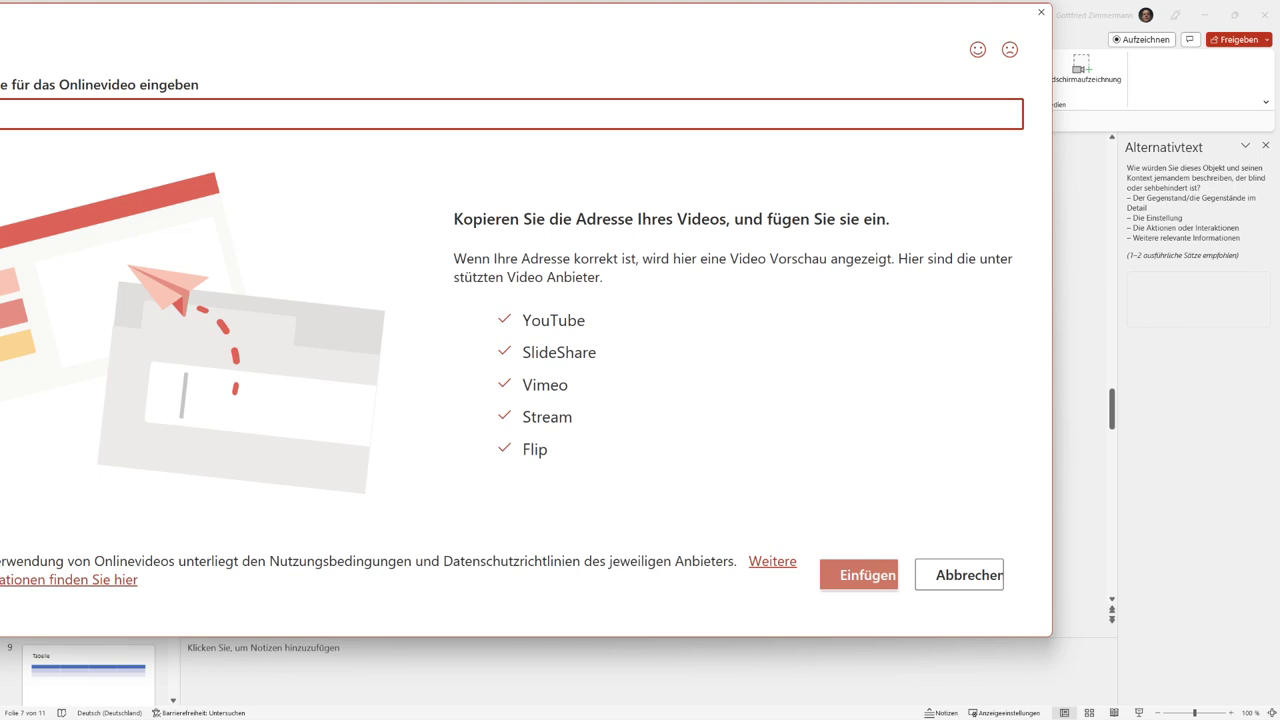
left_click_drag(840, 12, 969, 54)
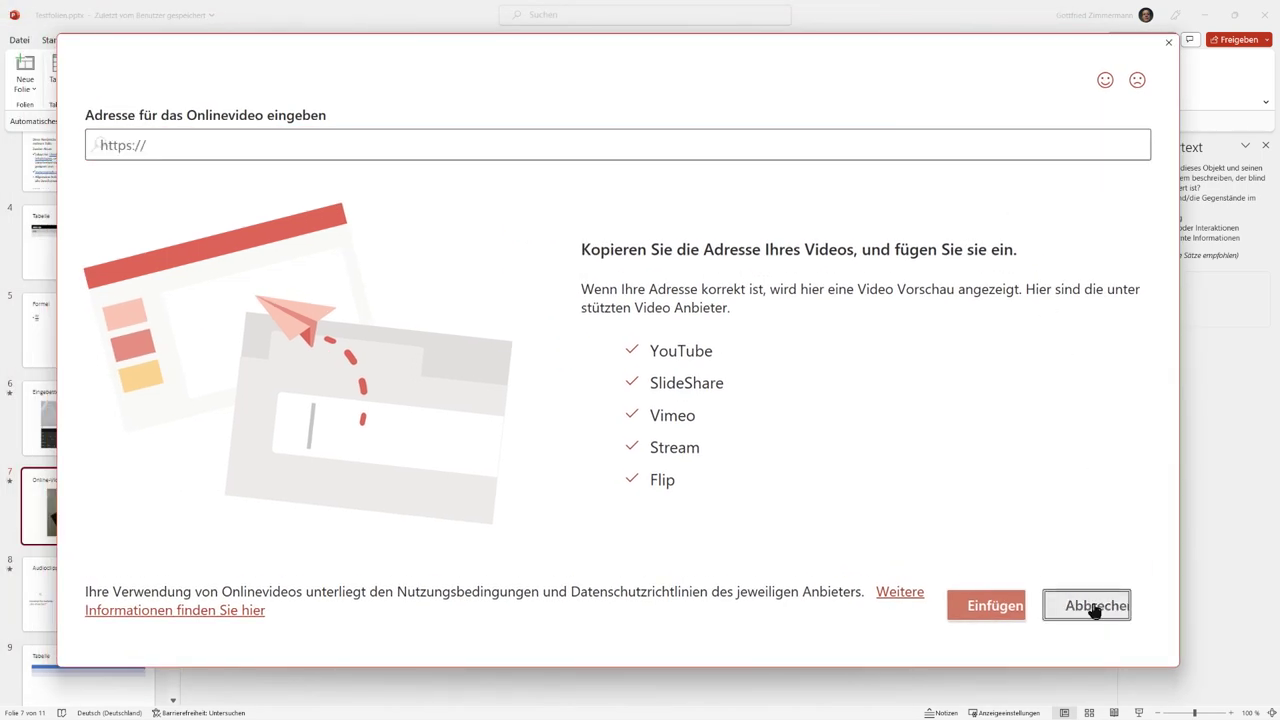
left_click(1094, 607)
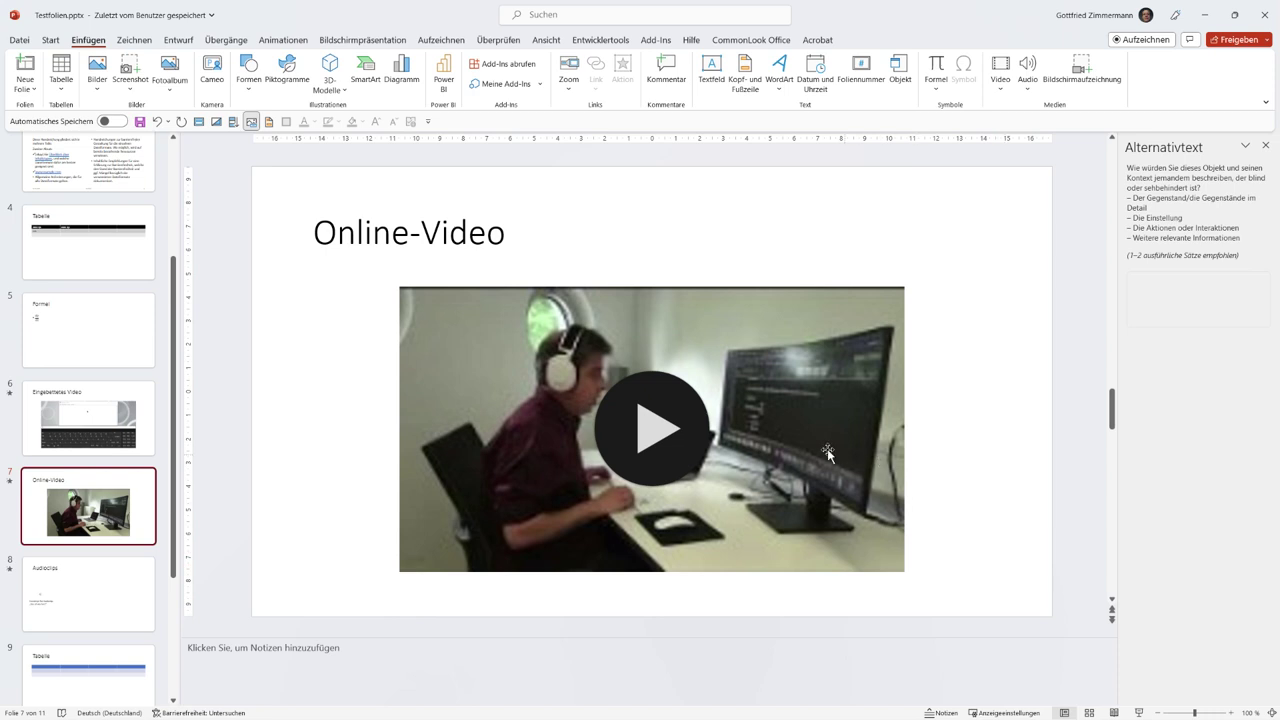
Step: Play the slide 7 online video, pausing and resuming to check subtitles, then close the Weitere Videos overlay
left_click(670, 433)
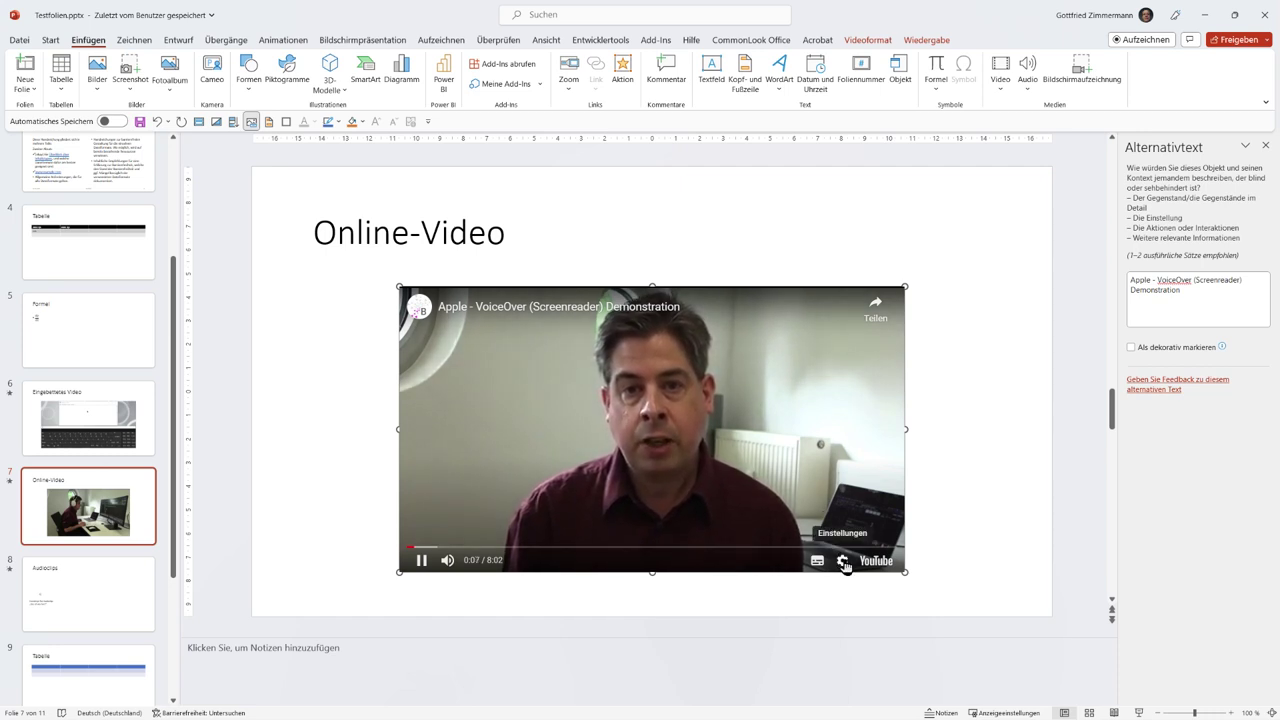
left_click(421, 560)
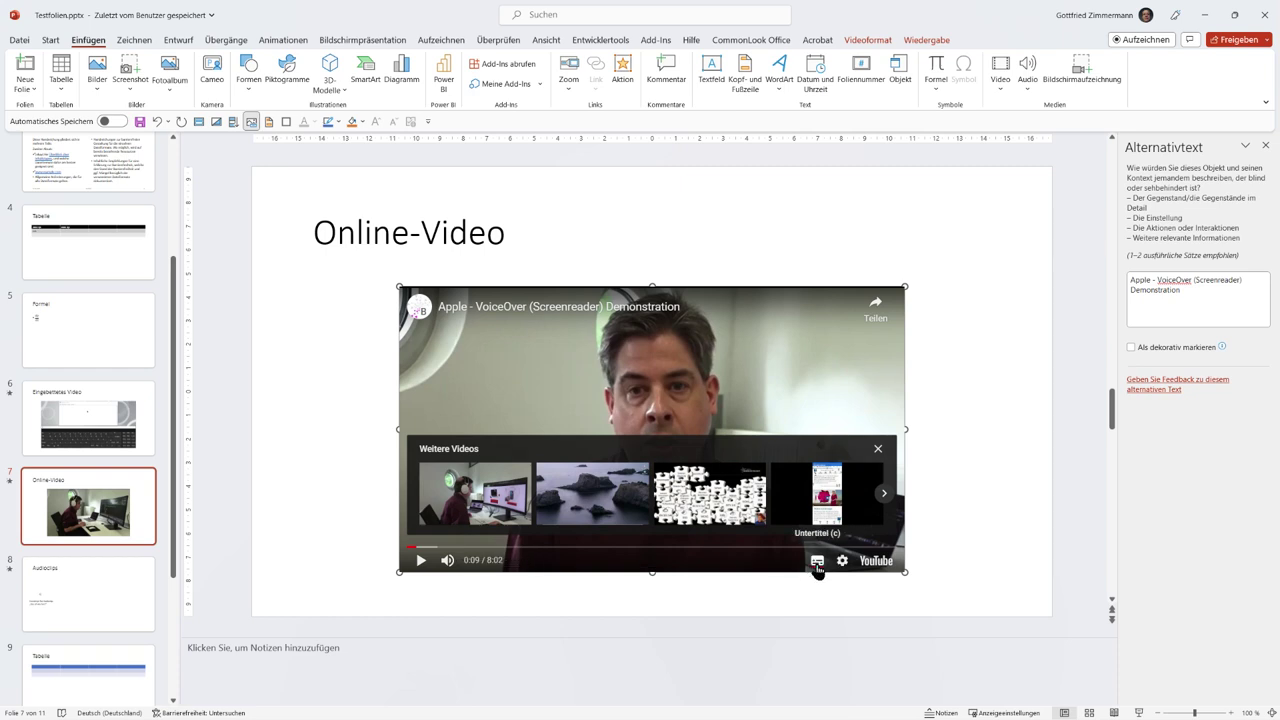
left_click(421, 562)
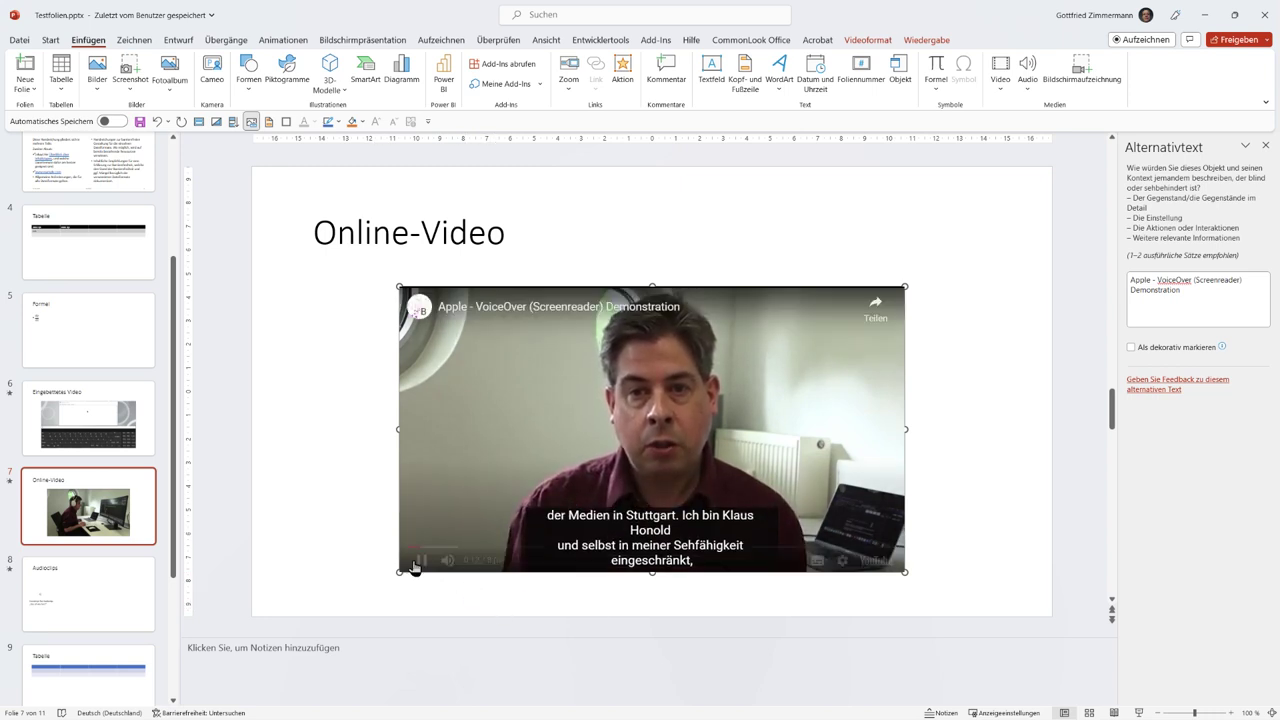
left_click(421, 562)
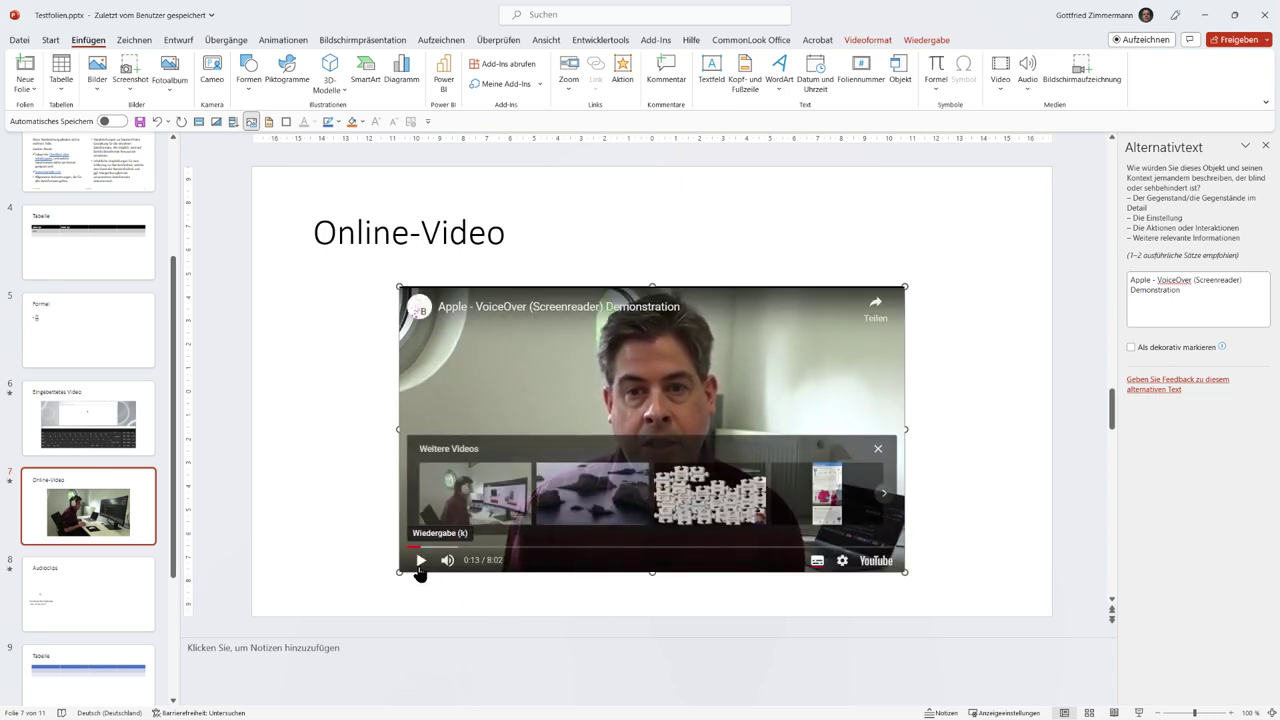
left_click(878, 449)
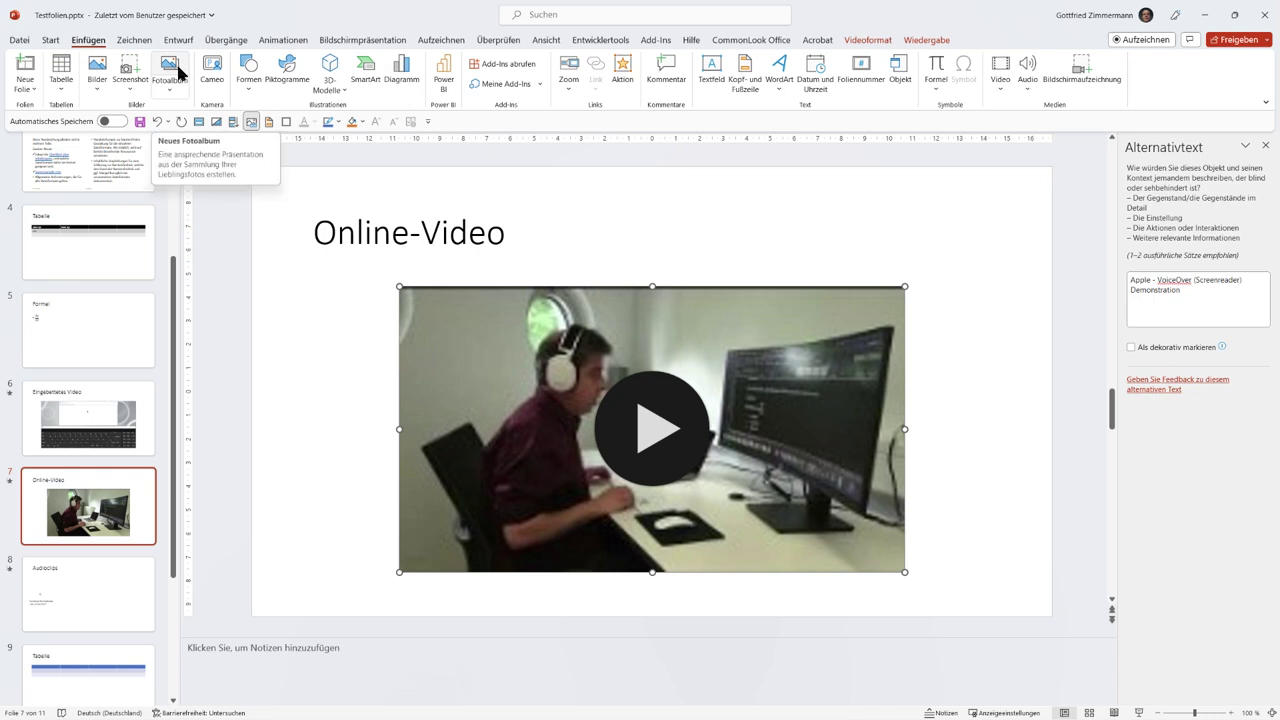
Step: Read the Word checklist's video rows V1–V3, then return to PowerPoint's slide 7
key("alt+Tab")
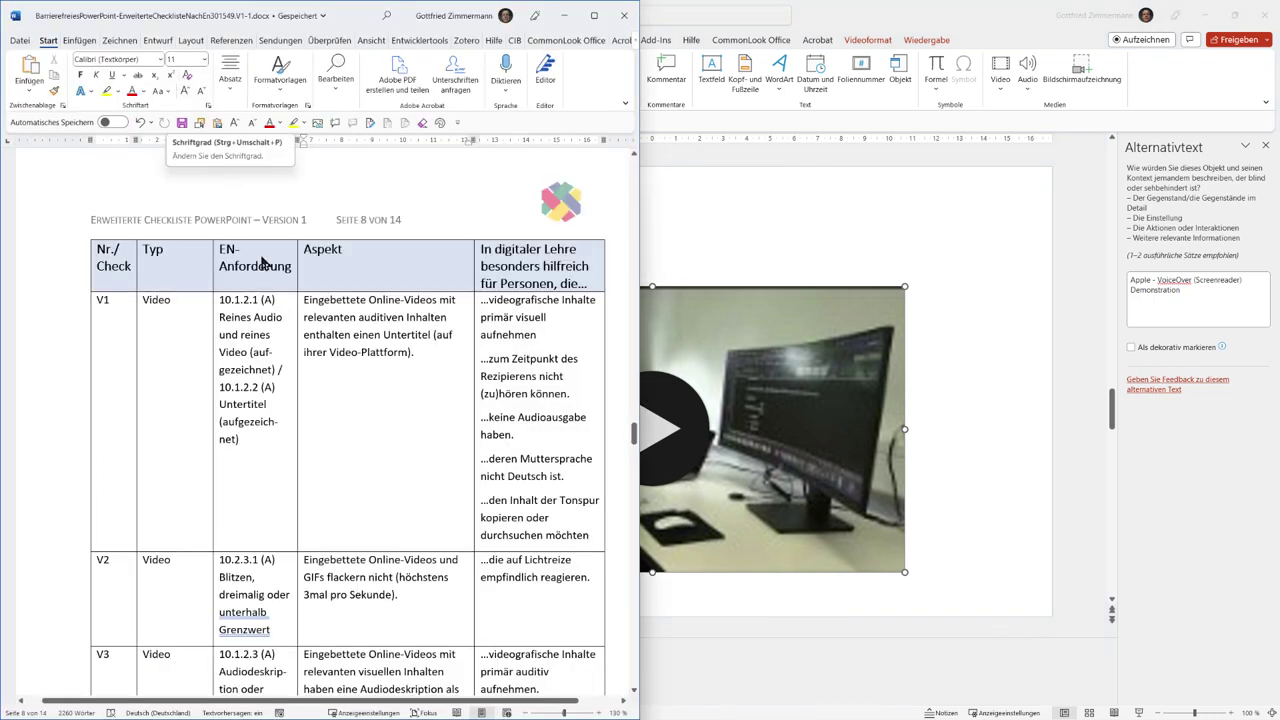
scroll(346, 346, "down", 1)
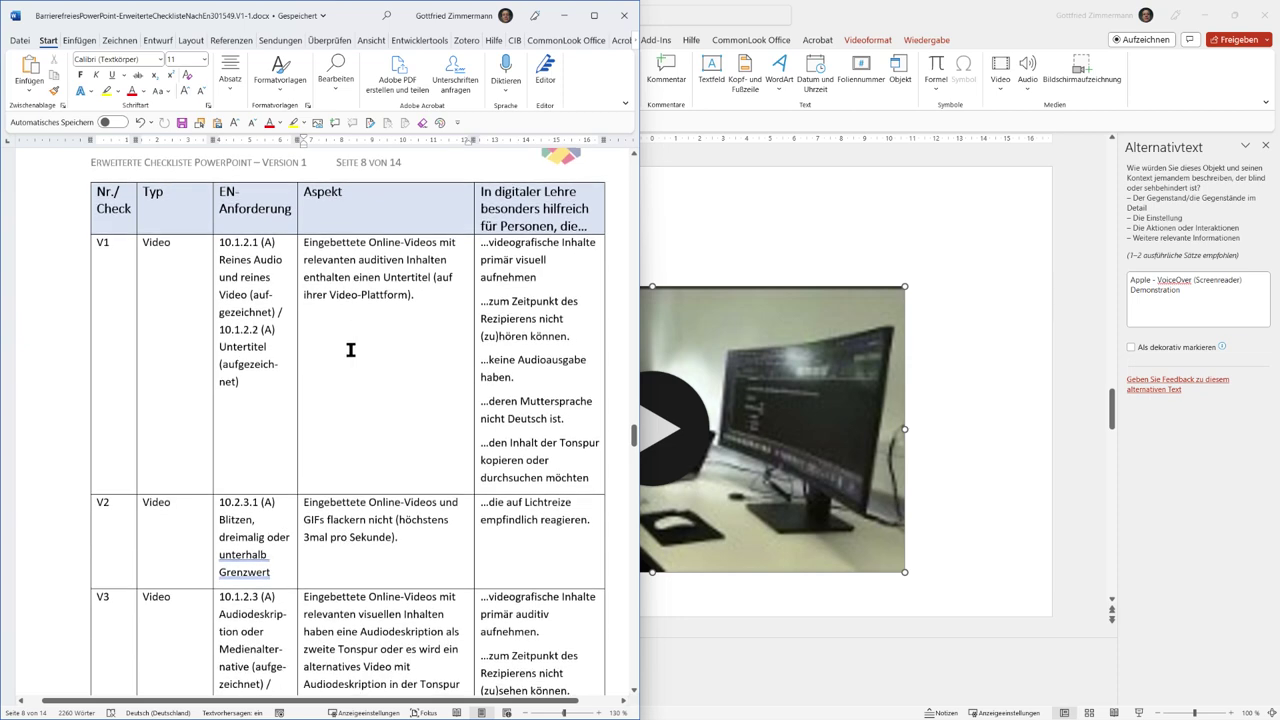
scroll(350, 349, "down", 2)
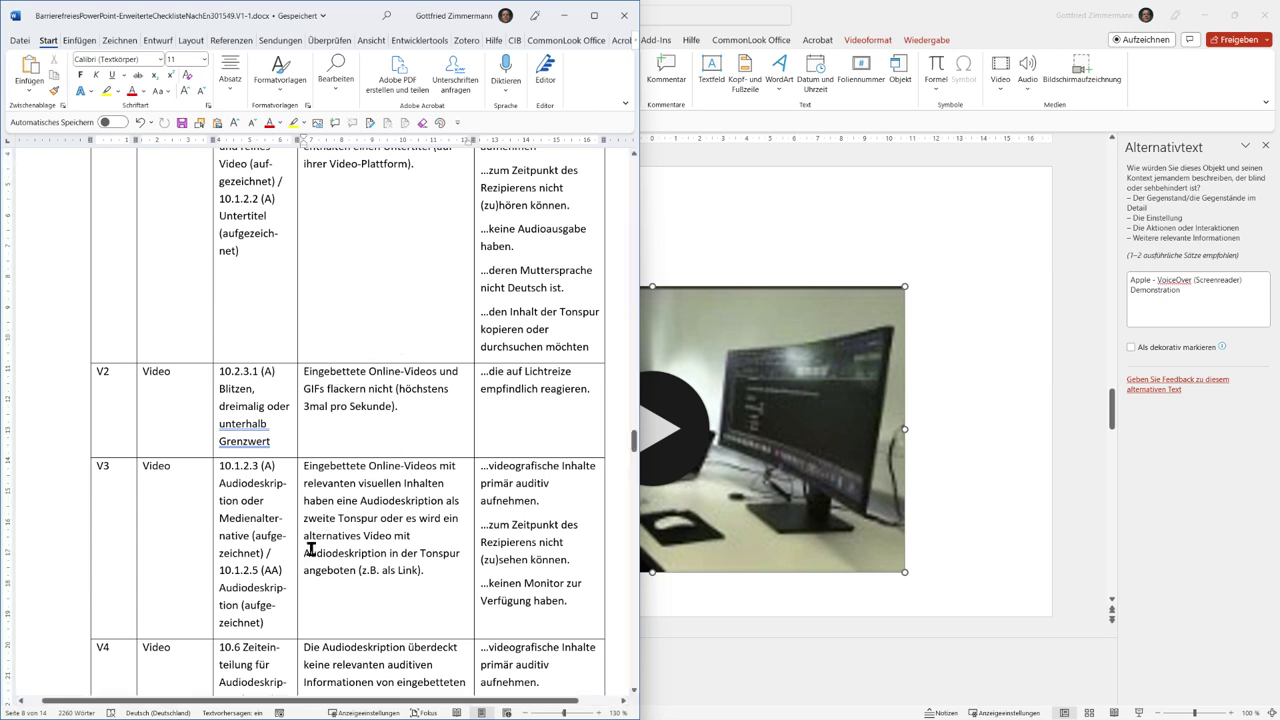
left_click(722, 204)
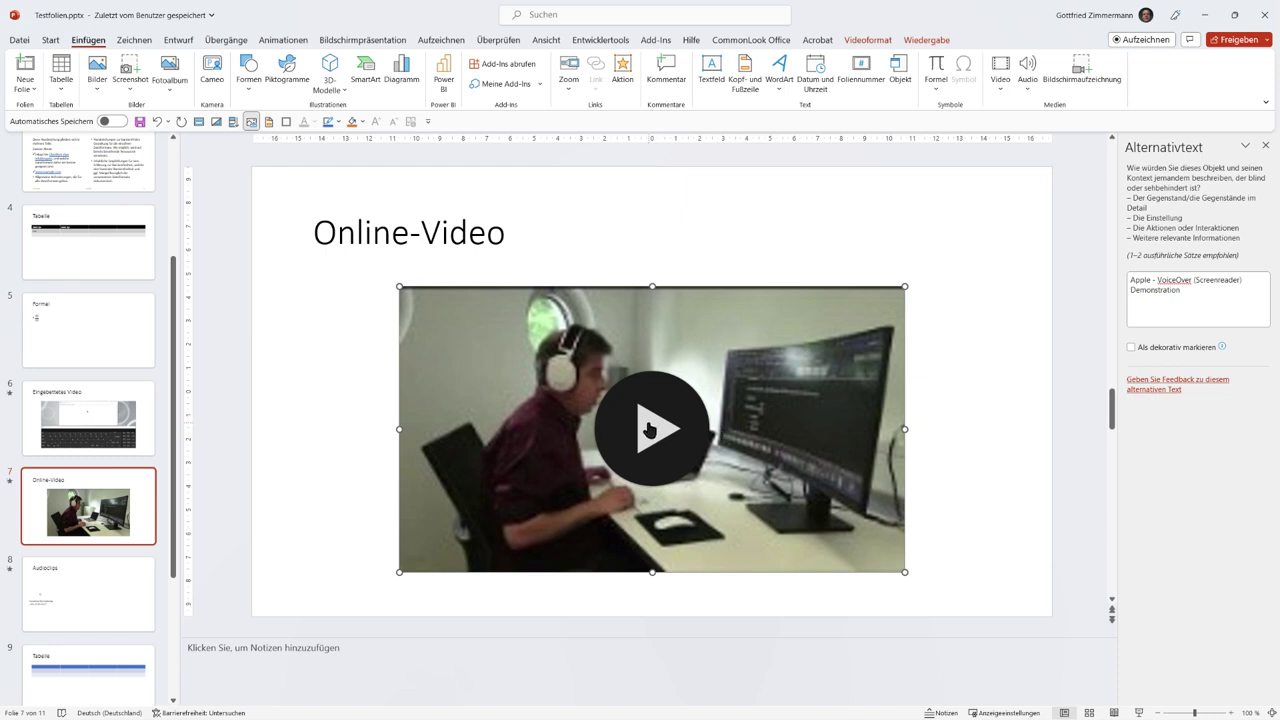
Step: Step back to the Tabelle slide, return to slide 7 'Online-Video', and bring the Word checklist forward
key("Page_Up")
key("Page_Up")
key("Page_Up")
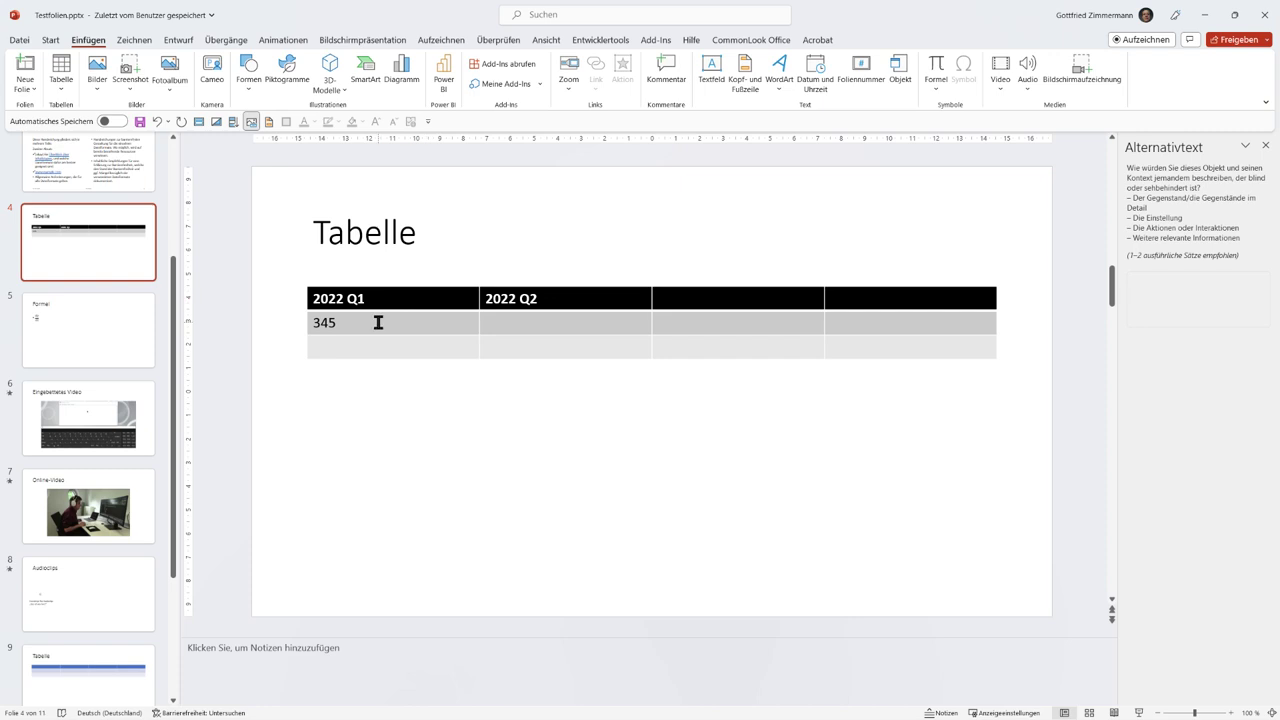
left_click(140, 500)
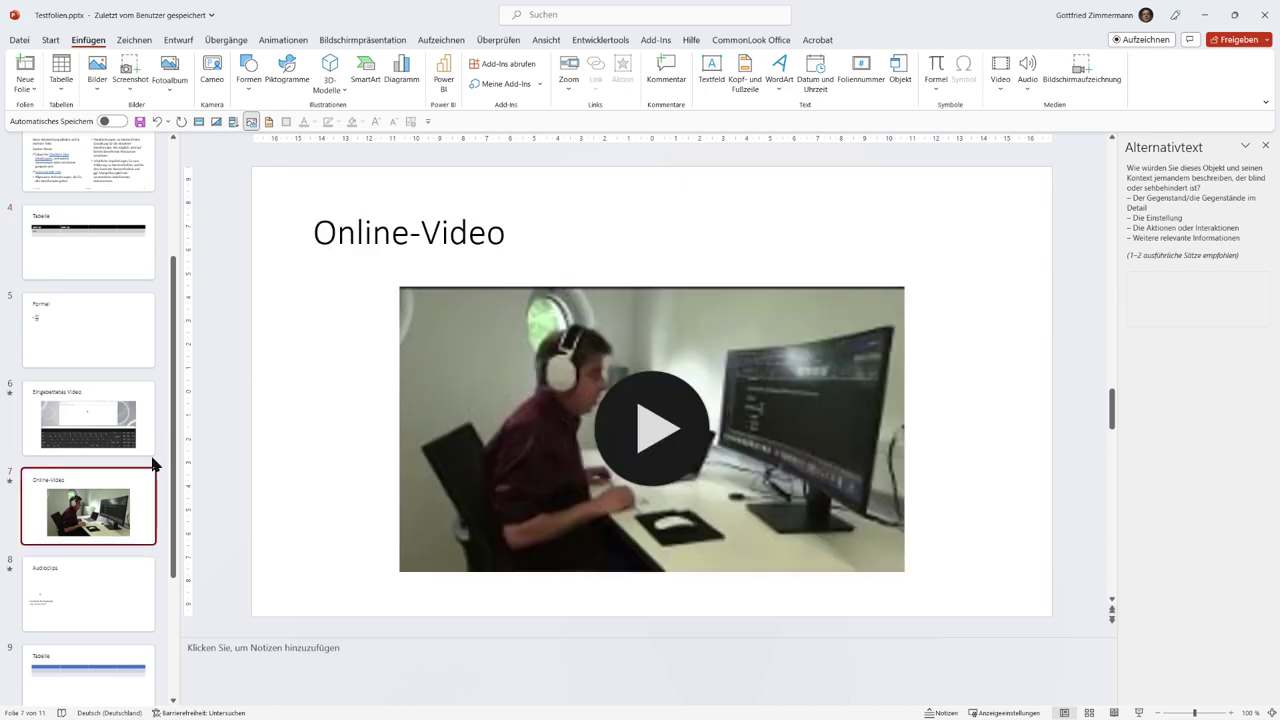
key("alt+Tab")
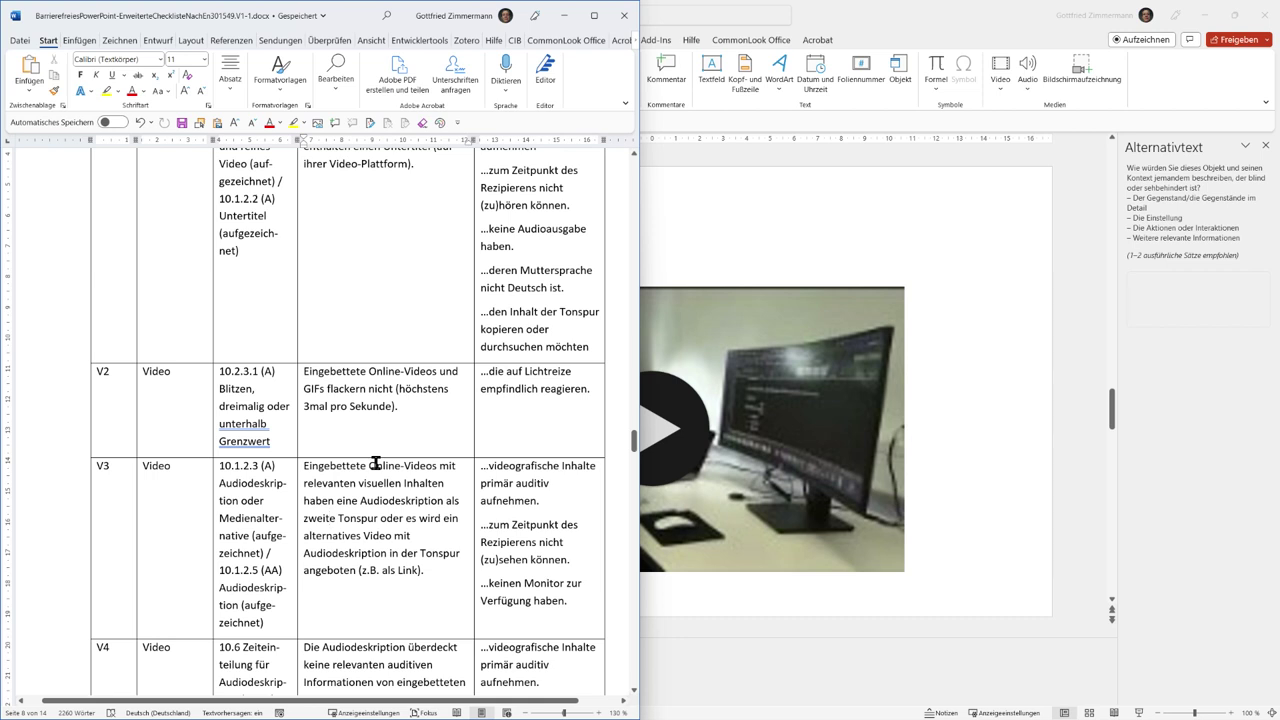
Step: Snap PowerPoint to the right half, with the Word checklist on the left
left_click(938, 457)
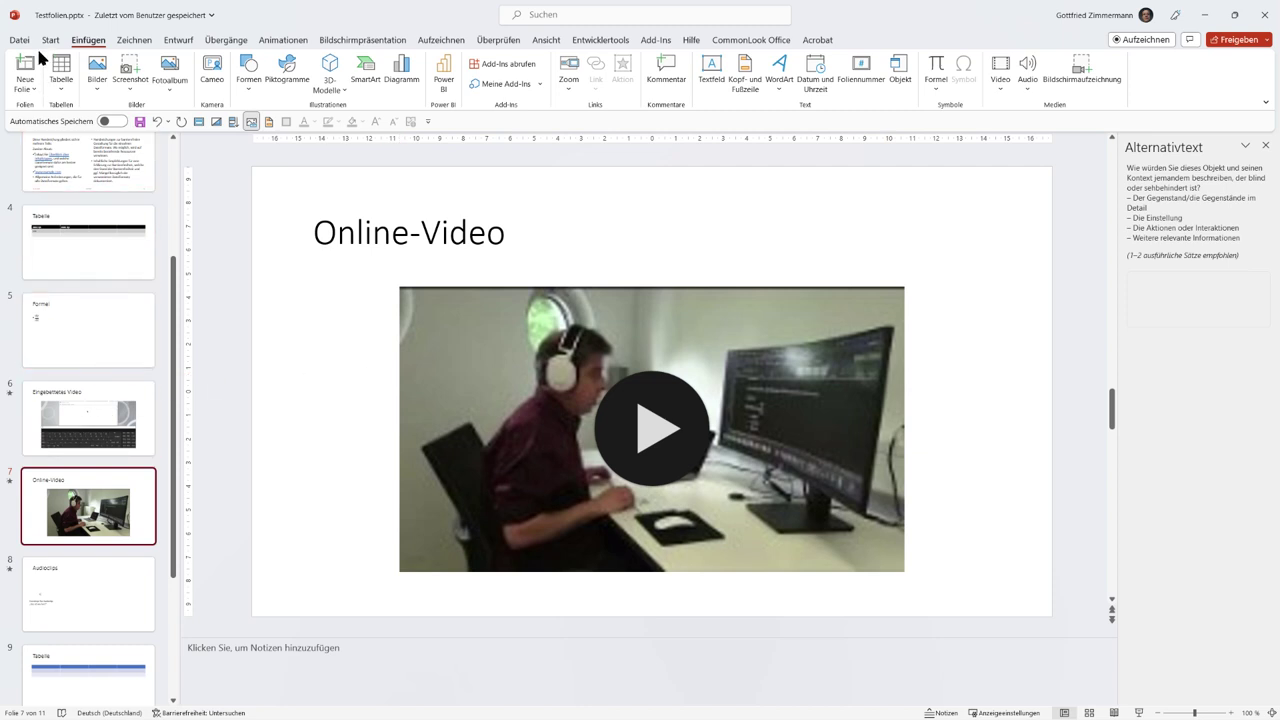
key("super+Right")
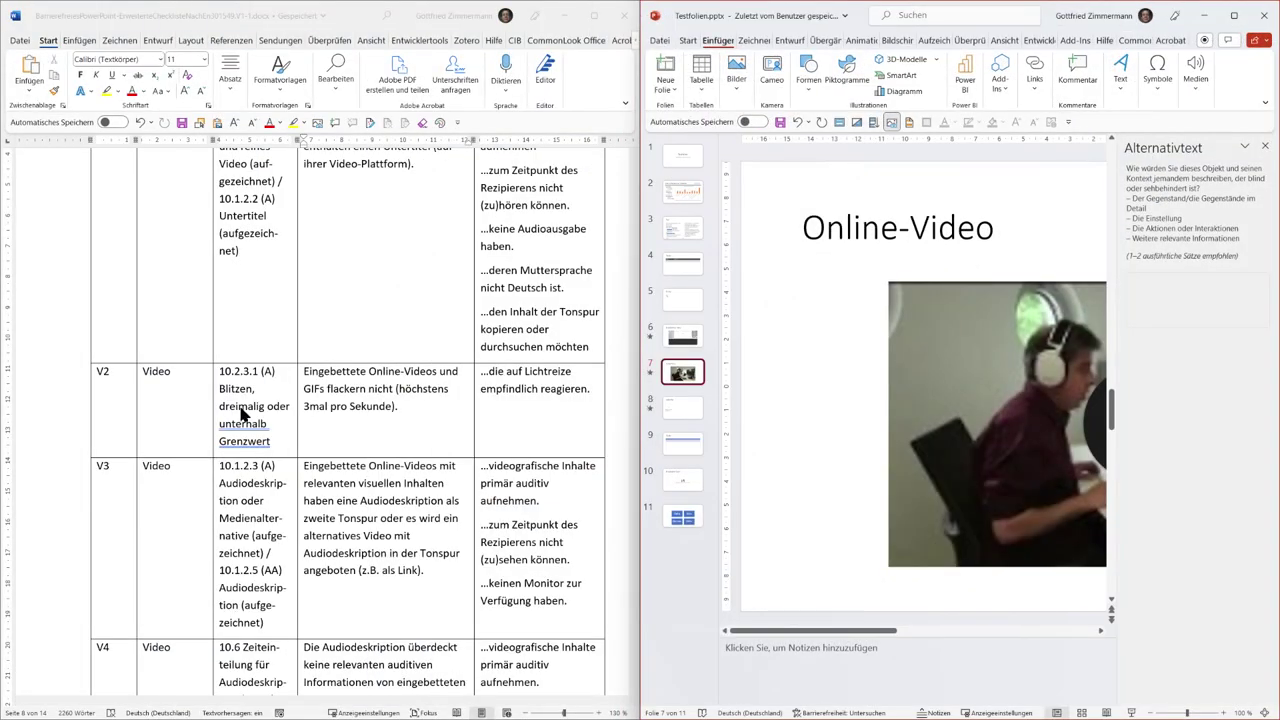
Step: Scroll the Word checklist to page 9's rows V5, A1, O1 and O2, then activate PowerPoint
left_click(333, 517)
scroll(320, 440, "down", 1)
scroll(318, 420, "down", 5)
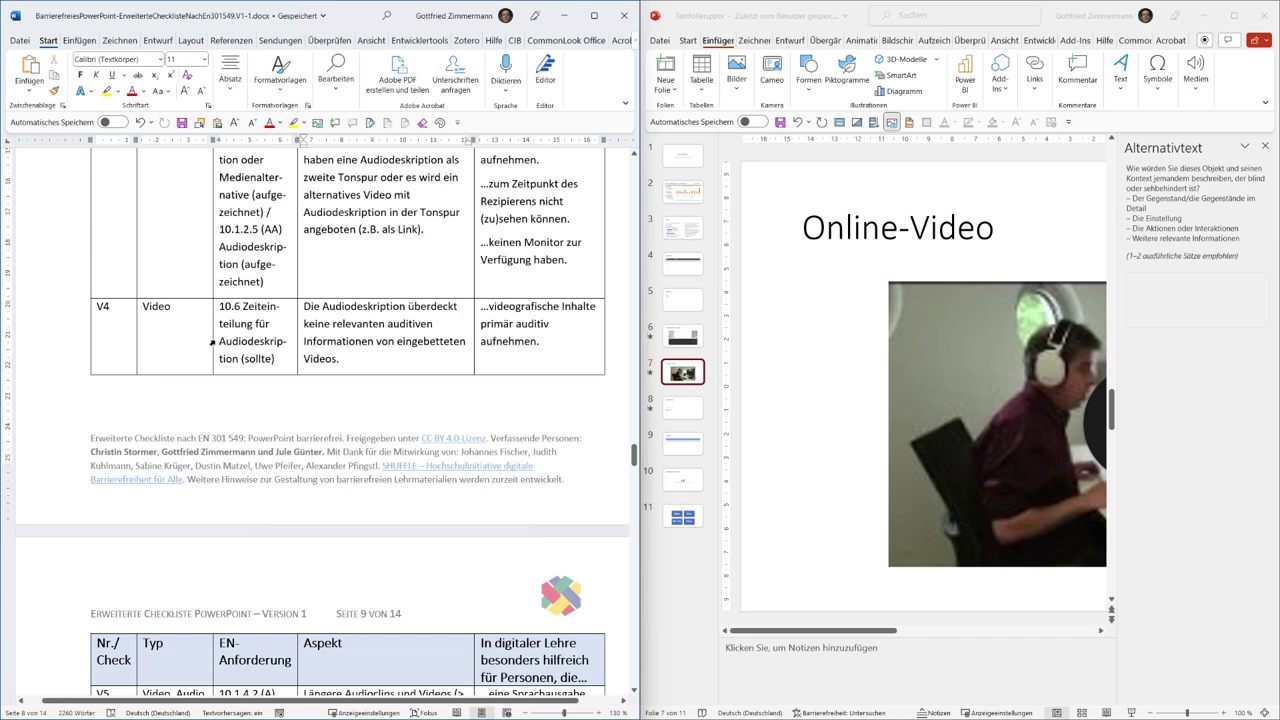
scroll(212, 343, "down", 1)
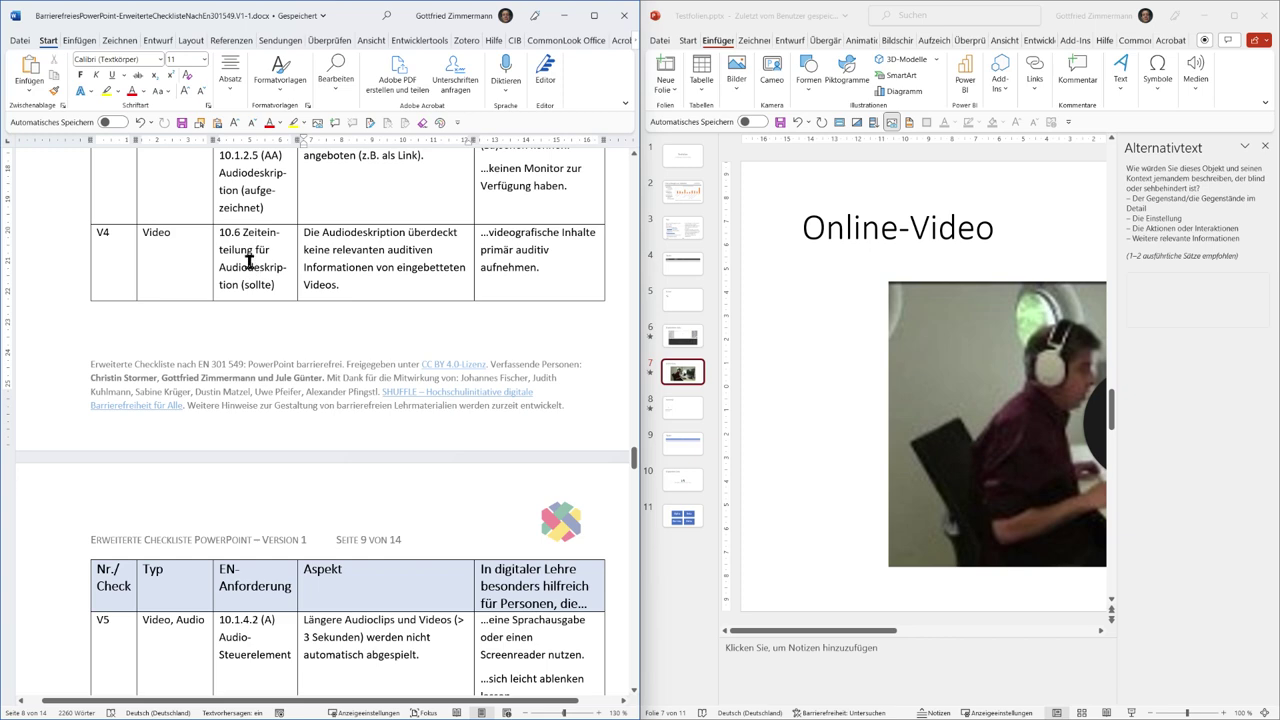
scroll(250, 256, "down", 1)
scroll(248, 255, "down", 1)
scroll(243, 250, "down", 1)
scroll(241, 247, "down", 1)
scroll(241, 247, "down", 1)
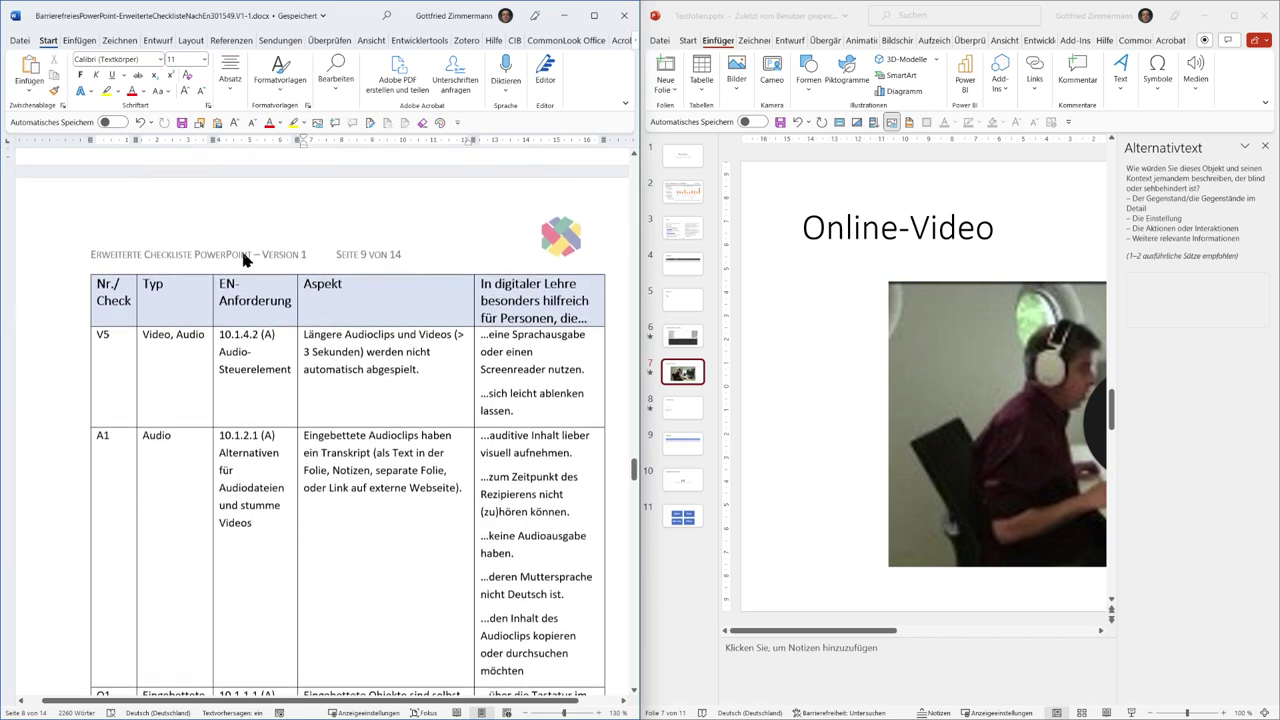
scroll(240, 245, "down", 1)
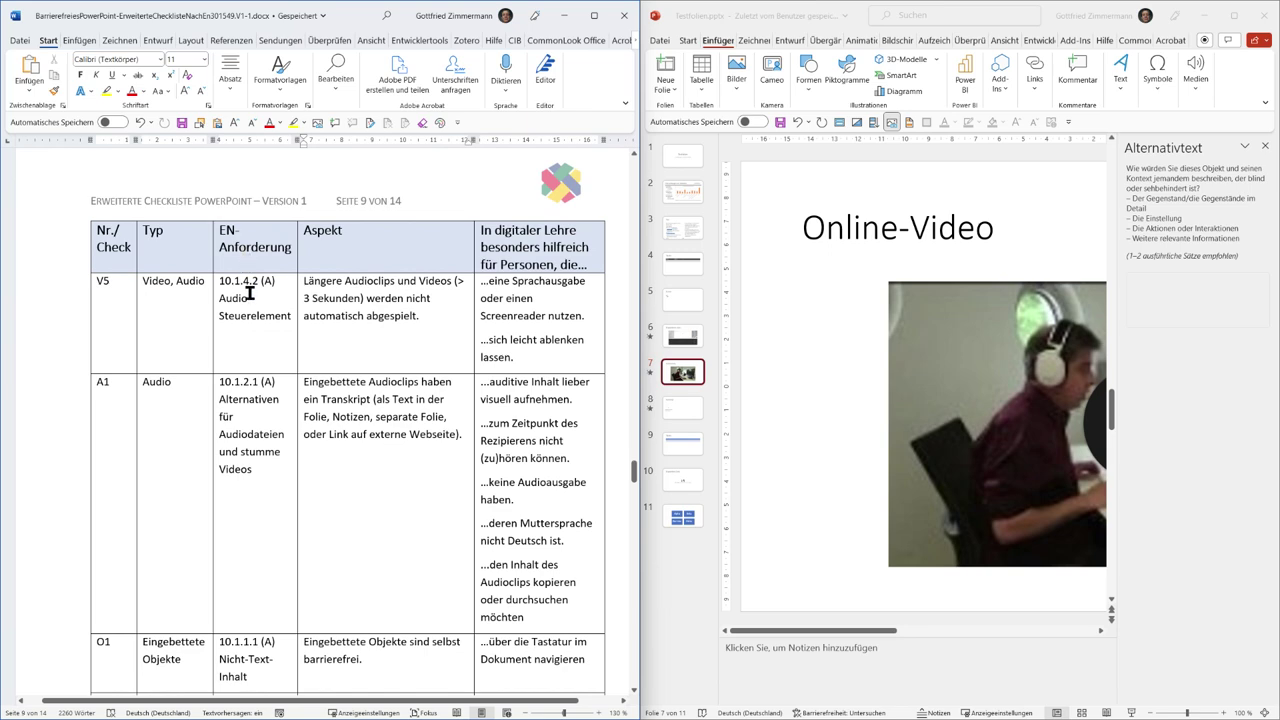
scroll(249, 290, "down", 1)
scroll(249, 291, "down", 1)
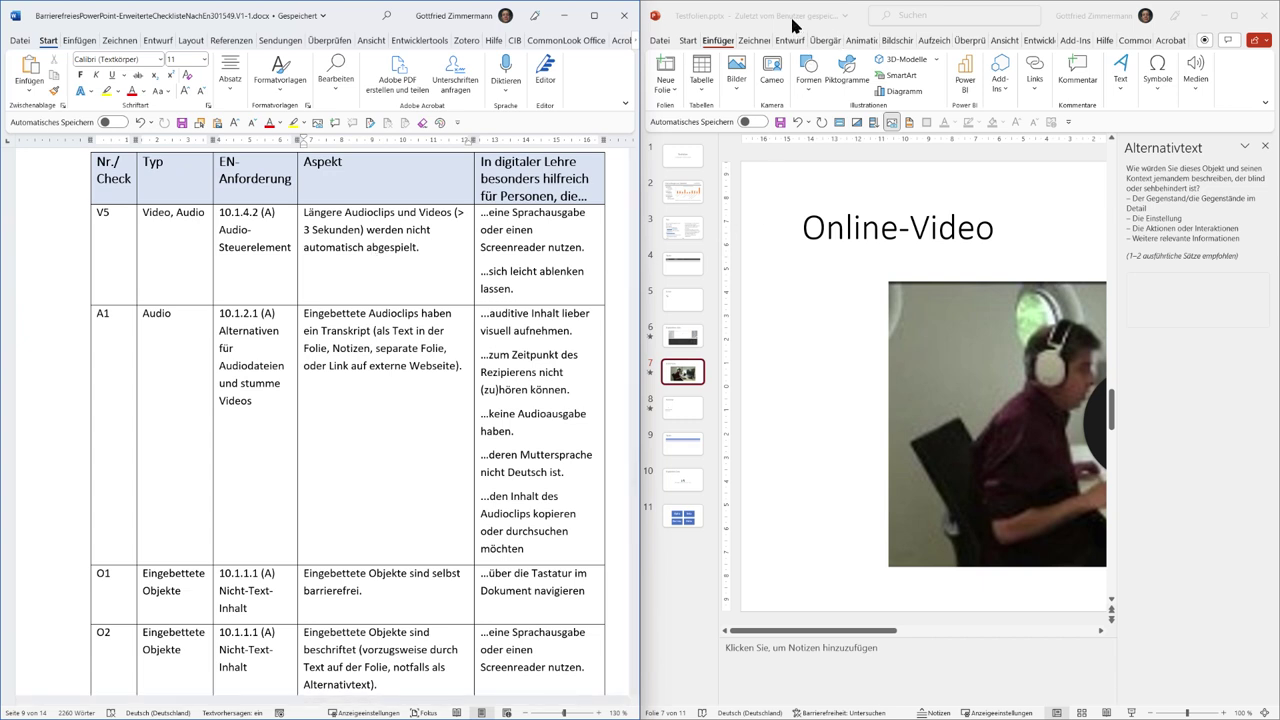
left_click(1044, 32)
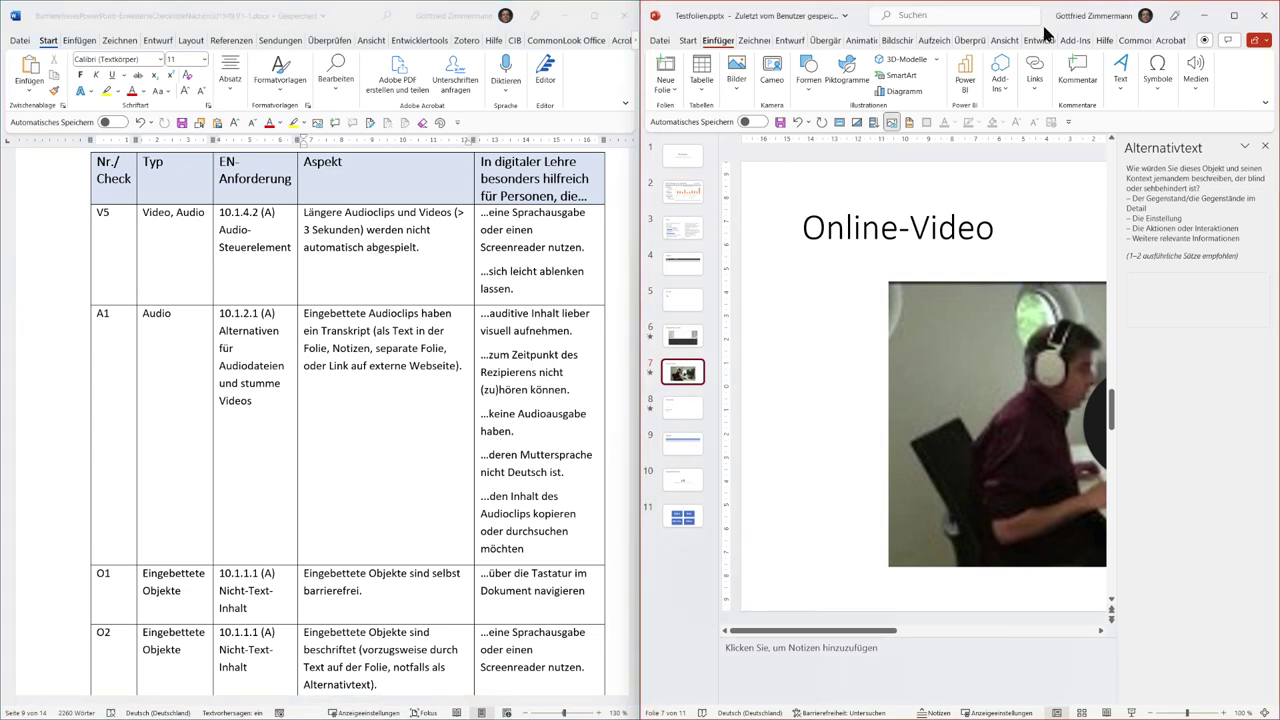
Step: Maximize PowerPoint and check the online video's Wiedergabe start setting, leaving it at In Klickreihenfolge
double_click(1044, 30)
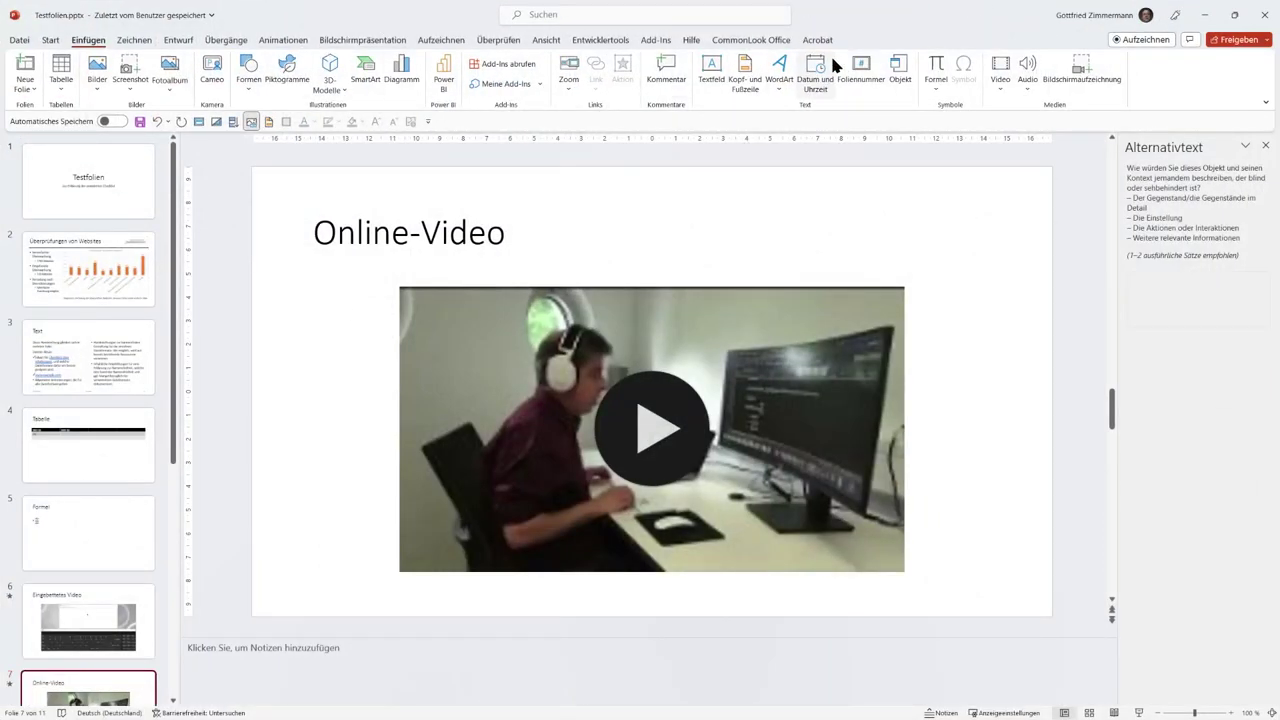
left_click(745, 295)
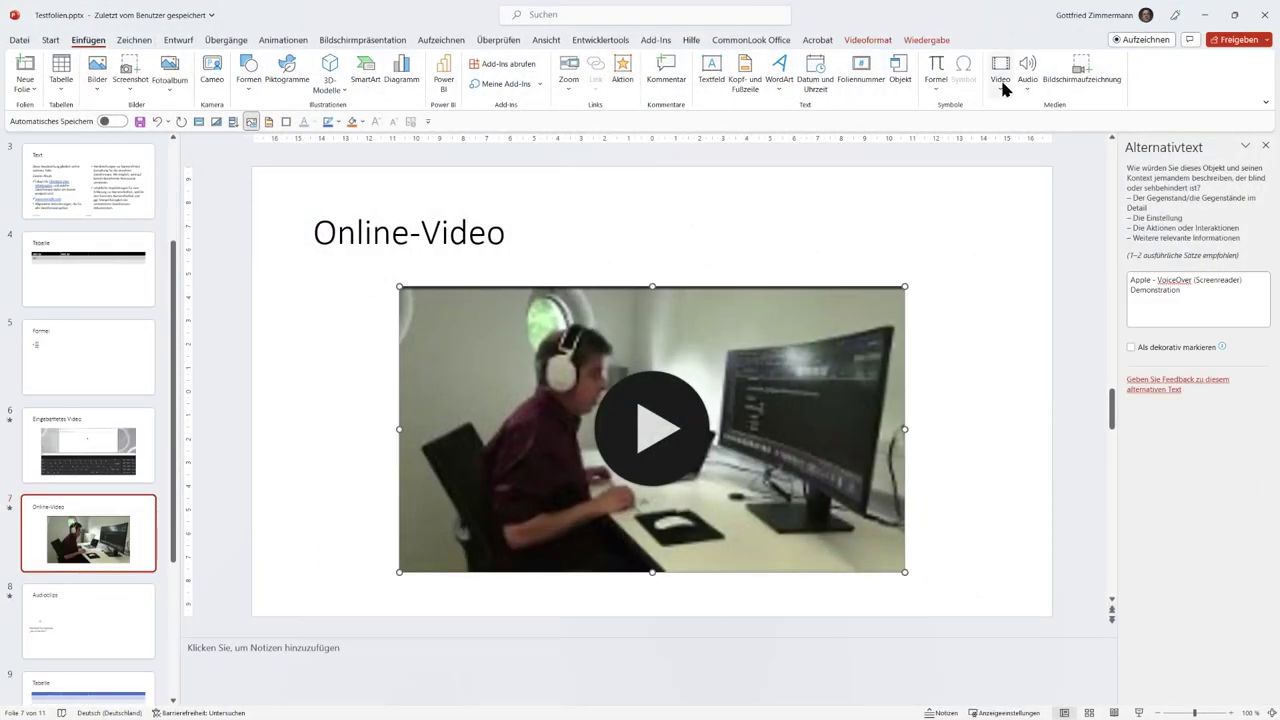
left_click(912, 41)
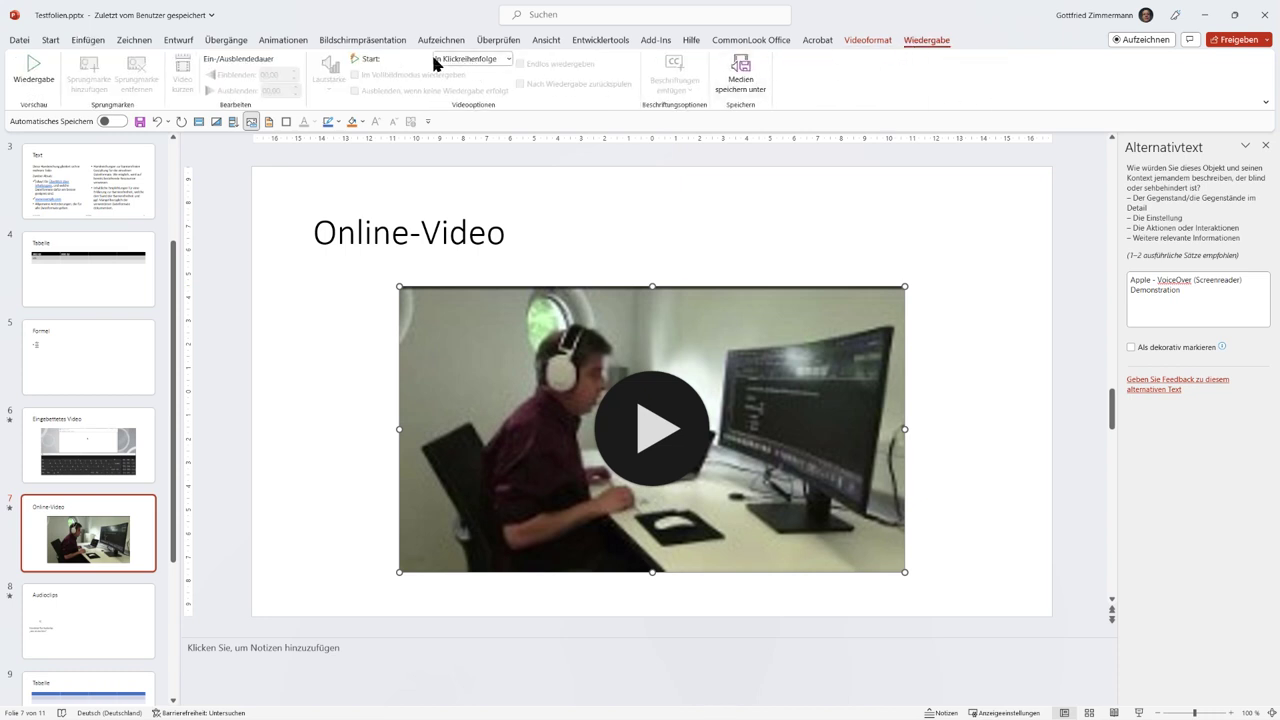
left_click(503, 62)
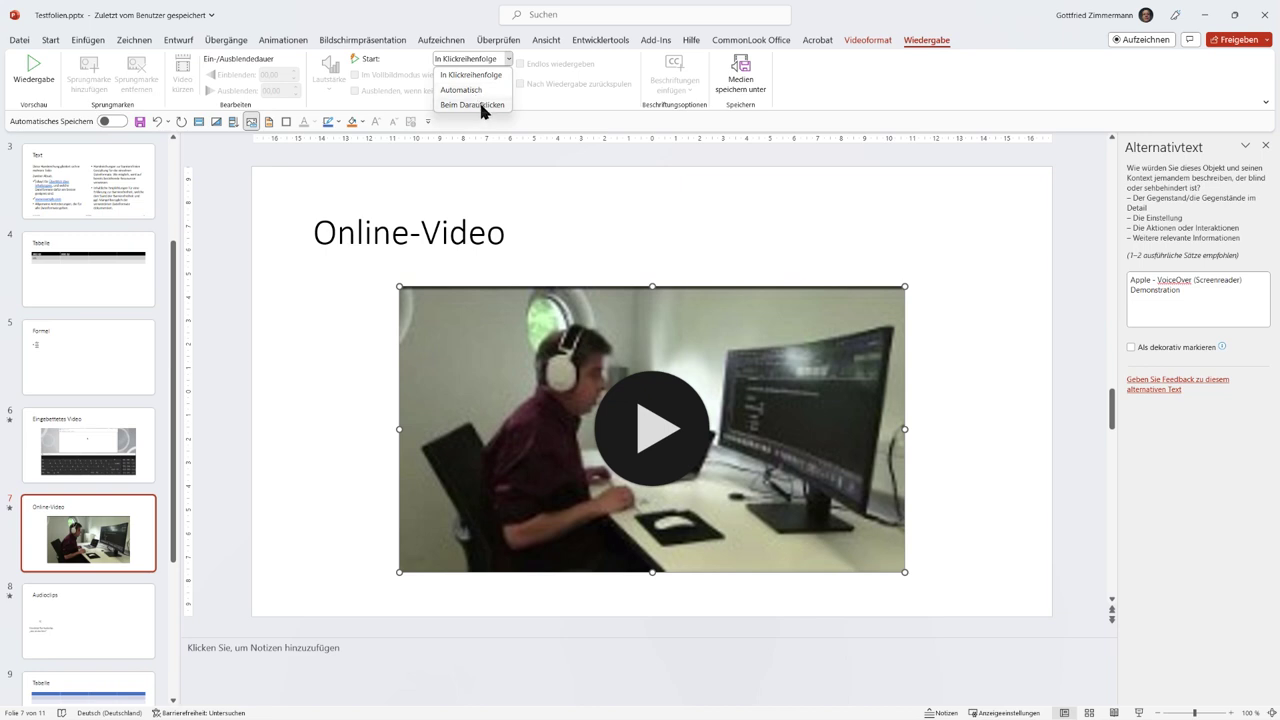
left_click(469, 28)
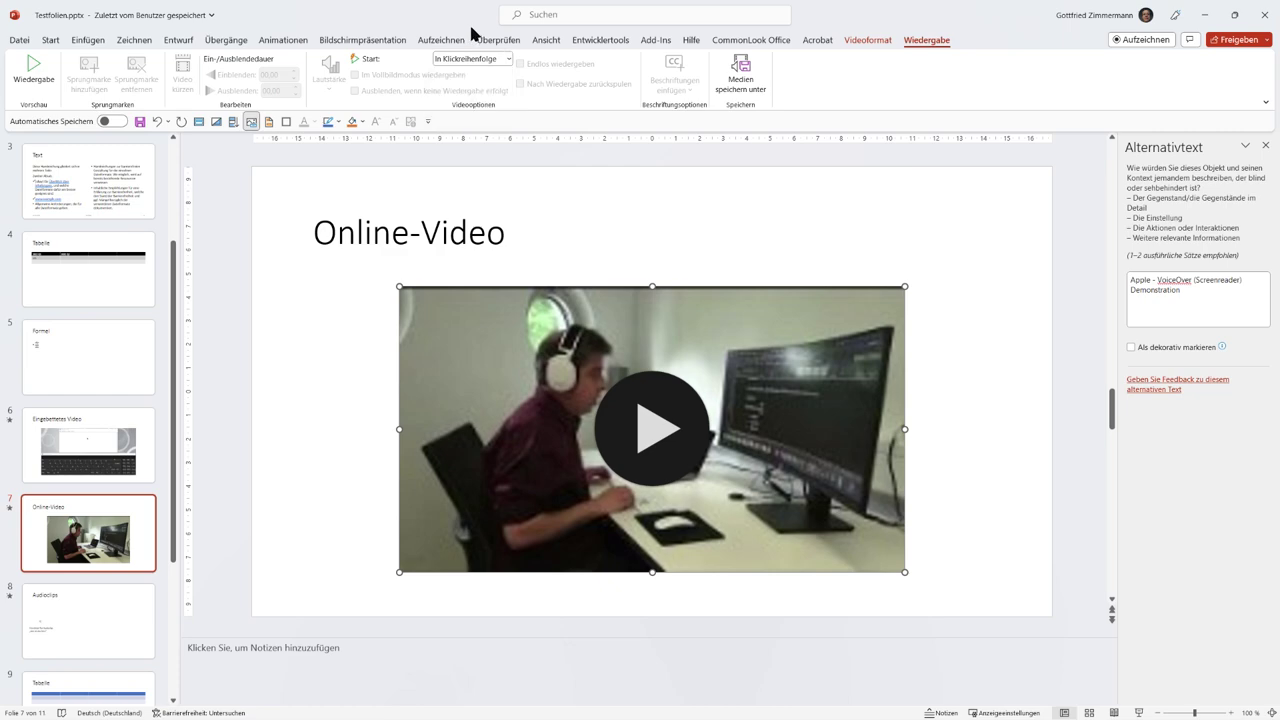
Step: Select Word's A1 audio-transcript row side by side, then maximize PowerPoint and deselect the video
key("super+Right")
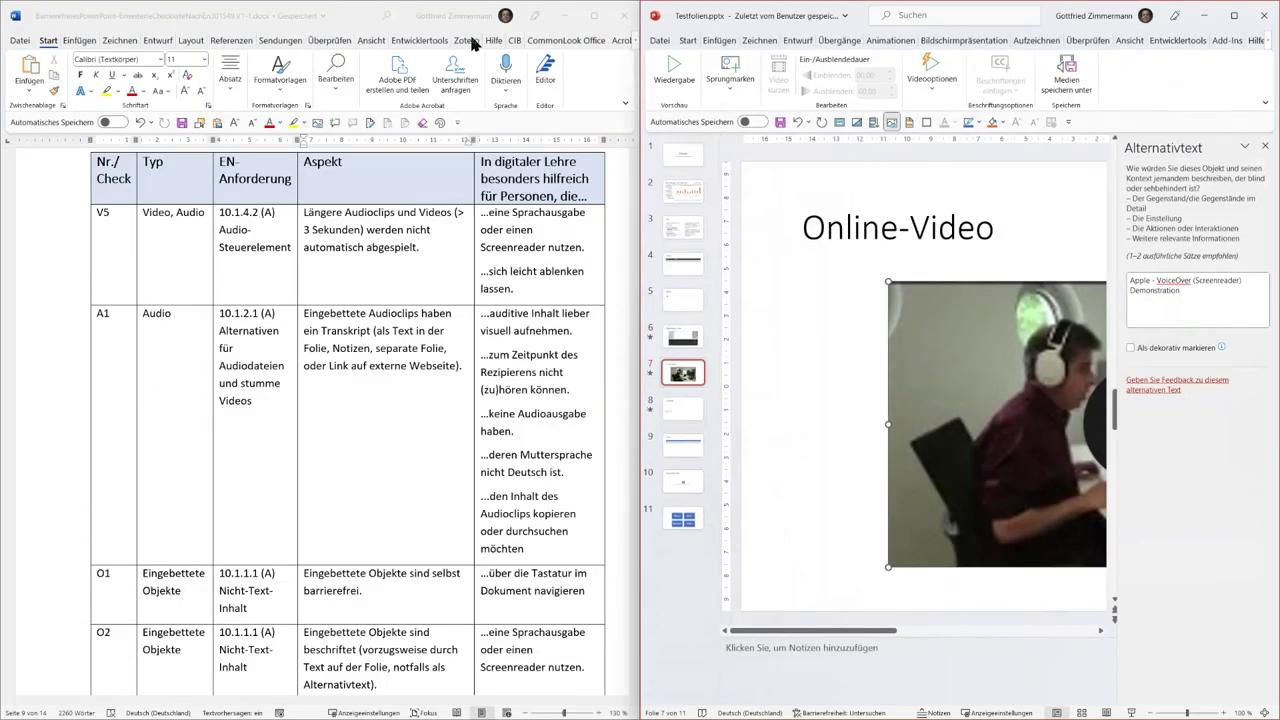
left_click(473, 44)
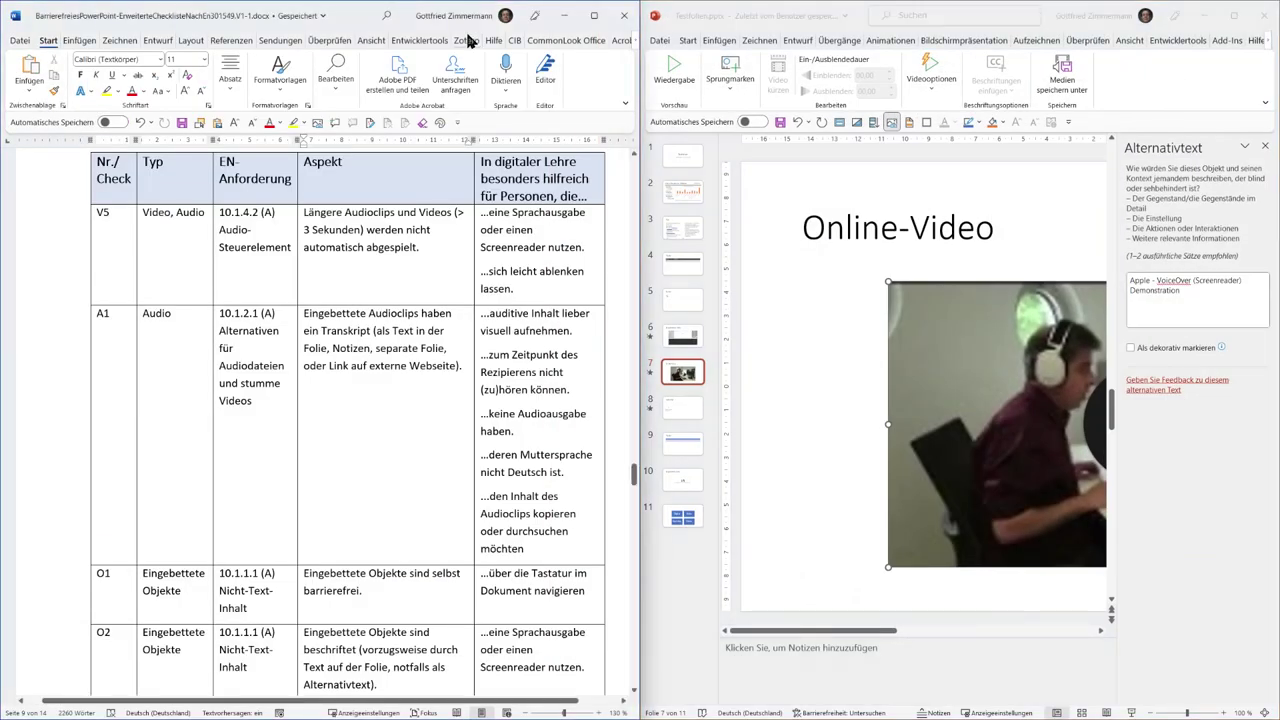
left_click(65, 362)
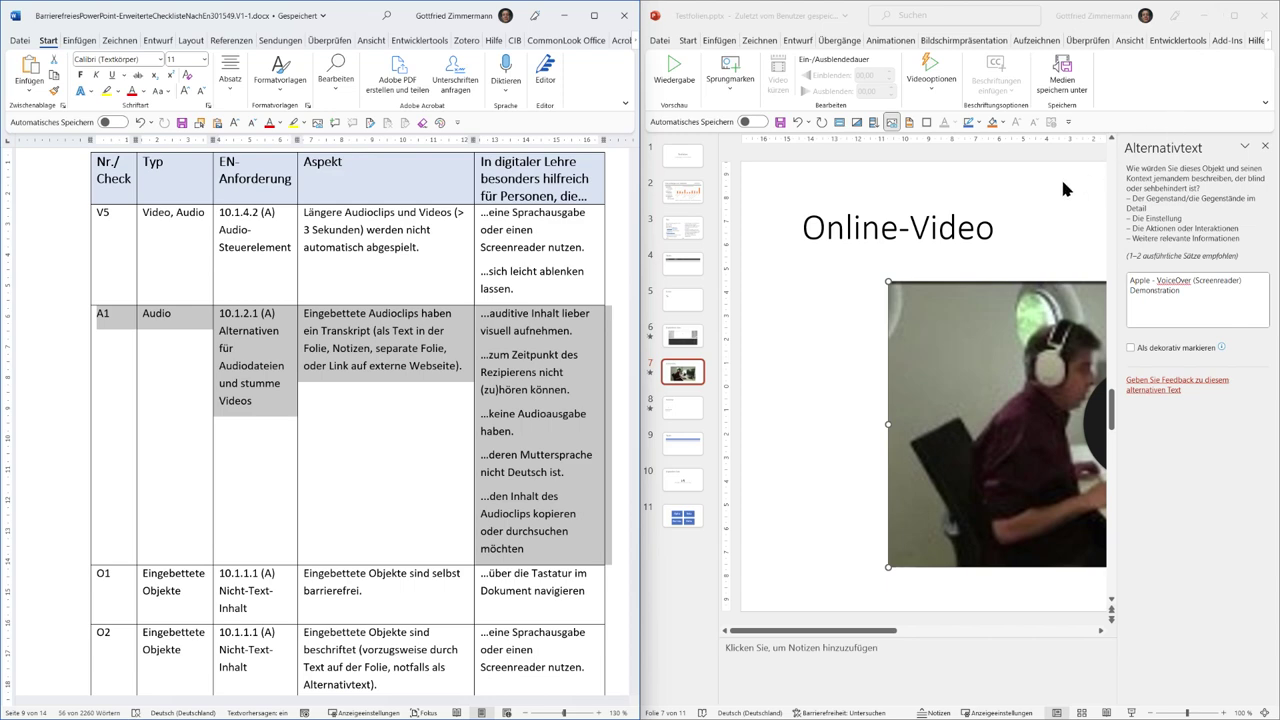
left_click(1017, 149)
key("super+Up")
left_click(70, 487)
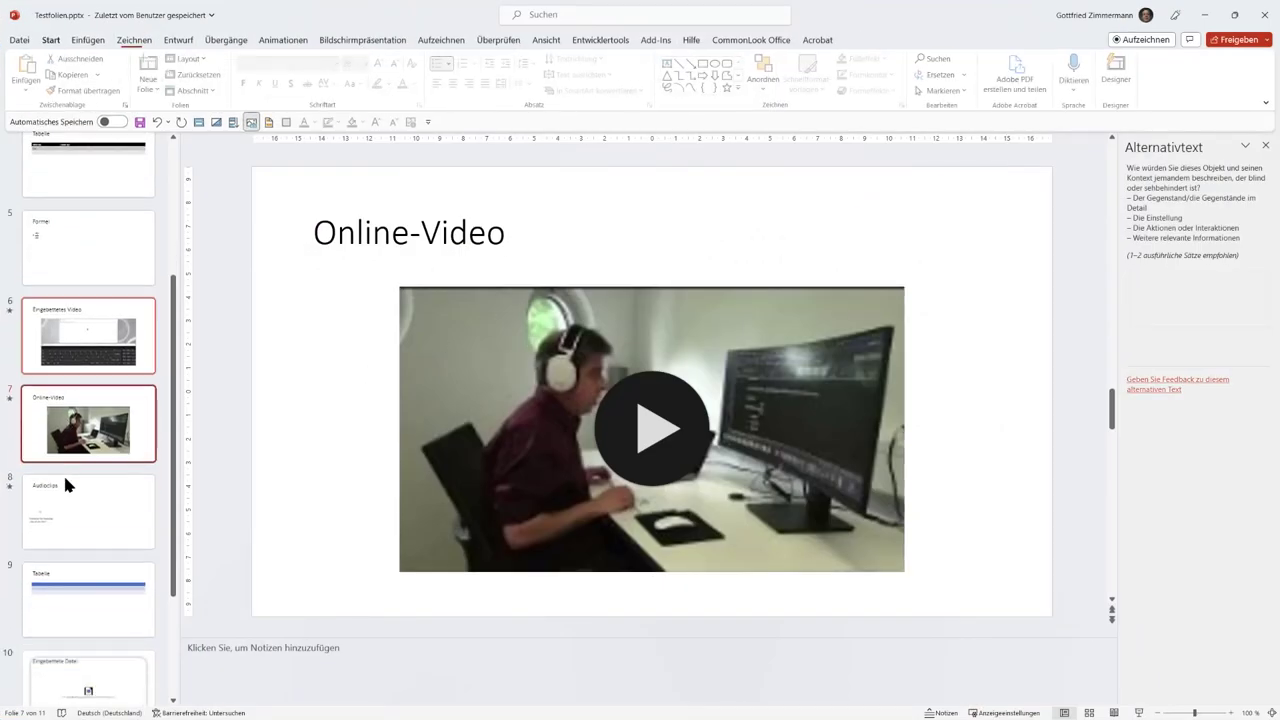
Step: Go to slide 8 'Audioclips' and play its audio clip, transcript 'Das ist ein Test.'
left_click(66, 547)
mouse_move(359, 392)
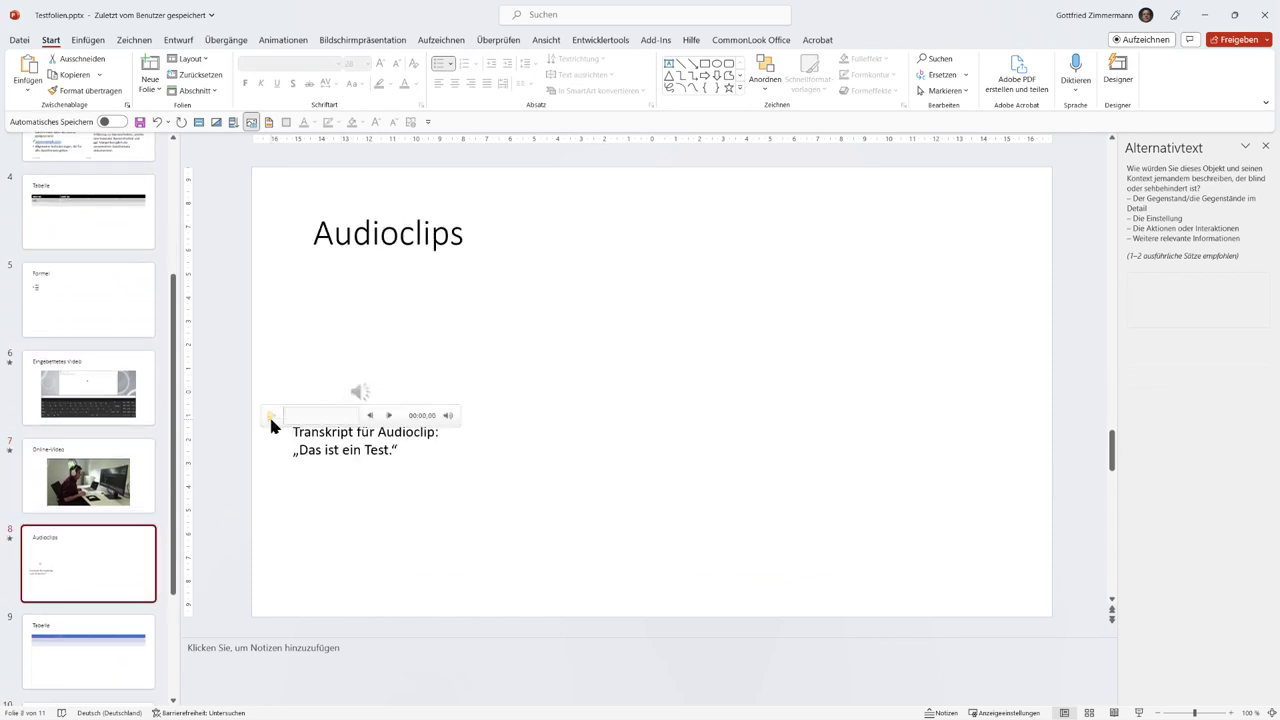
left_click(270, 415)
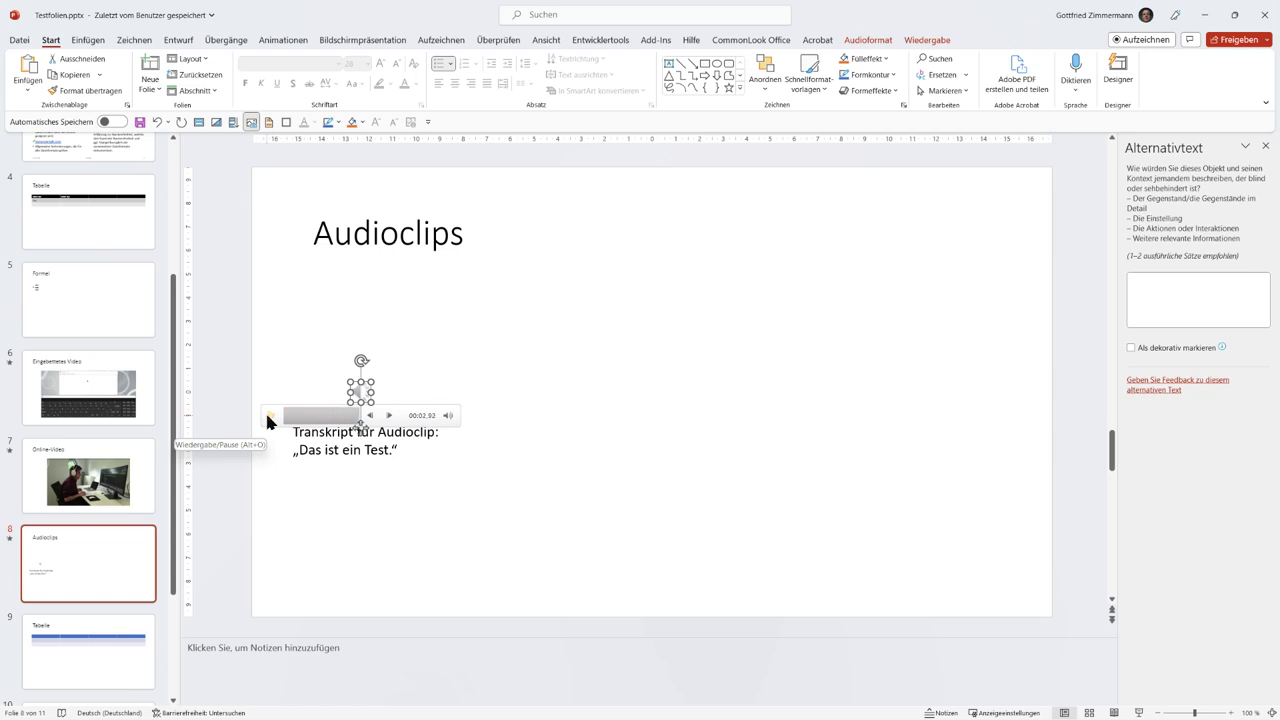
left_click(263, 380)
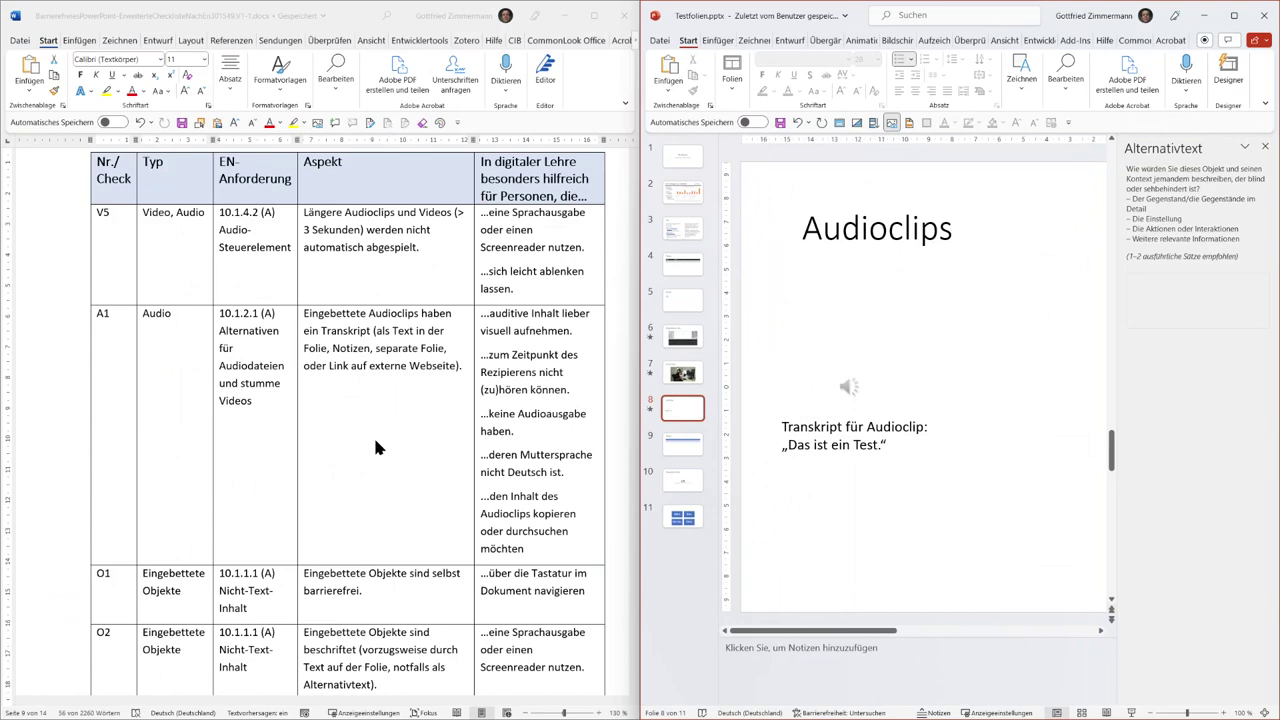
Step: Review Word checklist rows O1 and O2 on embedded objects, then maximize PowerPoint with Win+Up
left_click(375, 448)
scroll(310, 490, "down", 3)
scroll(309, 487, "down", 1)
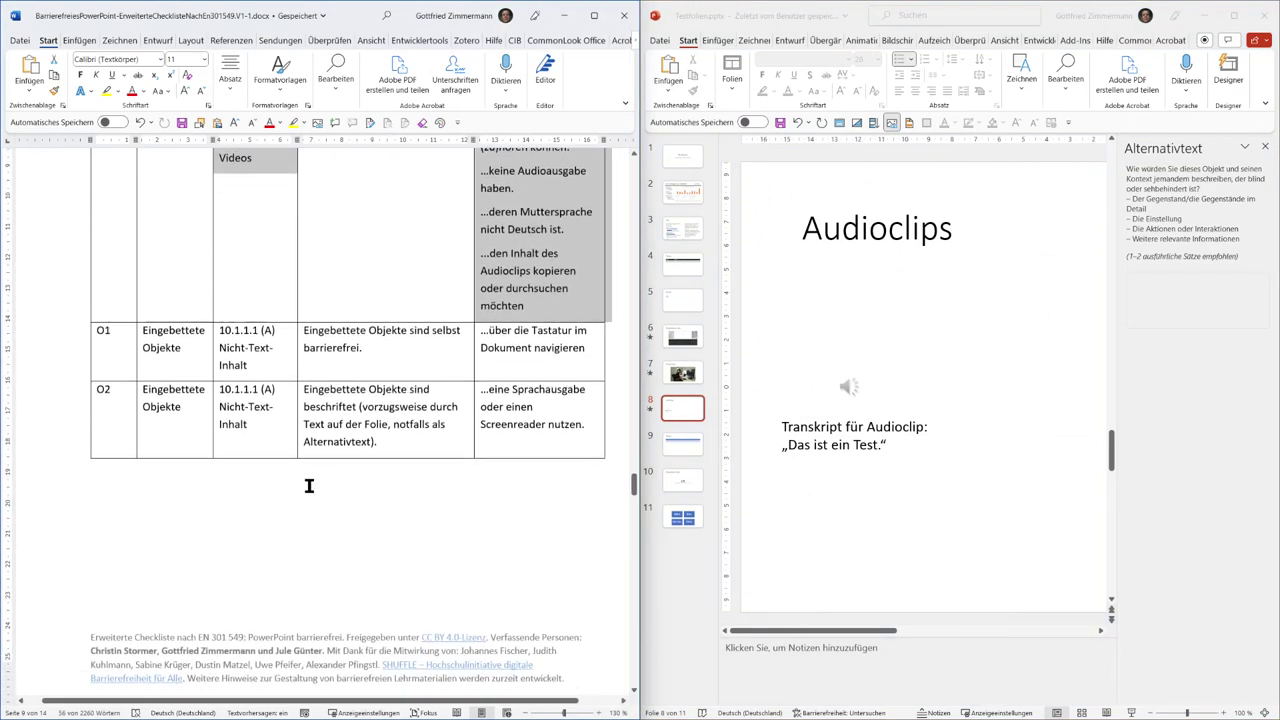
left_click(58, 362)
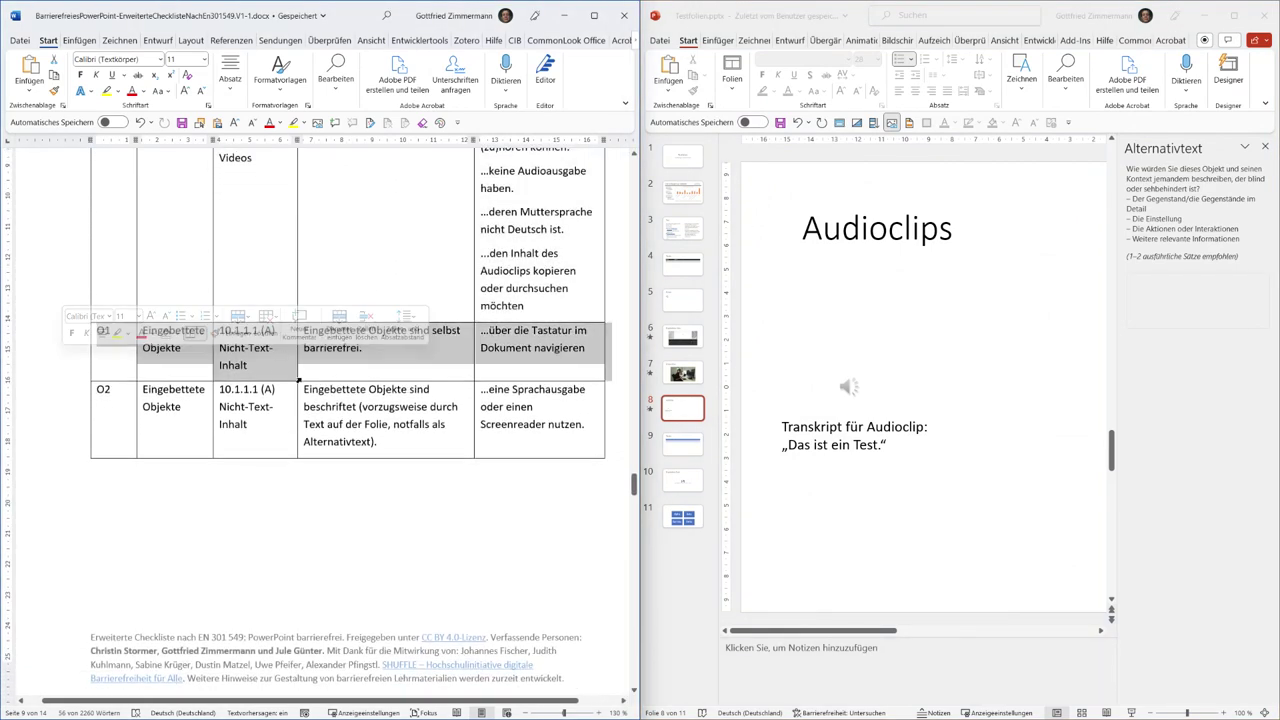
left_click(348, 368)
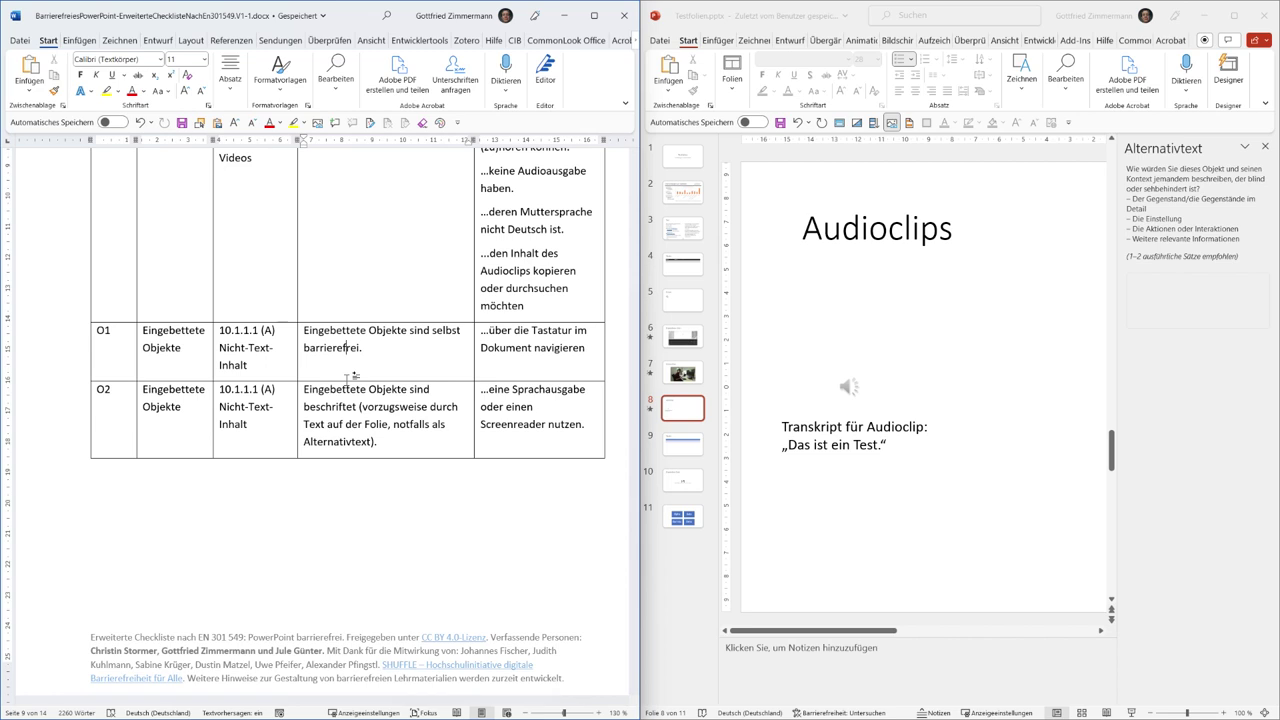
left_click(347, 381)
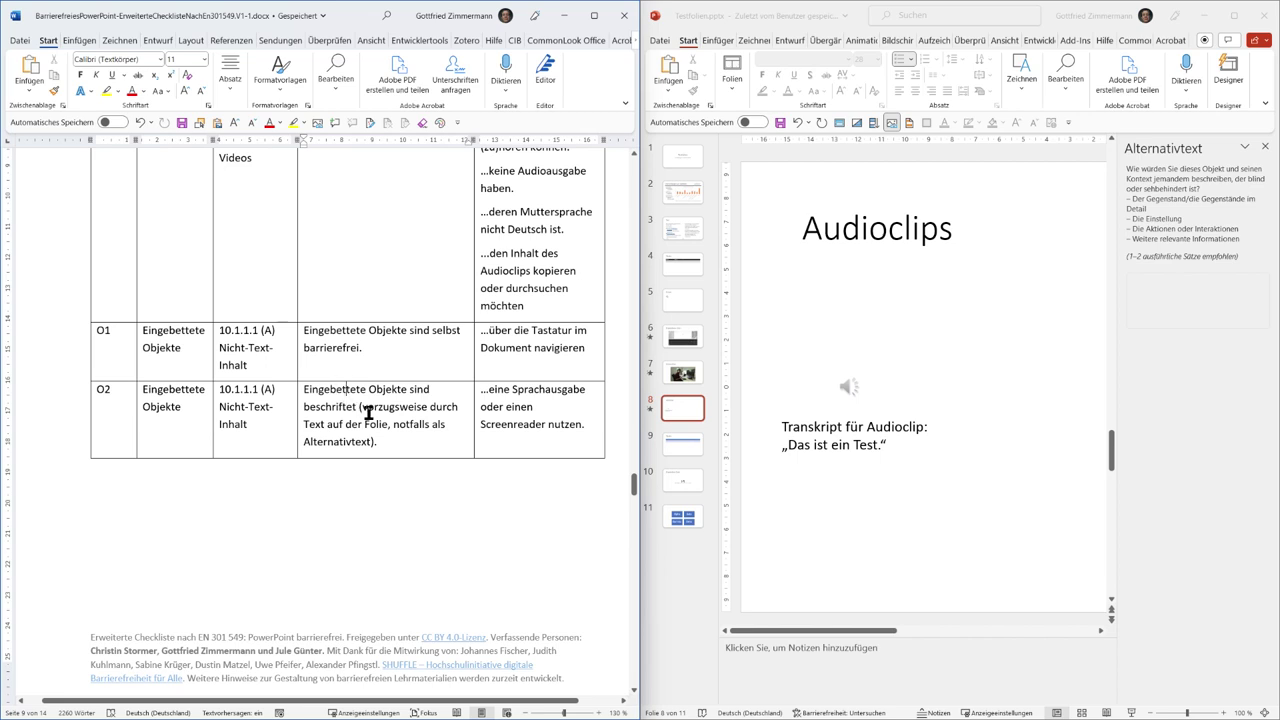
scroll(368, 424, "down", 1)
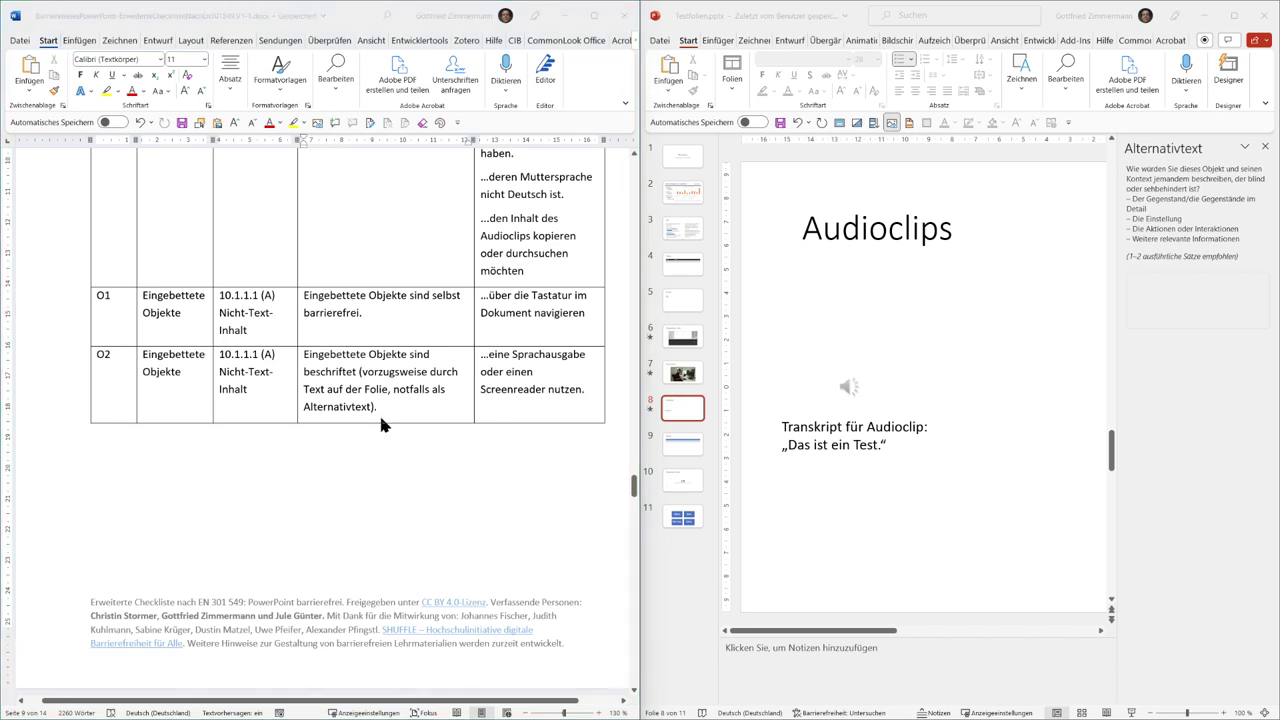
key("super+Up")
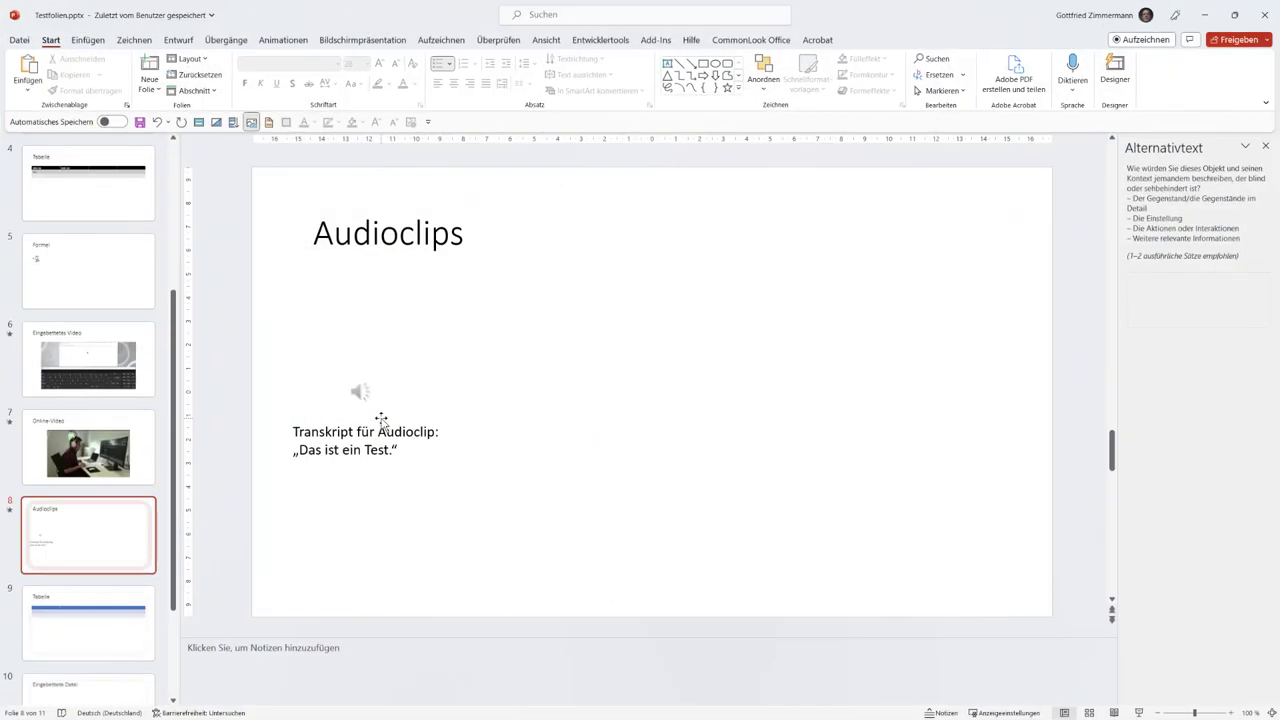
Step: Confirm slide 10's embedded PNG keeps its alt text 'Eingebettete Datei: Screenshot_20230210_181931.png', then return to Word
scroll(62, 551, "down", 2)
scroll(61, 552, "down", 1)
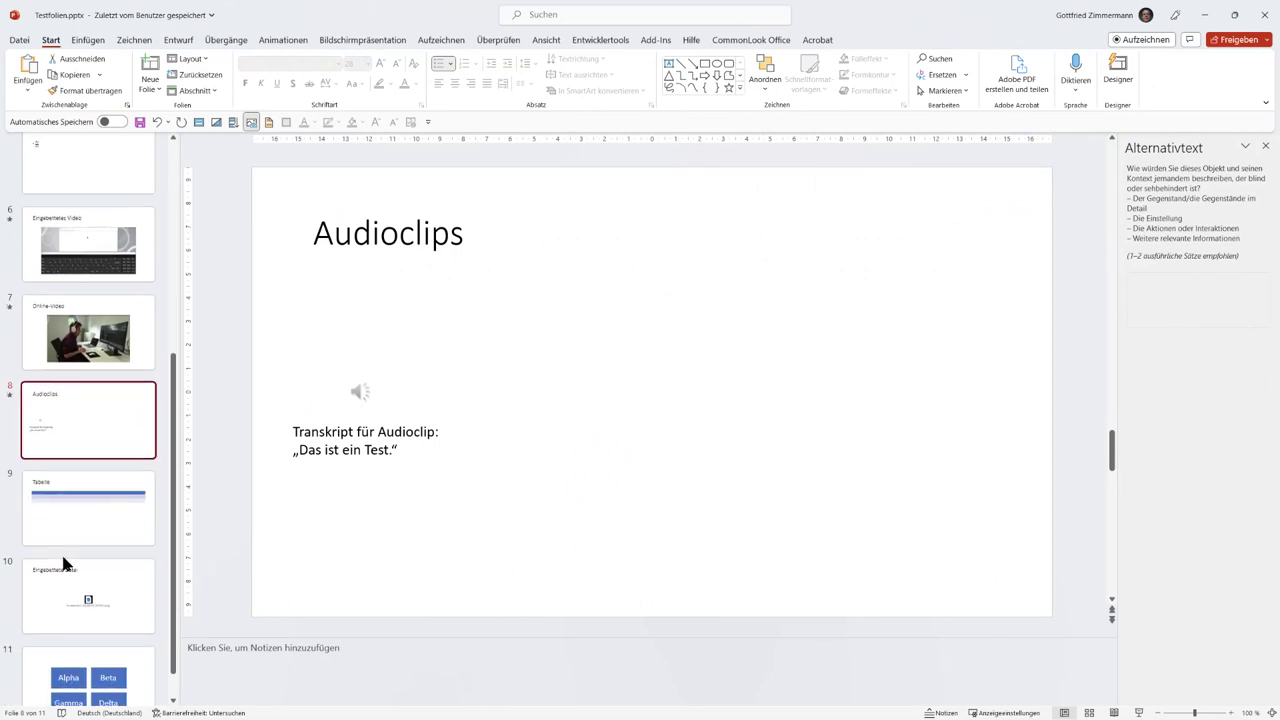
left_click(70, 574)
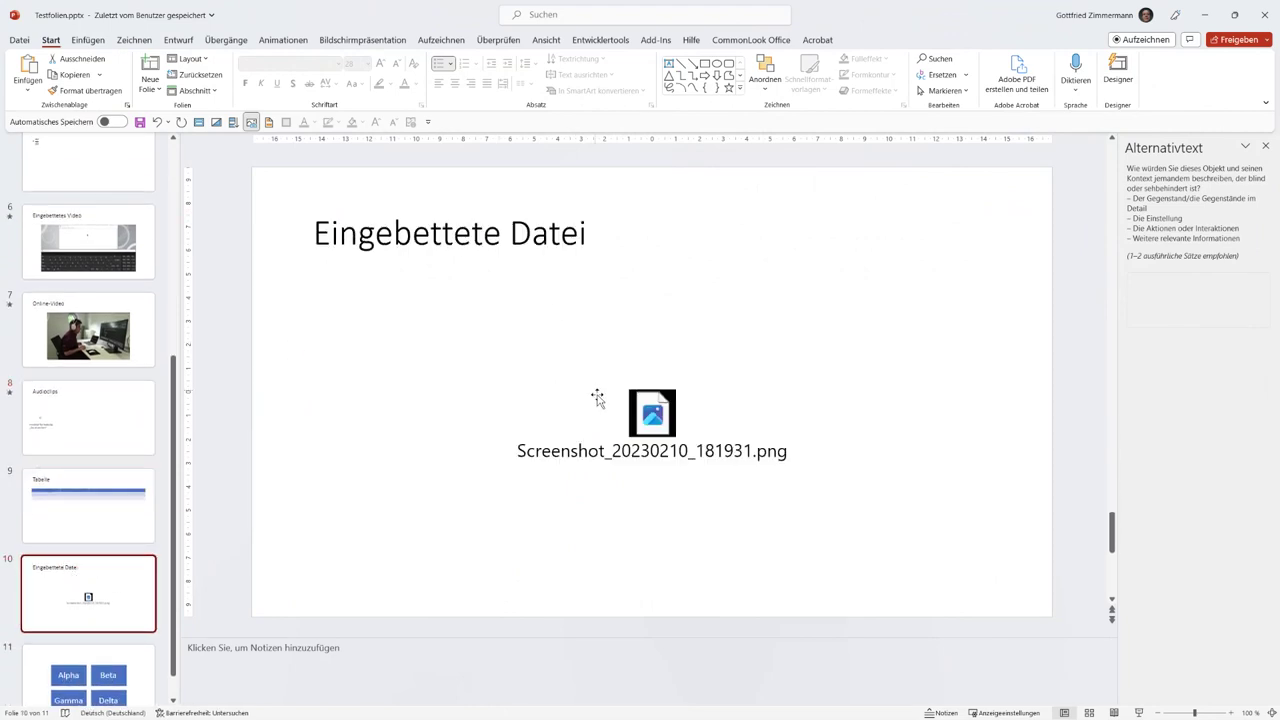
left_click(660, 425)
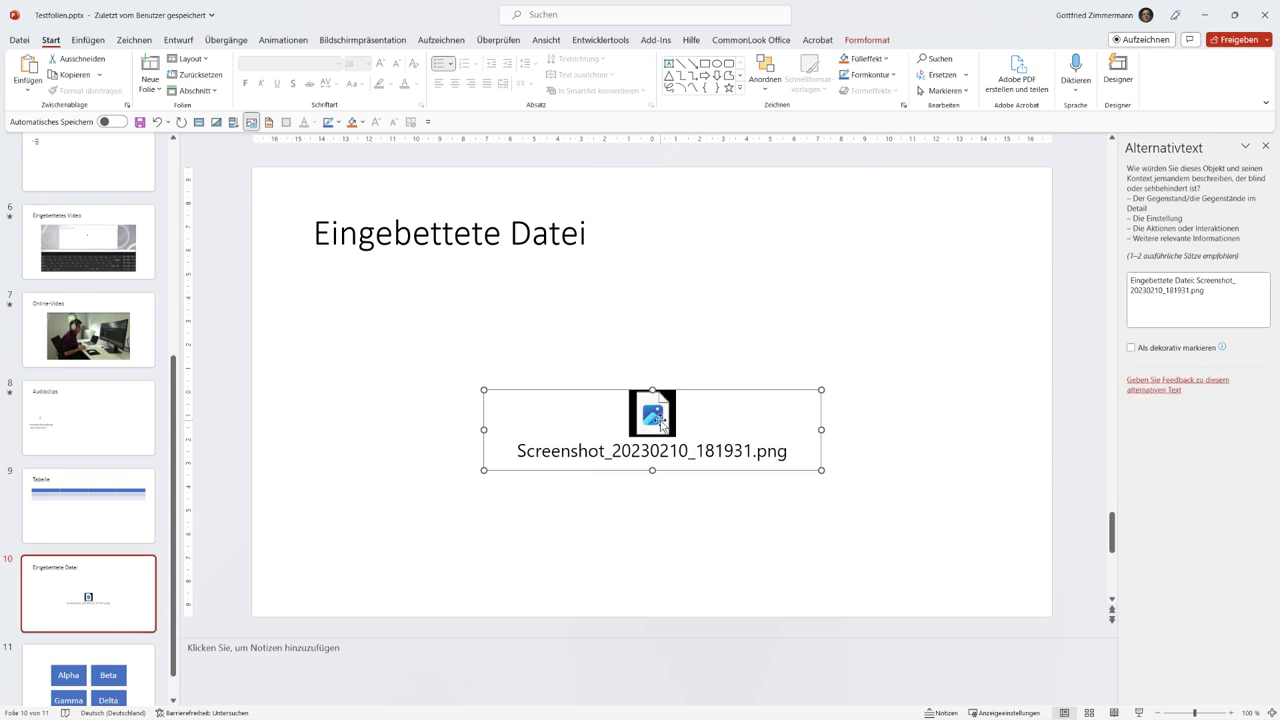
left_click(1190, 283)
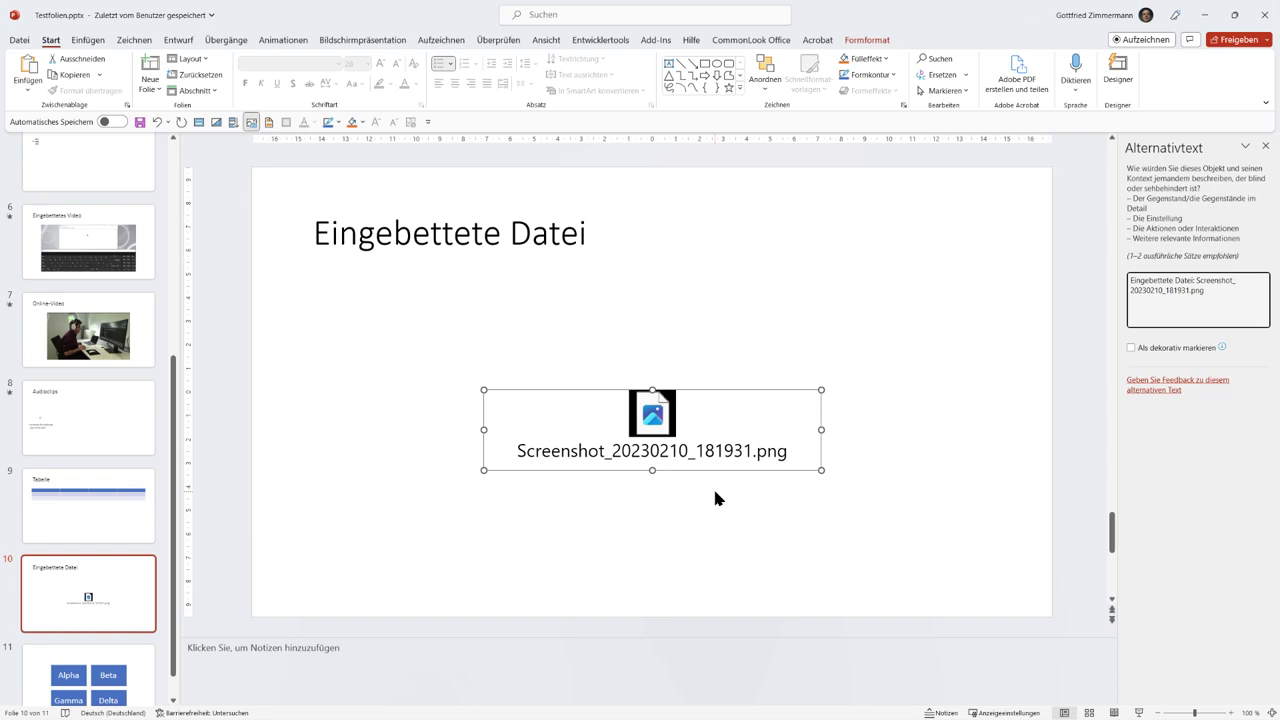
key("alt+Tab")
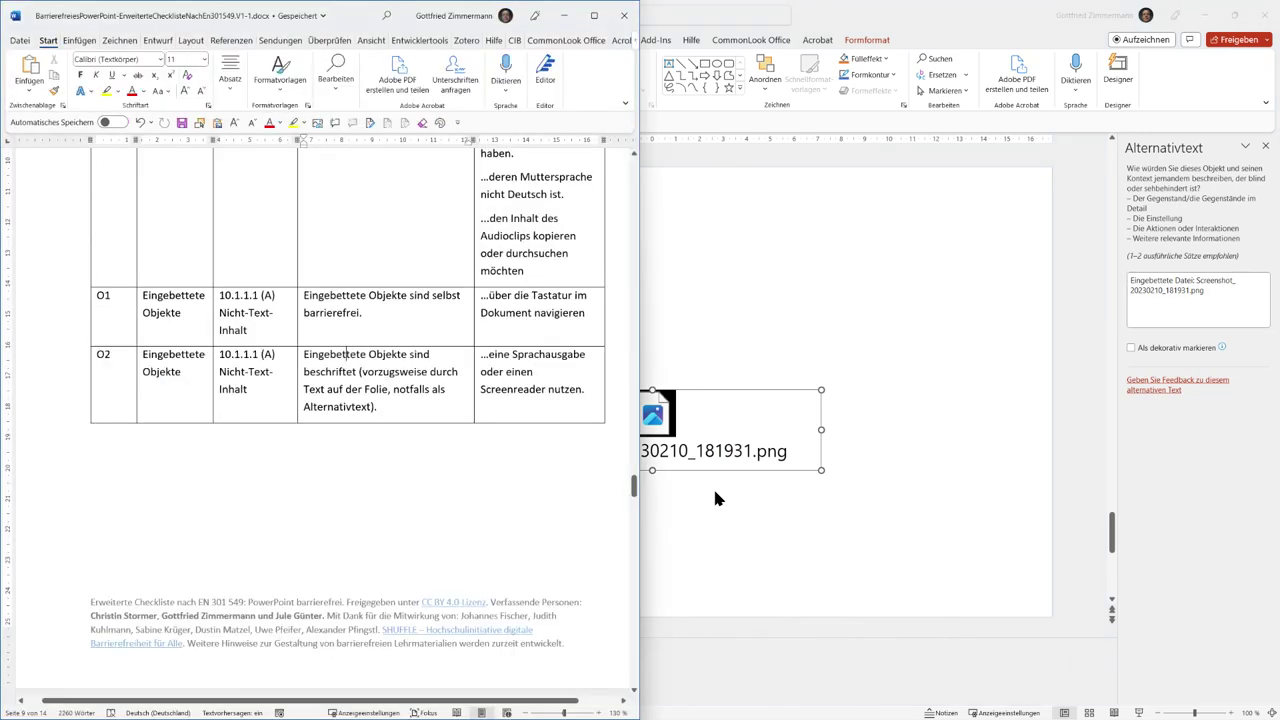
Step: Review rows E-D1 and E-D2 of the Empfehlungen table on page 10, then return to PowerPoint
scroll(440, 430, "down", 5)
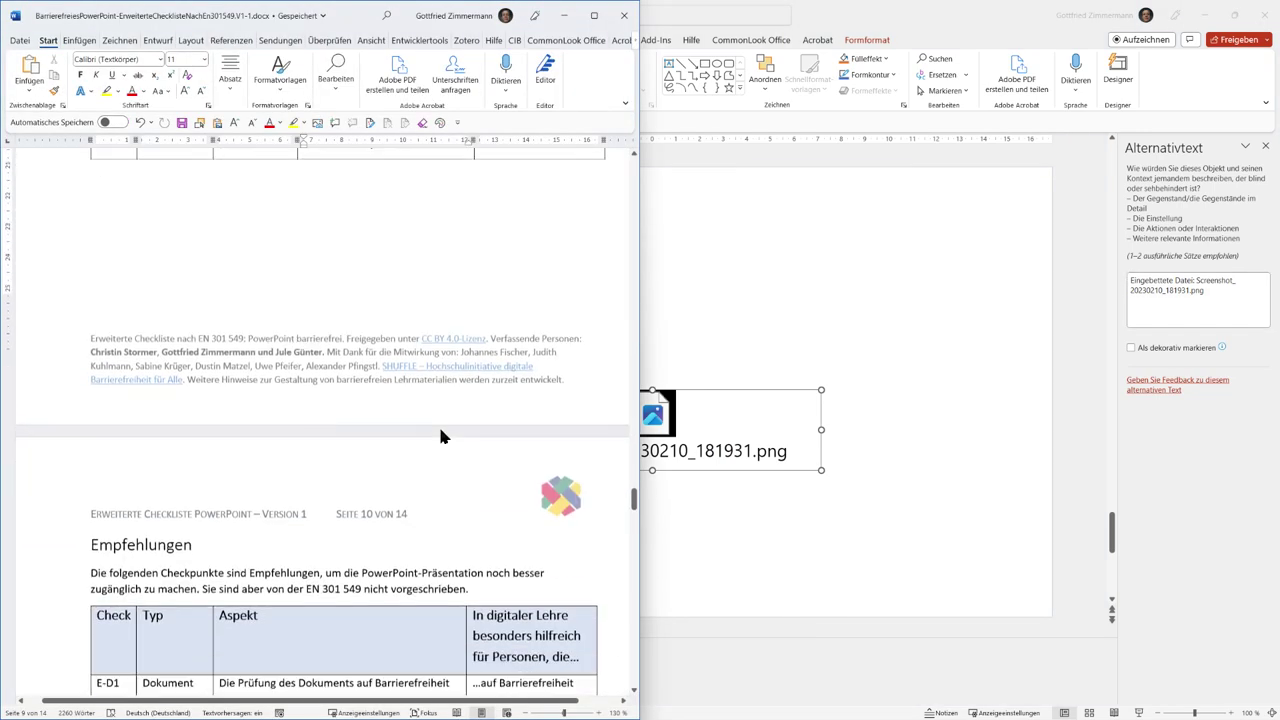
scroll(440, 430, "up", 2)
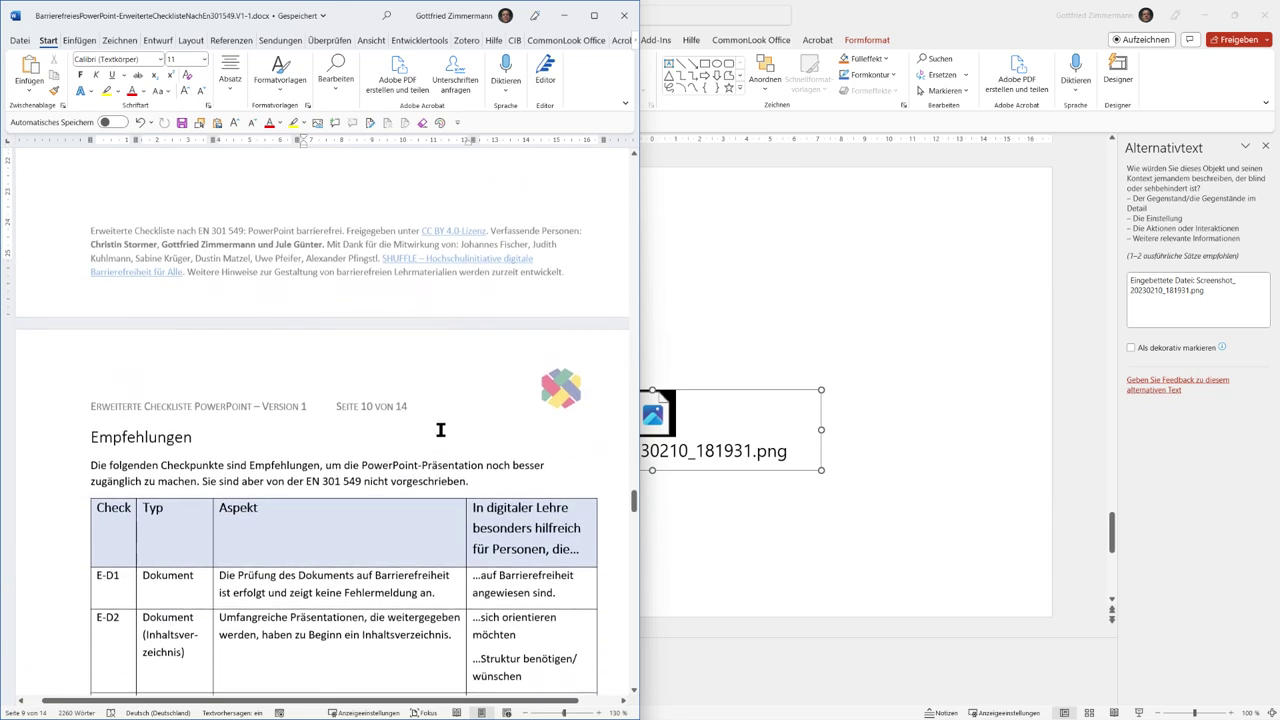
scroll(440, 430, "up", 2)
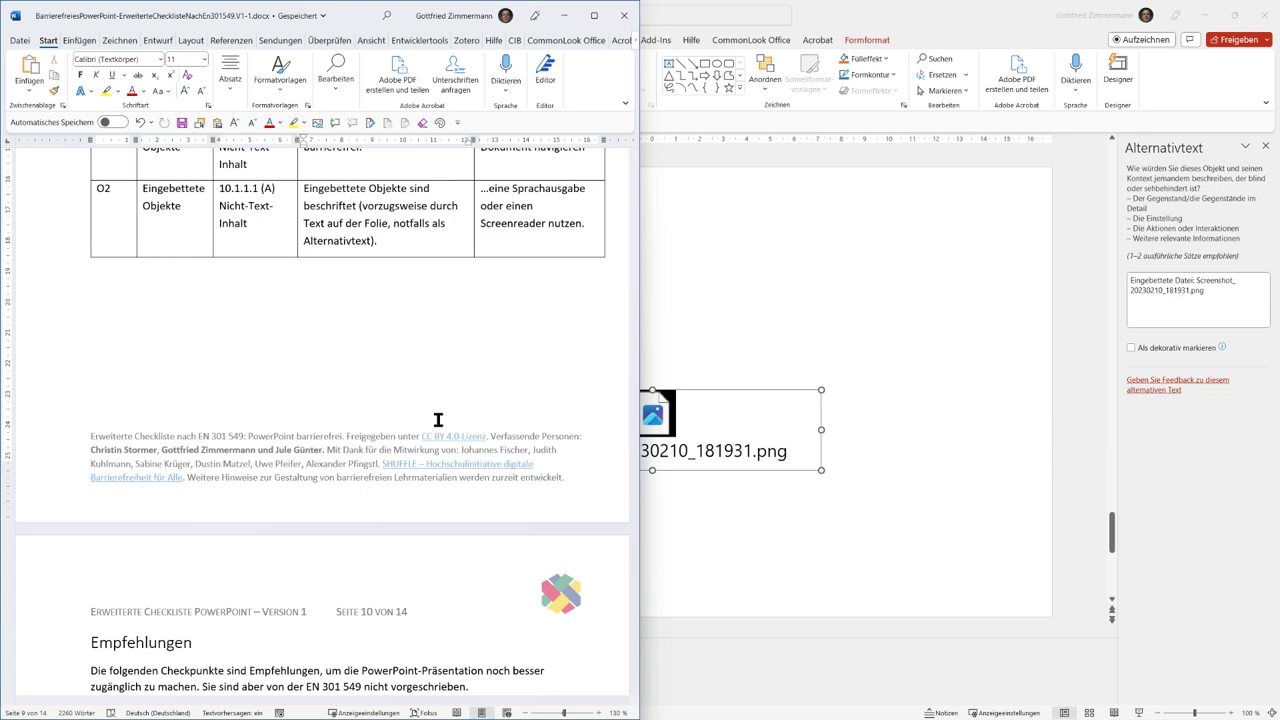
scroll(437, 419, "down", 1)
scroll(437, 419, "down", 2)
scroll(437, 419, "down", 3)
scroll(436, 418, "down", 2)
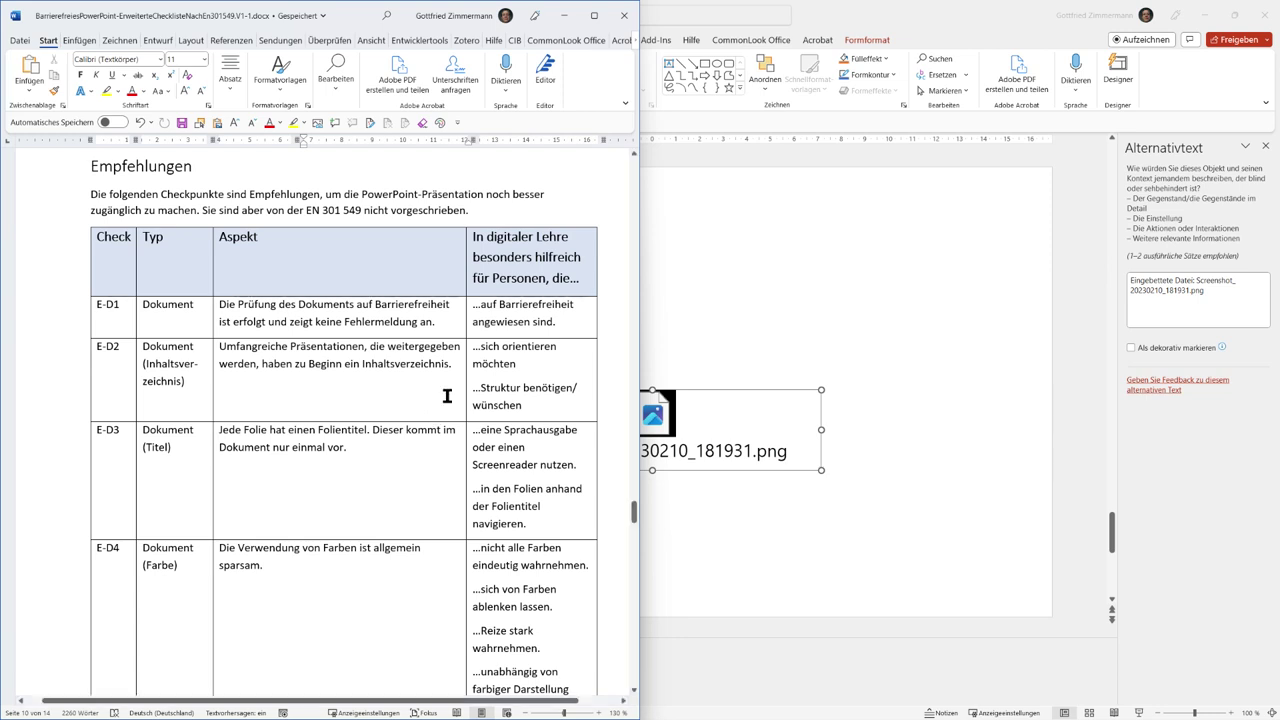
left_click(61, 329)
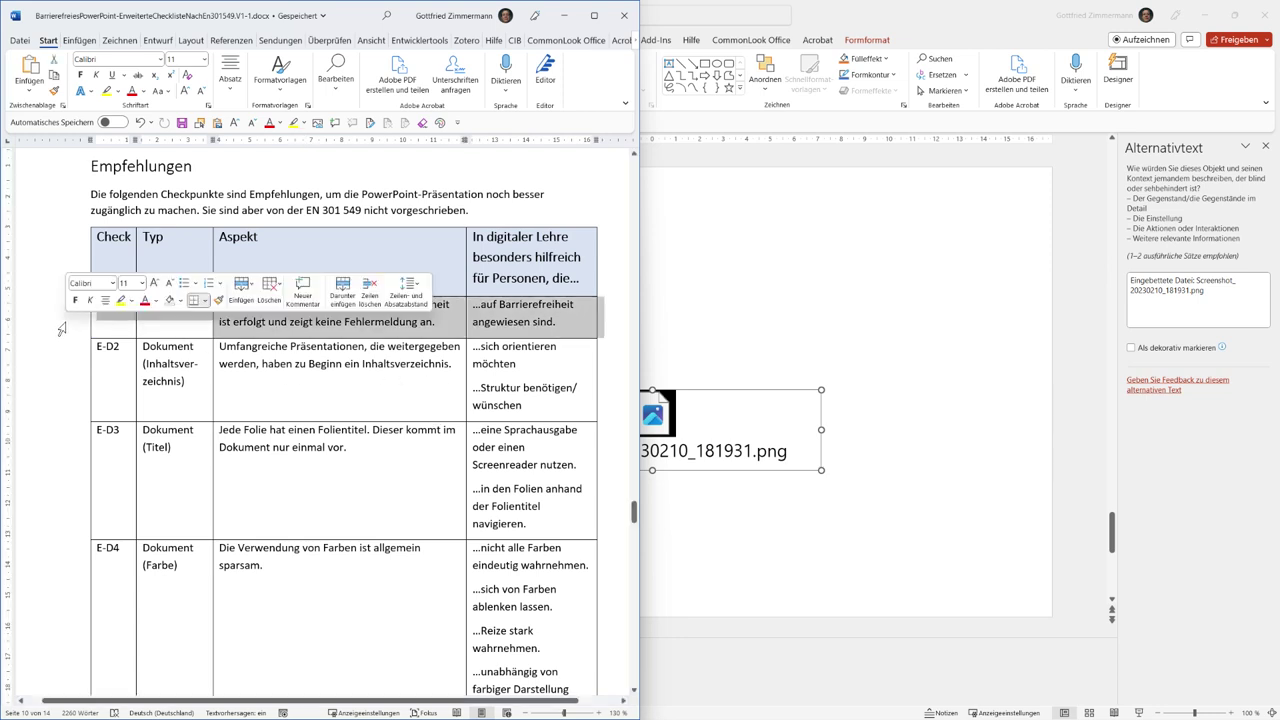
left_click(130, 363)
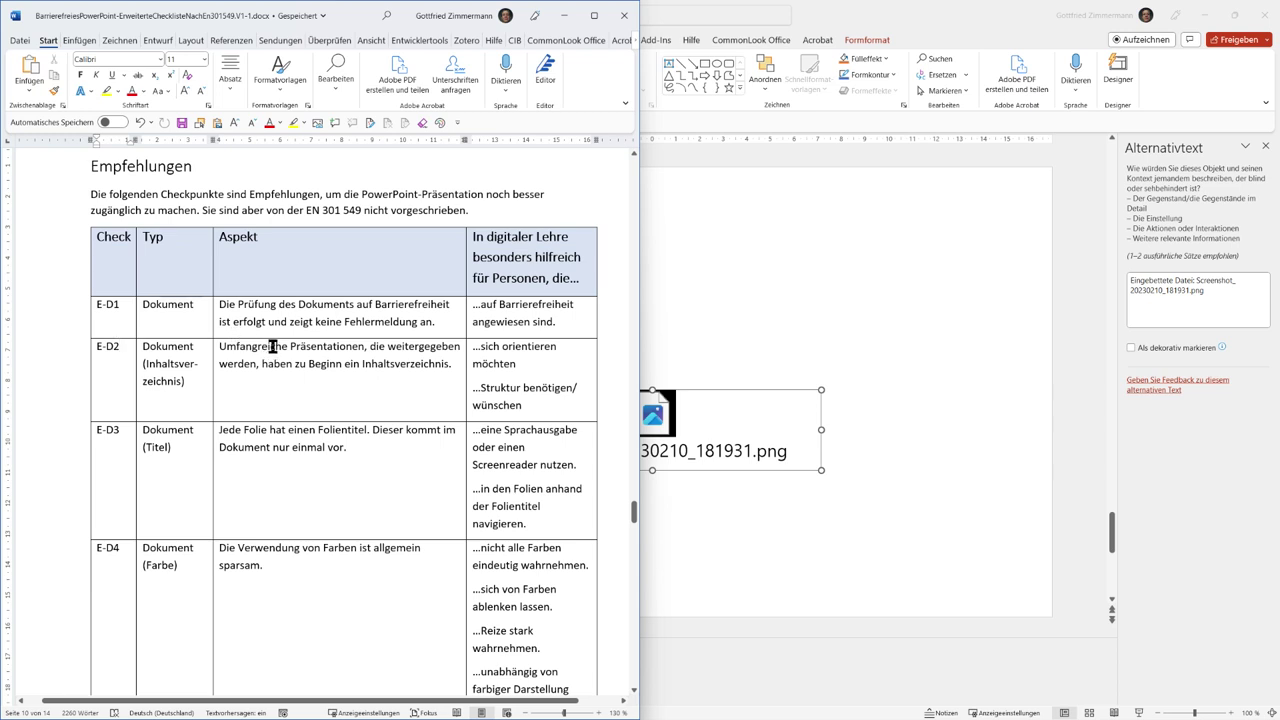
key("alt+Tab")
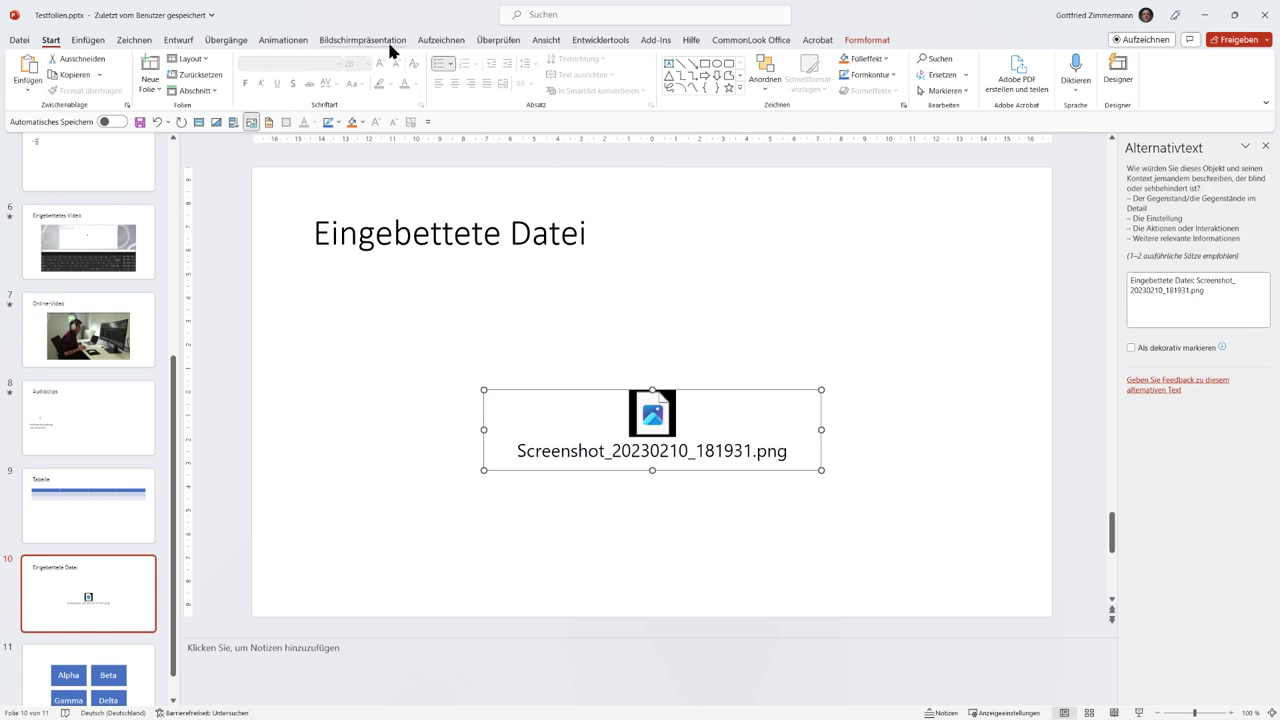
Step: Run Barrierefreiheit überprüfen from the Überprüfen tab
left_click(507, 44)
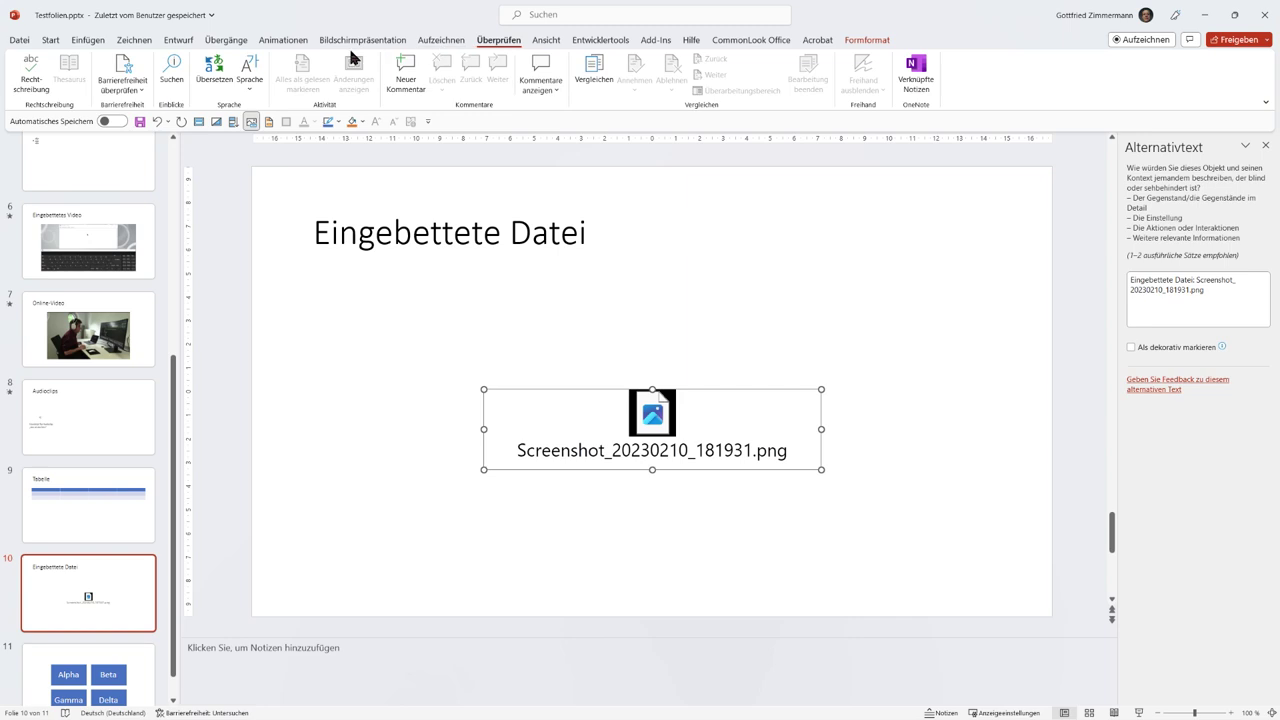
left_click(128, 93)
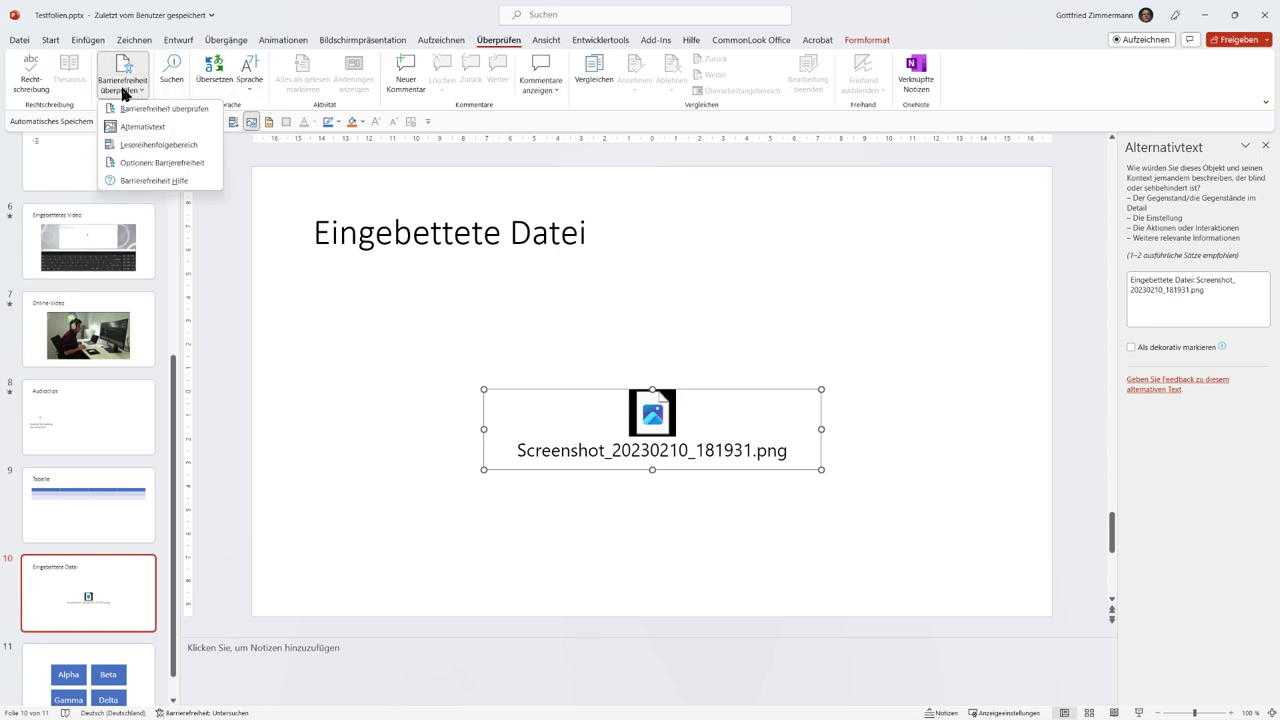
left_click(150, 109)
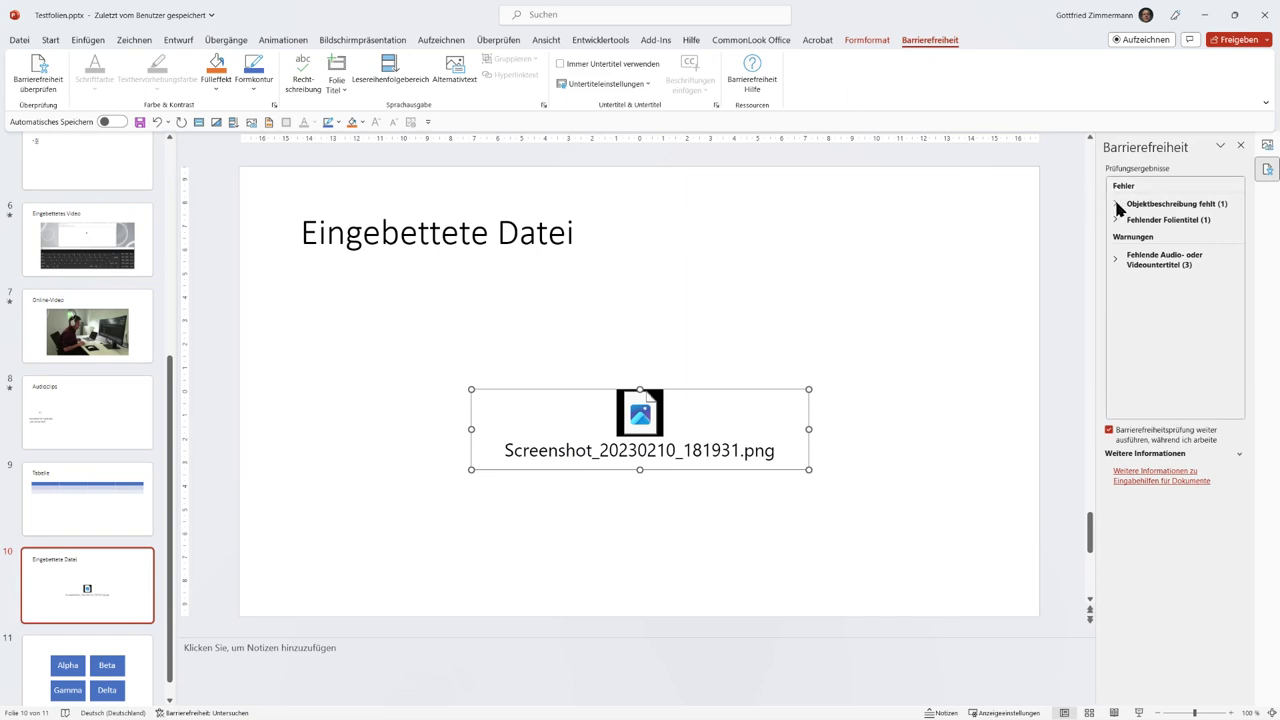
Step: Expand the missing description, missing title and caption findings, visiting slides 8, 7 and 6
left_click(1117, 205)
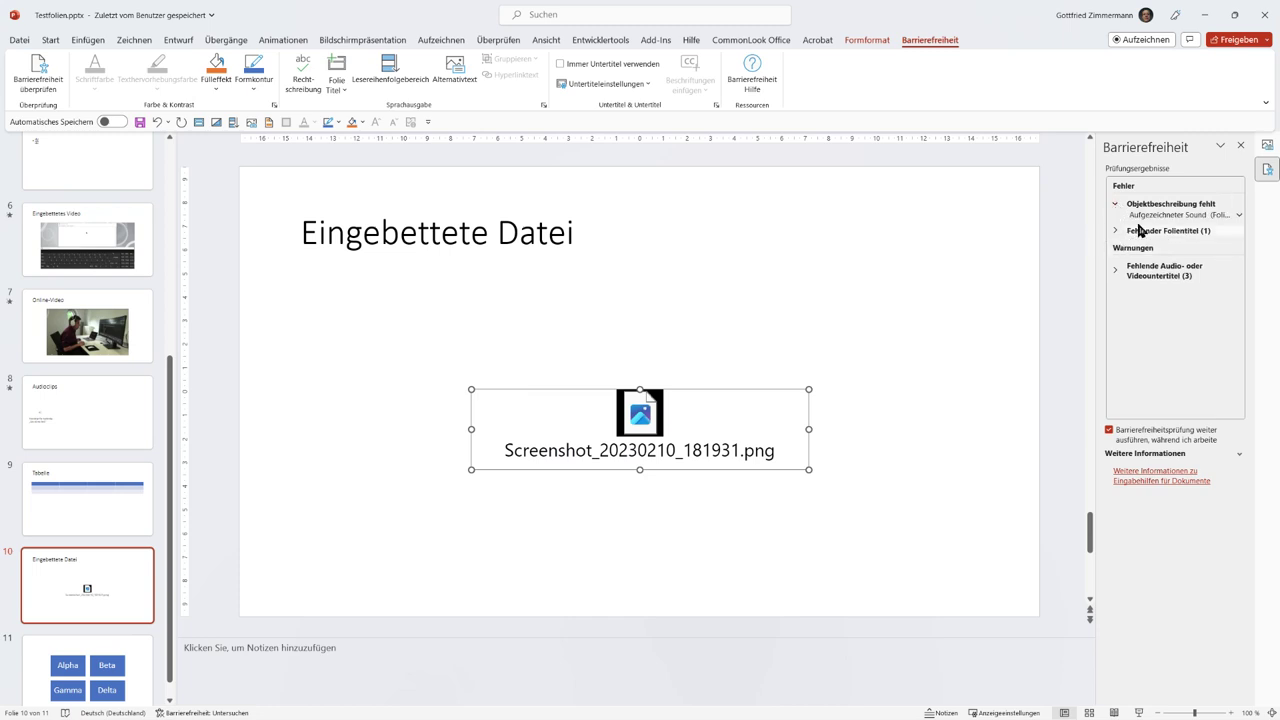
left_click(1147, 216)
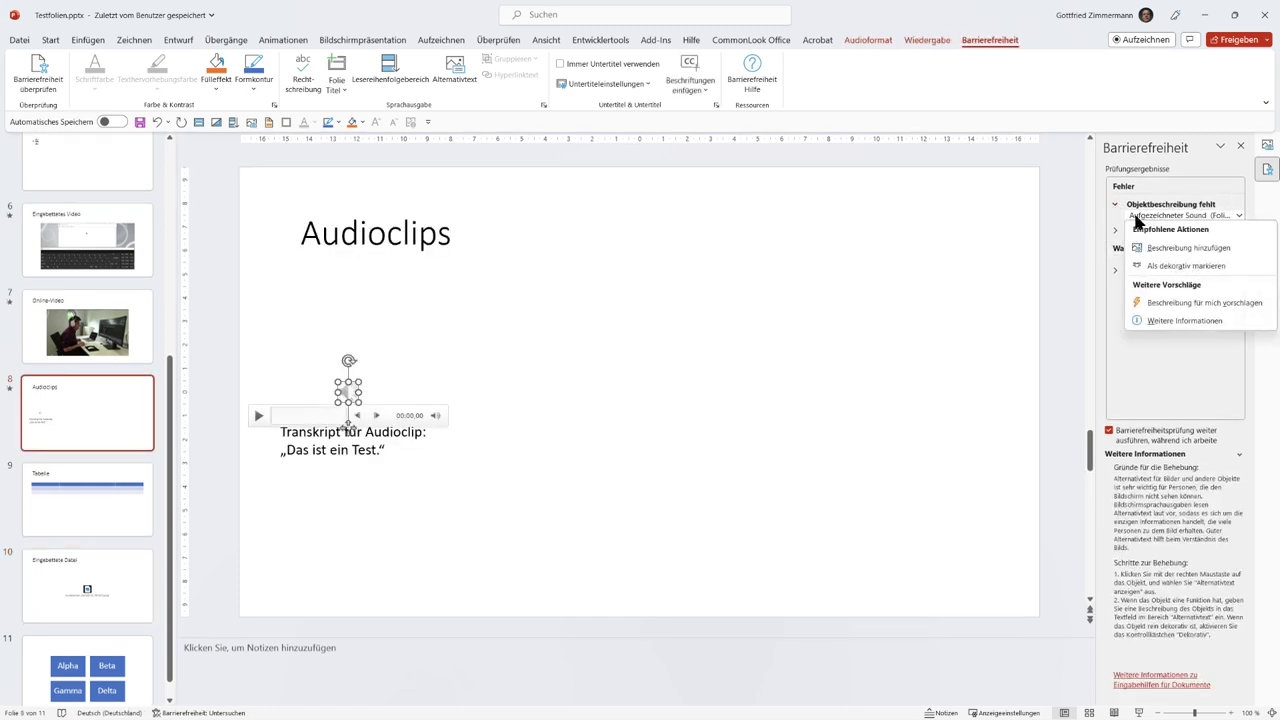
left_click(1113, 237)
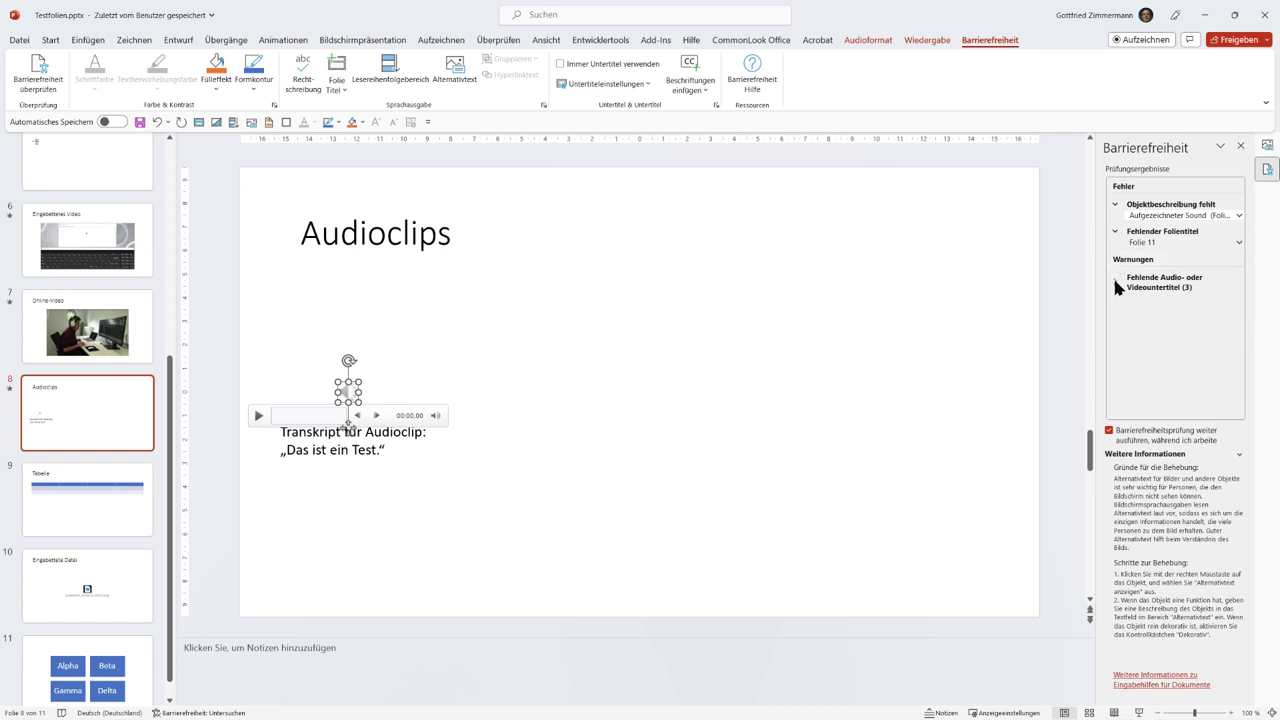
left_click(1115, 282)
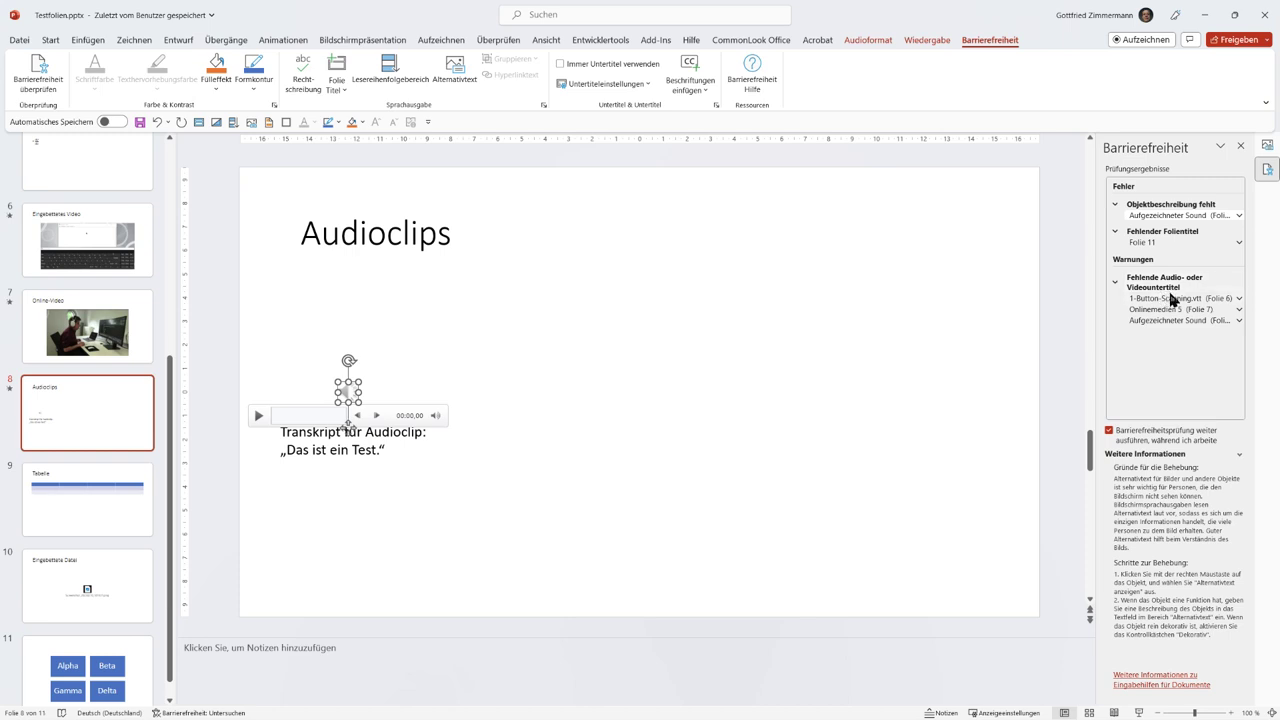
left_click(1172, 311)
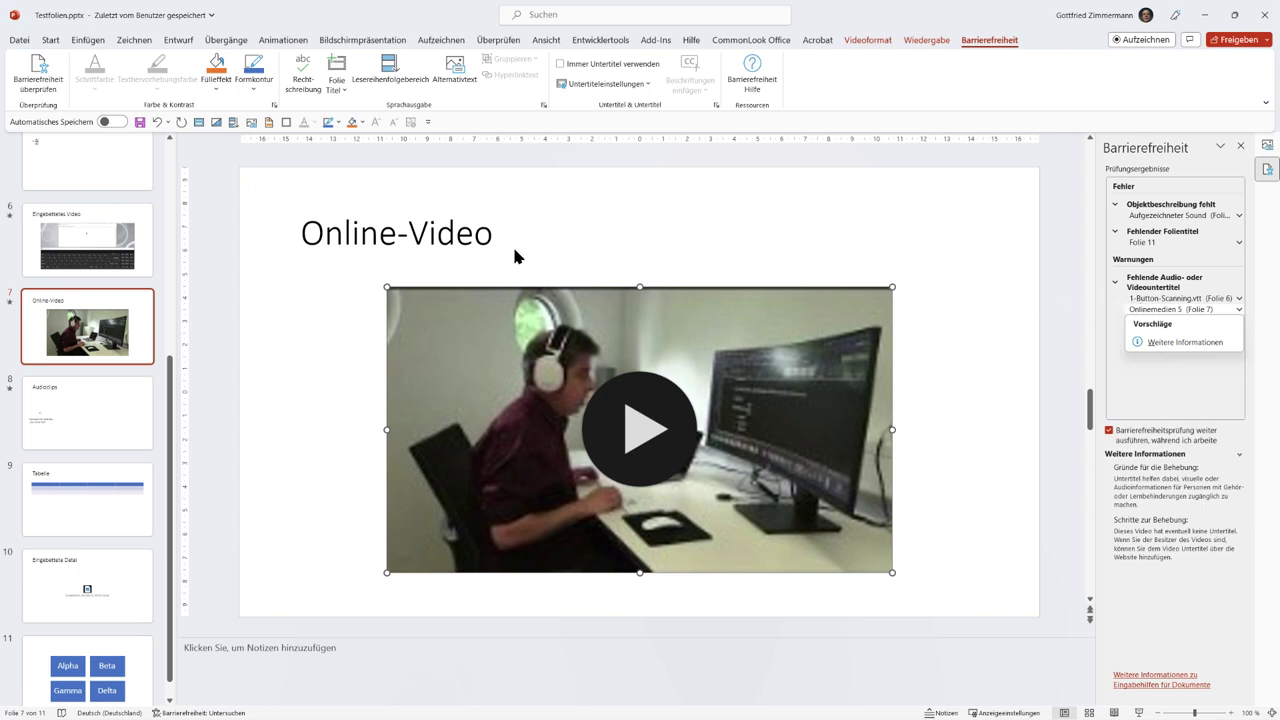
left_click(100, 238)
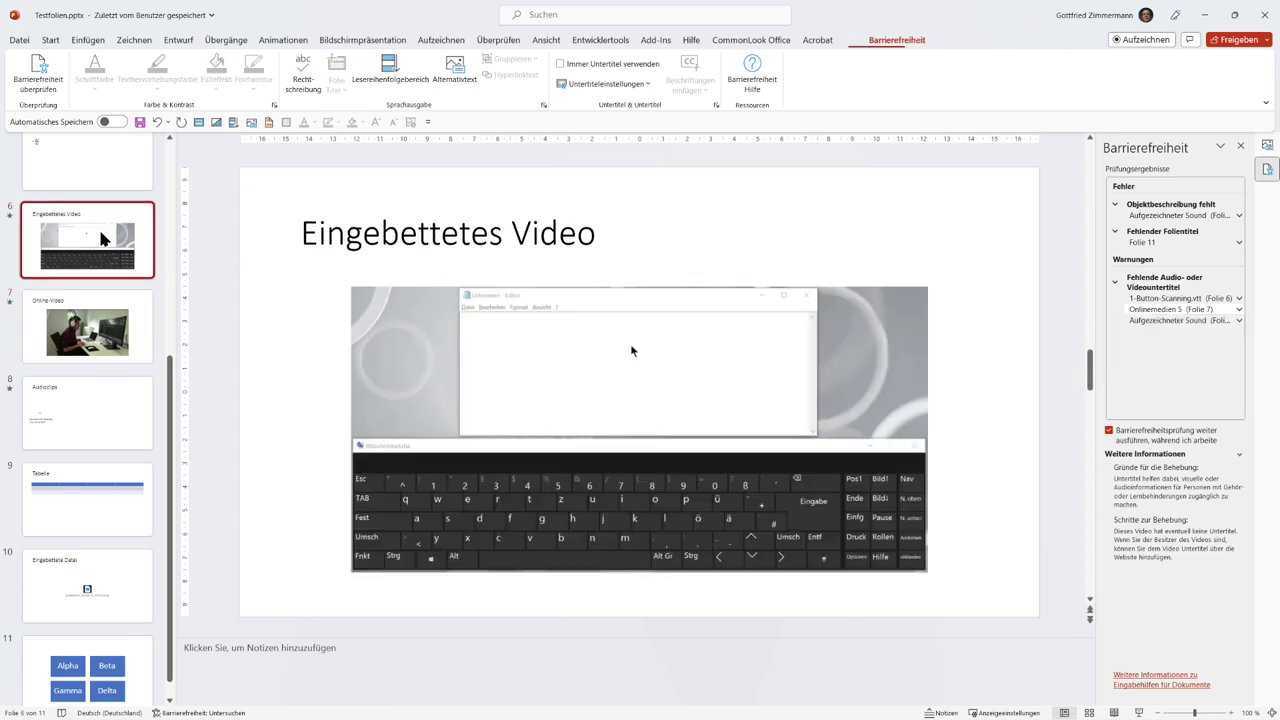
Step: Inspect the Beschriftungen einfügen options for slide 6's embedded video without inserting captions, then return to Word
left_click(690, 329)
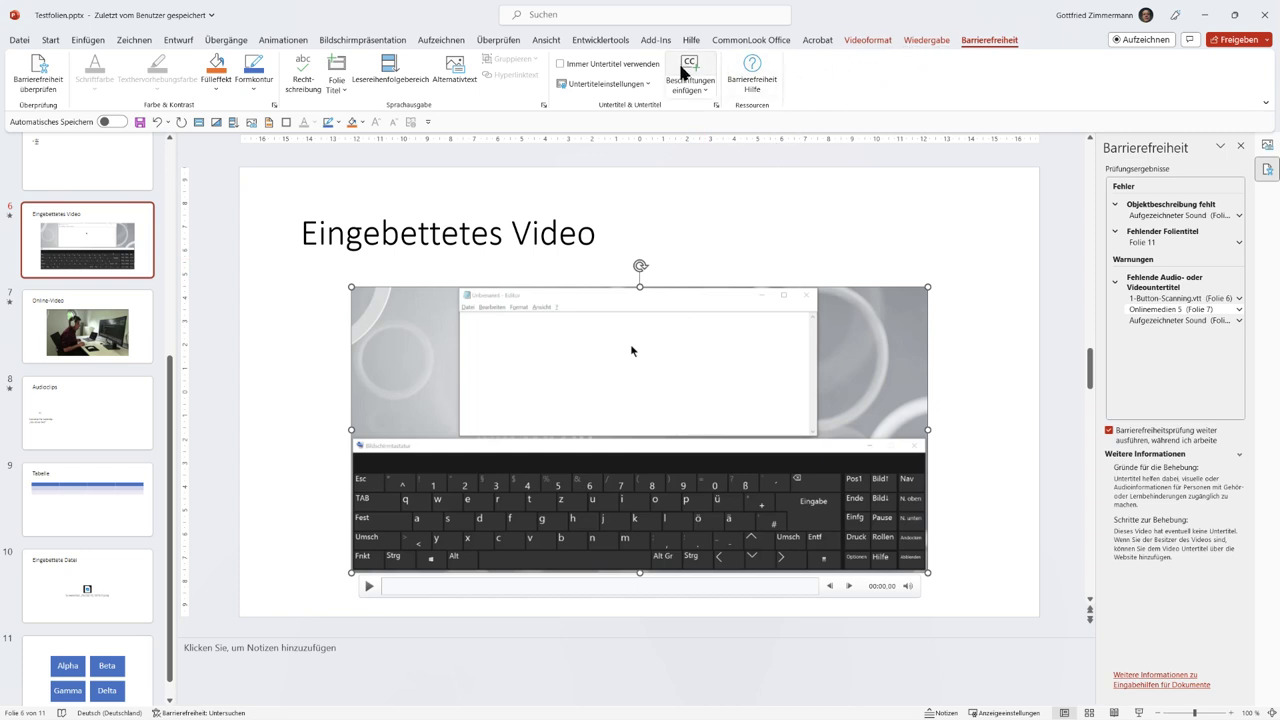
left_click(688, 90)
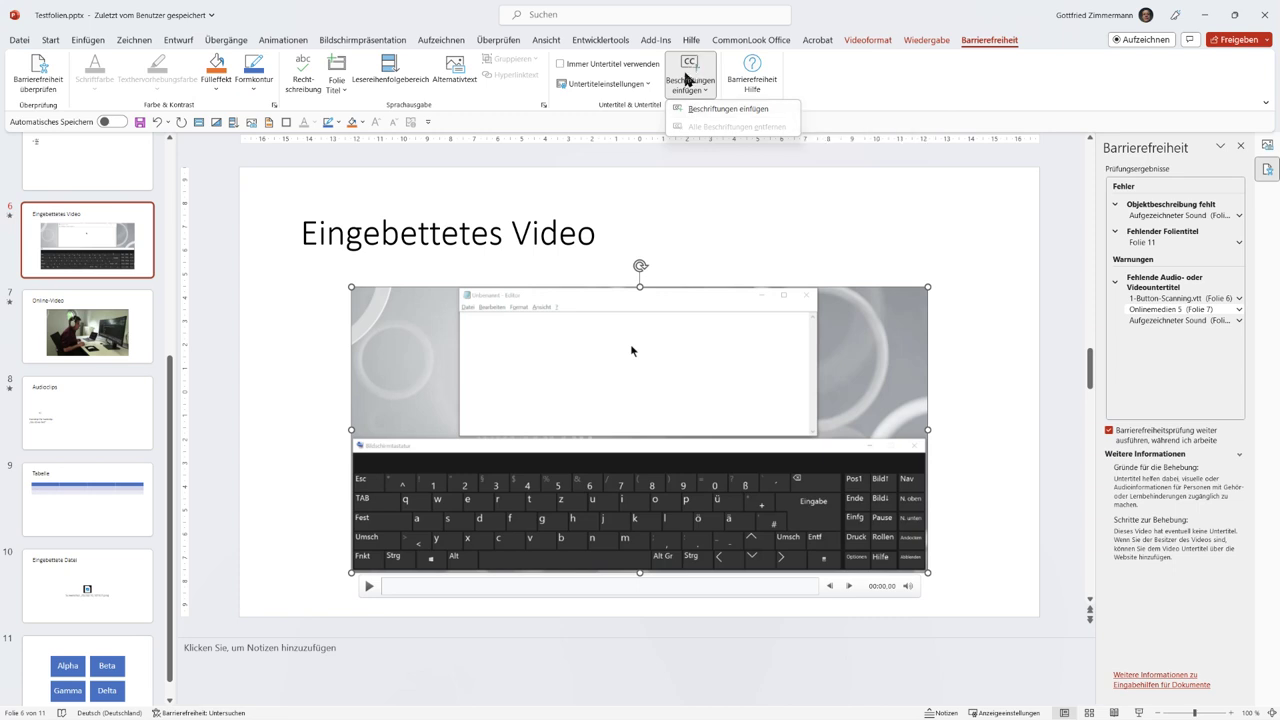
left_click(787, 162)
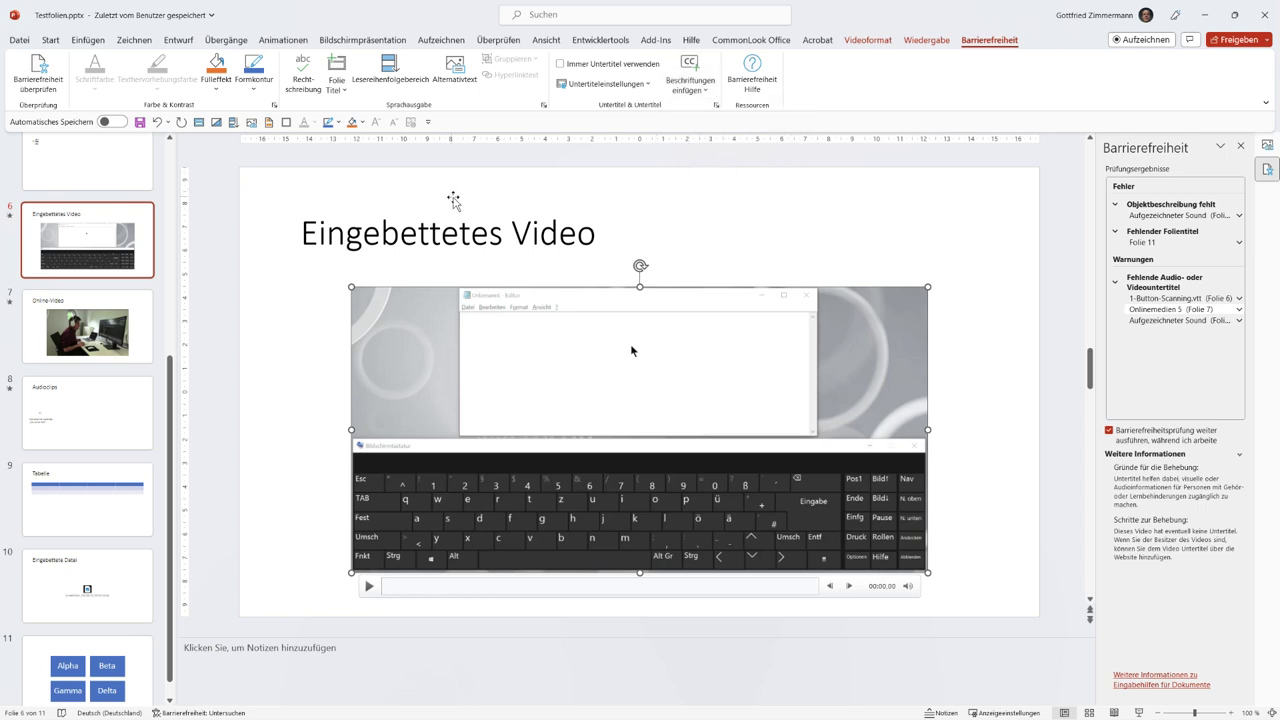
key("alt+Tab")
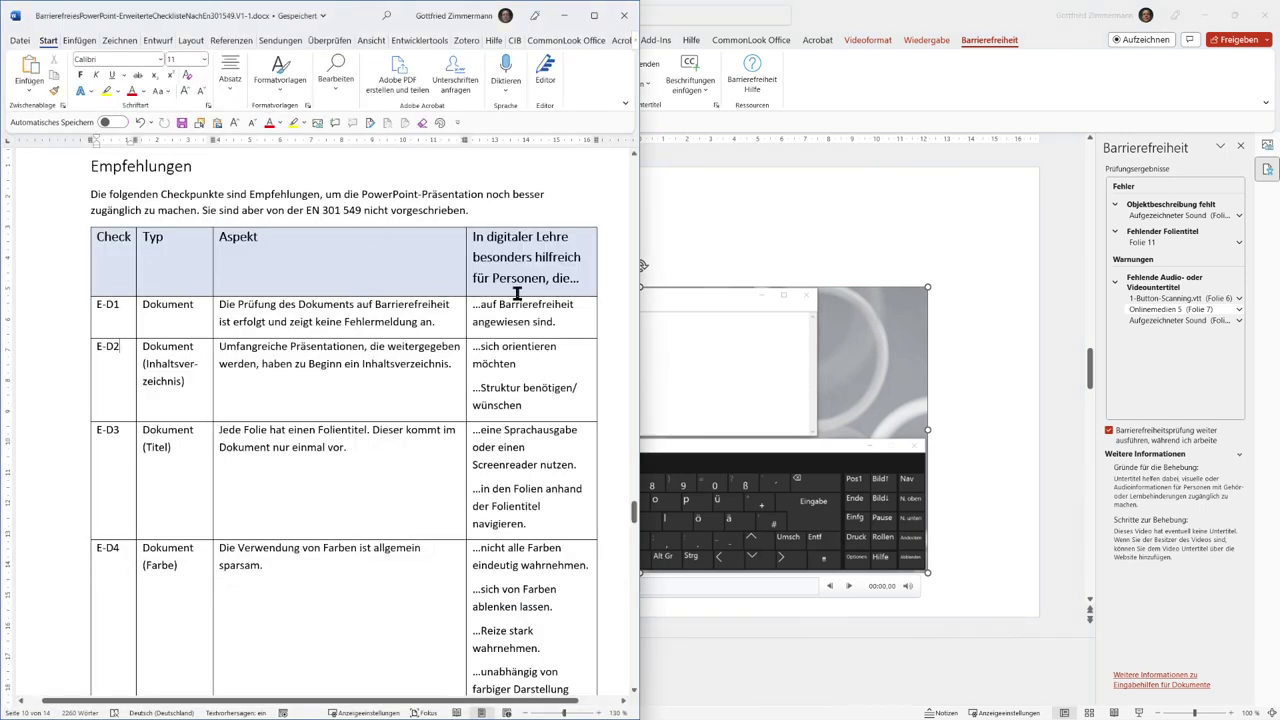
Step: Snap PowerPoint to the right half beside Word, then select checklist row E-D2
left_click(1064, 230)
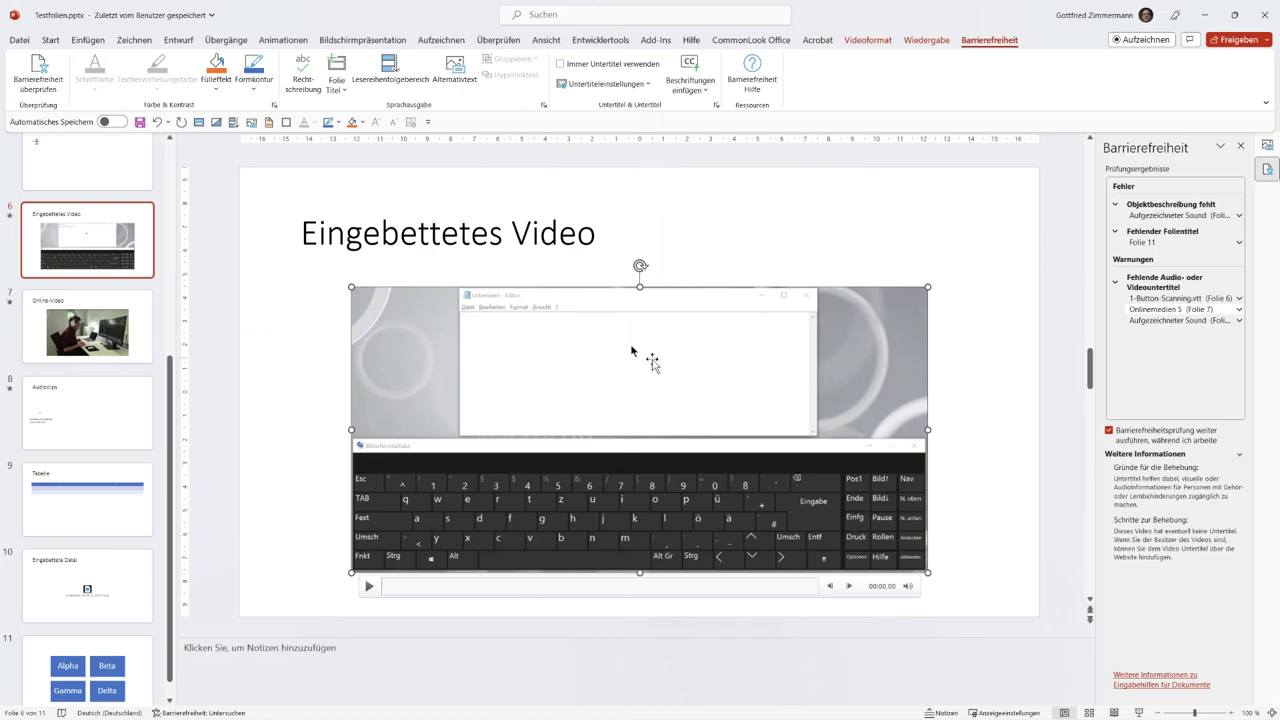
key("super+Right")
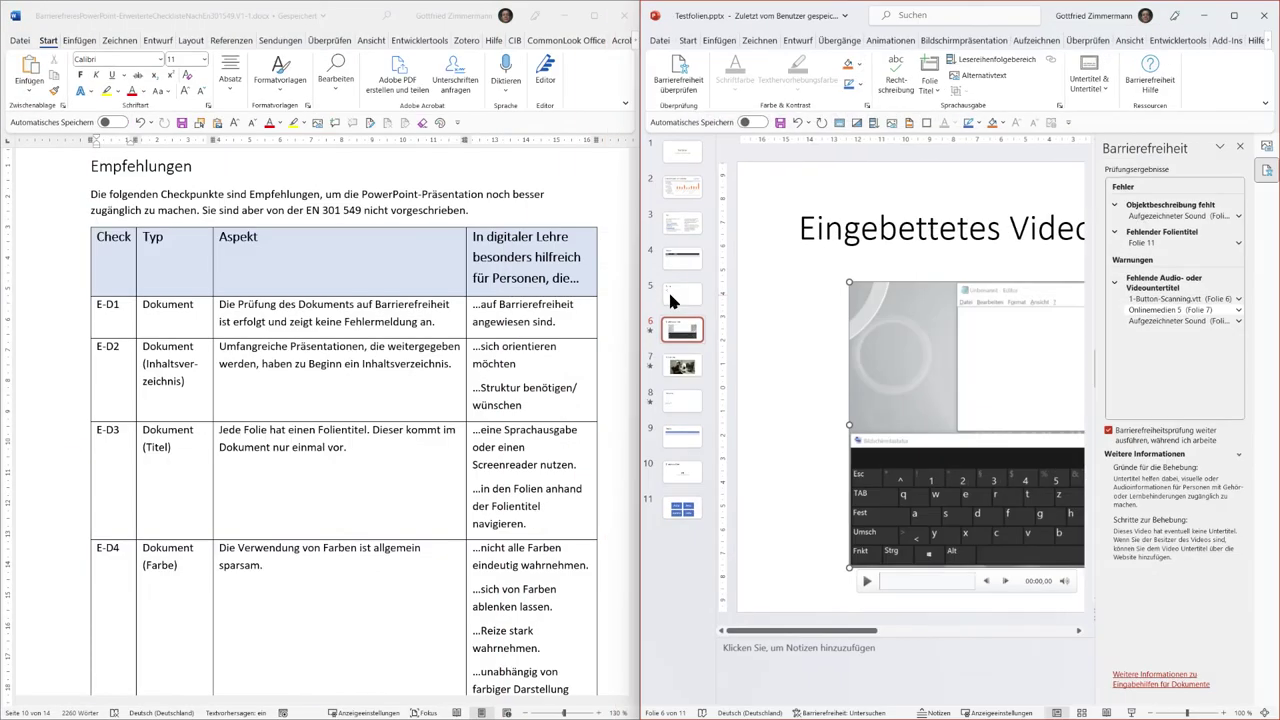
left_click(386, 356)
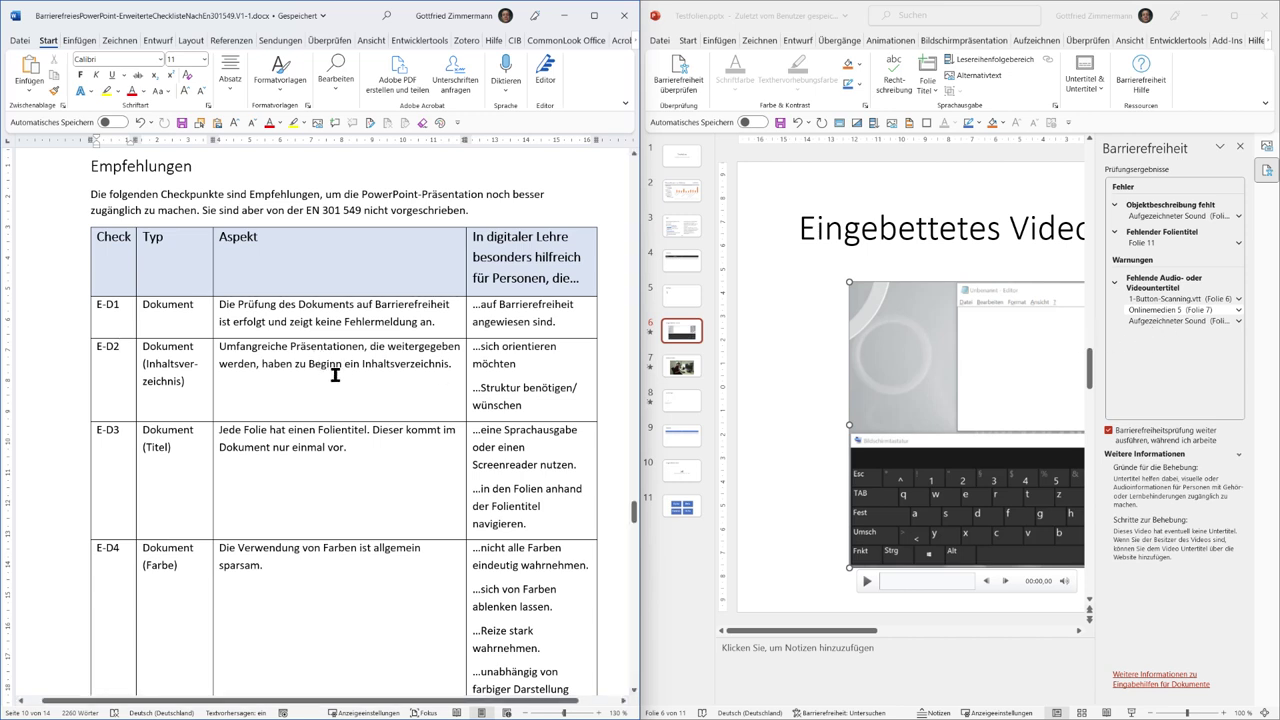
left_click(66, 371)
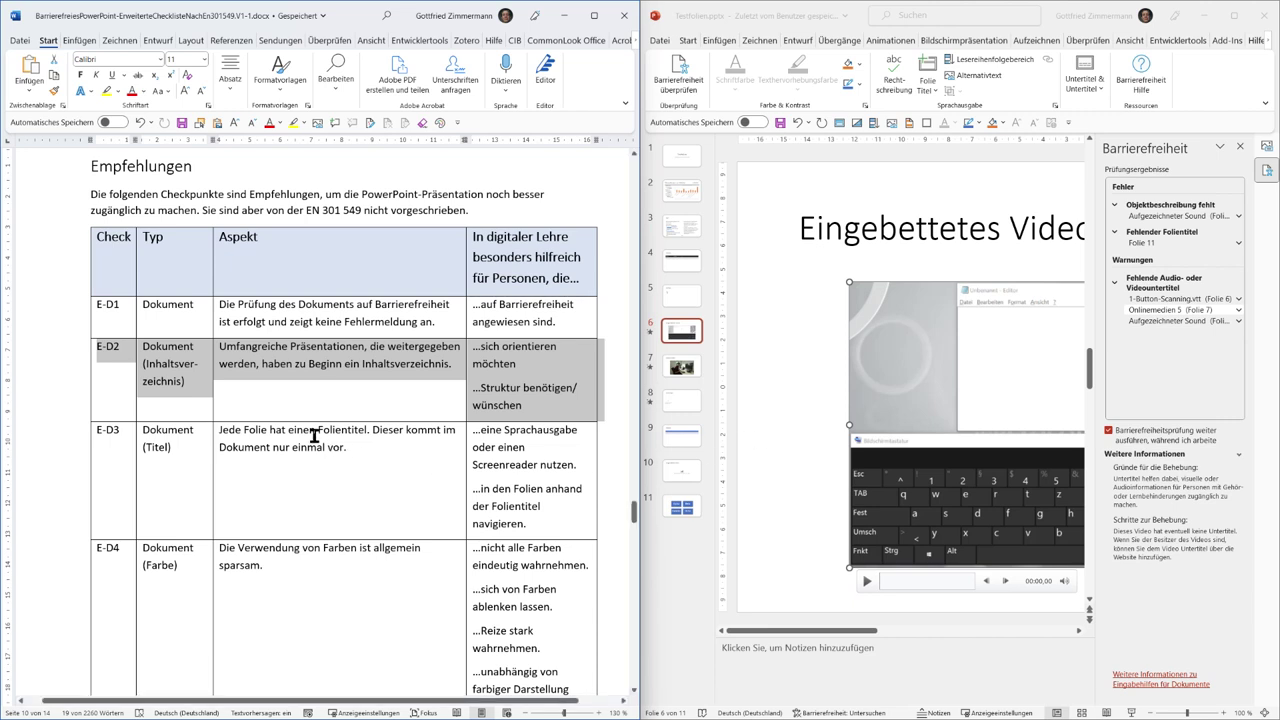
Step: Mark checklist row E-D3 on one title per slide, then switch to the PowerPoint test slides
left_click(42, 469)
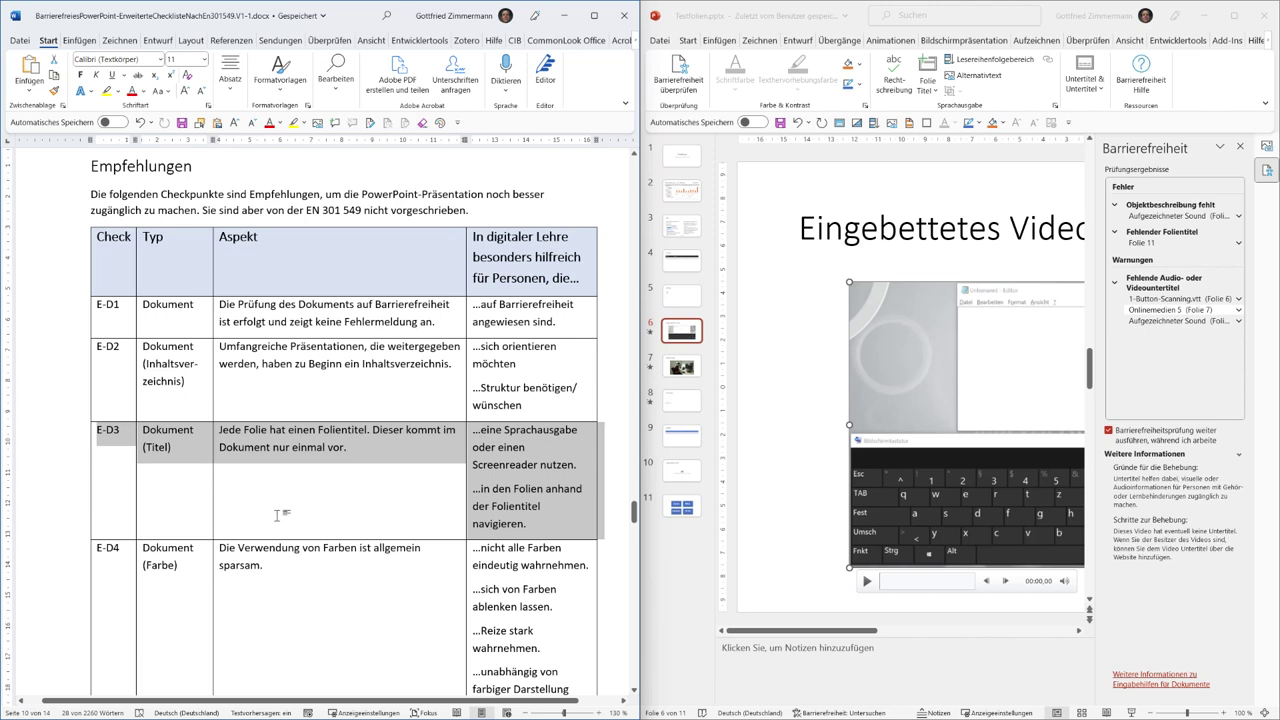
left_click(776, 500)
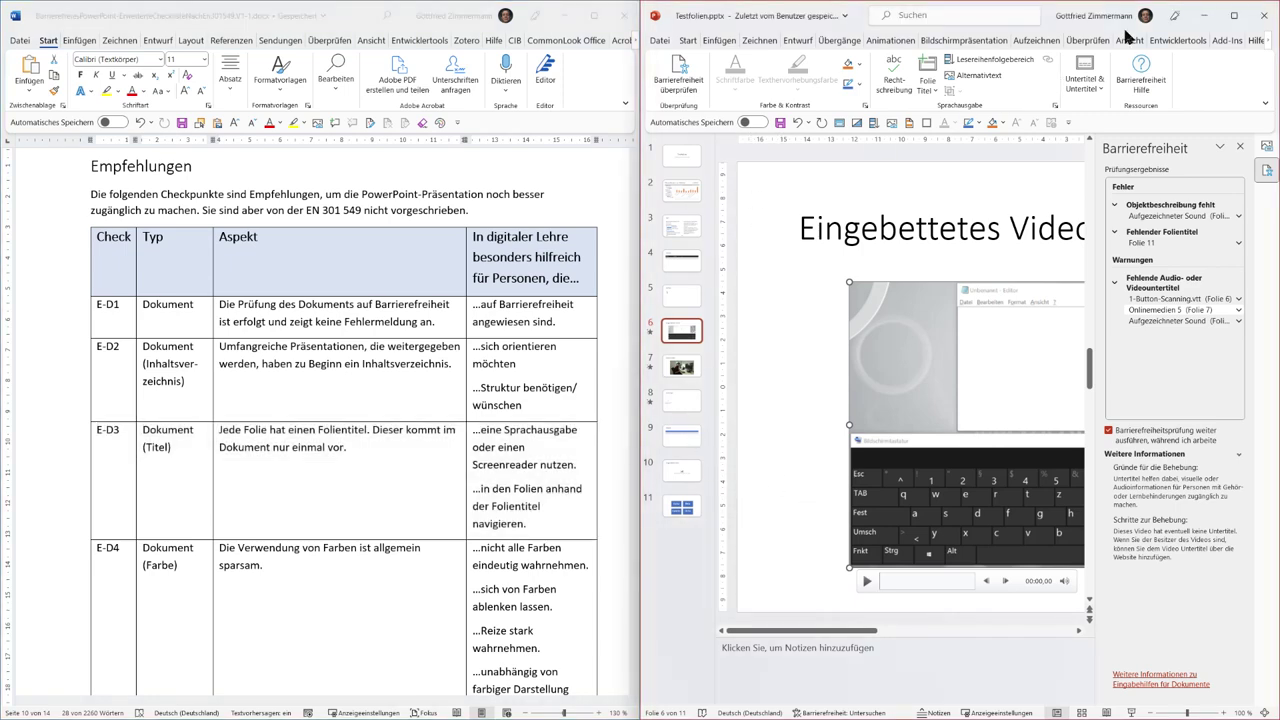
Step: Maximize PowerPoint, open slide 11's empty title placeholder for editing, and bring Word back
left_click(1233, 16)
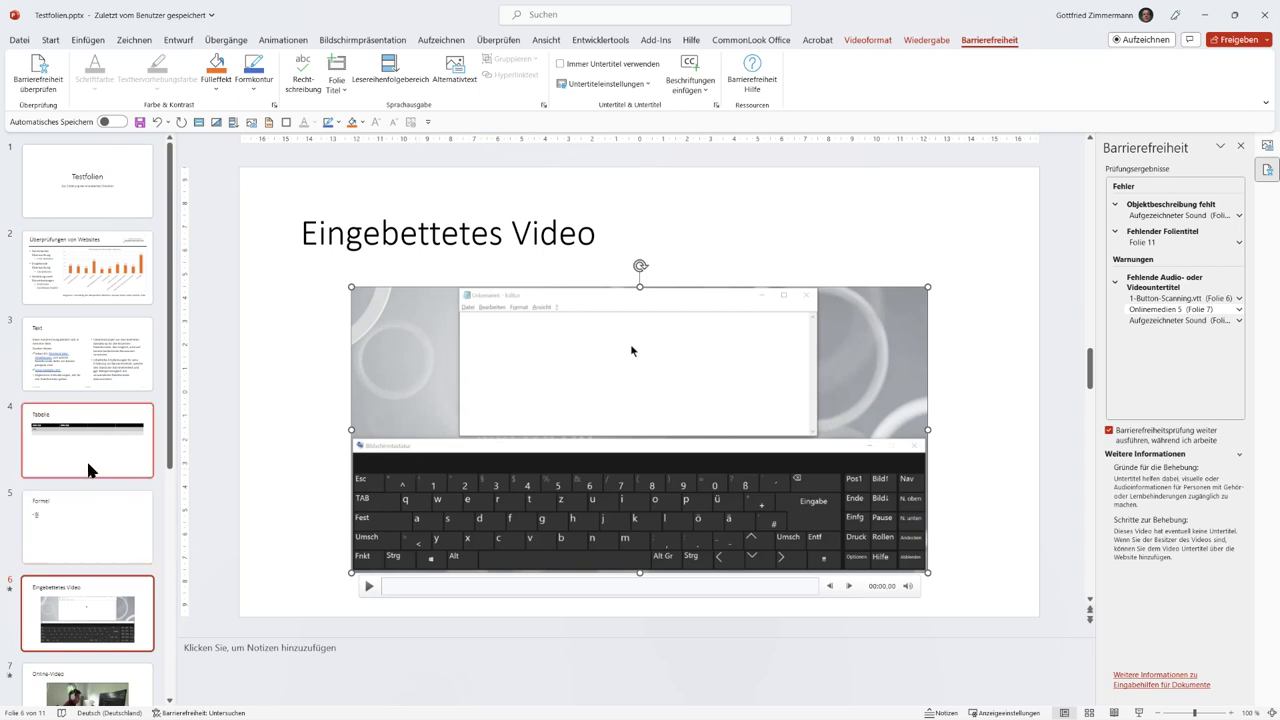
scroll(97, 430, "down", 2)
scroll(95, 433, "down", 2)
scroll(94, 435, "down", 2)
scroll(92, 437, "down", 1)
left_click(82, 625)
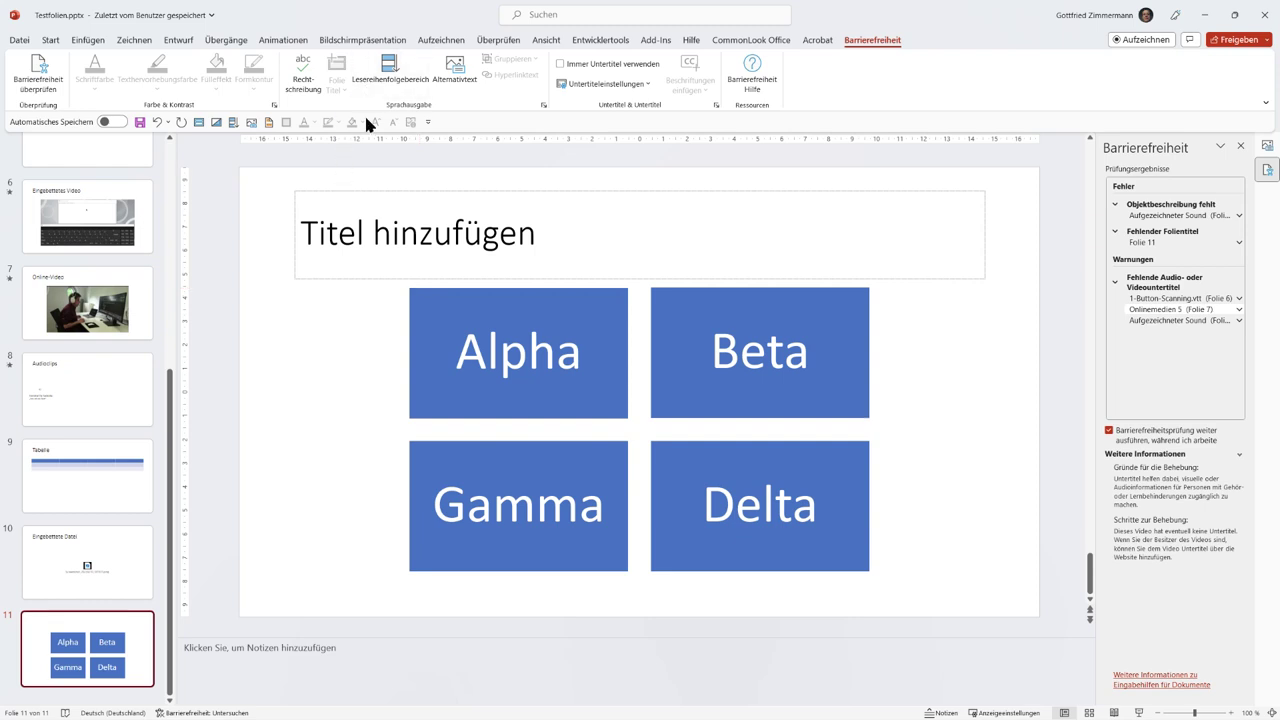
left_click(376, 222)
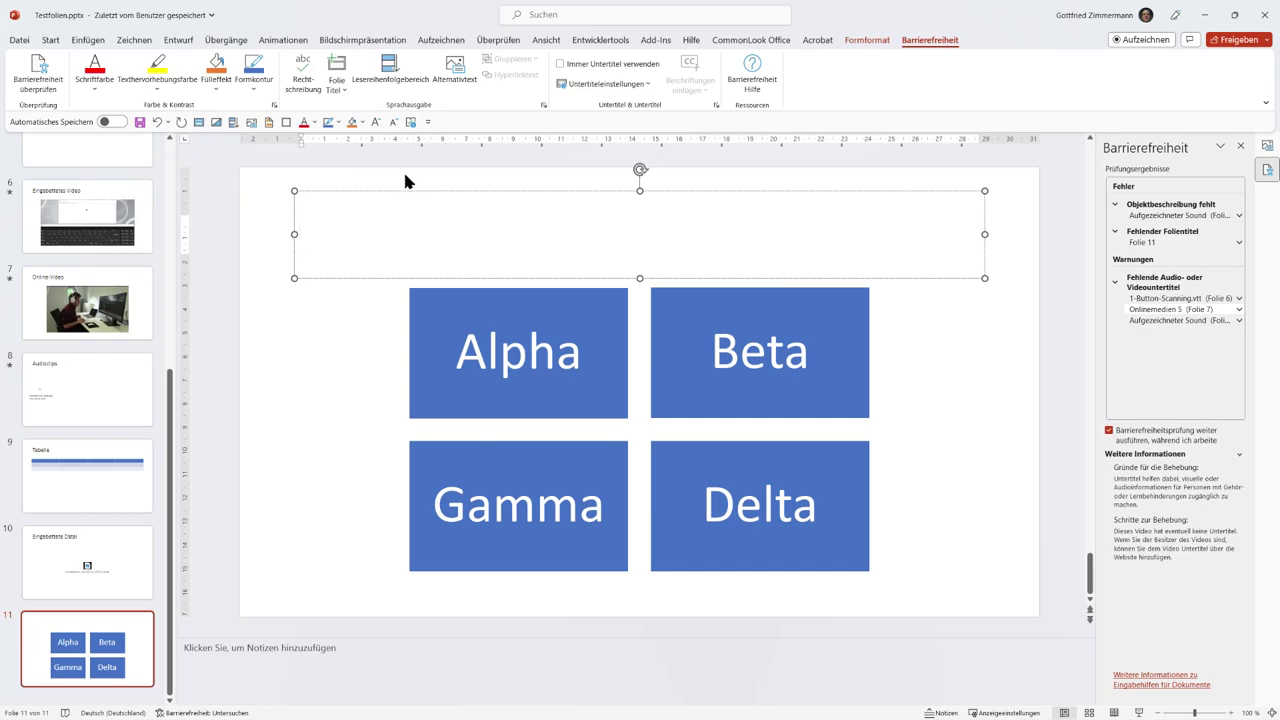
key("alt+Tab")
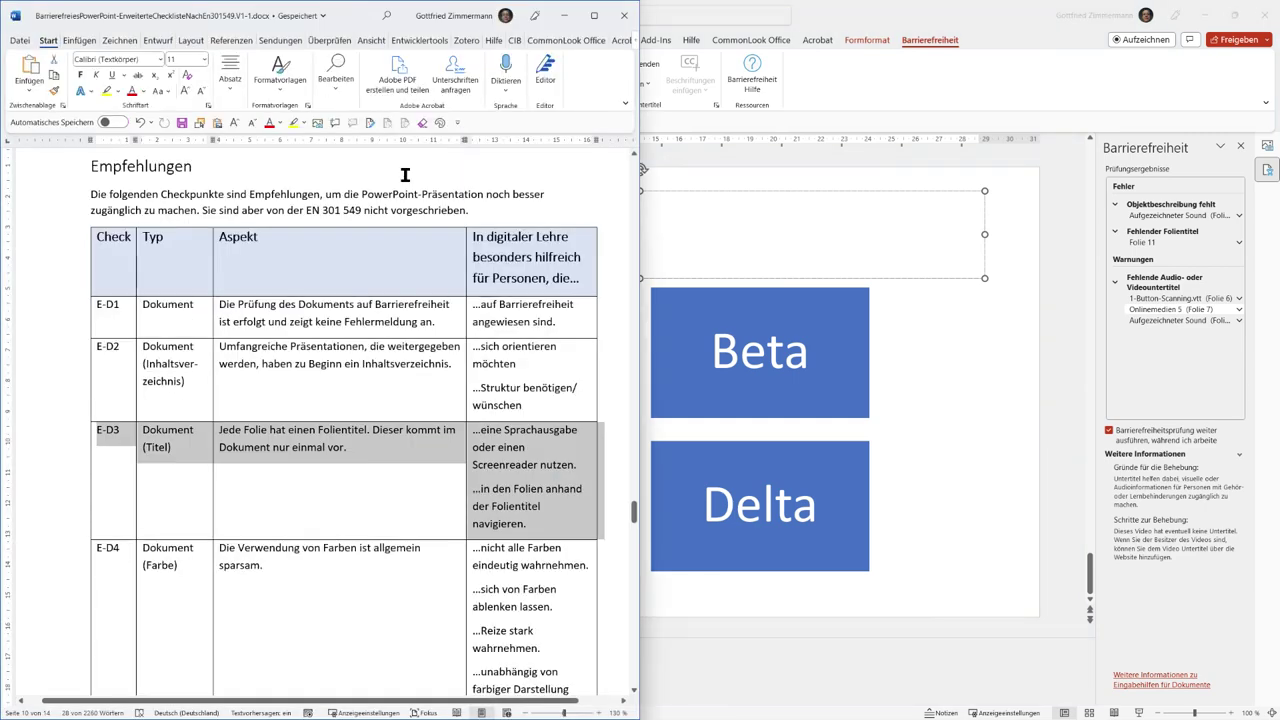
Step: Snap PowerPoint beside Word and review checklist row E-D4 on colour use
key("alt+Tab")
key("super+Right")
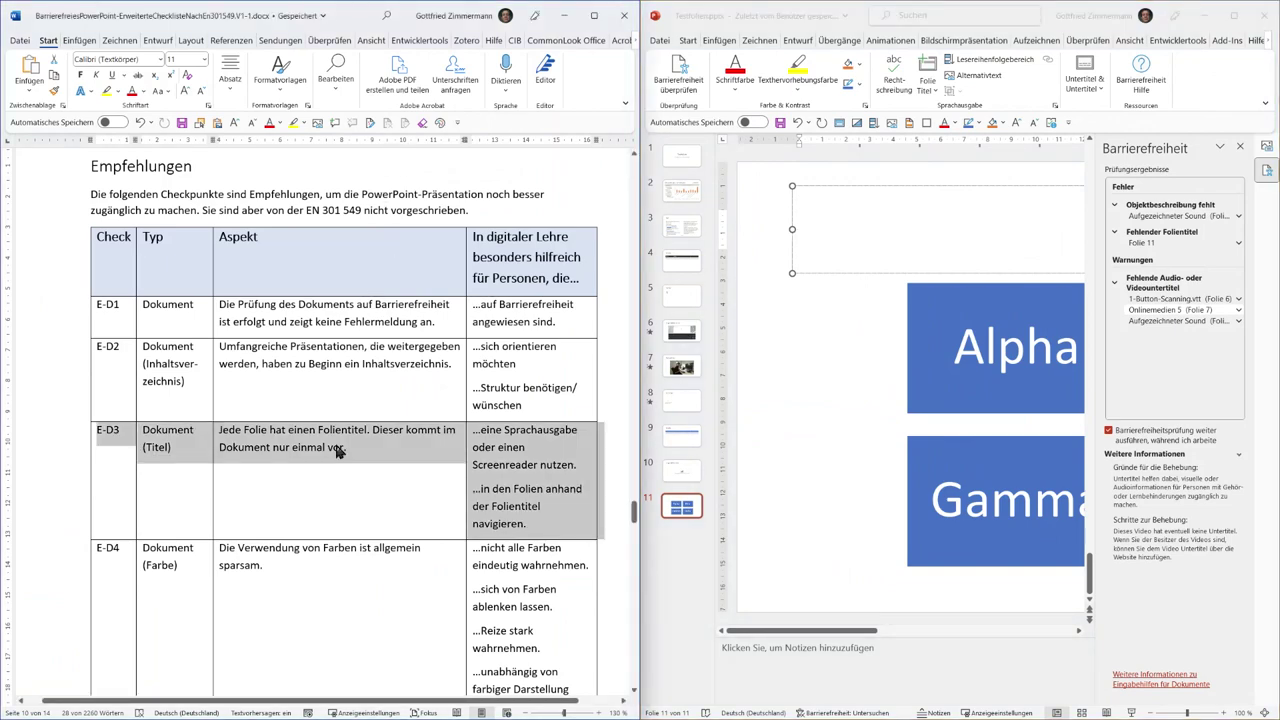
scroll(343, 436, "down", 1)
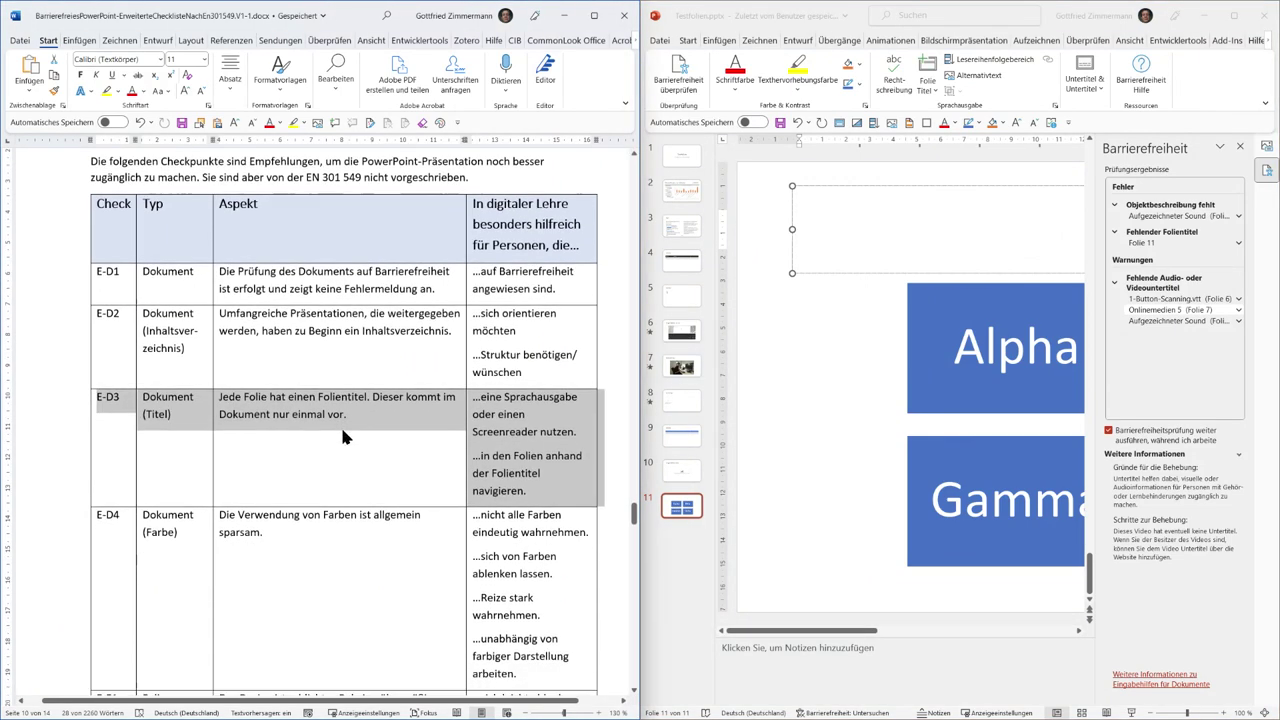
scroll(342, 432, "down", 1)
scroll(342, 432, "down", 1)
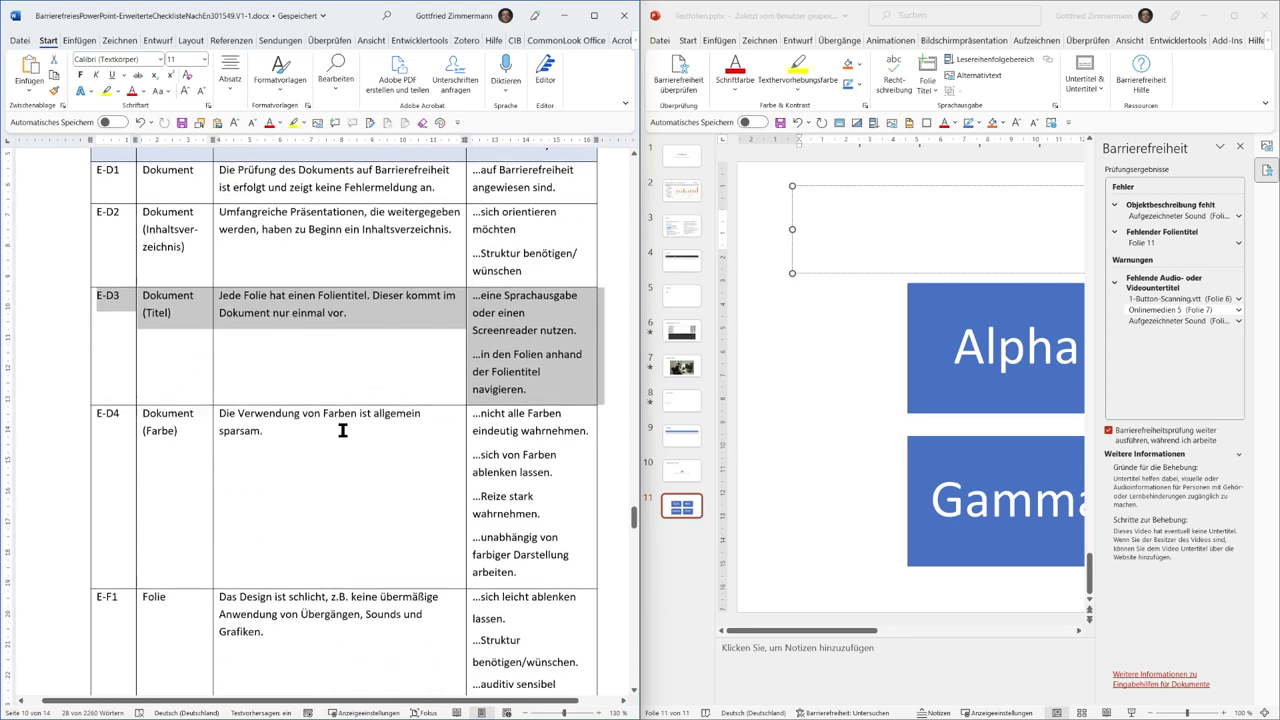
scroll(343, 431, "down", 1)
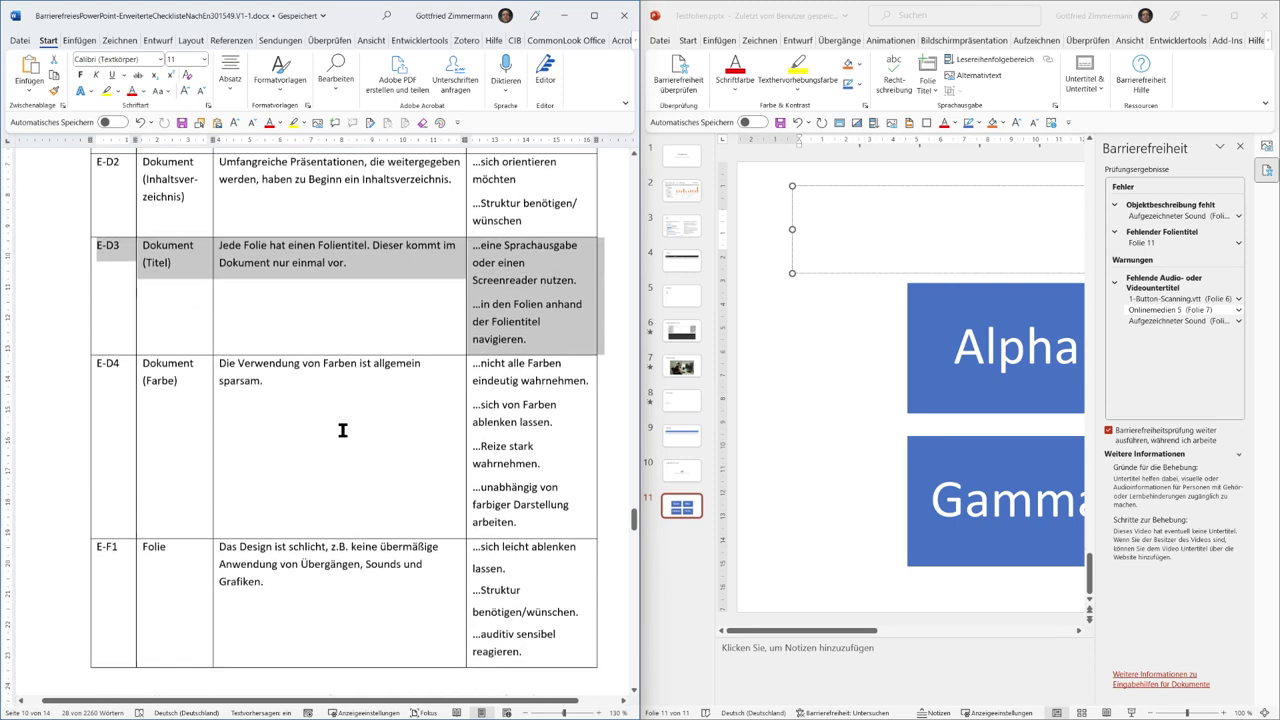
left_click(50, 397)
left_click(400, 442)
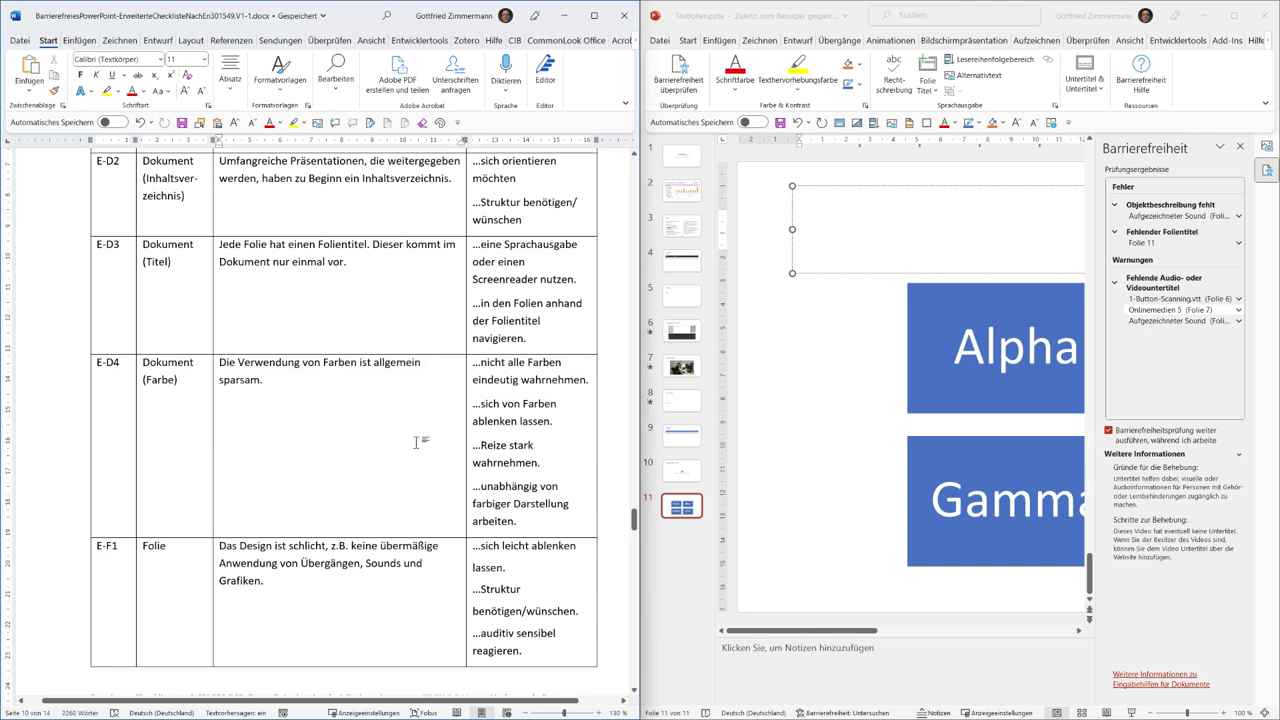
Step: Review checklist row E-F1 on simple design
scroll(416, 442, "down", 1)
scroll(418, 438, "down", 1)
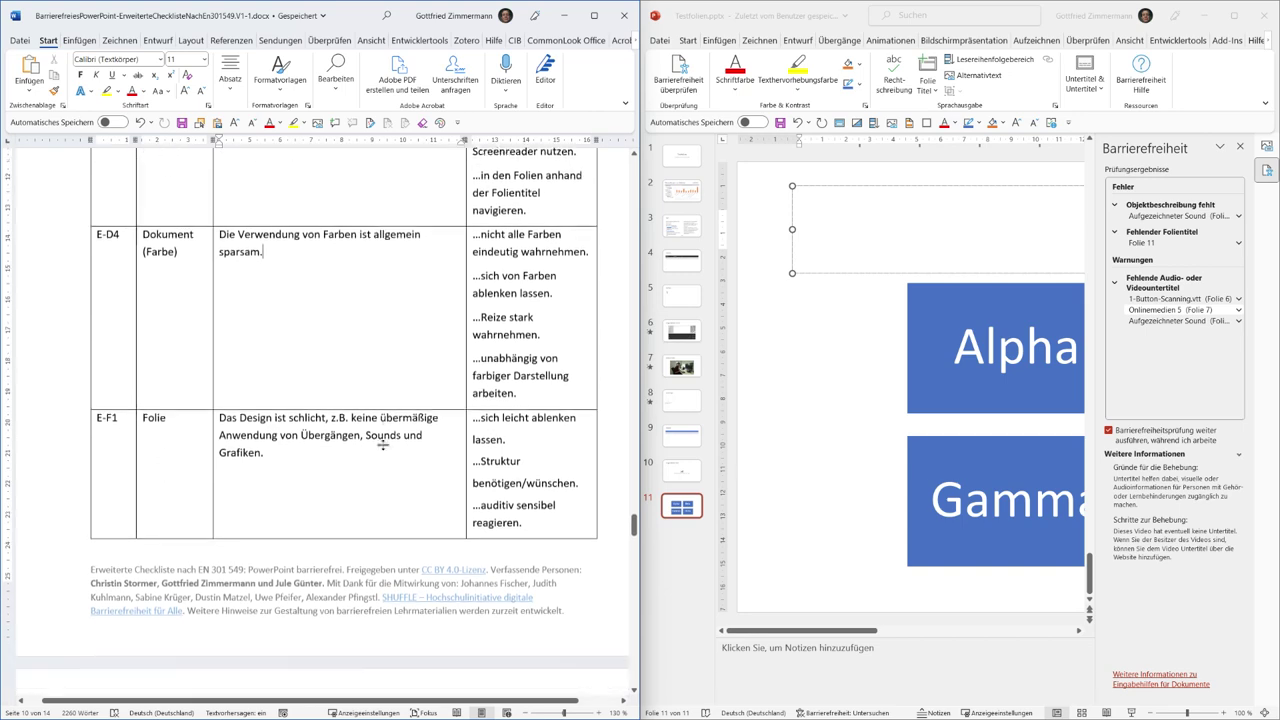
left_click(28, 445)
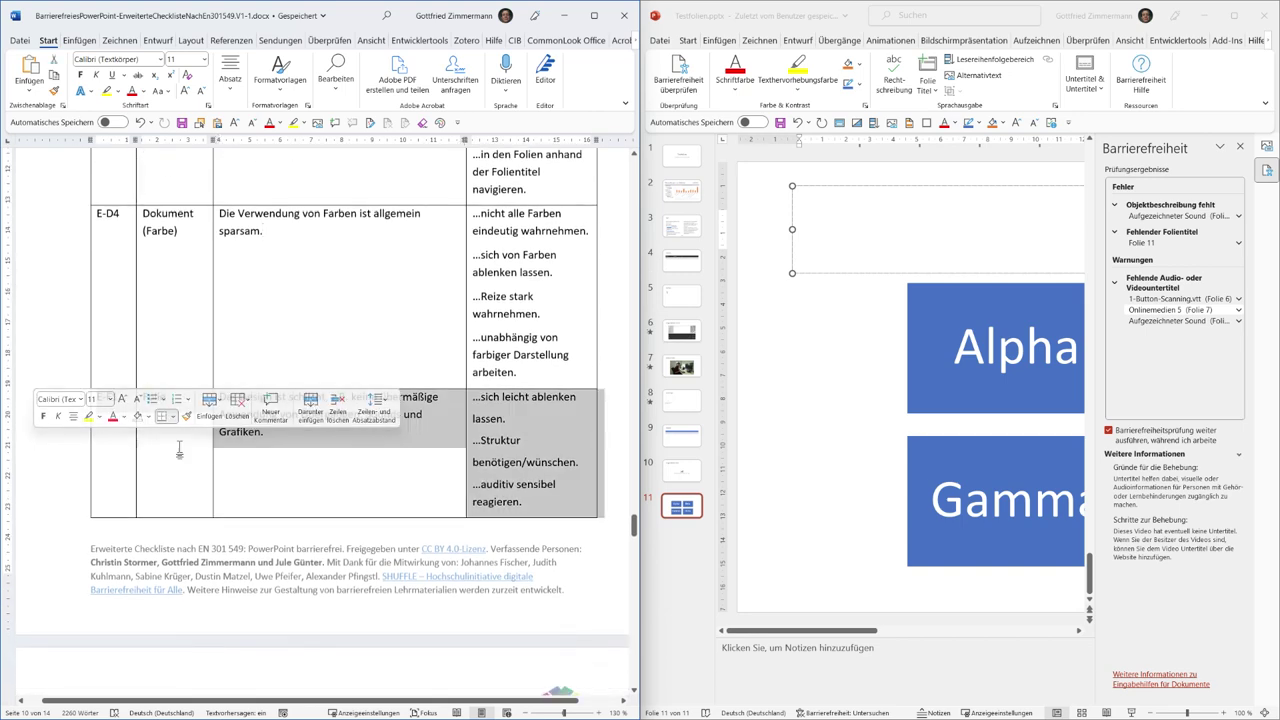
left_click(289, 468)
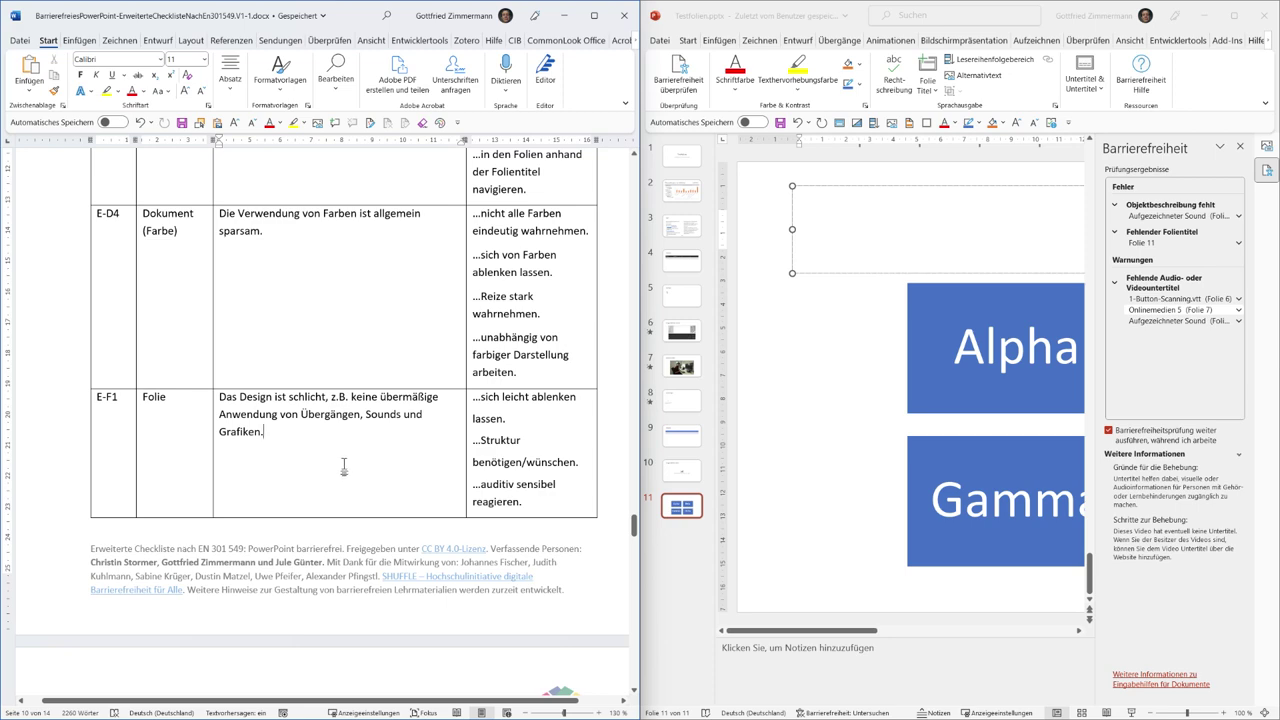
Step: Mark row E-F2 on empty lines and placeholders on page 11, then return to PowerPoint
scroll(340, 468, "down", 5)
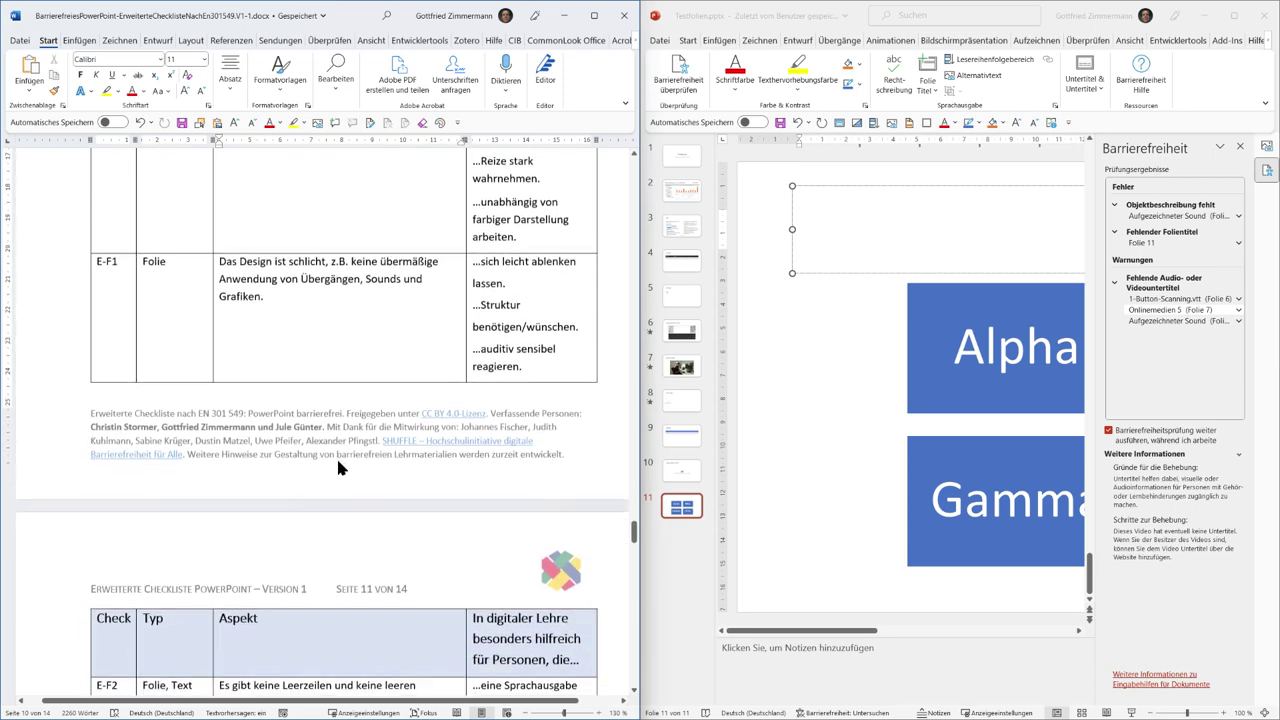
scroll(335, 460, "down", 2)
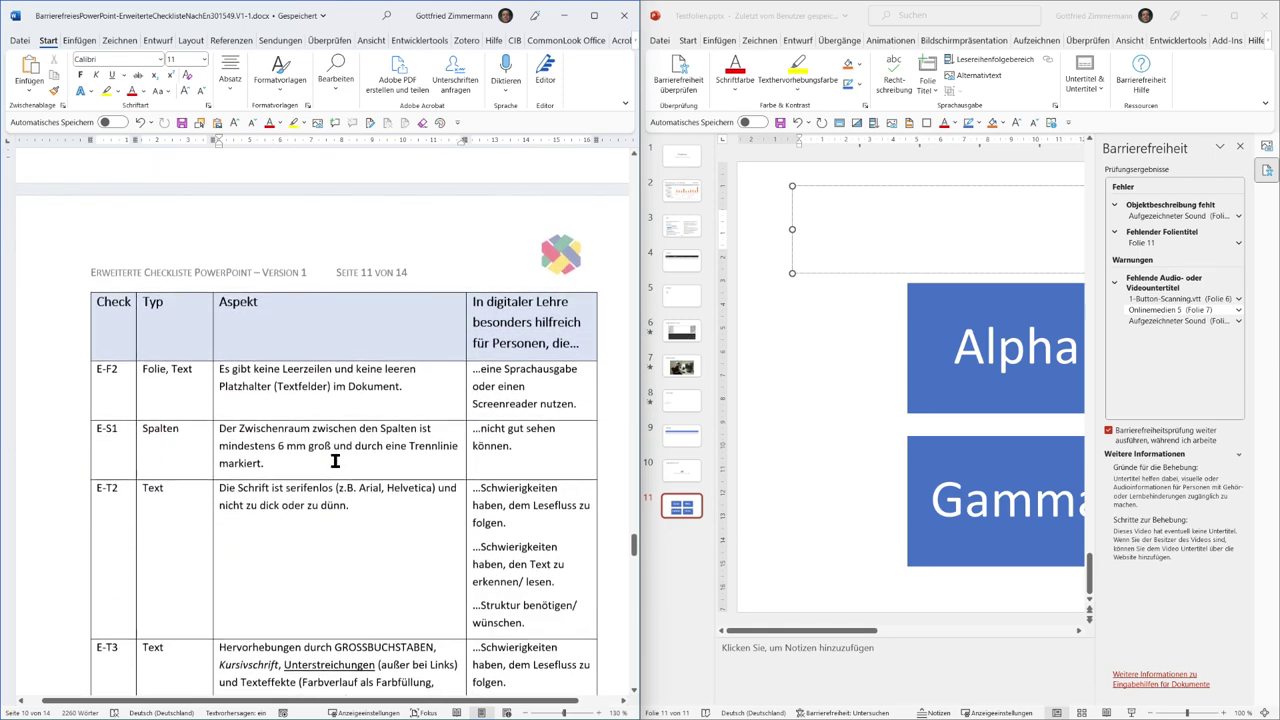
scroll(335, 460, "down", 2)
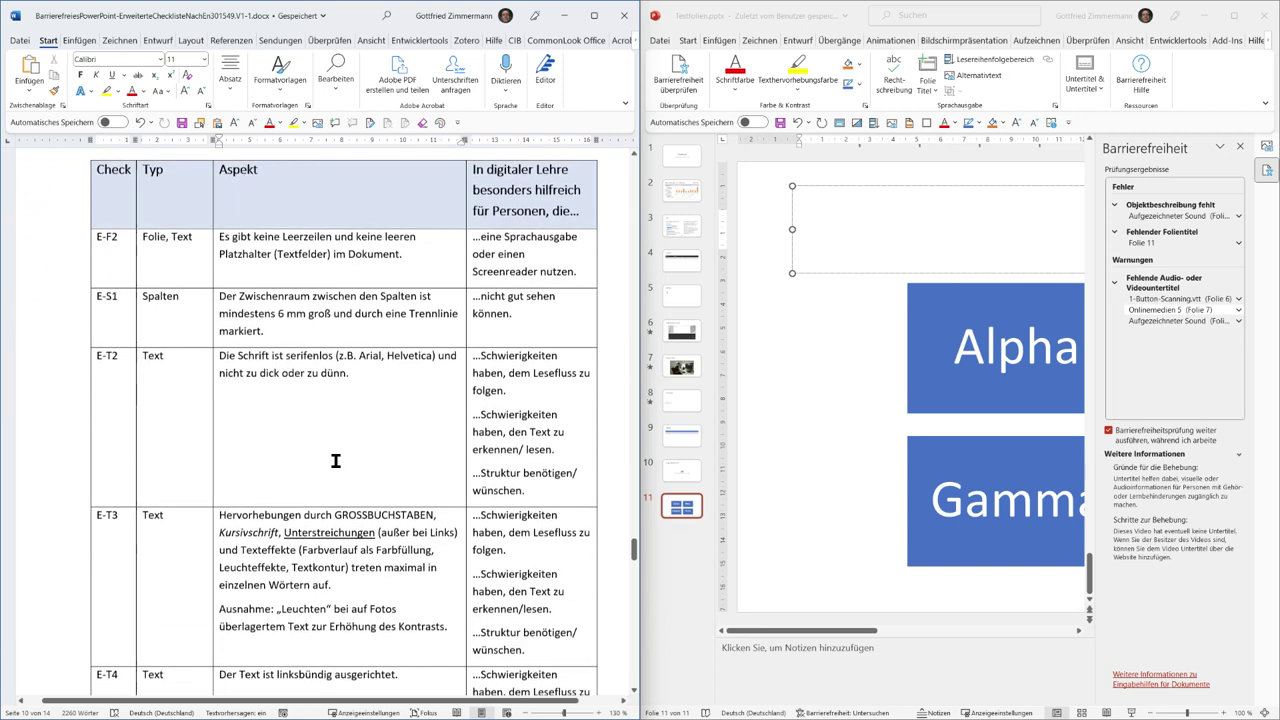
left_click(30, 252)
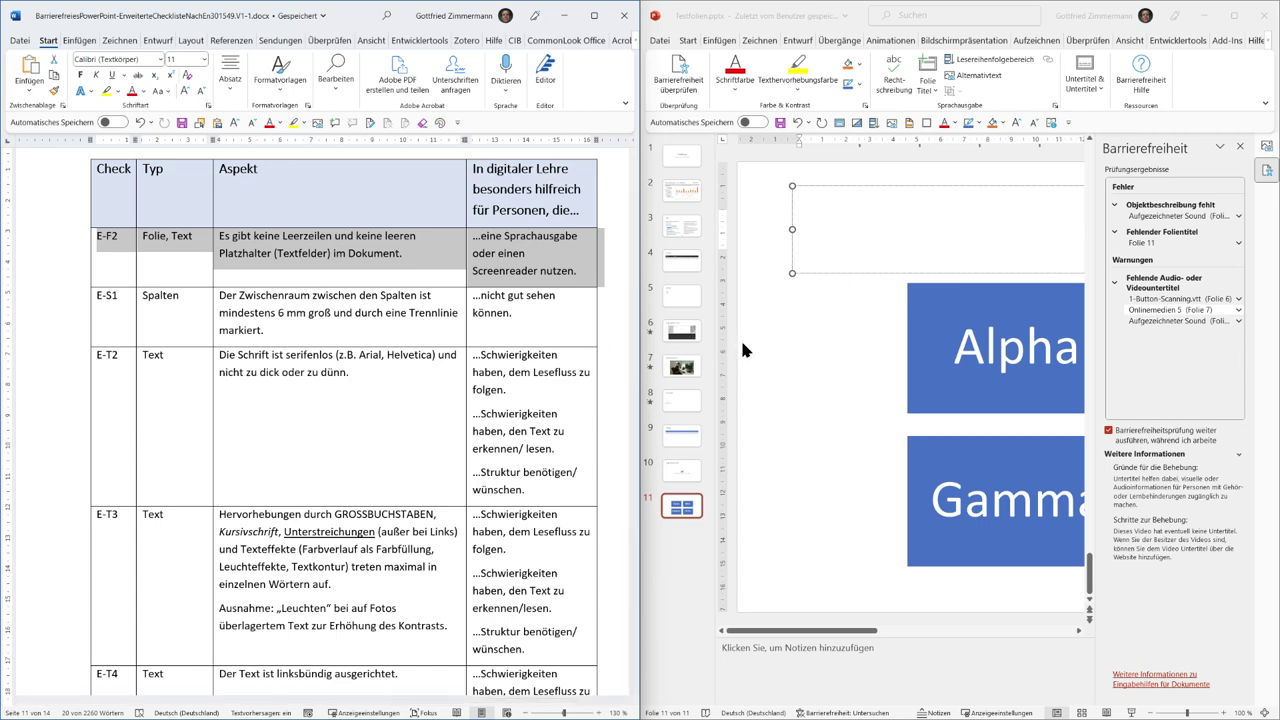
left_click(766, 351)
Step: Maximize PowerPoint and open slide 3 "Text" in the editor
key("alt+space")
key("x")
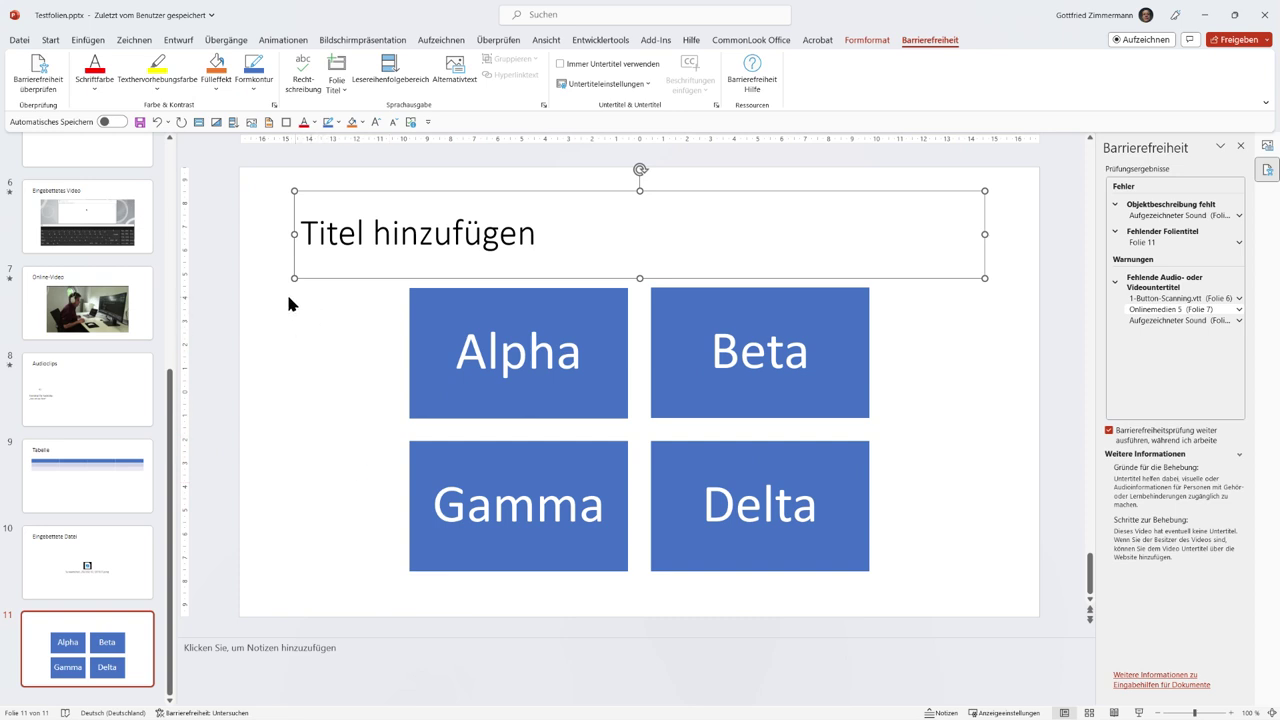
left_click(108, 414)
scroll(105, 403, "up", 2)
scroll(105, 403, "up", 1)
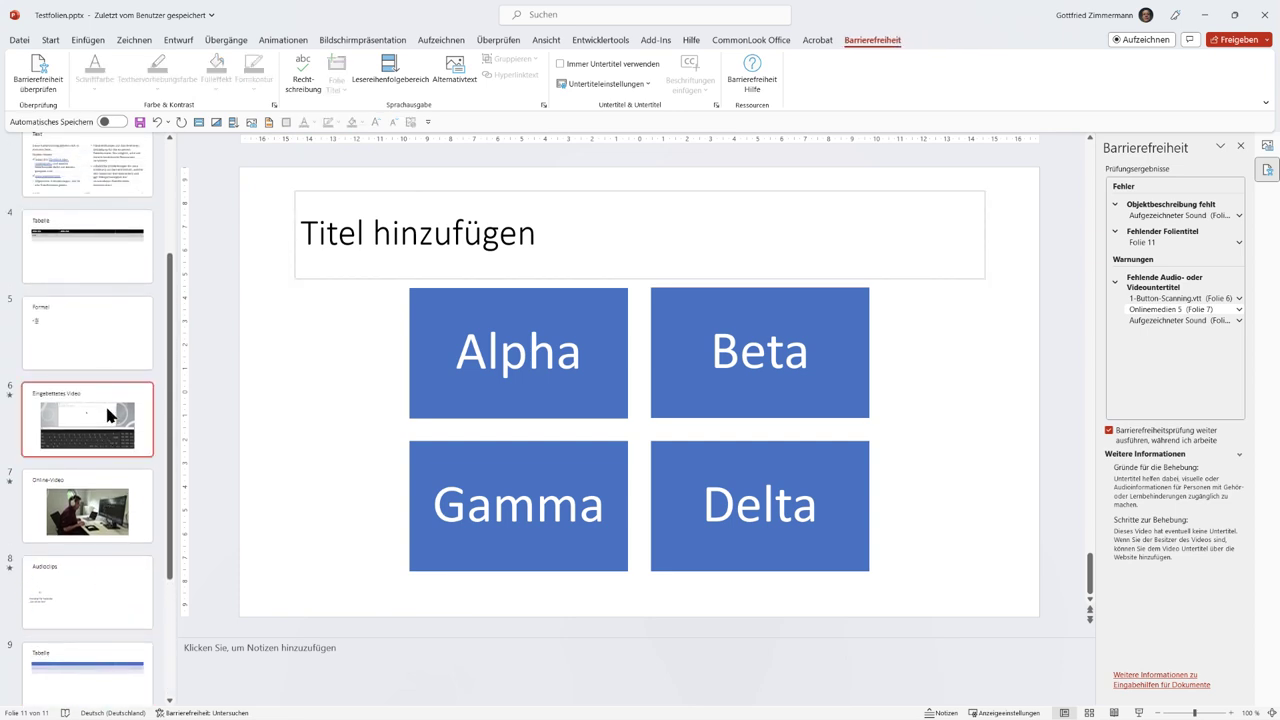
left_click(92, 336)
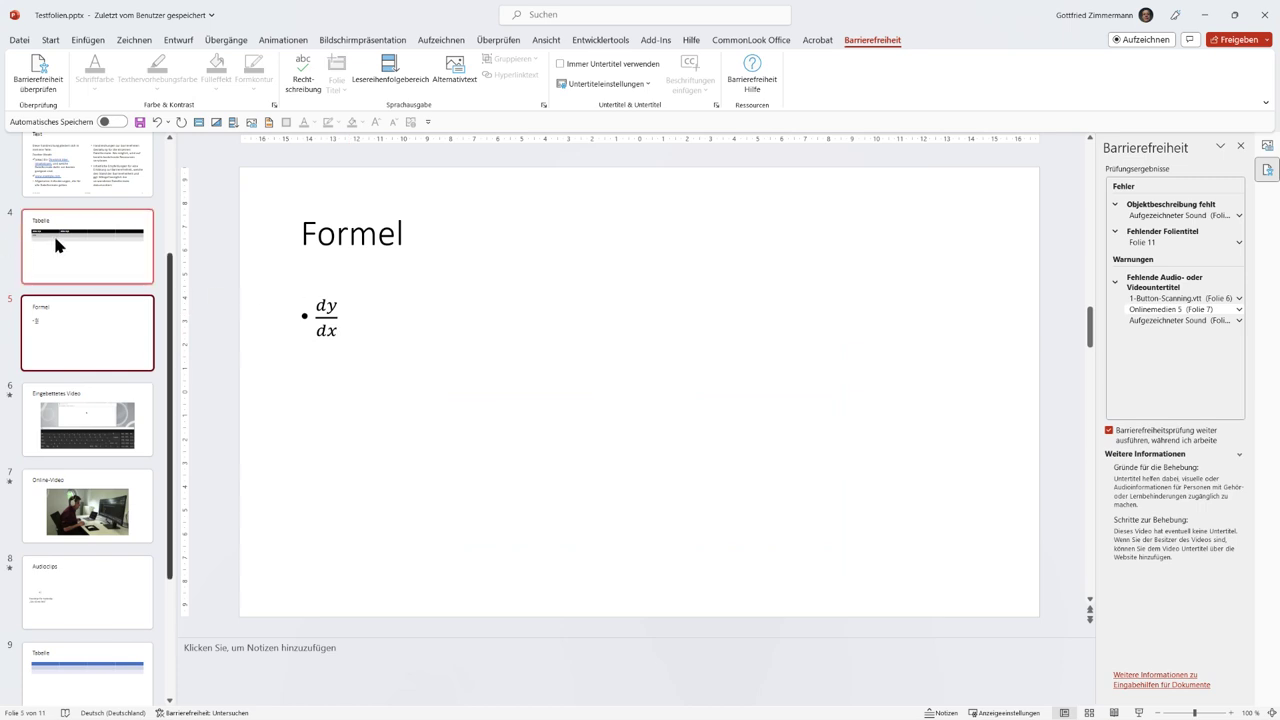
left_click(57, 172)
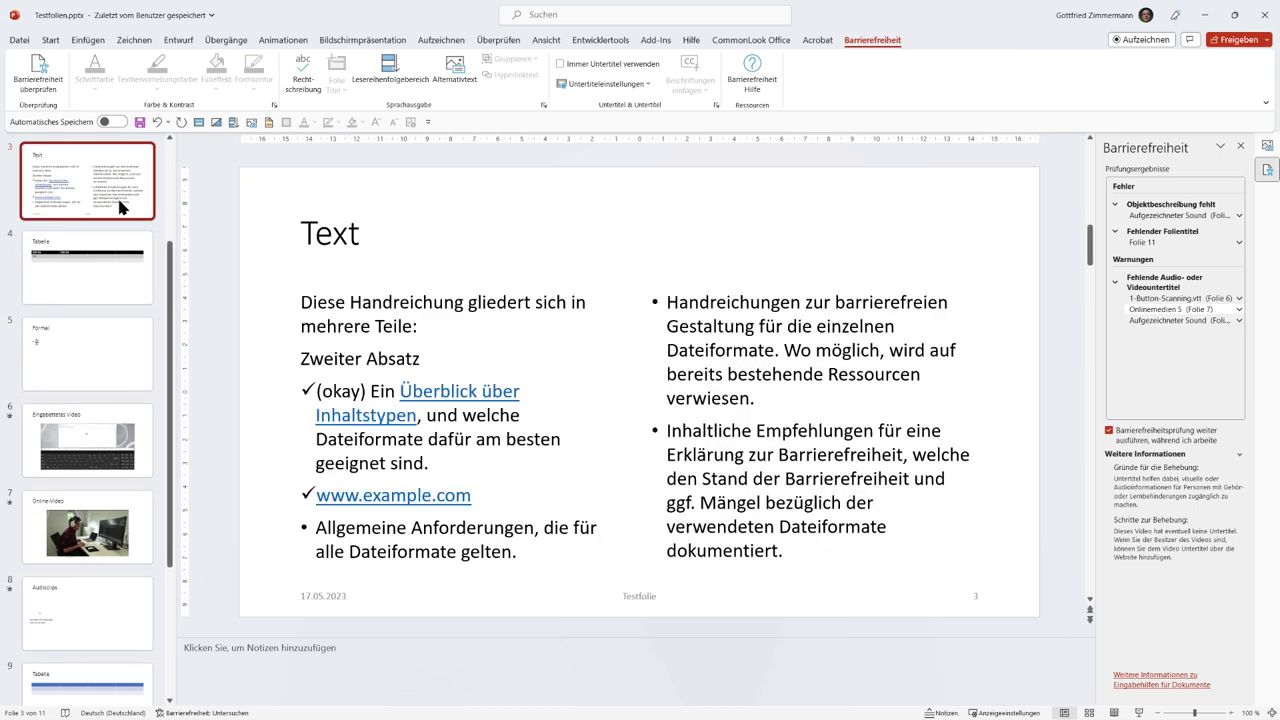
Step: Insert an empty line after "mehrere Teile:" in the left text box
left_click(441, 330)
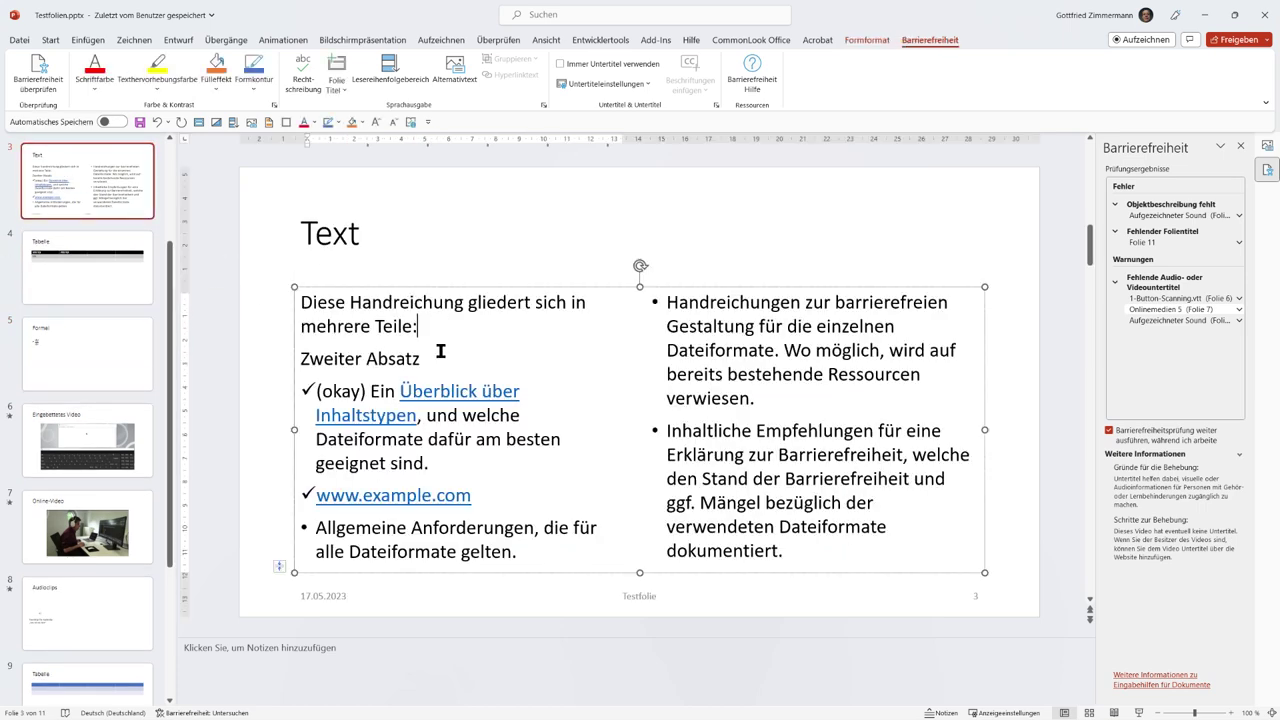
key("Return")
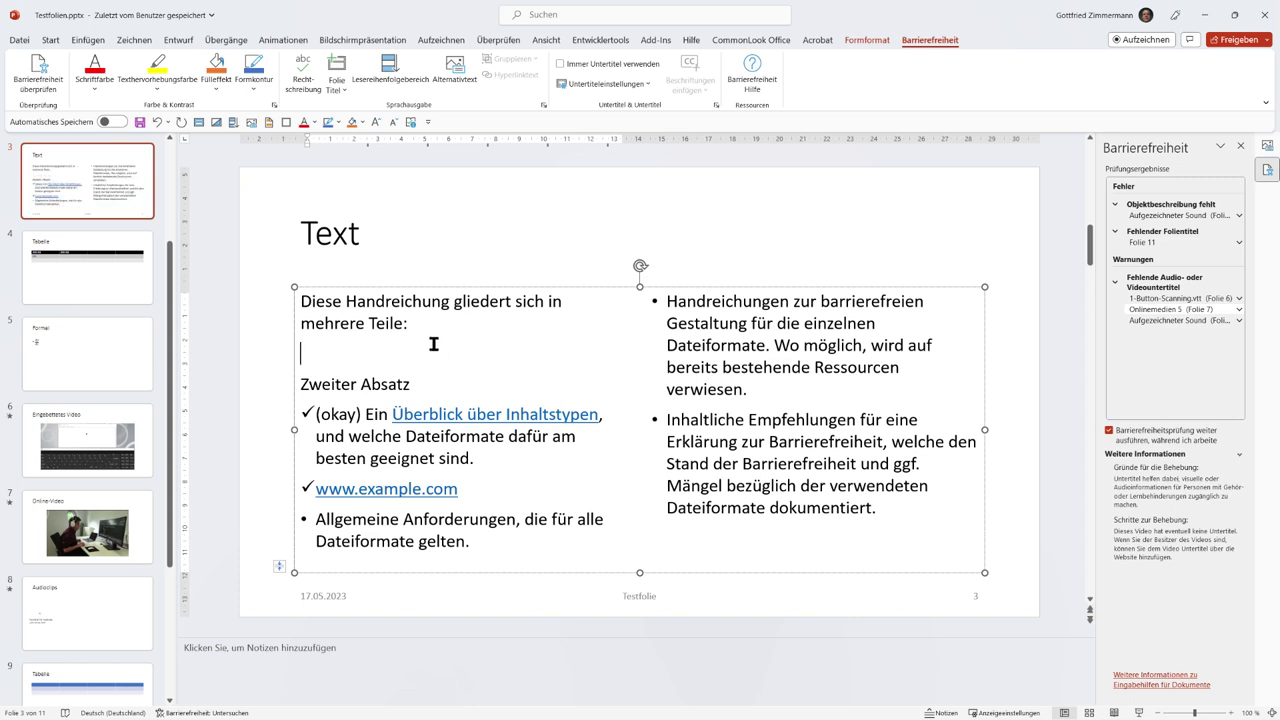
left_click(409, 323)
Step: Give "mehrere Teile:" 24 pt spacing after in the Absatz dialog and delete the empty line below
left_click(51, 40)
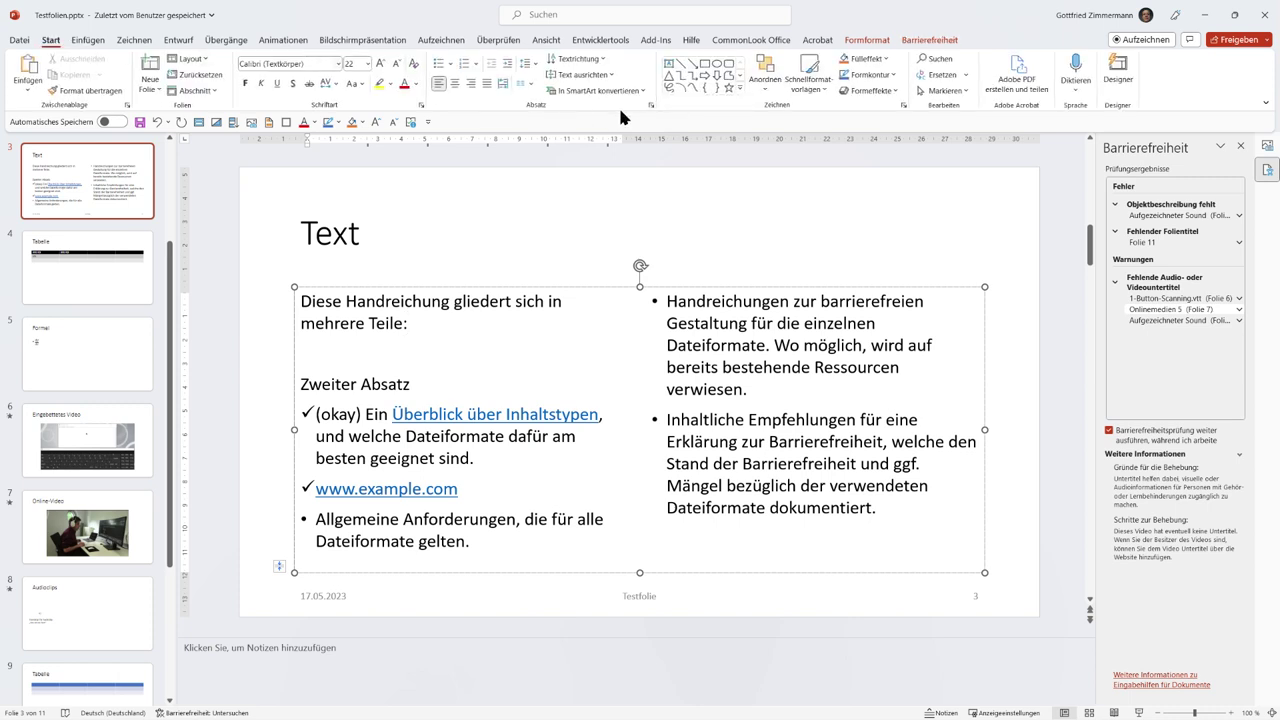
left_click(651, 104)
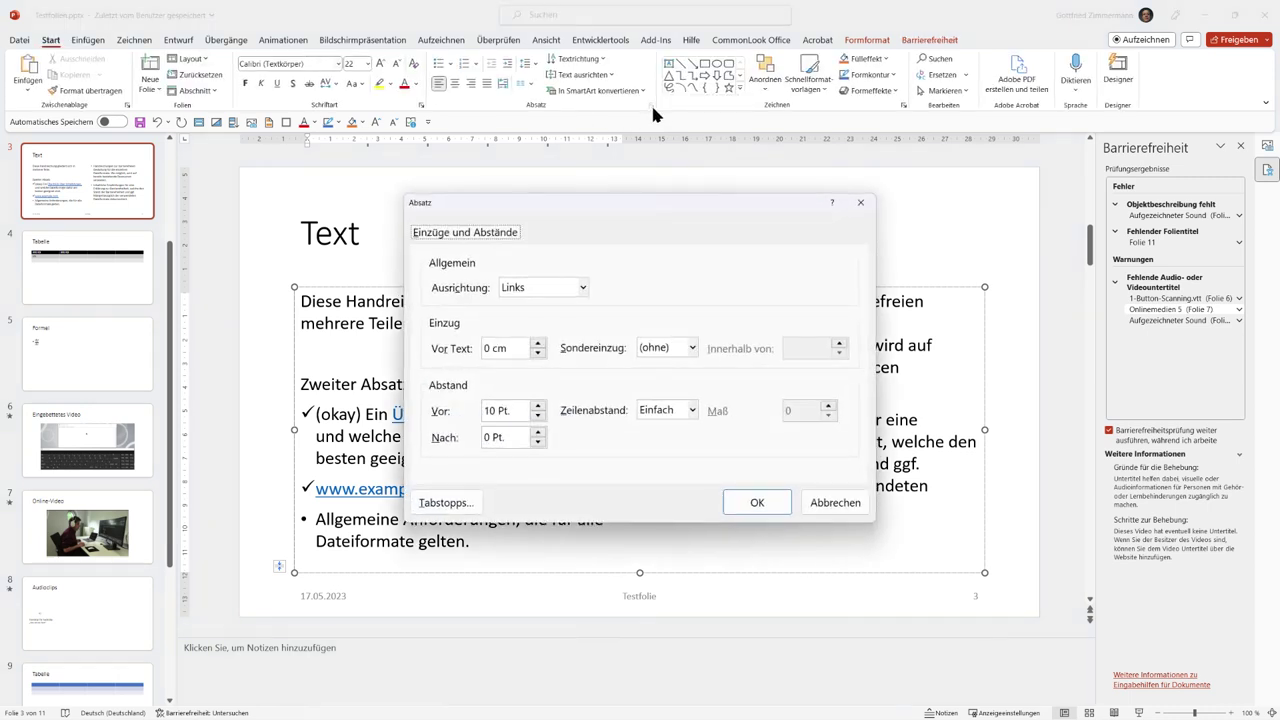
left_click_drag(491, 437, 466, 444)
type("24")
left_click(760, 503)
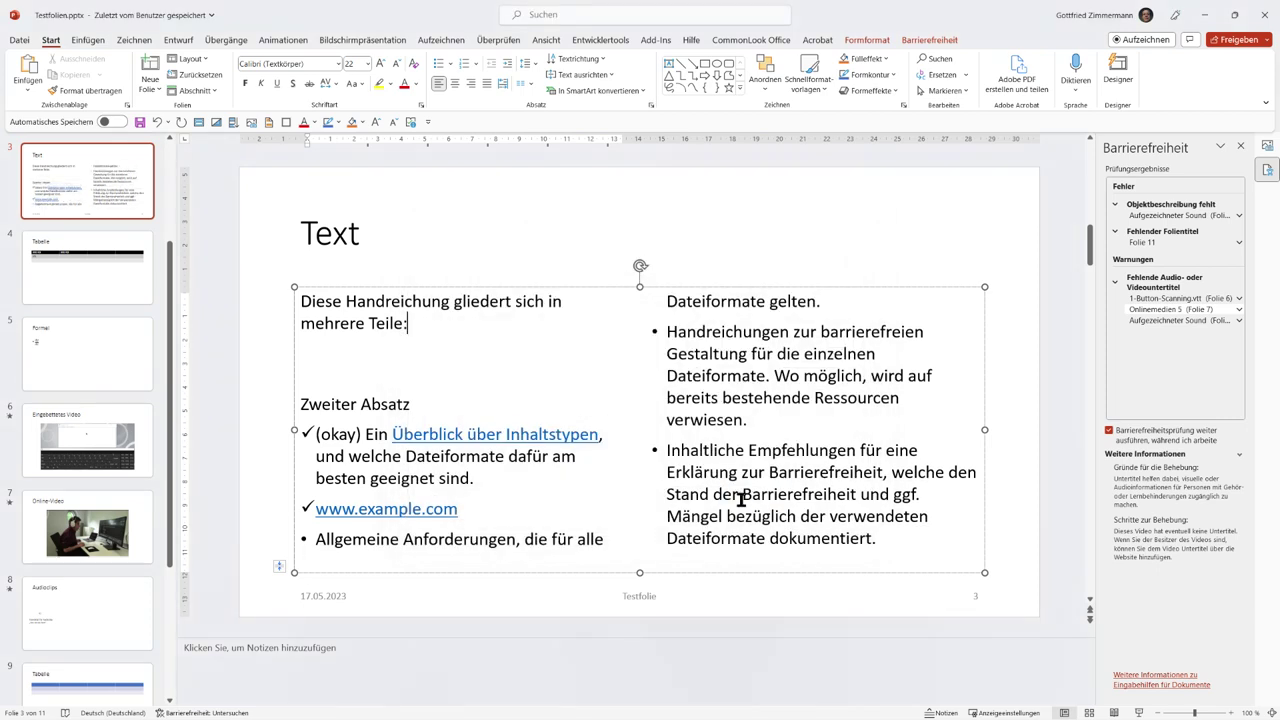
key("Down")
key("Delete")
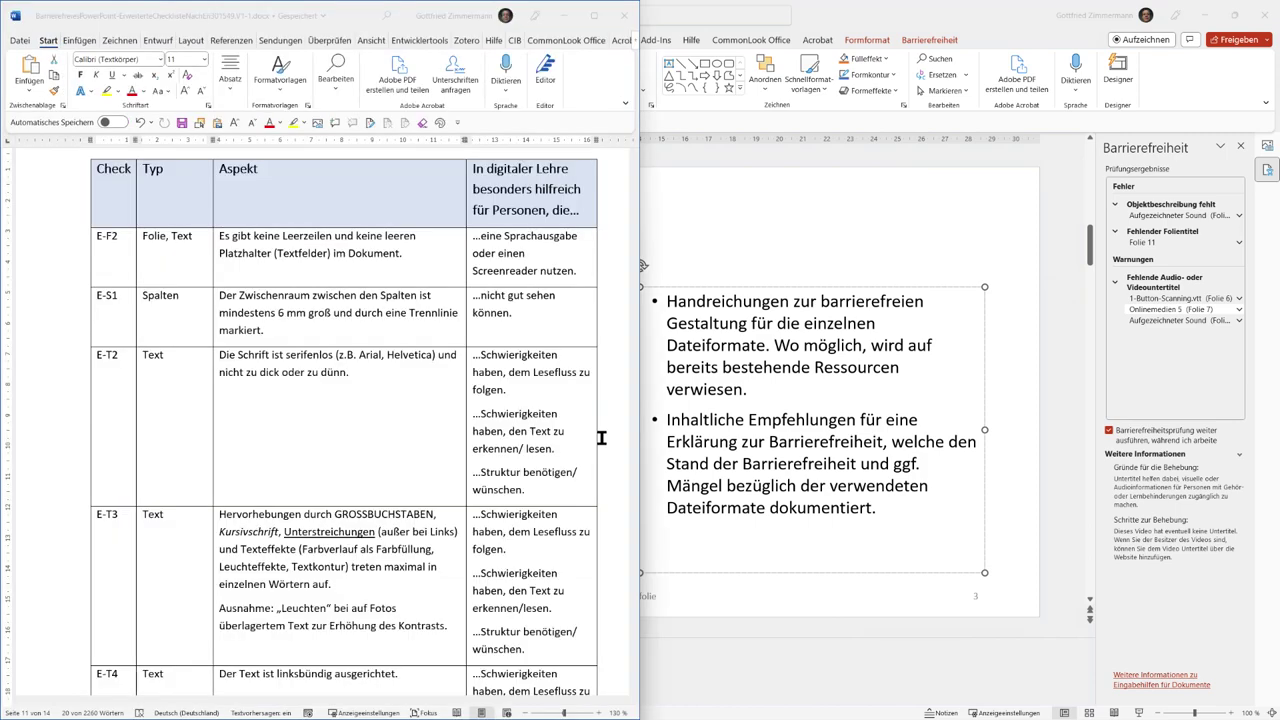
Step: Review checklist row E-S1 on column spacing, then bring PowerPoint's slide 3 to the front
left_click(35, 328)
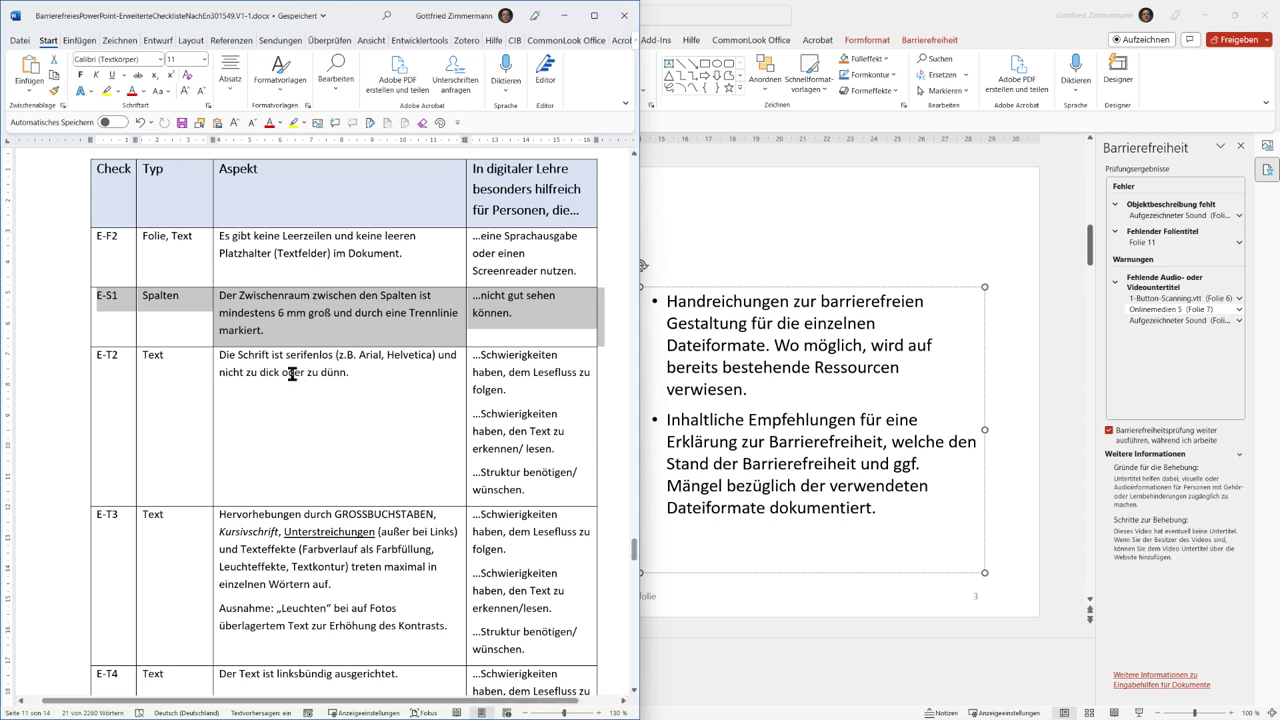
left_click(707, 199)
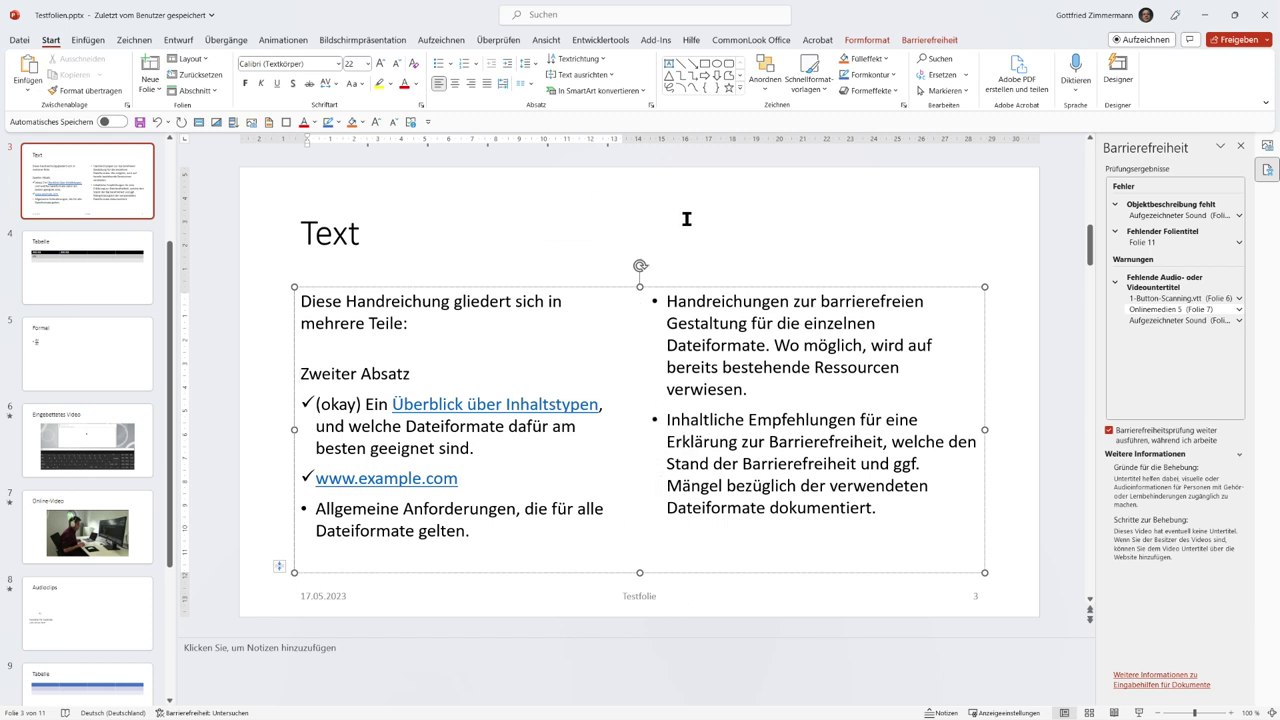
Step: Inspect slide 3's title and two text columns without changes, then return to Word
left_click(566, 217)
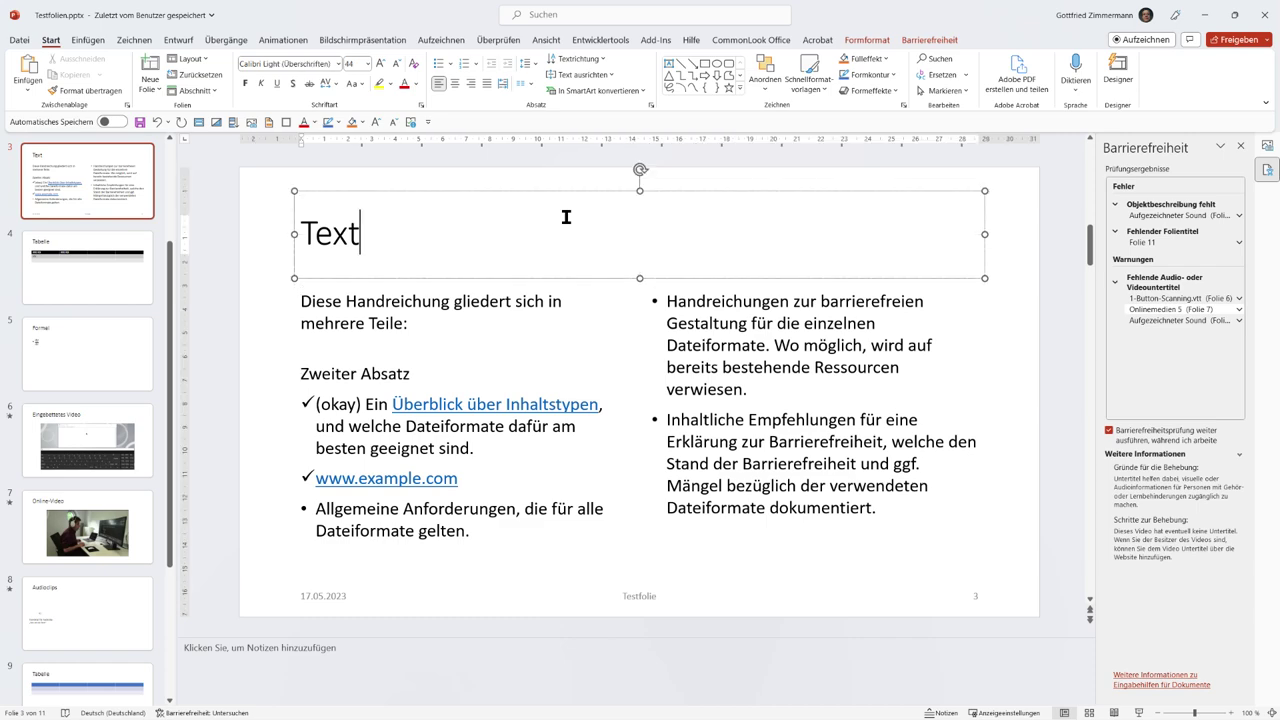
left_click(255, 290)
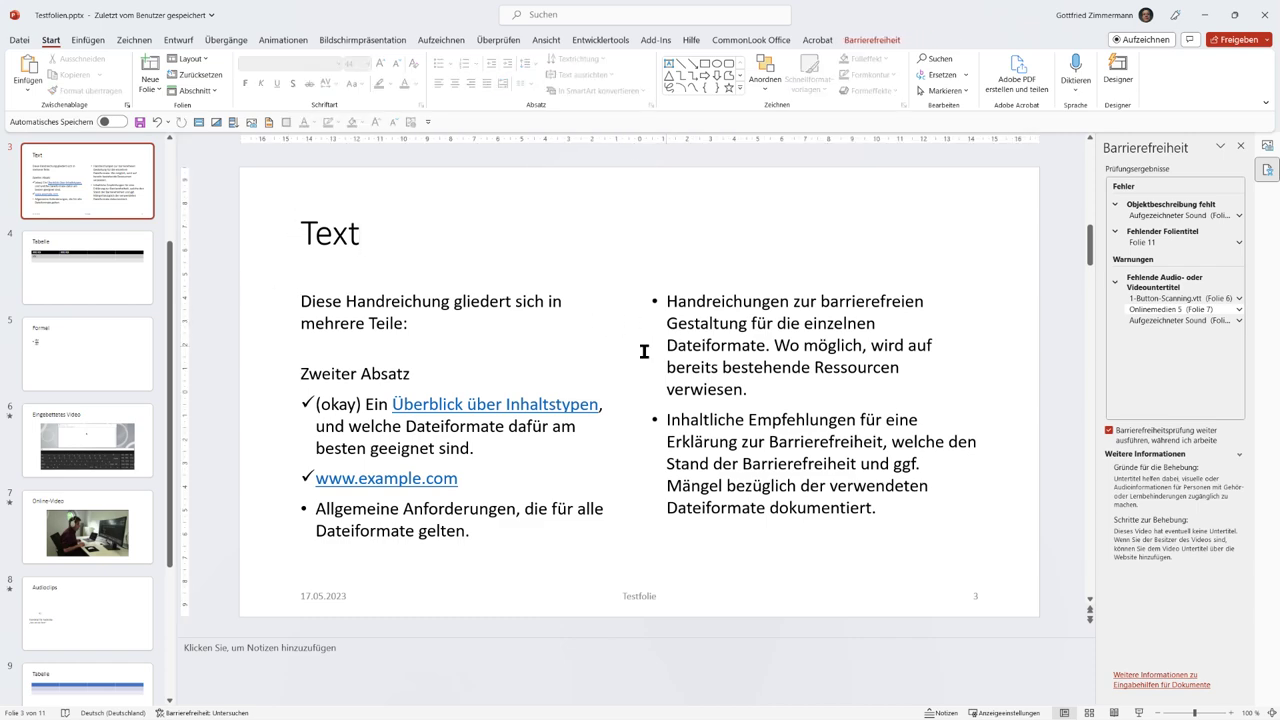
key("alt+Tab")
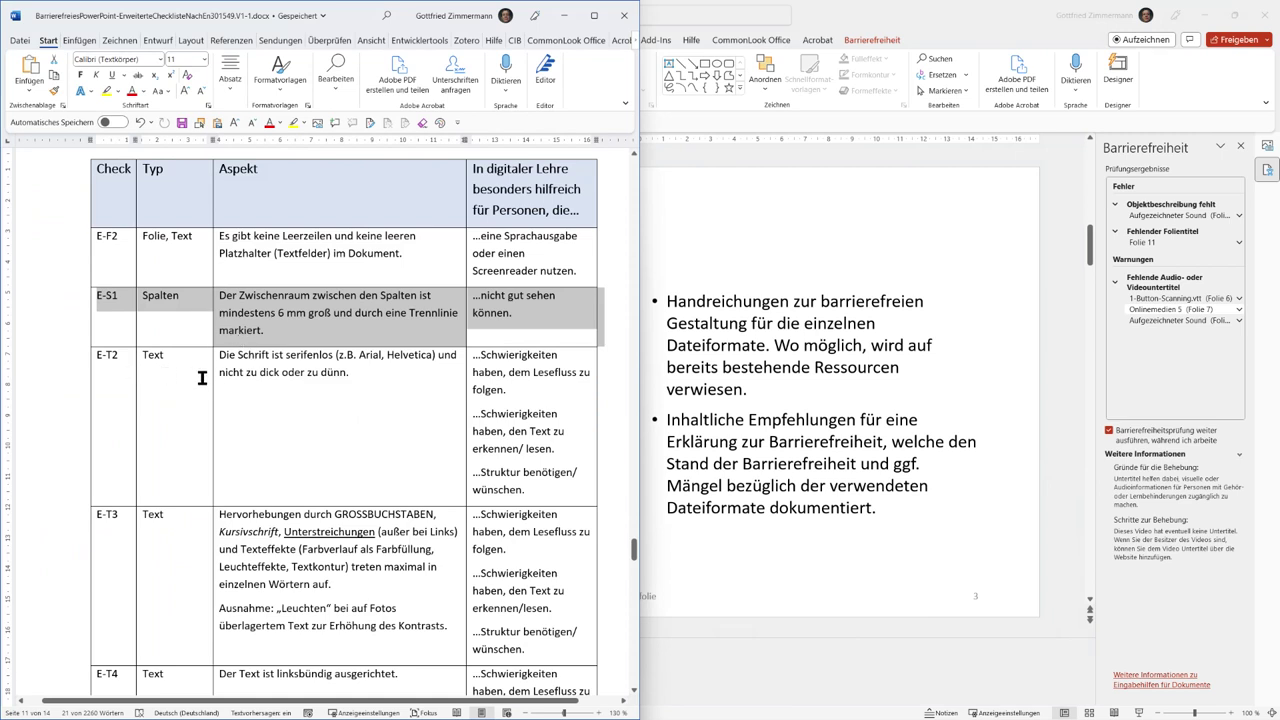
Step: Compare checklist item E-T2 against slide 3's body text
left_click(261, 407)
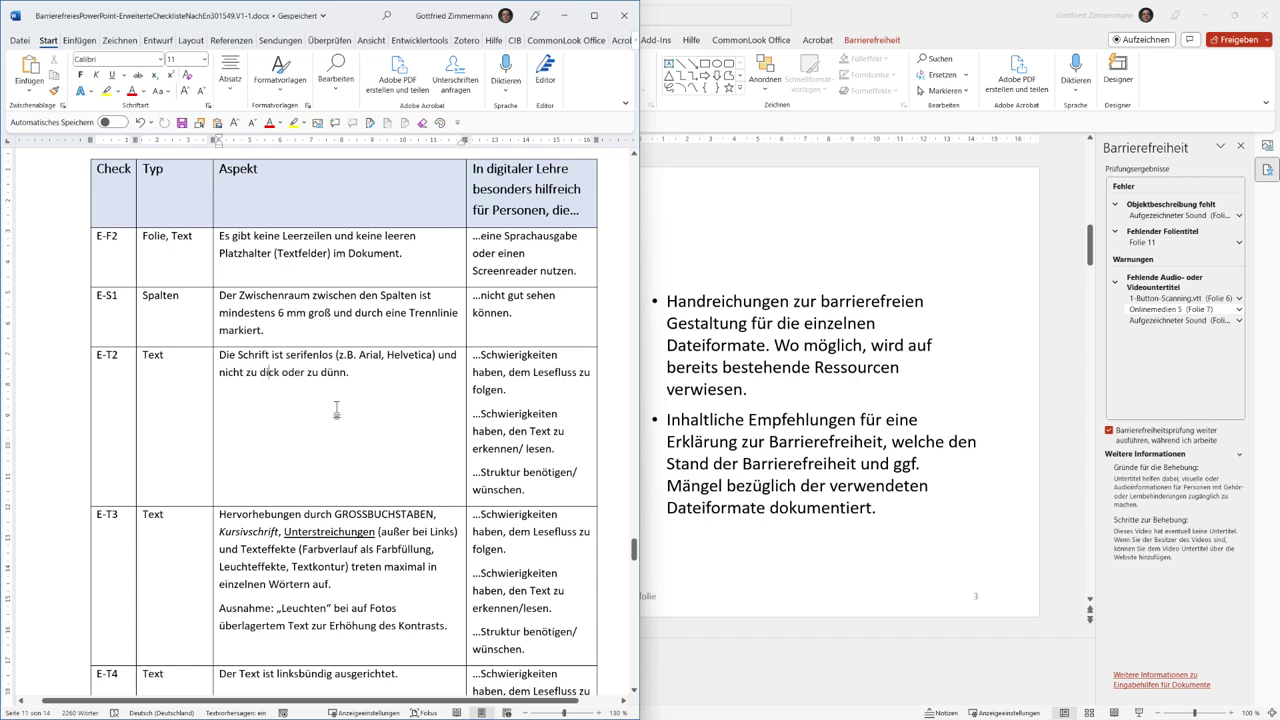
scroll(344, 416, "down", 2)
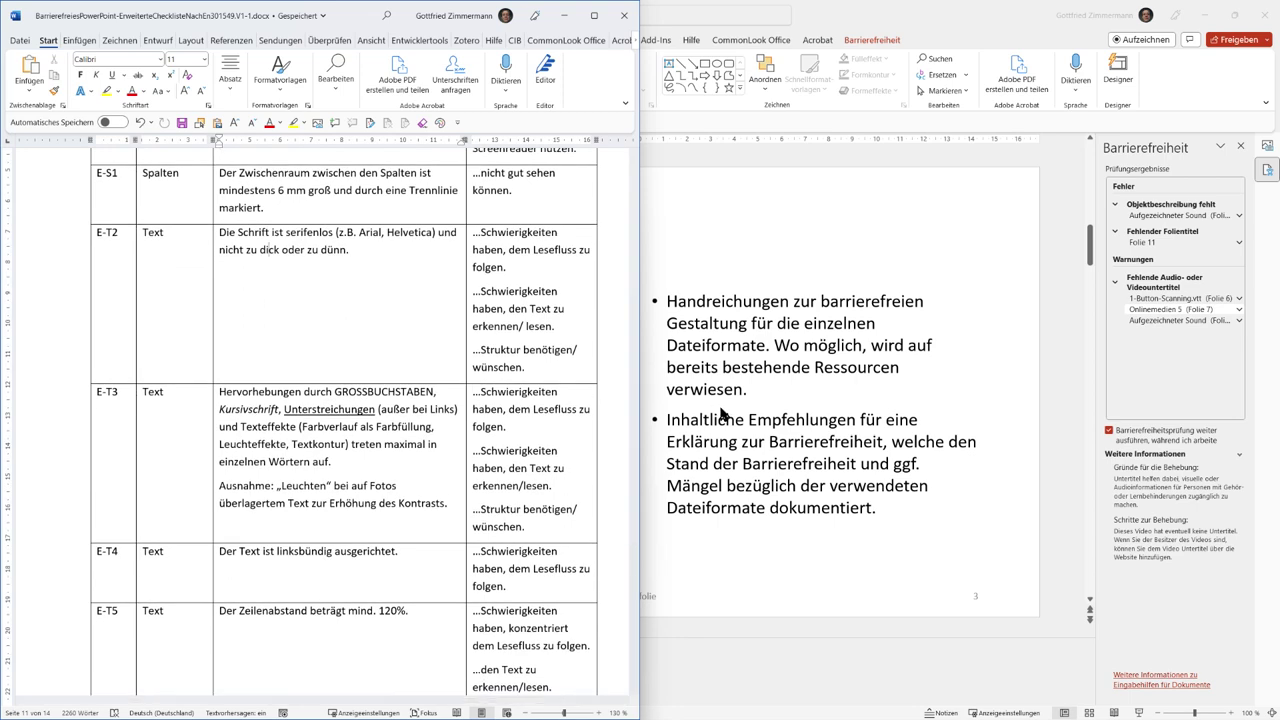
left_click(718, 405)
left_click(706, 381)
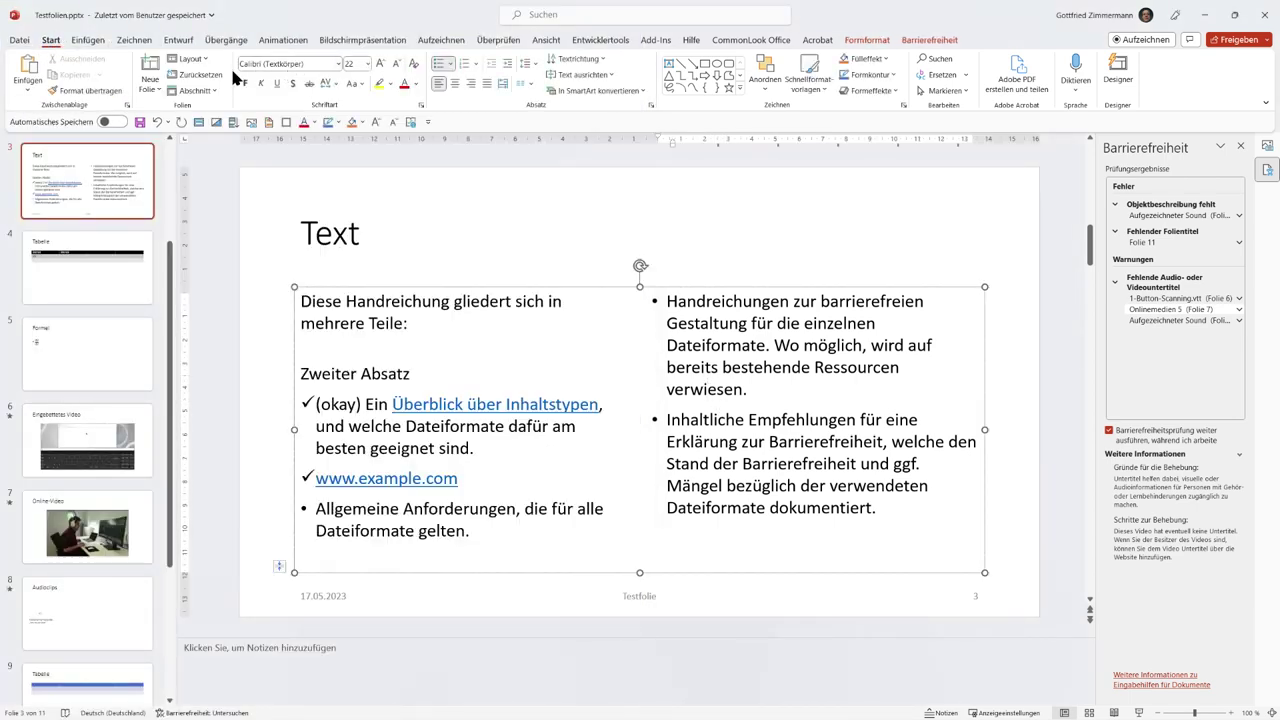
key("alt+Tab")
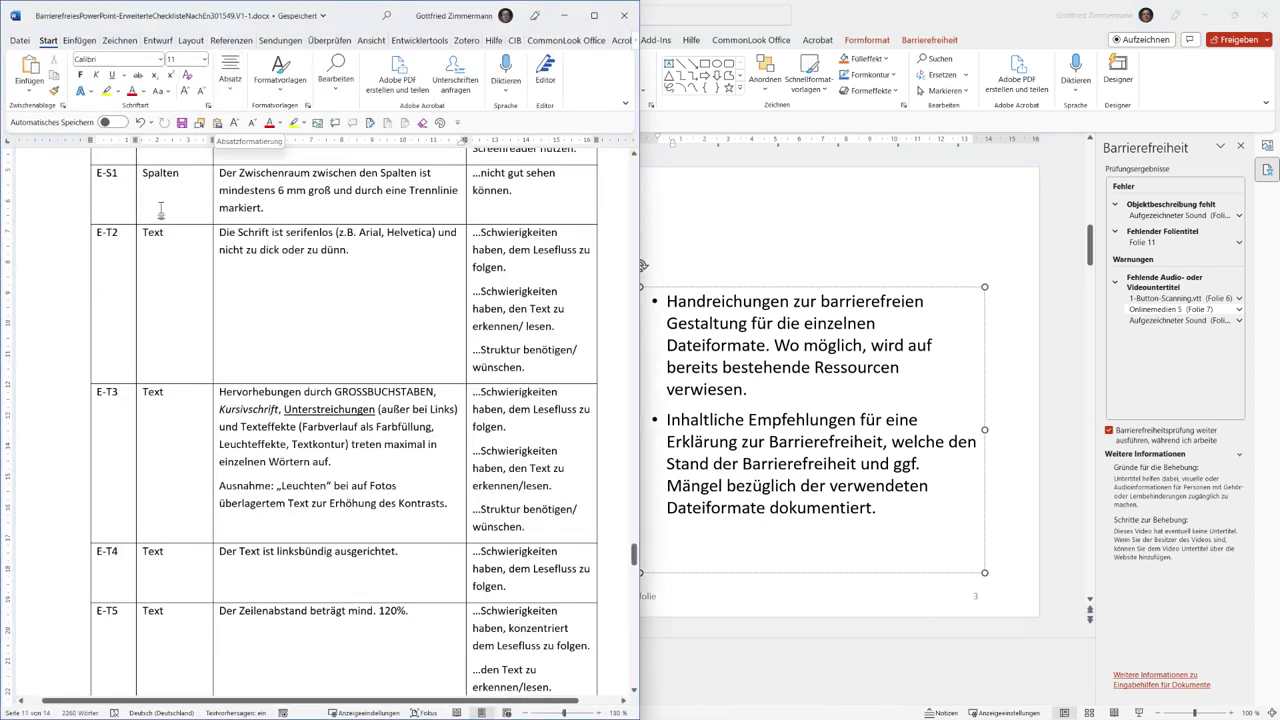
Step: Review checklist row E-T3 on text emphasis and return to slide 3's bullet text
left_click(60, 445)
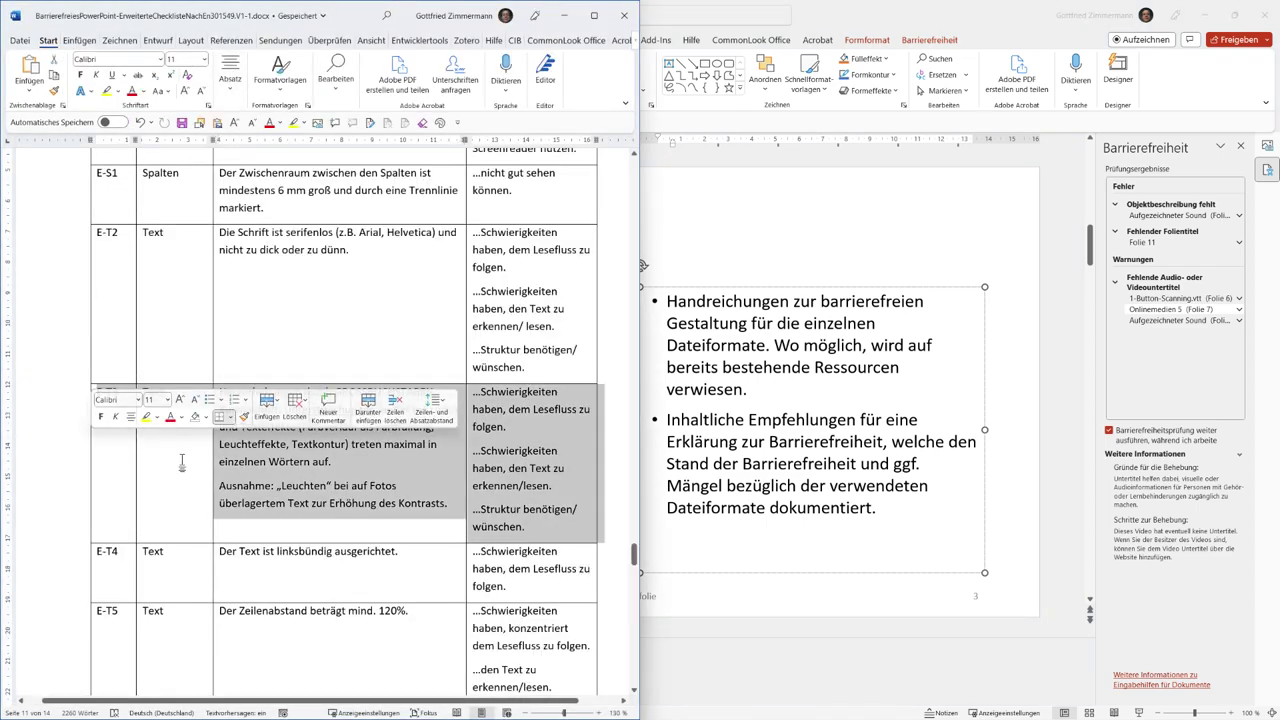
left_click(310, 503)
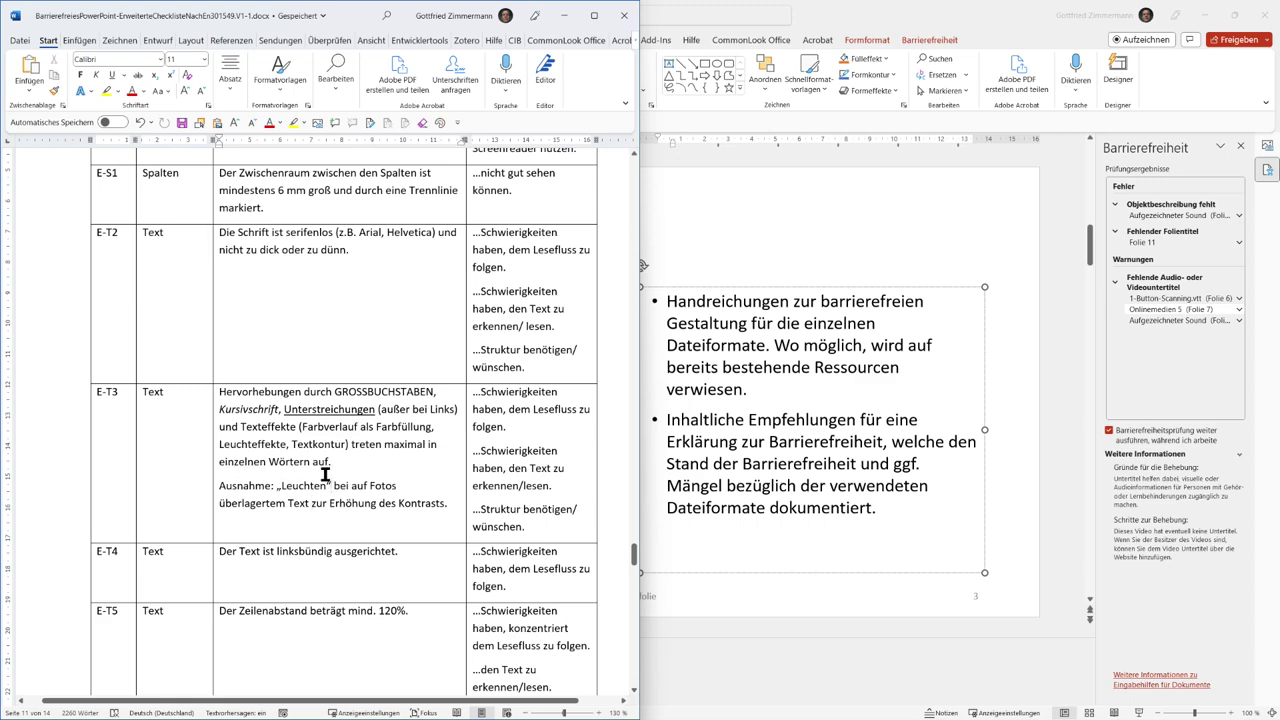
left_click(674, 318)
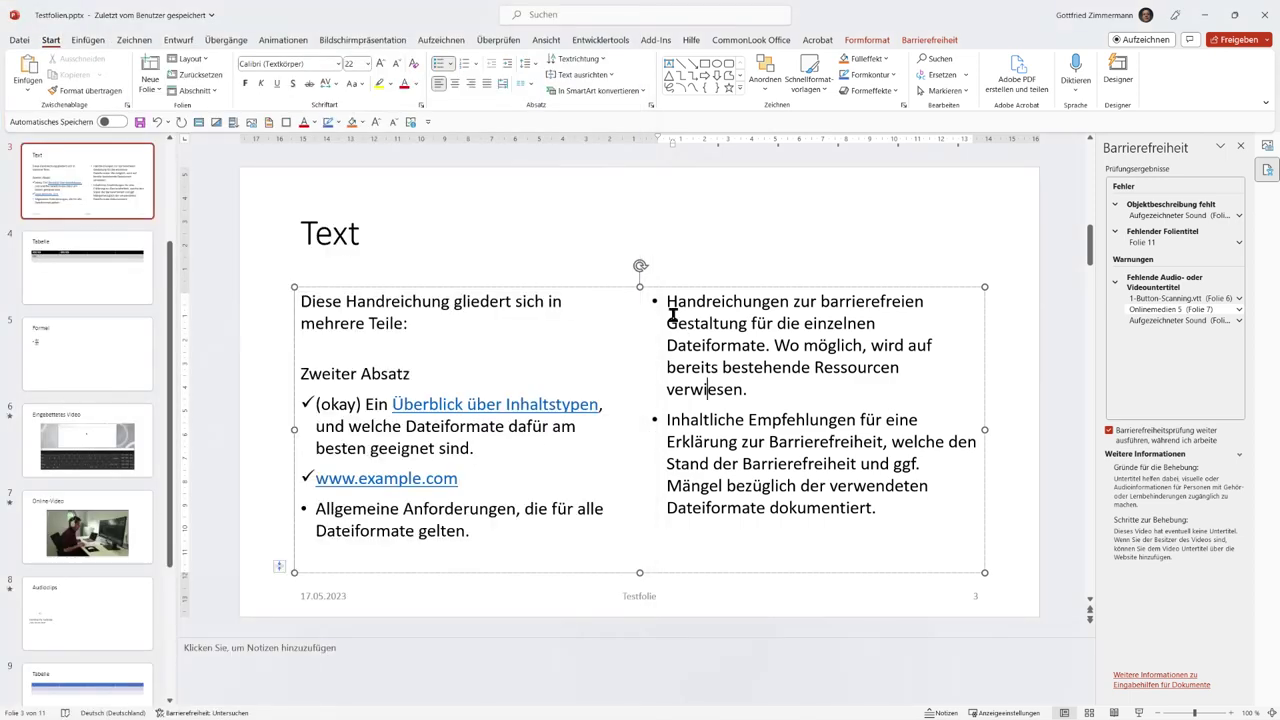
Step: Select the first right-column bullet and open Form formatieren for its text box
mouse_move(664, 300)
left_mouse_down()
mouse_move(748, 323)
mouse_move(800, 390)
left_mouse_up()
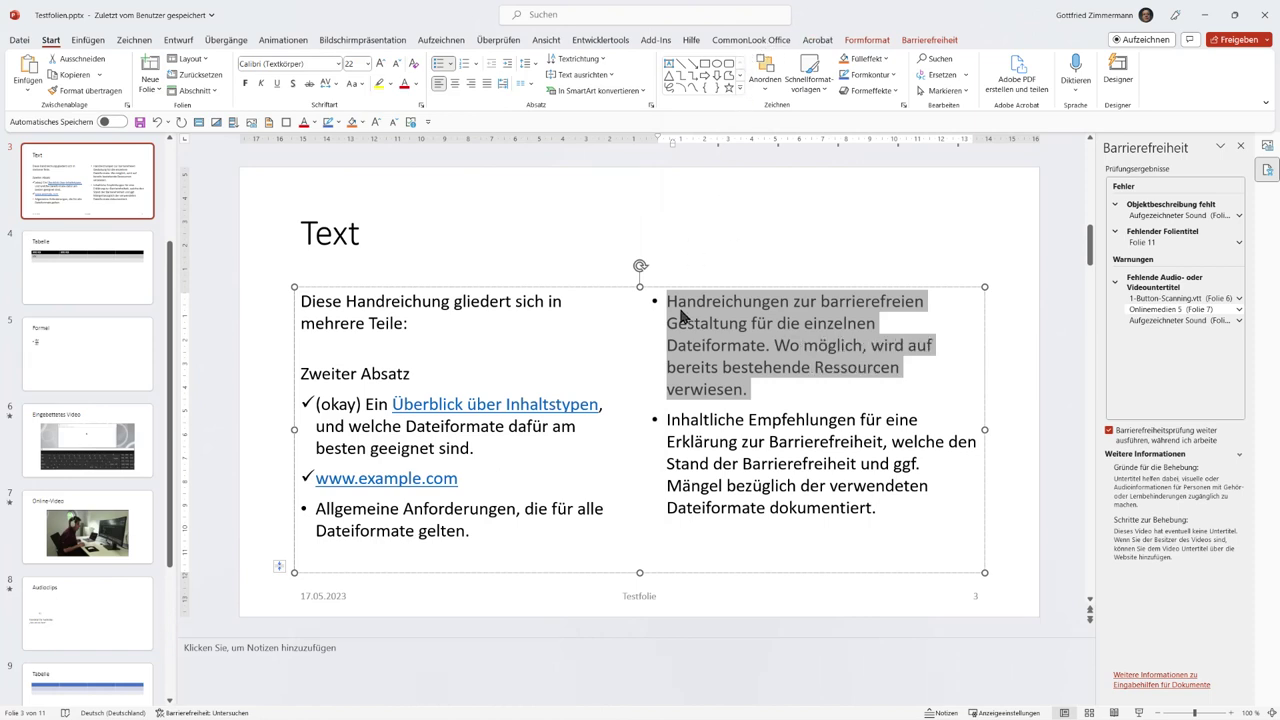
right_click(731, 312)
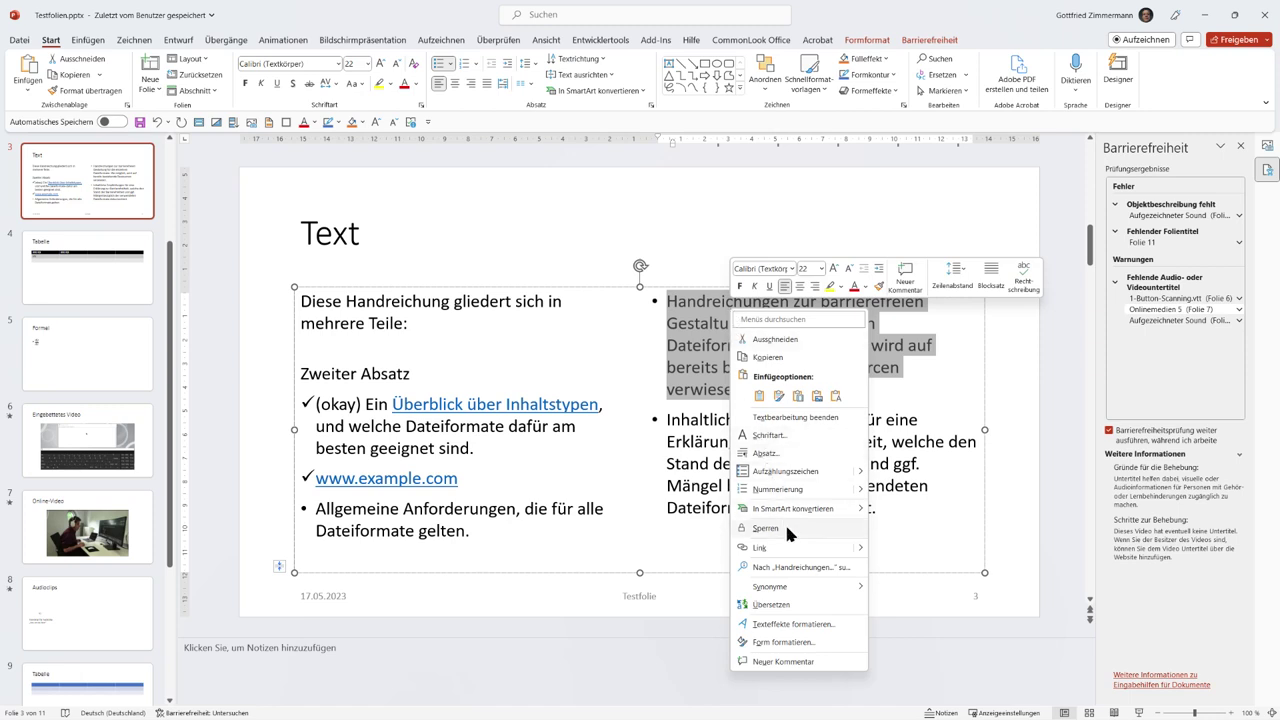
left_click(790, 644)
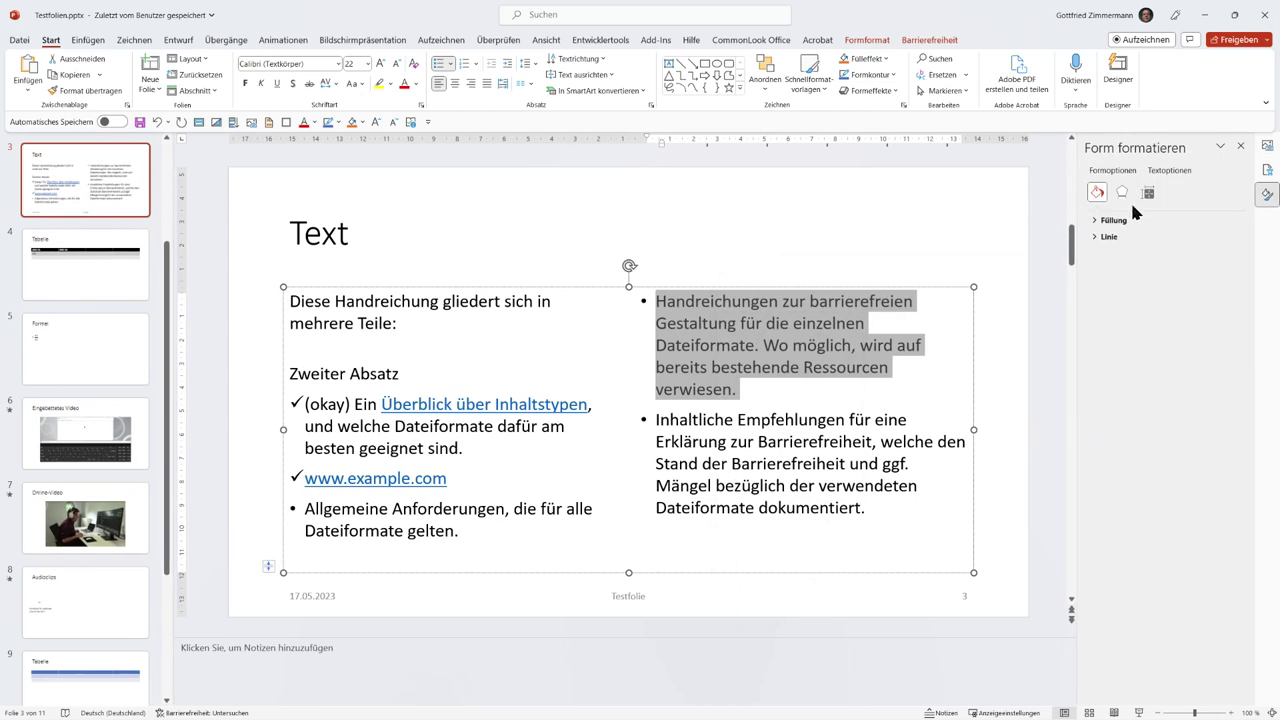
Step: Show the bullet's Textfüllung und -kontur settings (solid fill, no outline), then return to Word
left_click(1165, 170)
left_click(1147, 190)
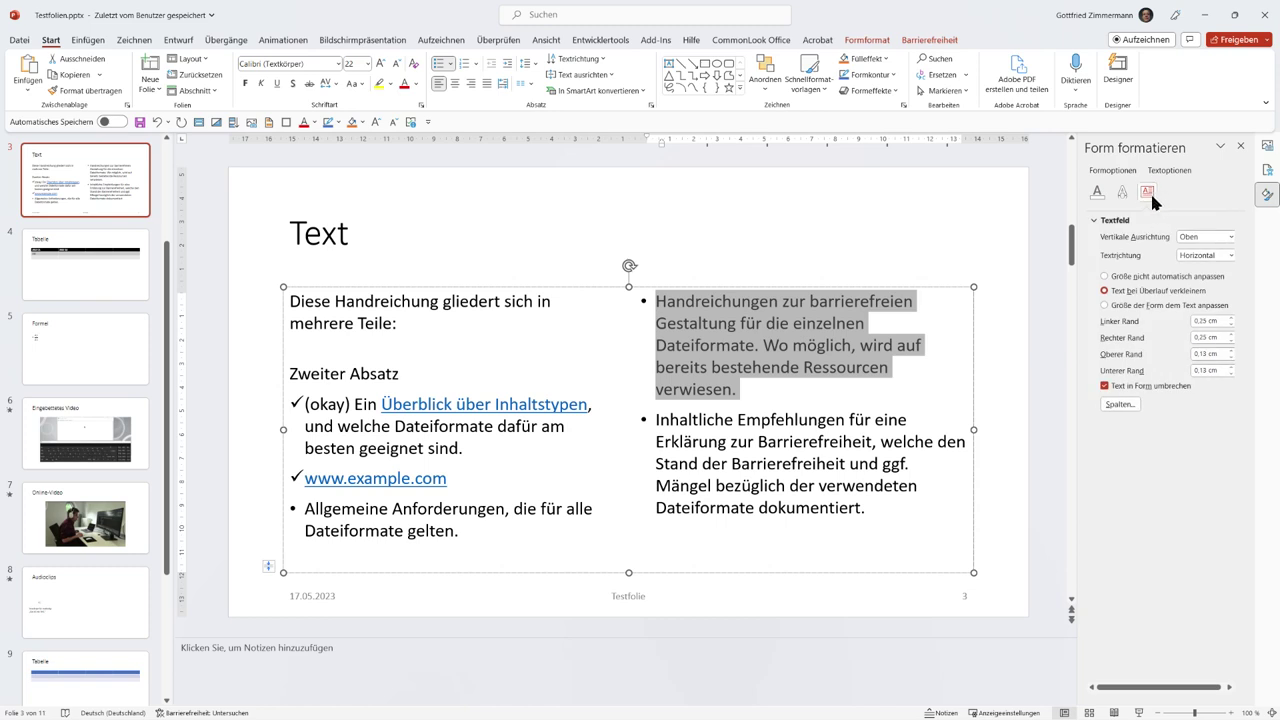
left_click(1100, 194)
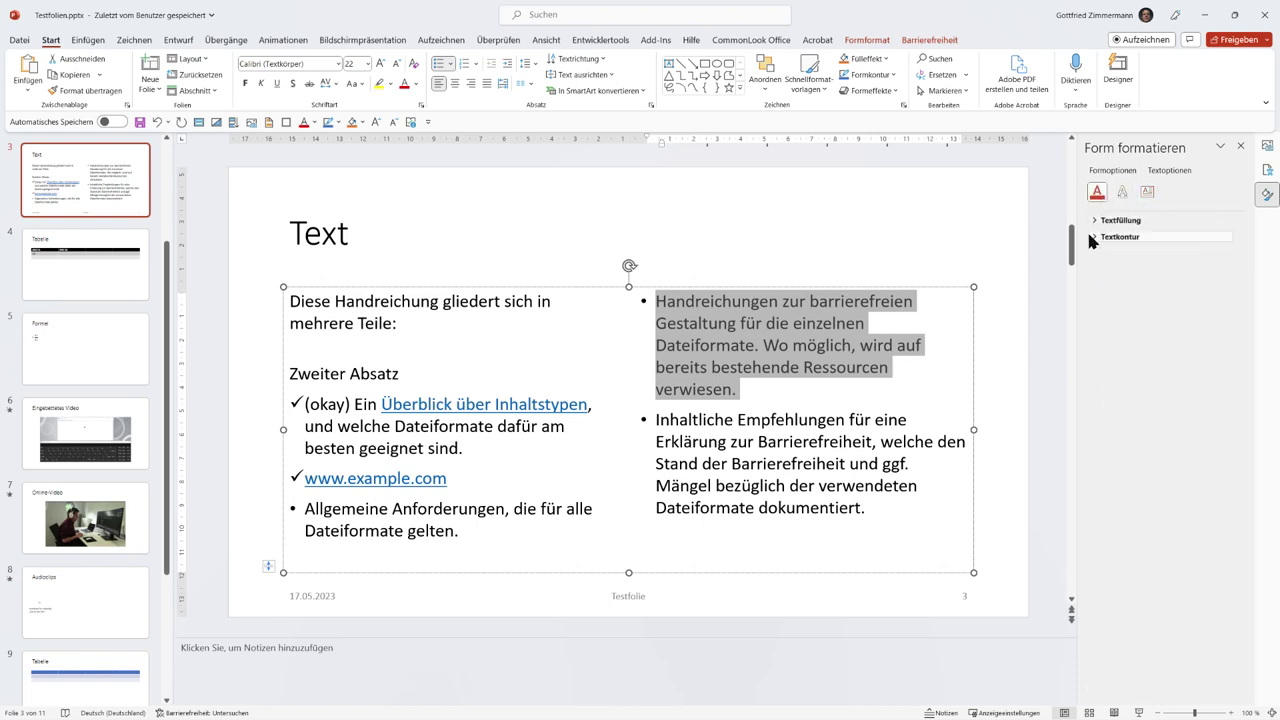
left_click(1093, 237)
left_click(1097, 221)
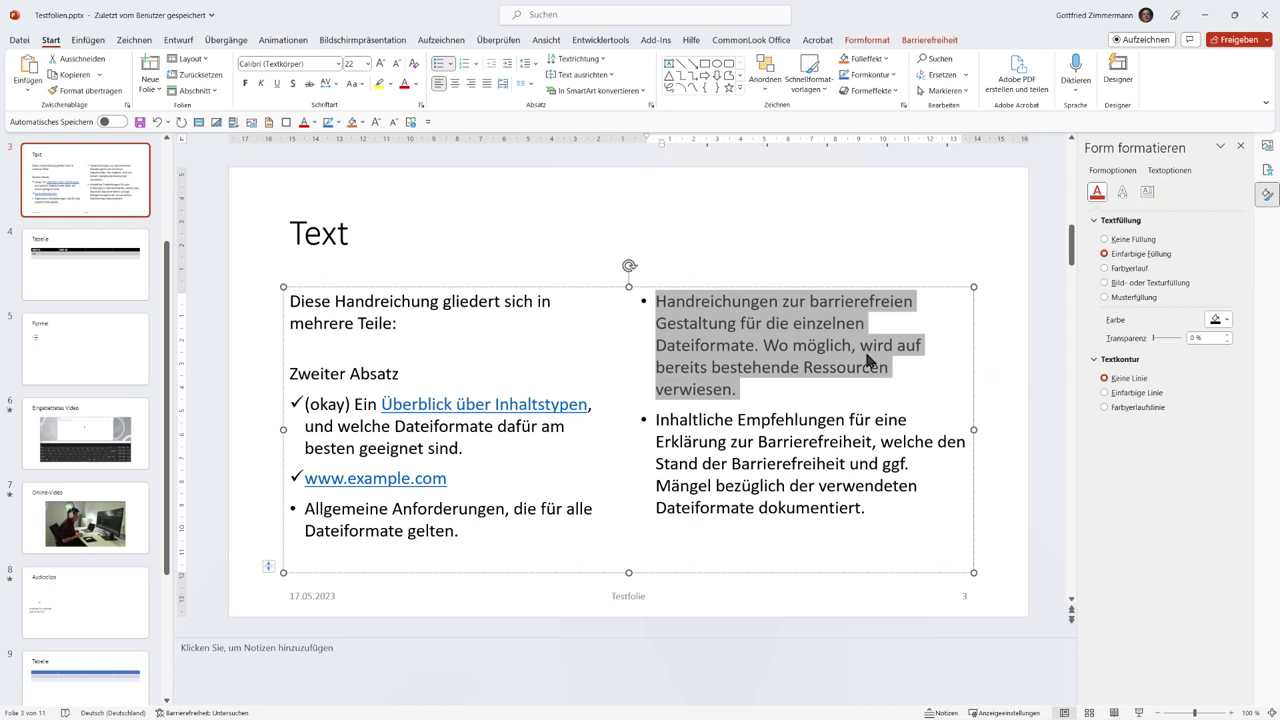
key("alt+Tab")
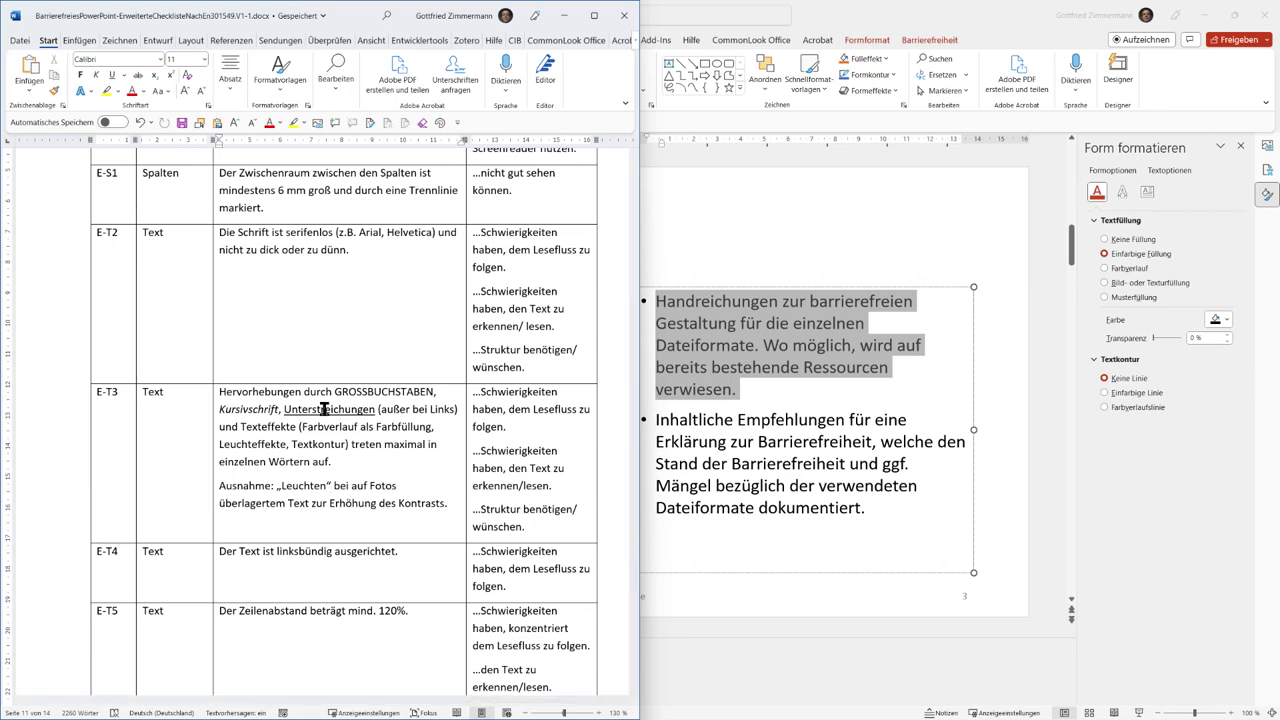
Step: Scroll the Word checklist to row E-T4 on left-aligned text and read it
scroll(313, 432, "down", 3)
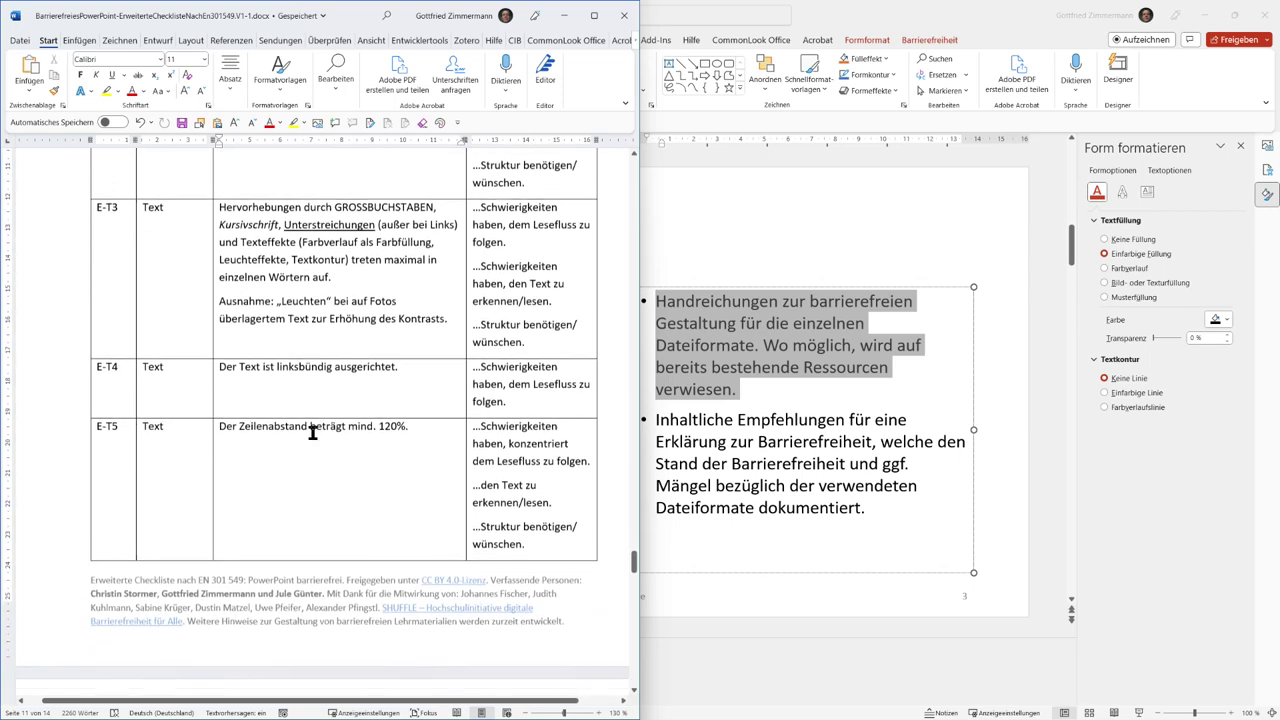
left_click(57, 398)
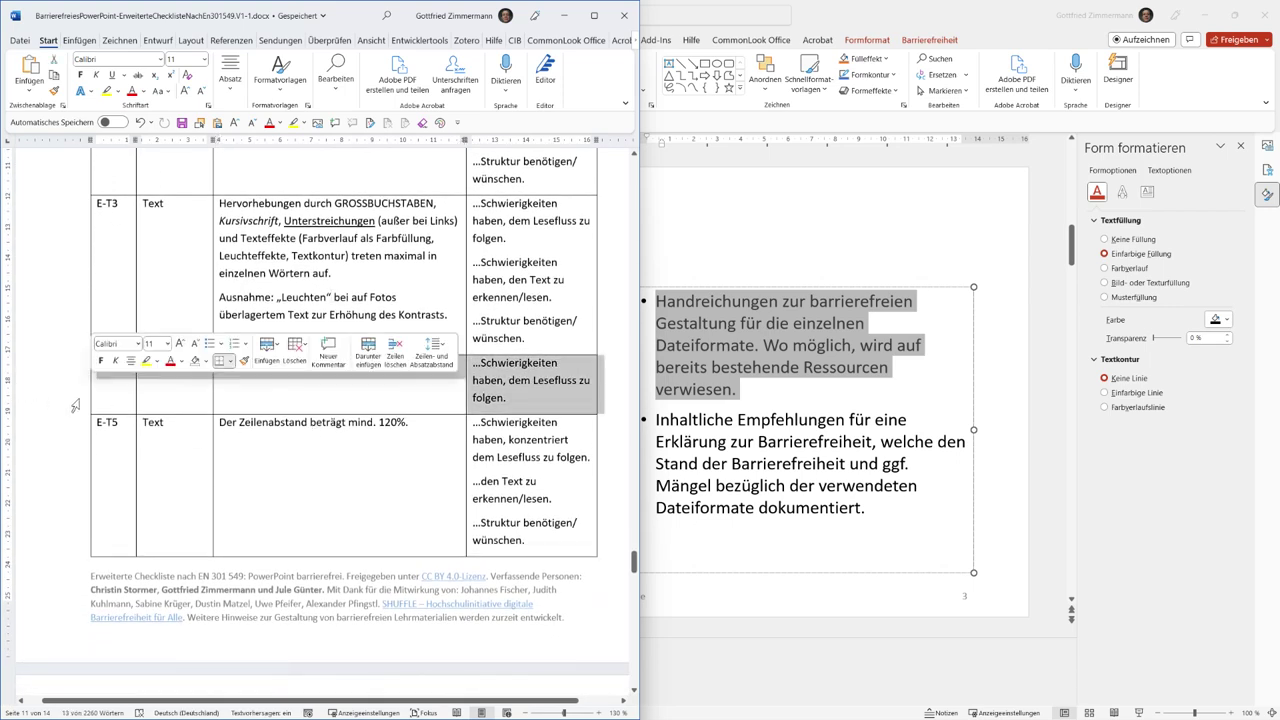
left_click(252, 405)
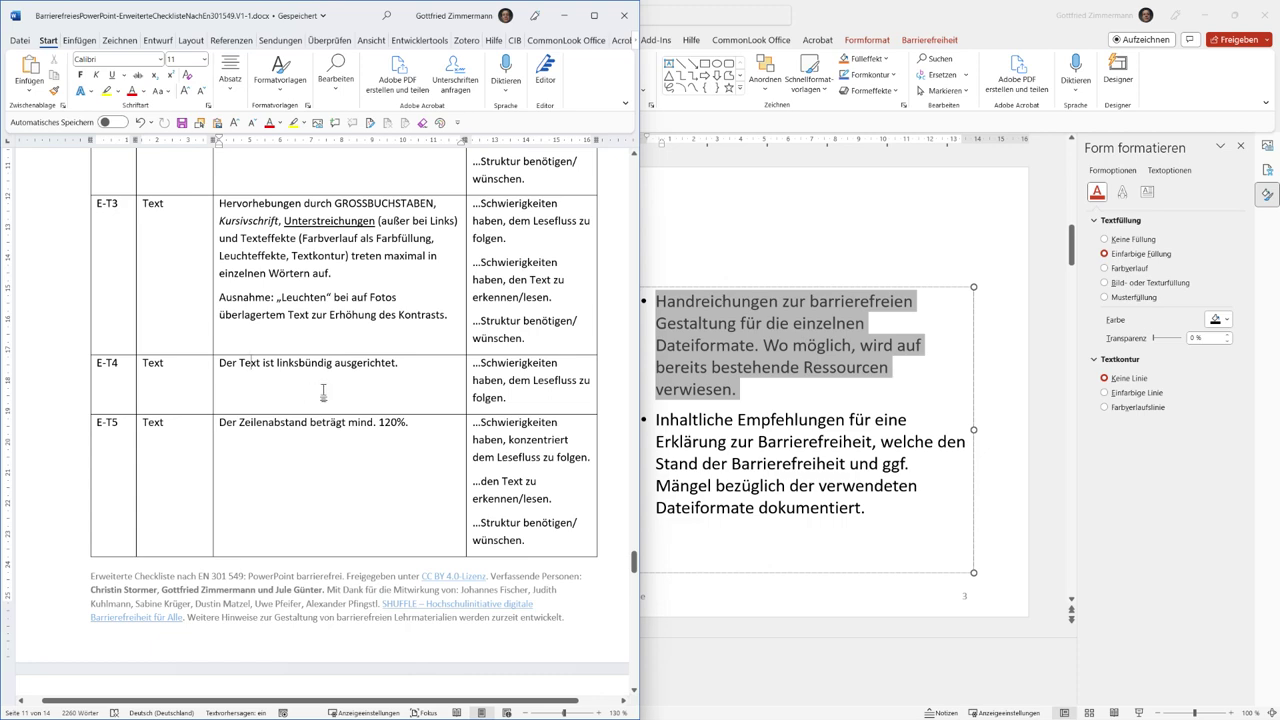
Step: Bring PowerPoint's slide 3 "Text" back to the front
left_click(686, 428)
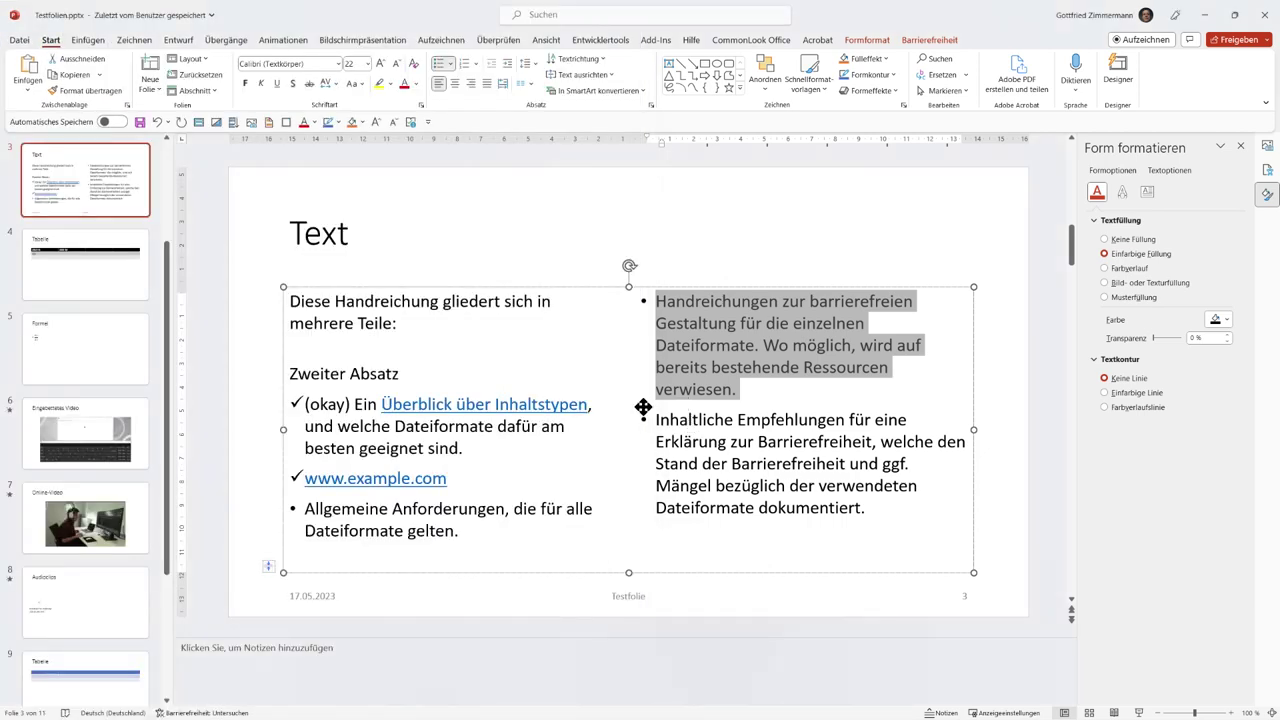
left_click(643, 407)
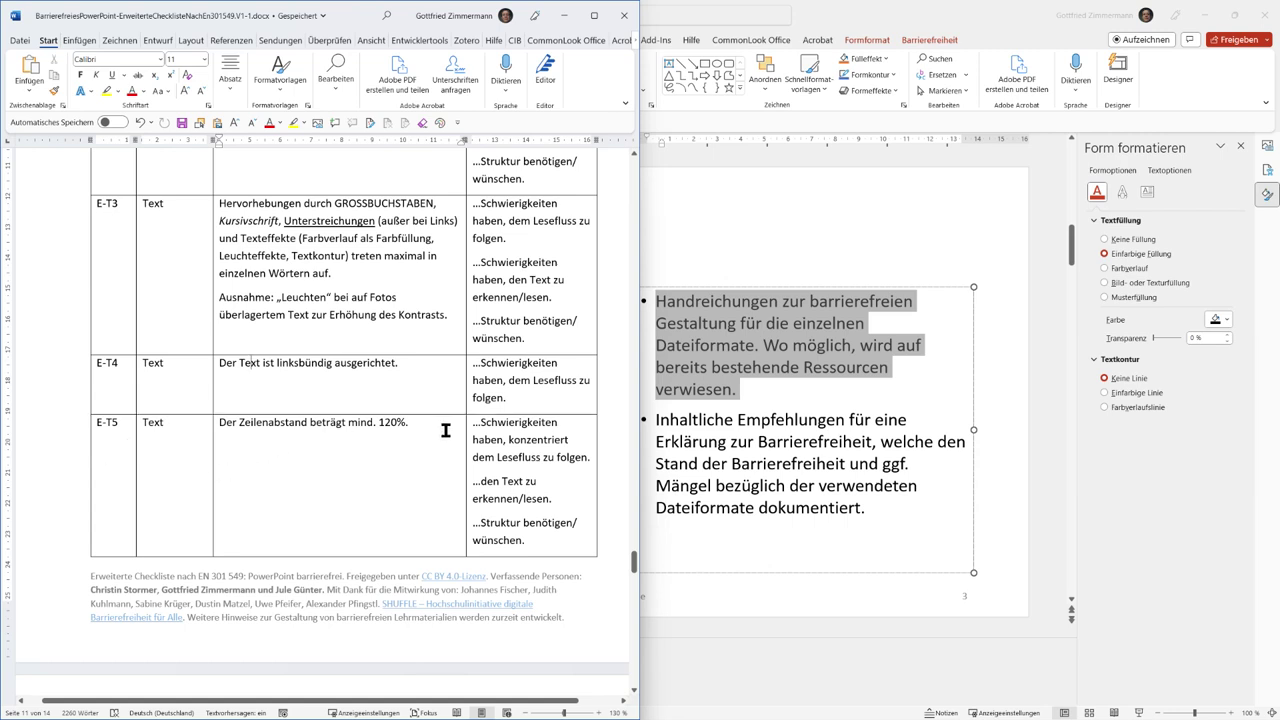
left_click(748, 435)
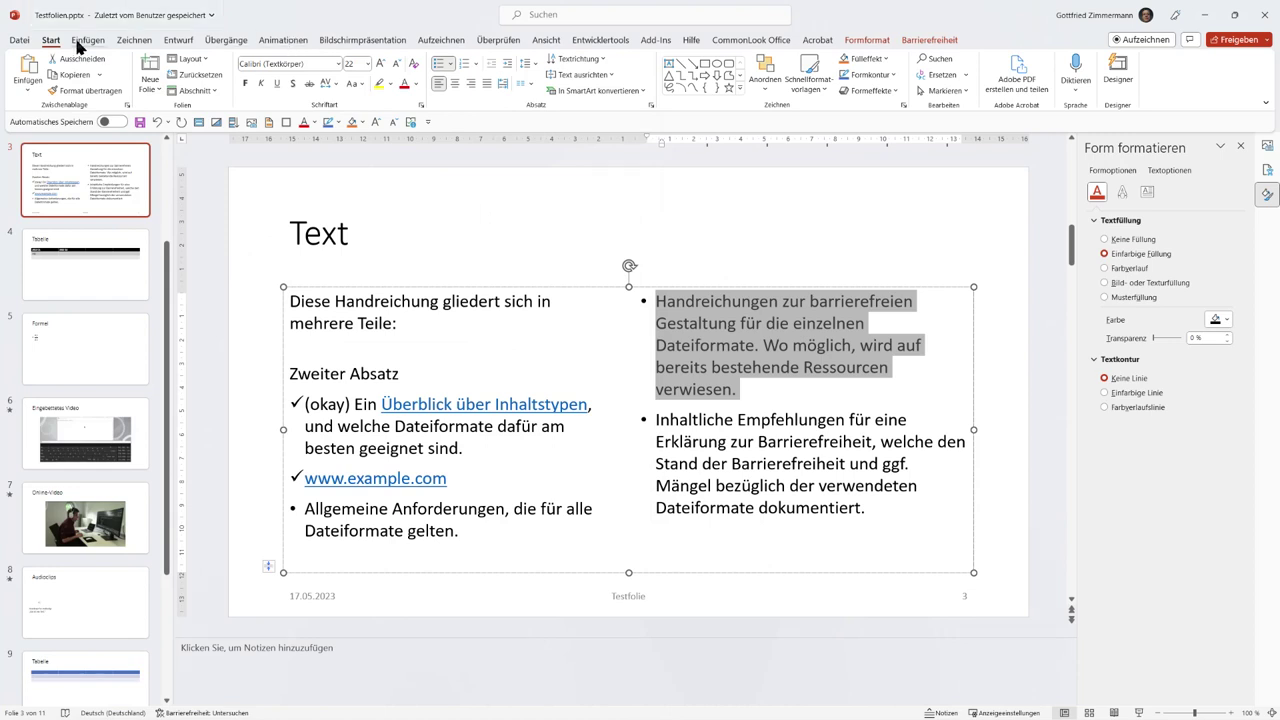
Step: Open slide master view on the third layout and select its whole body text placeholder
left_click(546, 40)
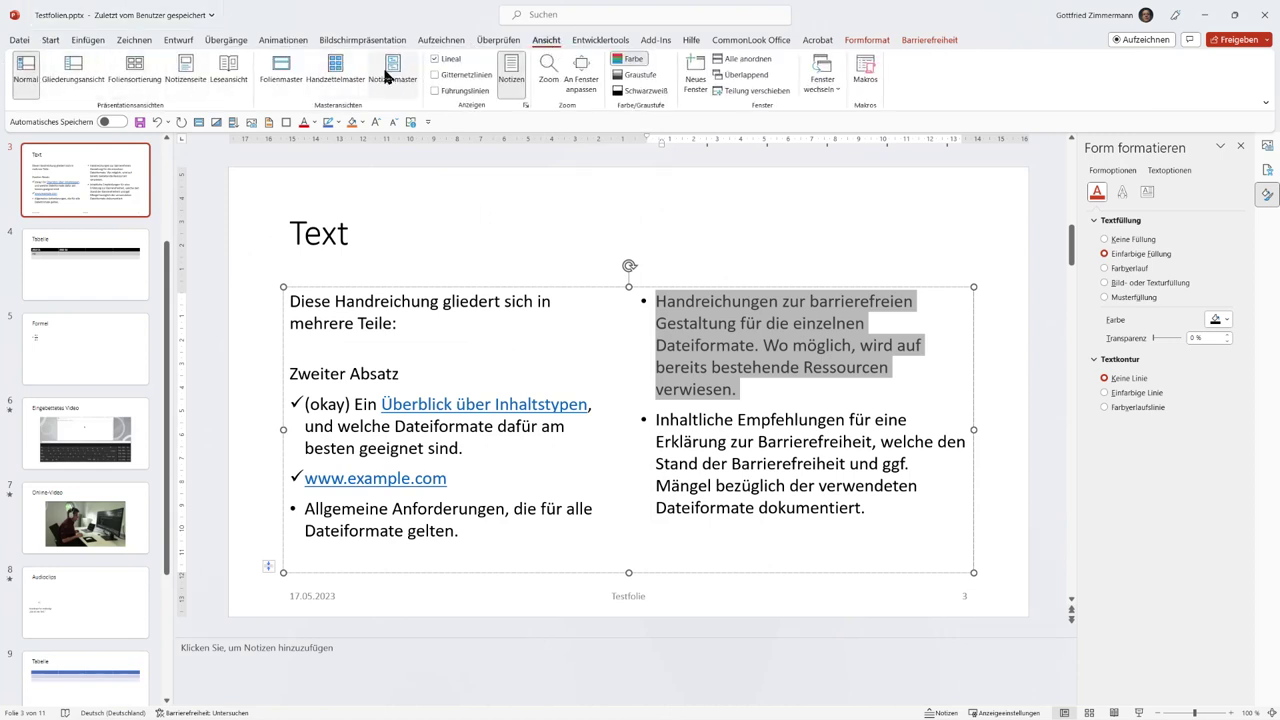
left_click(284, 72)
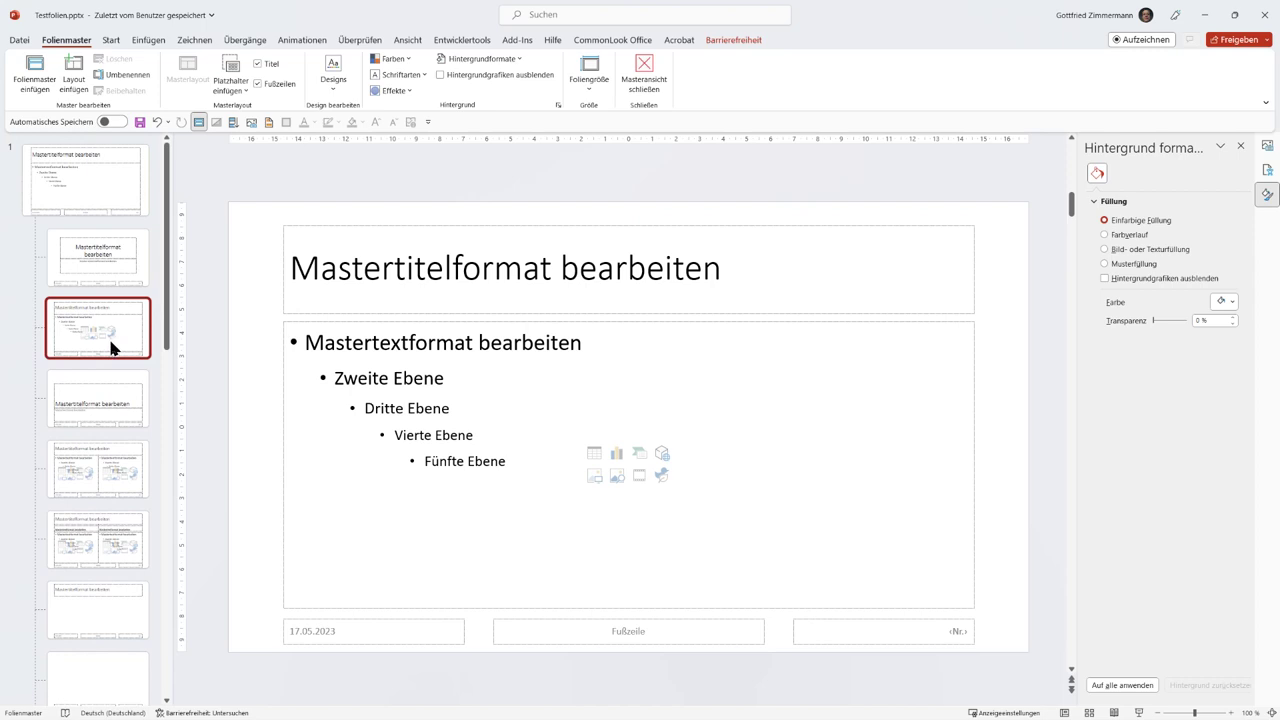
left_click(112, 342)
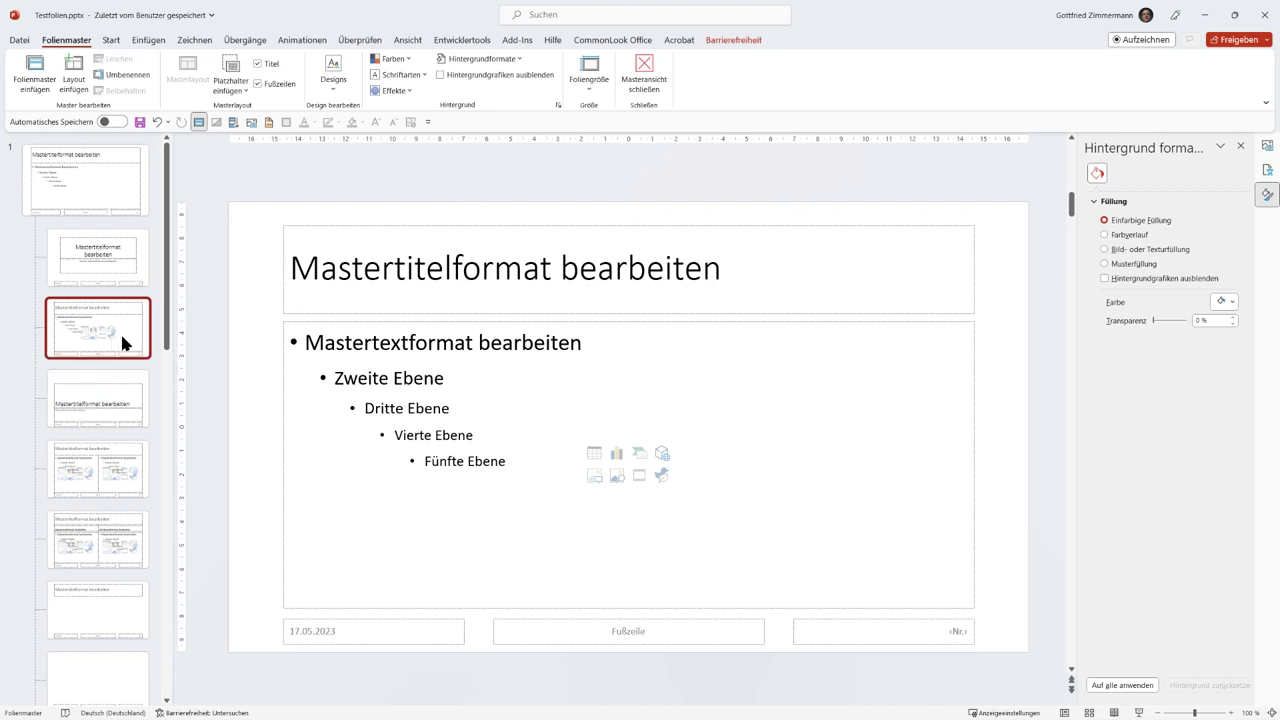
left_click(384, 355)
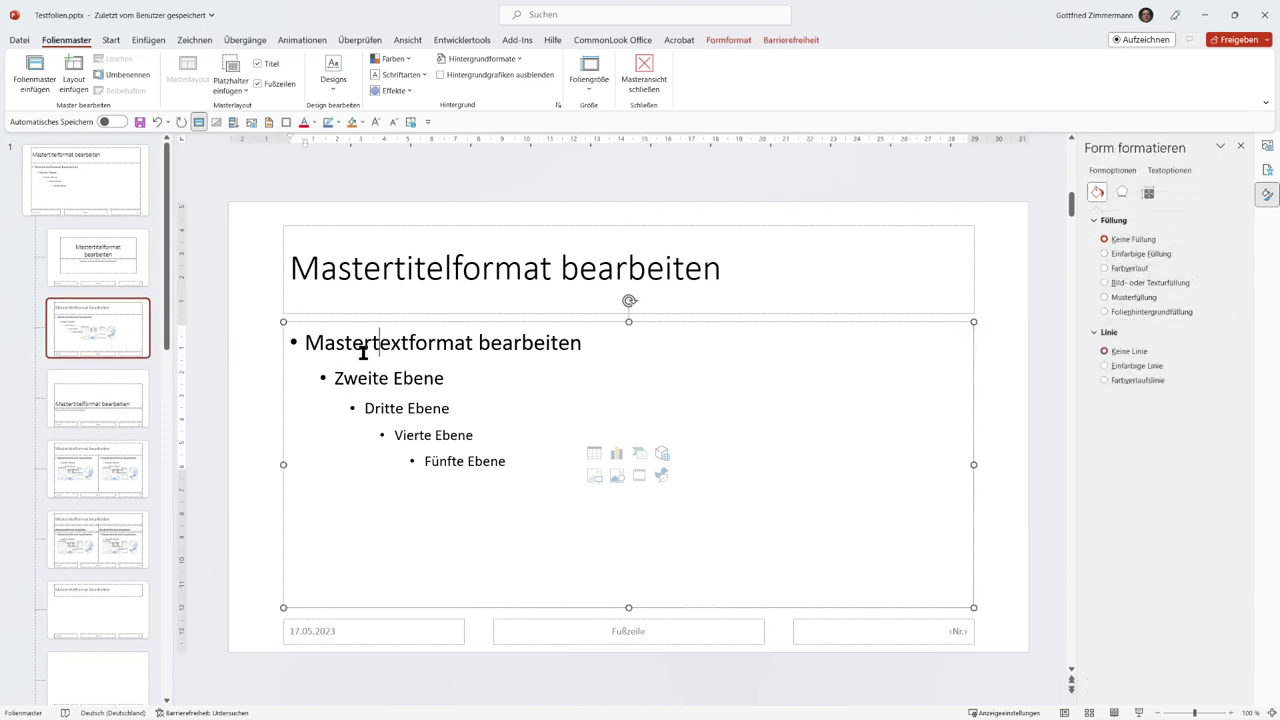
key("Escape")
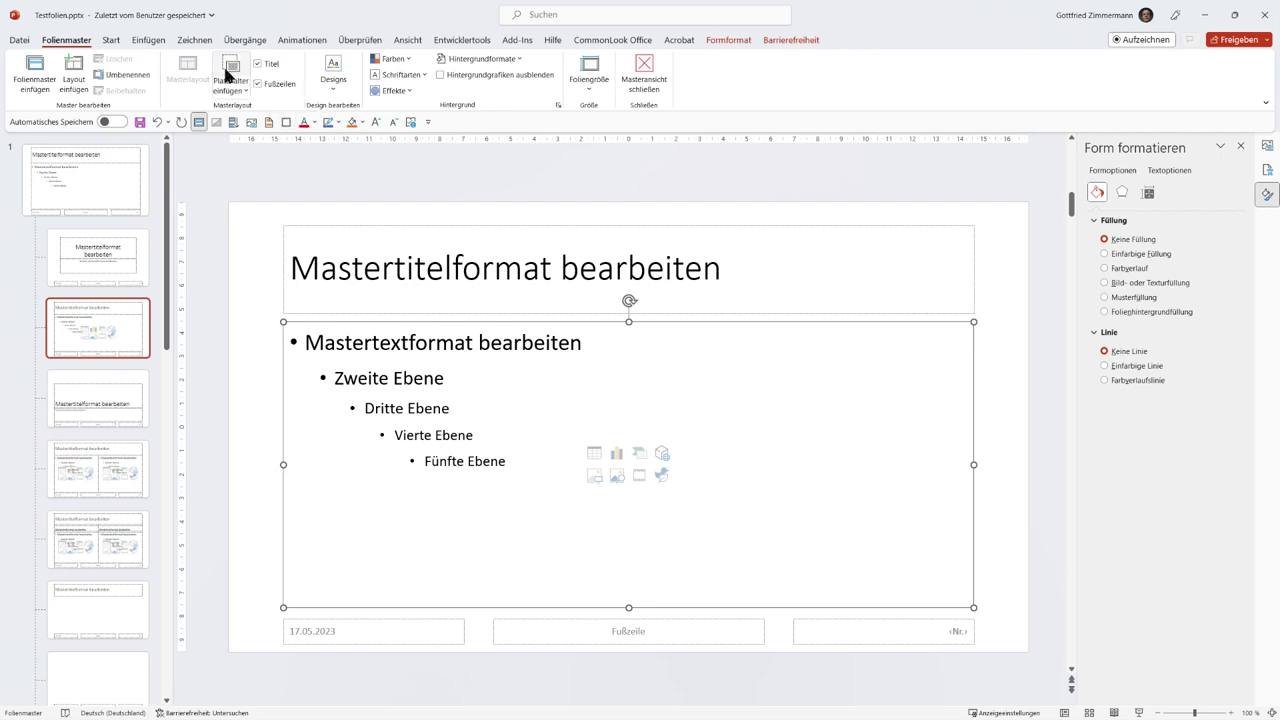
left_click(110, 42)
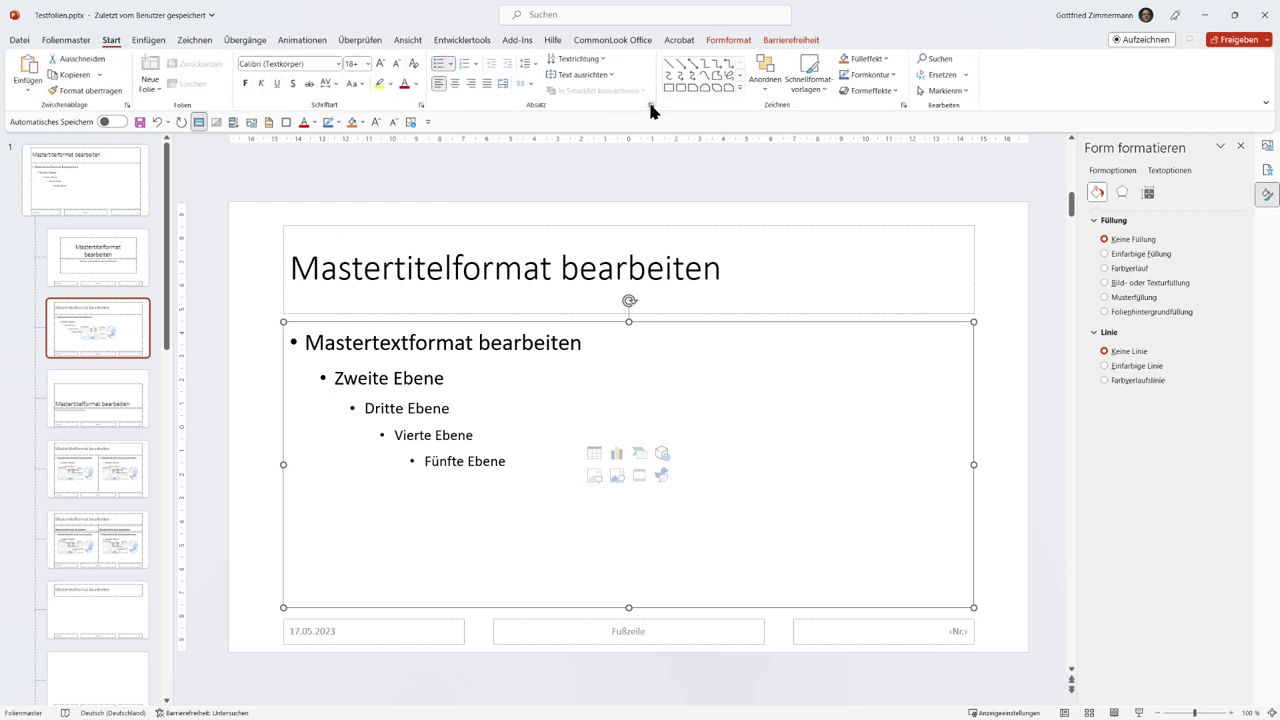
Step: Confirm the master body text keeps multiple 1,2 line spacing, then close slide master view
left_click(650, 105)
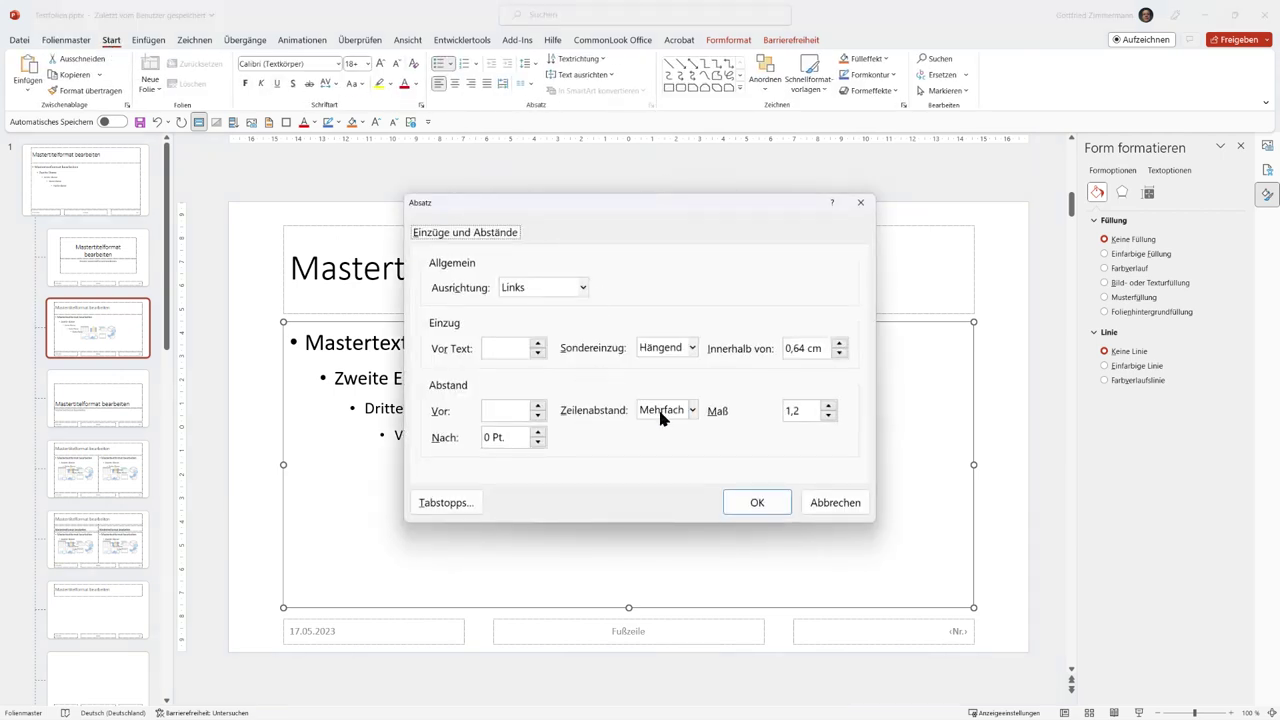
left_click(757, 500)
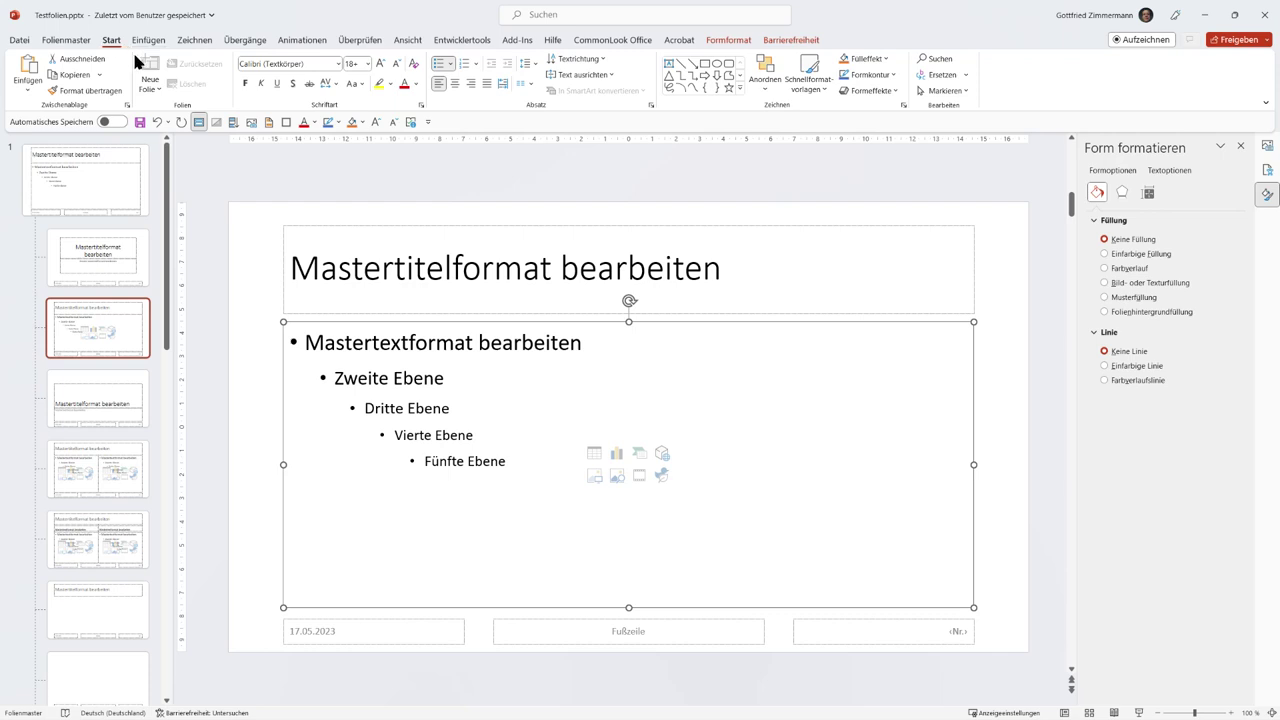
left_click(72, 40)
left_click(648, 65)
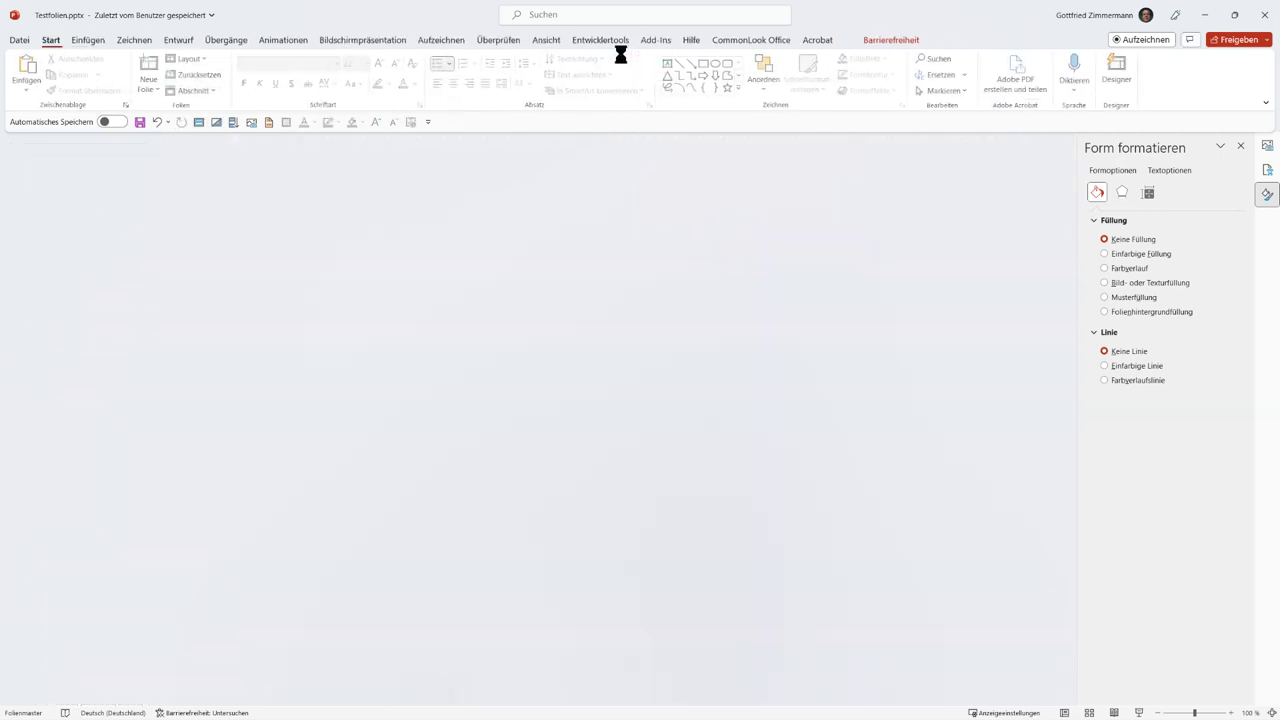
Step: Return to the Word checklist and scroll to page 12's link rows E-N1 and E-N2
key("alt+Tab")
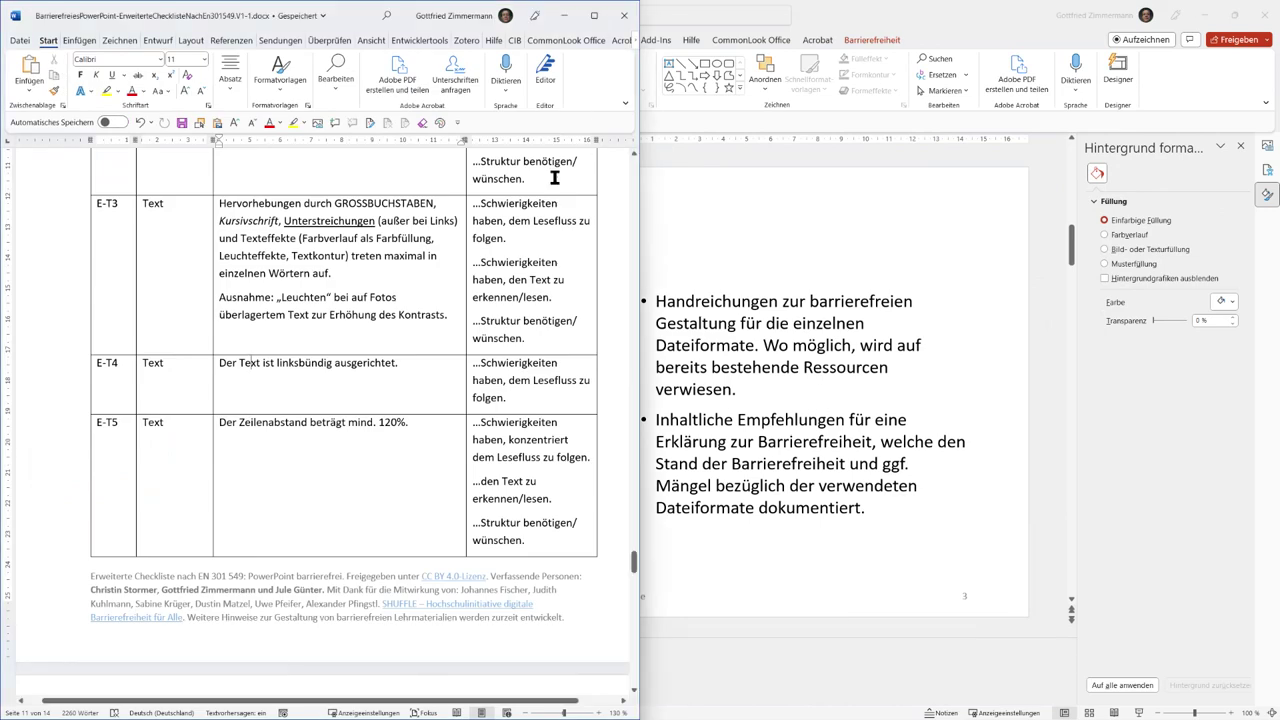
scroll(382, 284, "down", 5)
scroll(382, 284, "down", 3)
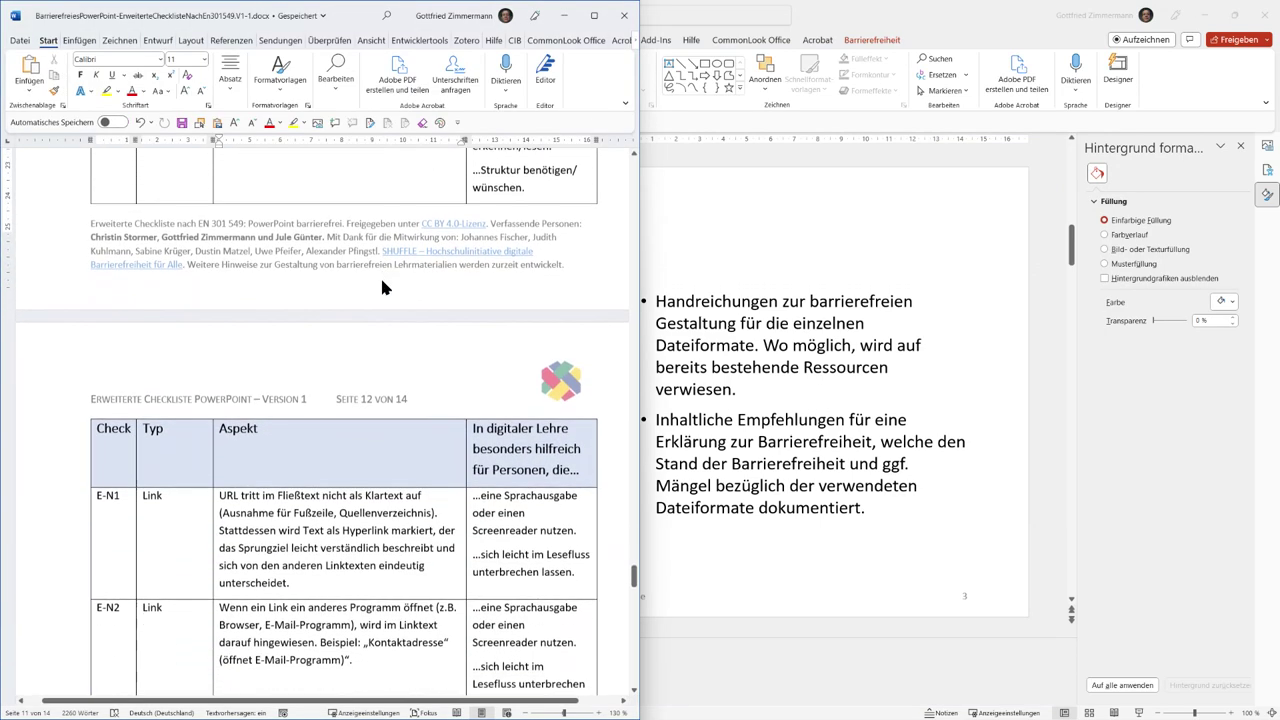
scroll(380, 275, "down", 3)
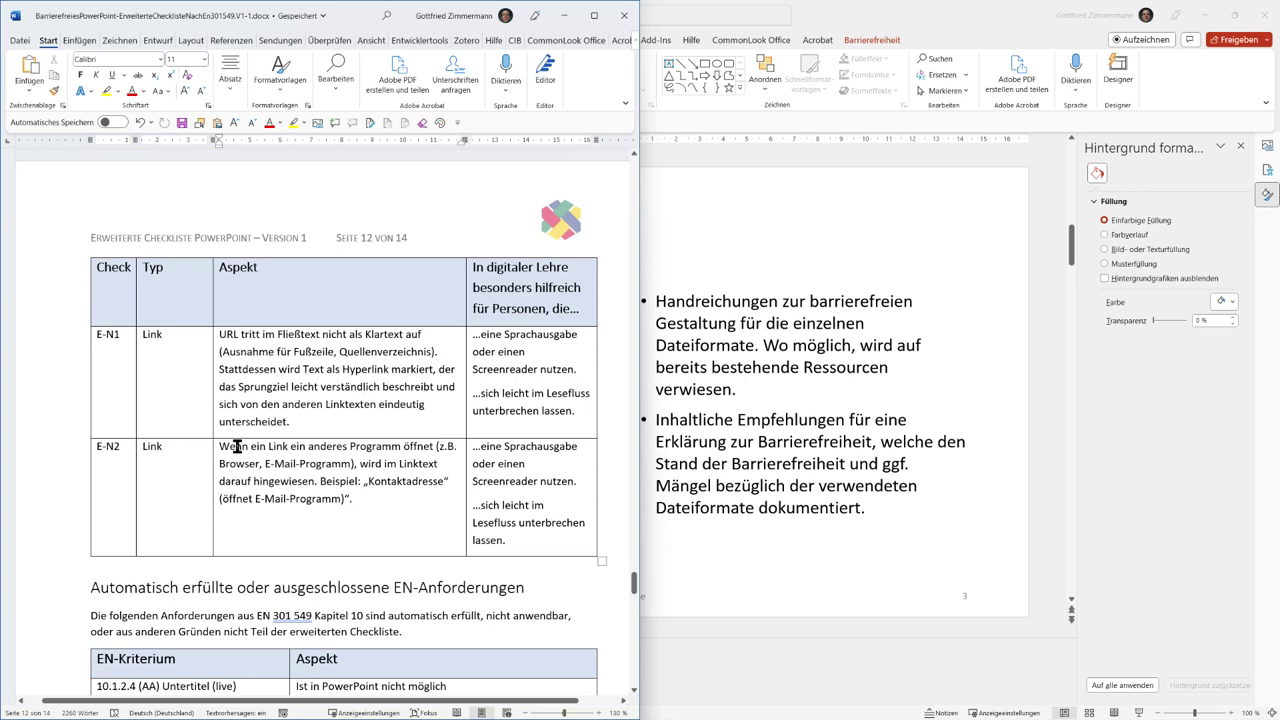
left_click_drag(57, 476, 240, 511)
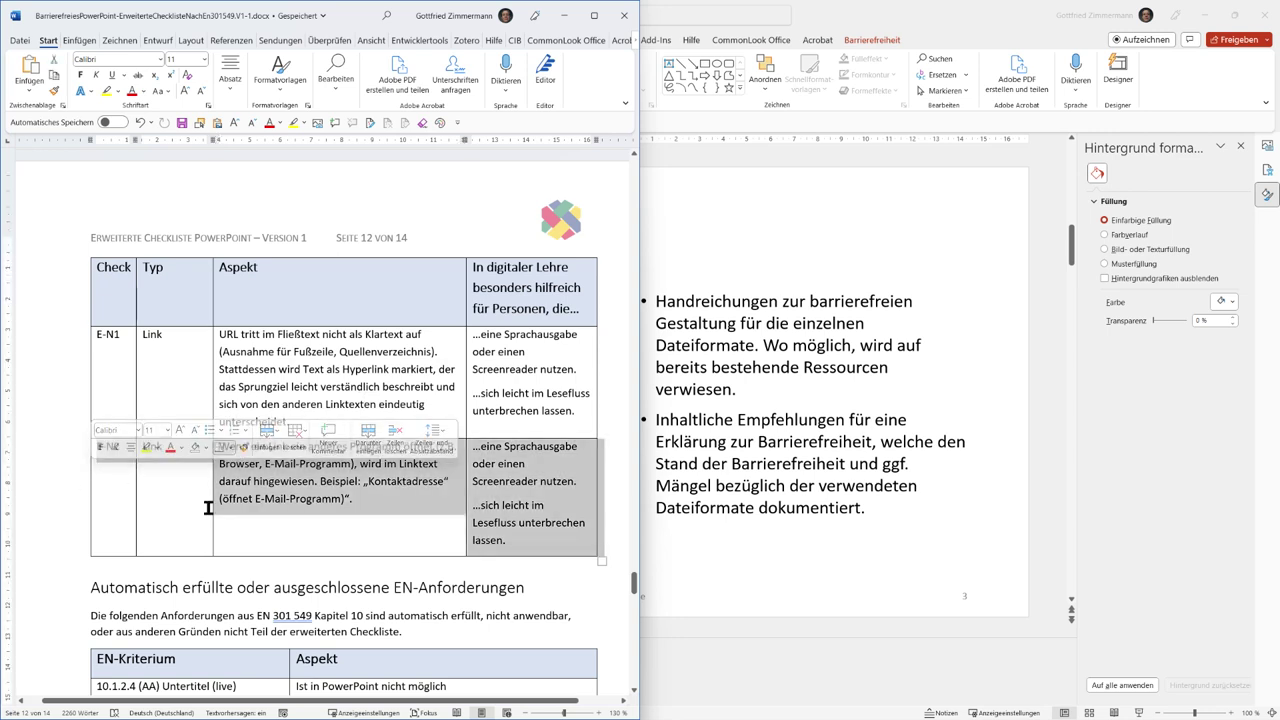
left_click(242, 514)
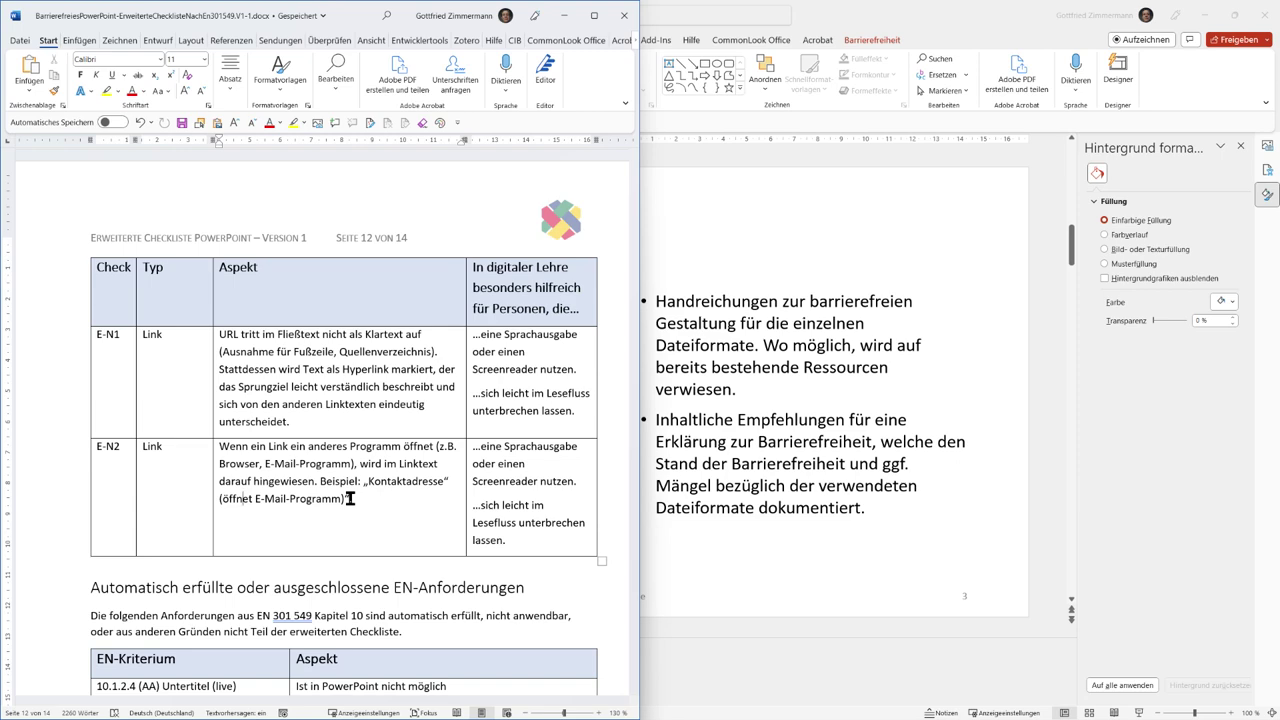
Step: Scroll down through the checklist's EN-Kriterium table
scroll(371, 484, "down", 3)
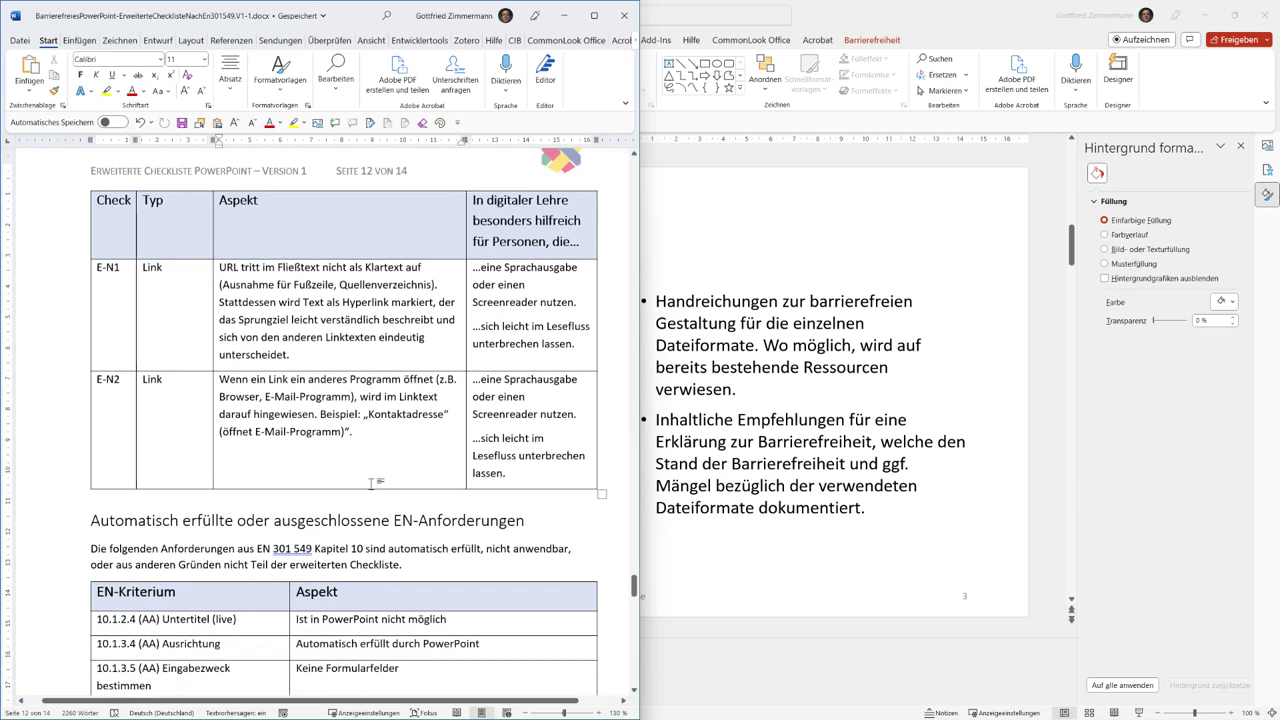
scroll(371, 484, "down", 3)
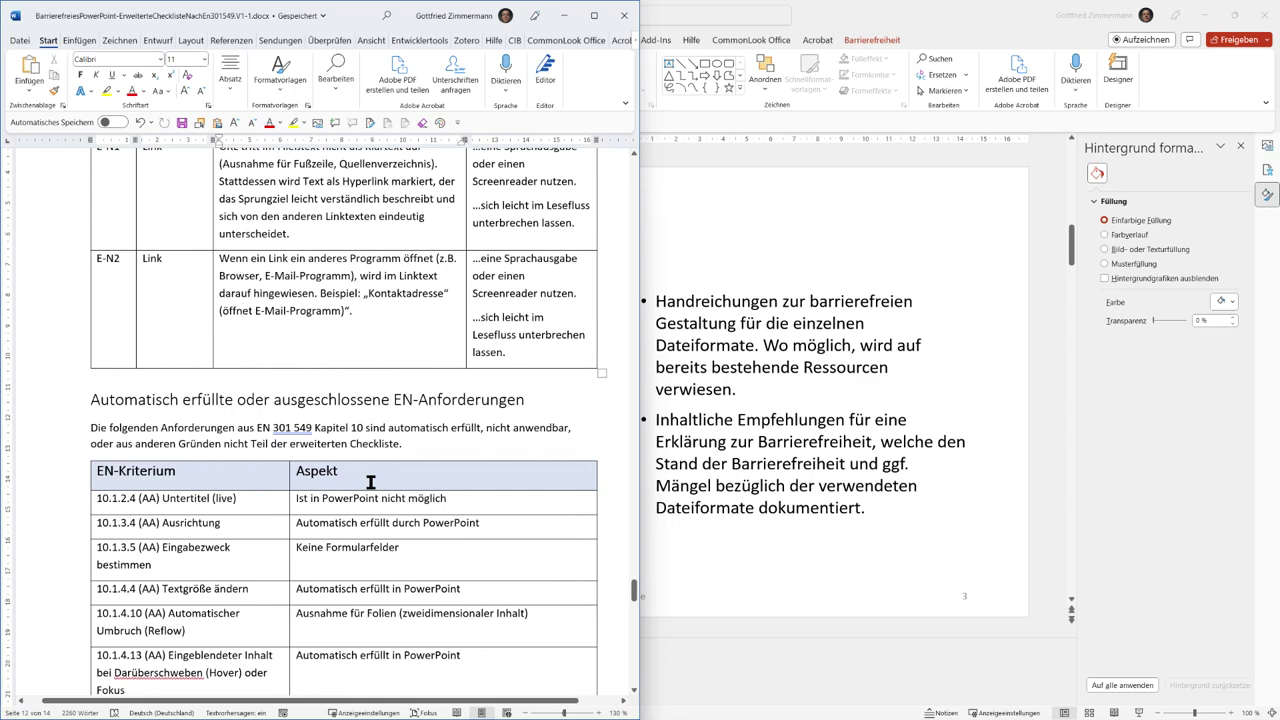
scroll(349, 484, "down", 2)
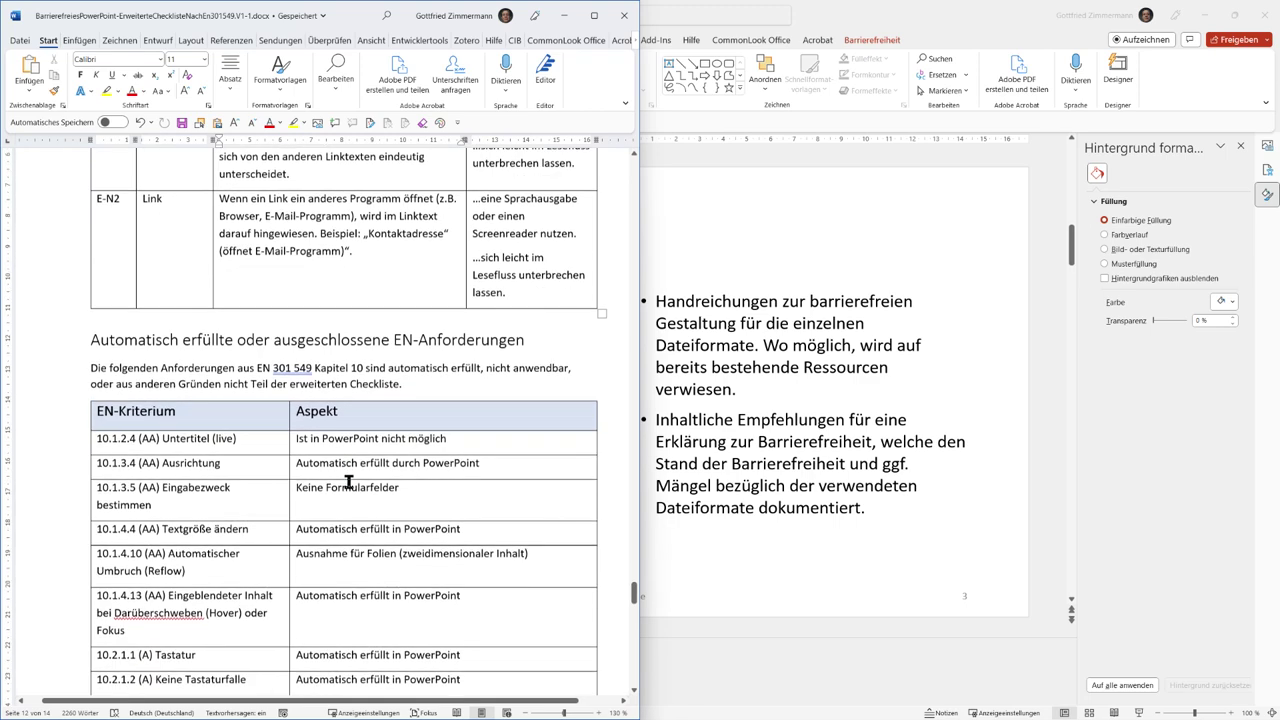
scroll(349, 484, "down", 2)
scroll(349, 484, "down", 2)
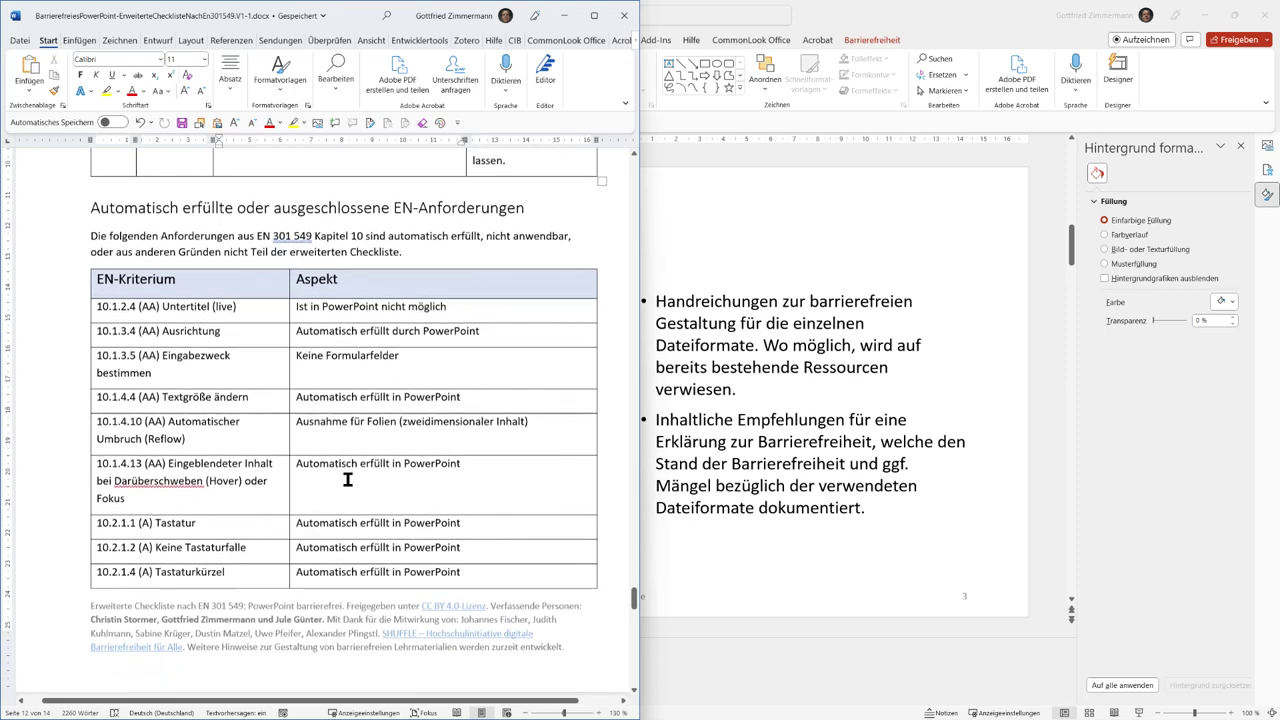
scroll(349, 484, "down", 1)
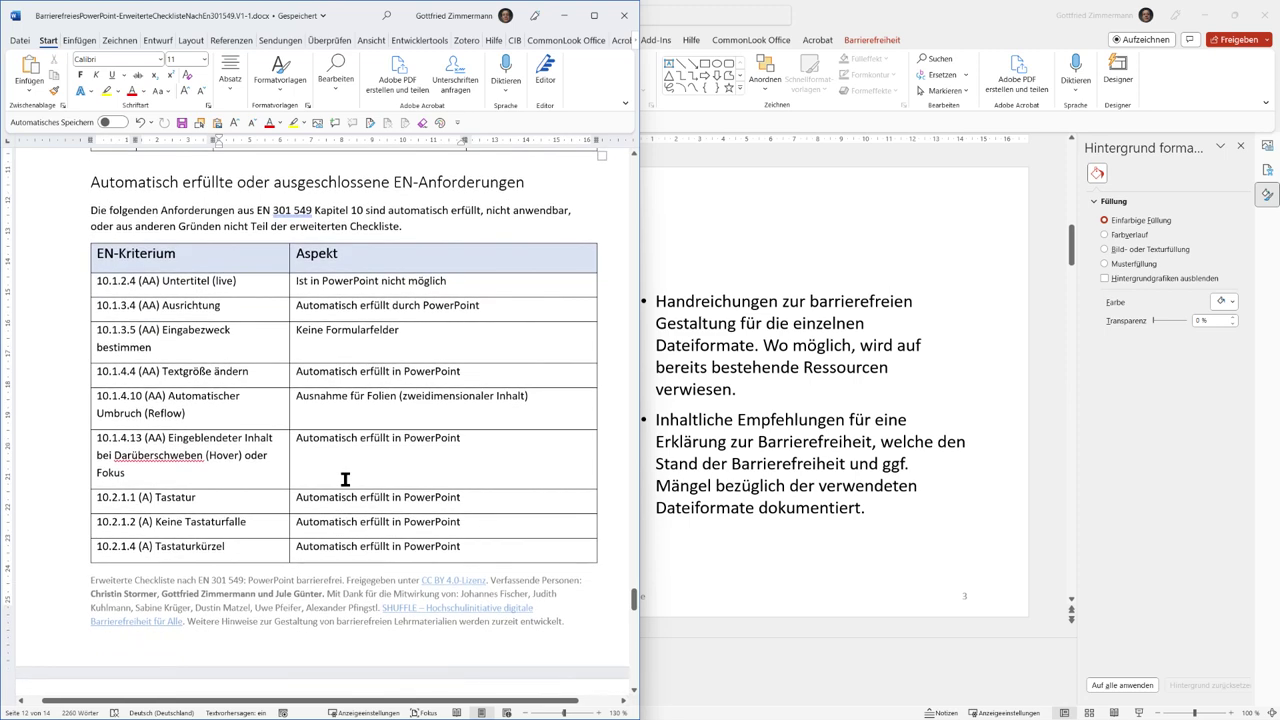
Step: Page down to the Quellen source list at the end of page 14
left_click(339, 400)
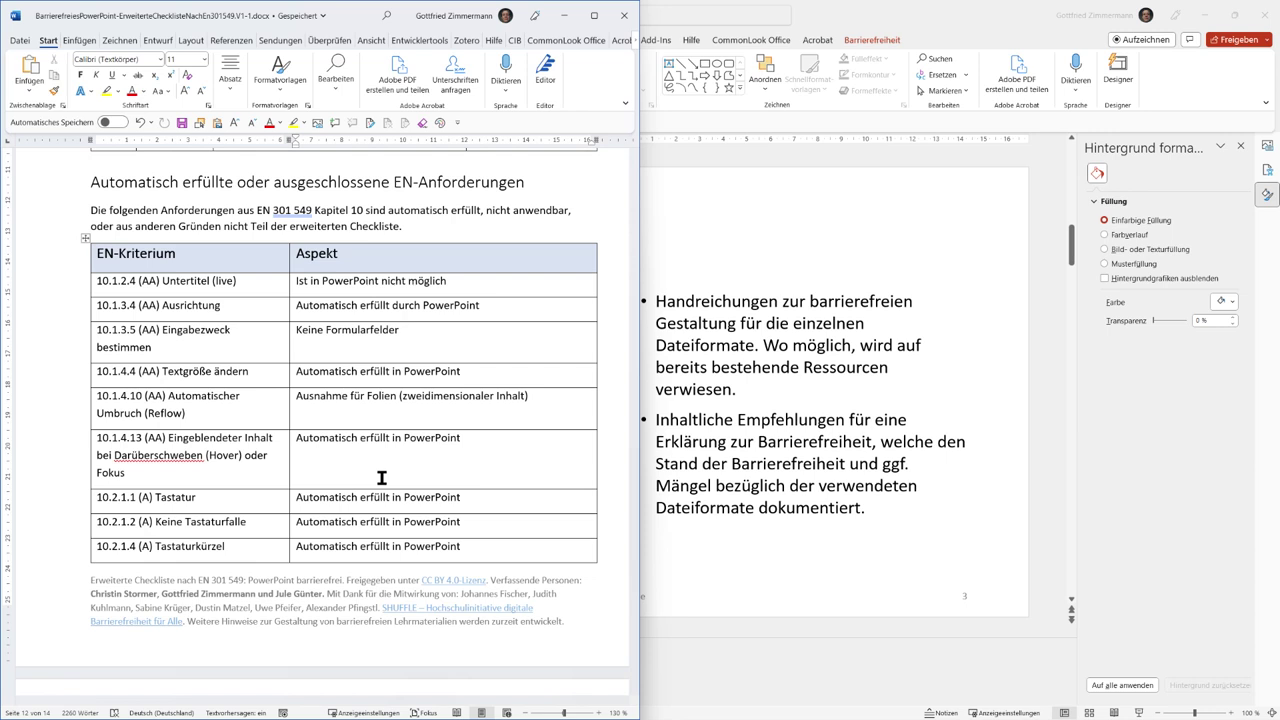
key("Page_Down")
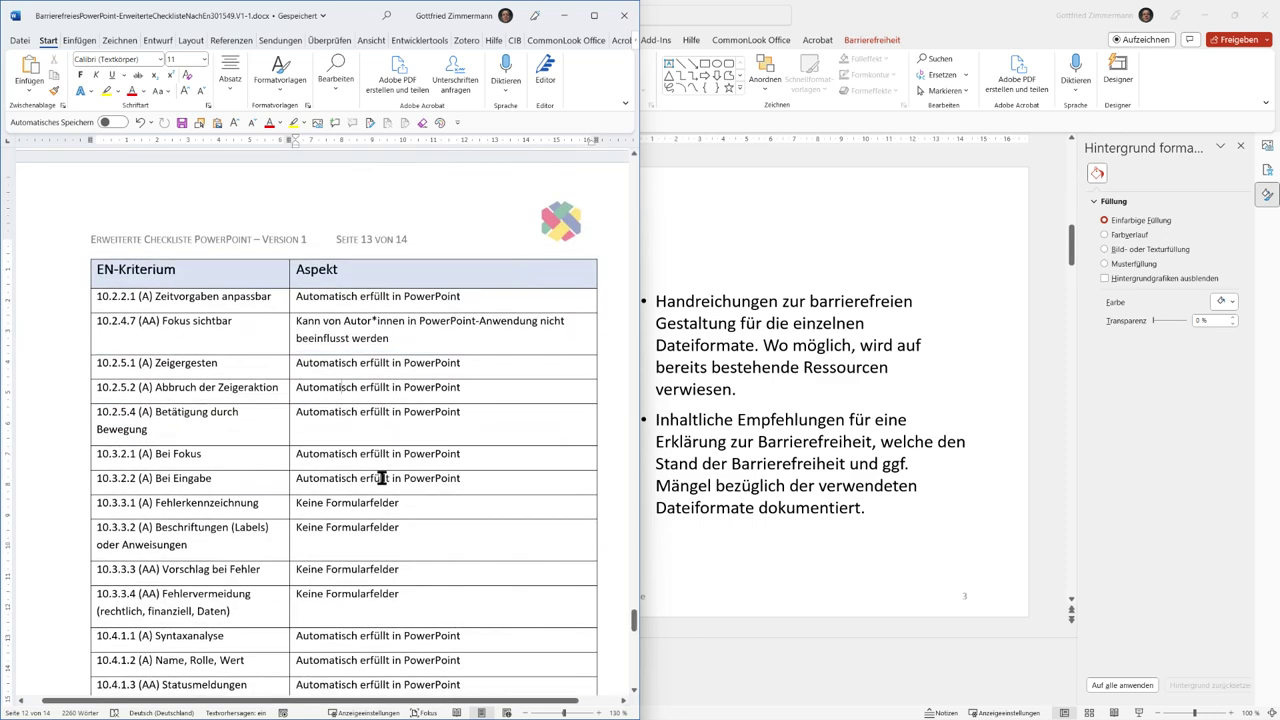
key("Page_Down")
key("Page_Down")
key("Page_Up")
key("Page_Down")
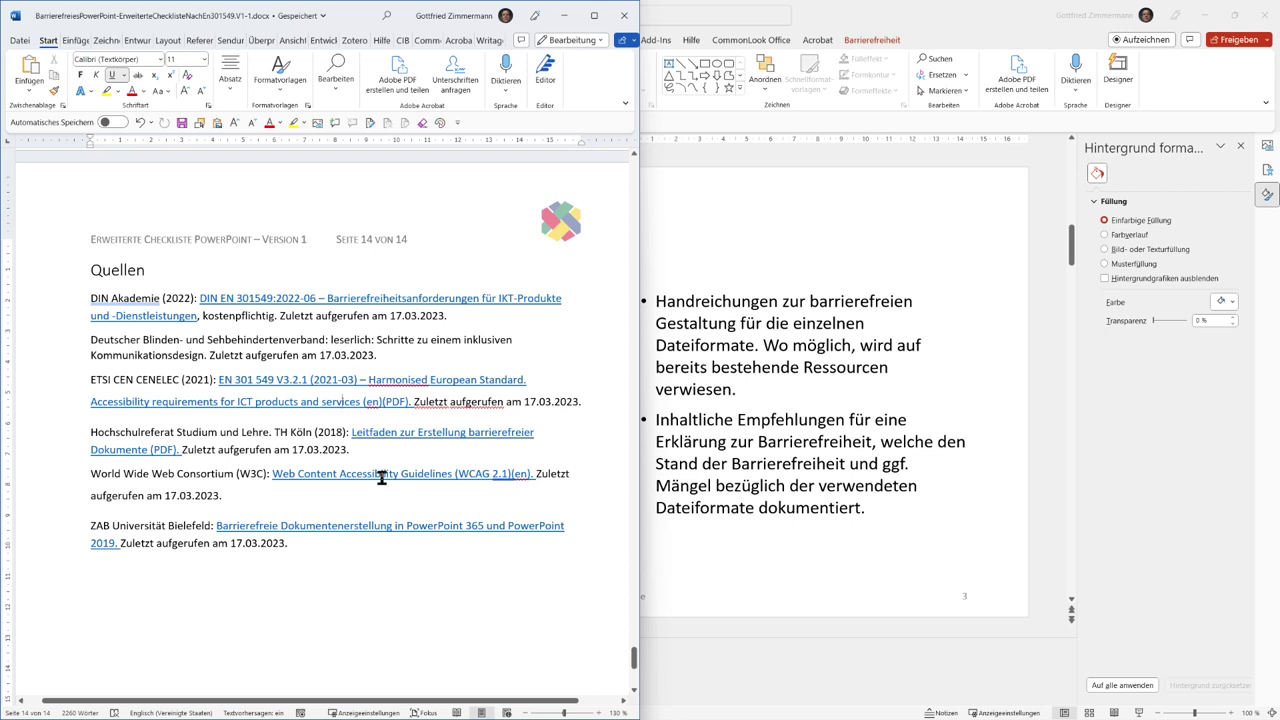
key("Page_Down")
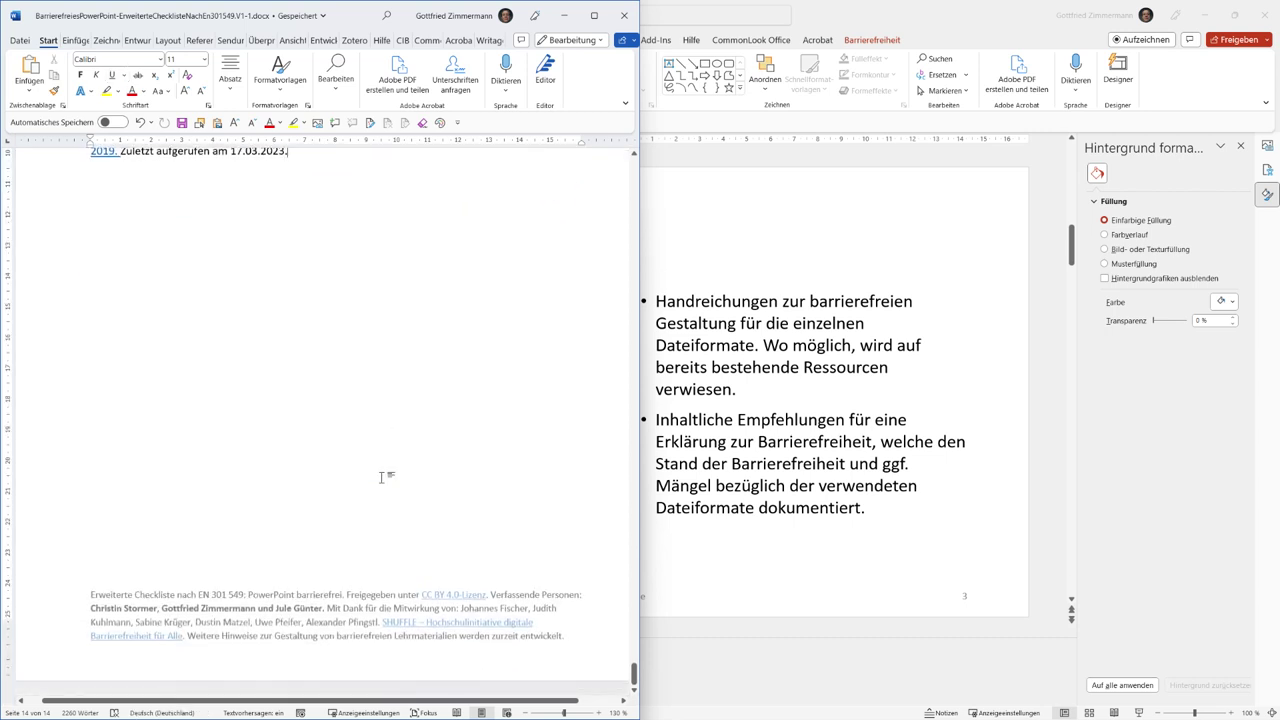